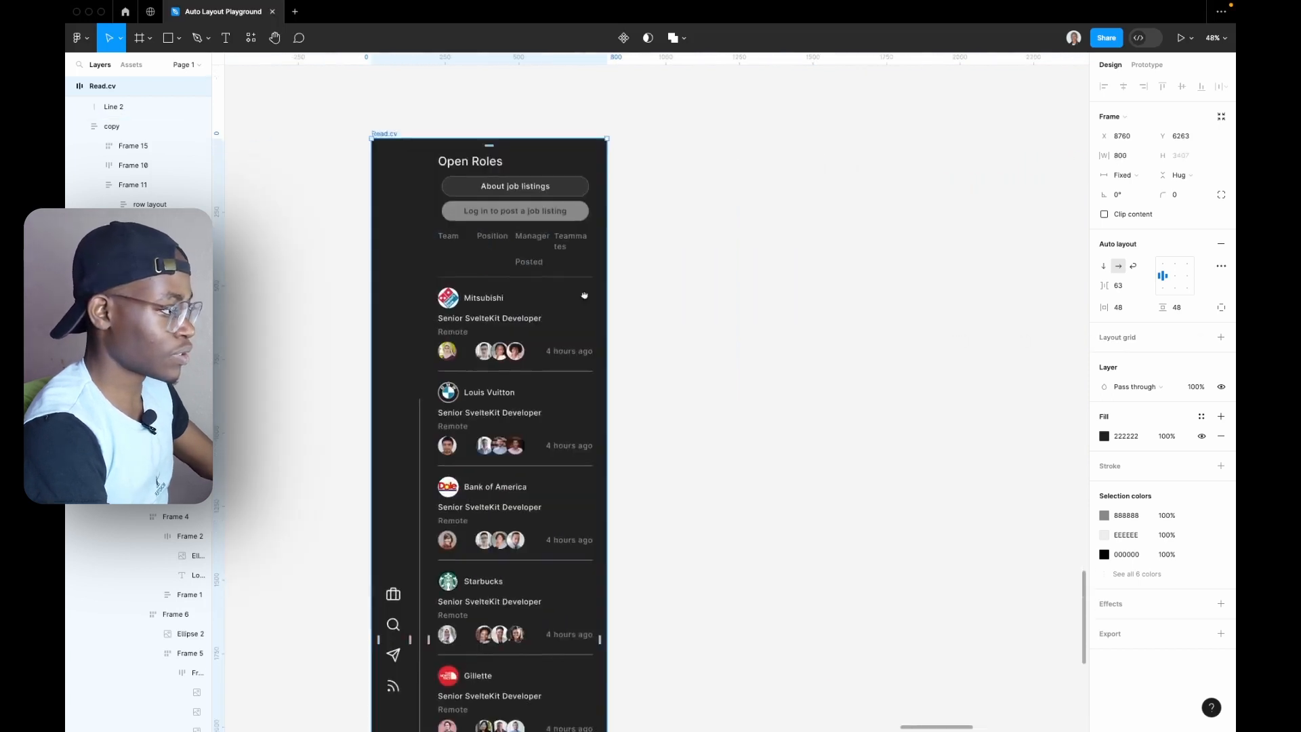
- Check the width sizing options available for the Hug and Fill boxes
drag(711, 366, 1085, 407)
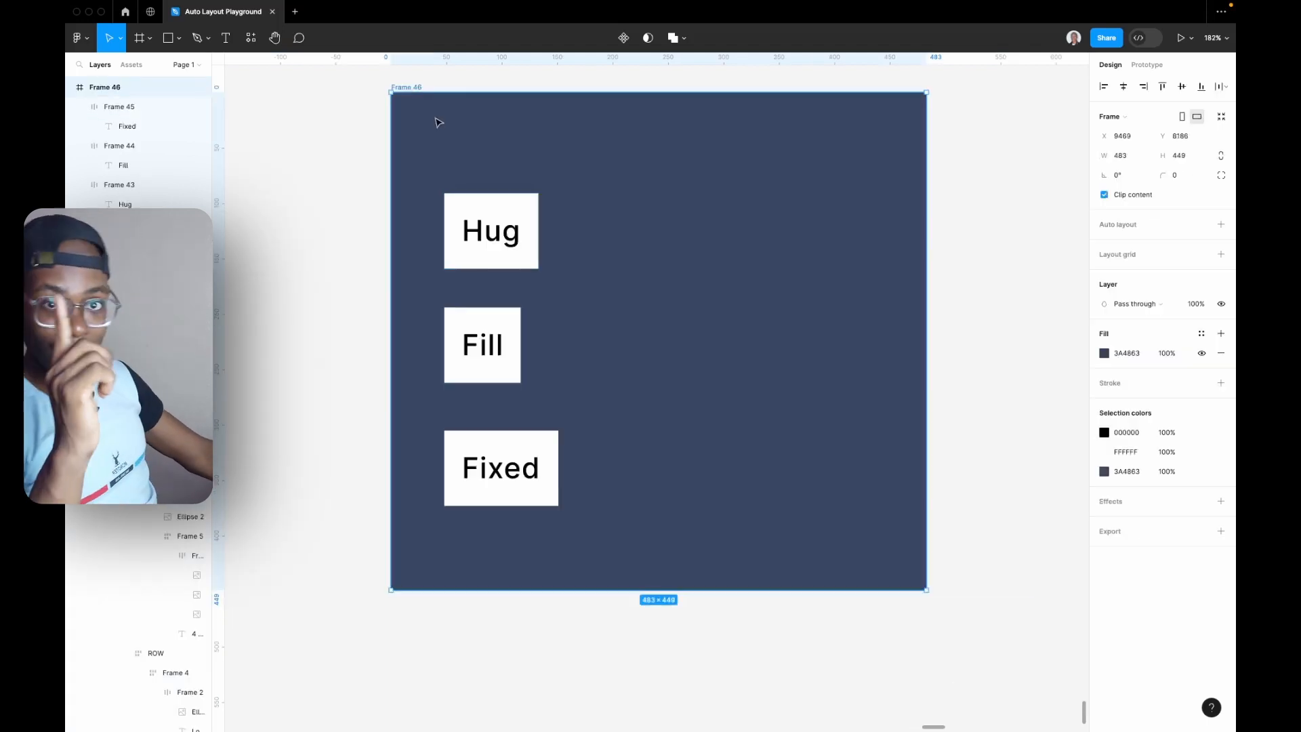
click(517, 234)
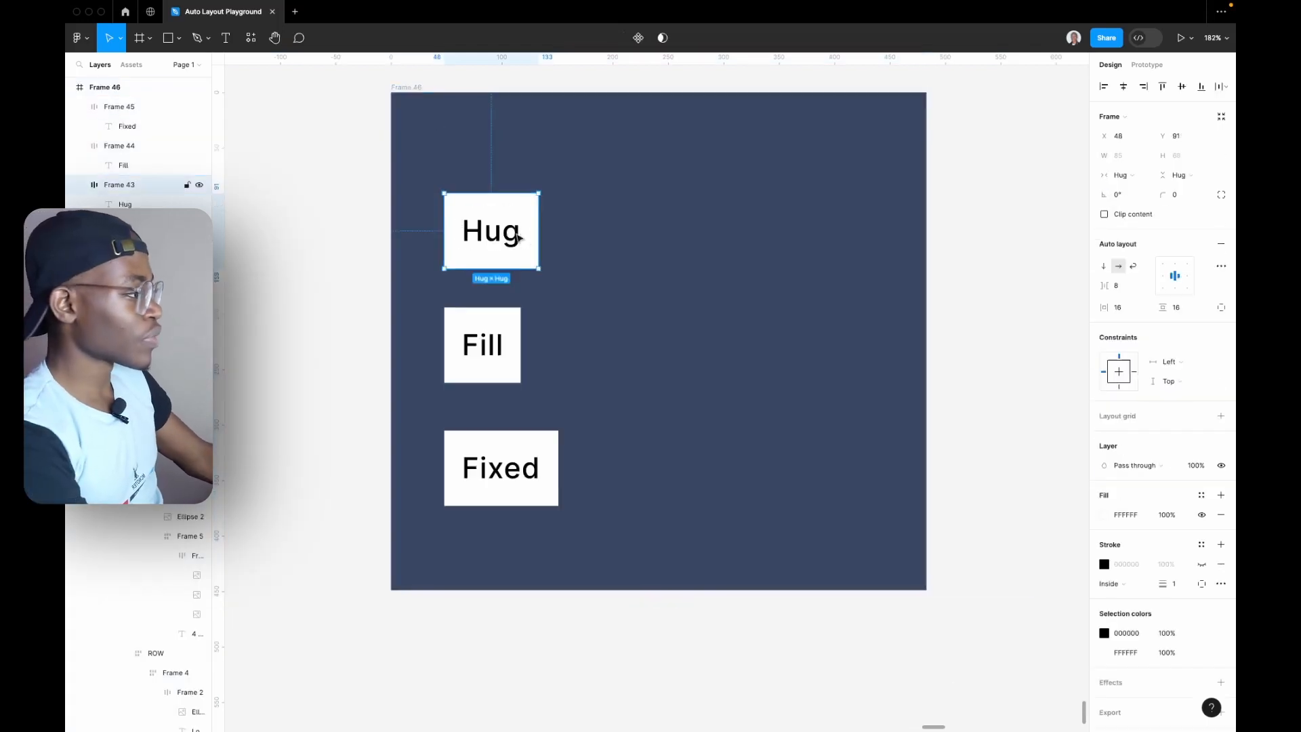
click(1141, 176)
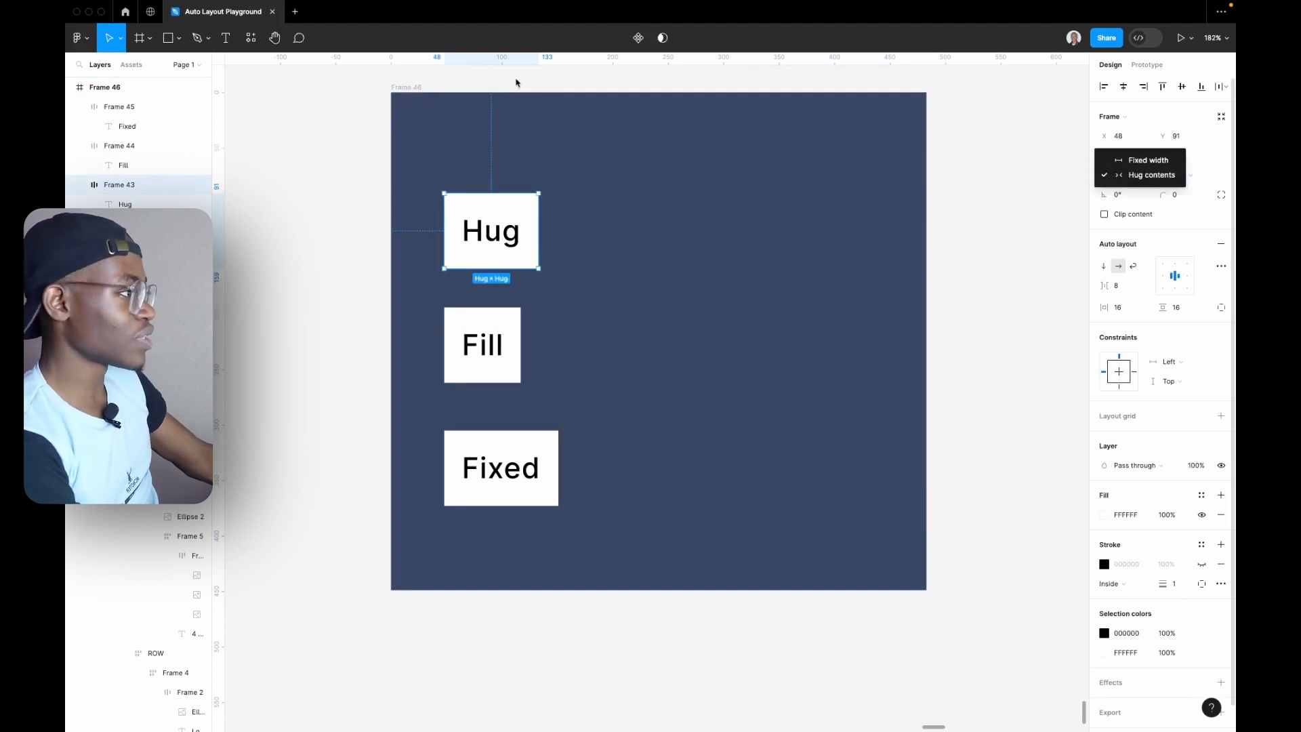
click(513, 316)
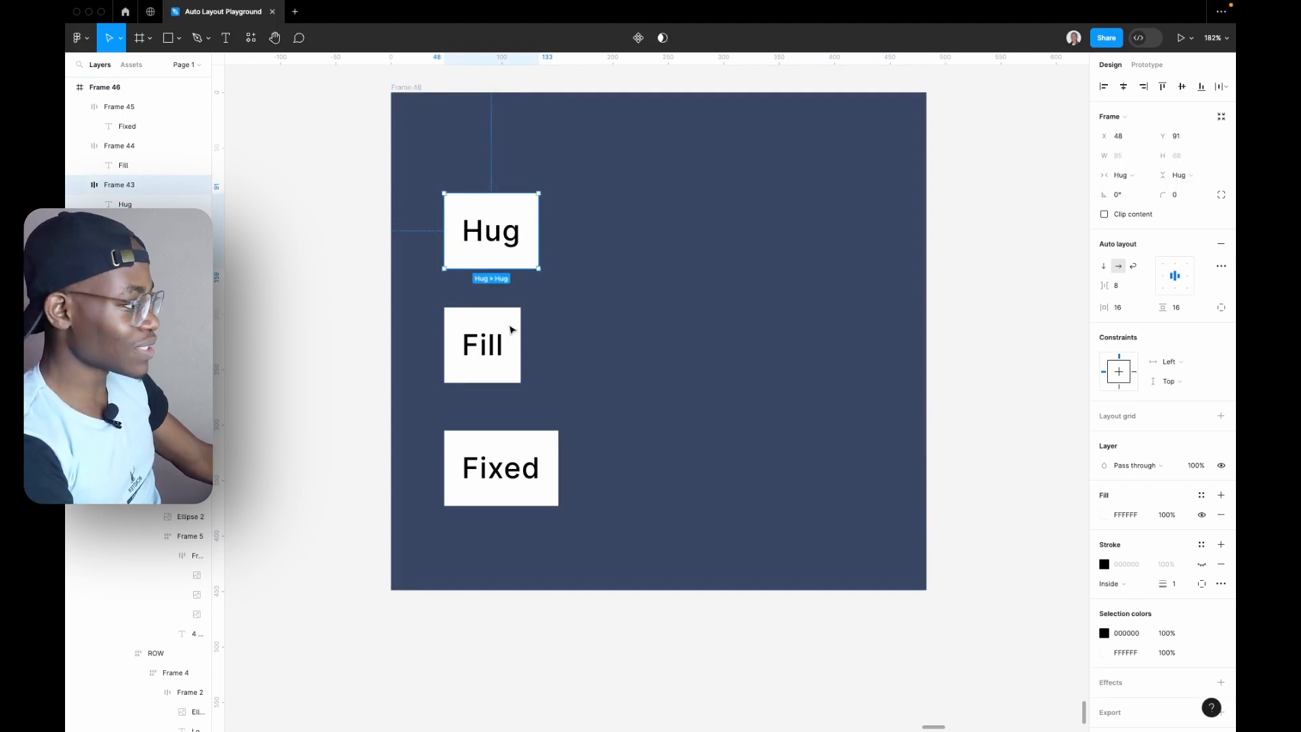
click(512, 329)
click(1120, 175)
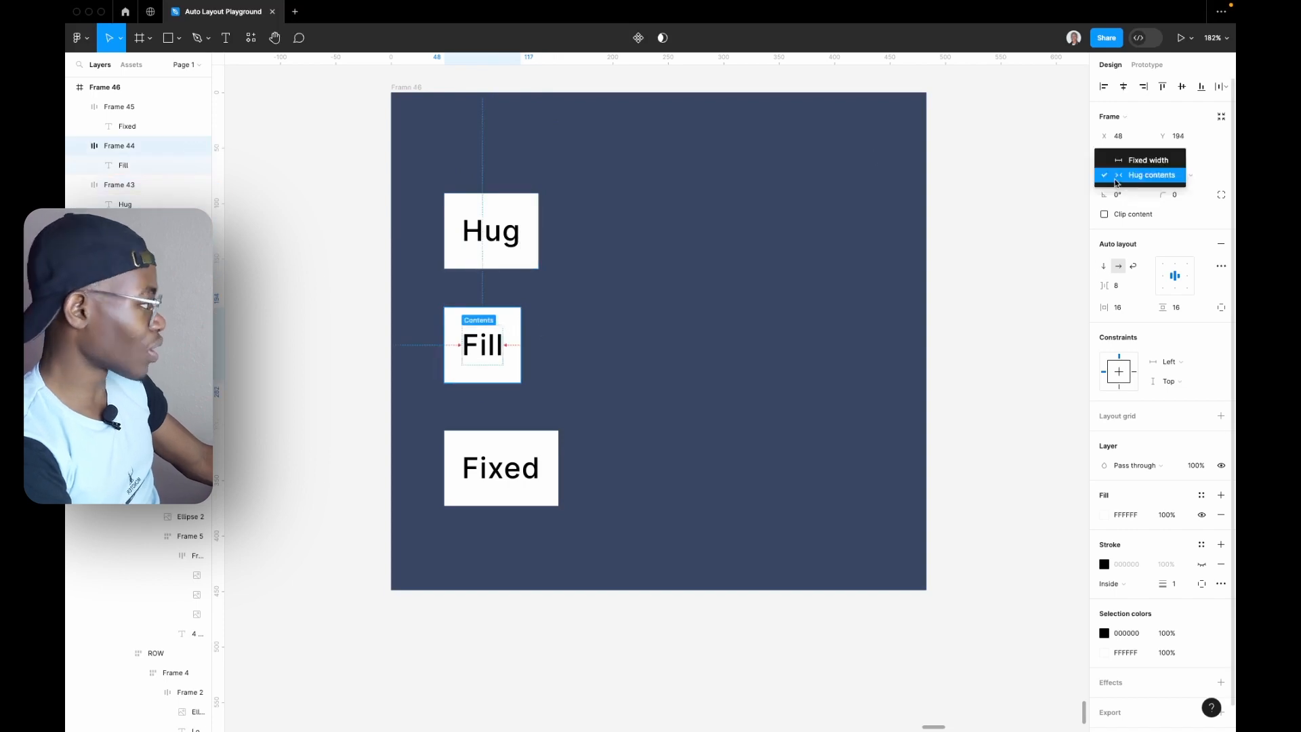
- Rename the blue frame around the three boxes as BG and add auto layout to it
click(411, 82)
click(411, 86)
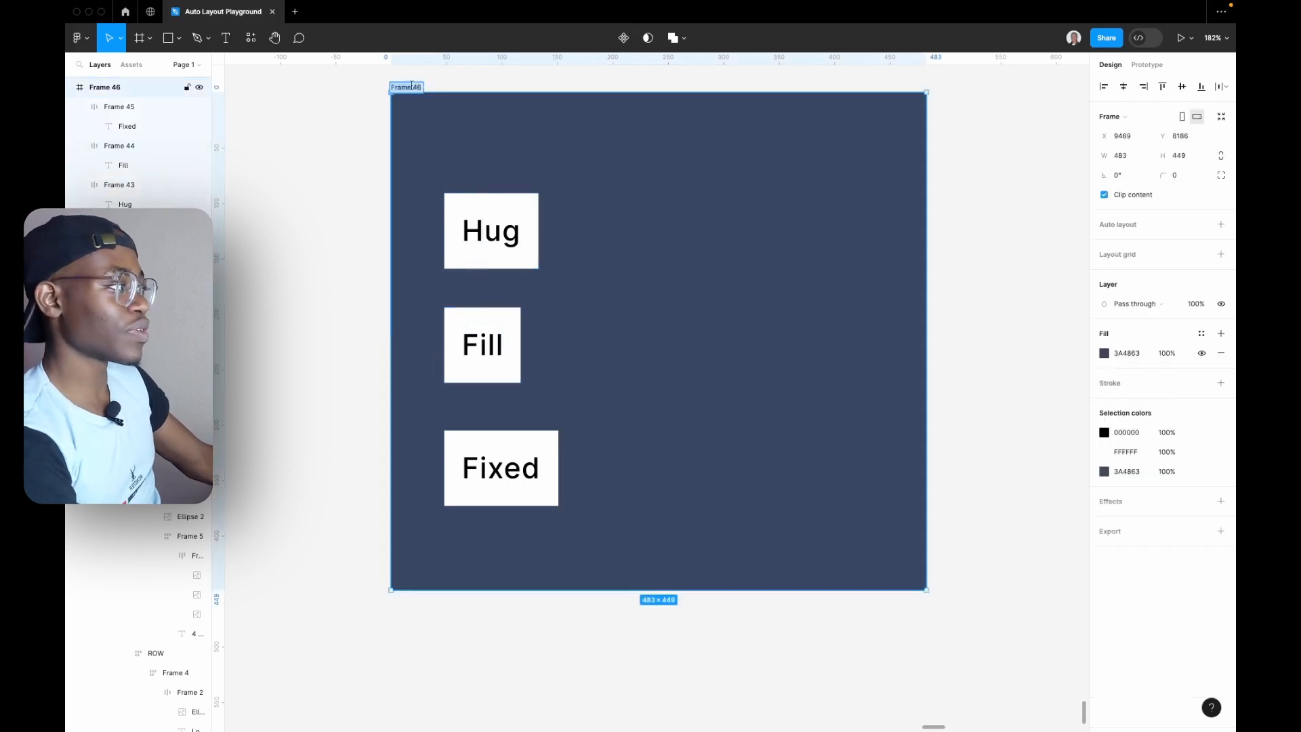
text(BG)
key(Return)
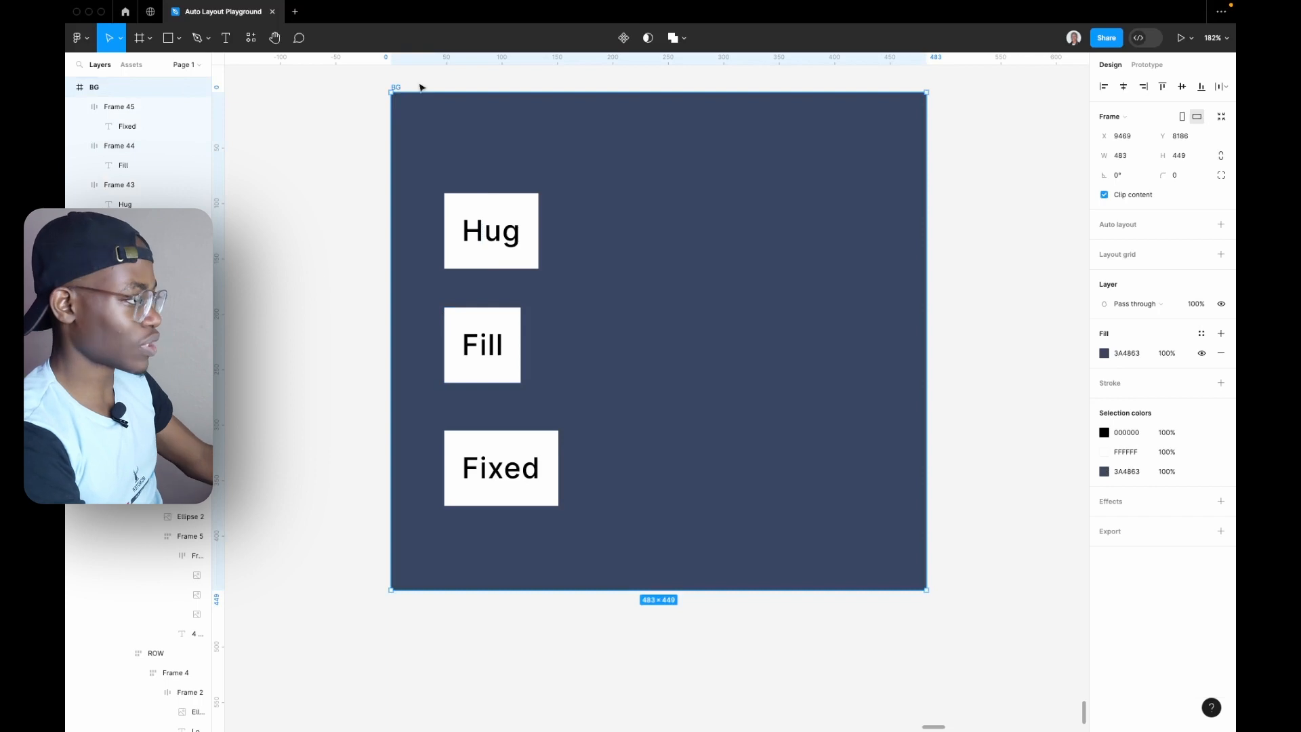
key(shift+a)
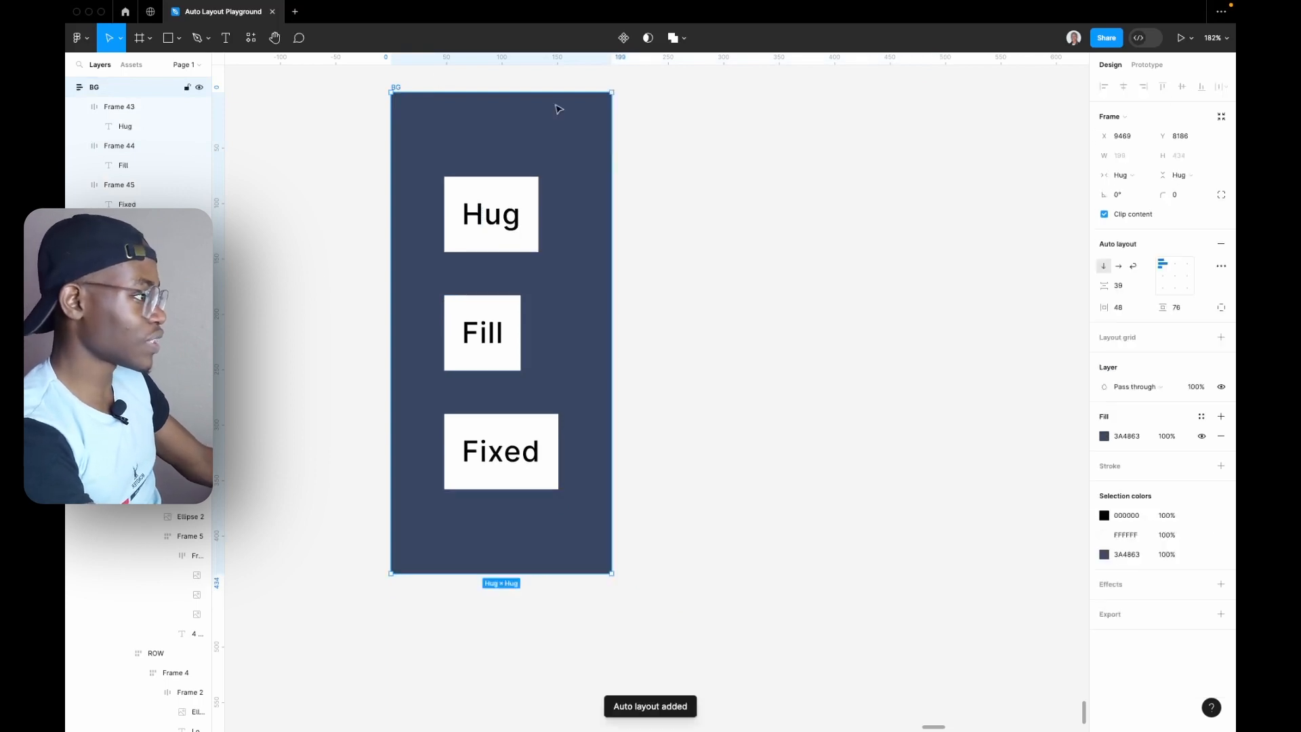
- Set the BG frame's auto layout padding to 24 horizontally and 60 vertically
click(1108, 177)
click(1125, 175)
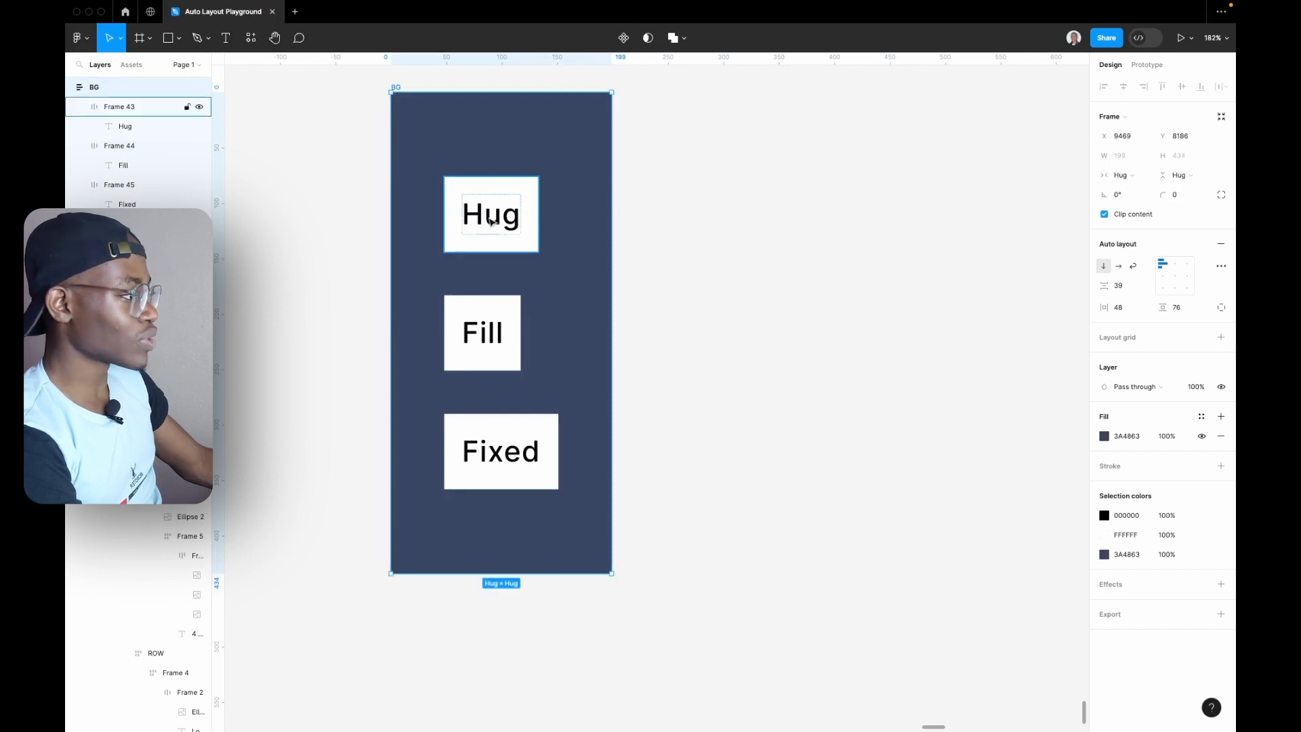
click(491, 221)
click(1116, 176)
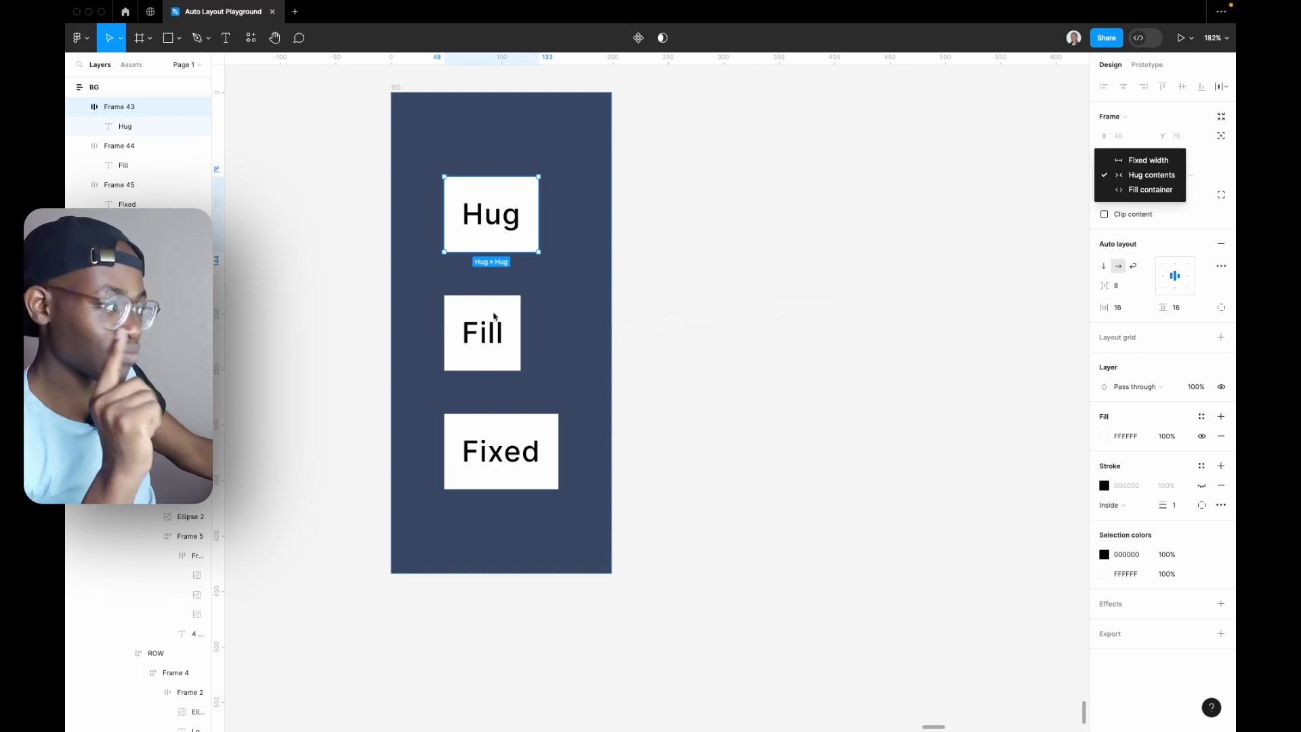
click(549, 171)
key(shift+a)
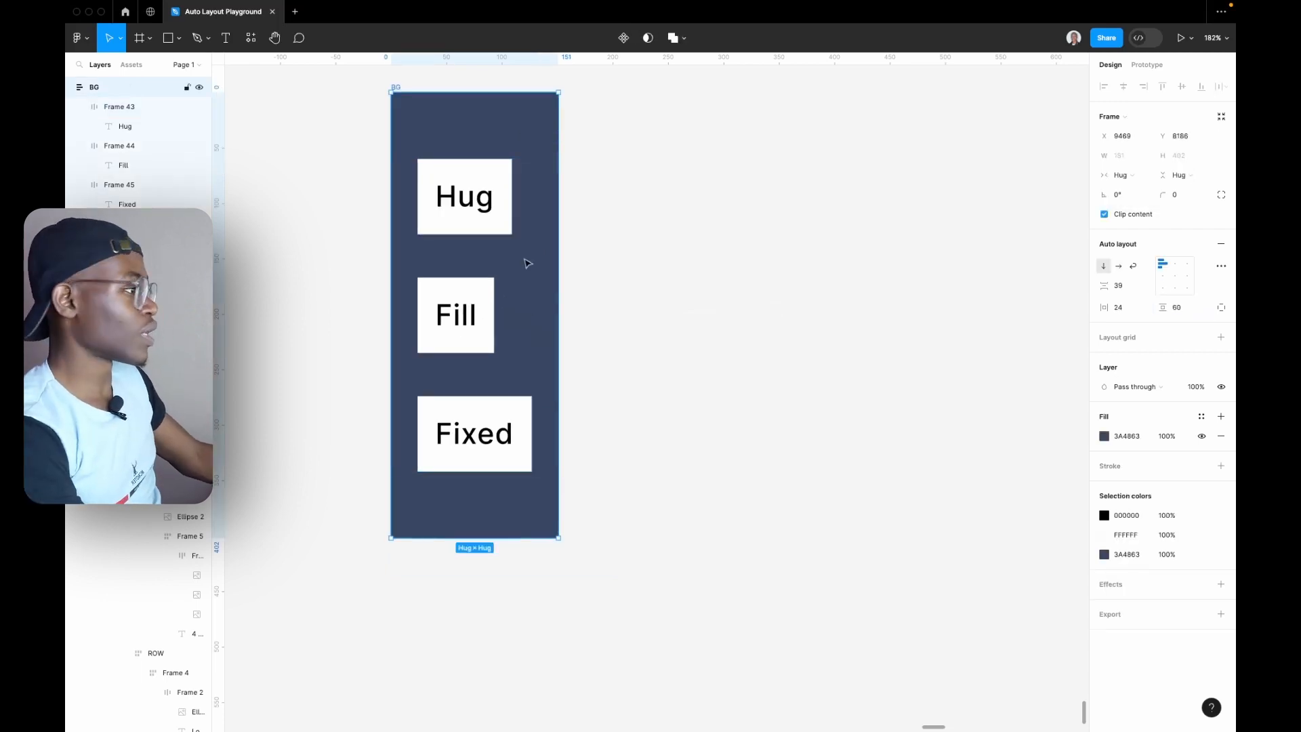
- Set the Fill box's width to Fill container and the Fixed box's width to Fixed width
click(485, 230)
click(461, 319)
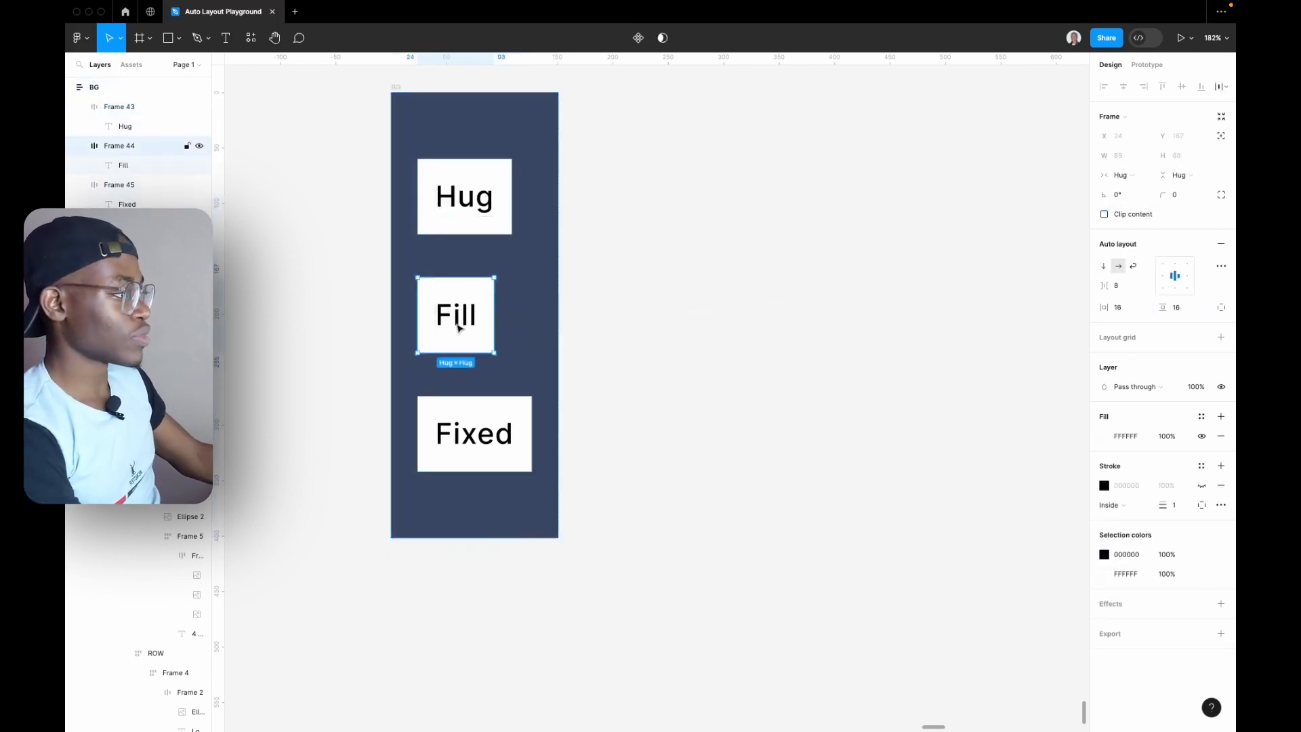
click(1131, 177)
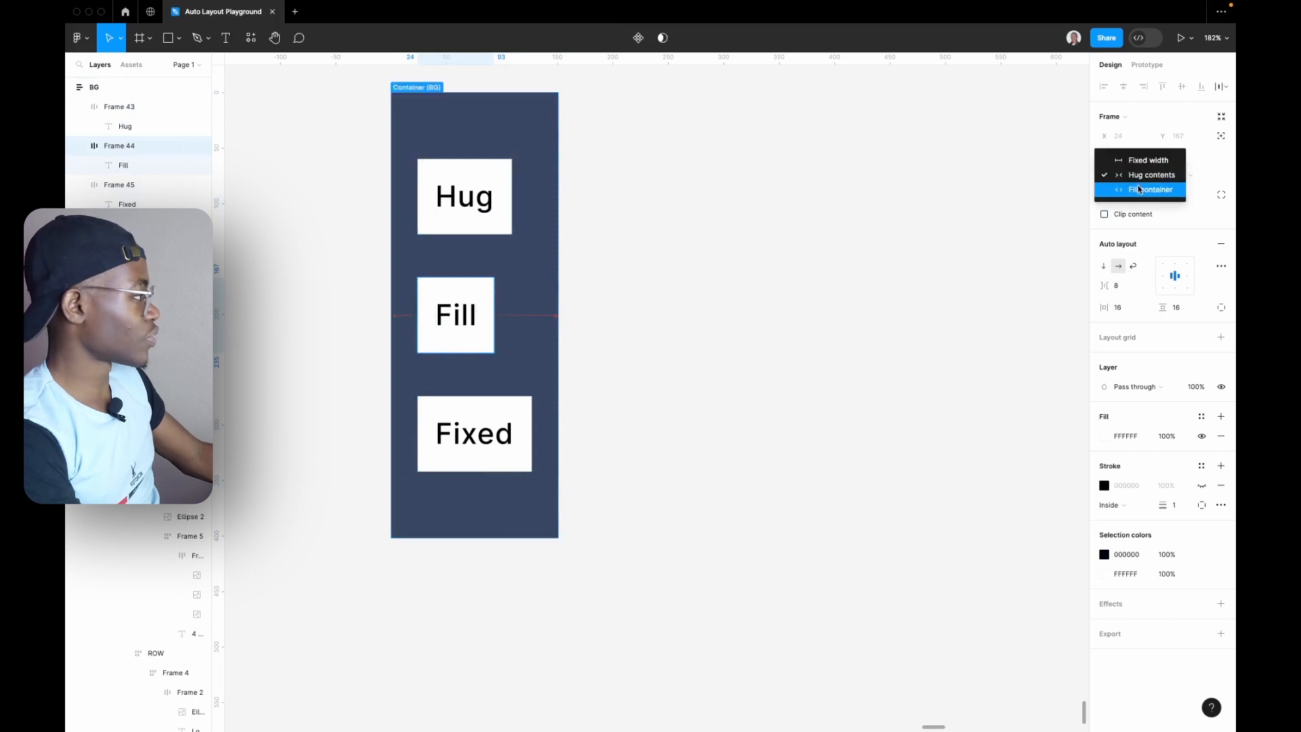
click(1140, 188)
click(489, 444)
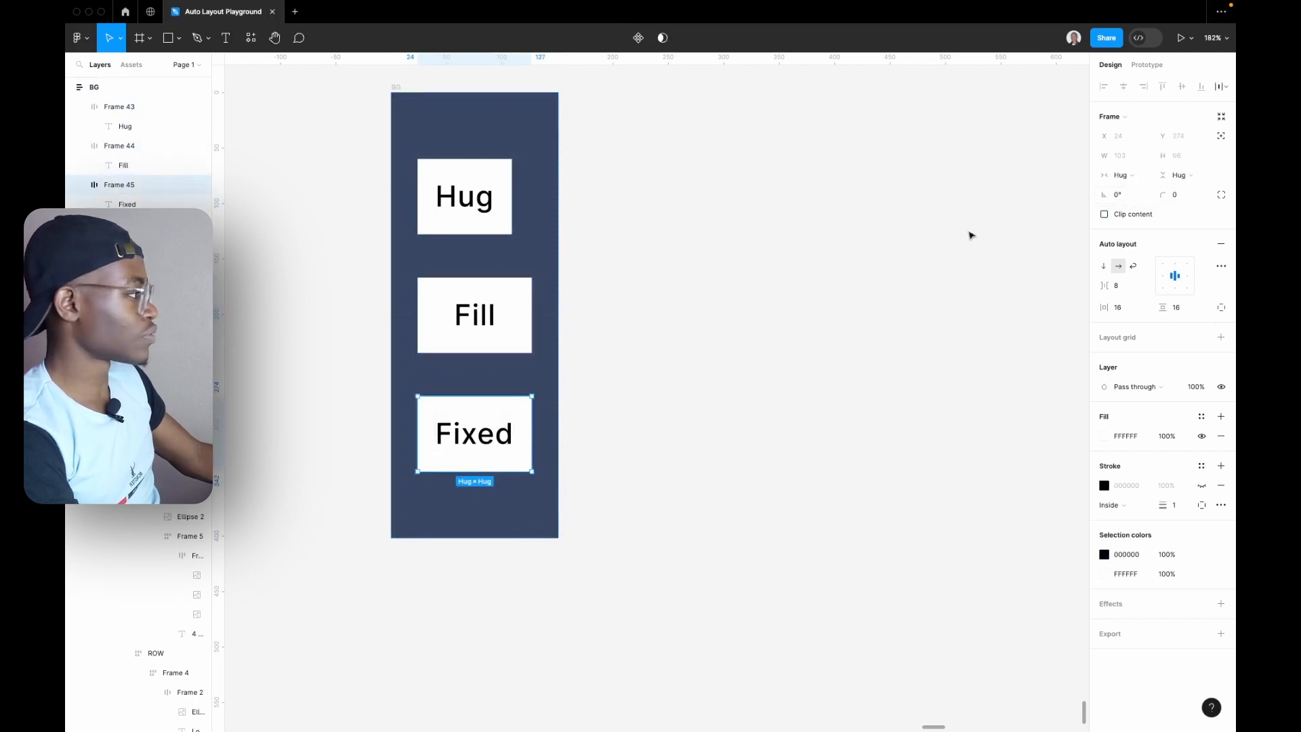
click(1121, 175)
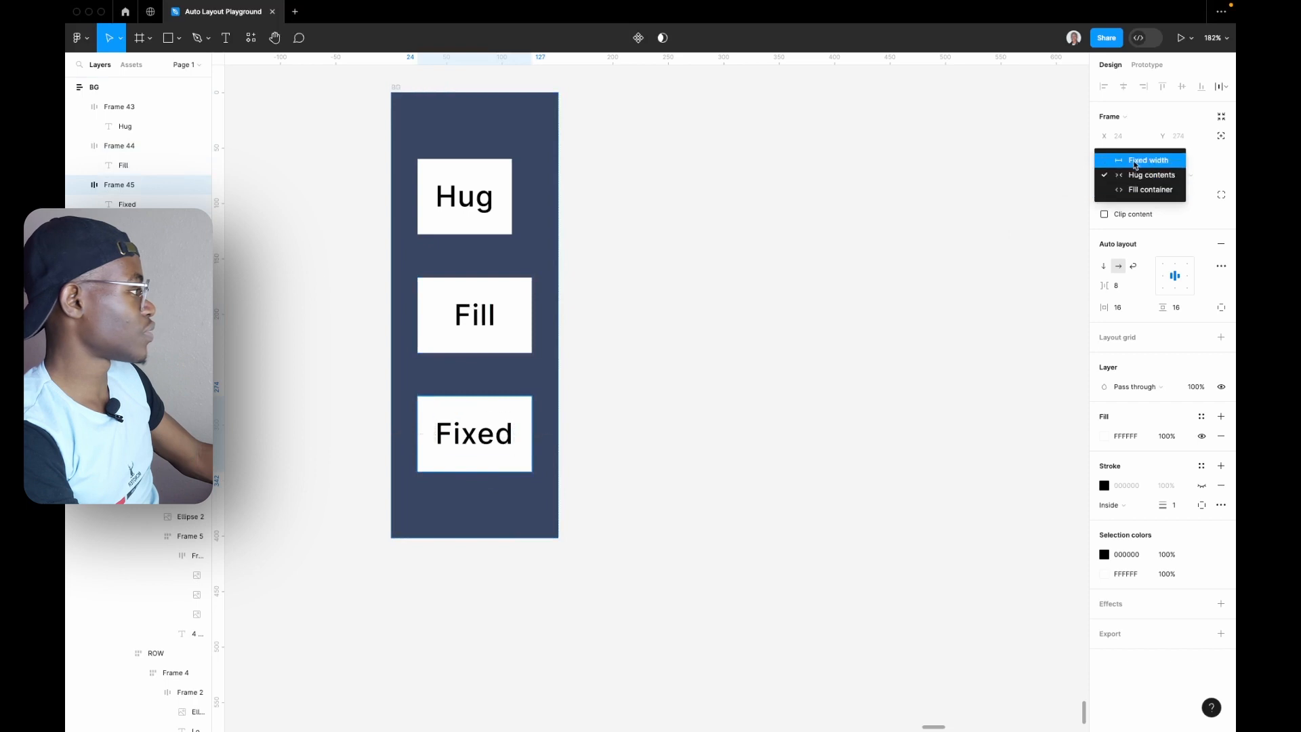
click(1136, 162)
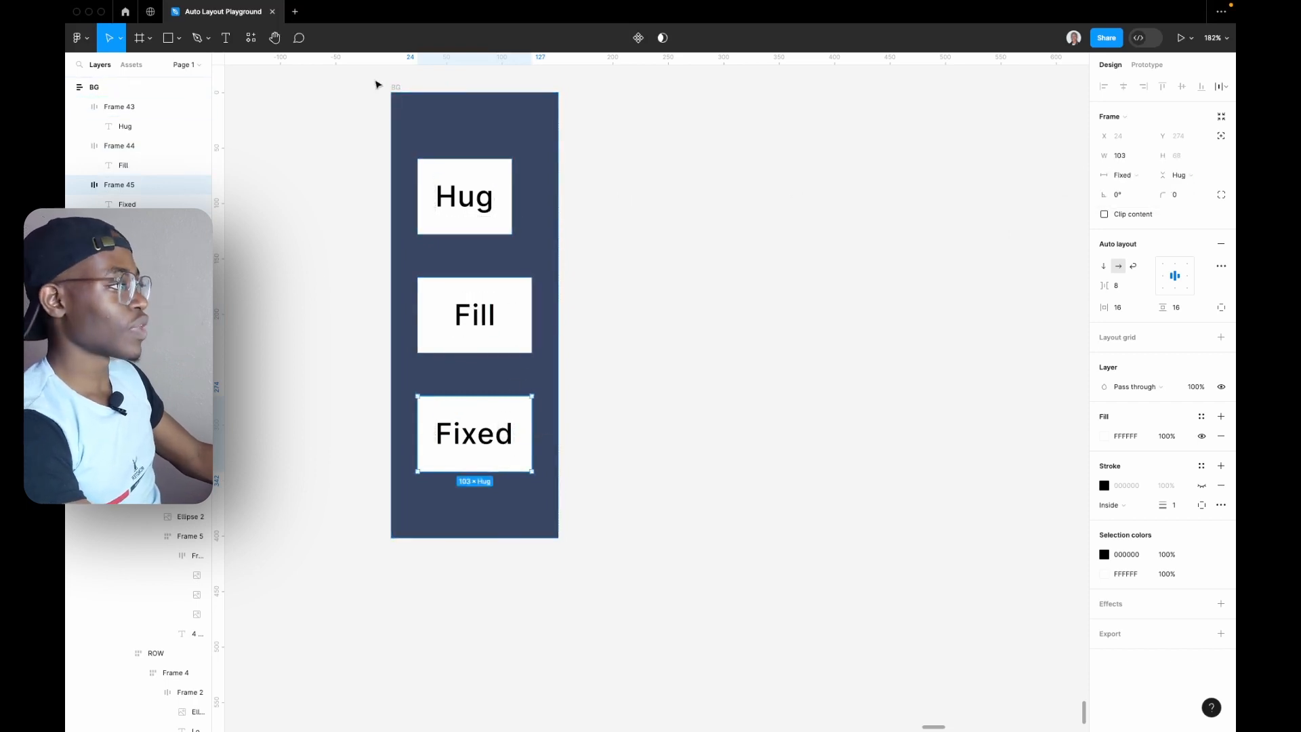
- Widen the BG frame to about 402 and check its width sizing options
click(396, 86)
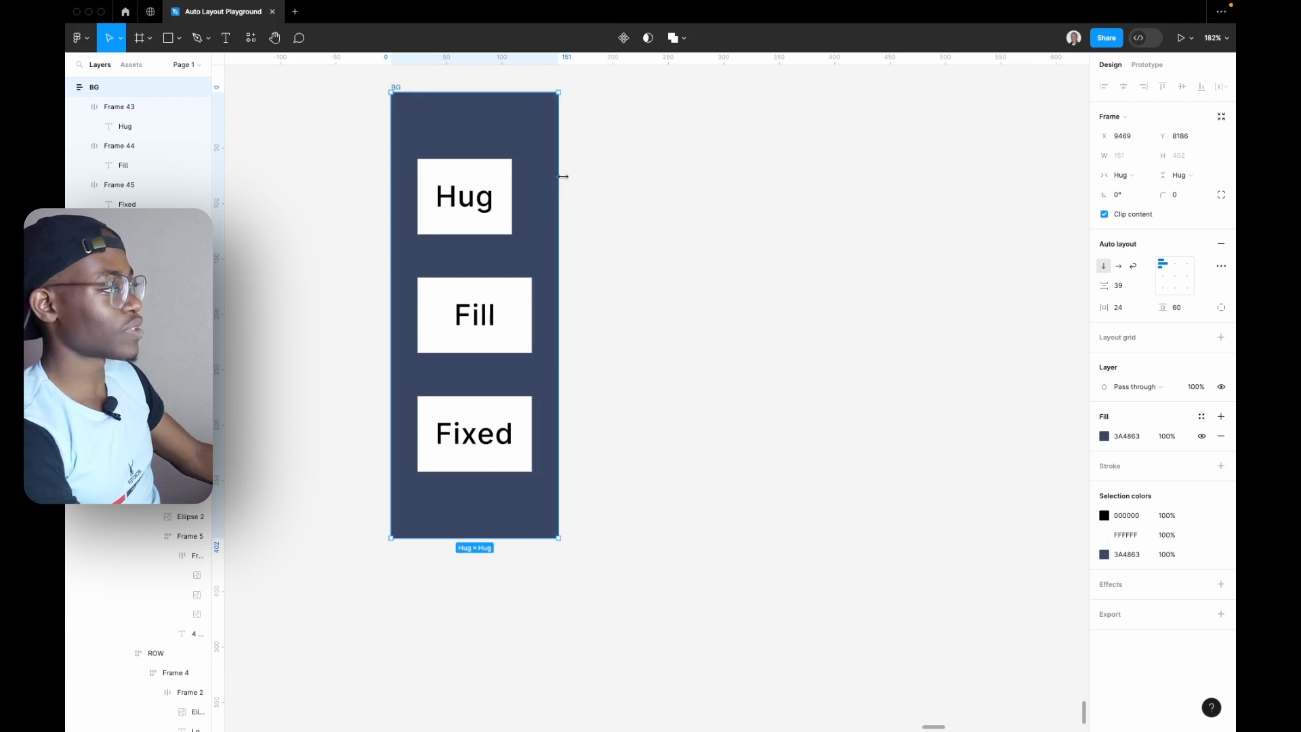
drag(560, 175, 754, 350)
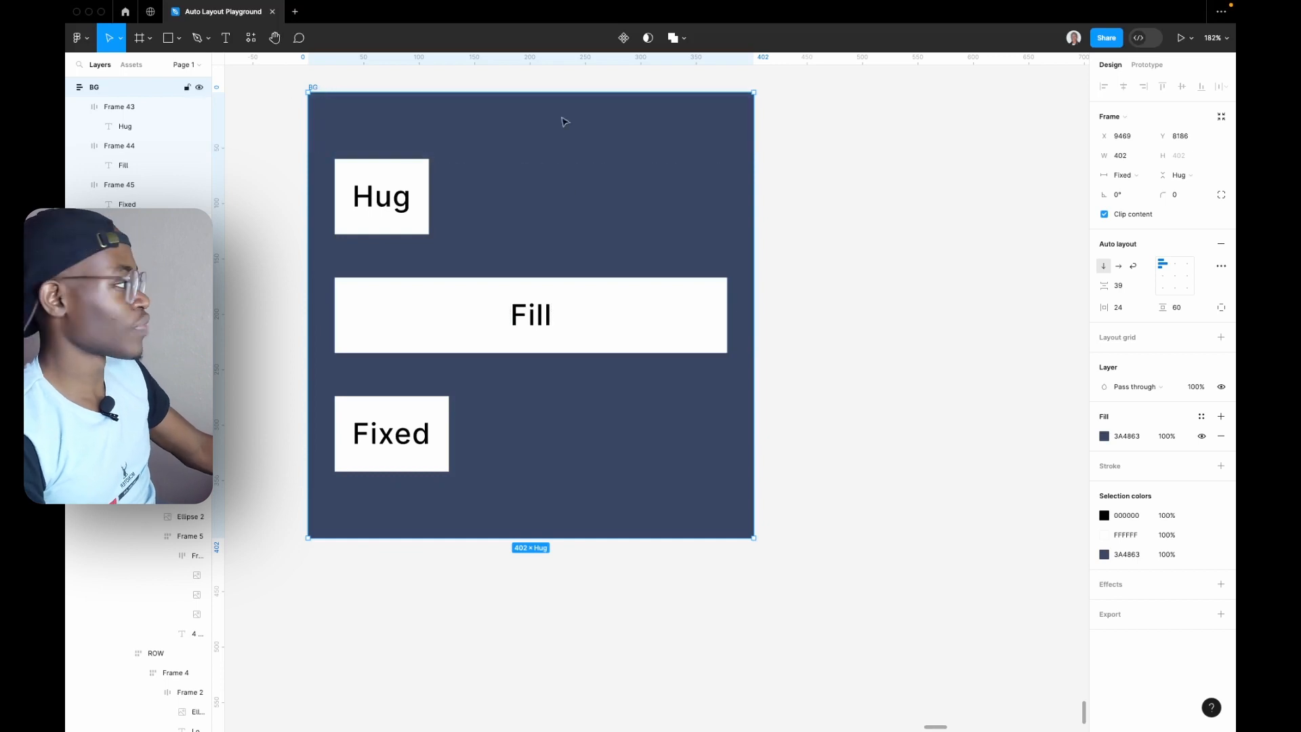
click(1119, 176)
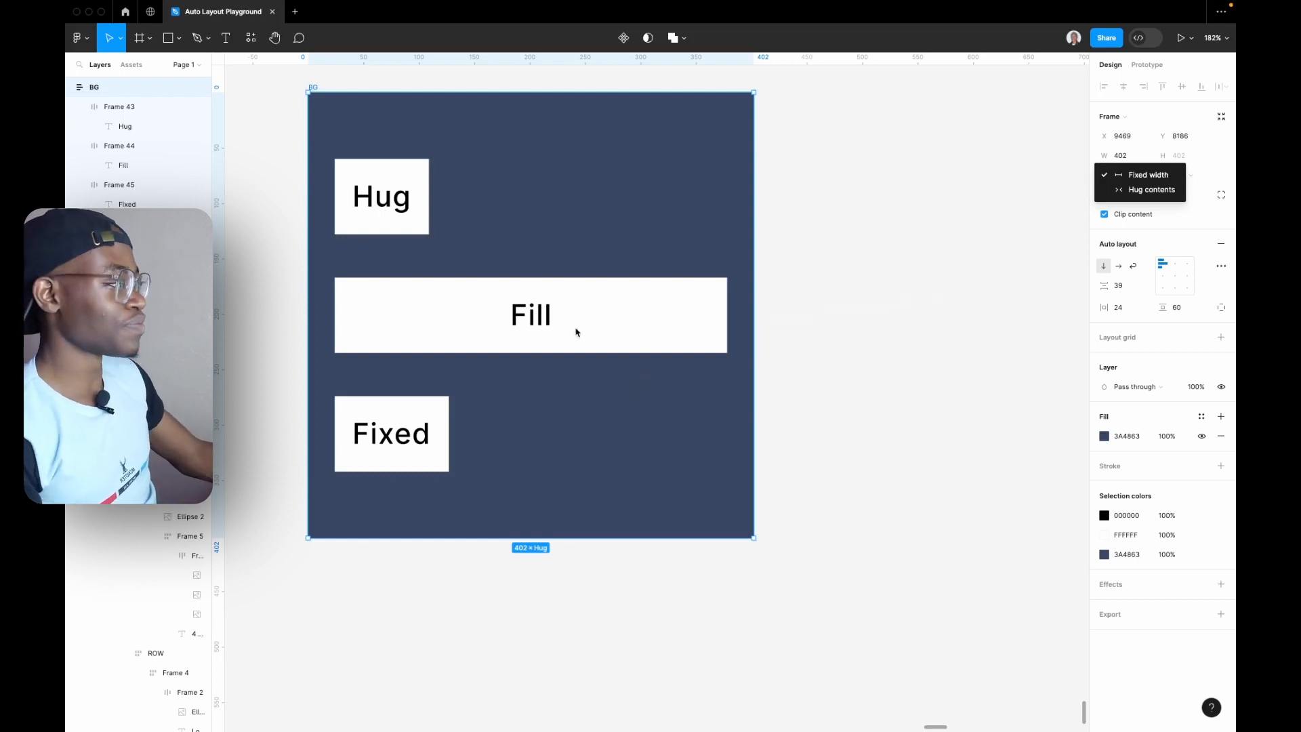
- Extend the Fixed box's text to read "Fixed is not always recommended for children elements"
click(390, 447)
click(425, 431)
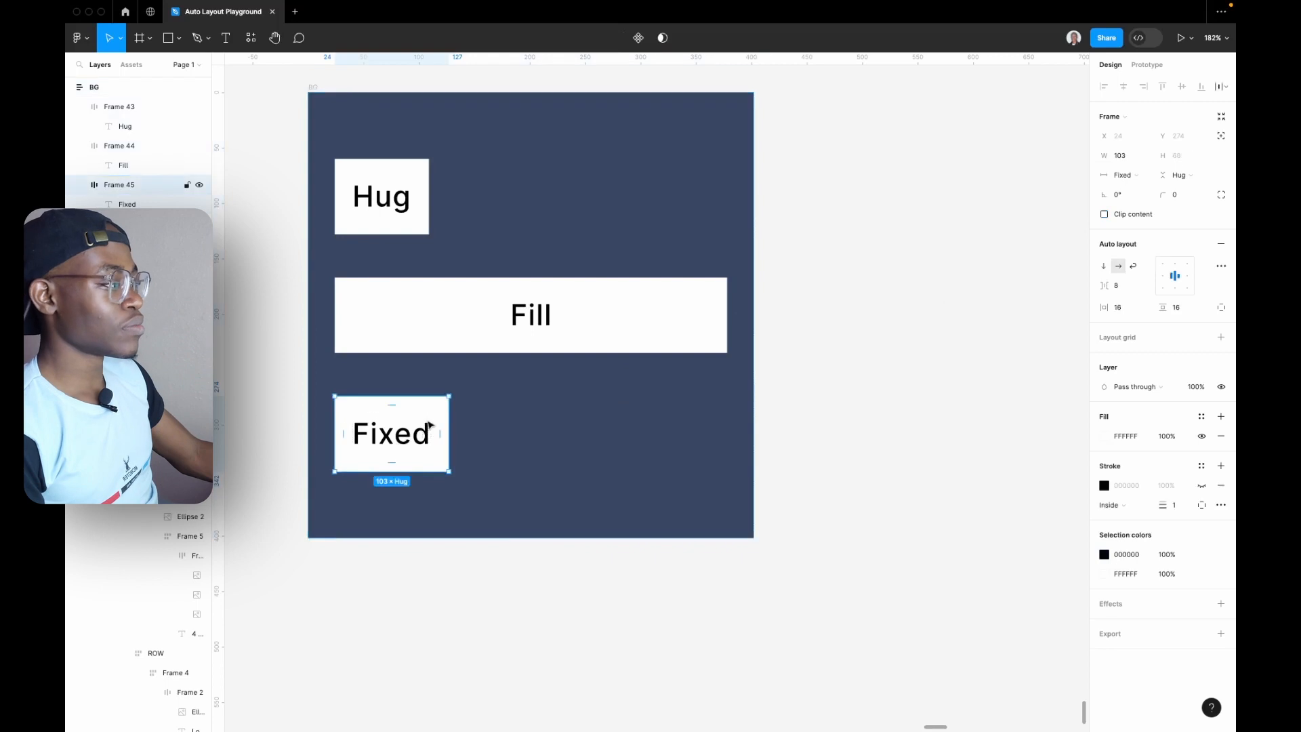
click(430, 433)
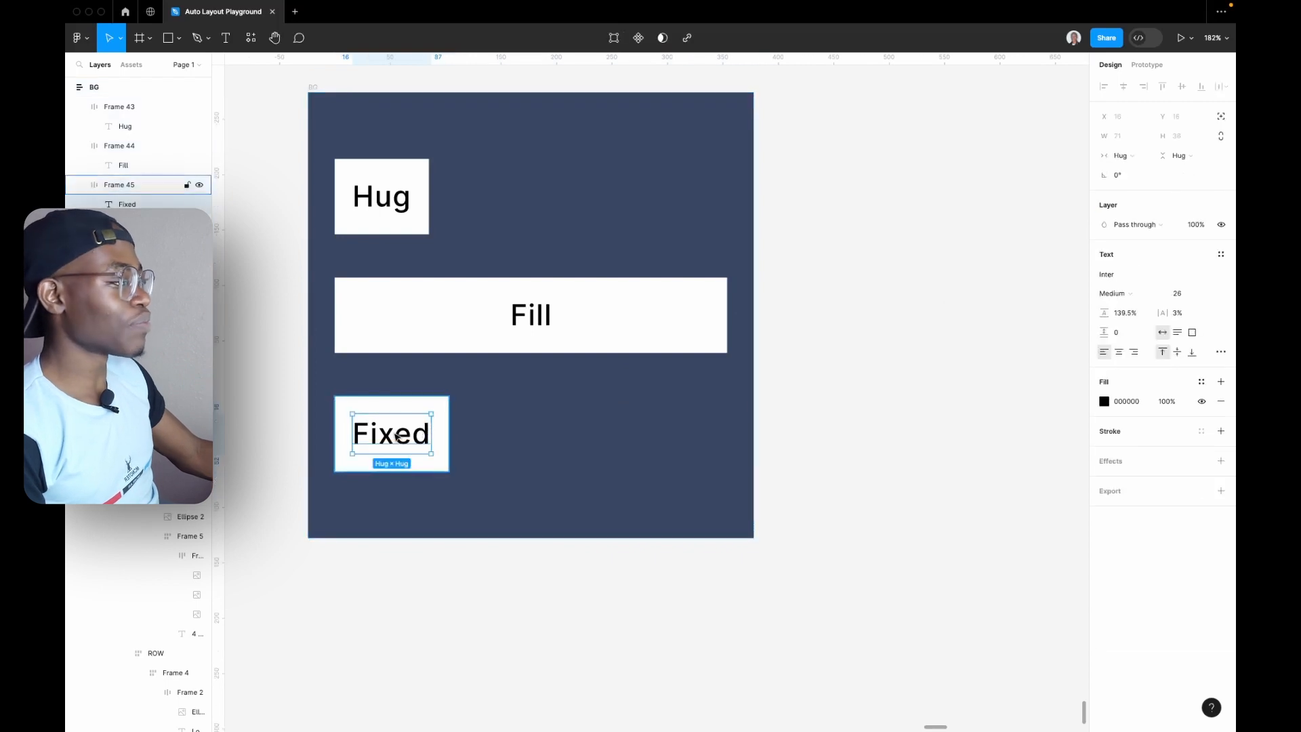
double_click(432, 436)
key(Right)
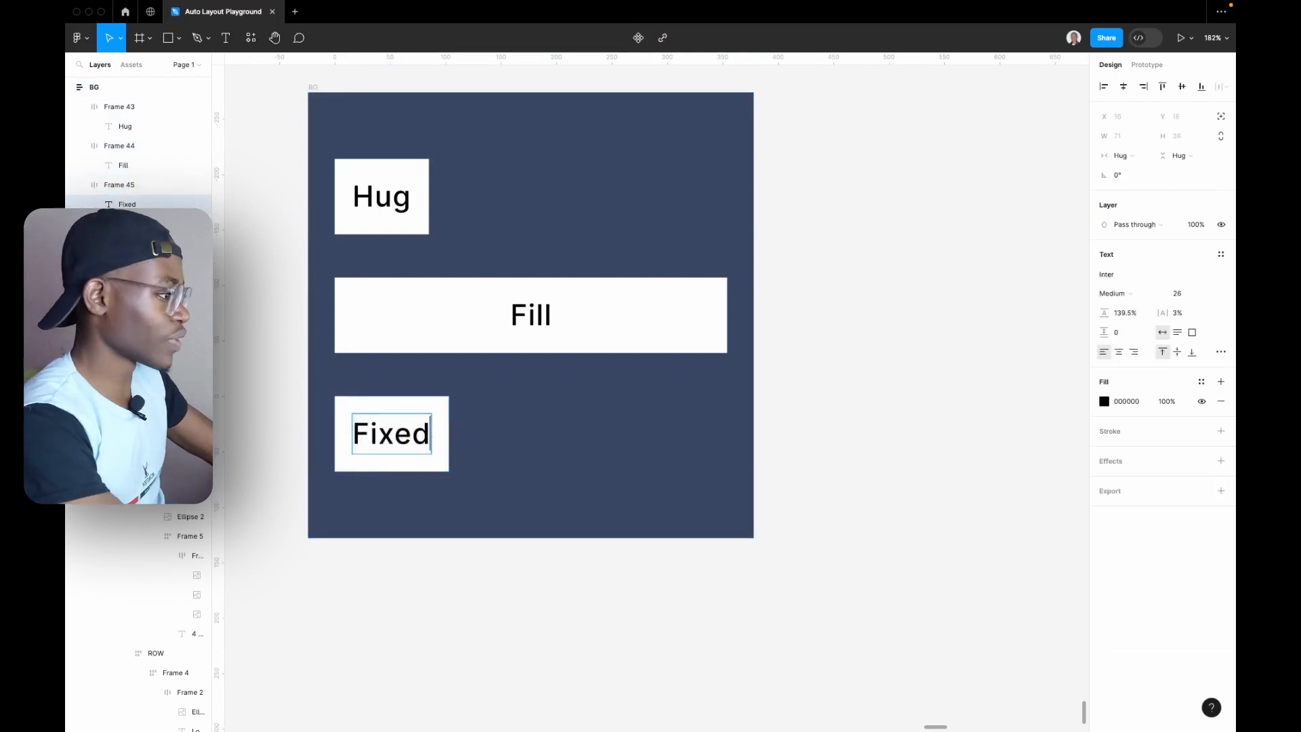
text(is not always re)
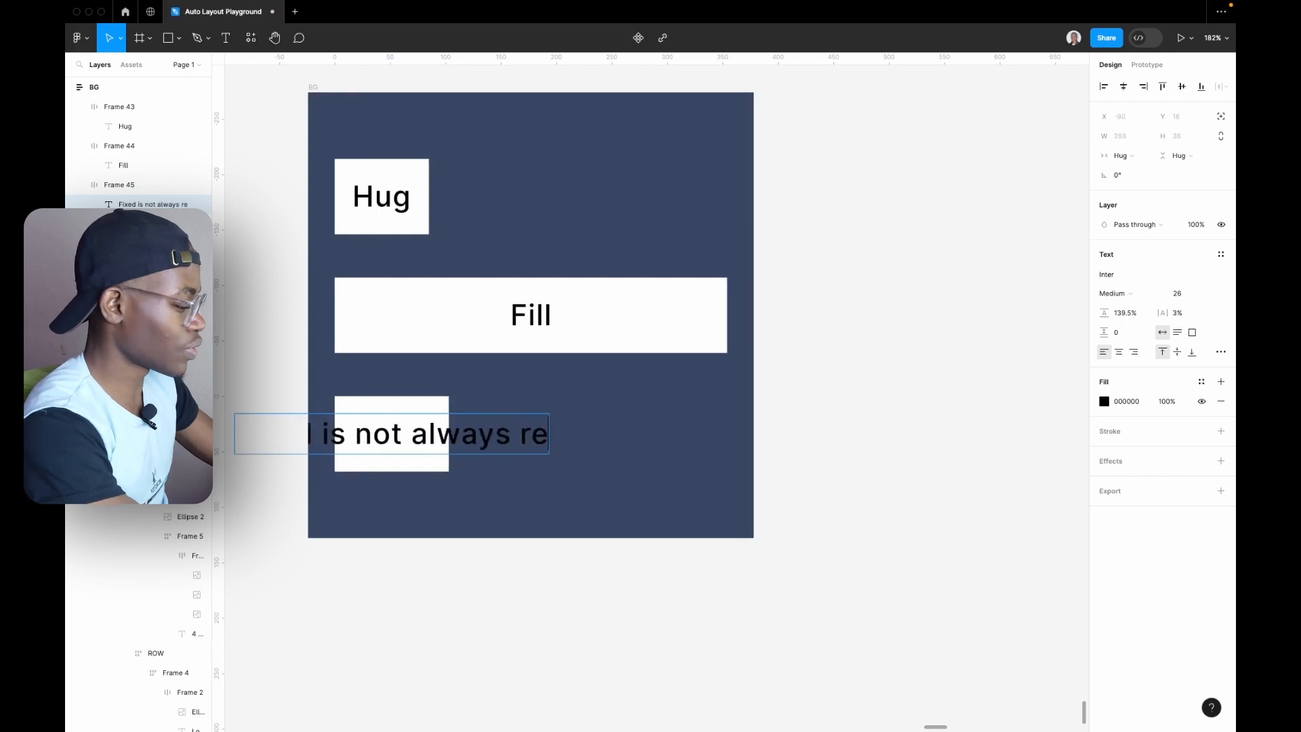
text(cmmended for children elements)
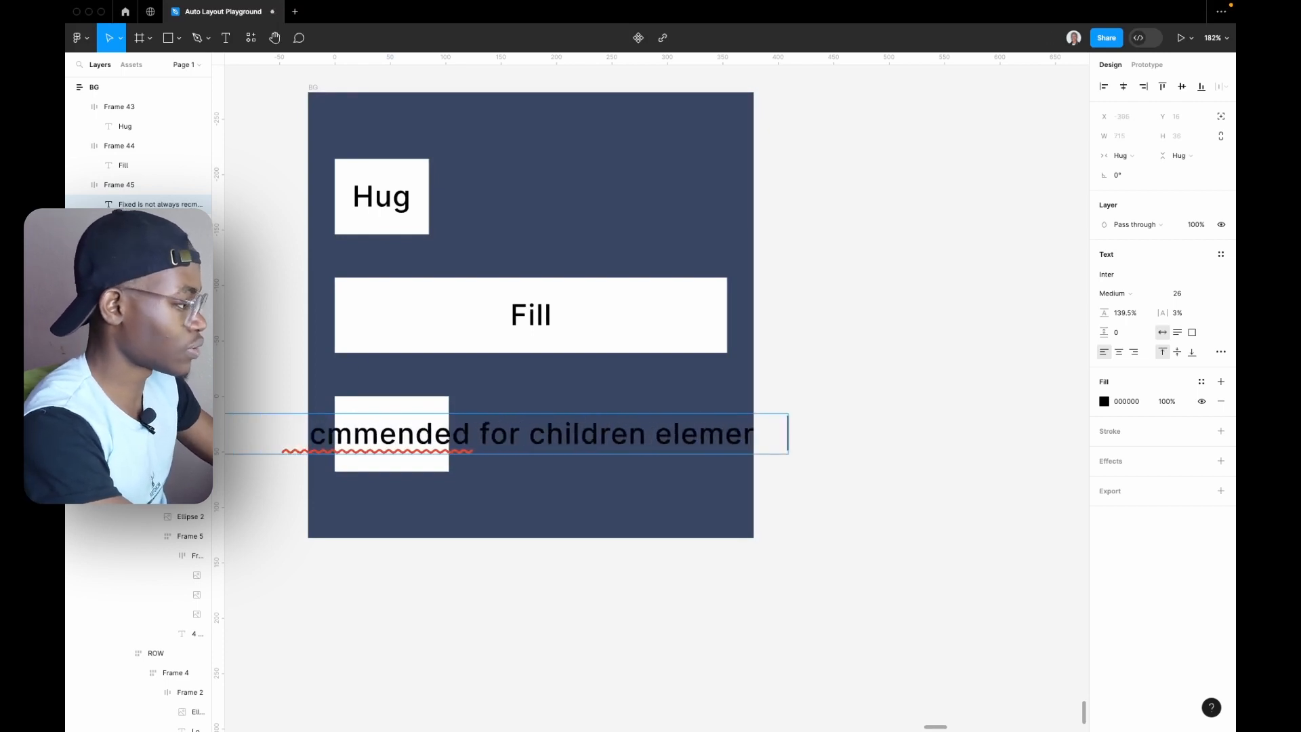
click(348, 436)
right_click(348, 436)
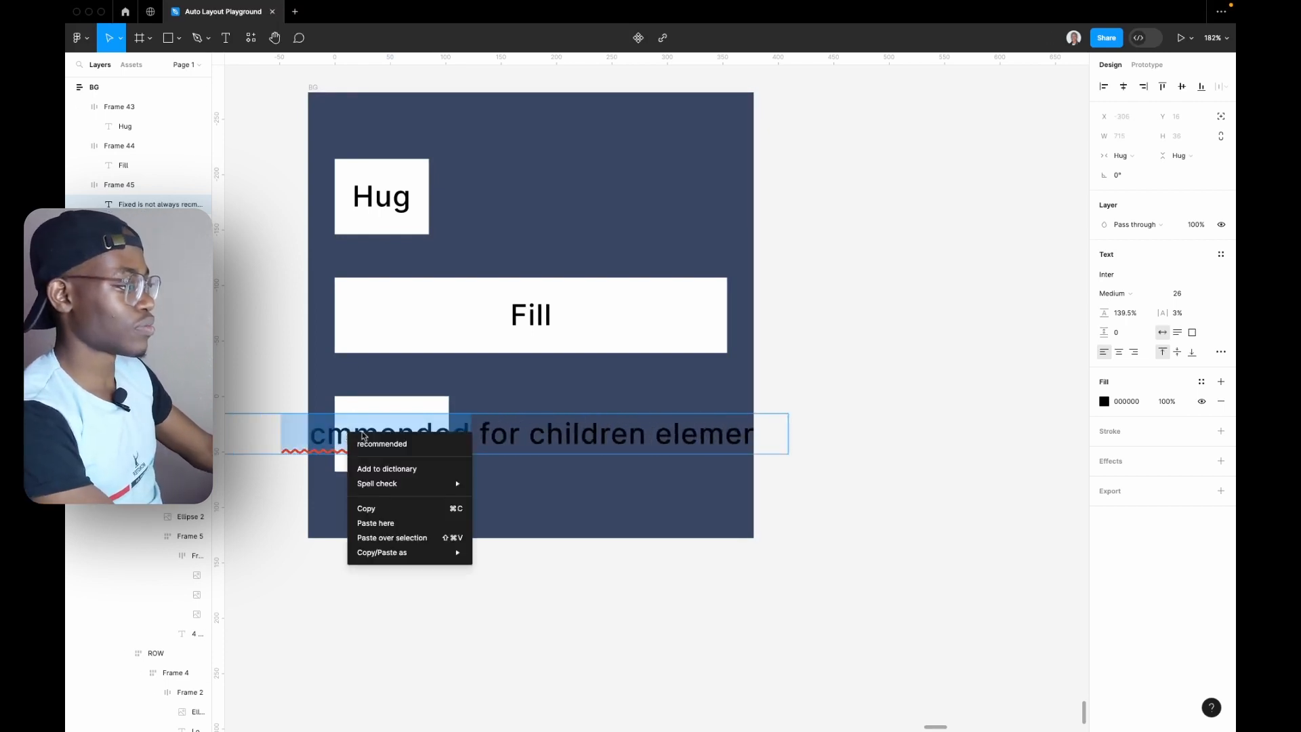
click(394, 442)
key(Escape)
scroll(558, 638, down, 5)
drag(559, 621, 642, 590)
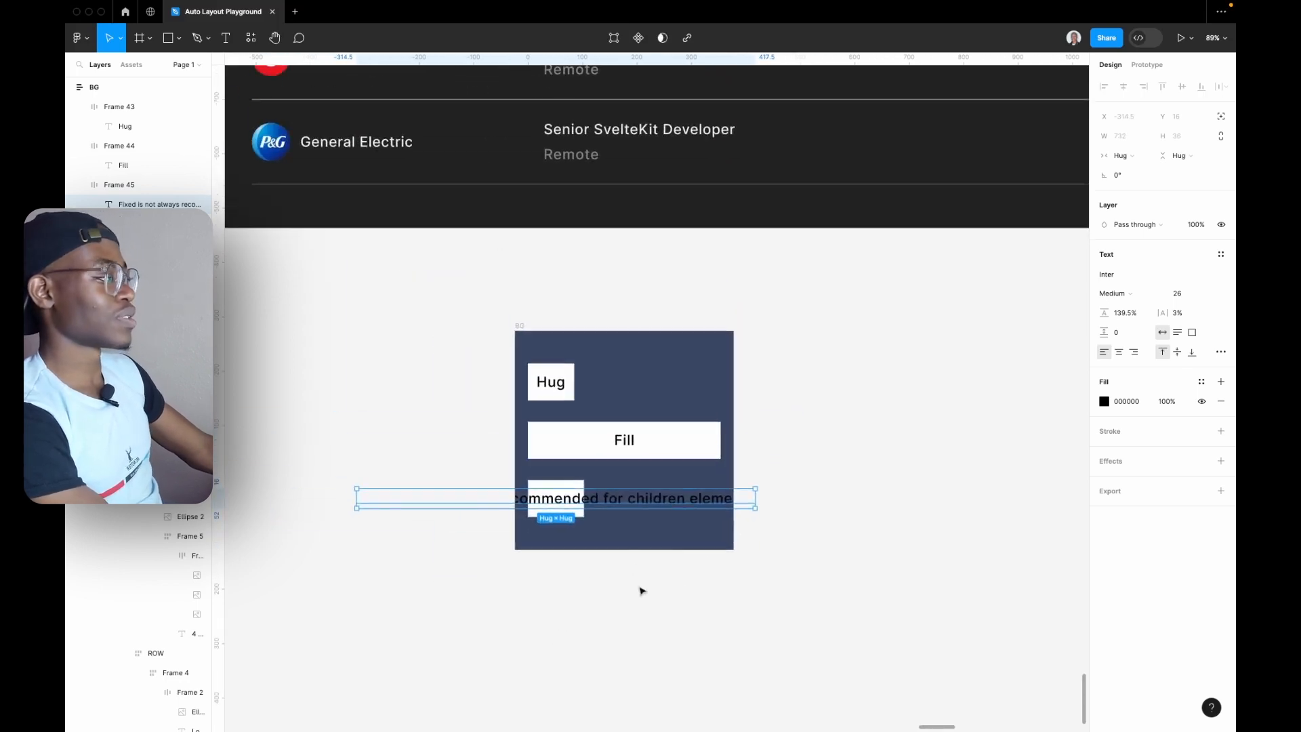
- Extend the Hug box's text to read "Hug is the best for many things"
double_click(562, 384)
double_click(562, 384)
key(Right)
text(is the b)
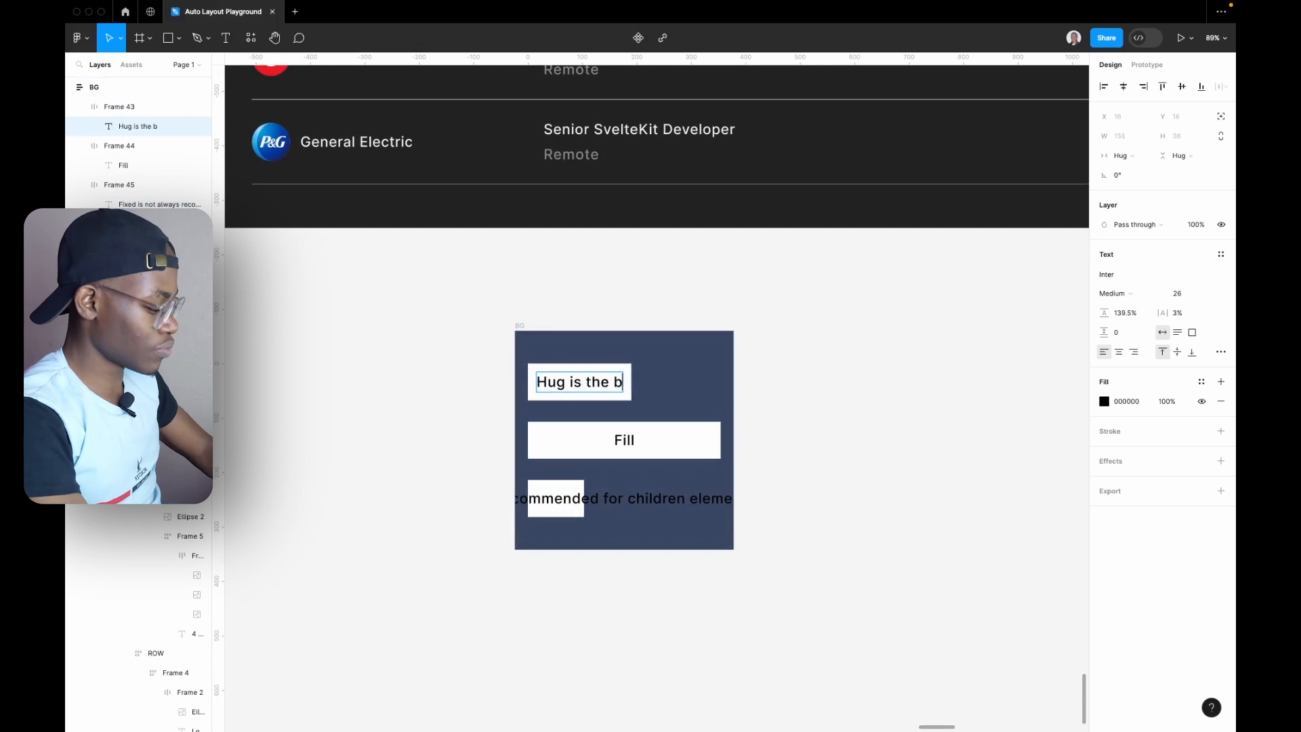
text(est for ma)
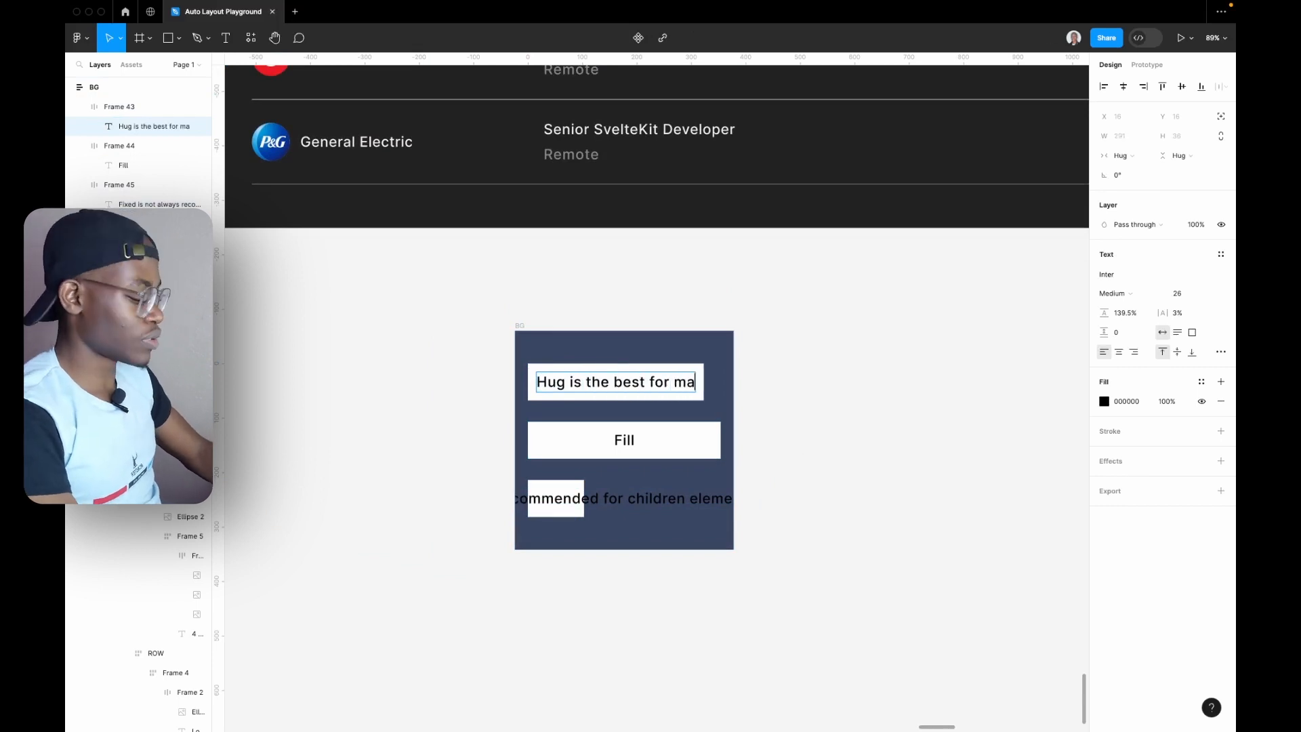
text(ny thi)
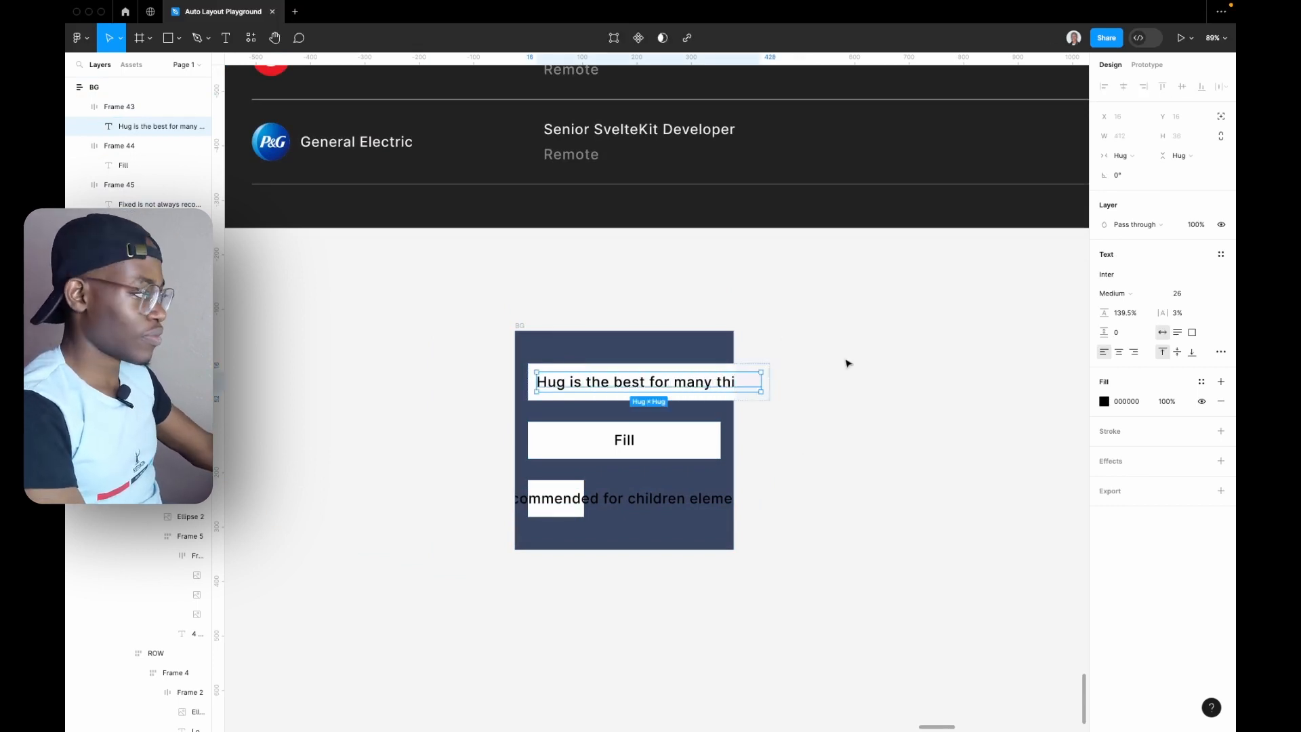
click(846, 360)
- Set the BG frame's width to Hug contents
click(605, 398)
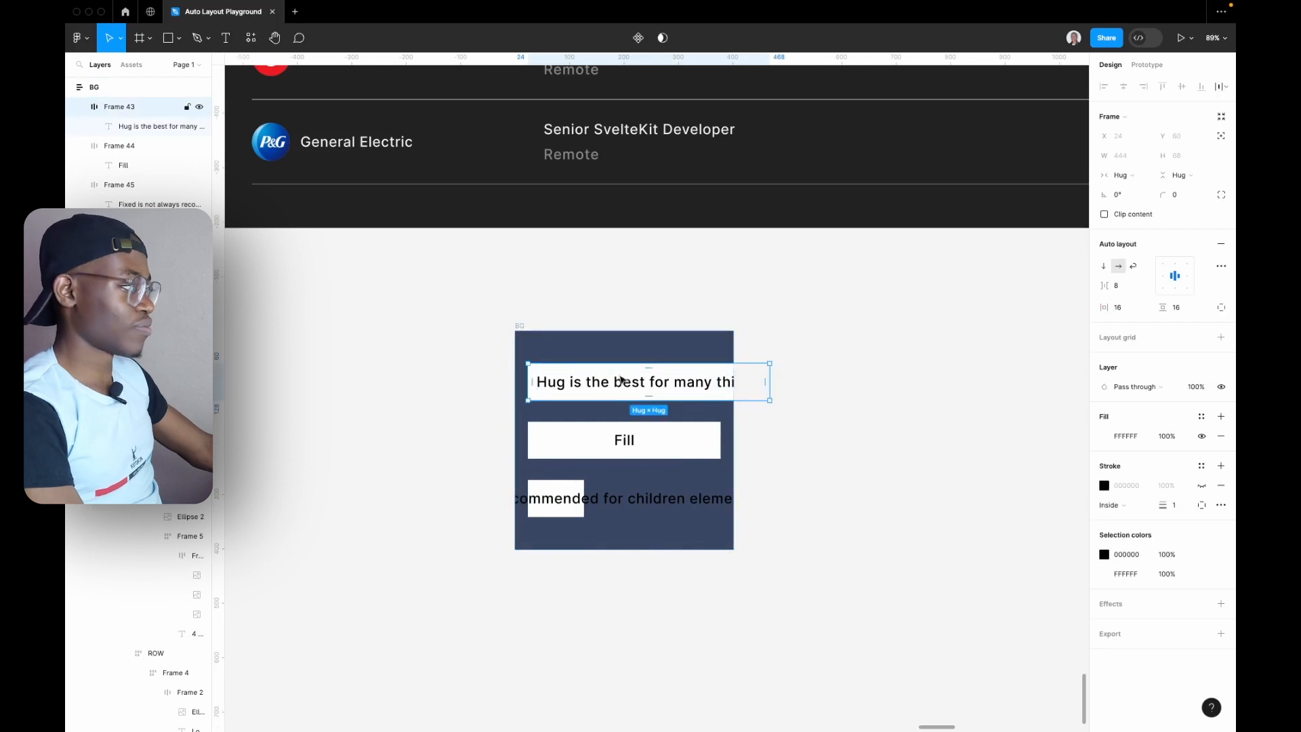
click(520, 326)
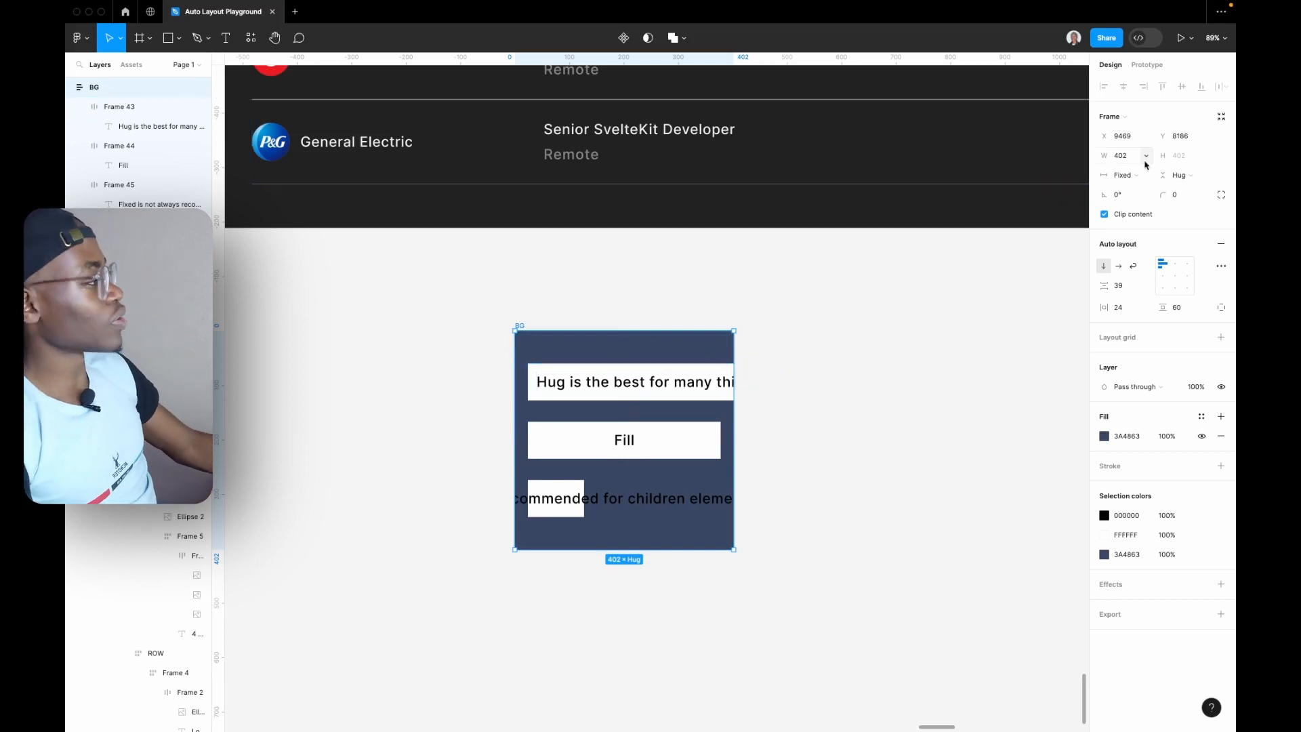
click(1127, 175)
click(1143, 190)
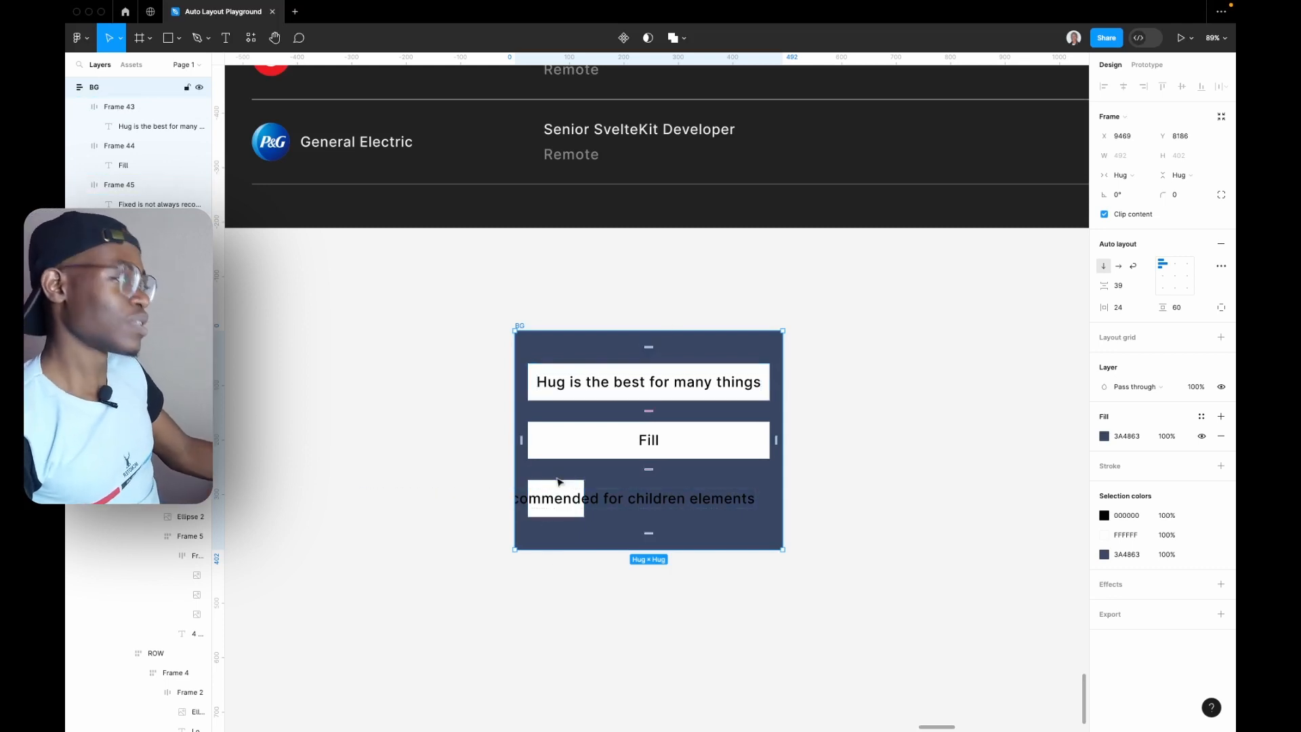
- Set the width of the text layer inside the Fixed box to Fill container
click(563, 501)
double_click(562, 500)
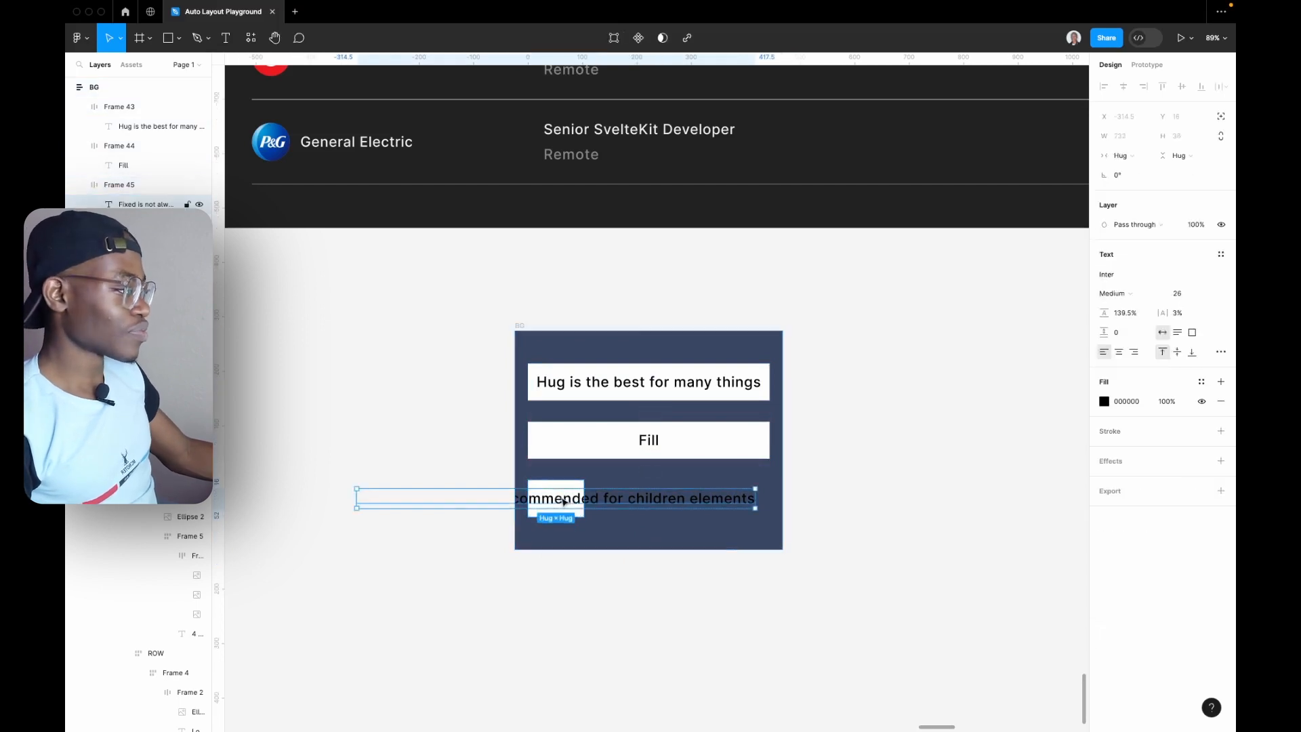
click(1147, 160)
click(1144, 173)
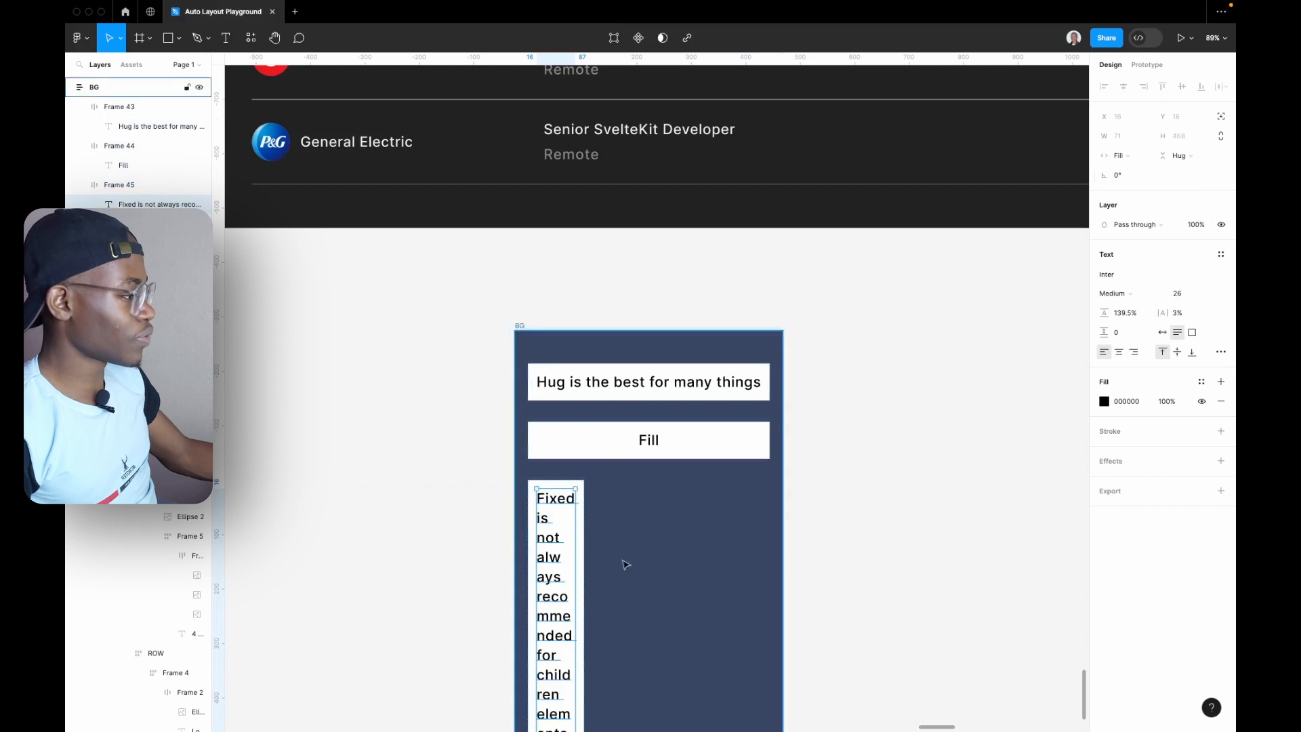
scroll(583, 576, down, 5)
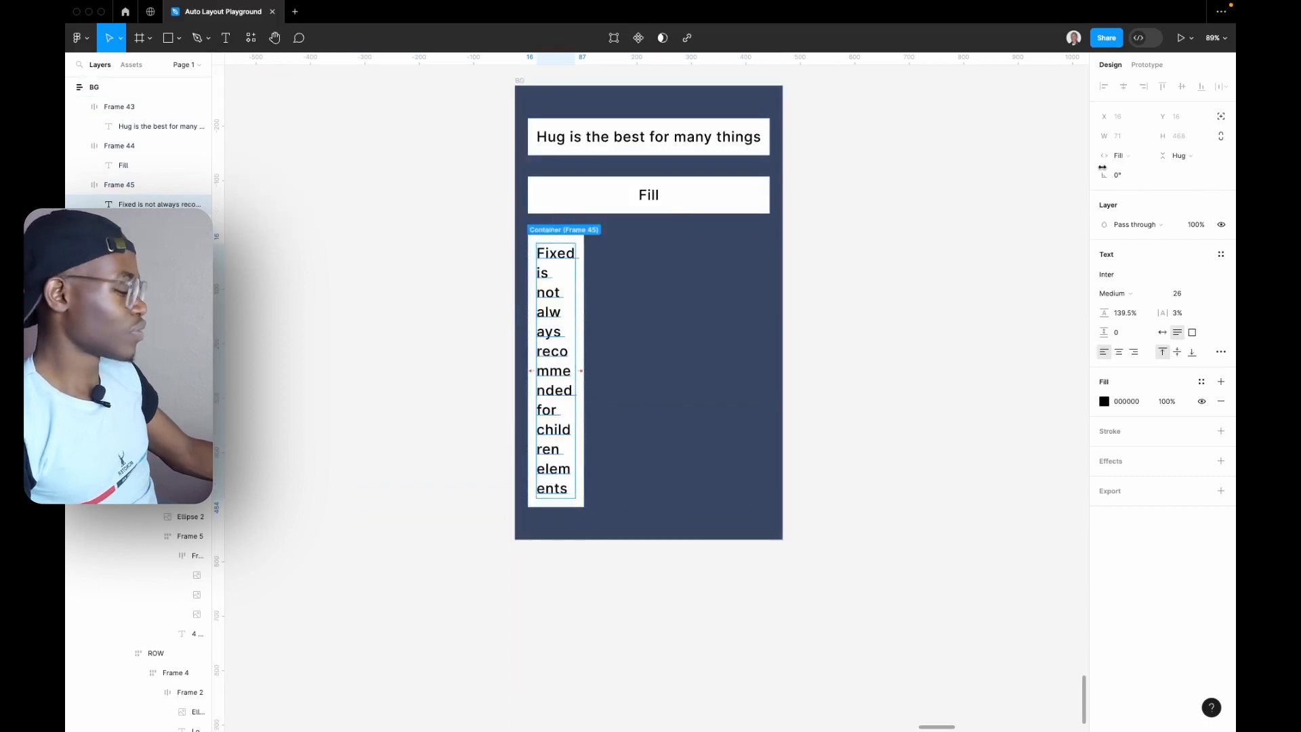
- Undo the Fill container change on the Fixed box's text, and set the box's width to Hug contents
key(super+z)
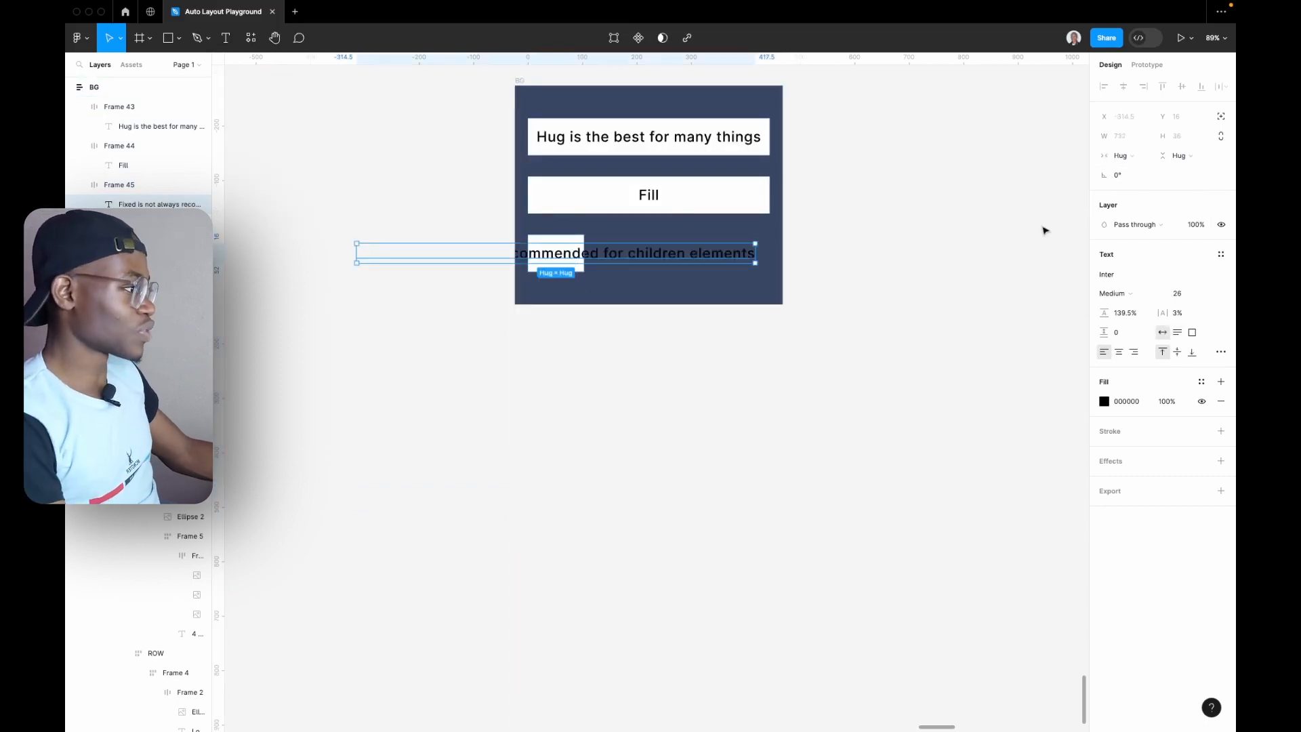
click(555, 247)
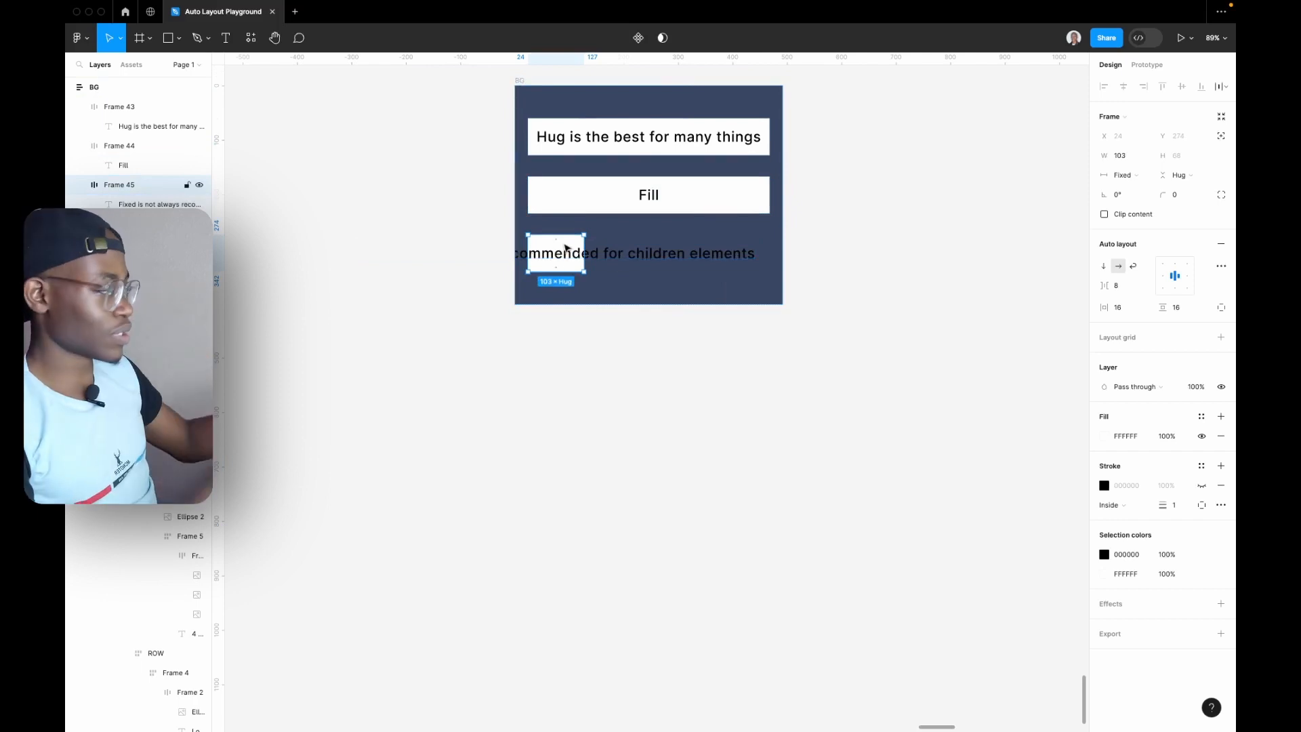
click(1139, 175)
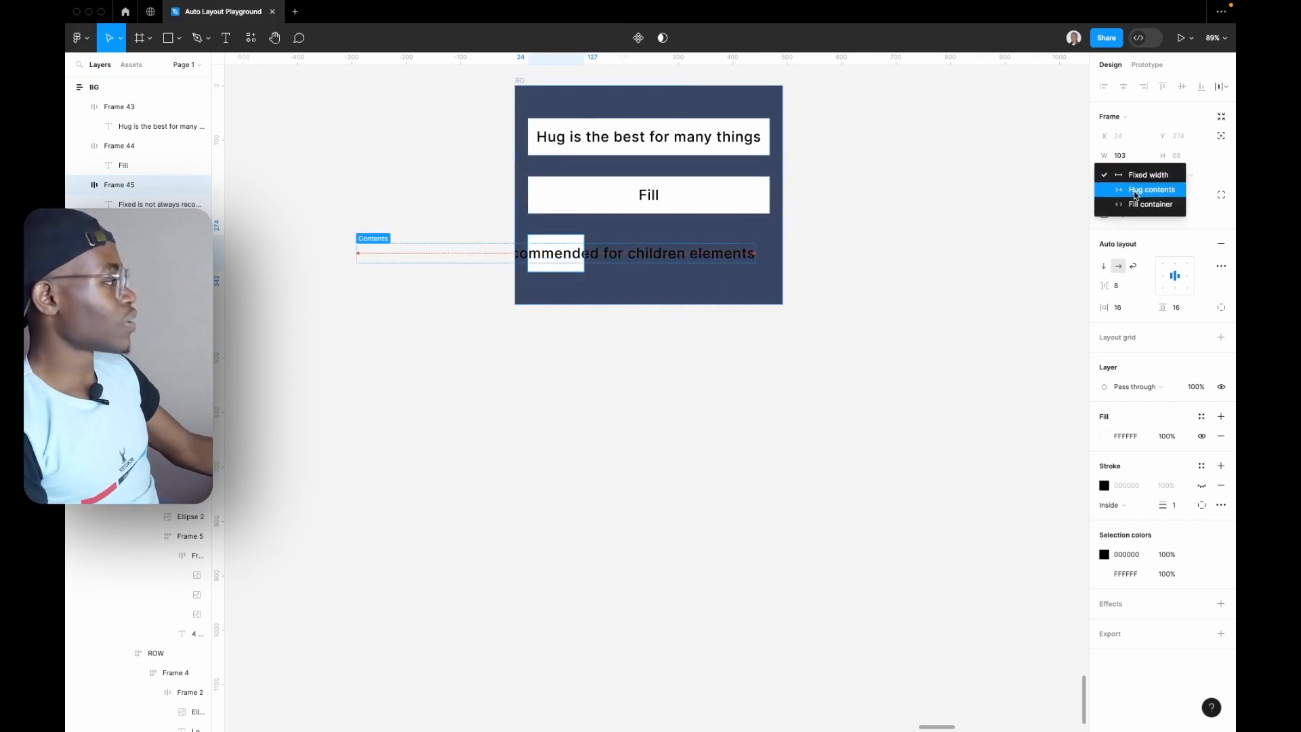
click(1136, 192)
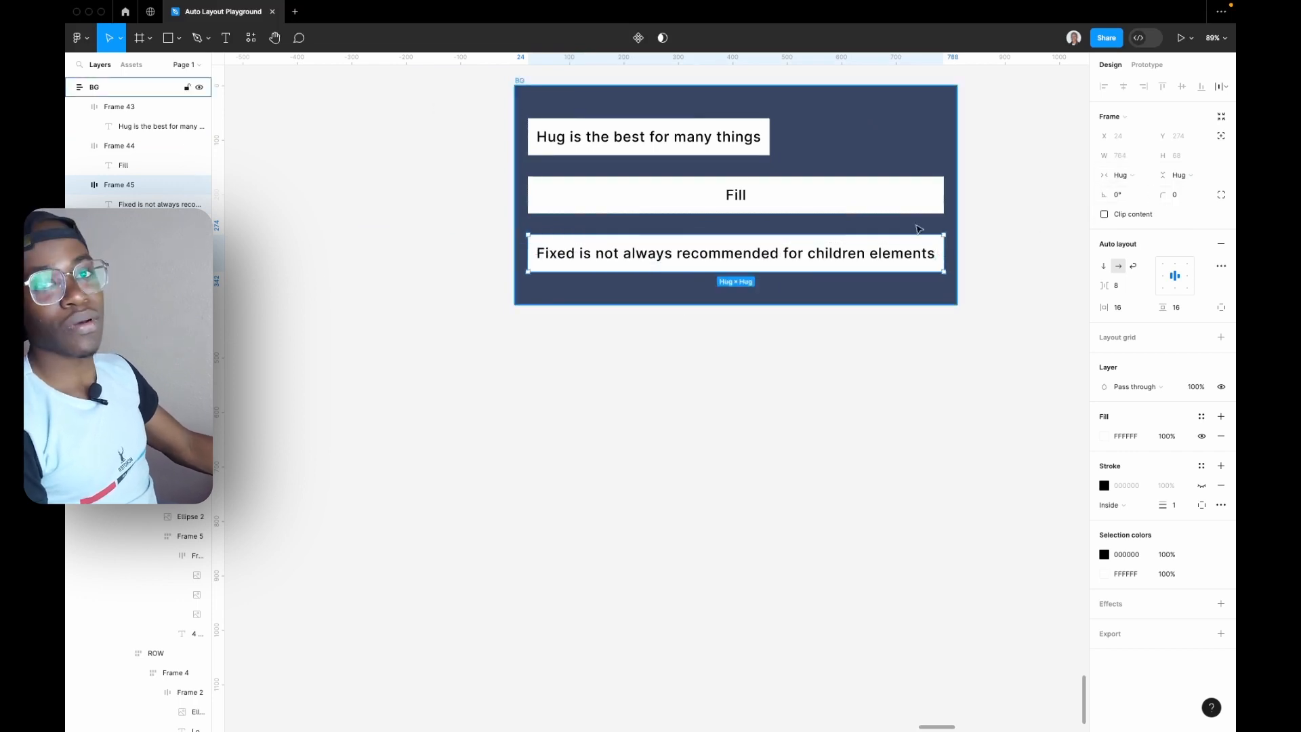
click(718, 407)
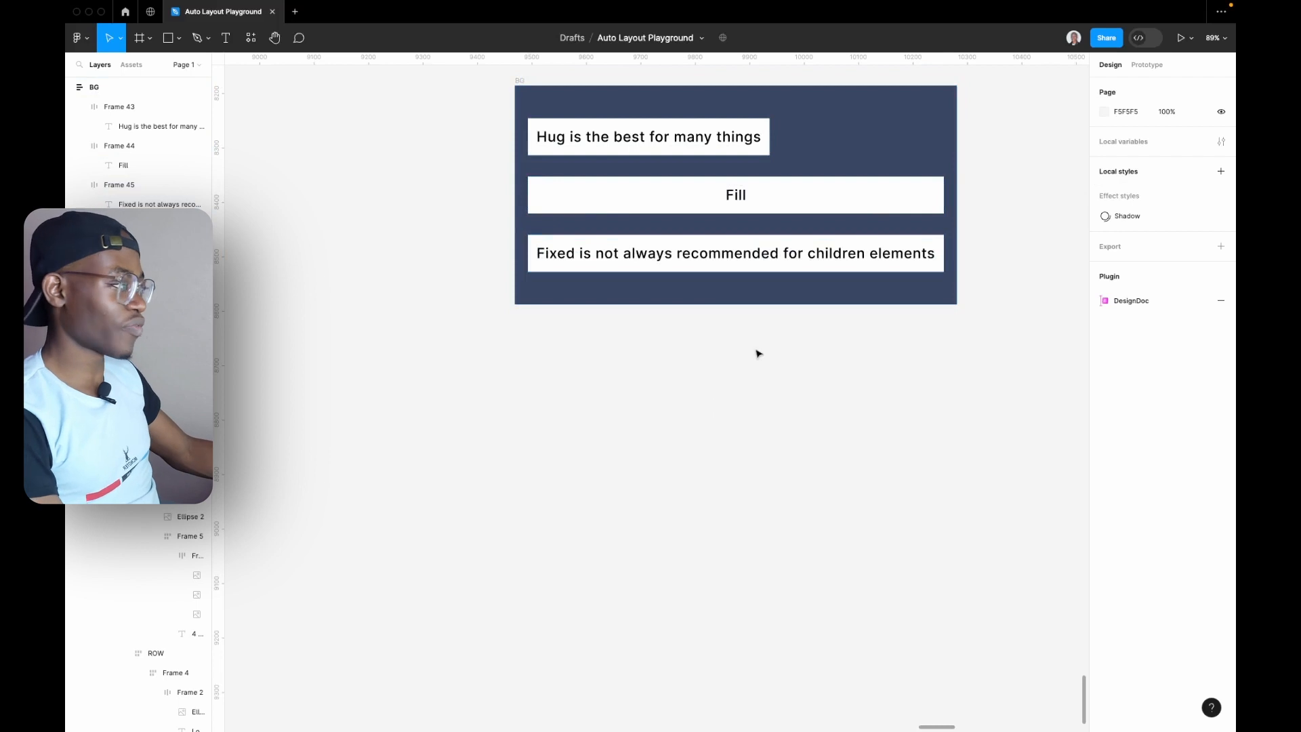
- Undo the Fixed box's Hug contents width change
key(super+z)
key(super+z)
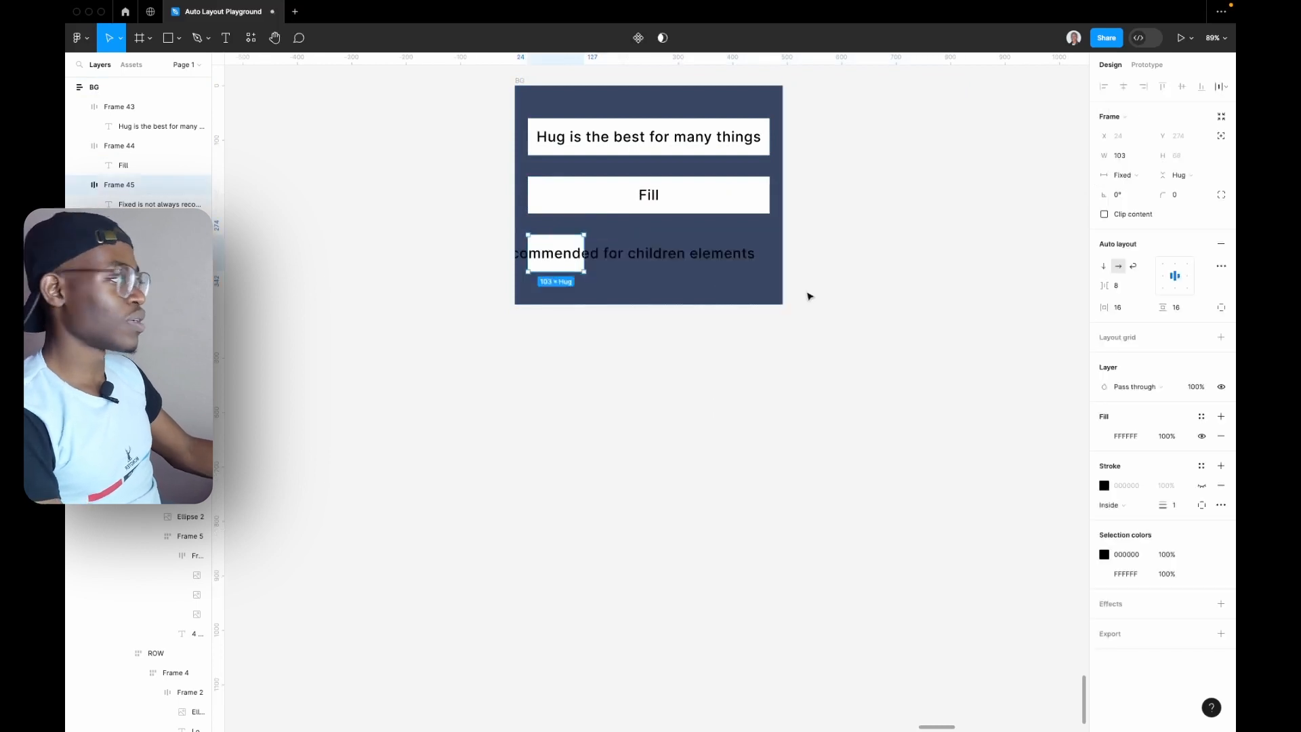
- Duplicate the first Mitsubishi row of the Open Roles table and place the copy below the Read.cv frame
scroll(480, 178, up, 5)
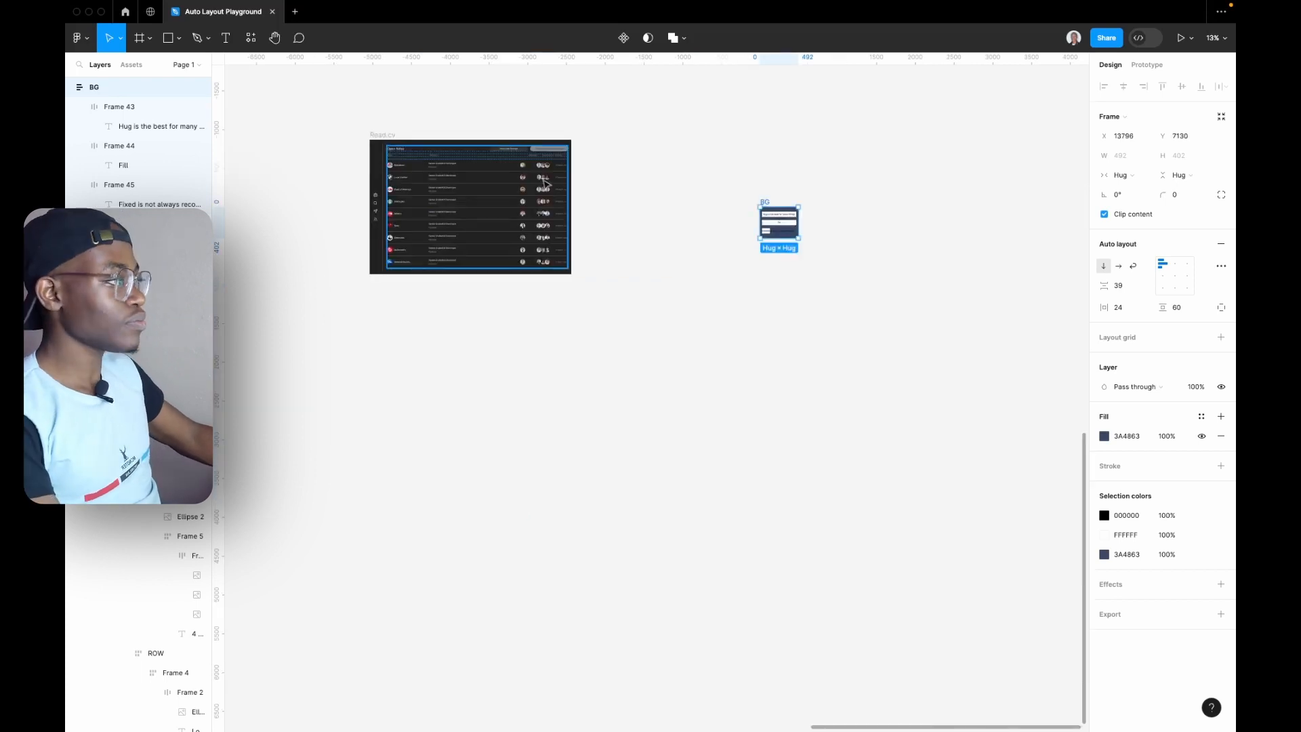
scroll(551, 275, up, 5)
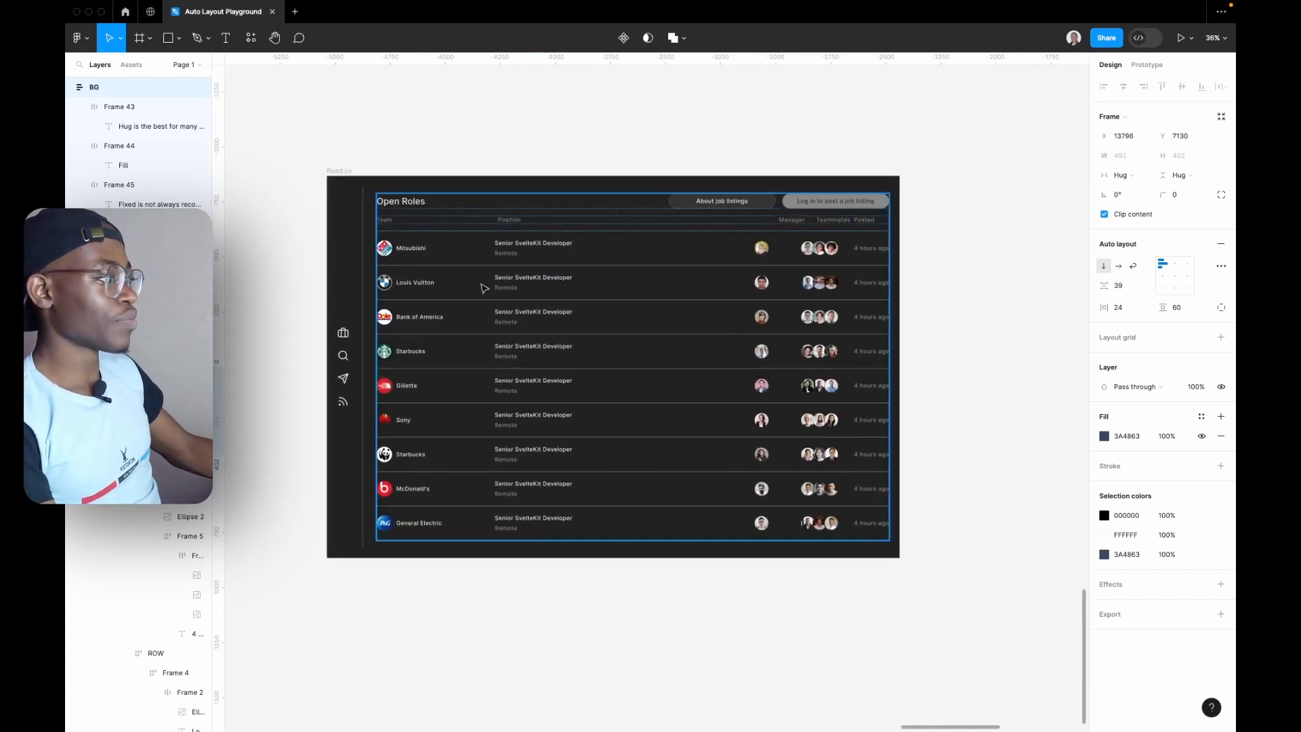
double_click(453, 262)
double_click(450, 262)
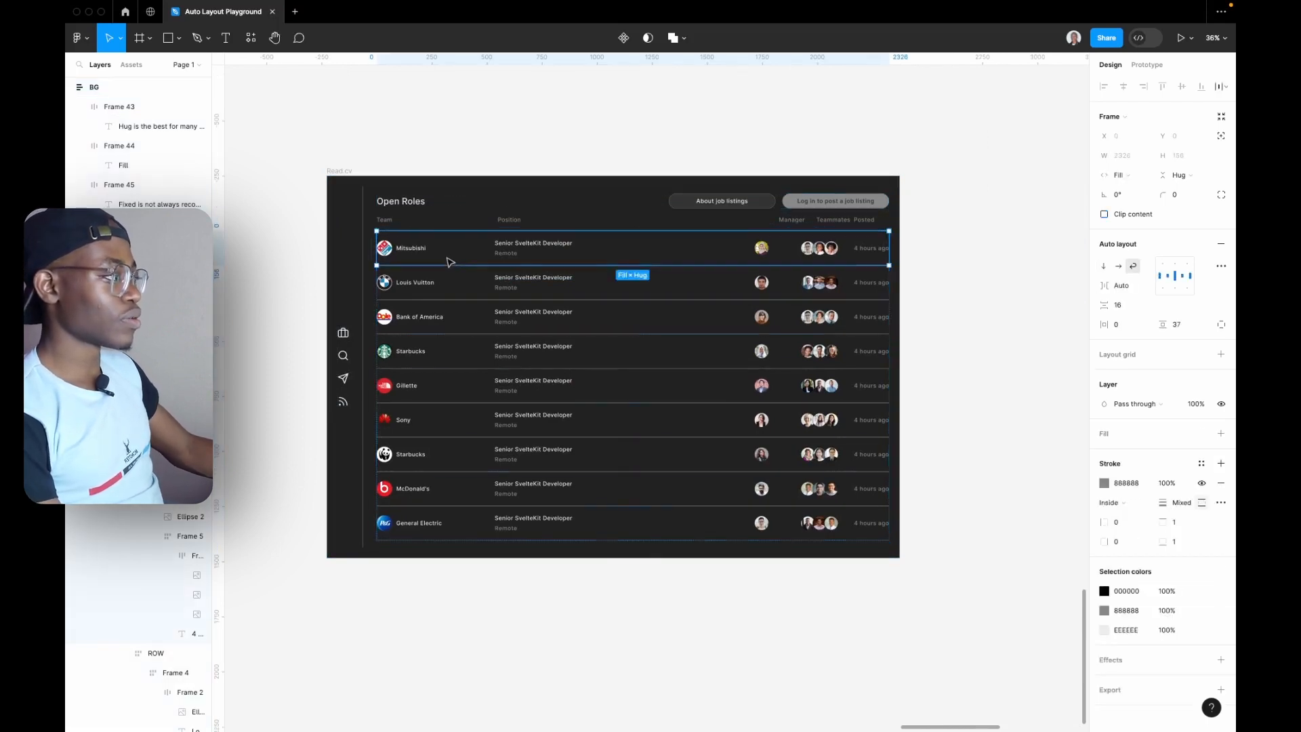
drag(456, 258, 464, 651)
mouse_move(517, 576)
mouse_down()
mouse_move(505, 509)
mouse_move(528, 571)
mouse_up()
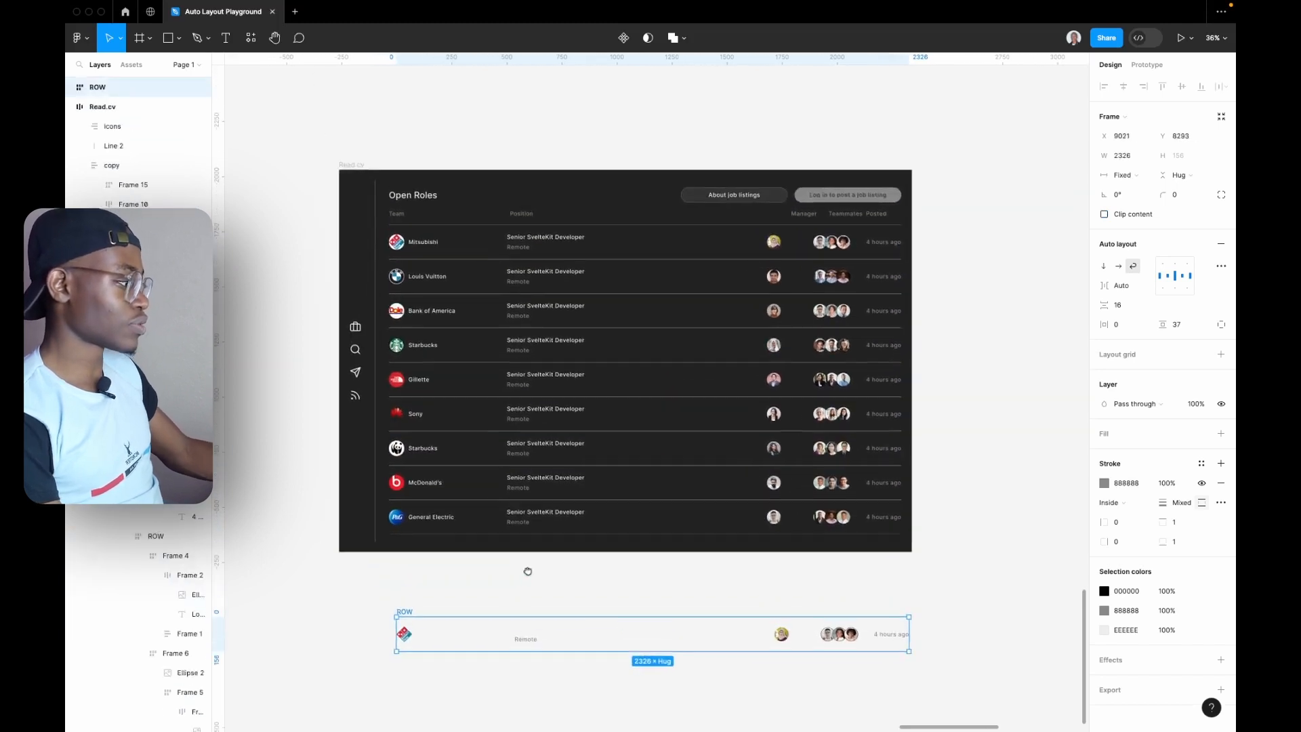
- Duplicate the Open Roles header with its two buttons and place the copy between the Read.cv frame and the row copy
click(423, 195)
click(423, 197)
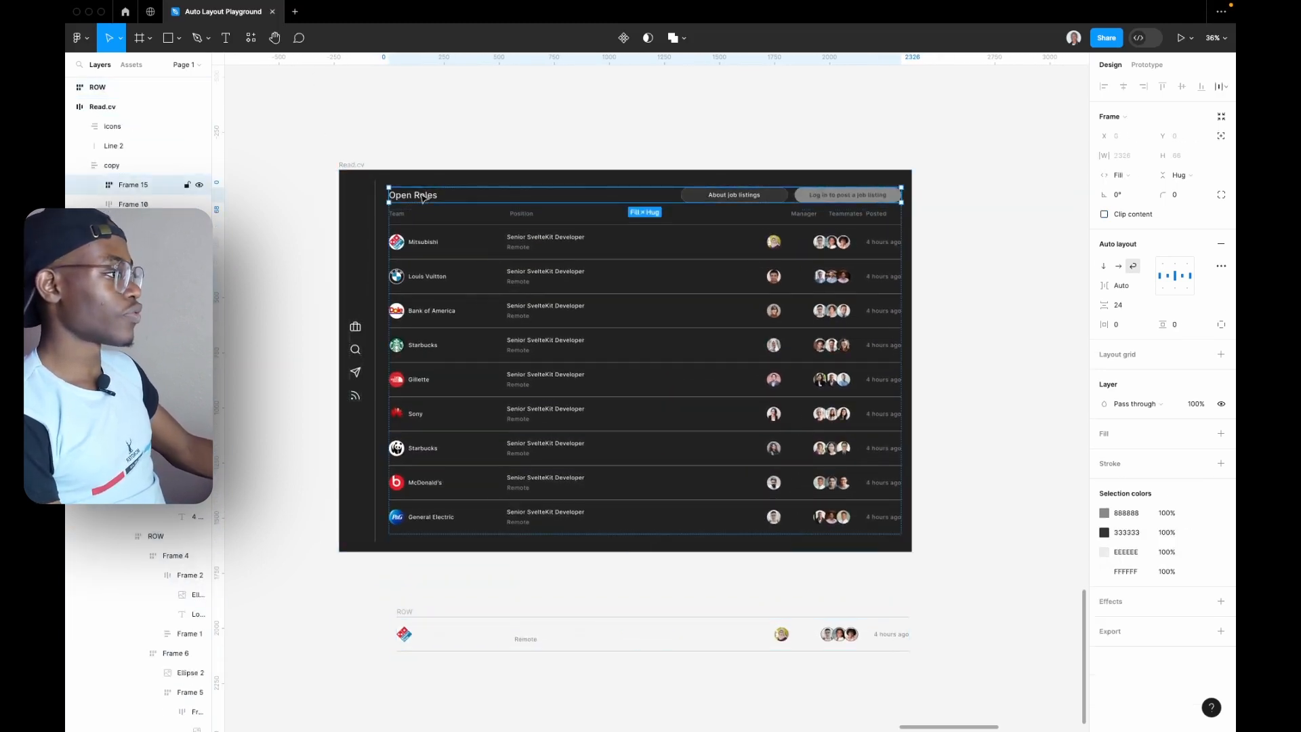
drag(424, 197, 436, 590)
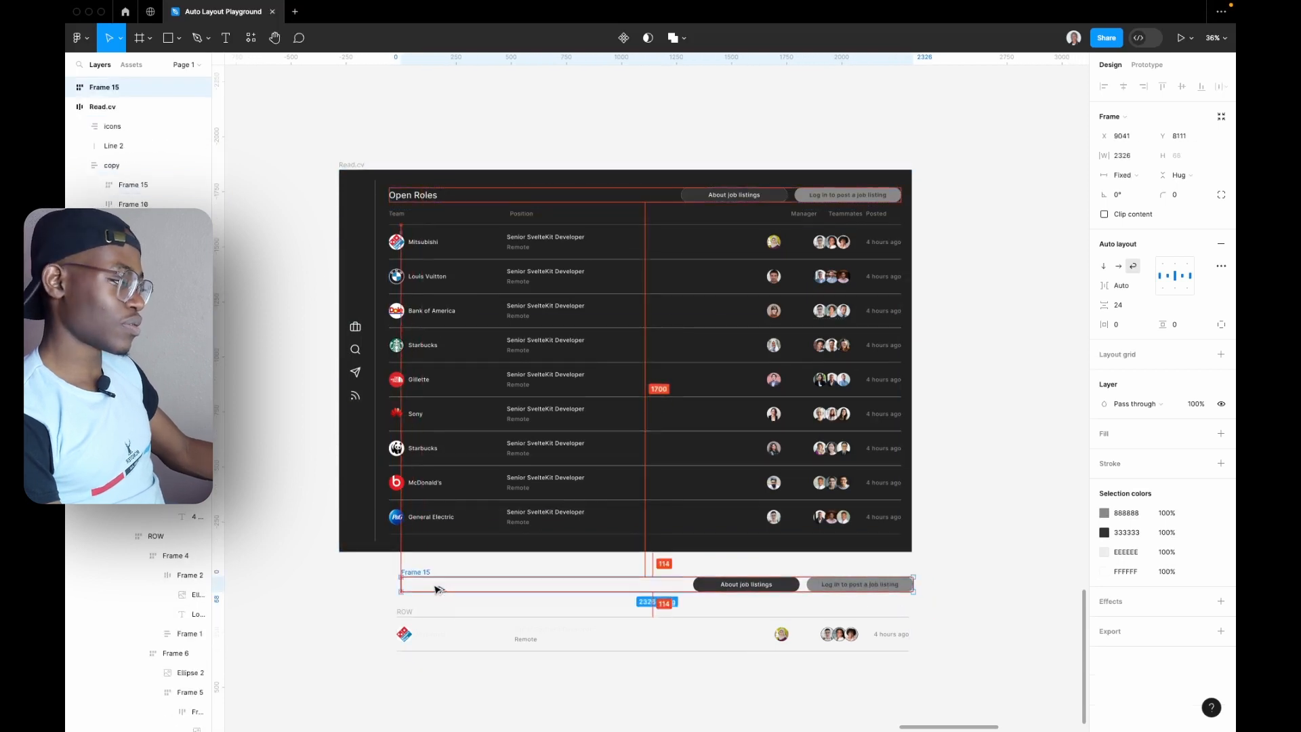
scroll(430, 543, down, 3)
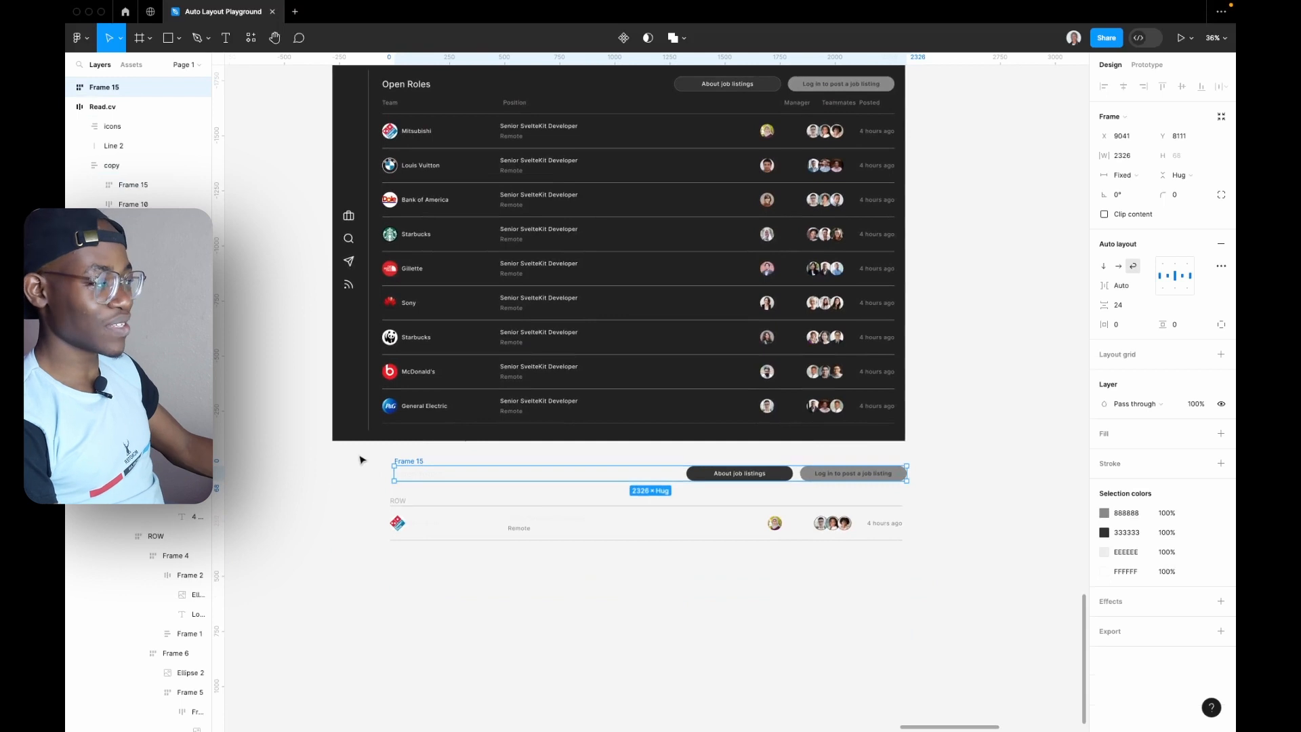
- Ungroup the copied row and its nested frames to strip their auto layout
drag(360, 455, 995, 580)
click(793, 561)
click(697, 535)
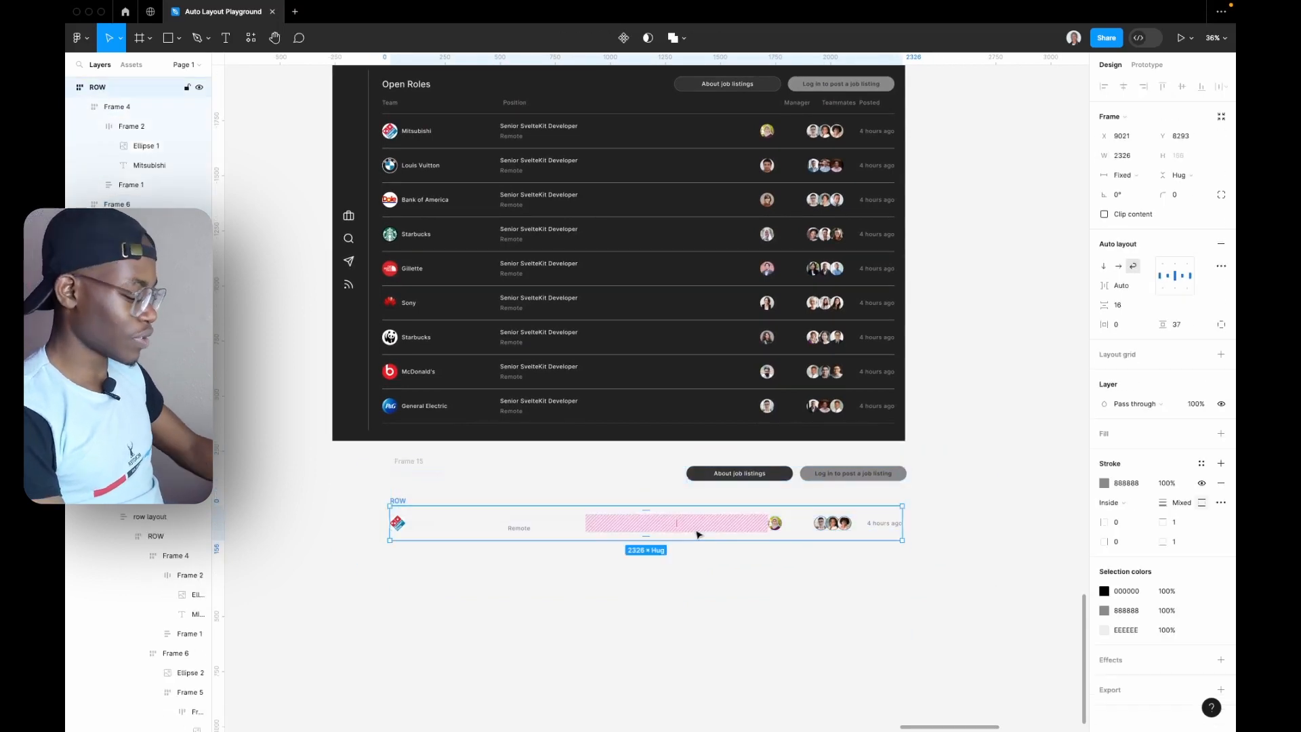
key(shift+super+g)
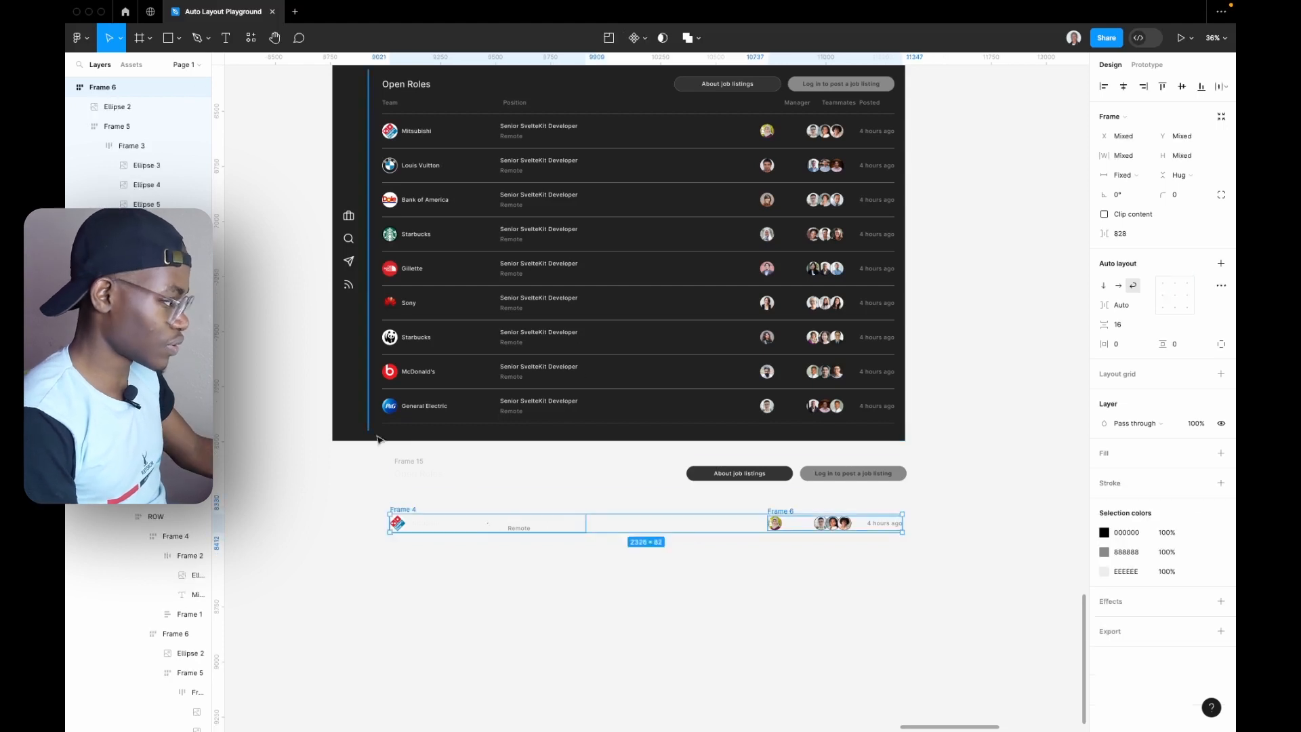
key(shift+super+g)
click(525, 518)
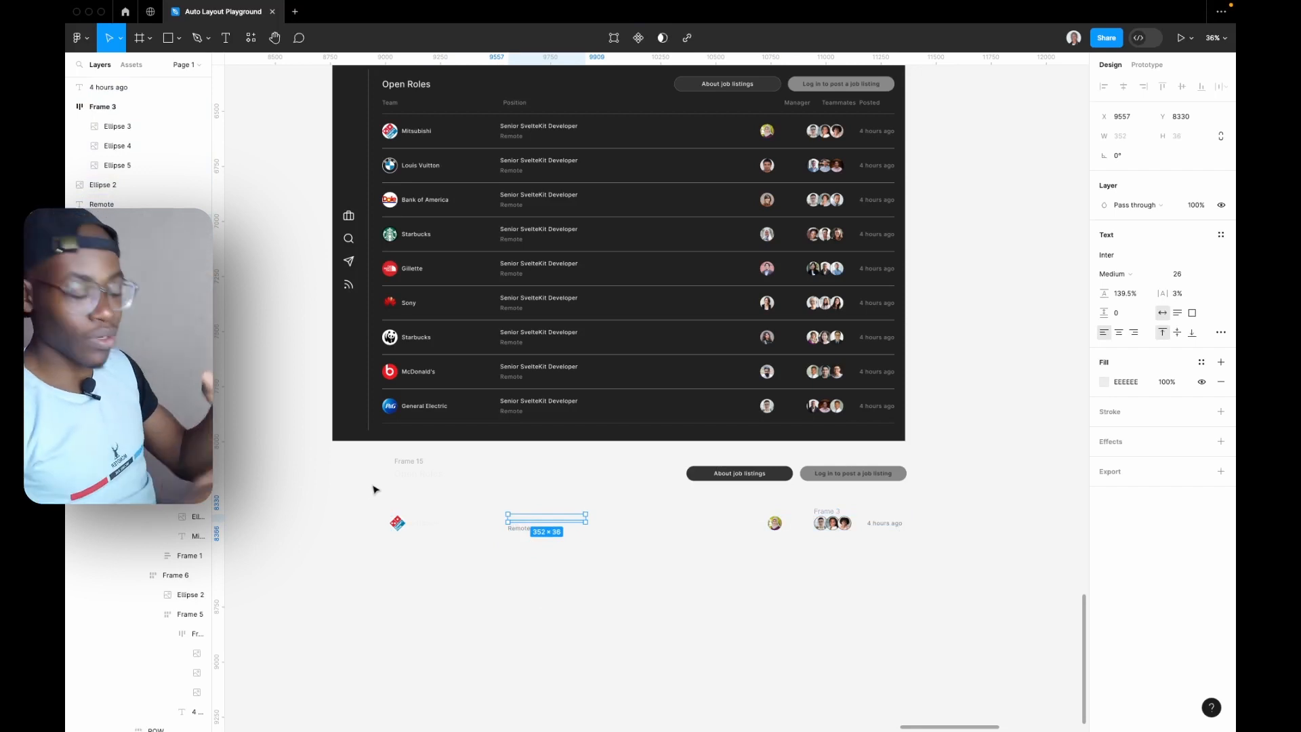
- Ungroup the copied Open Roles header down to its loose text layers, including the two button frames
click(403, 464)
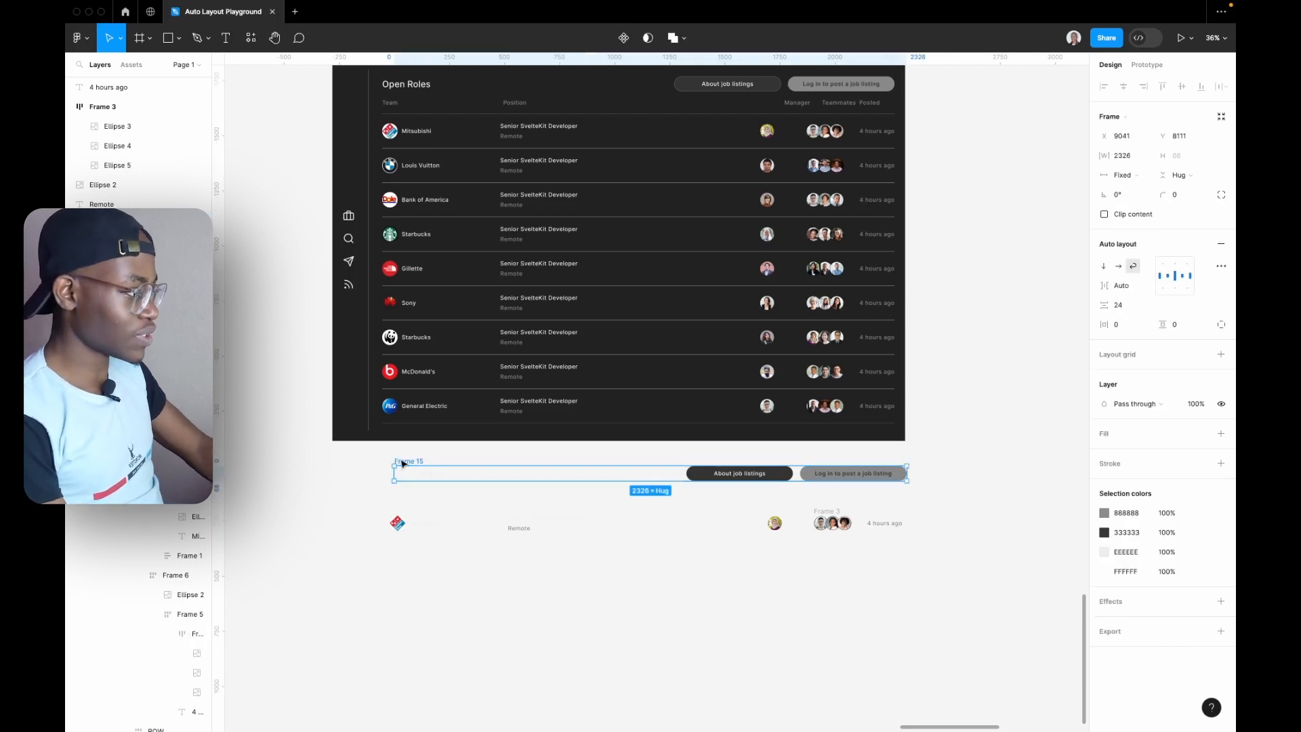
key(super+shift+g)
key(super+shift+g)
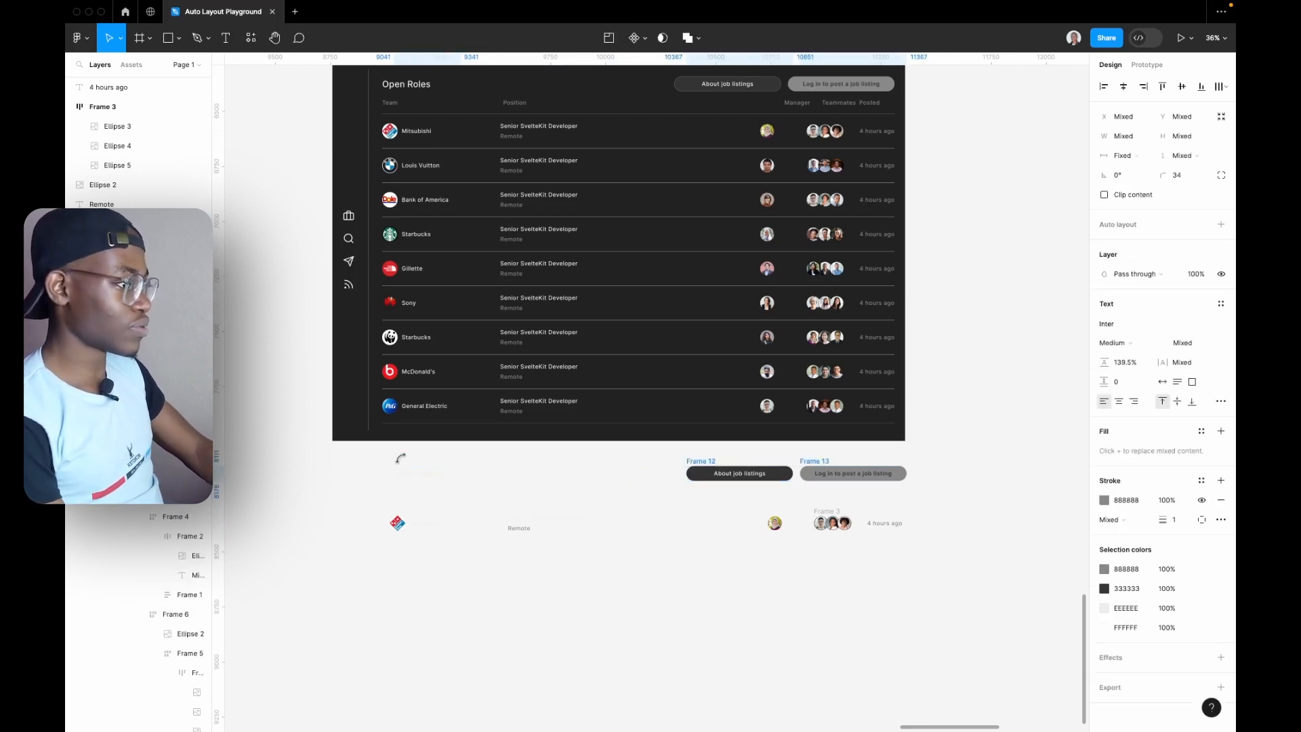
key(super+shift+g)
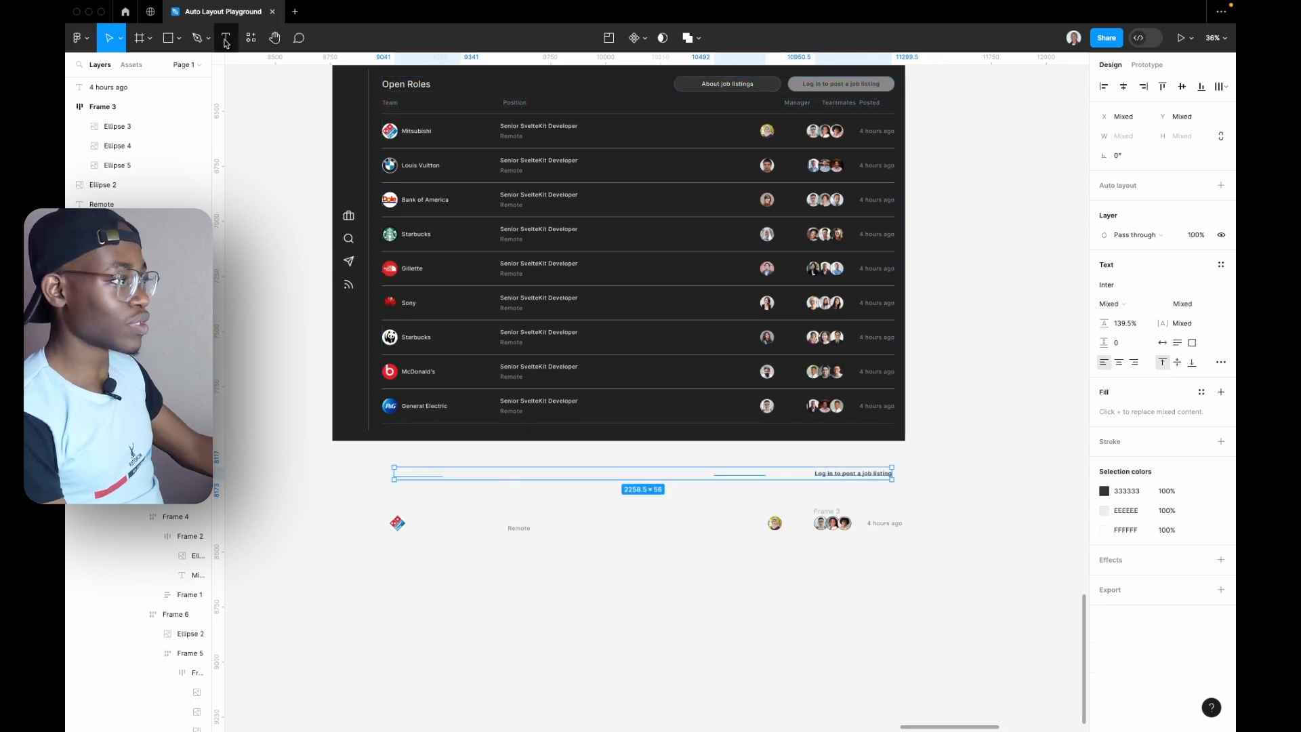
- Draw a frame about 3037 by 542 around the loose header and row elements and fill it with black
click(161, 41)
click(140, 39)
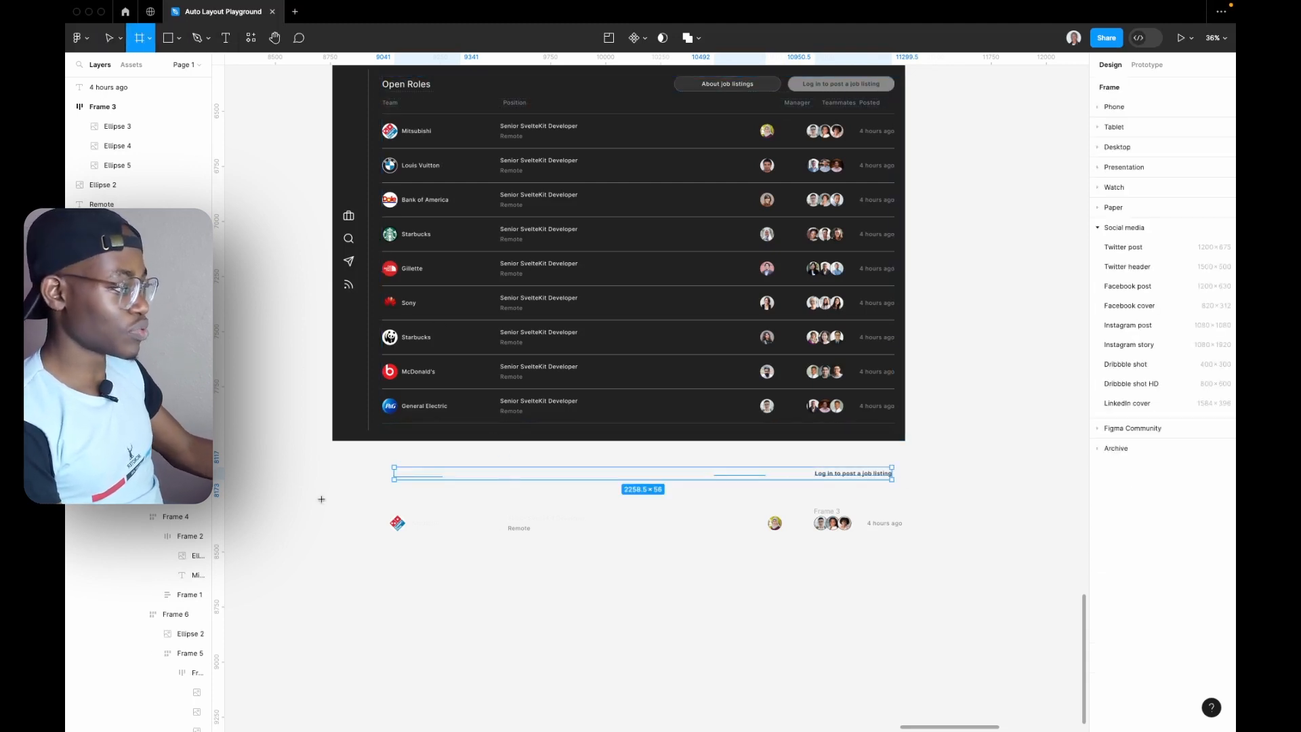
drag(356, 455, 1026, 574)
click(1105, 354)
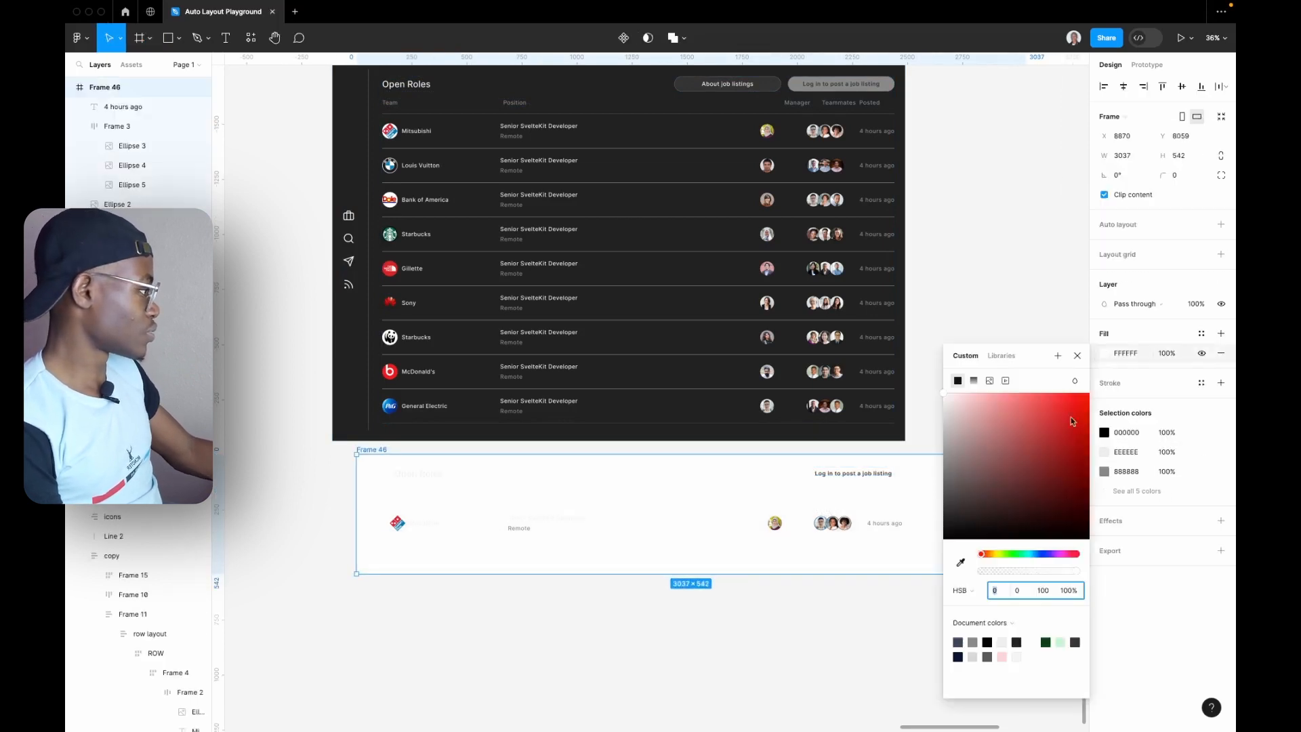
drag(963, 516, 905, 614)
click(633, 688)
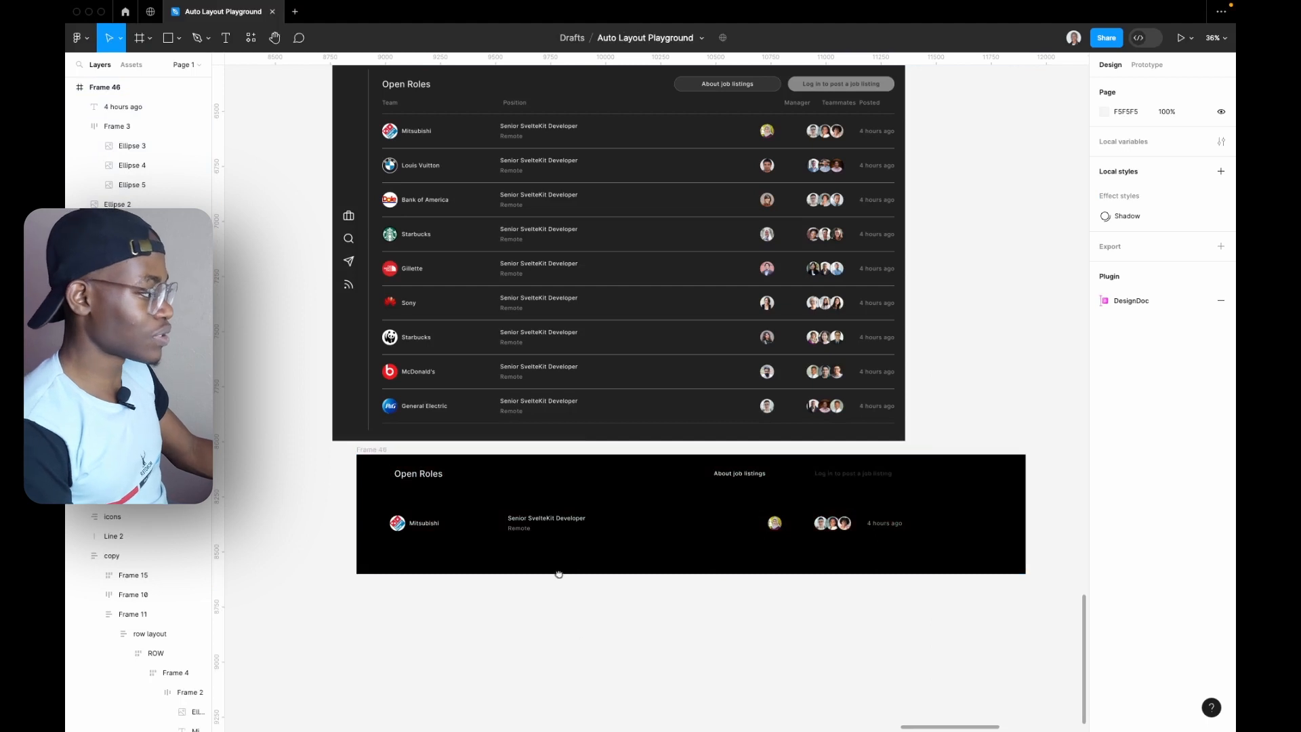
- Ungroup the frame holding the three teammate avatars inside the black frame
scroll(558, 598, down, 5)
scroll(558, 599, right, 2)
click(473, 333)
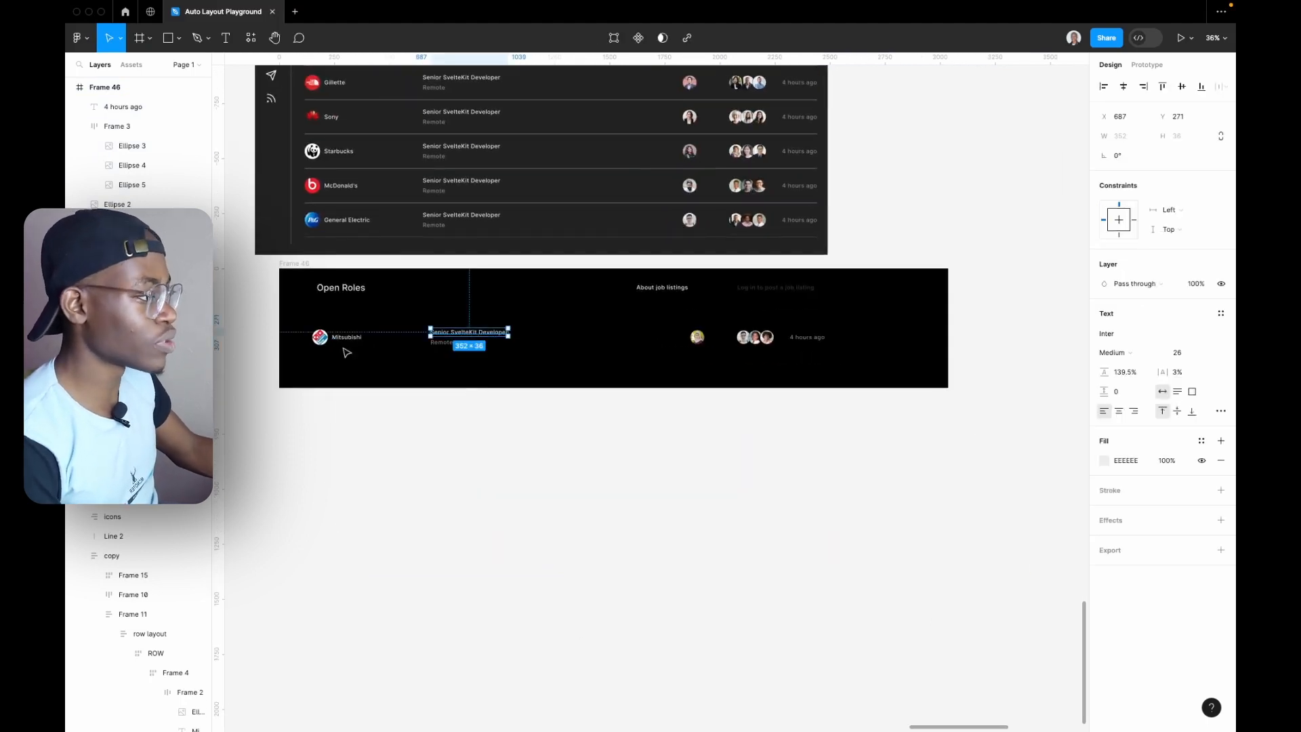
scroll(401, 357, down, 2)
scroll(401, 357, up, 4)
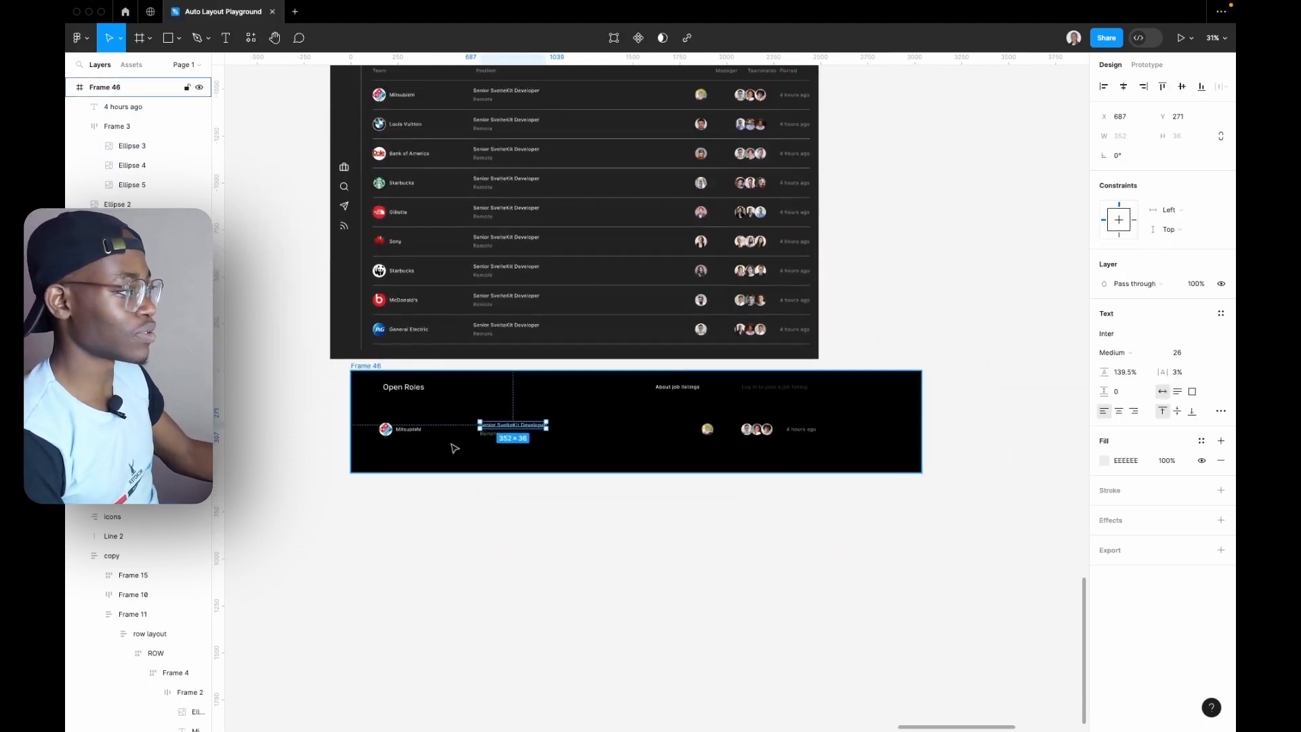
scroll(412, 511, up, 5)
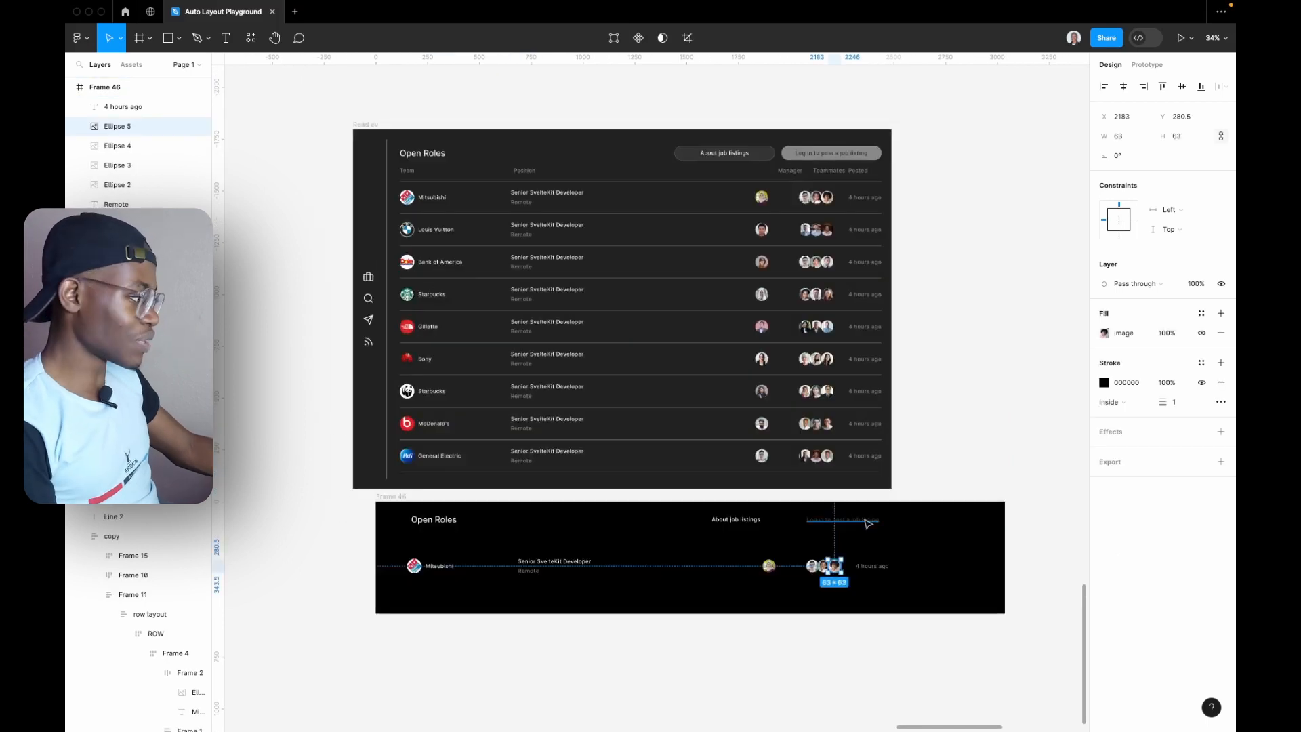
- Examine the sizing of the original Open Roles header's title and its two buttons against the loose login text
click(868, 522)
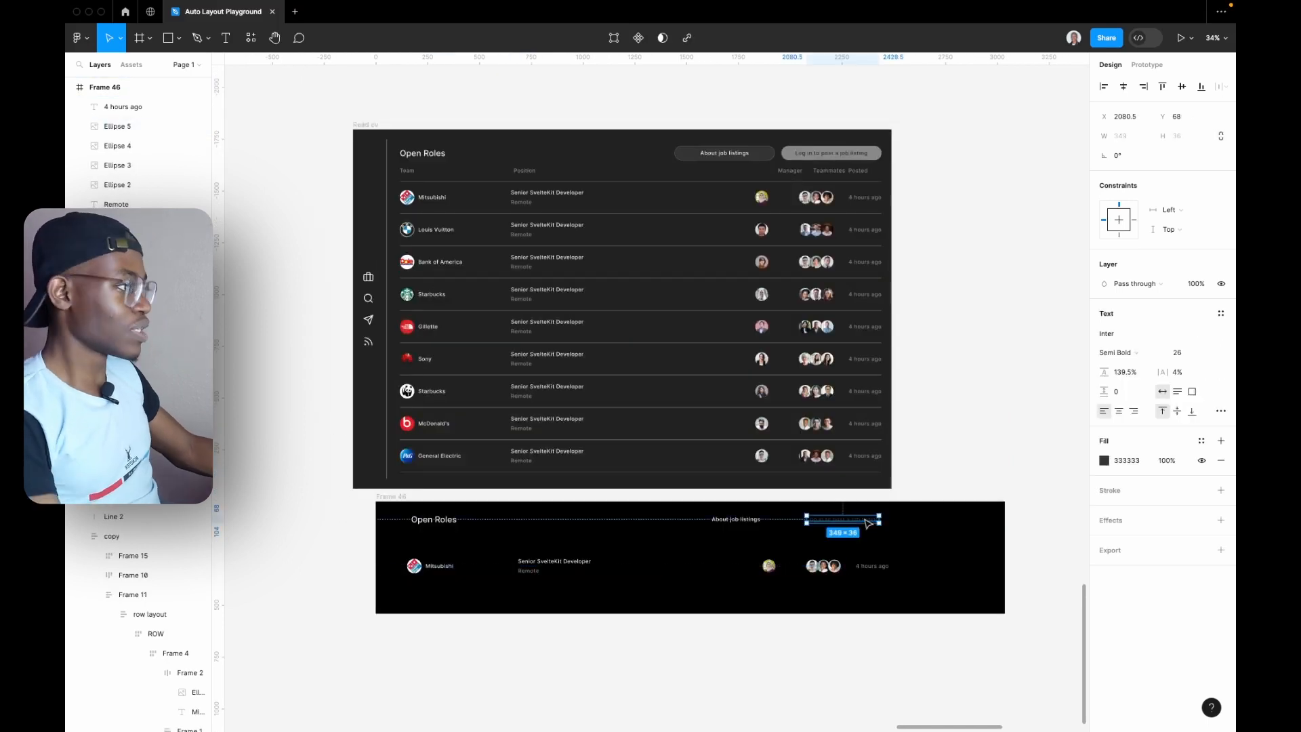
click(423, 153)
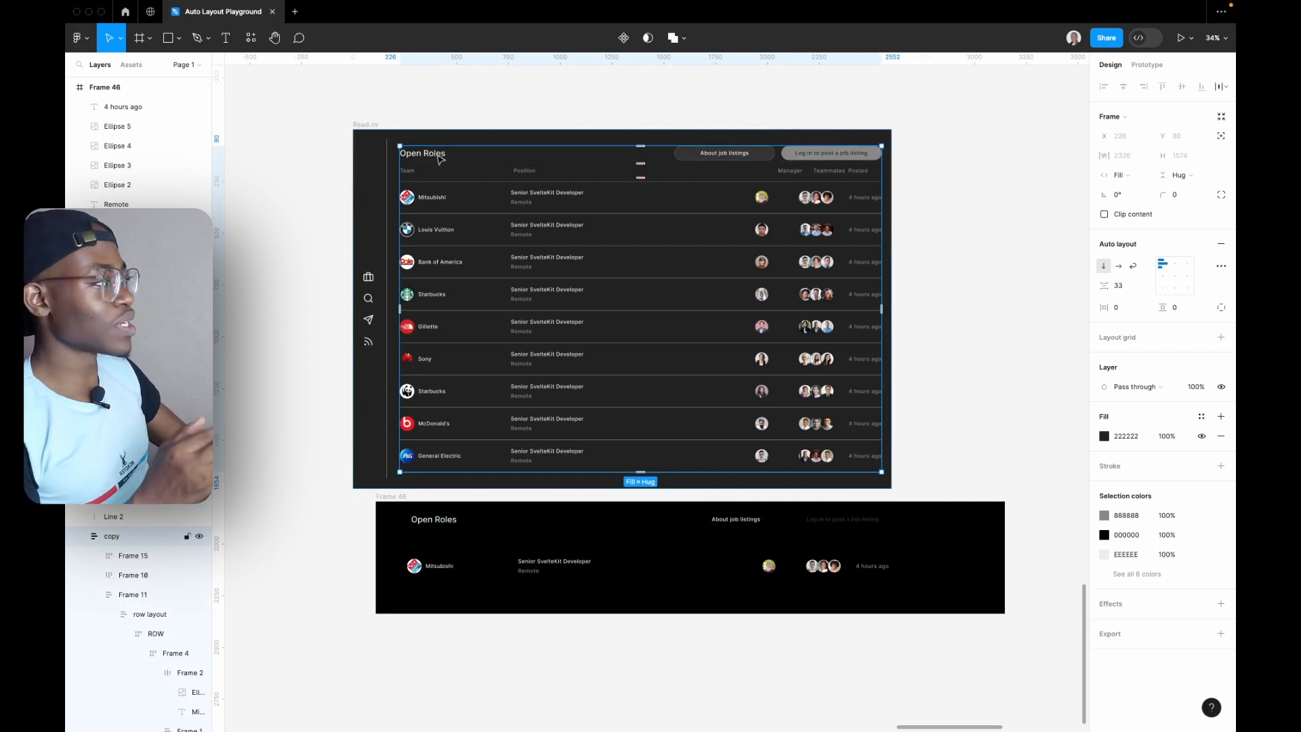
click(440, 157)
click(440, 157)
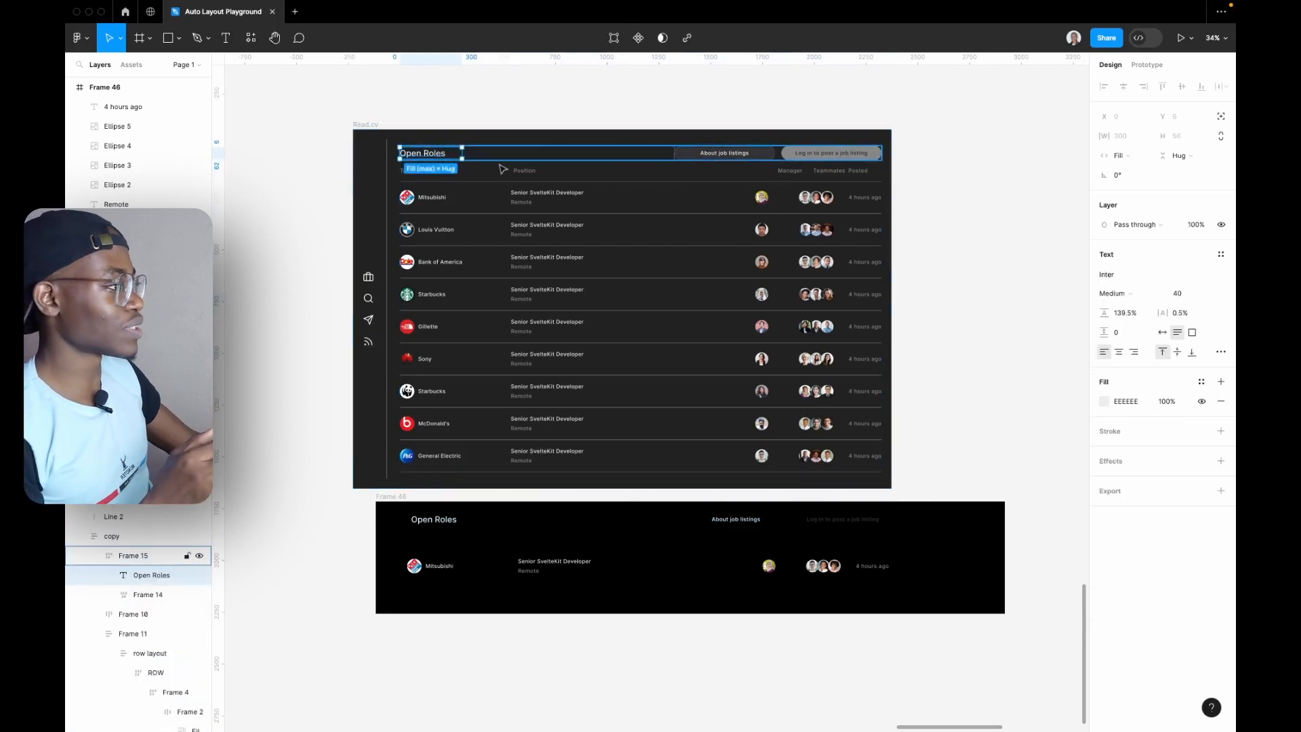
click(688, 156)
click(835, 162)
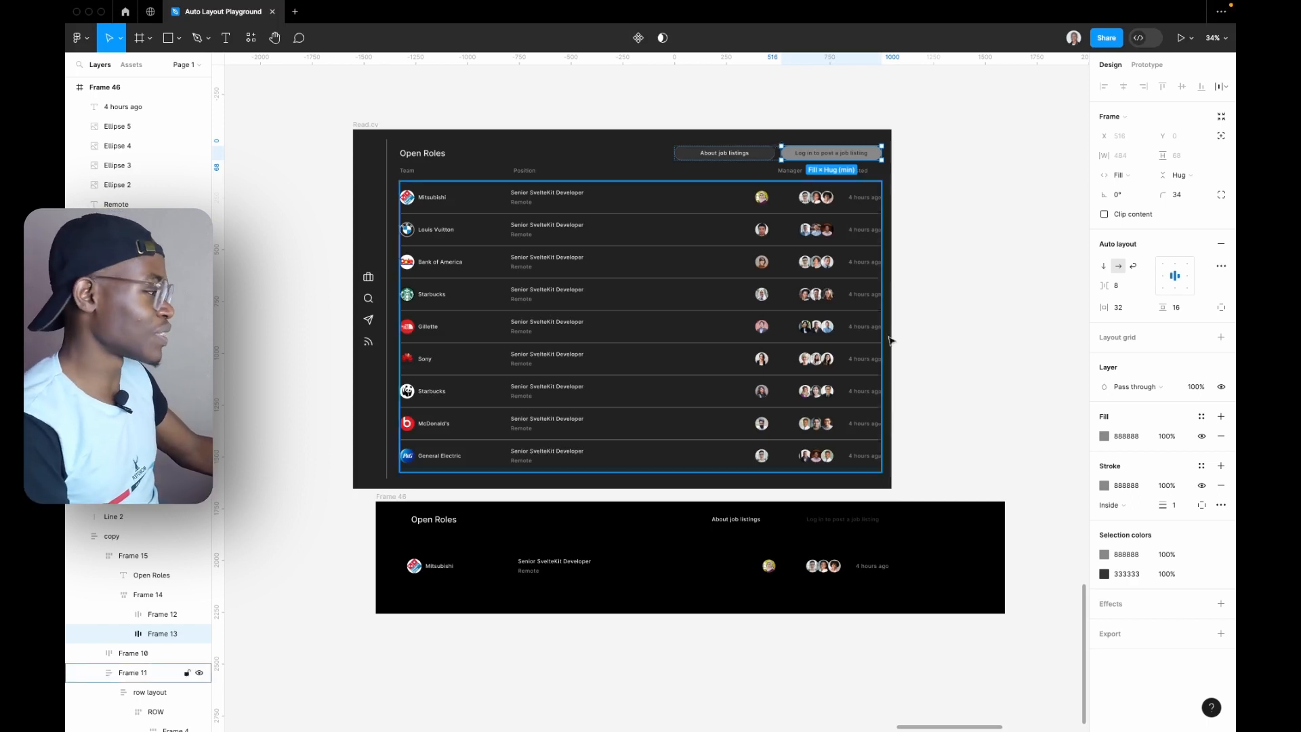
- Move the "Log in to post a job listing" text out below the black frame and add auto layout to it
scroll(888, 337, down, 3)
click(852, 332)
drag(850, 332, 791, 482)
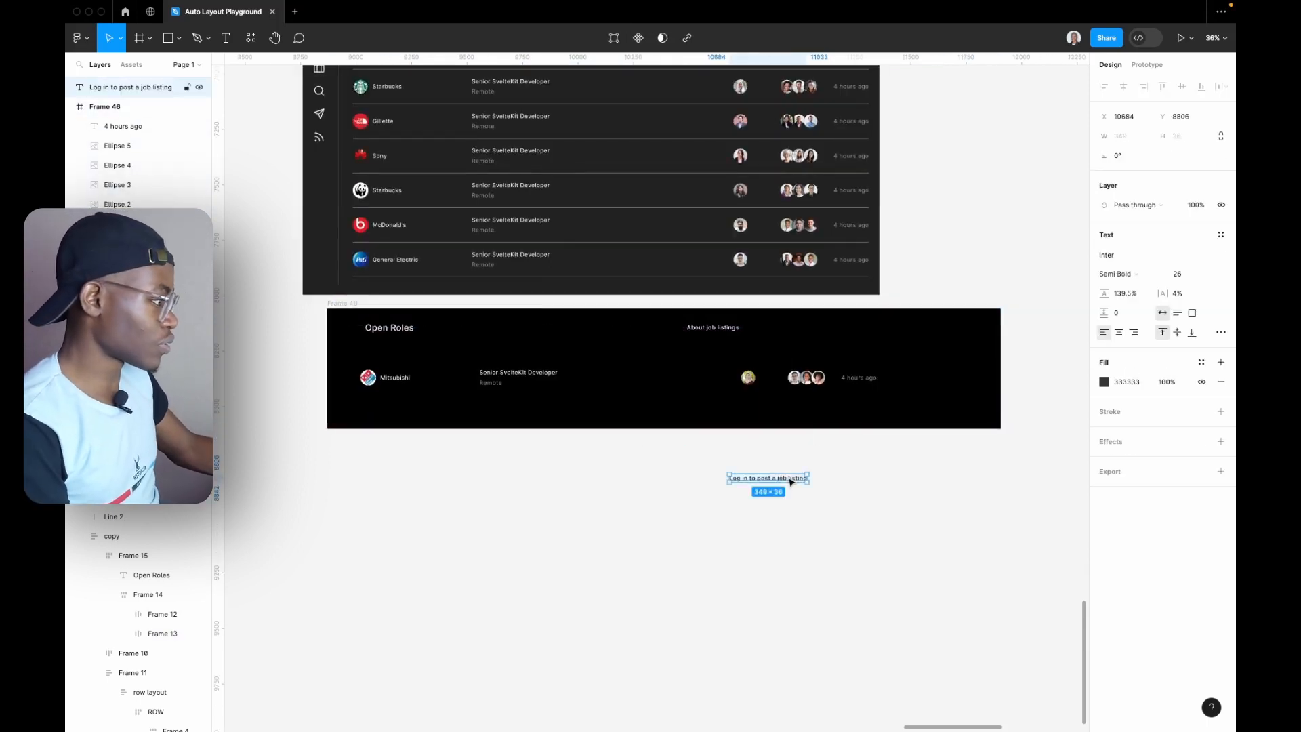
scroll(791, 482, up, 8)
scroll(785, 479, right, 1)
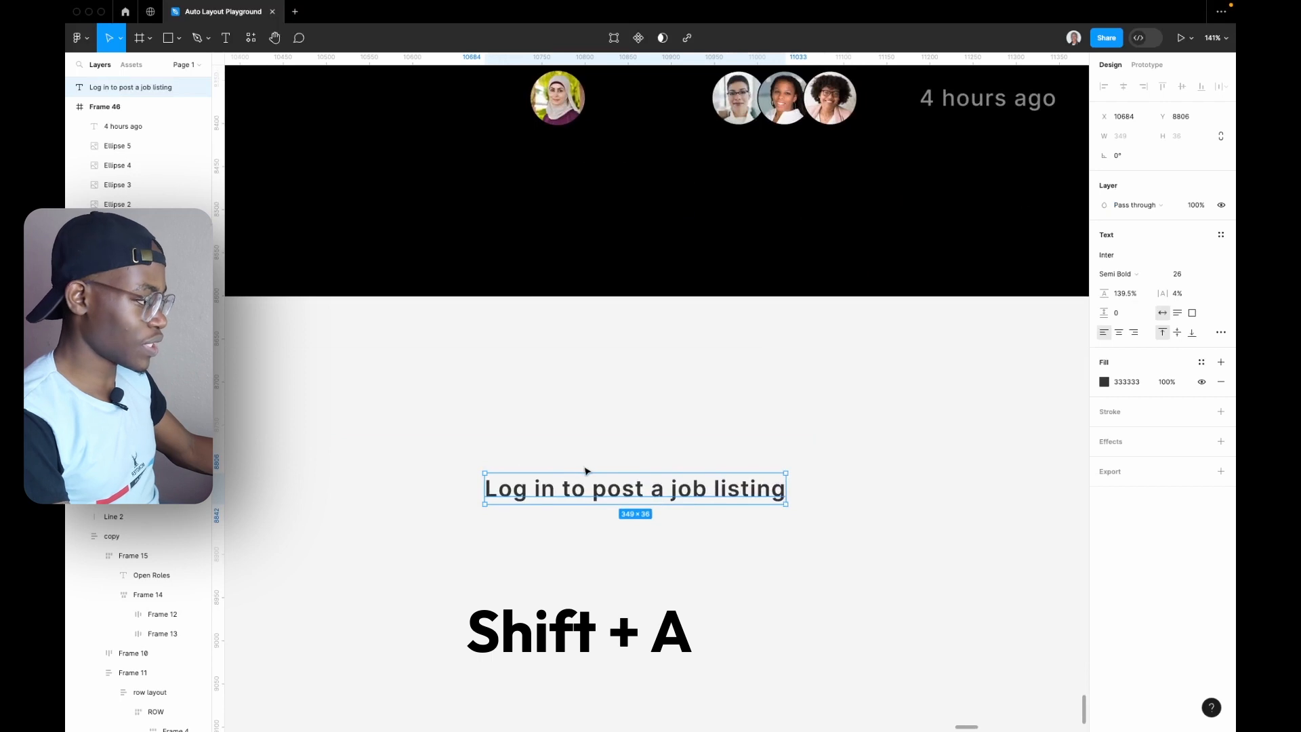
key(shift+a)
scroll(595, 465, down, 5)
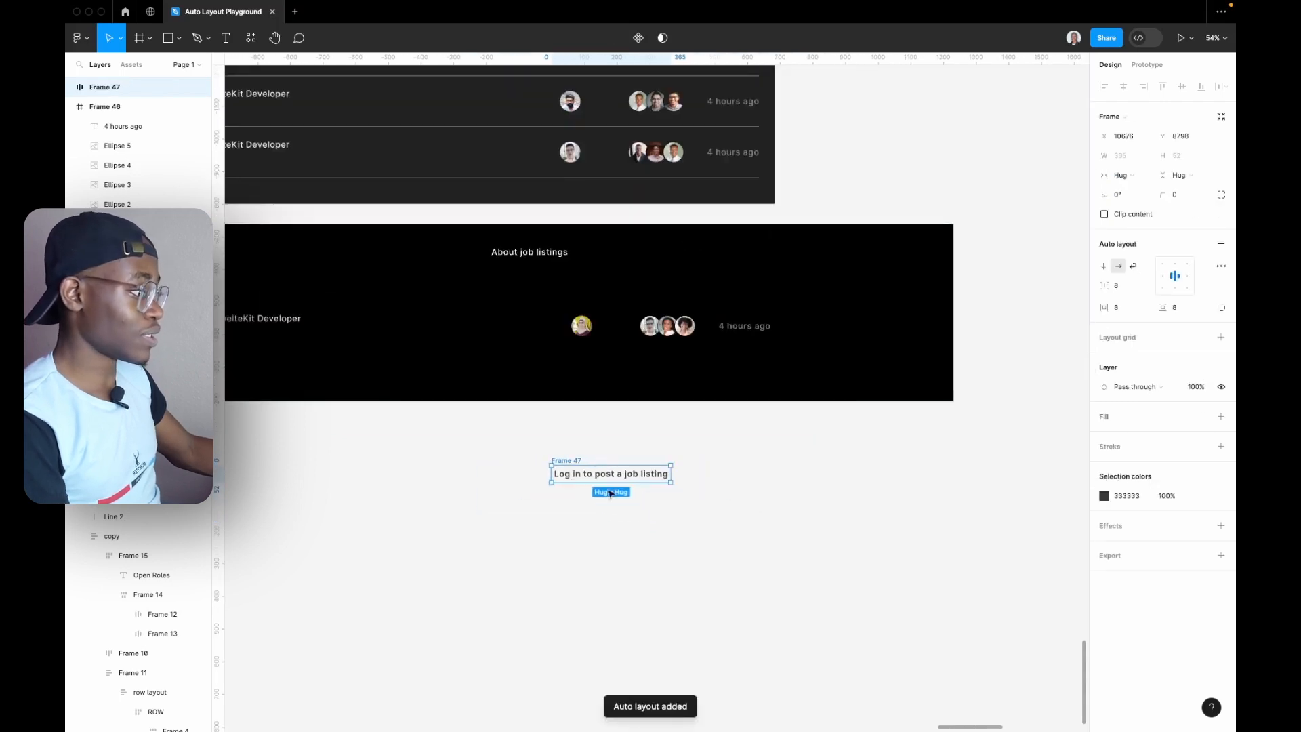
- Inspect the padding, fill and stroke settings of the original "Log in to post a job listing" button
scroll(624, 325, up, 5)
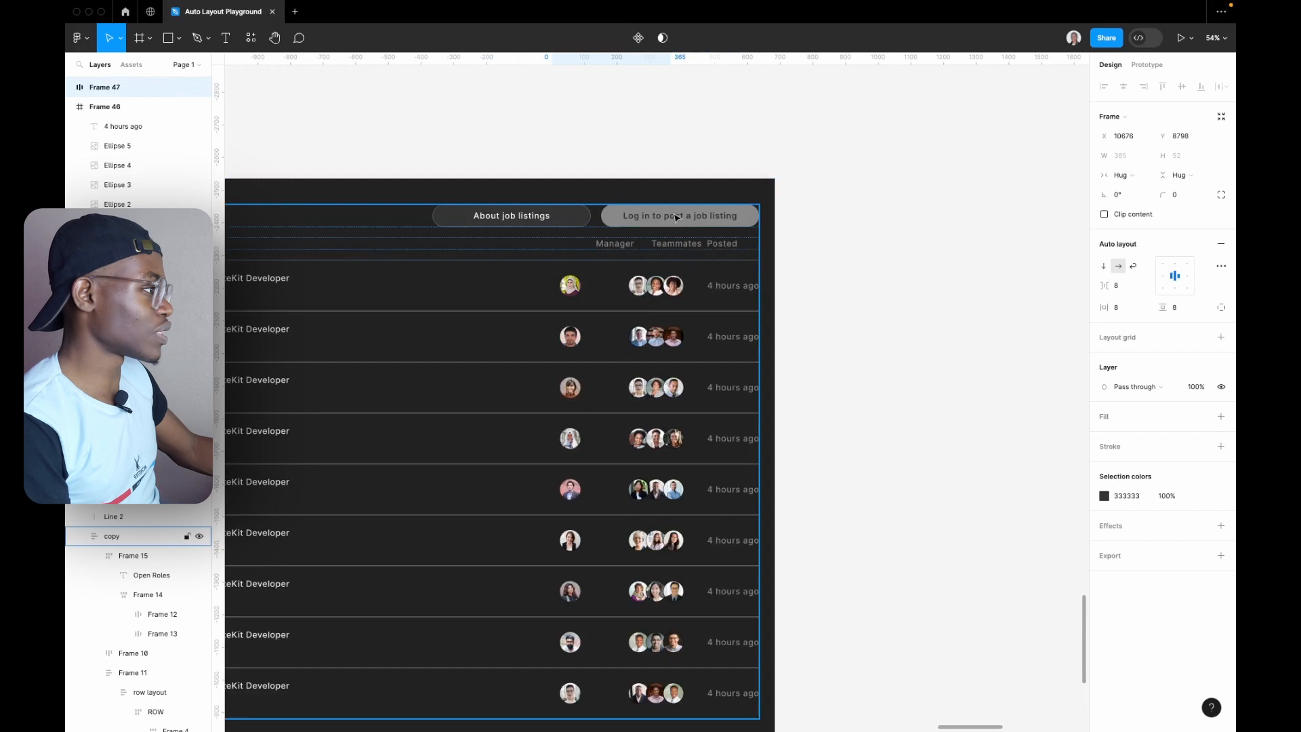
click(673, 214)
click(673, 214)
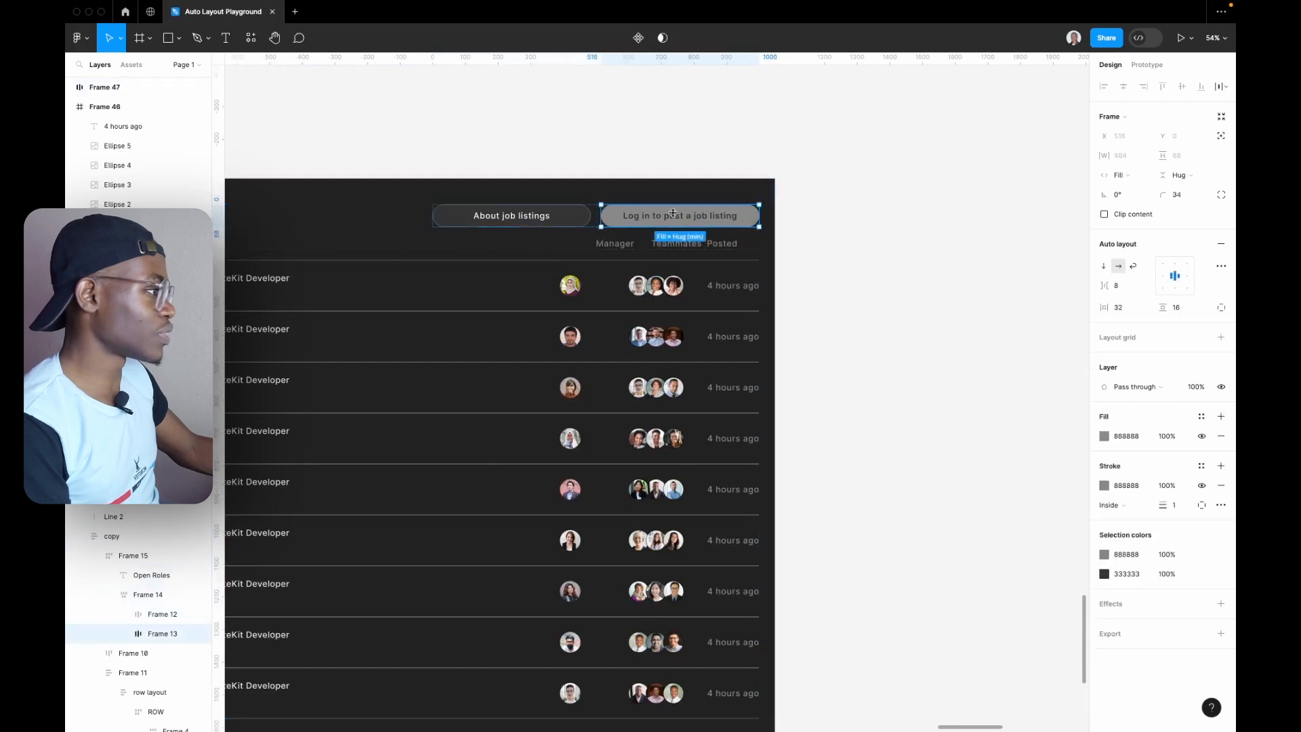
scroll(772, 500, down, 10)
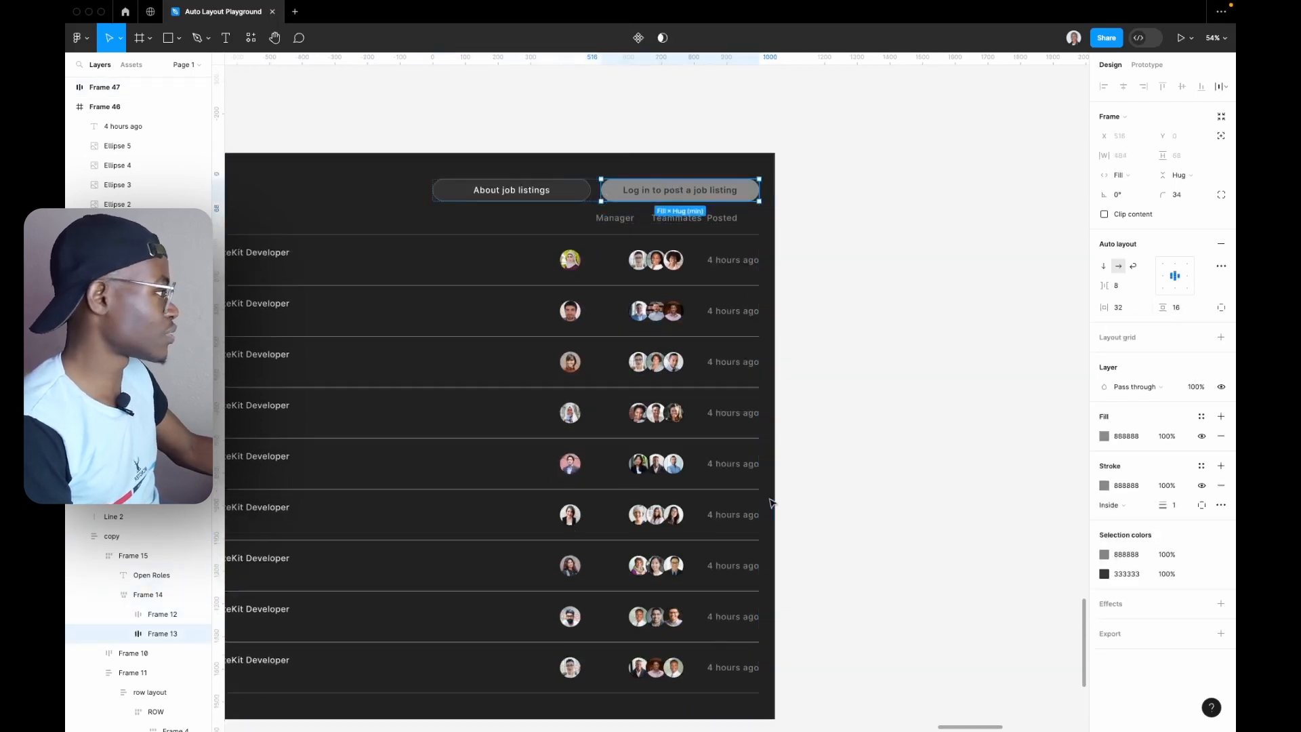
- Set the loose "Log in to post a job listing" frame's auto layout padding to 32 horizontal and 16 vertical
click(576, 438)
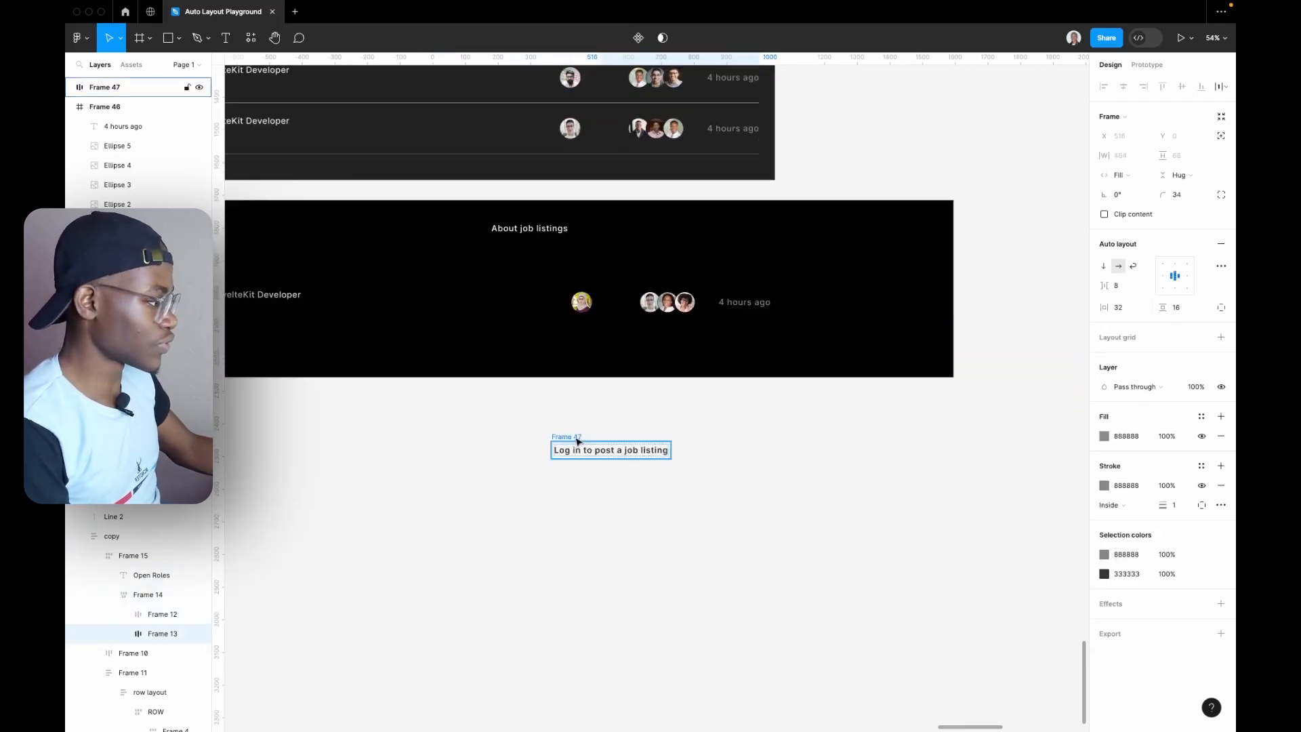
scroll(703, 419, up, 5)
scroll(587, 451, left, 2)
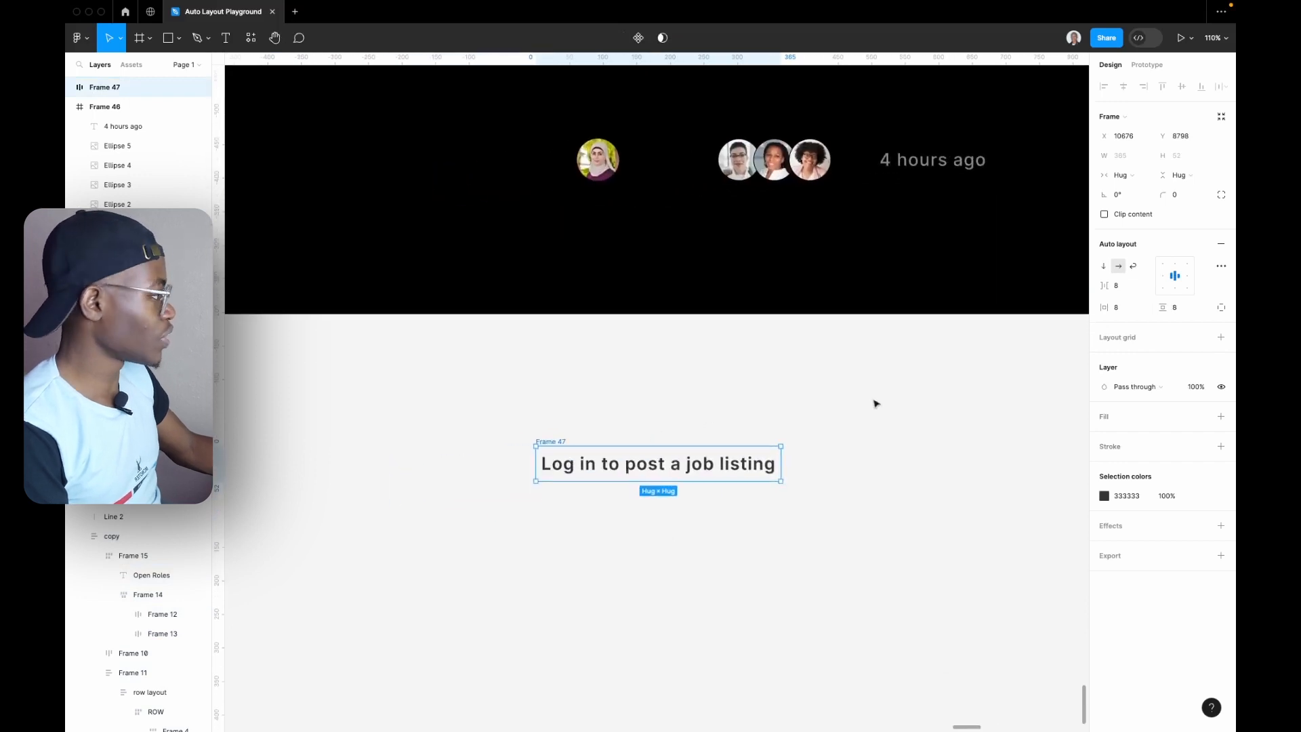
click(1124, 309)
text(48)
key(Return)
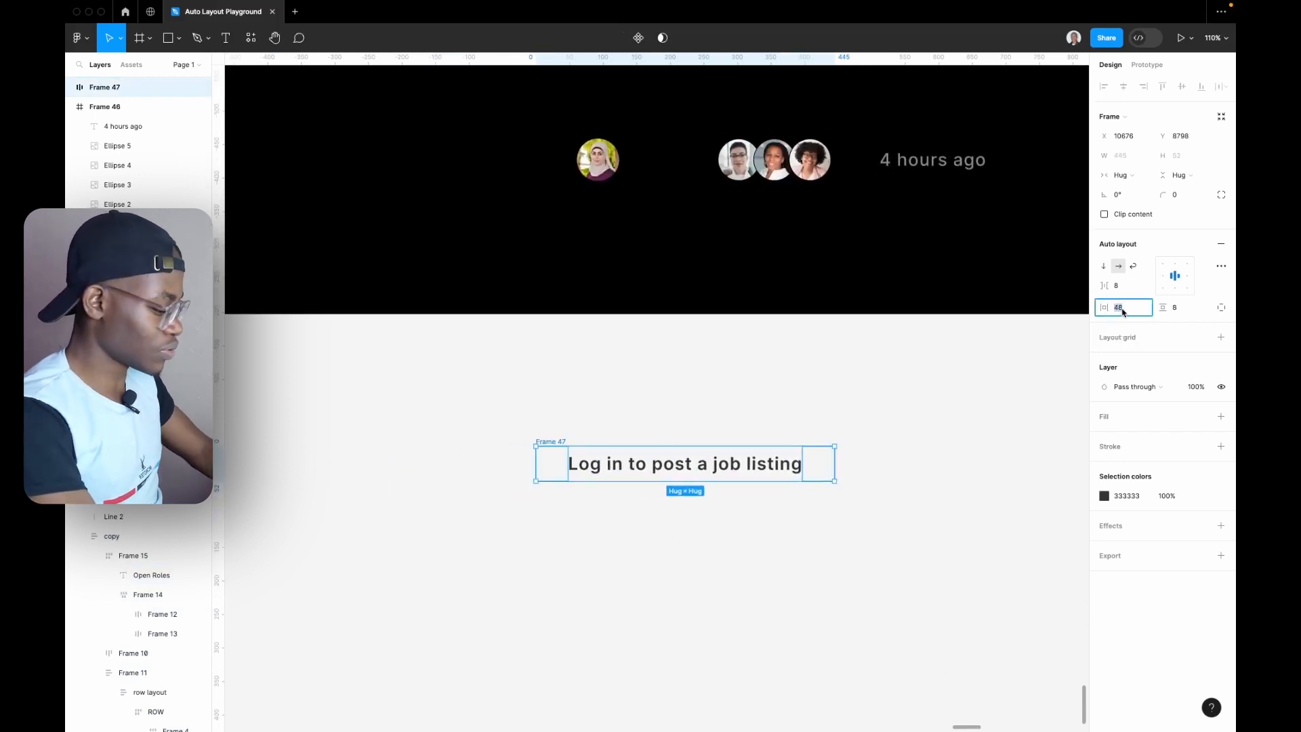
key(Return)
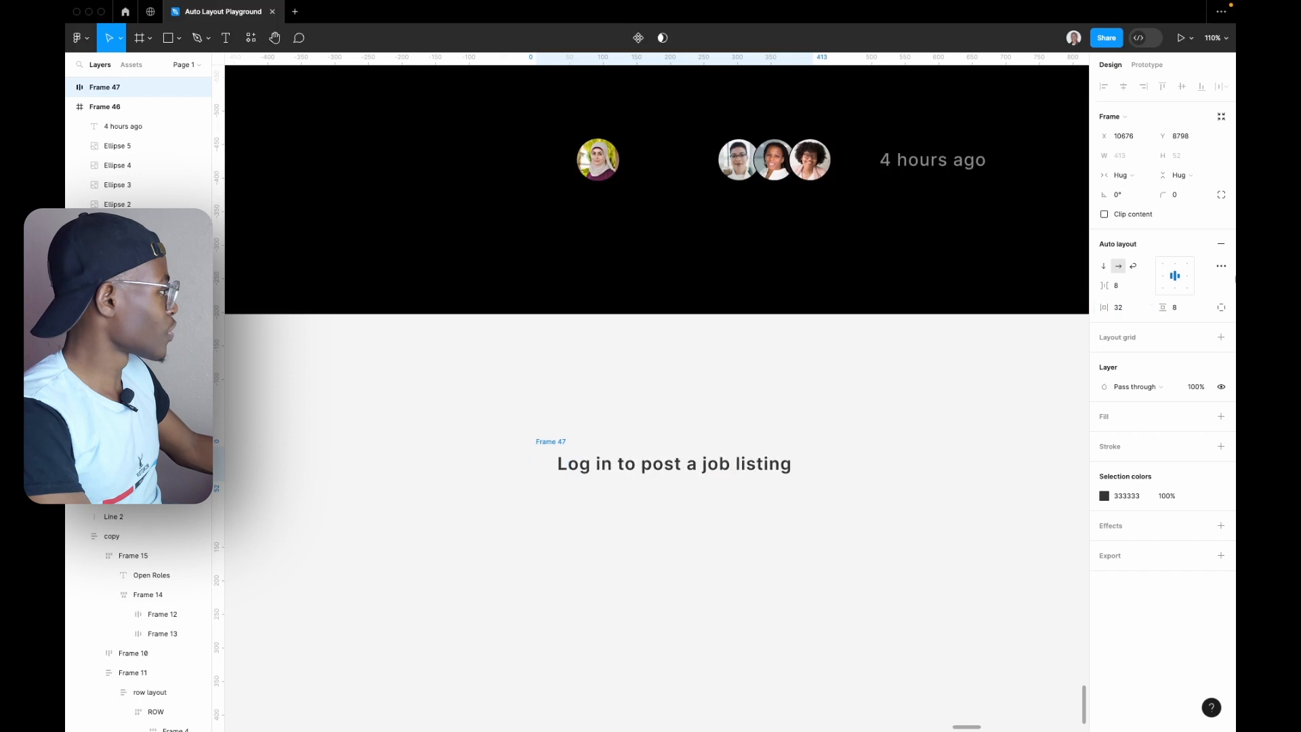
click(1187, 308)
text(16)
key(Return)
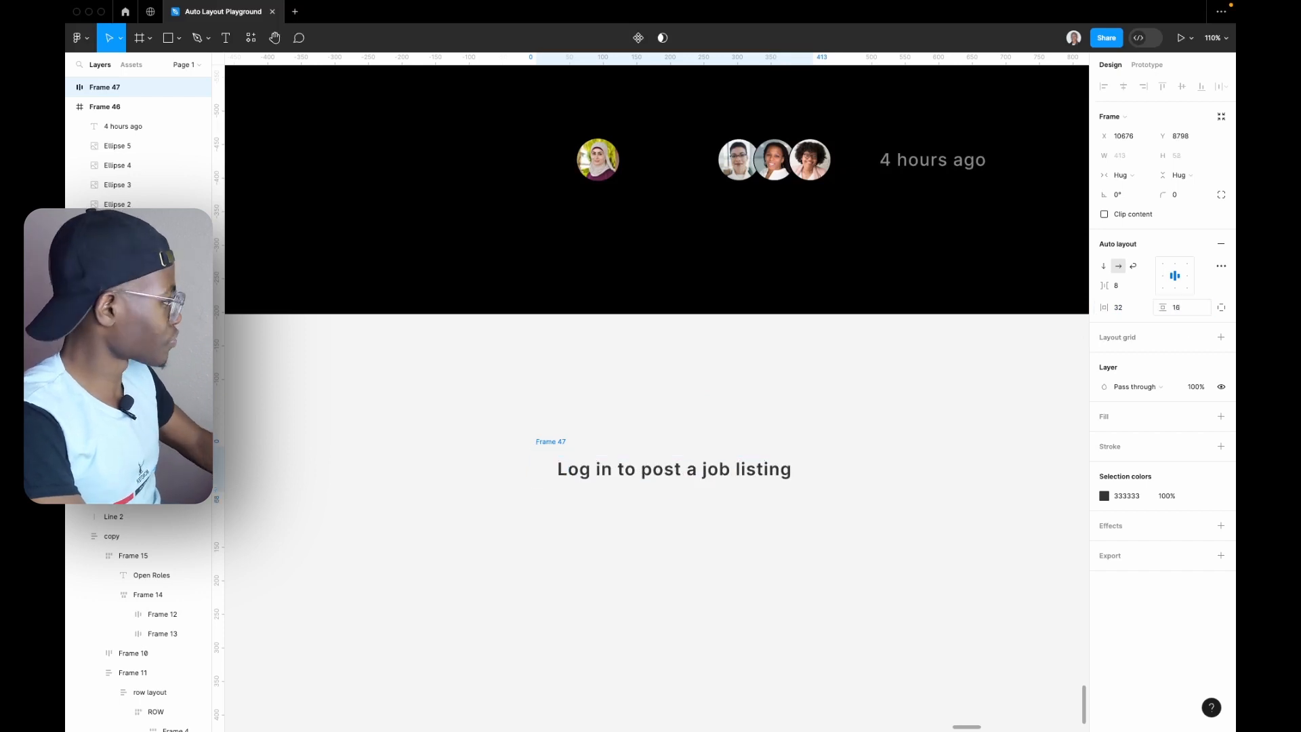
- Add a fill to the login frame and colour it dark gray 5C5C5C
click(1140, 415)
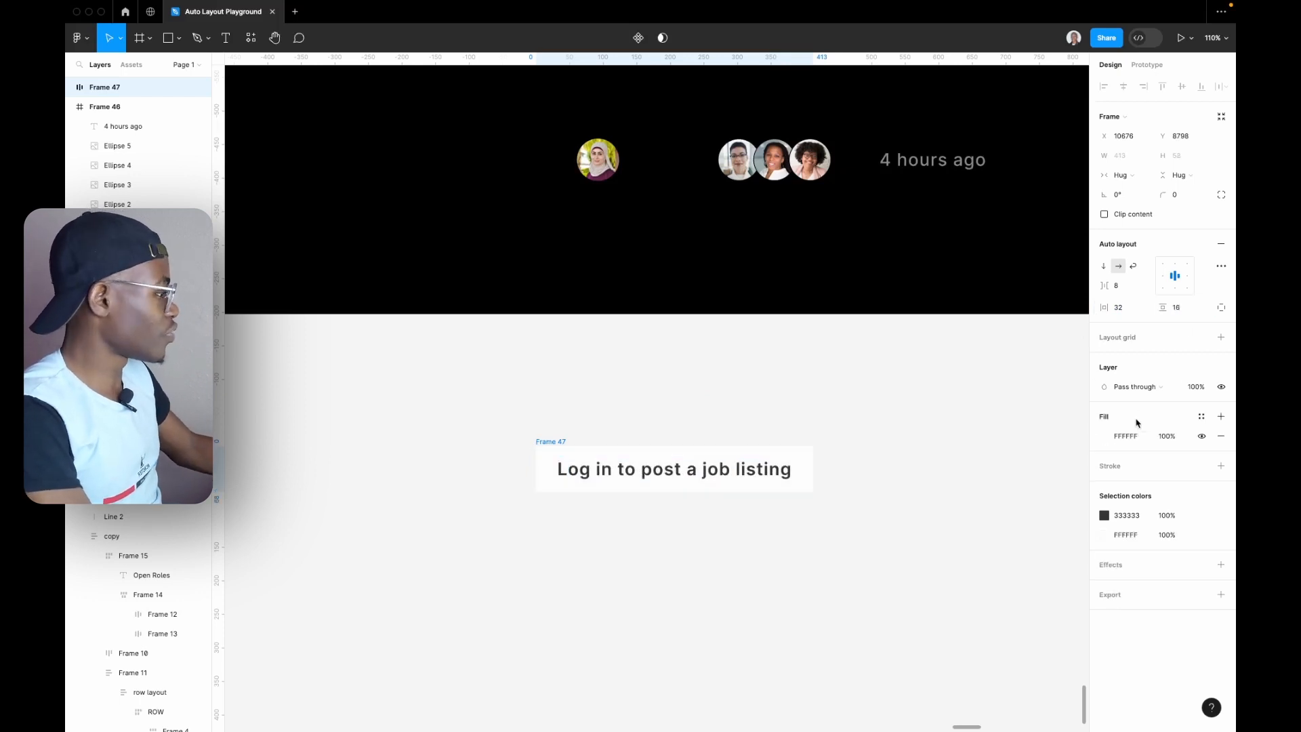
click(1106, 437)
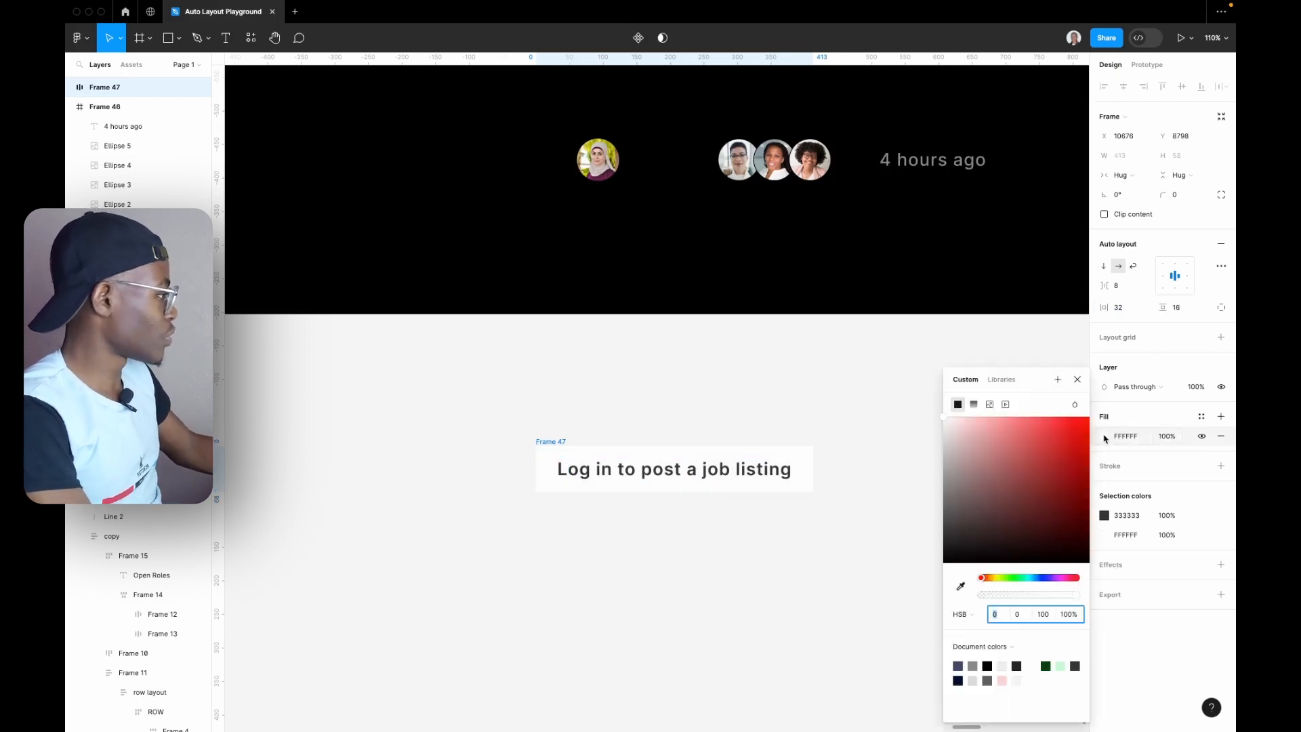
click(988, 681)
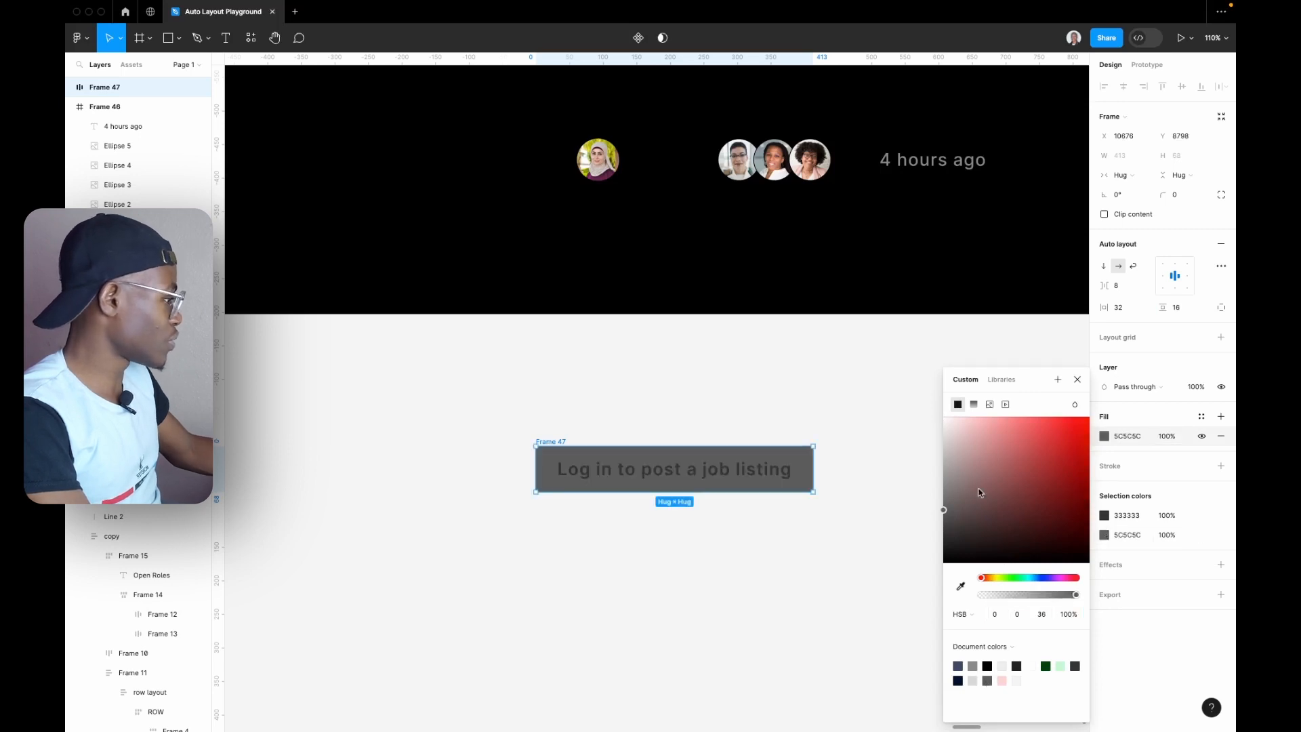
- Change the text colour of the login frame's label to light gray D9D9D9
click(653, 471)
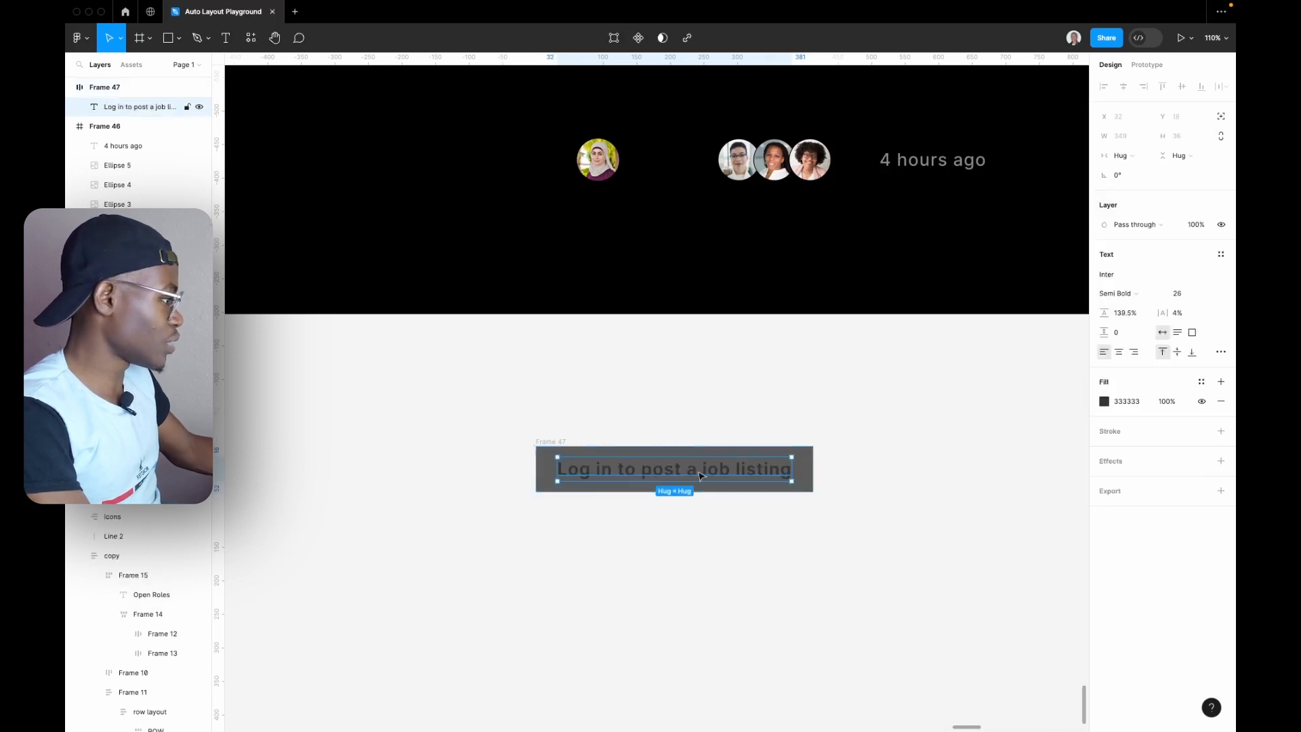
click(1104, 402)
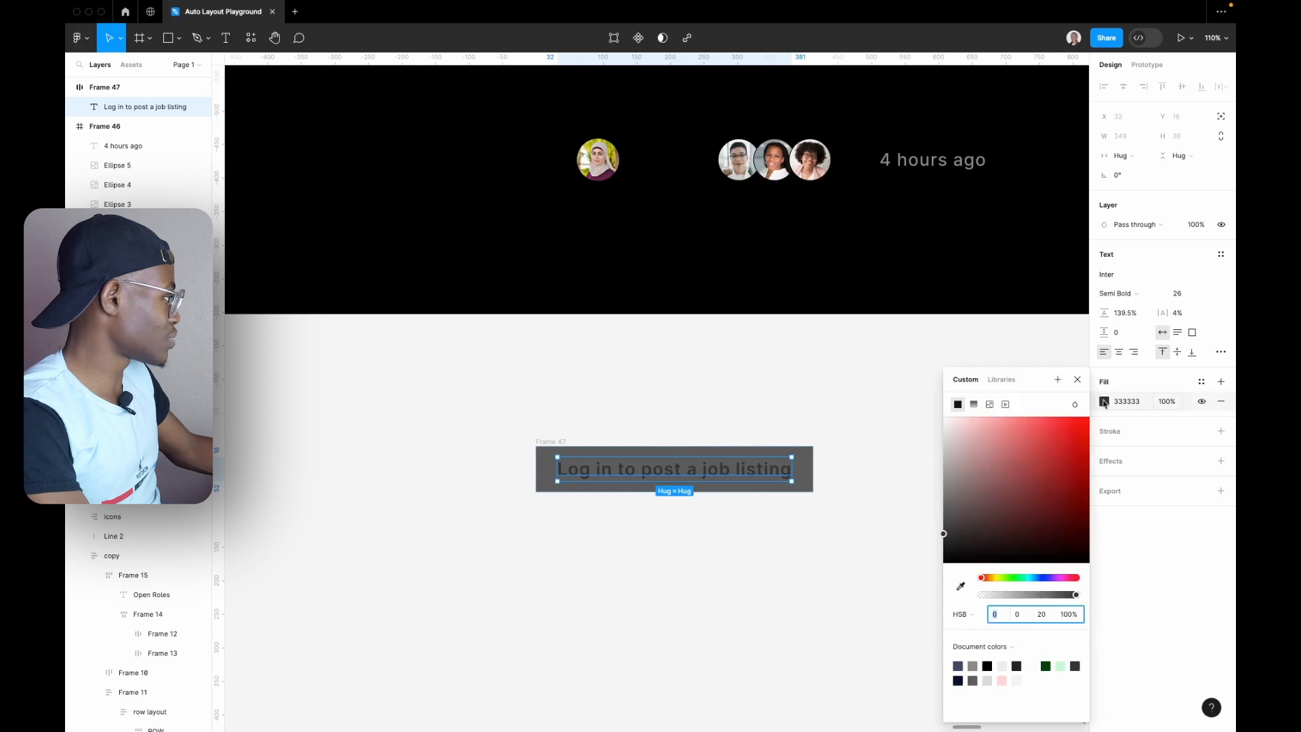
click(974, 666)
click(988, 680)
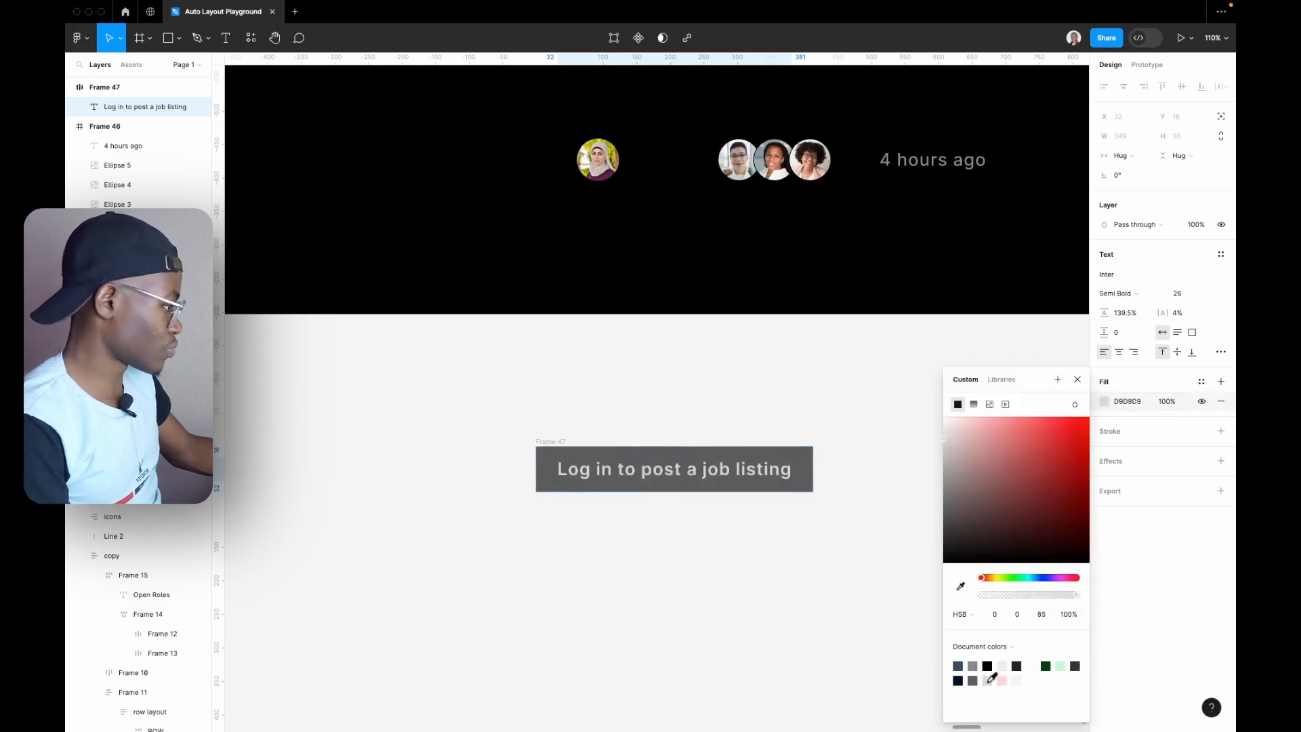
- Inspect the text and background colours of the original "Log in to post a job listing" button in the dashboard header
scroll(682, 396, down, 5)
scroll(683, 396, up, 8)
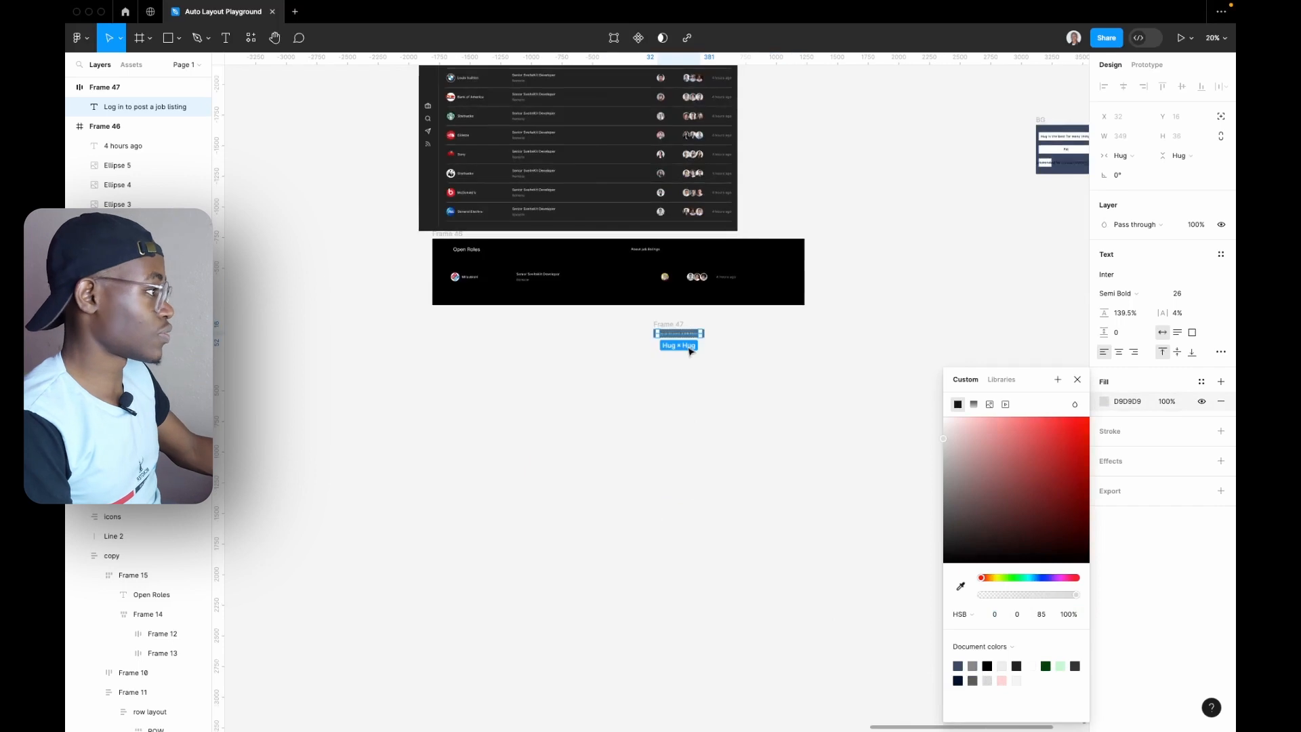
scroll(744, 320, up, 5)
click(635, 505)
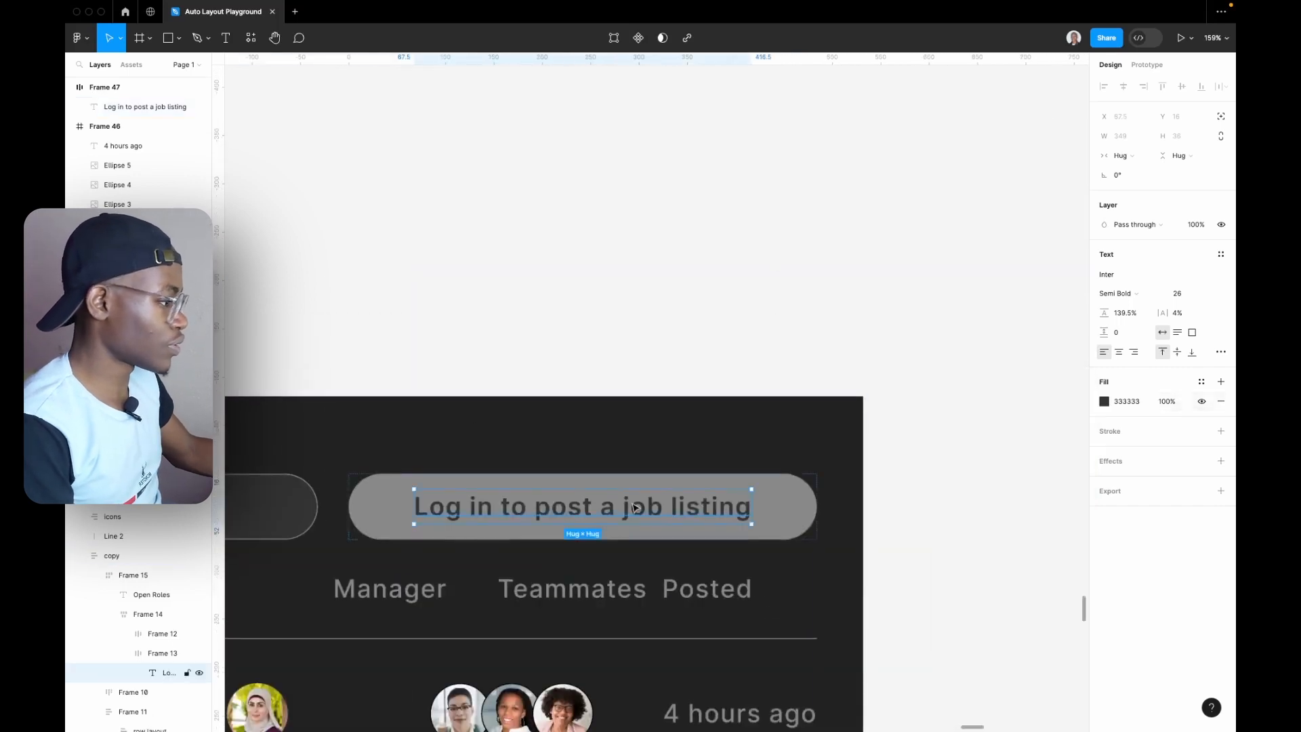
click(785, 511)
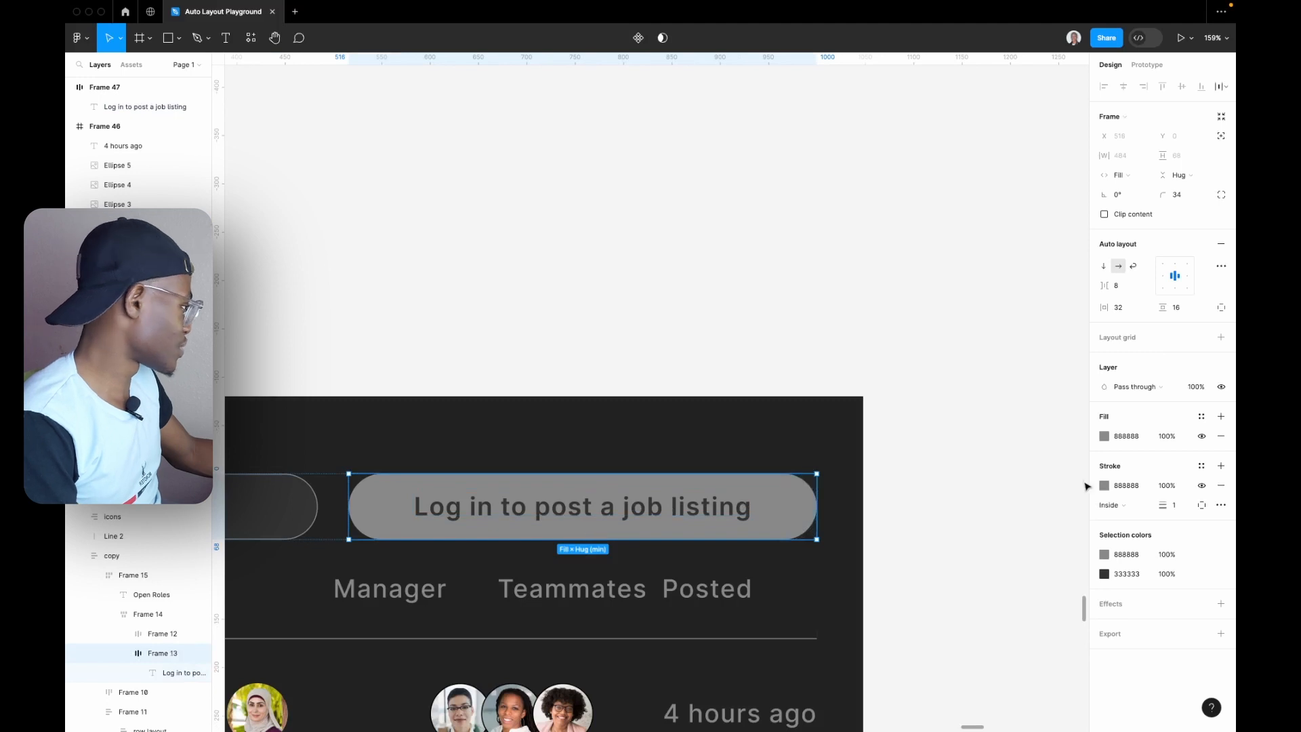
scroll(757, 474, down, 1)
scroll(757, 476, down, 5)
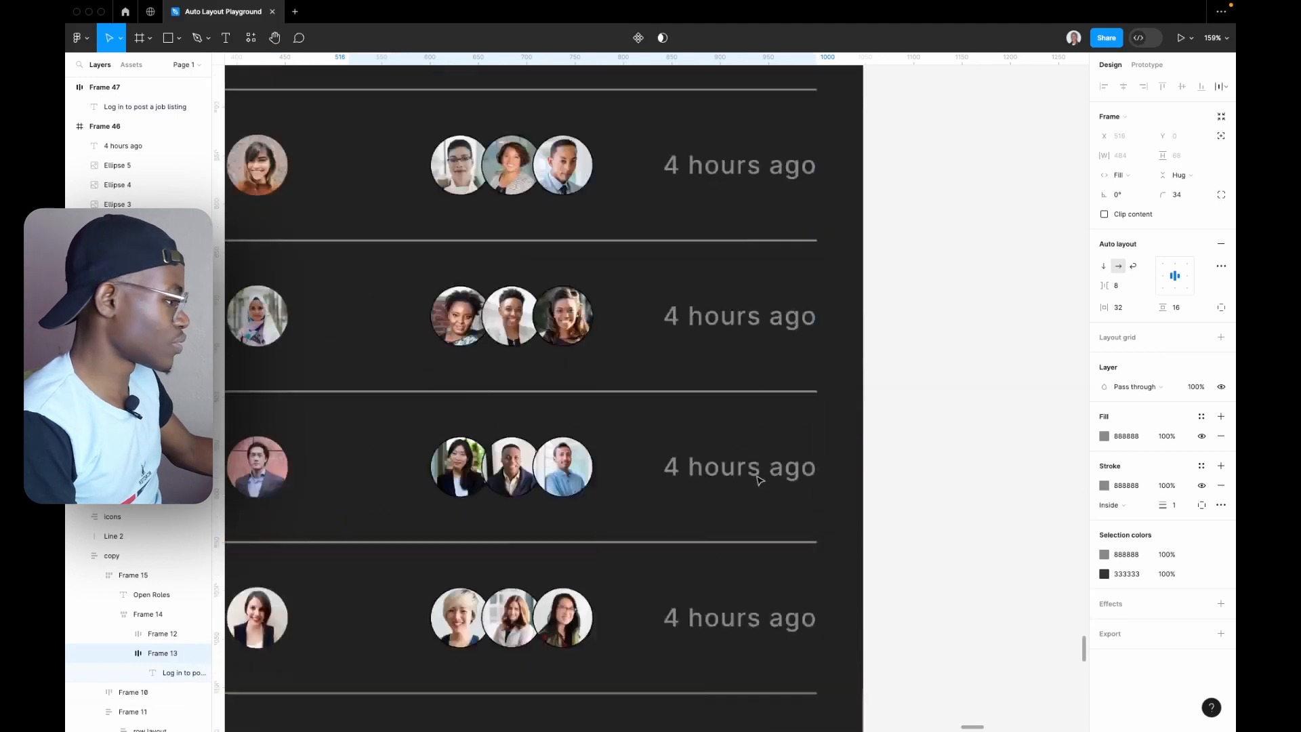
- Try the document grays 888888 and 5C5C5C on the loose login frame's fill, and settle on light gray D9D9D9
ctrl+scroll(759, 481, down, 5)
scroll(719, 604, down, 3)
ctrl+scroll(708, 584, up, 5)
click(653, 271)
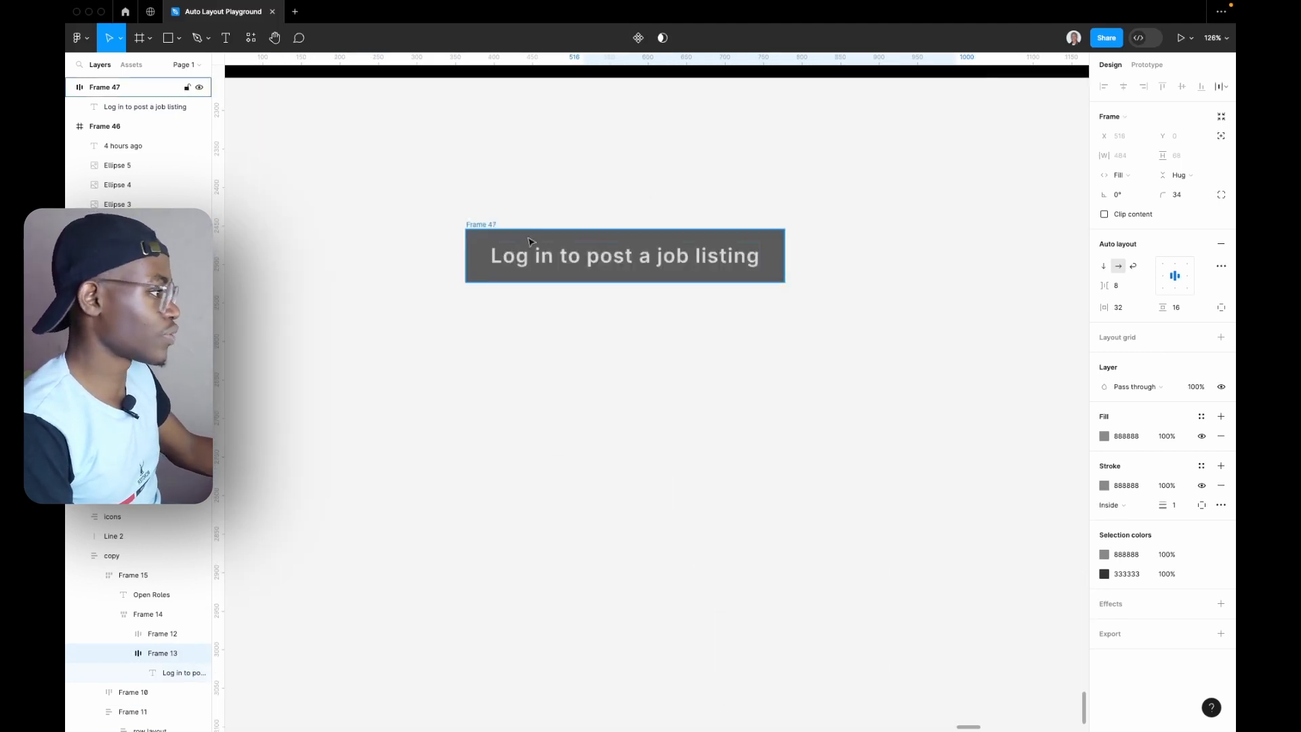
click(1105, 436)
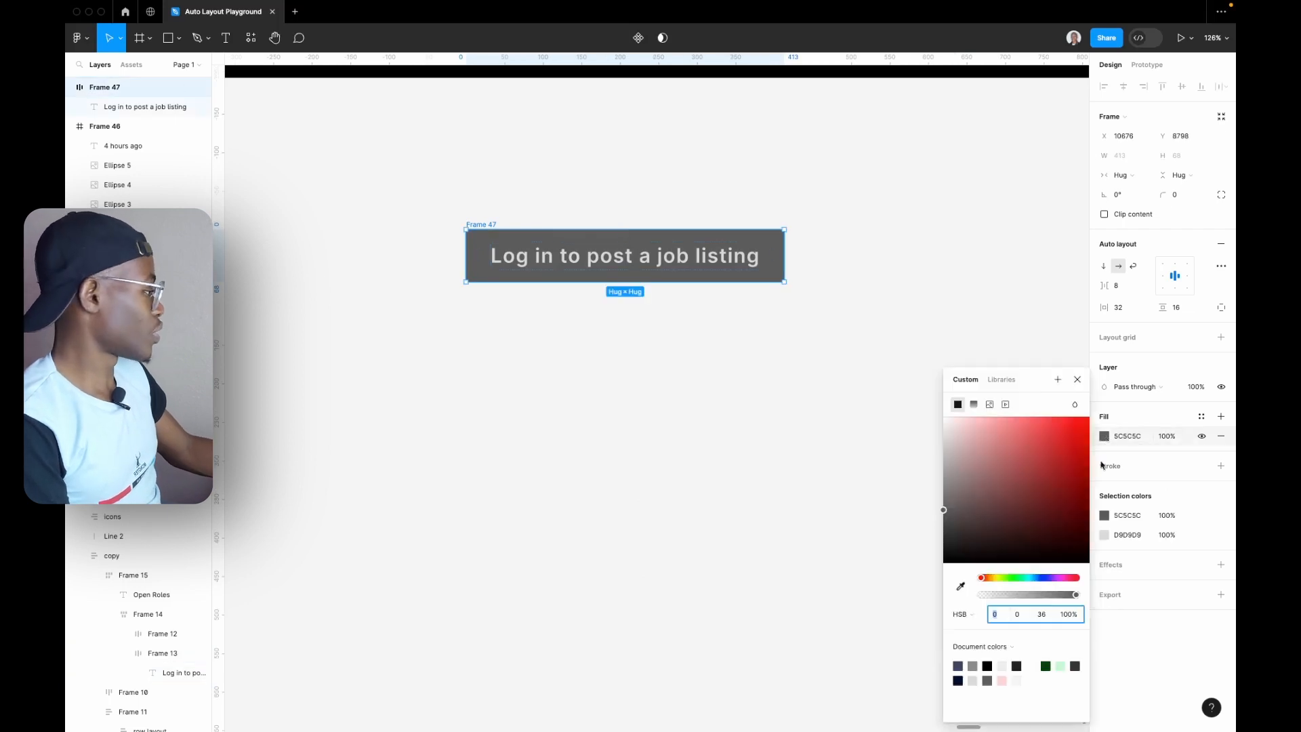
click(973, 666)
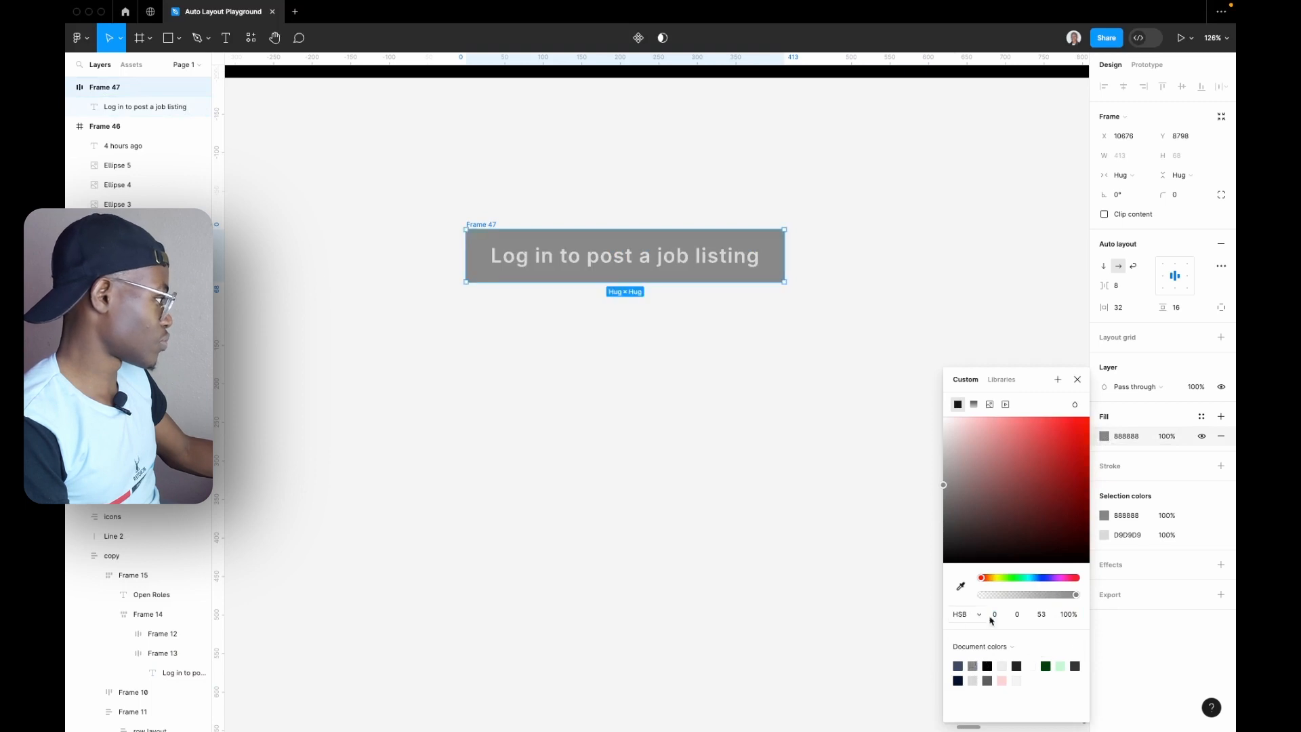
click(988, 680)
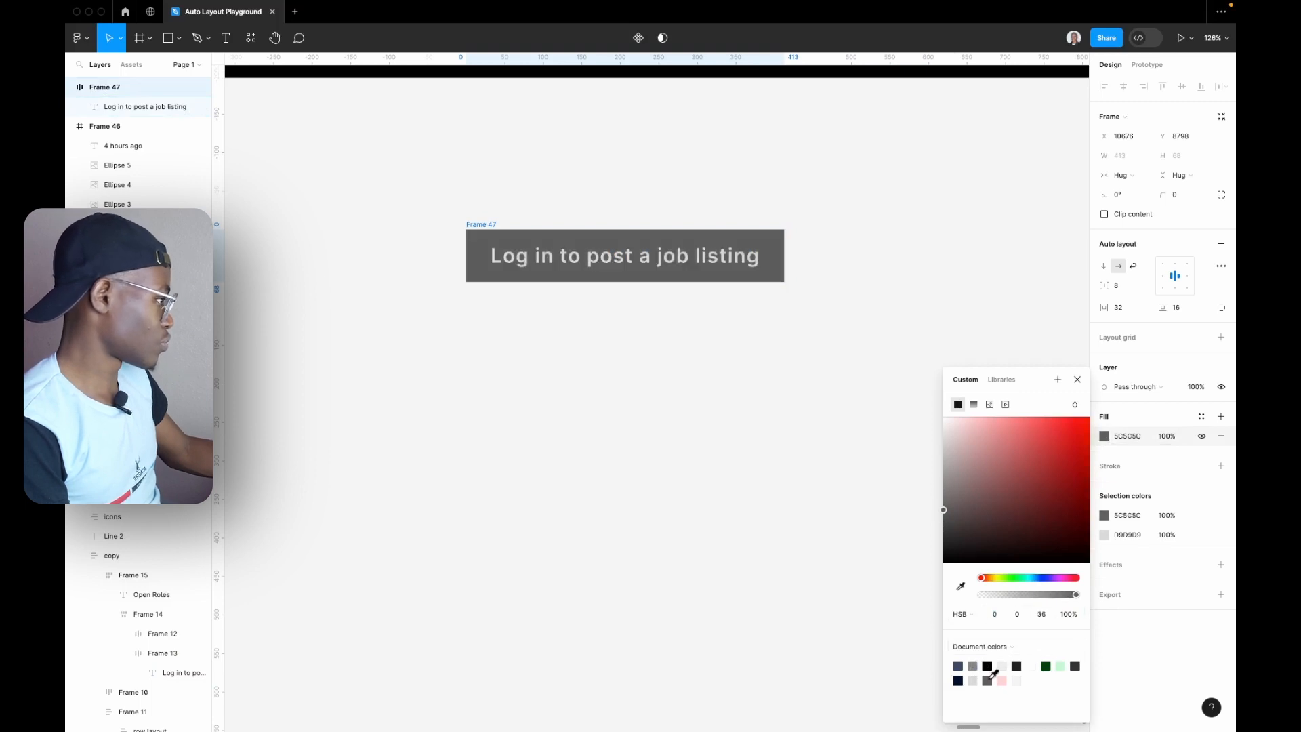
click(975, 679)
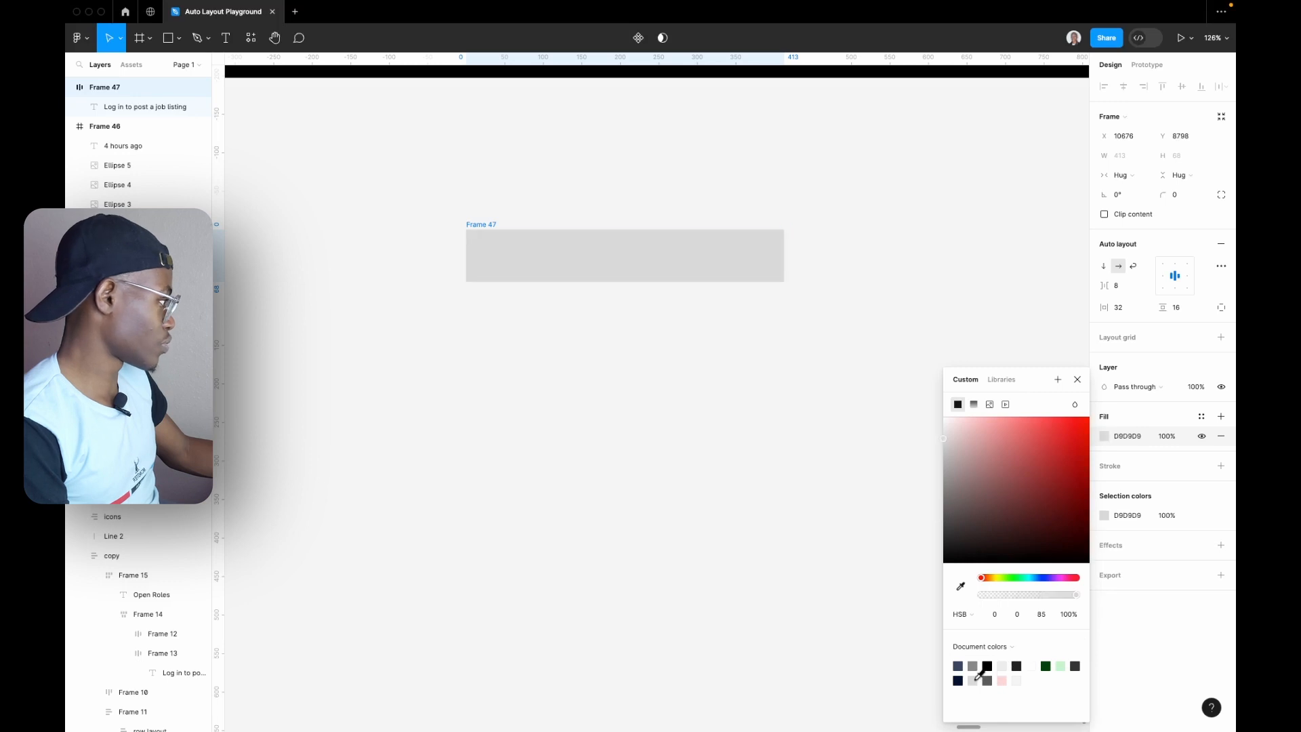
- Recolour the login label's text to dark gray 5C5C5C
click(709, 271)
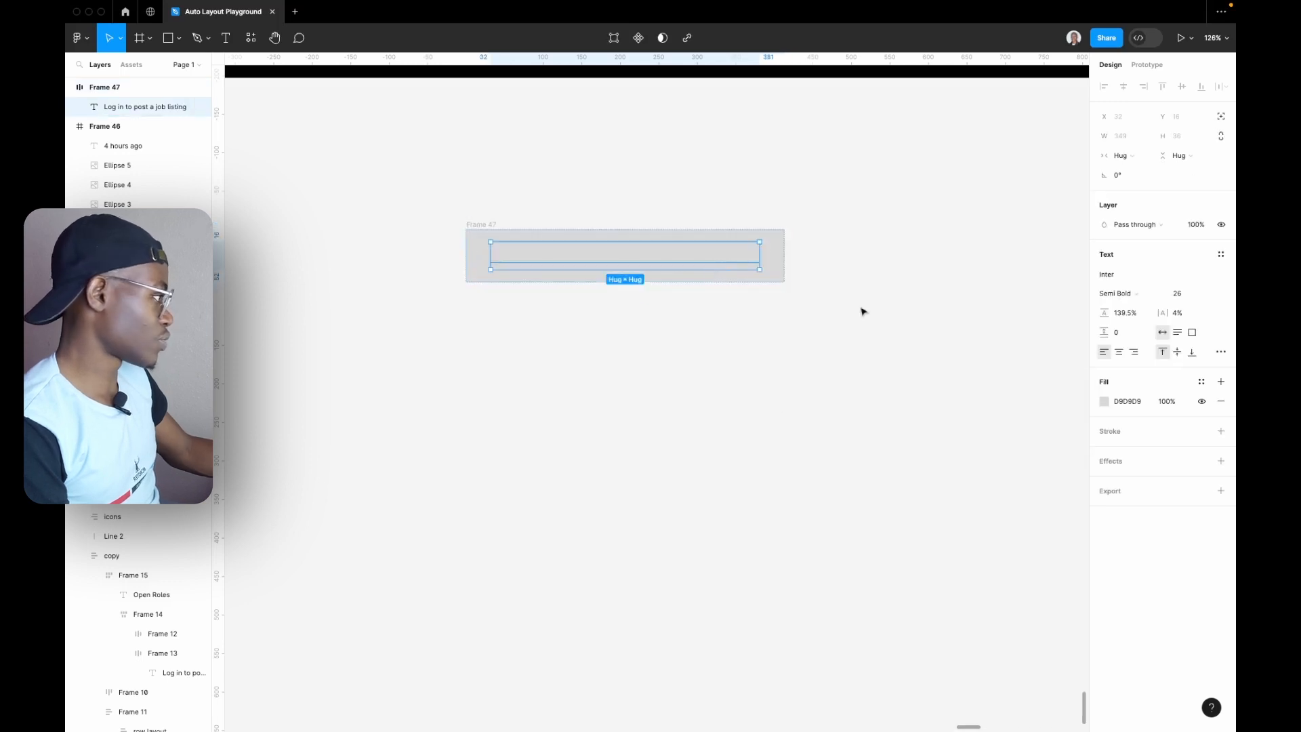
click(1104, 402)
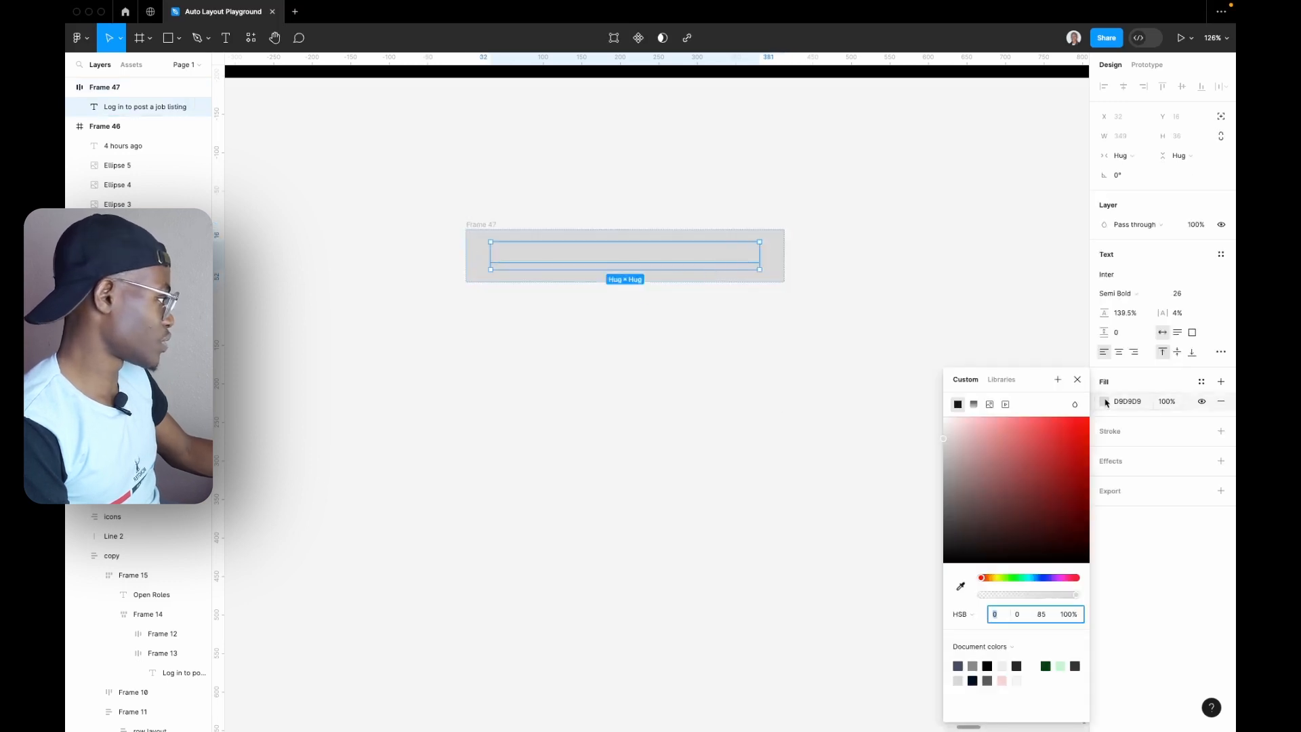
click(988, 679)
click(721, 517)
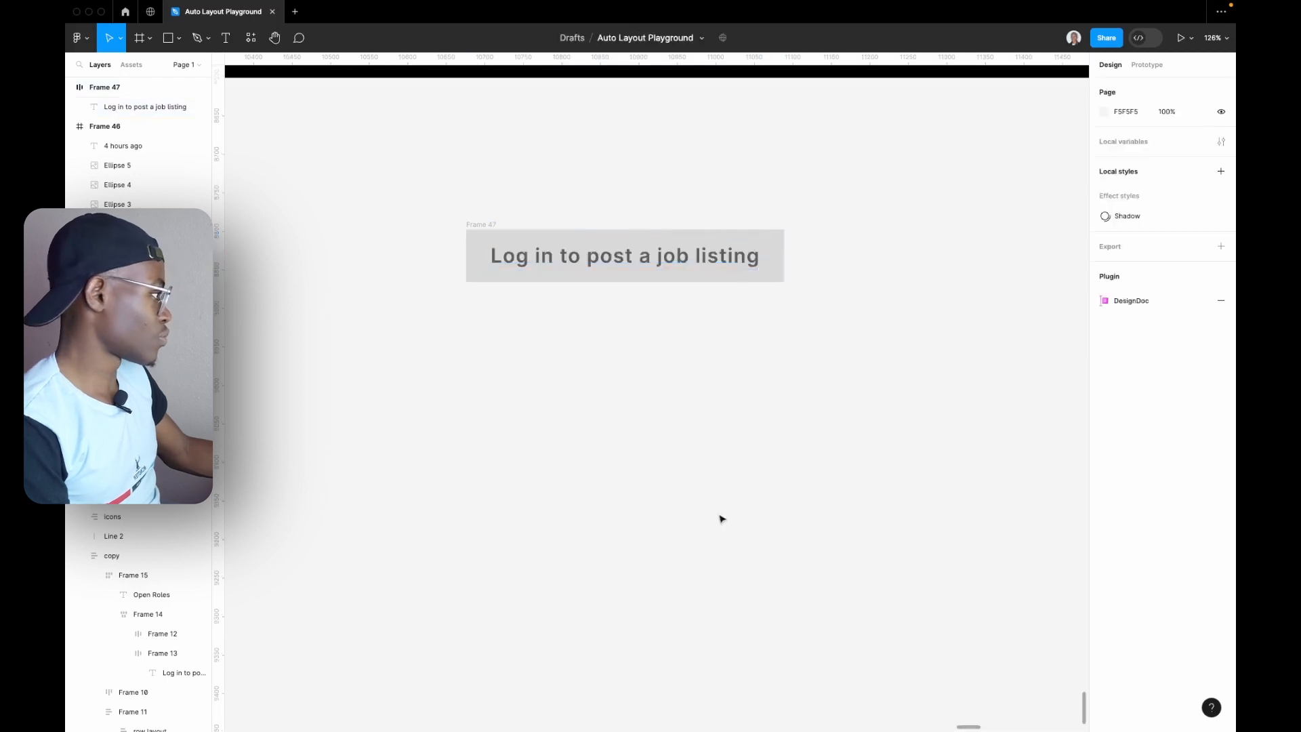
- Move the loose login button from below the black frame to the empty canvas right of the original Open Roles header
click(486, 225)
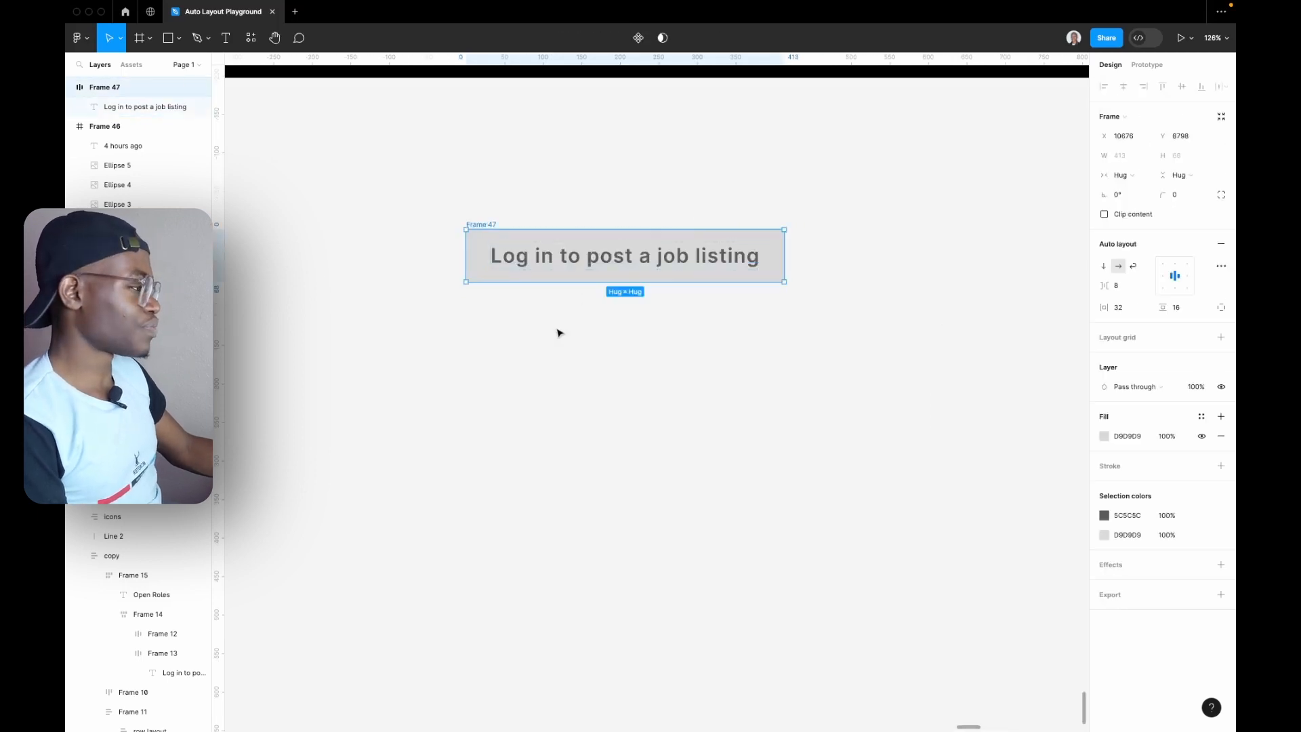
scroll(561, 332, down, 10)
scroll(569, 187, up, 5)
scroll(624, 407, up, 15)
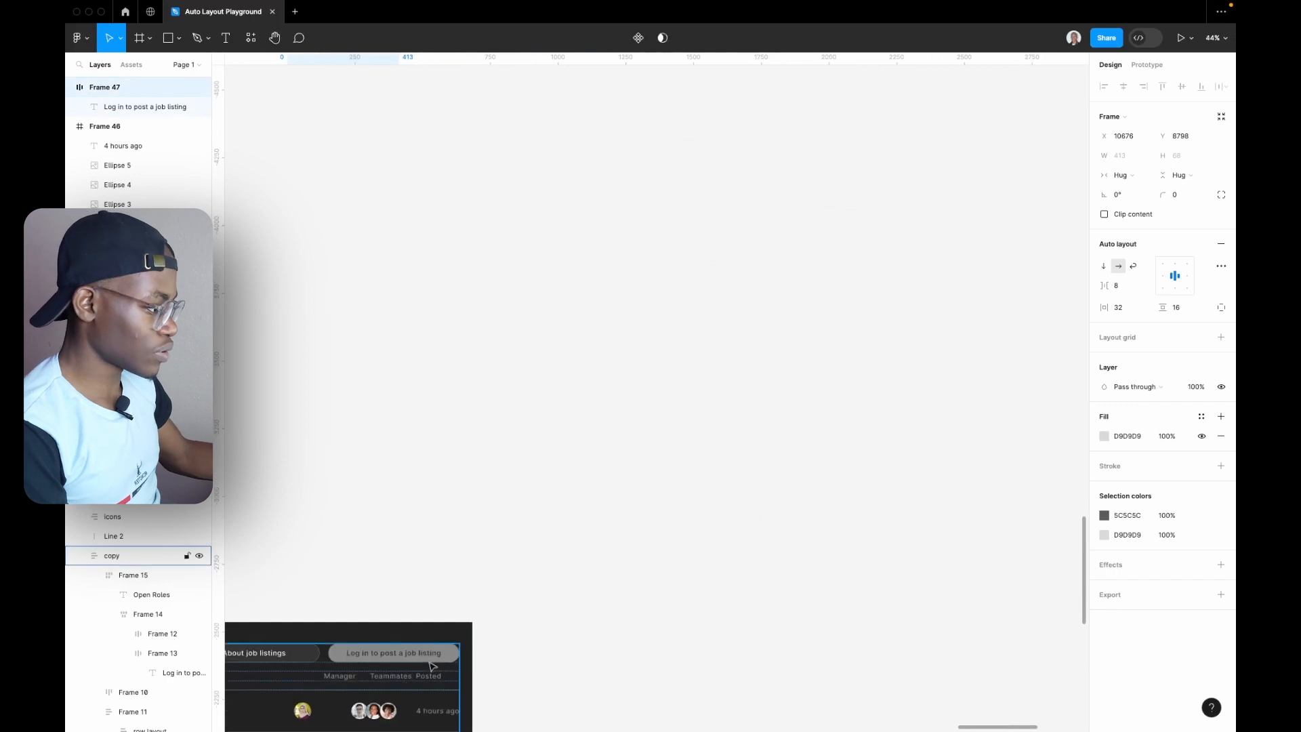
scroll(872, 560, down, 10)
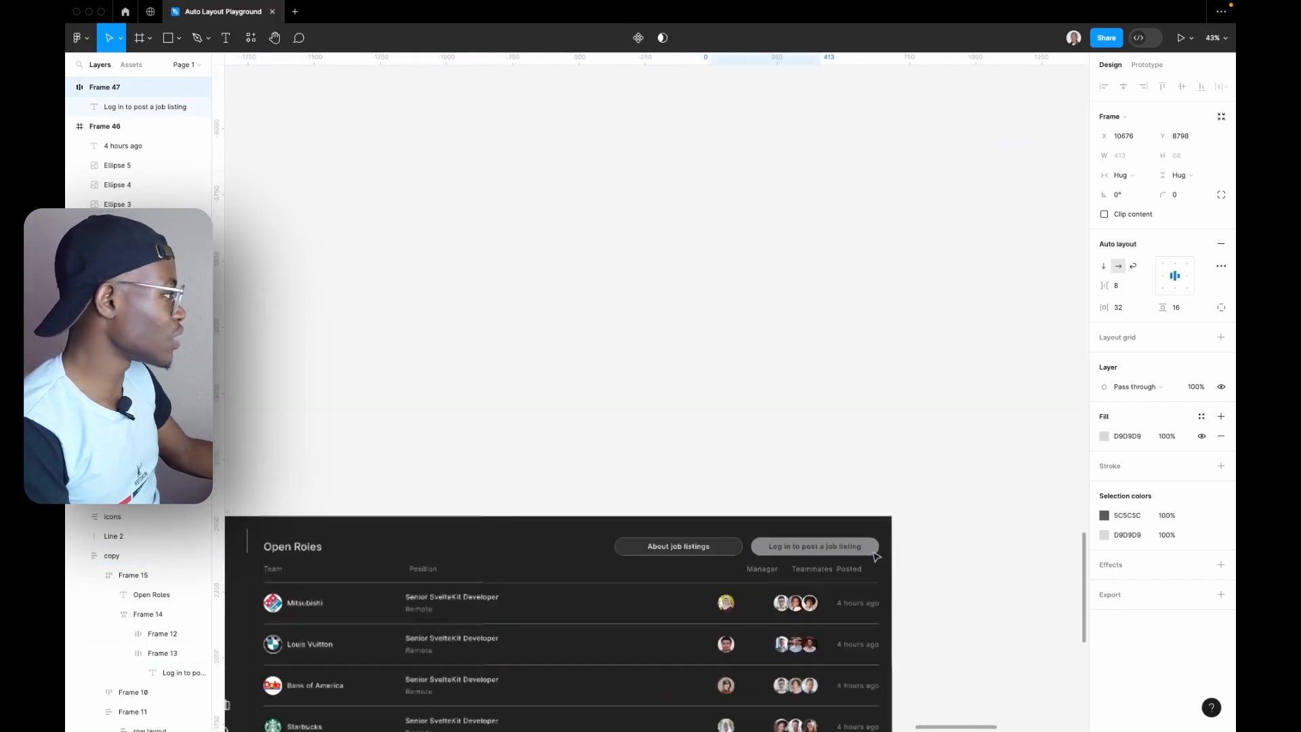
scroll(892, 479, down, 4)
scroll(612, 330, up, 5)
scroll(607, 517, down, 6)
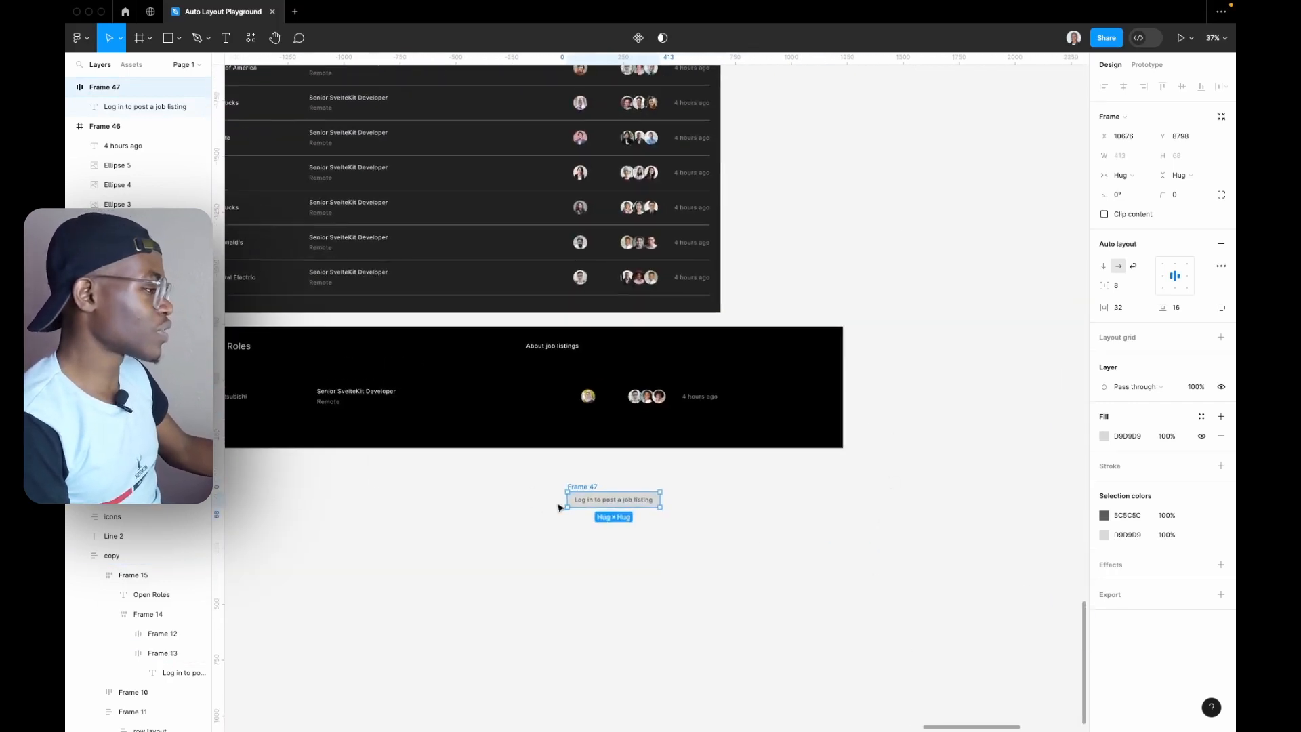
drag(607, 517, 686, 334)
scroll(686, 334, up, 8)
drag(800, 407, 815, 405)
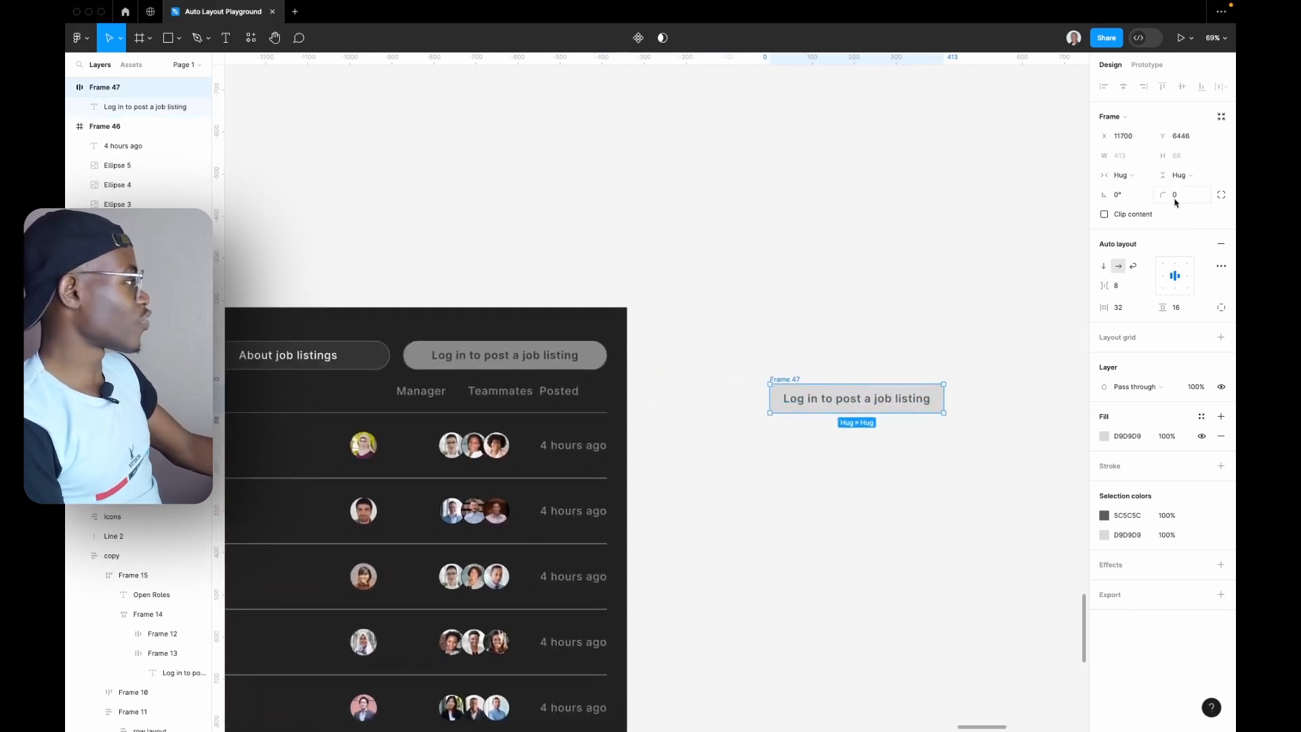
- Round the loose login button's corners with a radius of 40
drag(1176, 202, 591, 268)
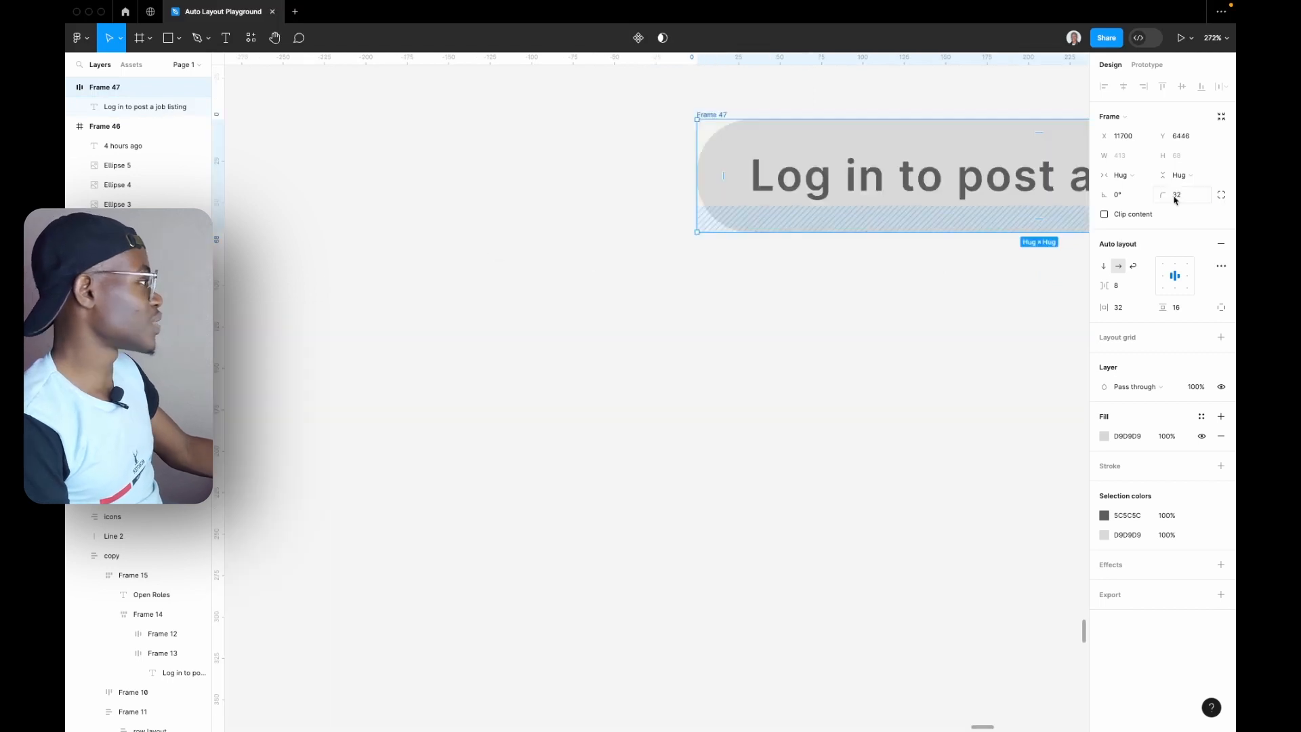
drag(1177, 202, 1230, 213)
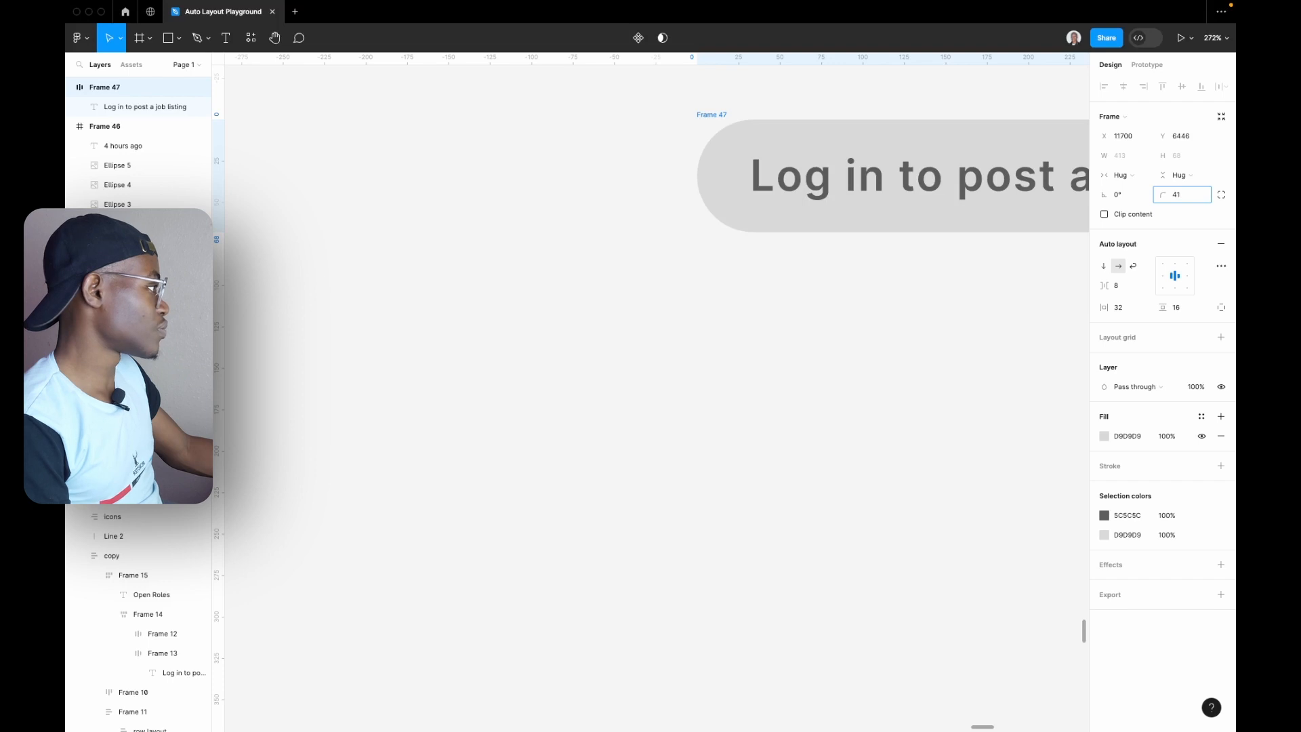
key(Return)
scroll(517, 254, down, 8)
drag(517, 255, 782, 328)
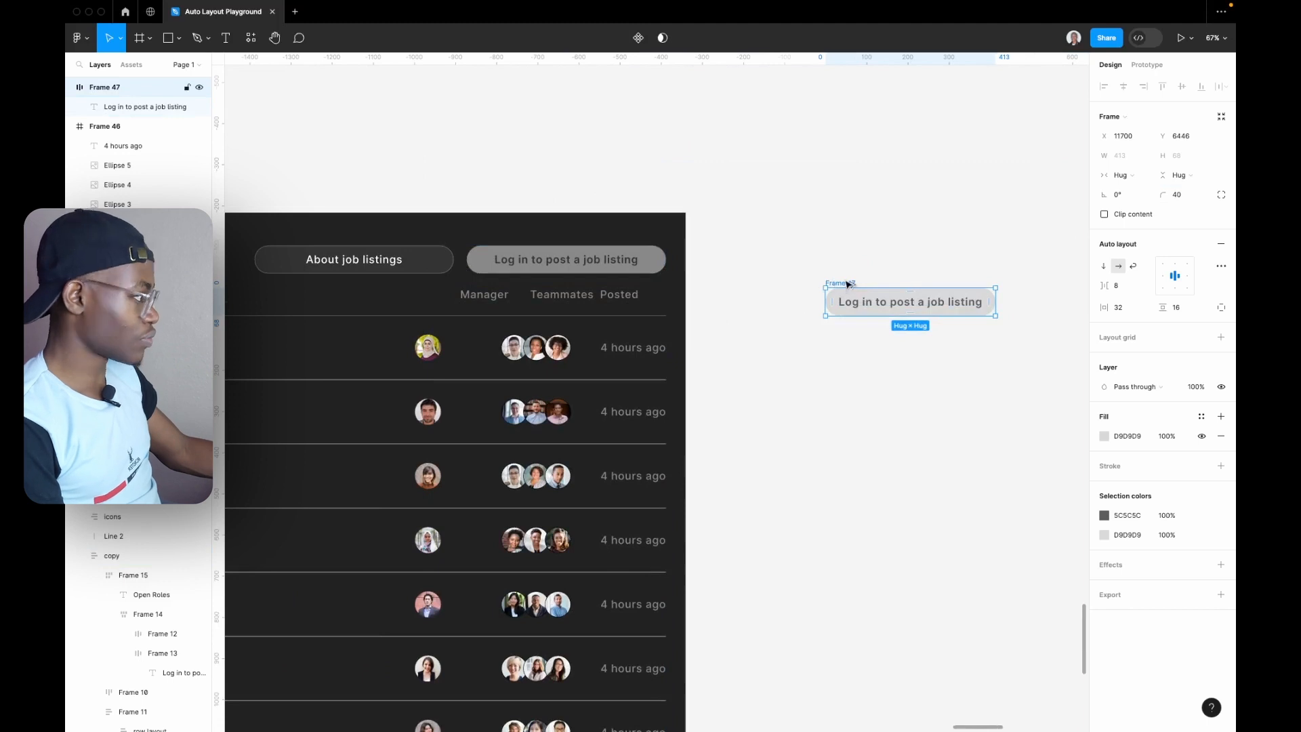
- Duplicate the loose login button just below itself and change the copy's label to "About job listings"
drag(848, 283, 854, 356)
double_click(864, 372)
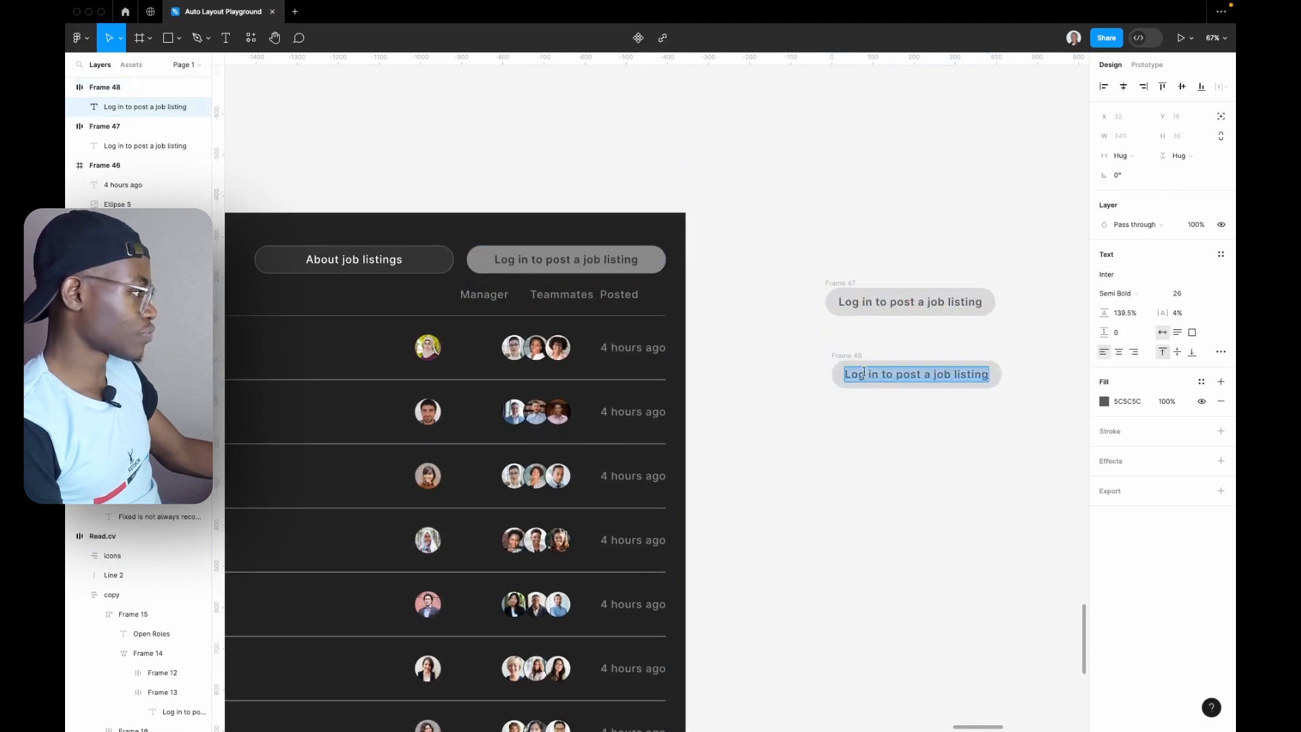
text(About)
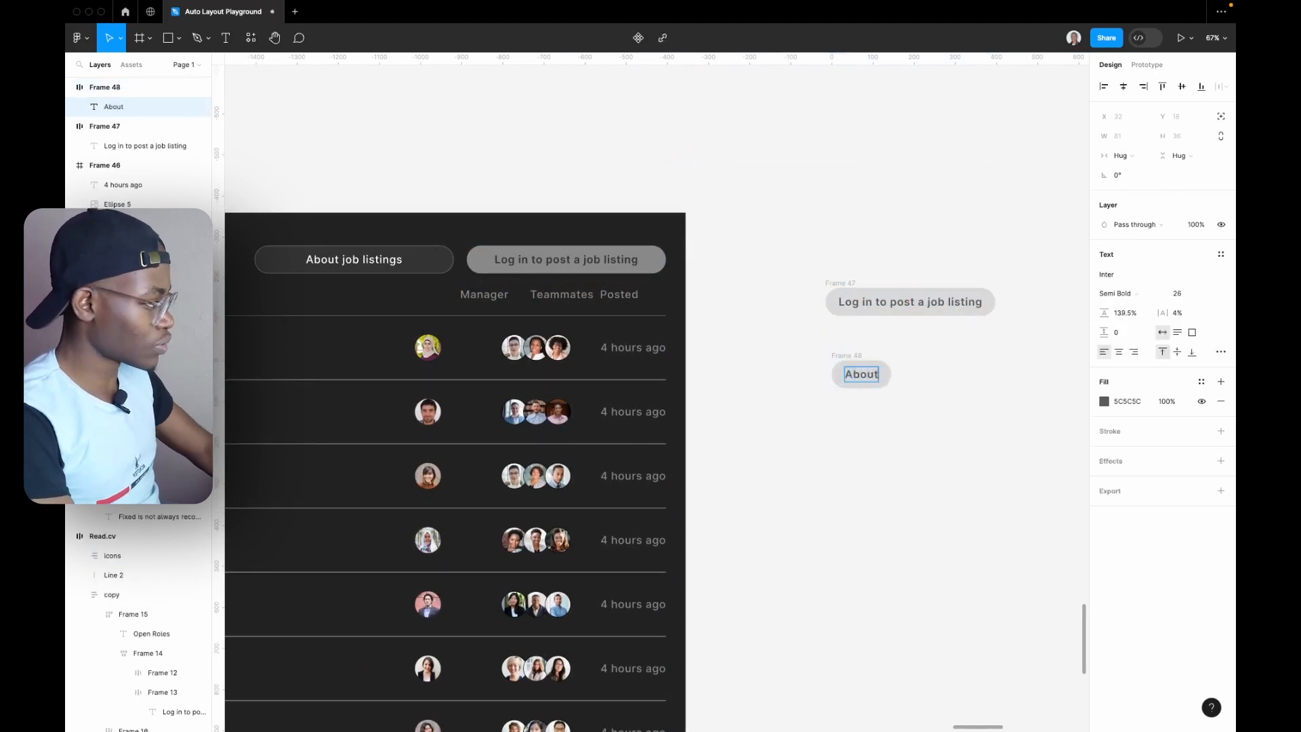
text( j)
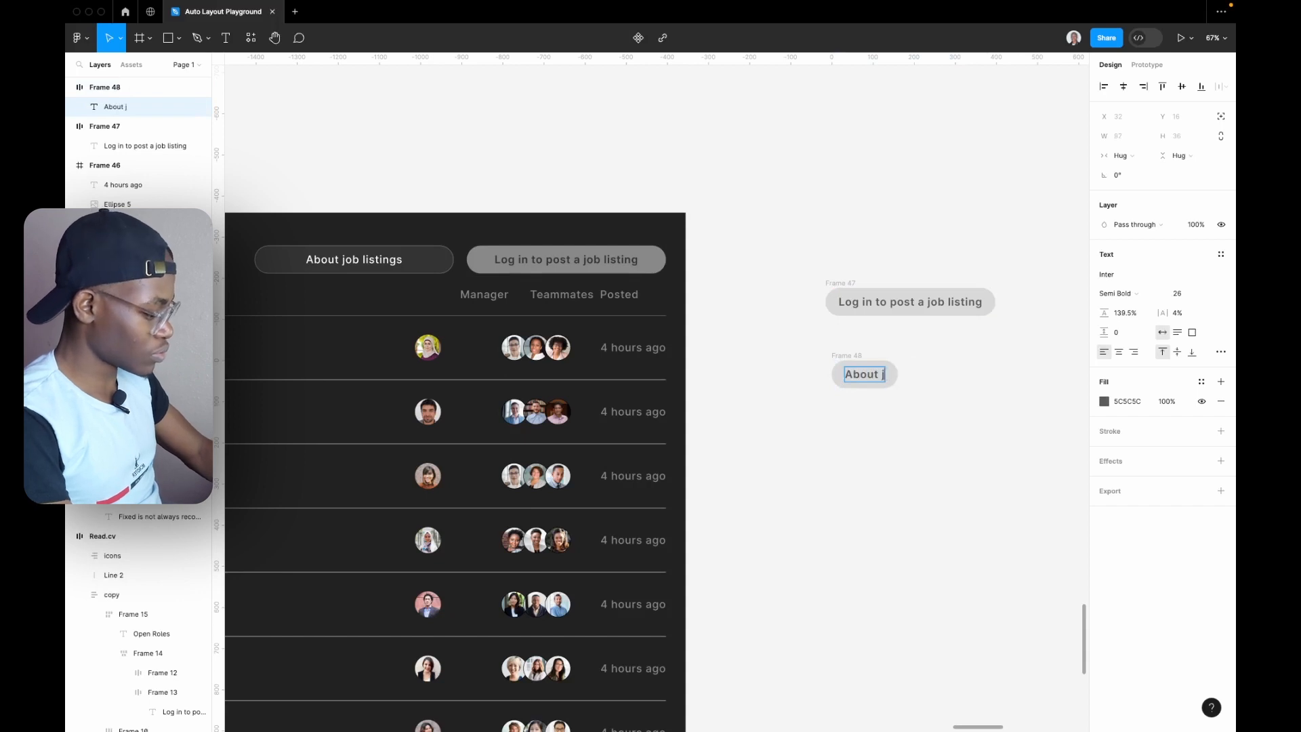
text(b listings)
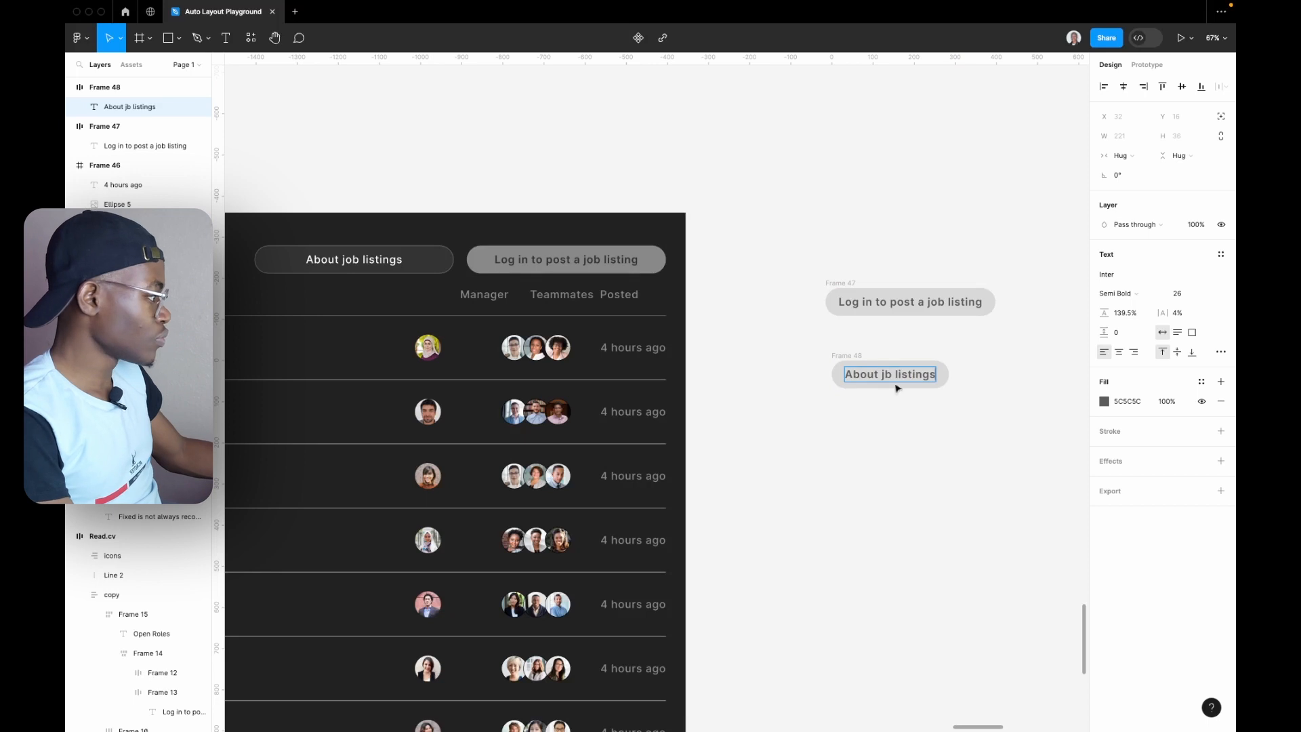
text(o)
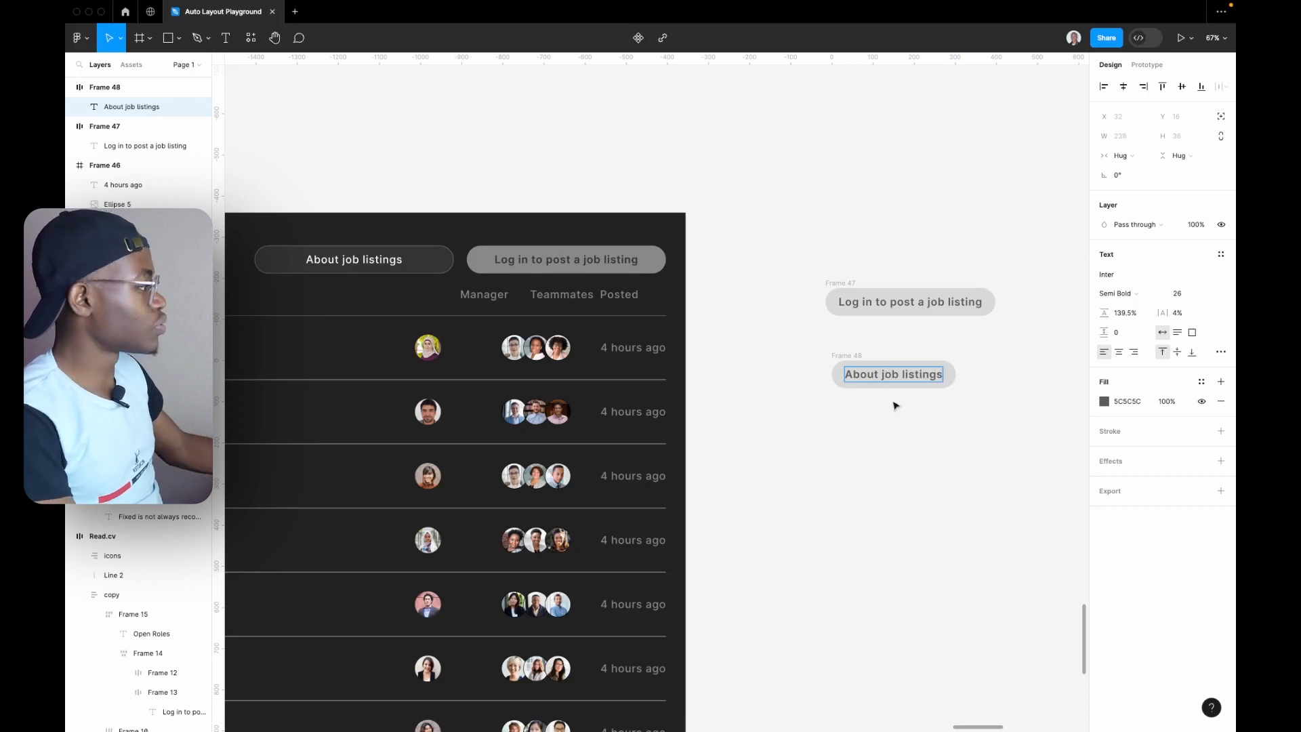
click(877, 438)
- Fill the copied About job listings button with dark gray 333333 sampled from the matching button in the original header
click(858, 356)
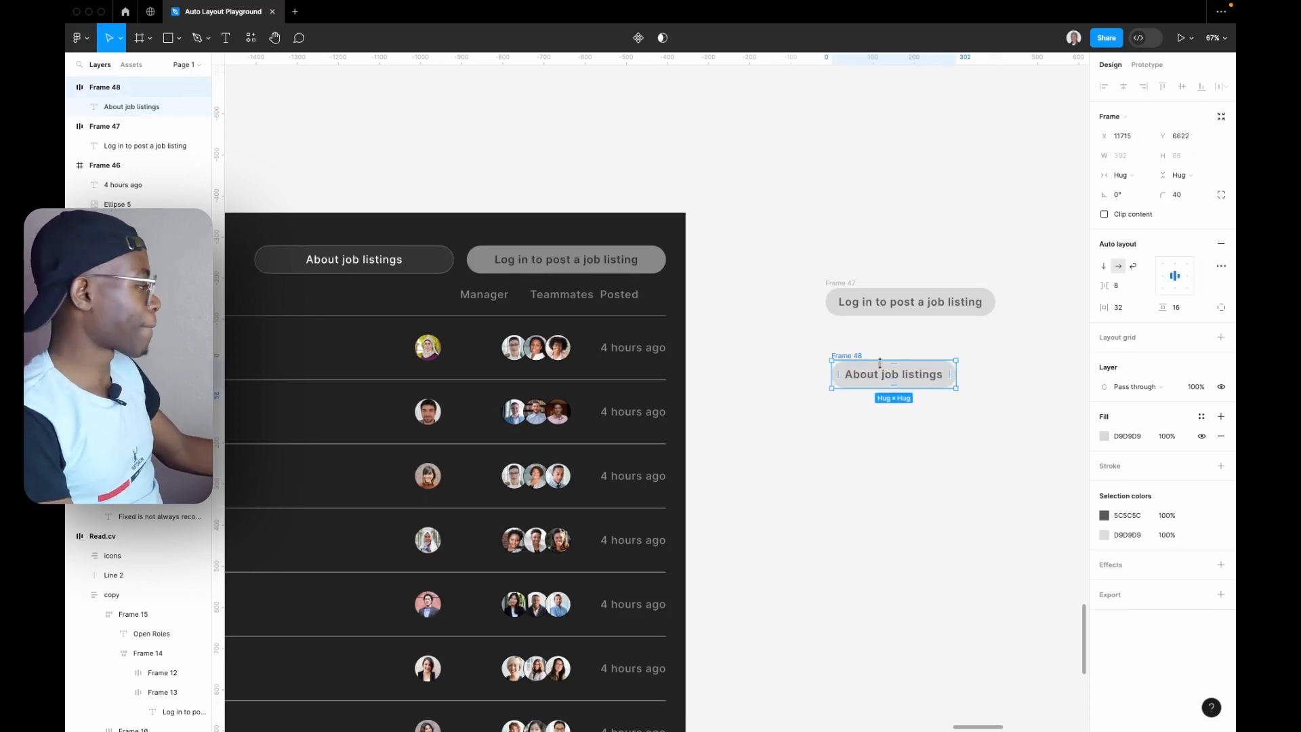
click(1105, 437)
click(960, 586)
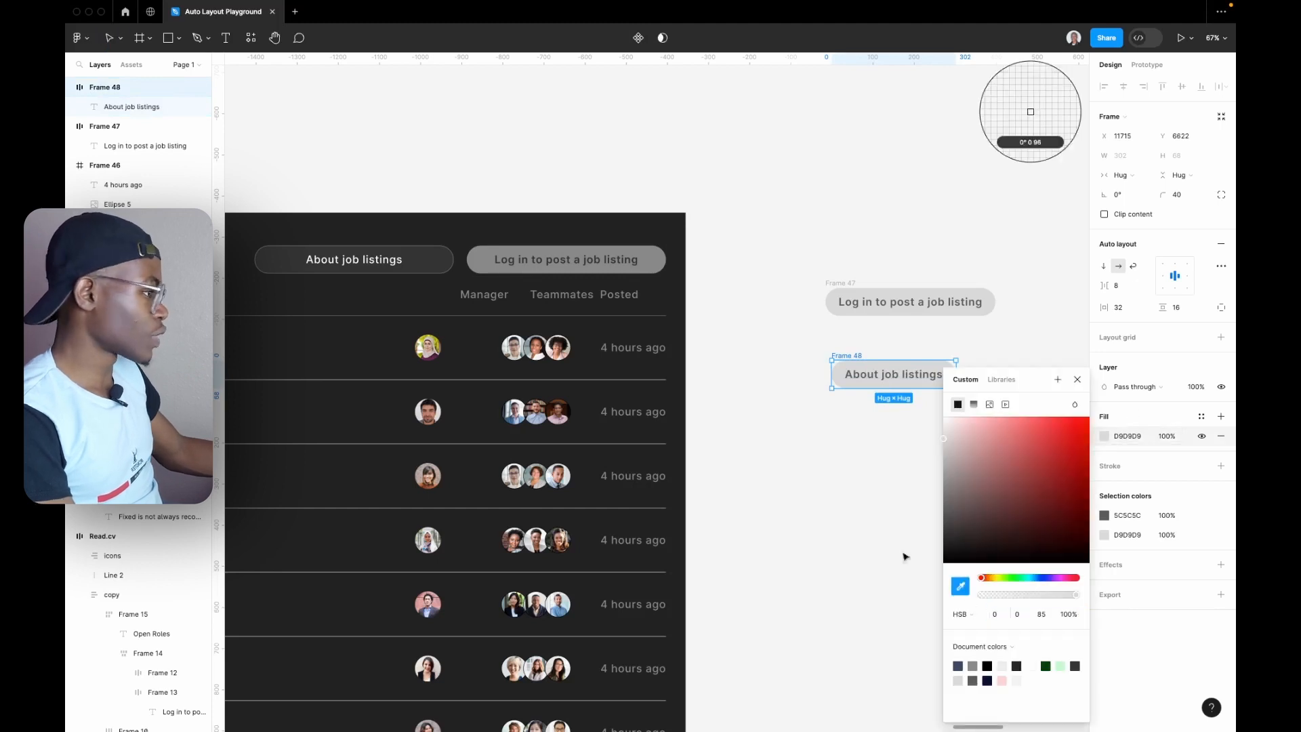
click(442, 258)
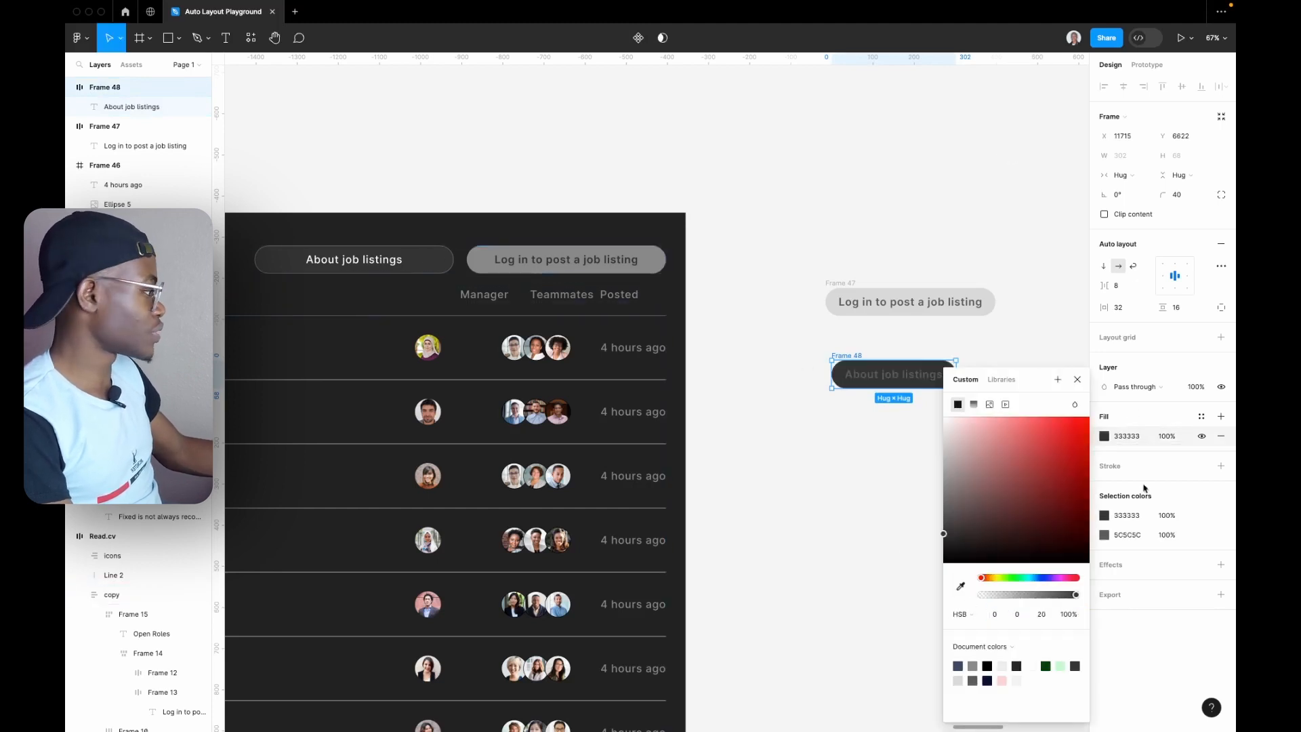
- Recolour the copied button's label to white FFFFFF, sampled from the original About job listings label
click(1105, 535)
click(960, 586)
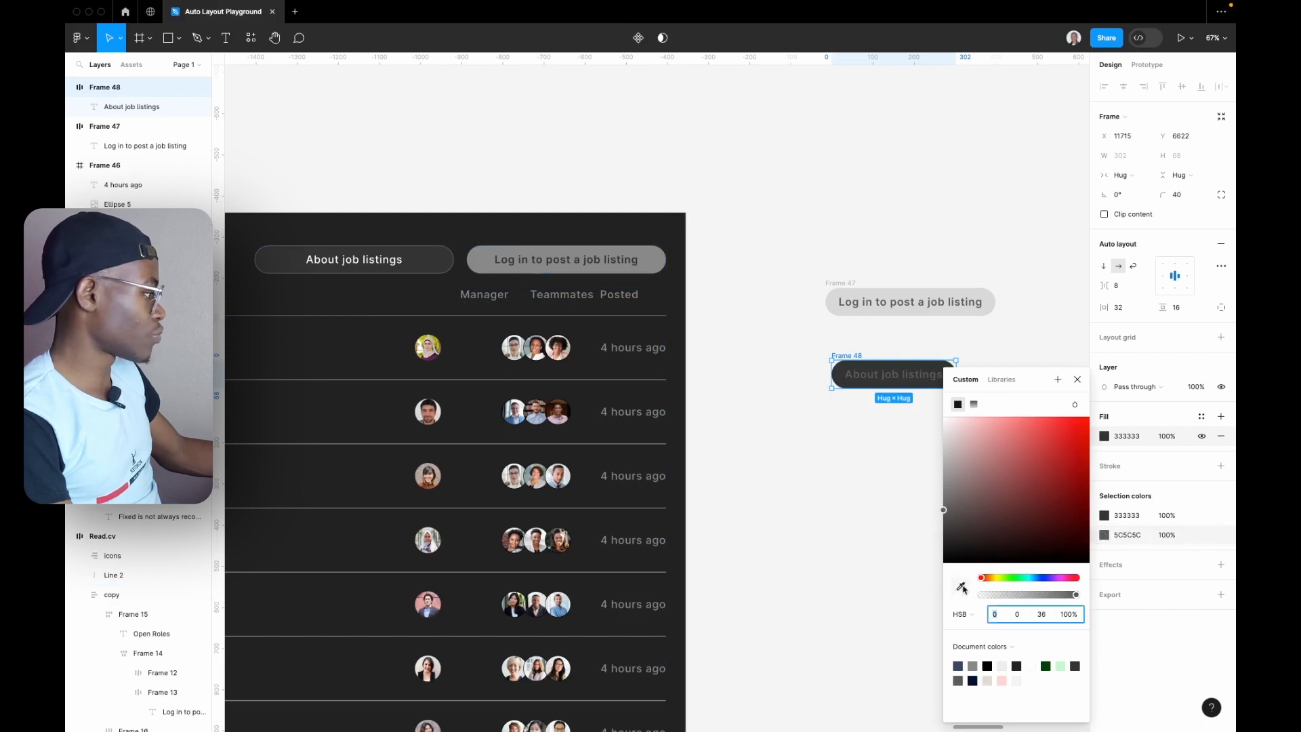
click(400, 259)
click(894, 443)
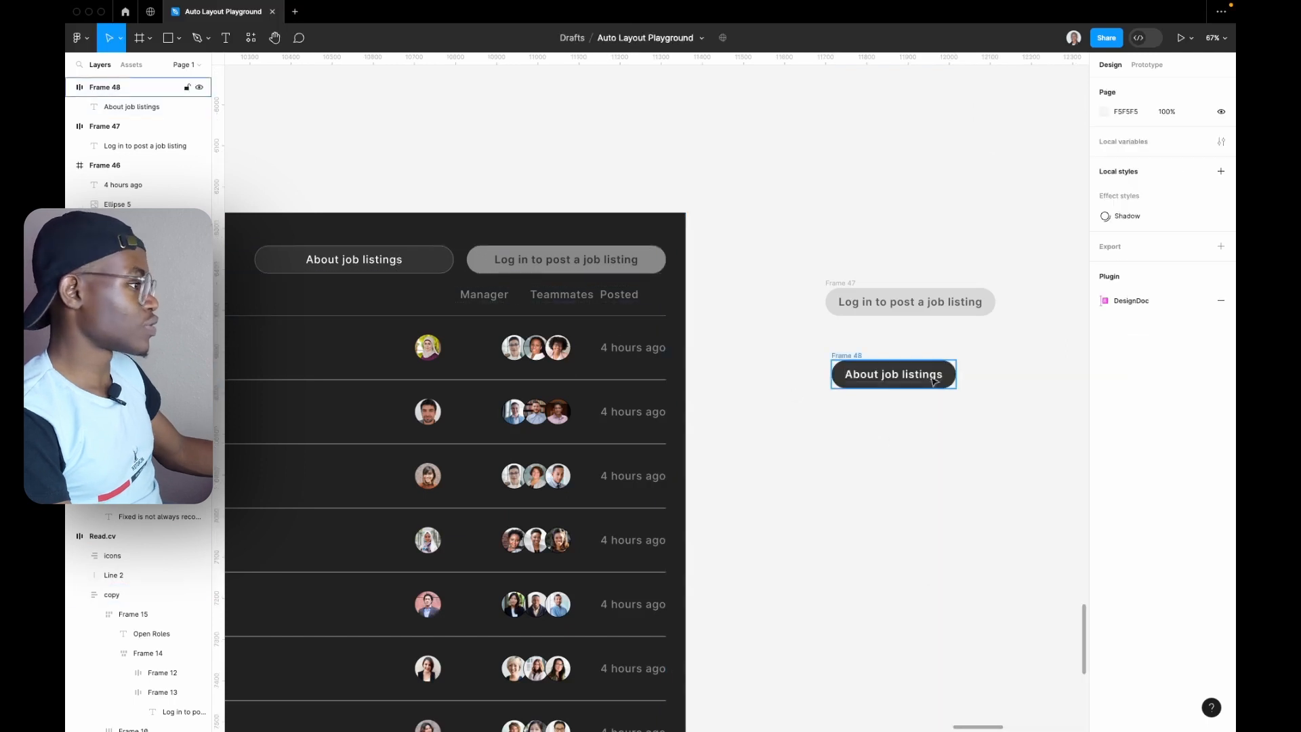
- Add a 1 px inside stroke in light gray D9D9D9 to the loose About job listings button
click(840, 366)
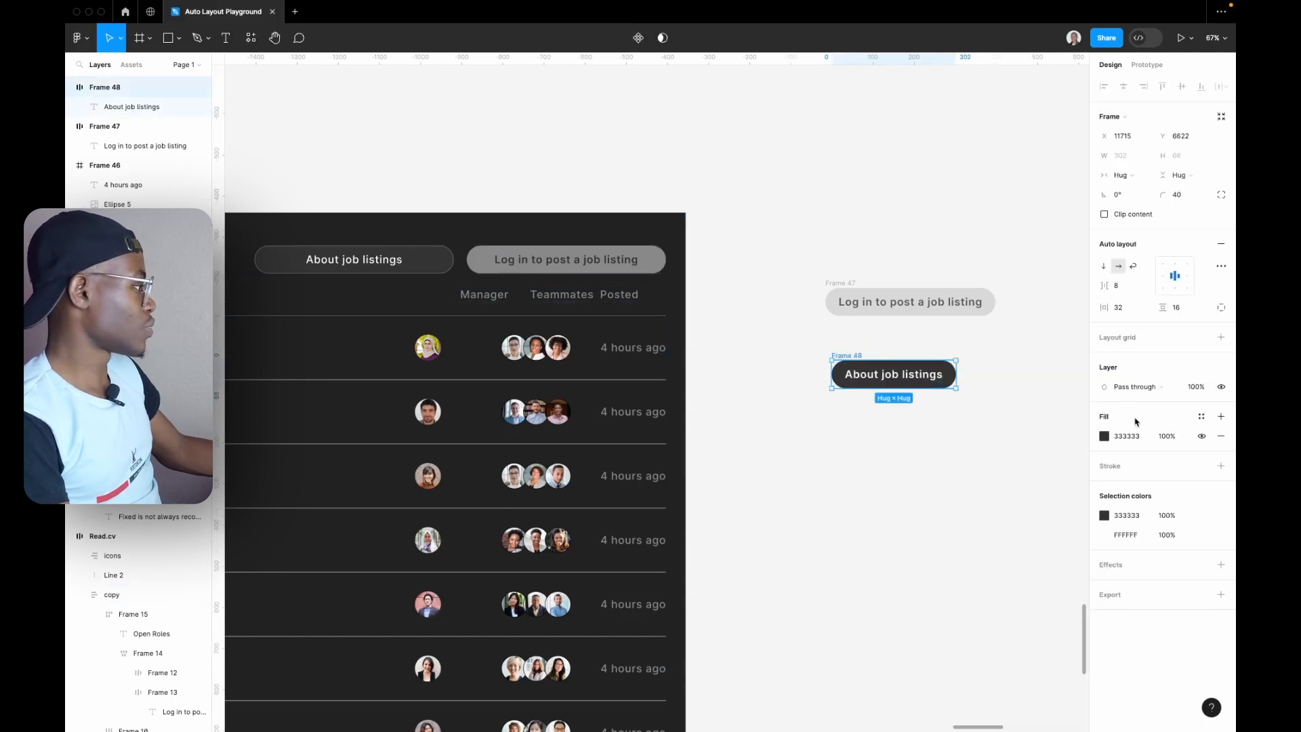
click(1145, 475)
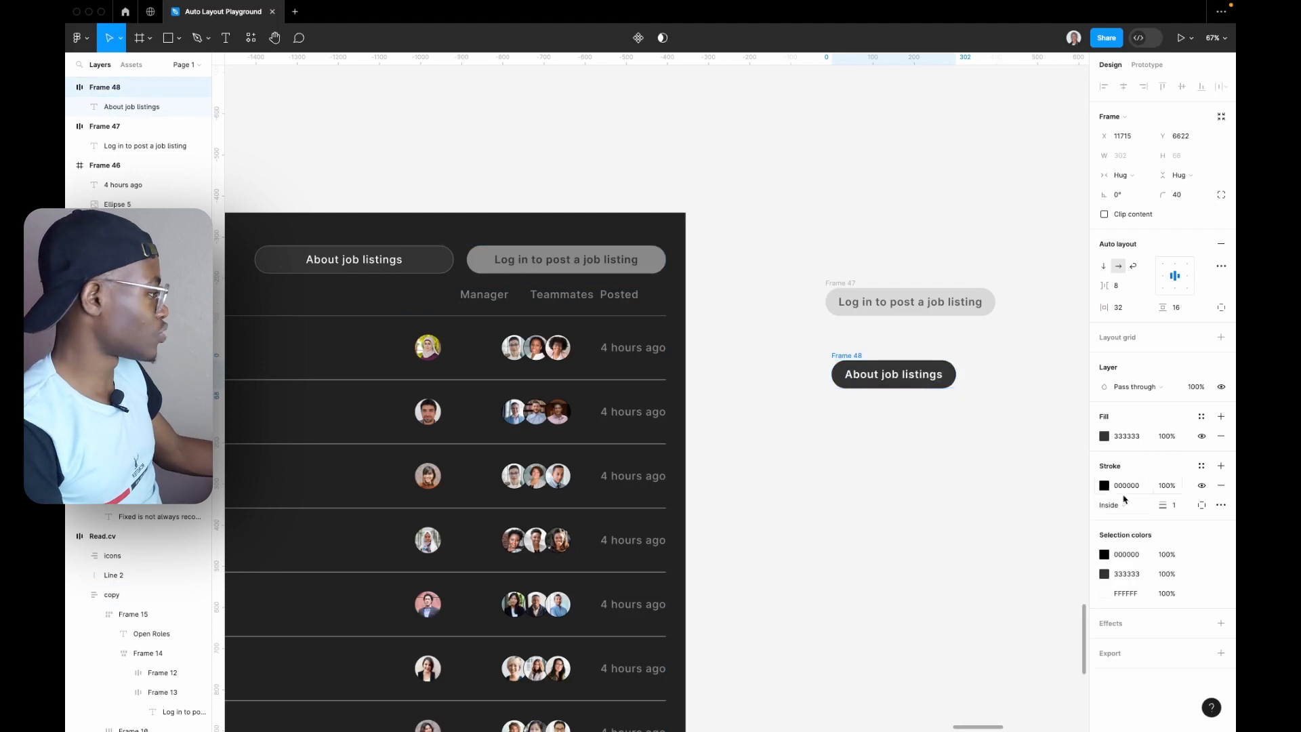
click(1105, 486)
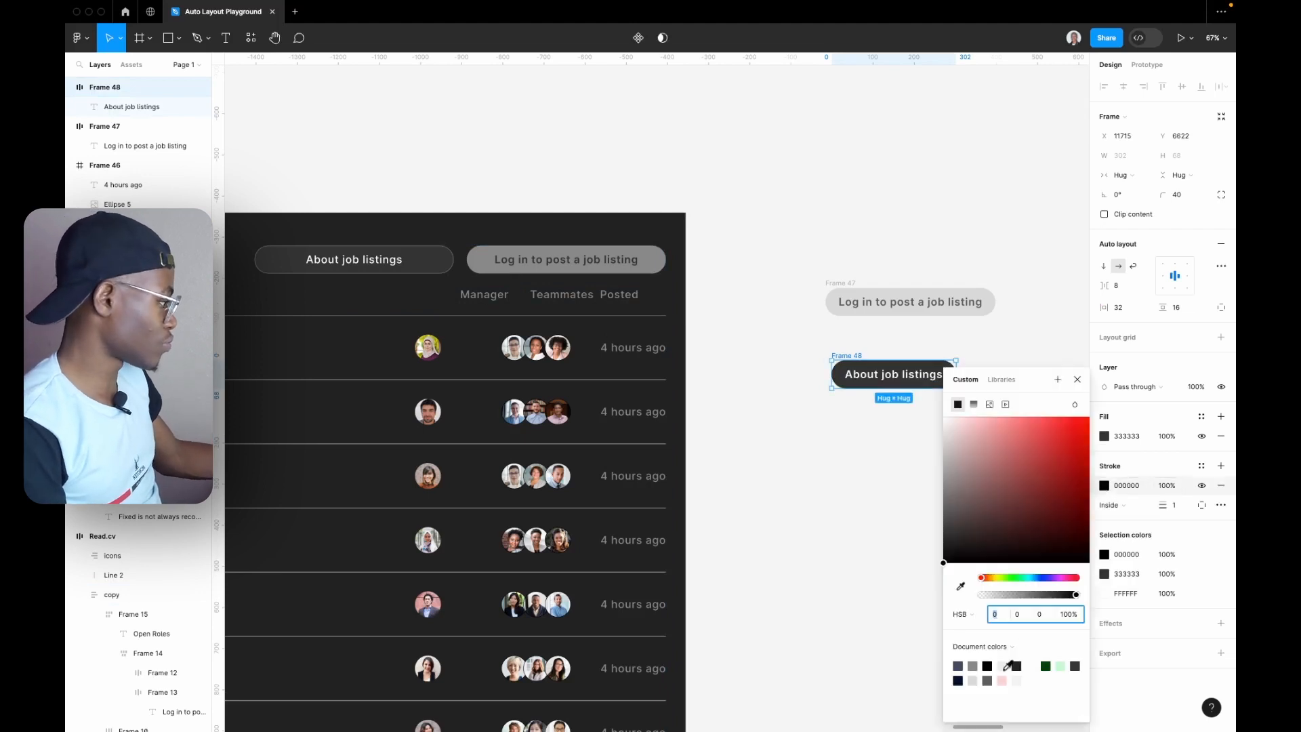
click(972, 680)
click(850, 587)
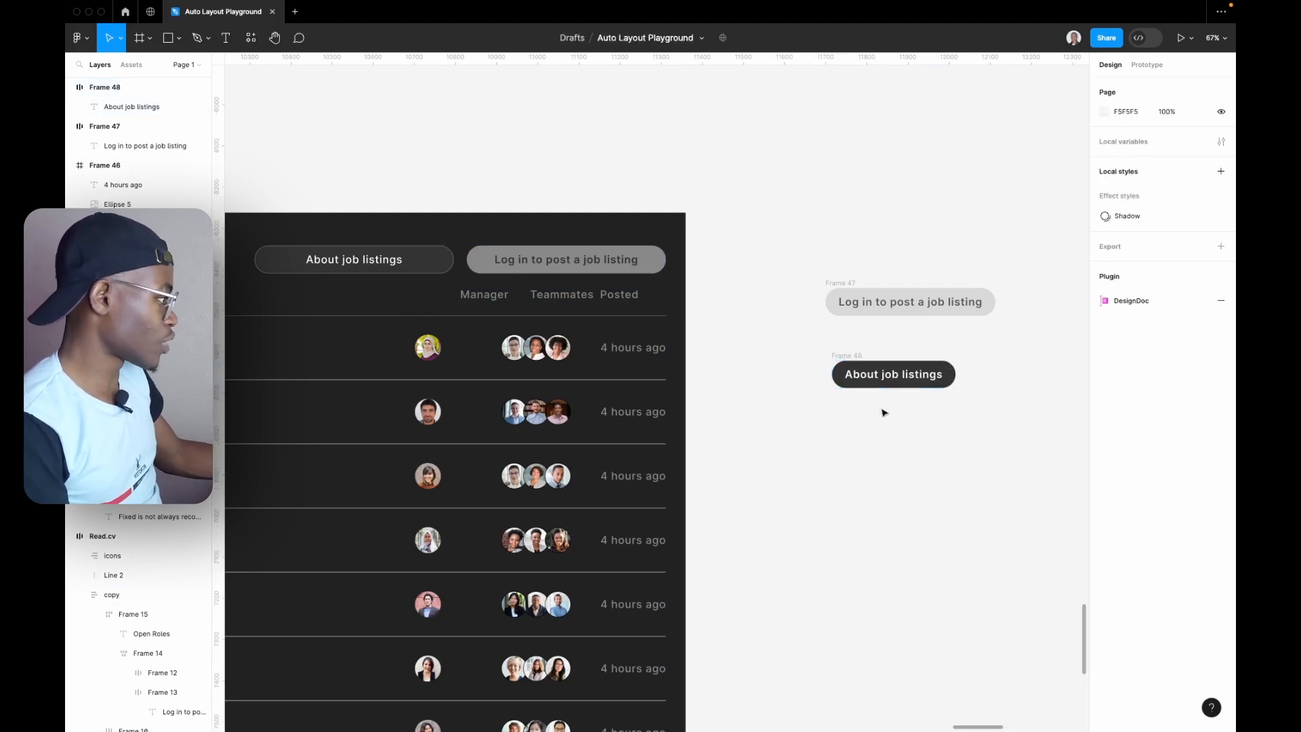
scroll(689, 386, up, 15)
scroll(689, 389, down, 12)
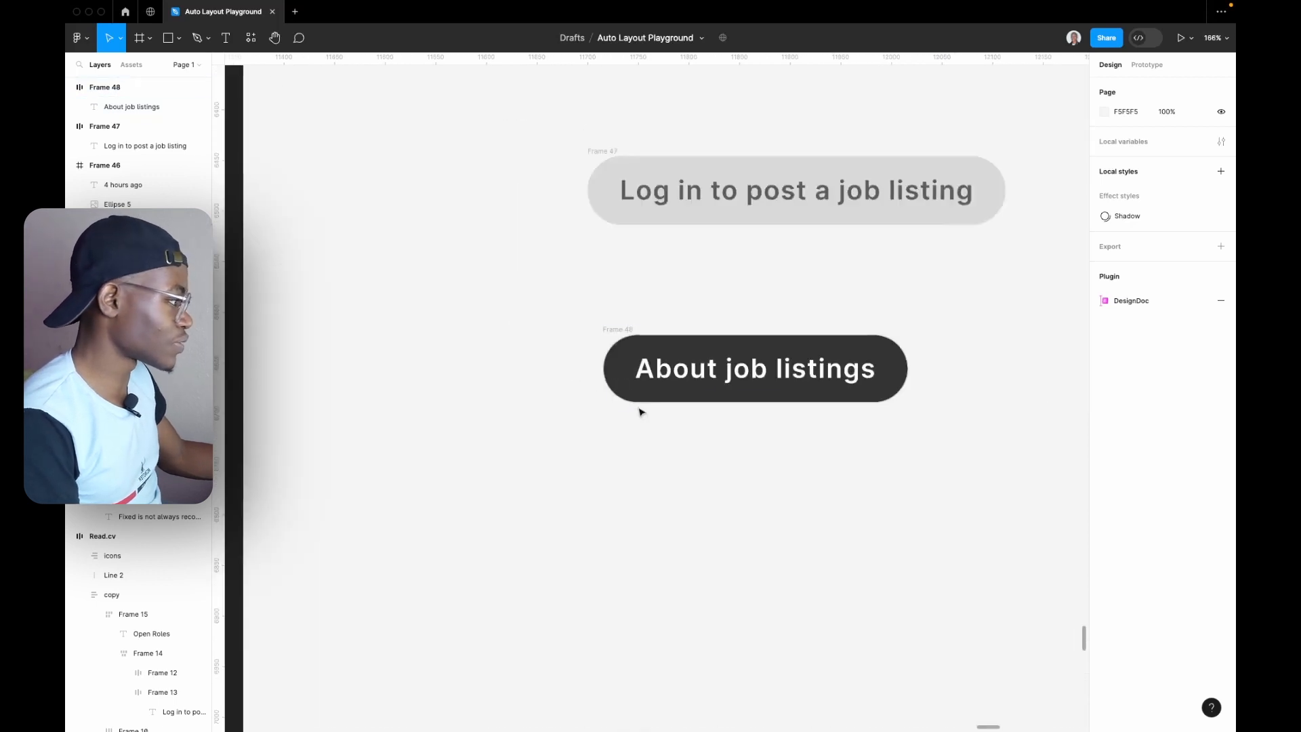
- Arrange the two loose buttons side by side, with About job listings before the login button
click(618, 352)
scroll(618, 332, down, 10)
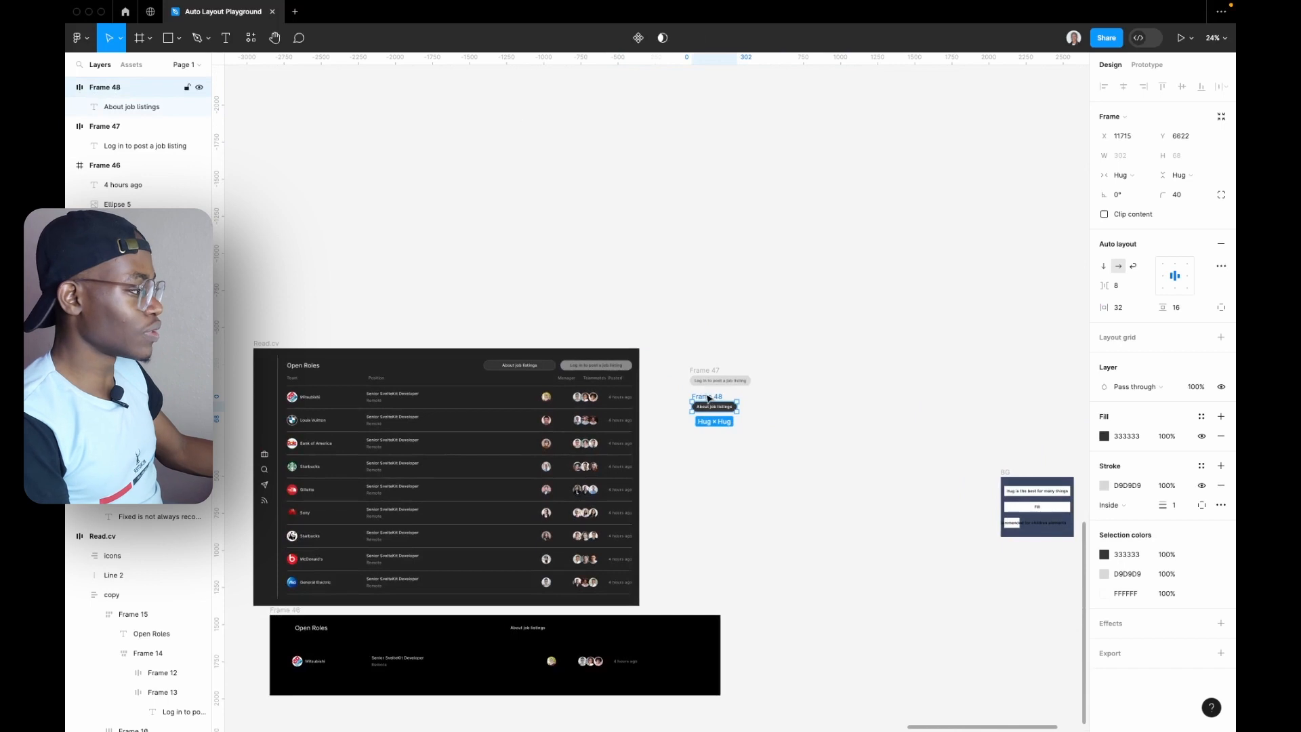
drag(712, 406, 764, 412)
click(702, 373)
scroll(617, 393, down, 2)
scroll(617, 393, left, 2)
click(608, 282)
click(620, 289)
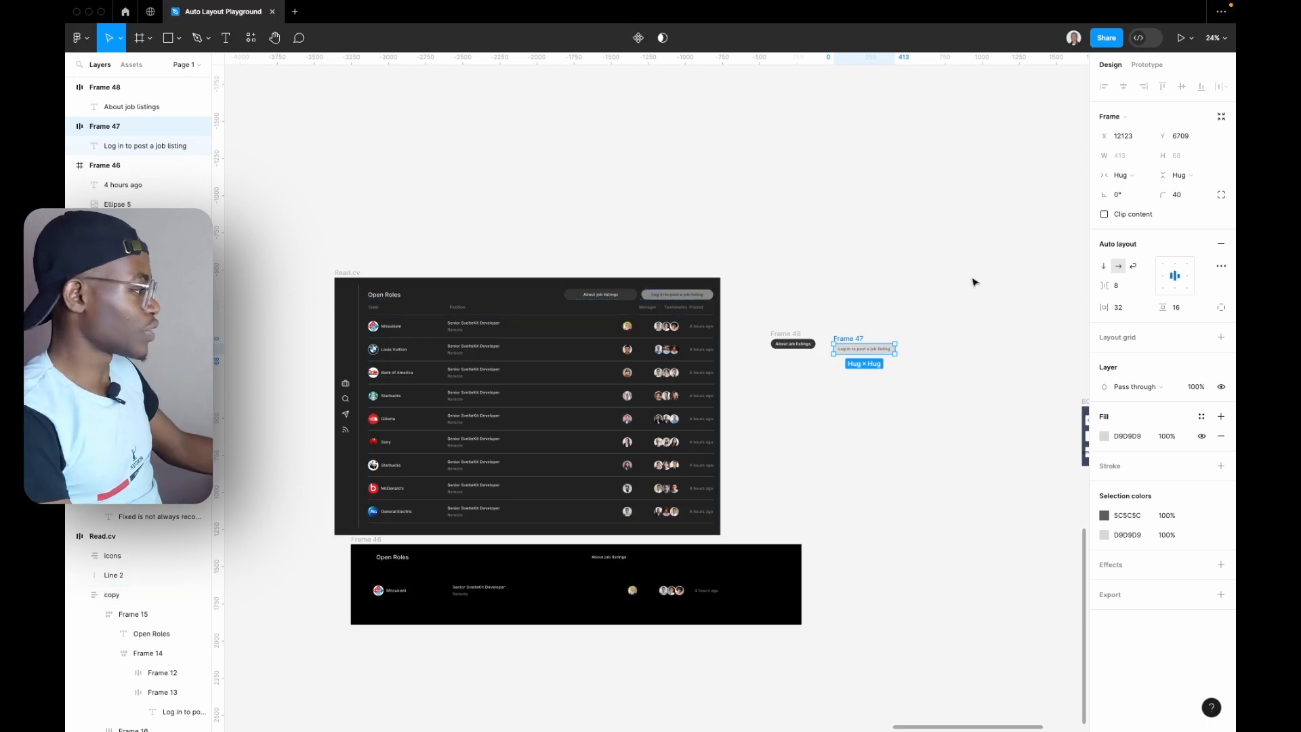
- Wrap the two loose buttons in a horizontal auto layout with a gap of 32 and centered alignment
drag(975, 276, 739, 391)
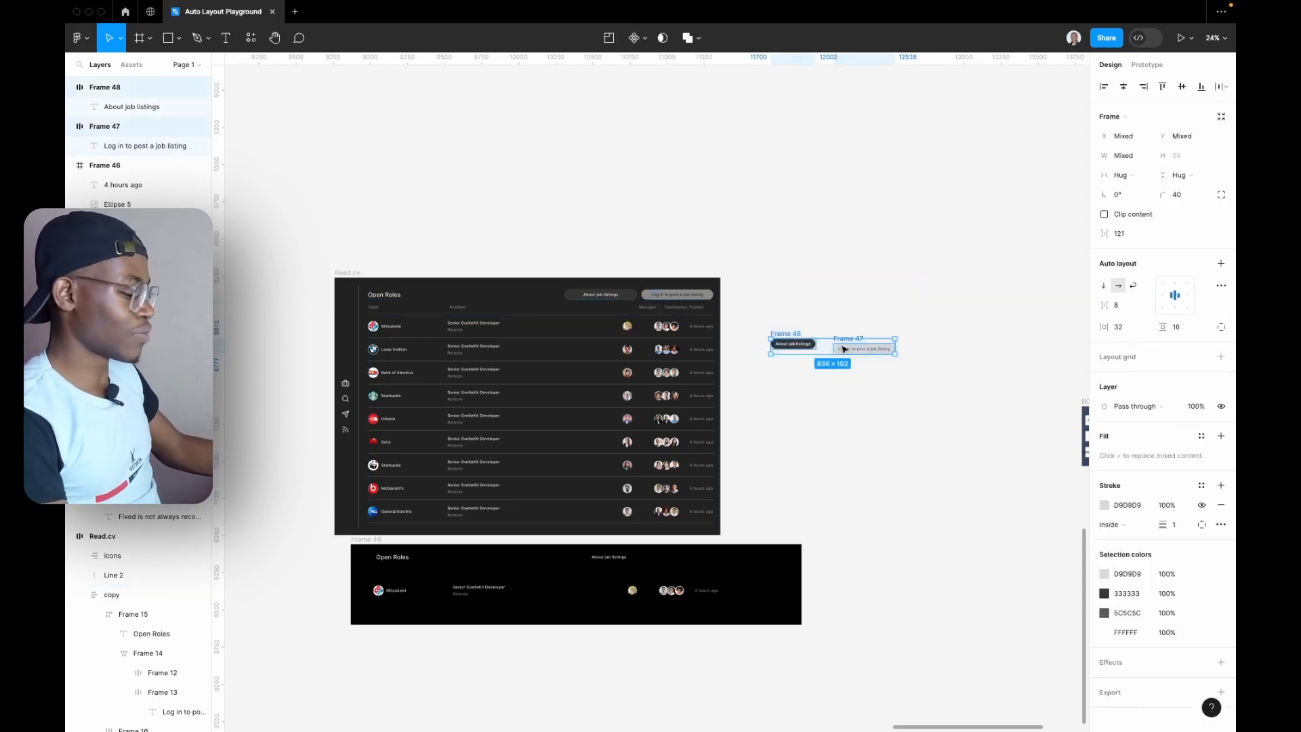
key(shift+a)
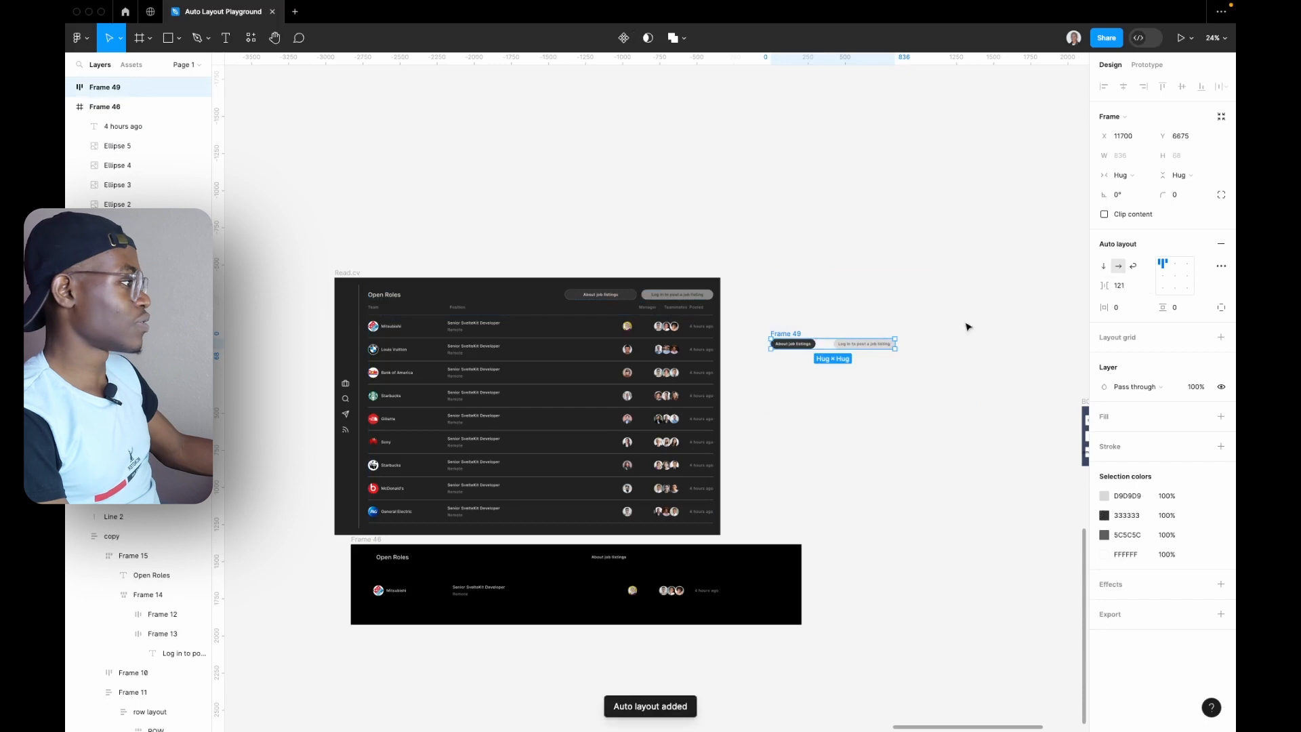
drag(1105, 286, 1043, 271)
scroll(965, 310, up, 5)
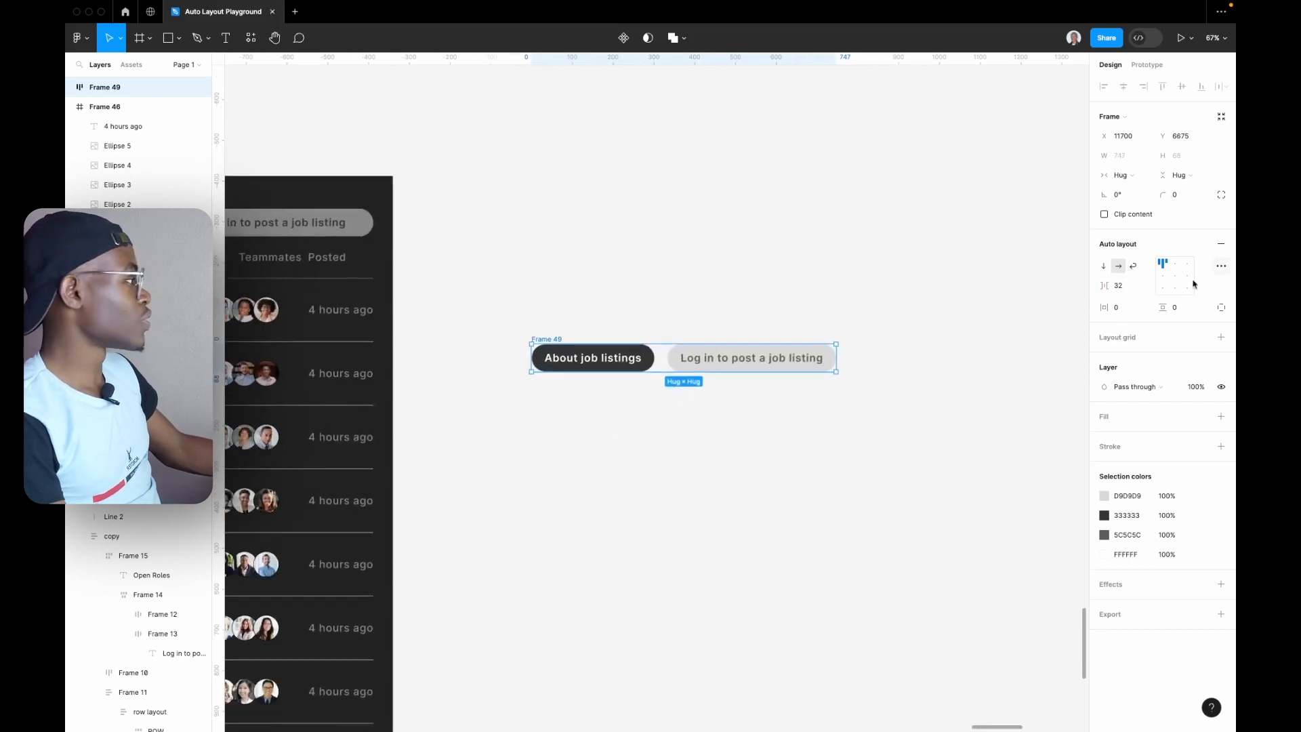
click(1176, 276)
scroll(722, 323, down, 5)
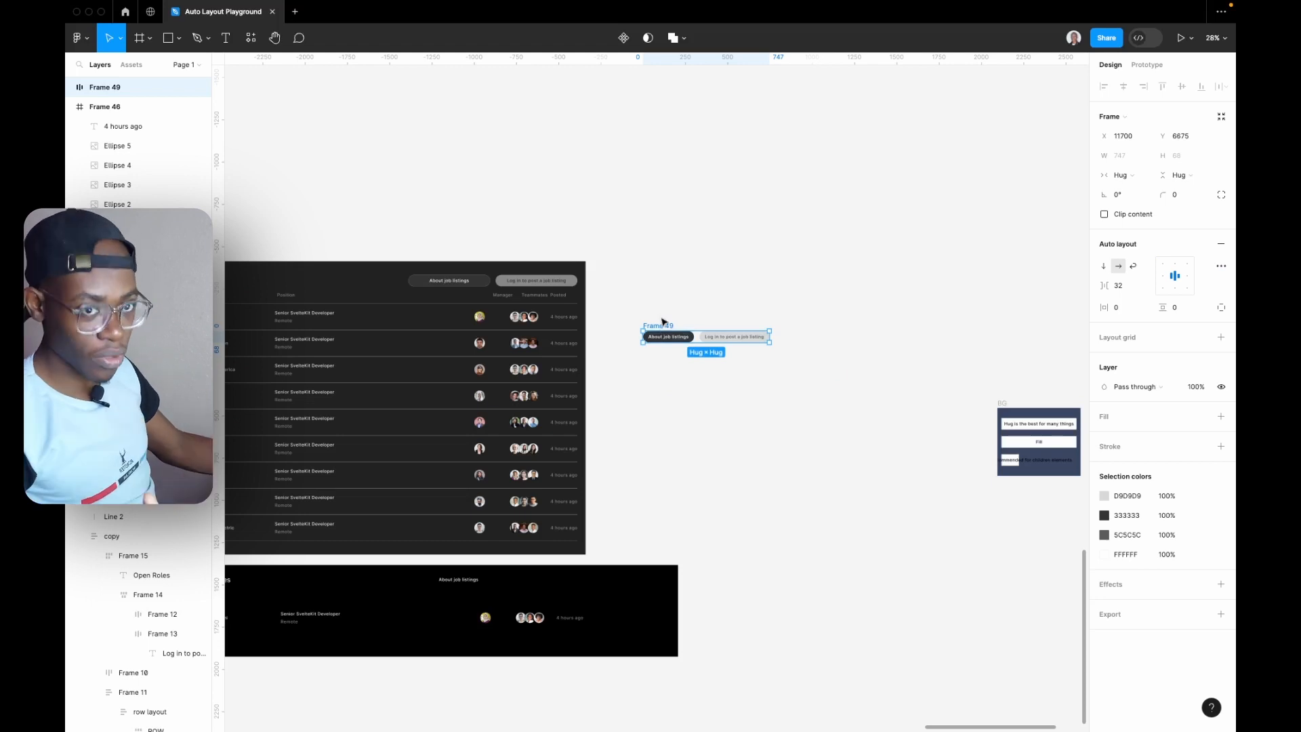
- Move the two-button group farther right on the canvas, to about X 12753 and Y 6711
scroll(639, 351, left, 5)
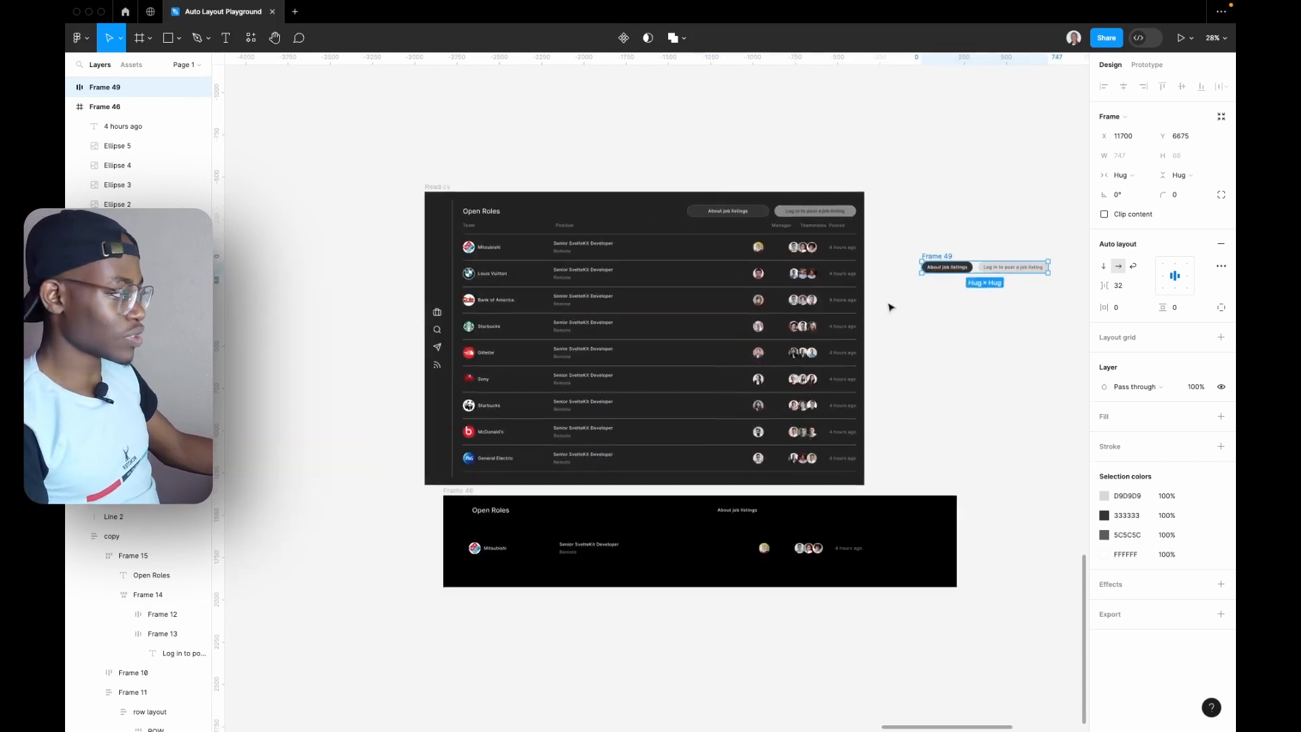
click(433, 187)
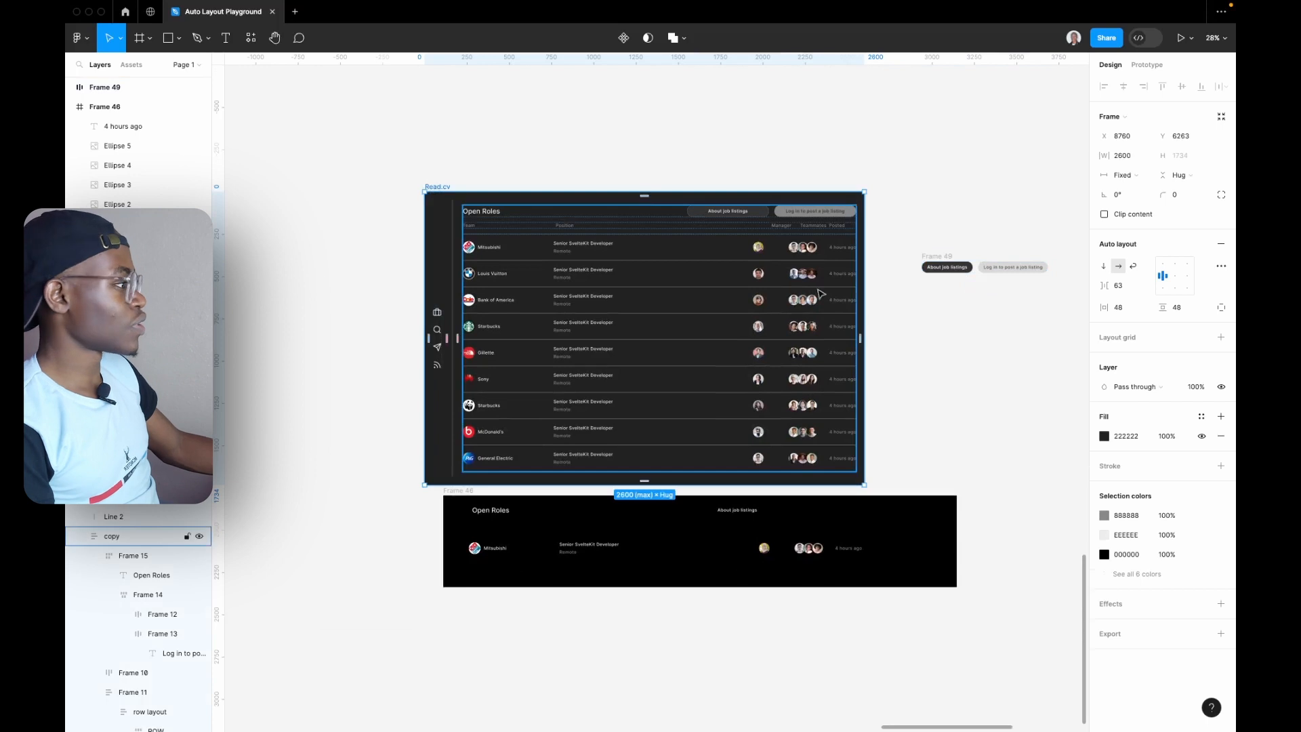
drag(858, 315, 793, 434)
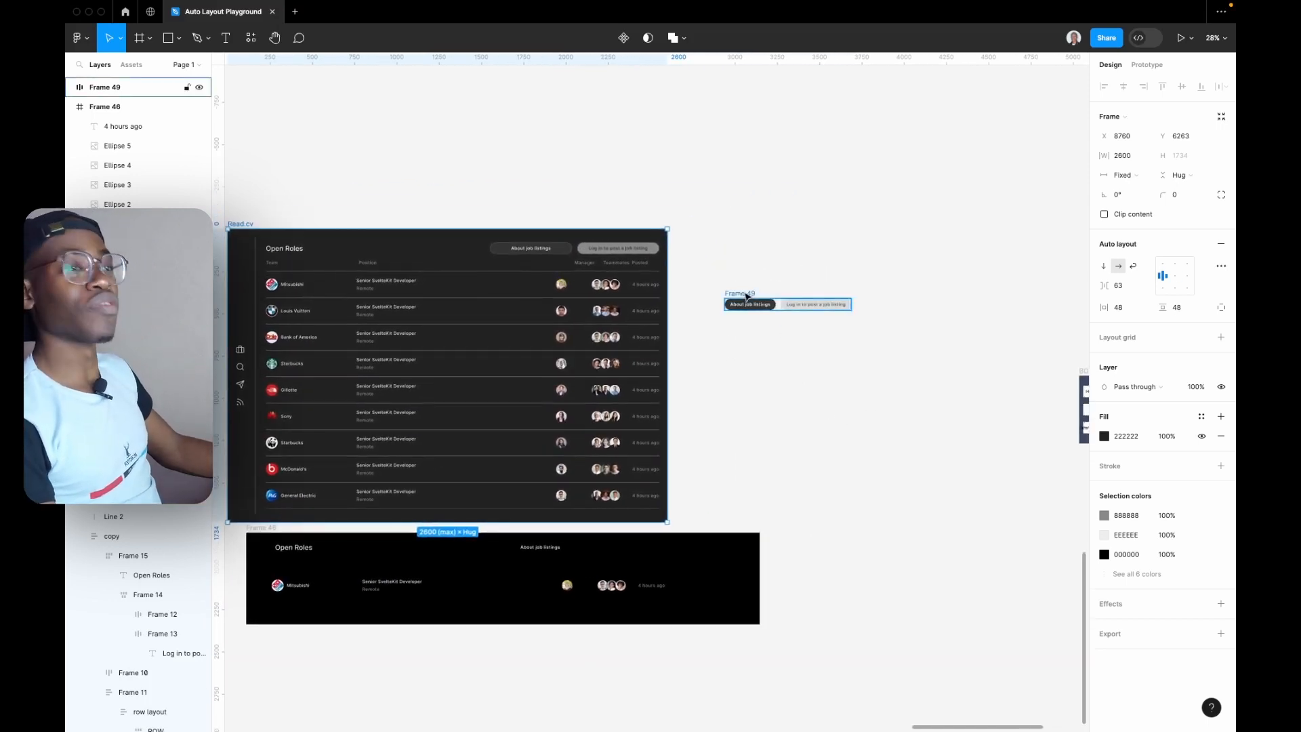
click(747, 297)
drag(746, 296, 925, 303)
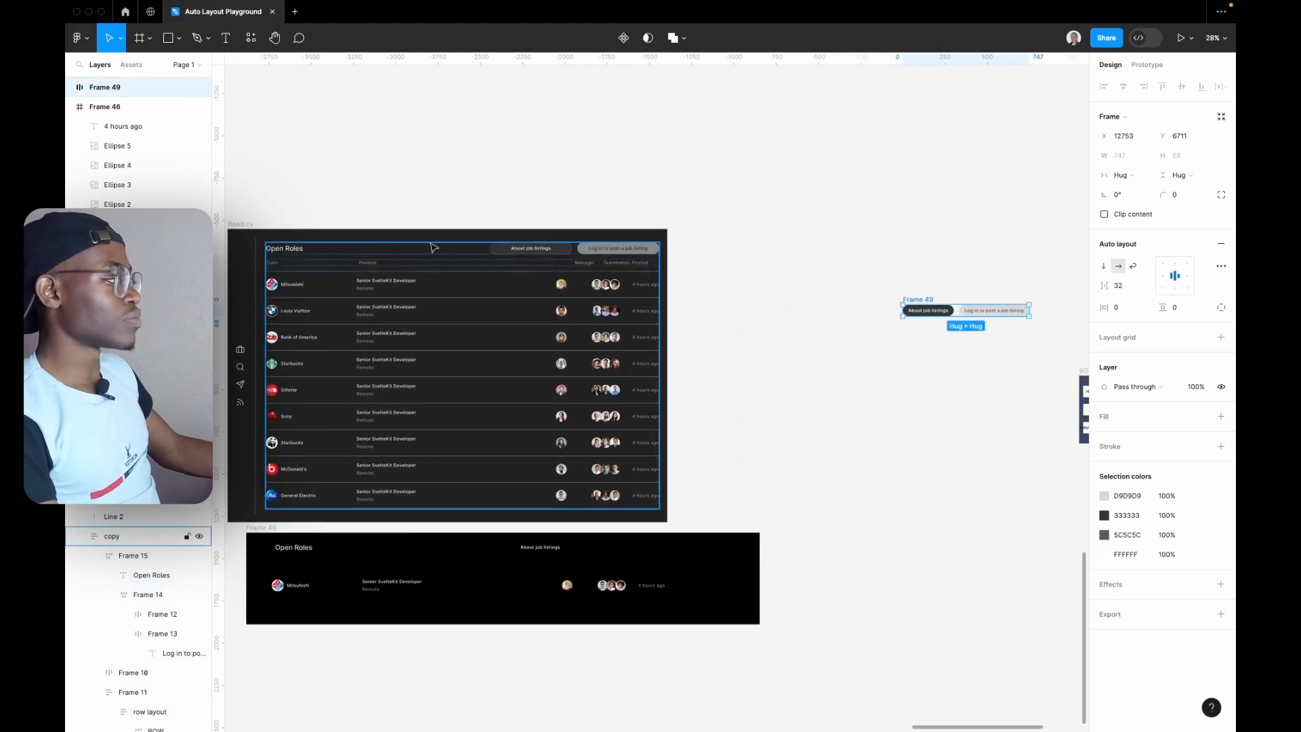
- Copy the Open Roles title from the original header to the canvas left of the button group and set it to auto width
click(285, 252)
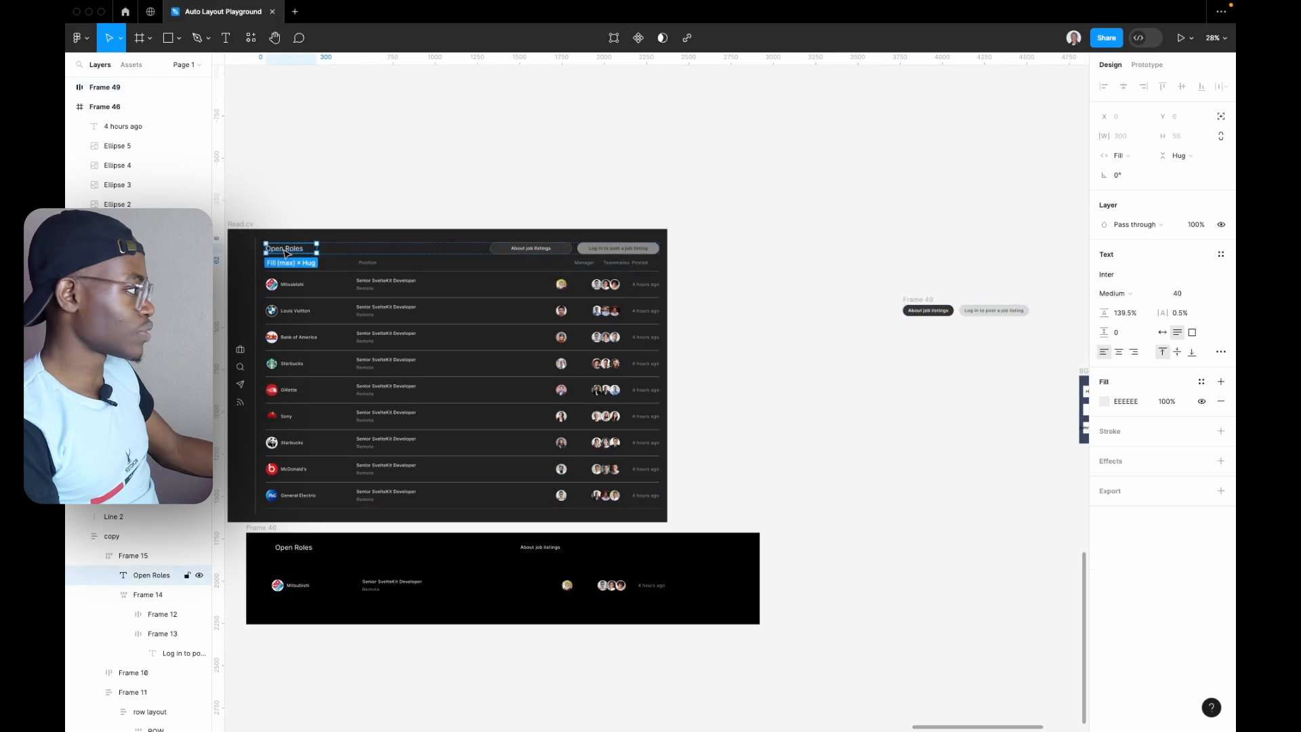
drag(294, 253, 762, 324)
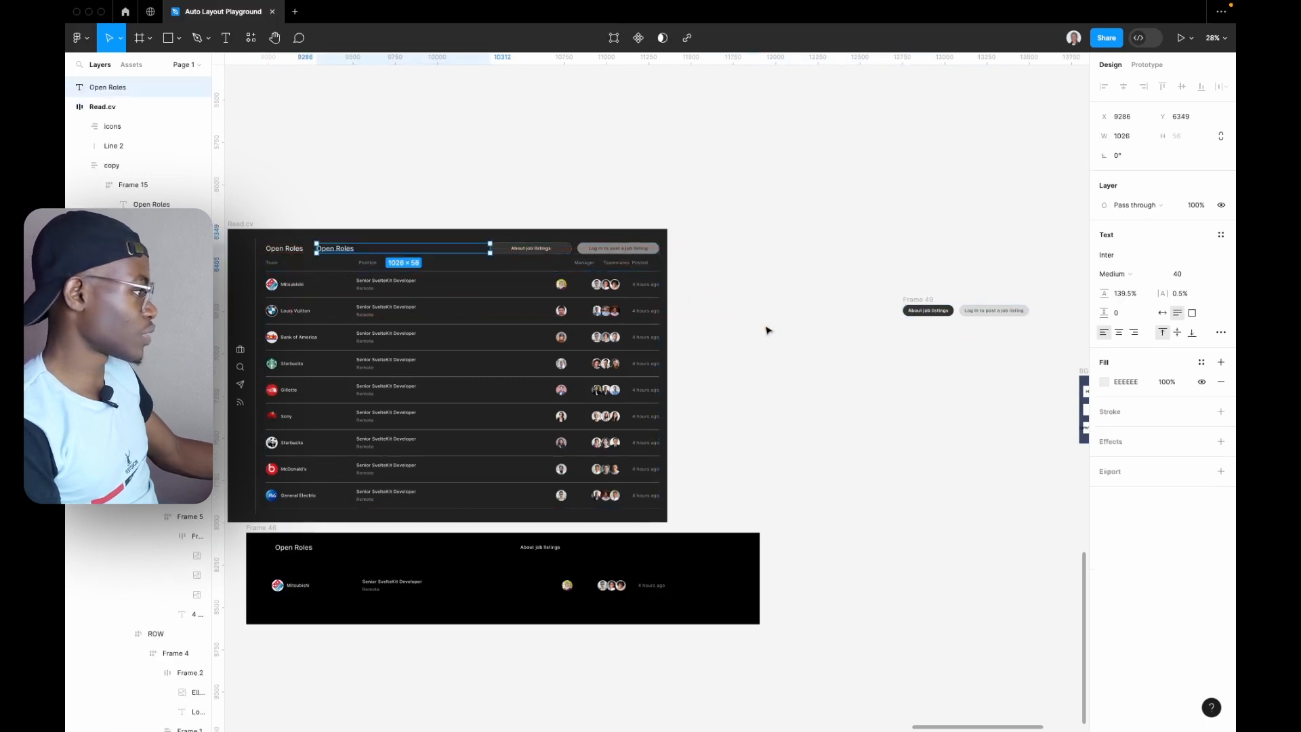
drag(709, 247, 817, 351)
double_click(328, 250)
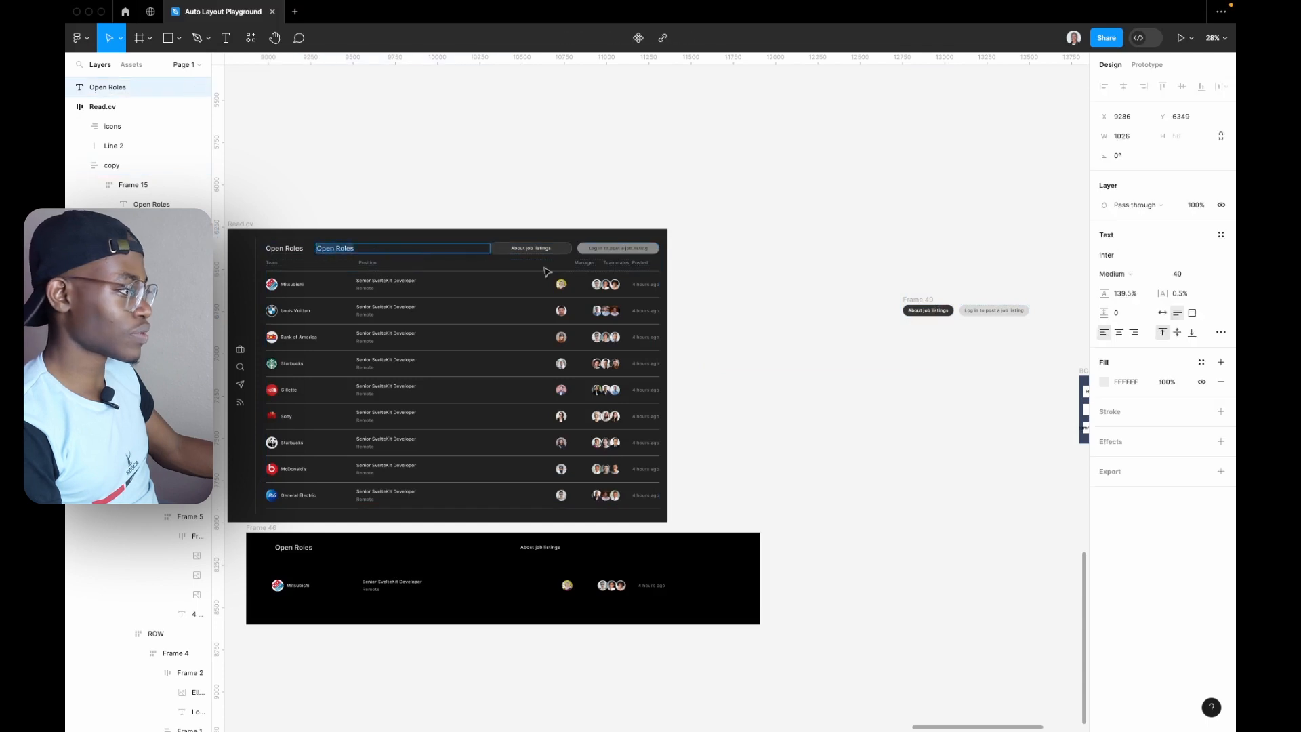
key(Escape)
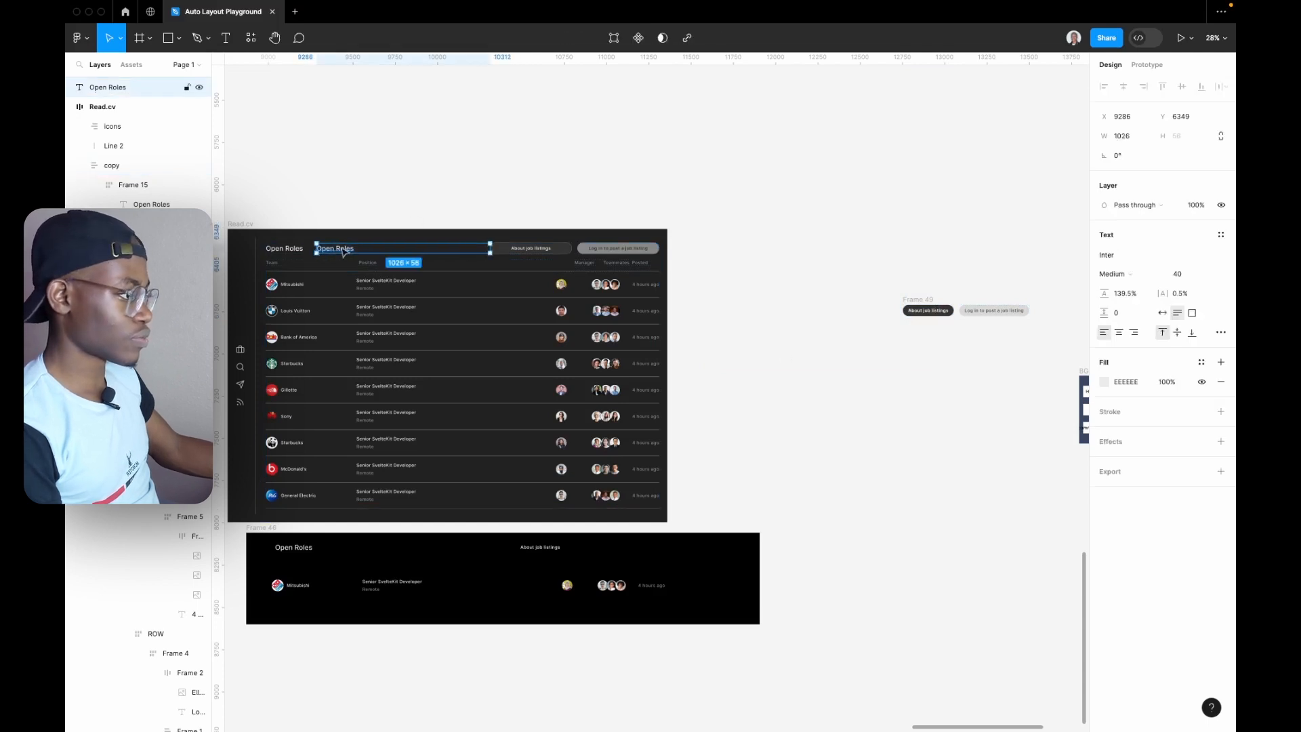
drag(342, 253, 762, 326)
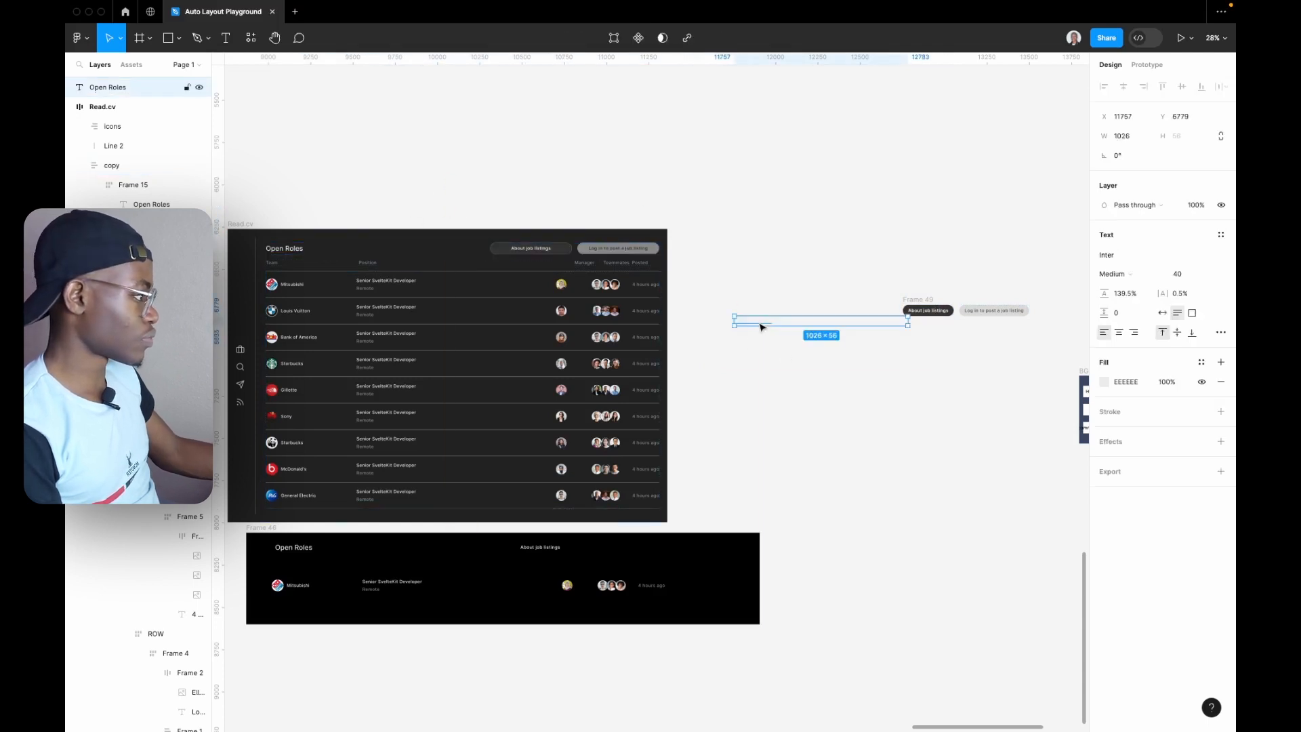
drag(709, 233, 815, 385)
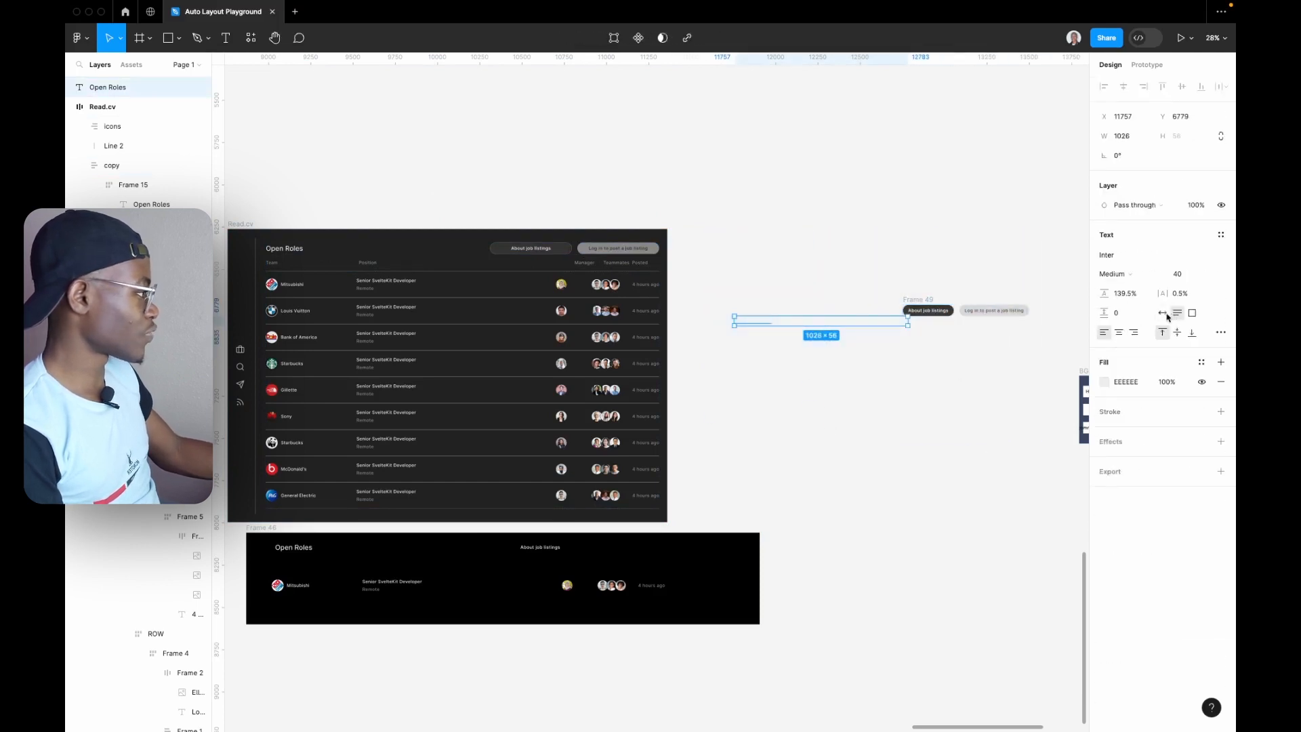
click(1166, 316)
- Wrap the copied Open Roles title and the button group in a horizontal auto layout with centered alignment
drag(724, 282, 1061, 357)
key(shift+a)
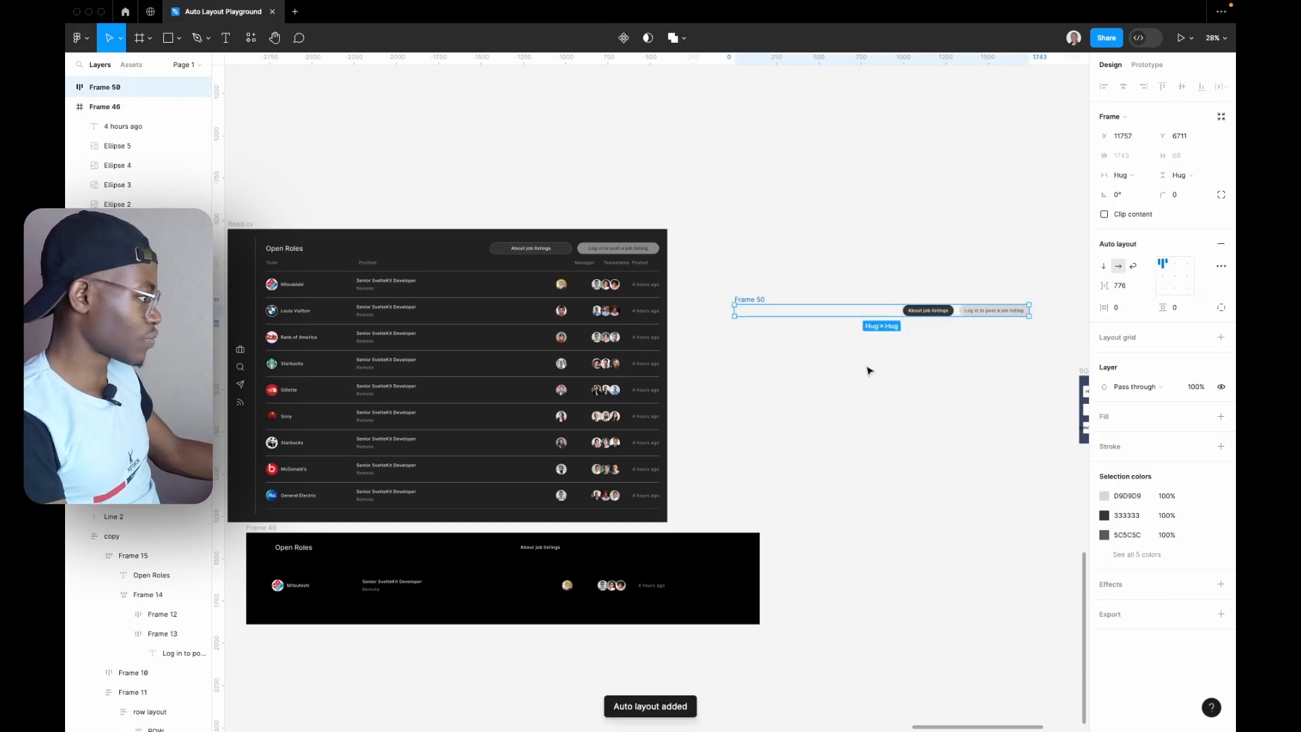
key(shift+2)
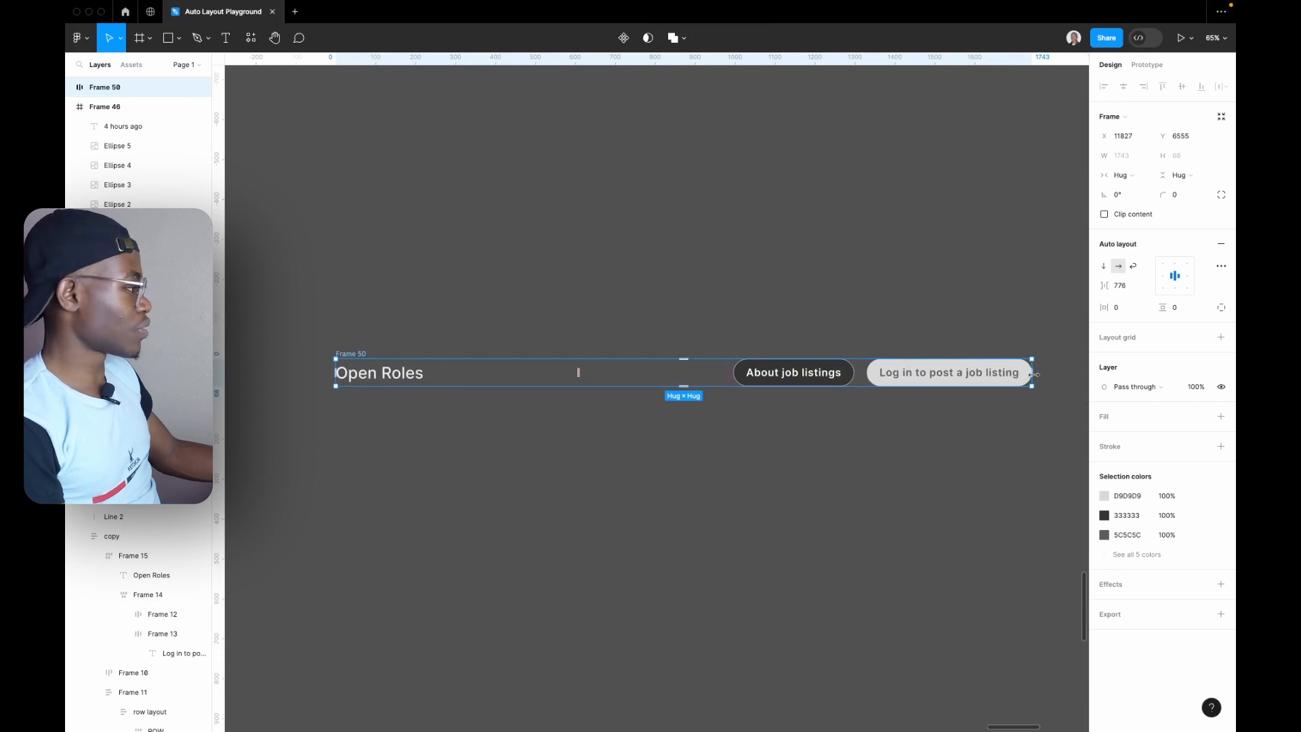
- Try narrowing the new header frame from its right edge, and undo the resize
drag(1037, 374, 755, 428)
key(super+z)
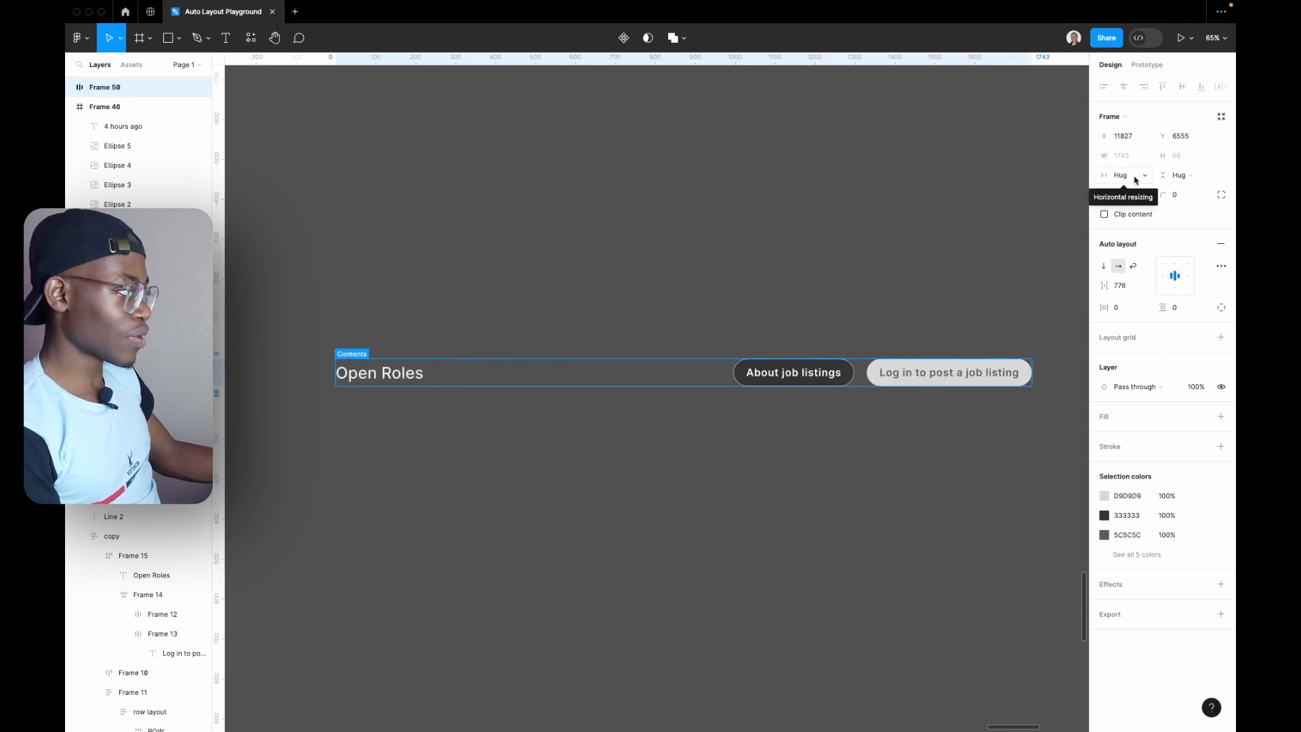
- Set the gap between the Open Roles title and button group to Auto, test narrowing the header frame, and undo the resize
click(1148, 288)
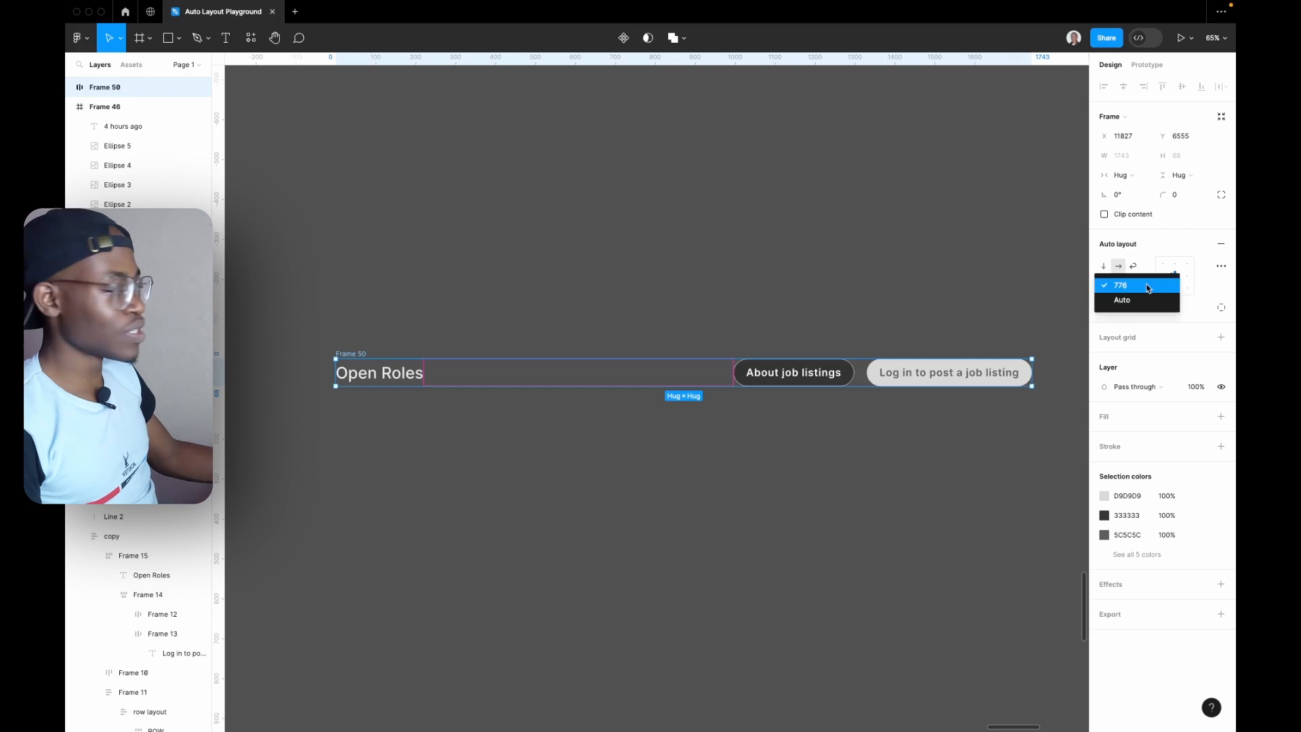
click(1147, 300)
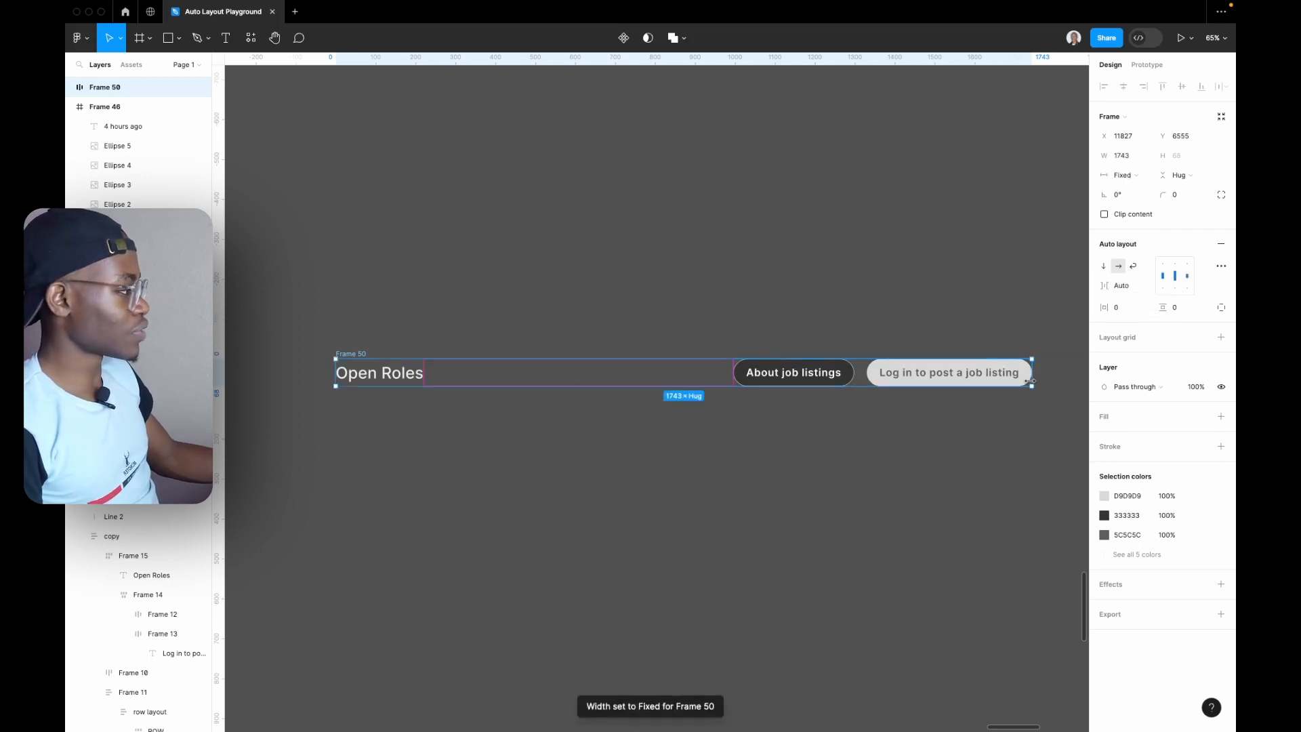
drag(1030, 381, 720, 419)
key(super+z)
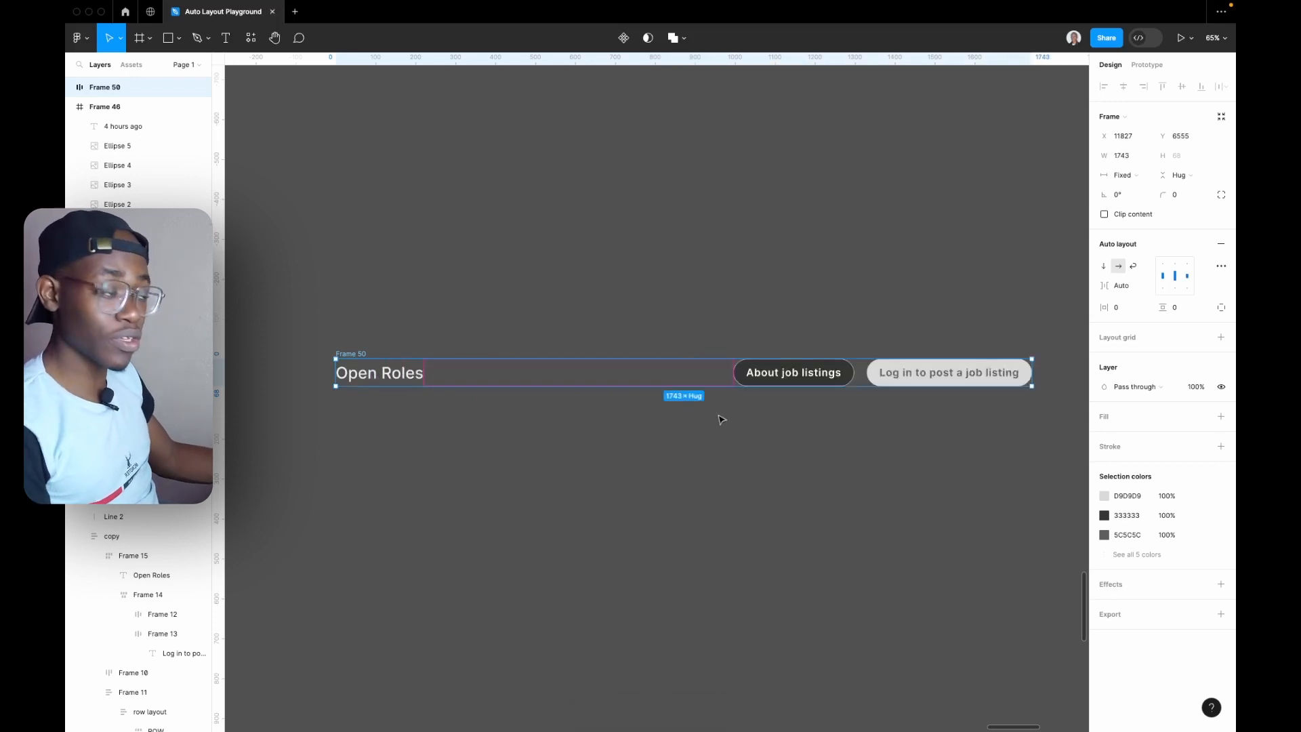
click(688, 287)
click(642, 373)
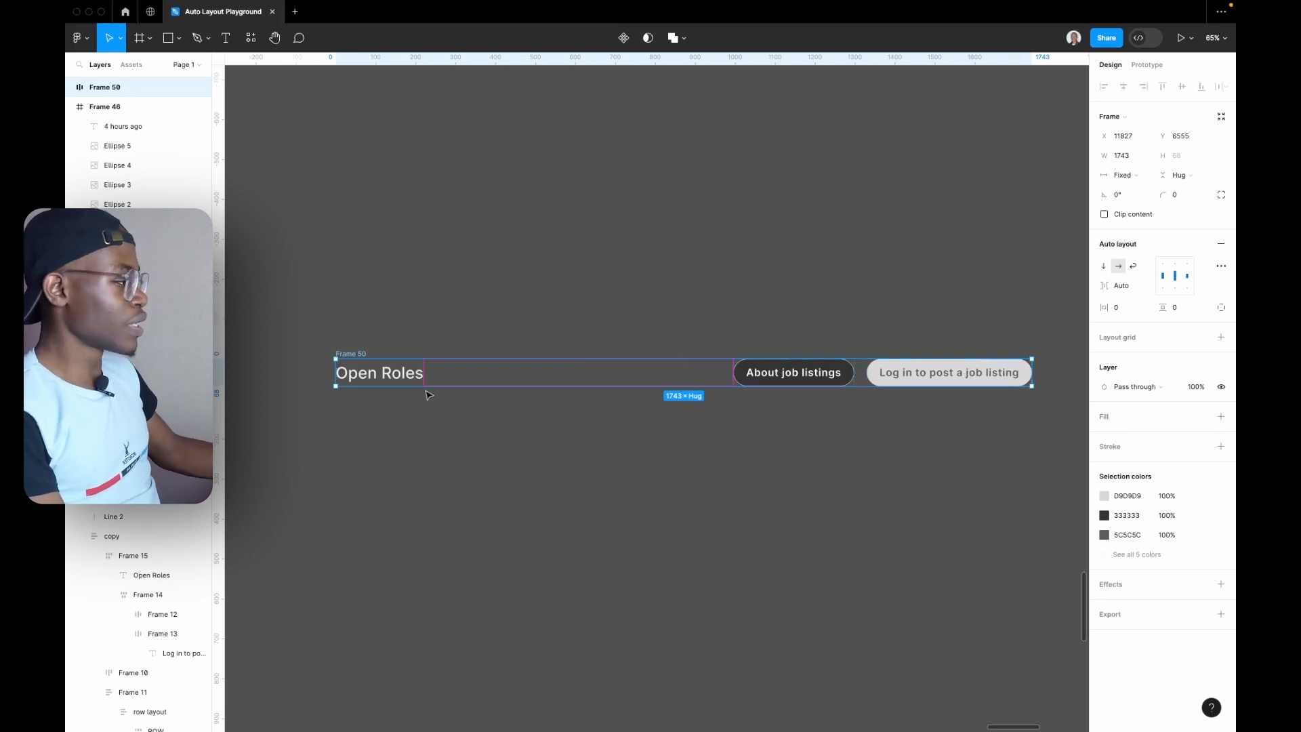
- Give the two-button group inside the new header a maximum width of 747
click(912, 385)
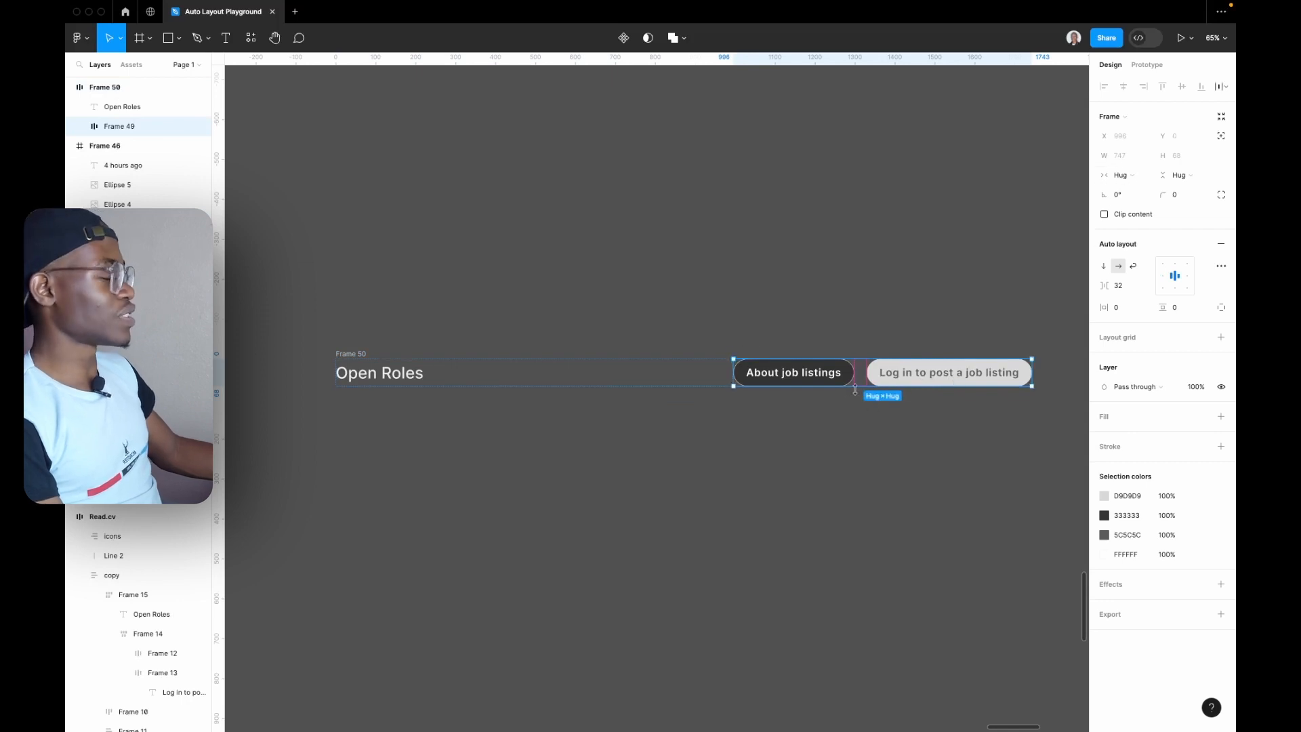
drag(1096, 292, 1038, 285)
key(ctrl+z)
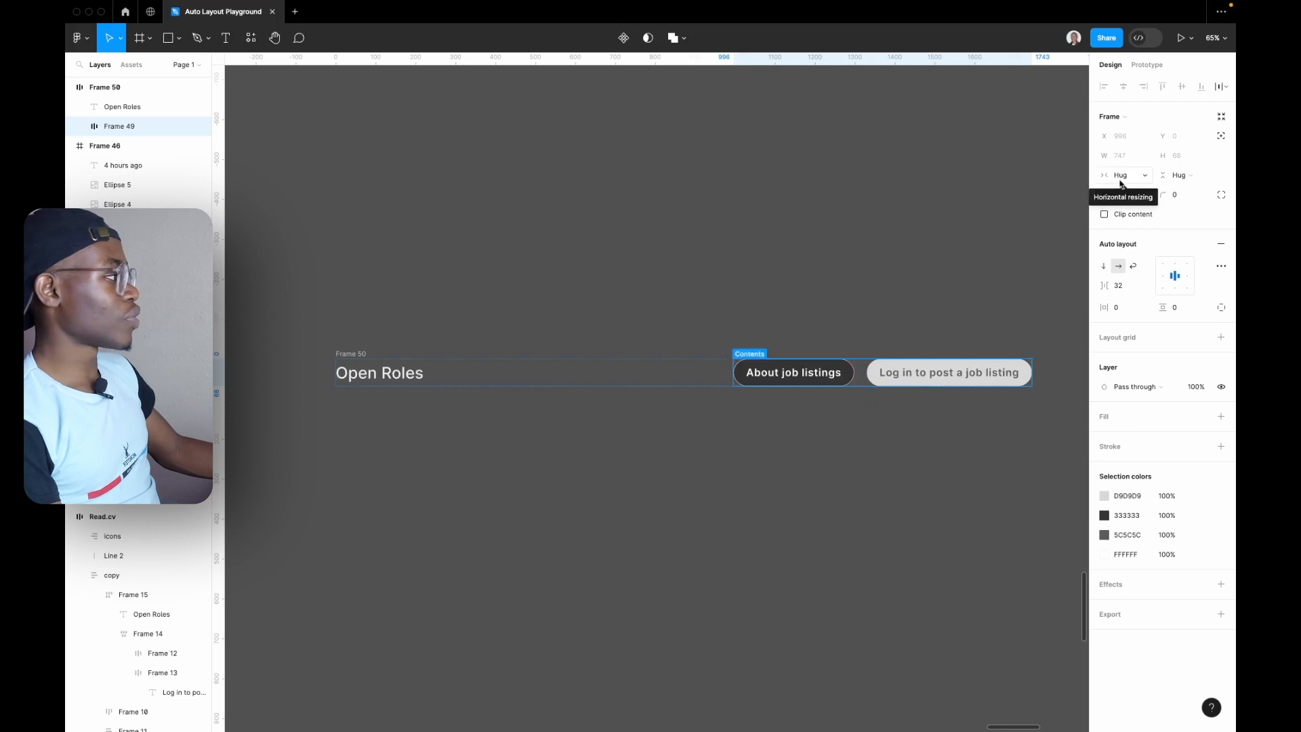
click(1146, 157)
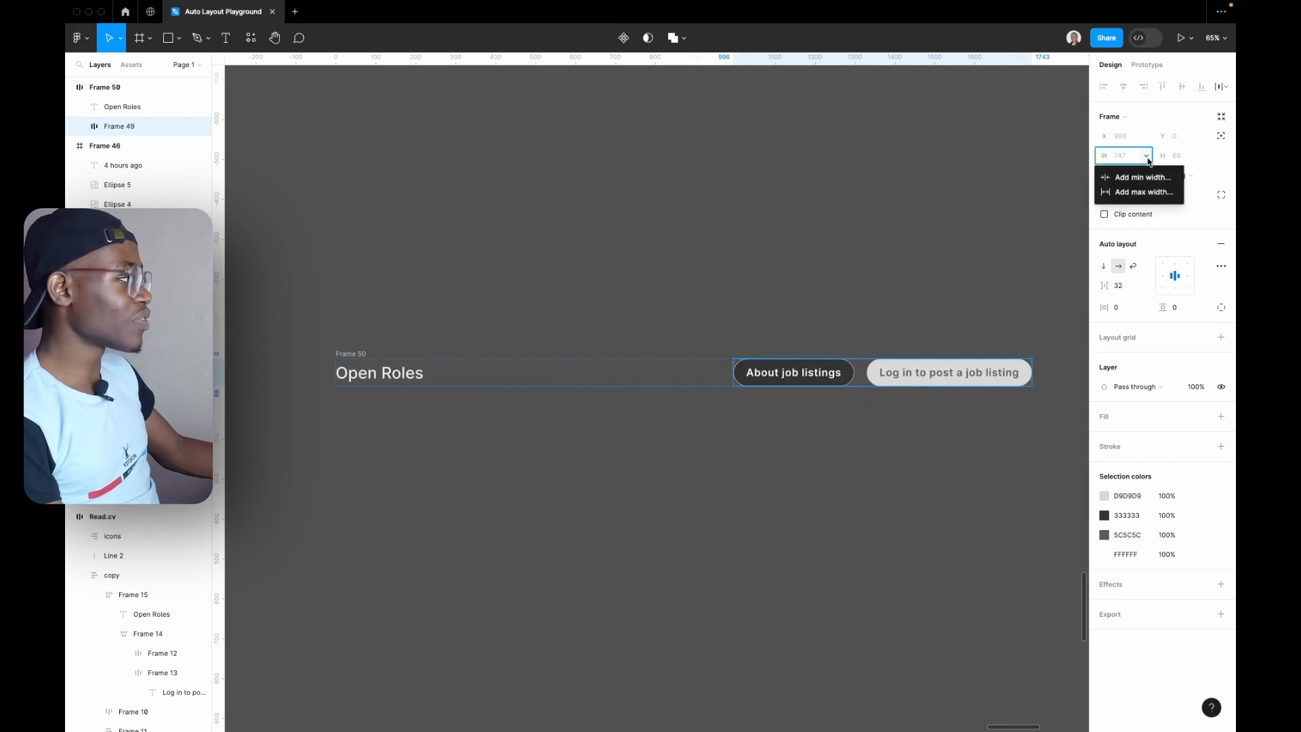
click(1150, 193)
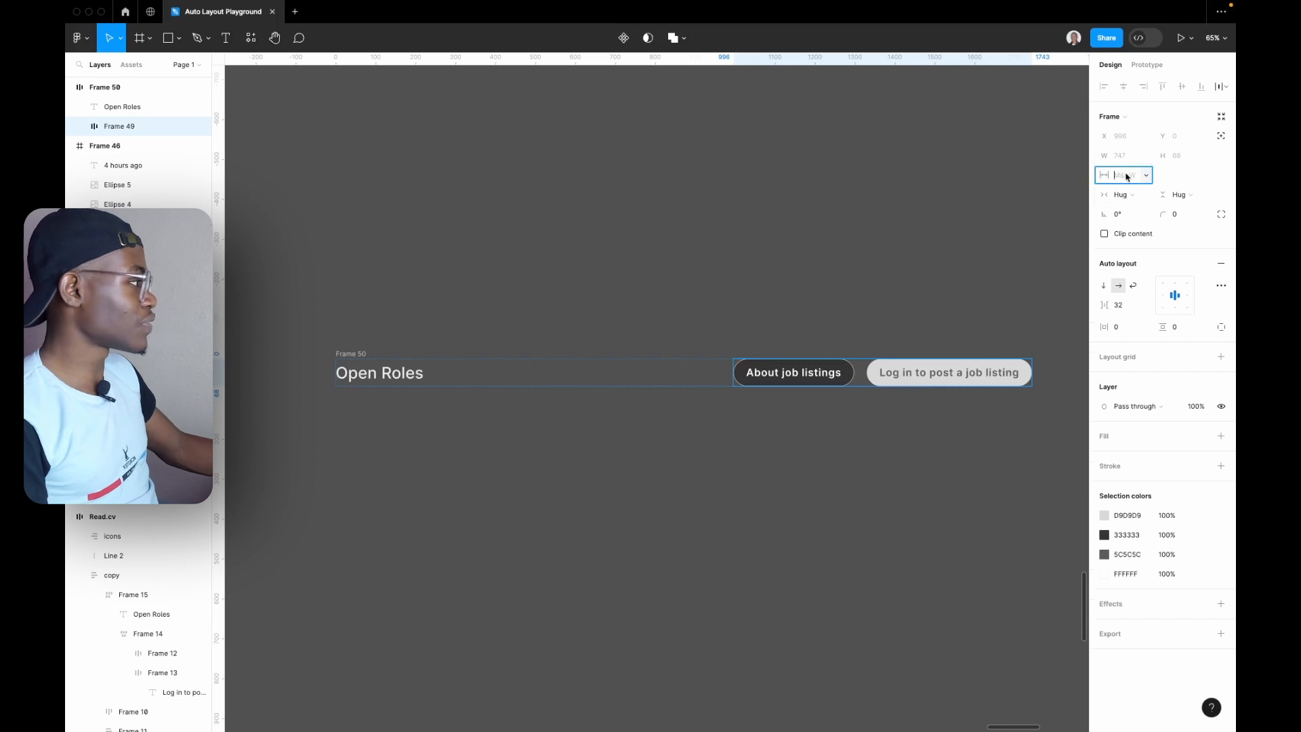
text(747)
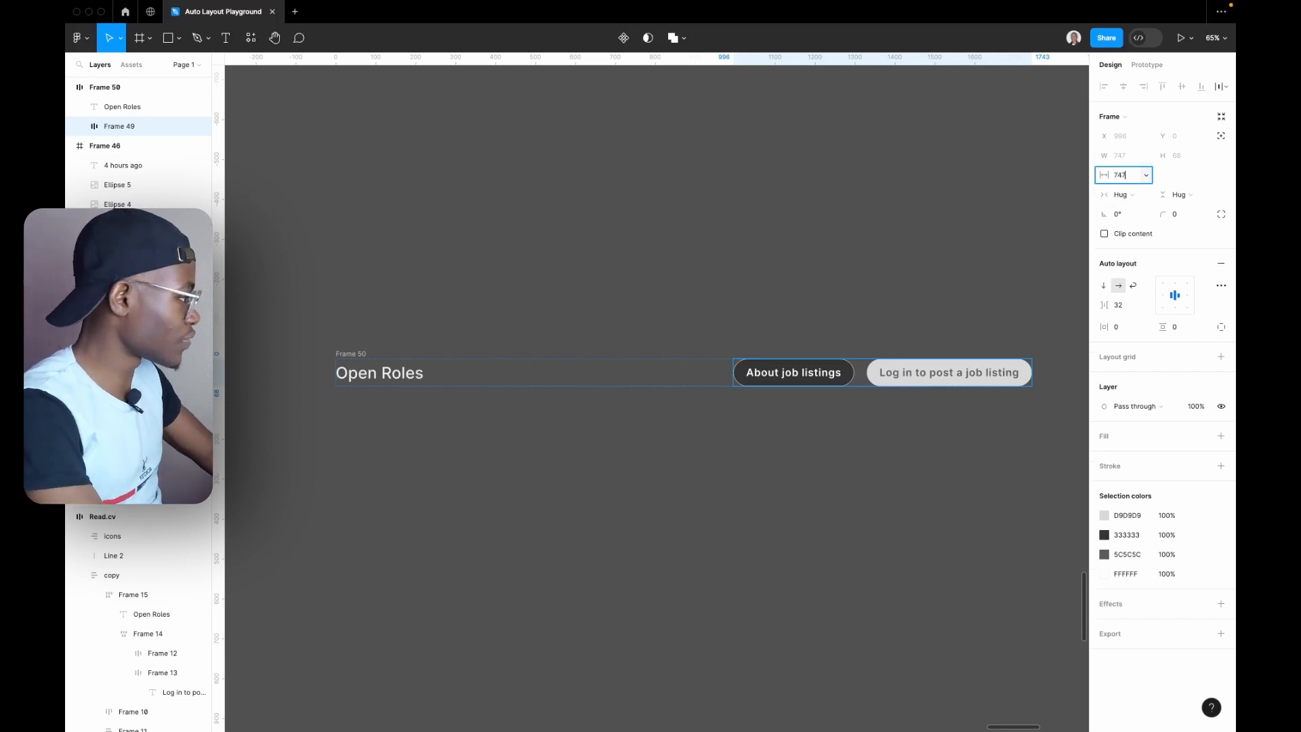
key(Return)
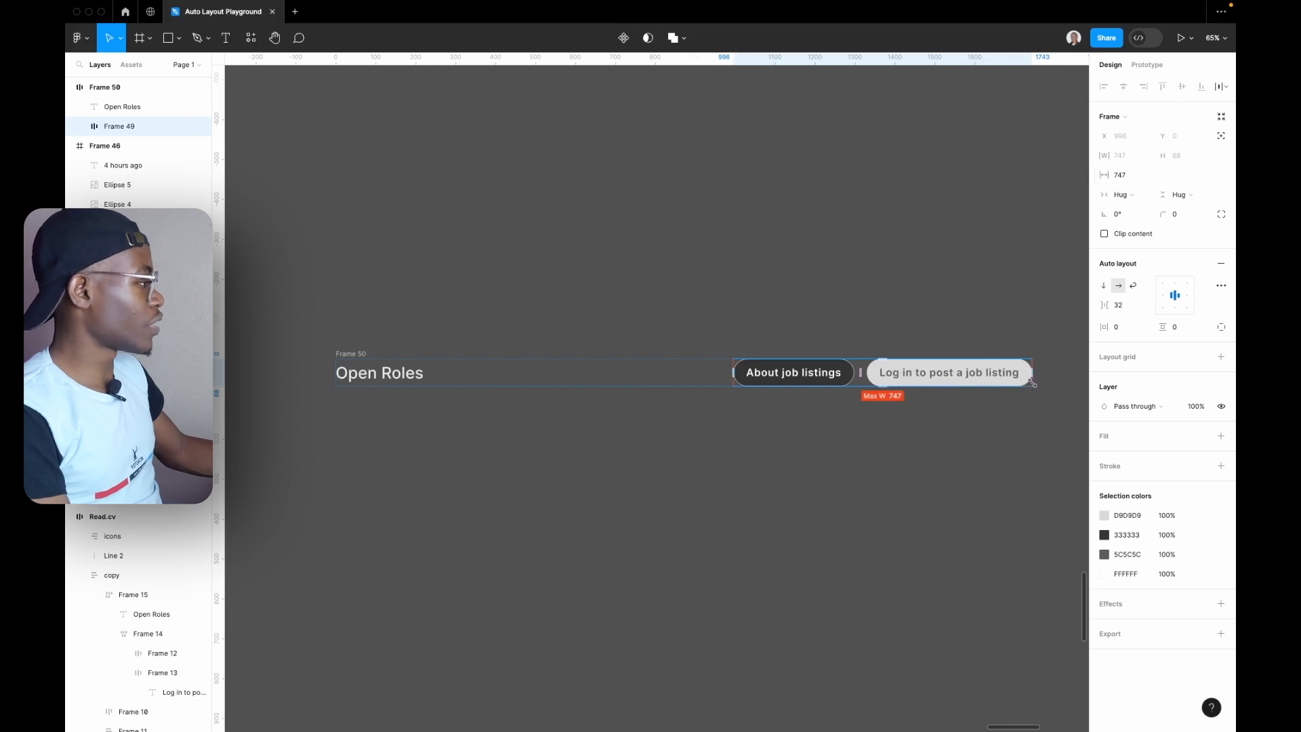
- Switch the button group's auto layout to Wrap and set the vertical gap between rows to 16
click(1131, 288)
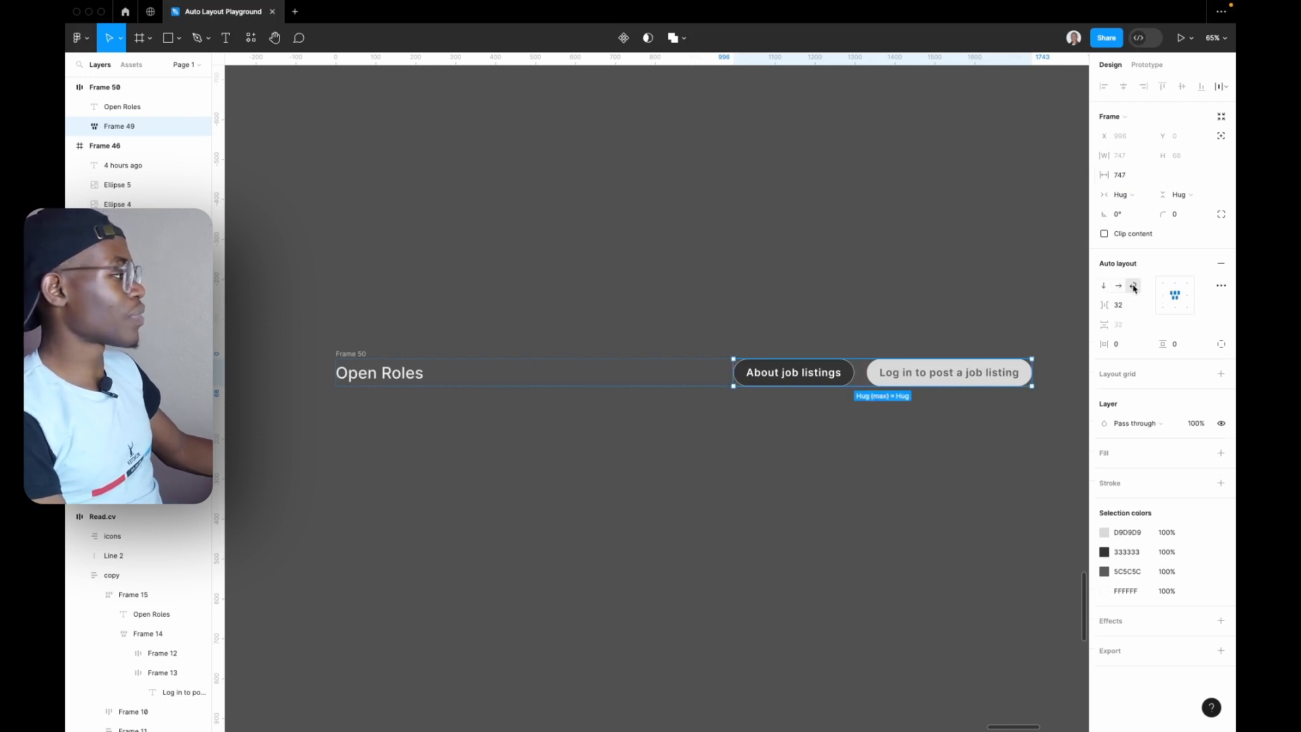
click(1128, 329)
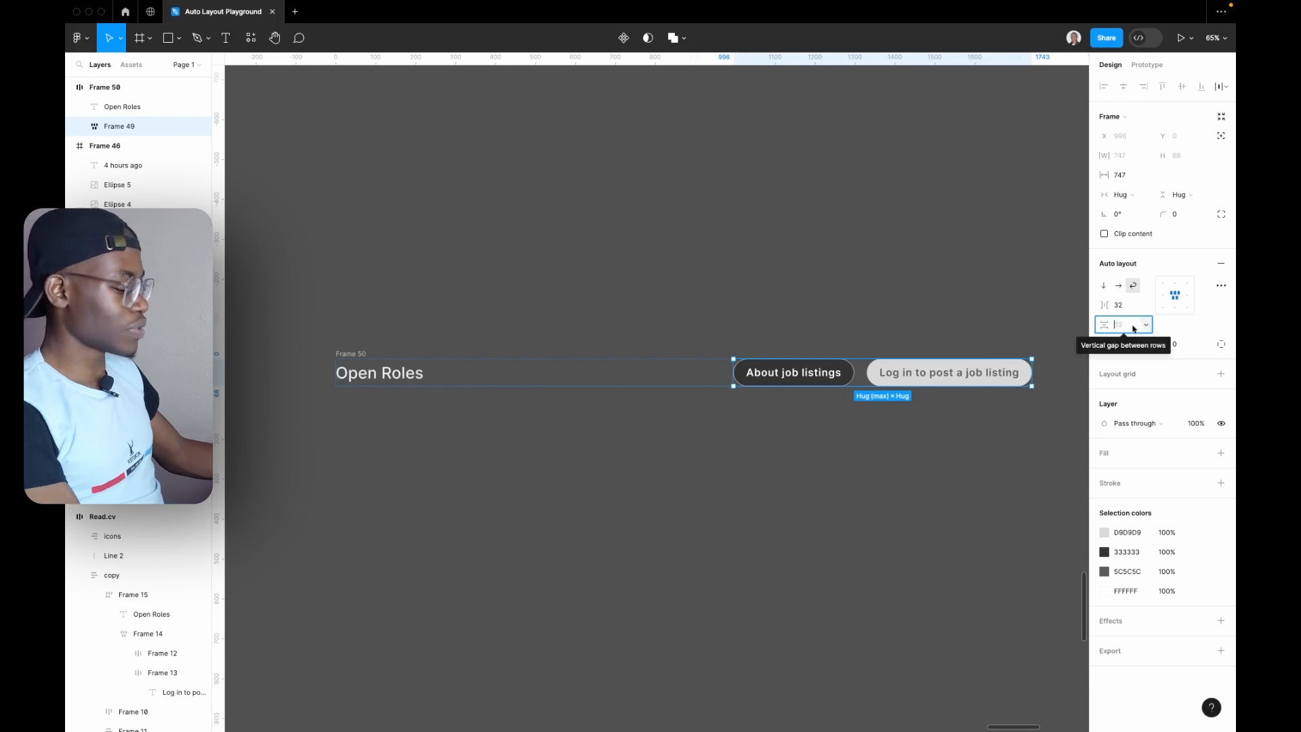
text(16)
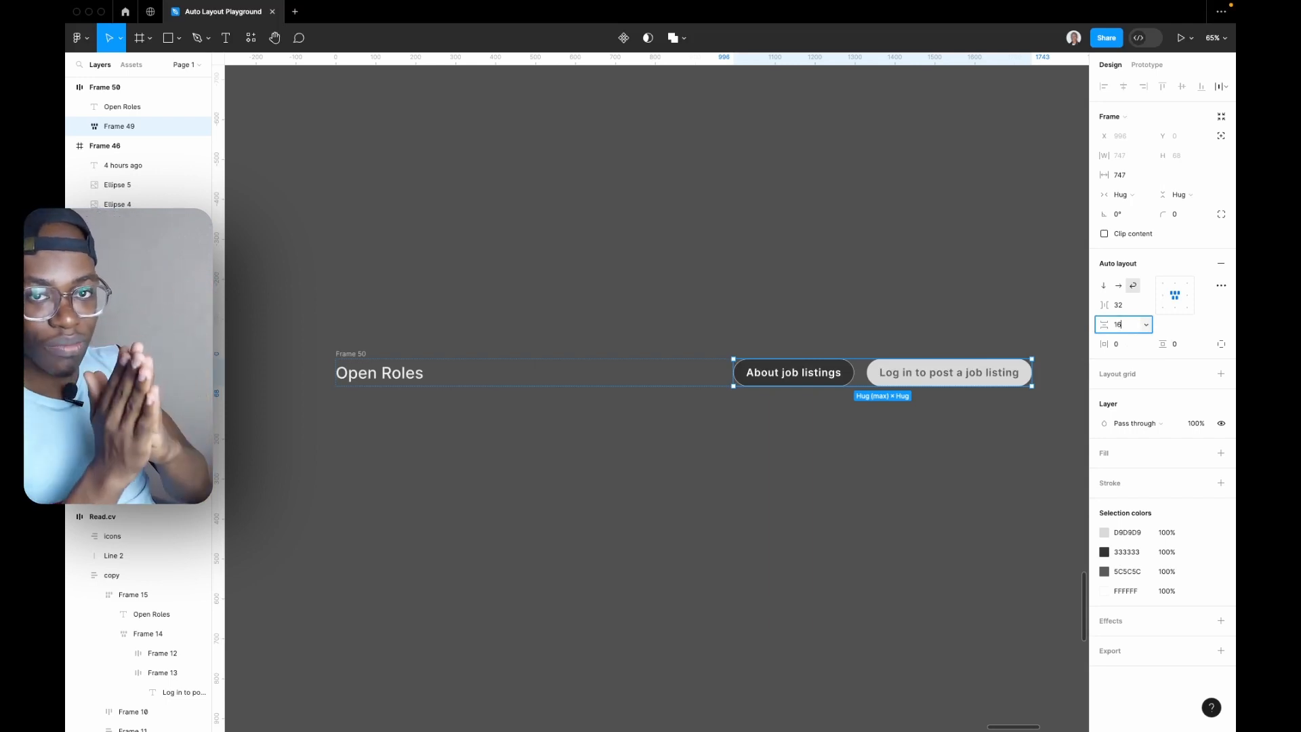
click(1119, 285)
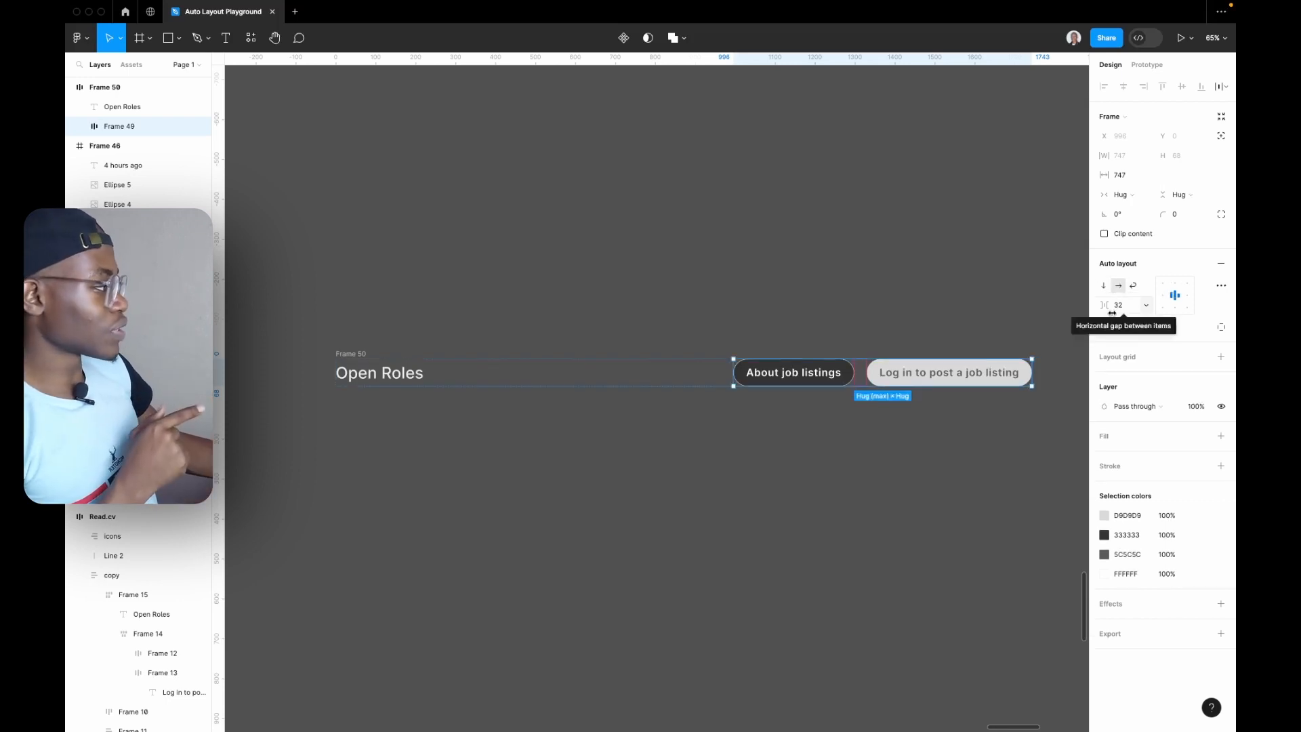
click(1133, 286)
click(1125, 325)
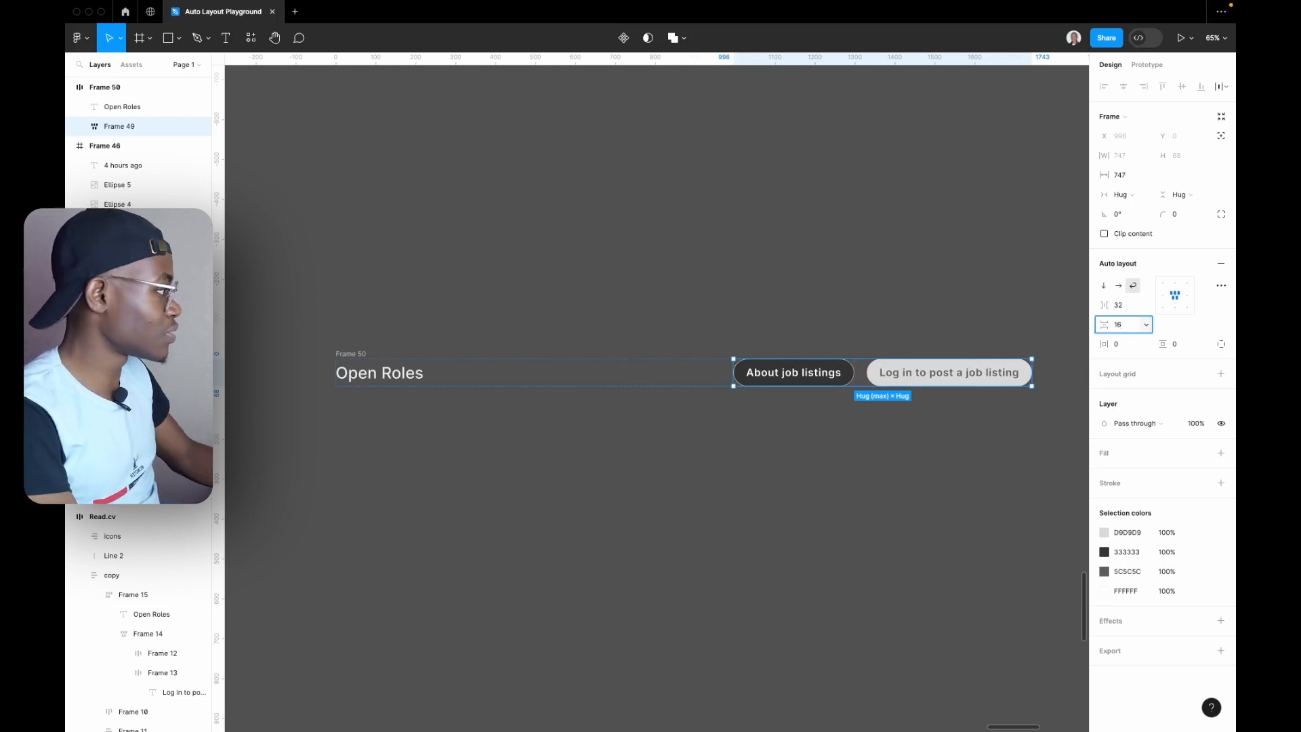
key(Return)
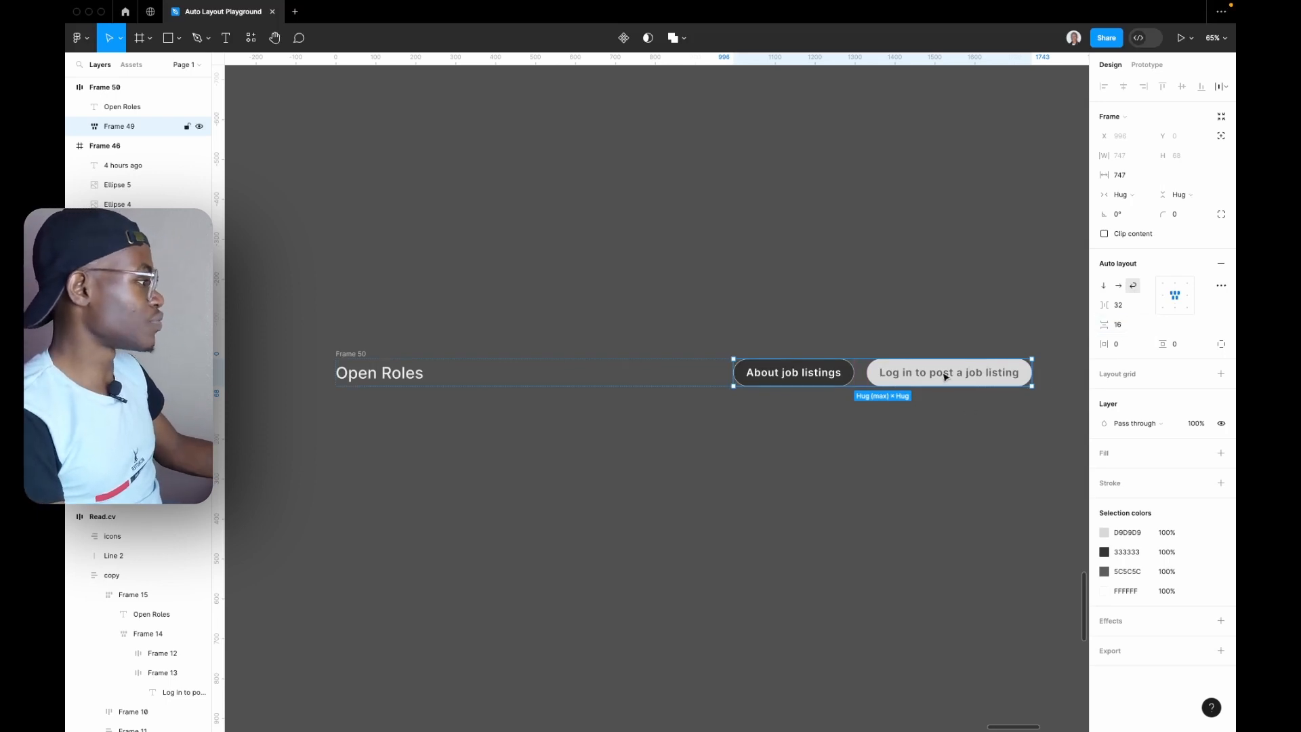
- Give the button group a minimum width of 300 and test its wrapping by narrowing it to 300 and widening it to 747
drag(732, 380, 717, 427)
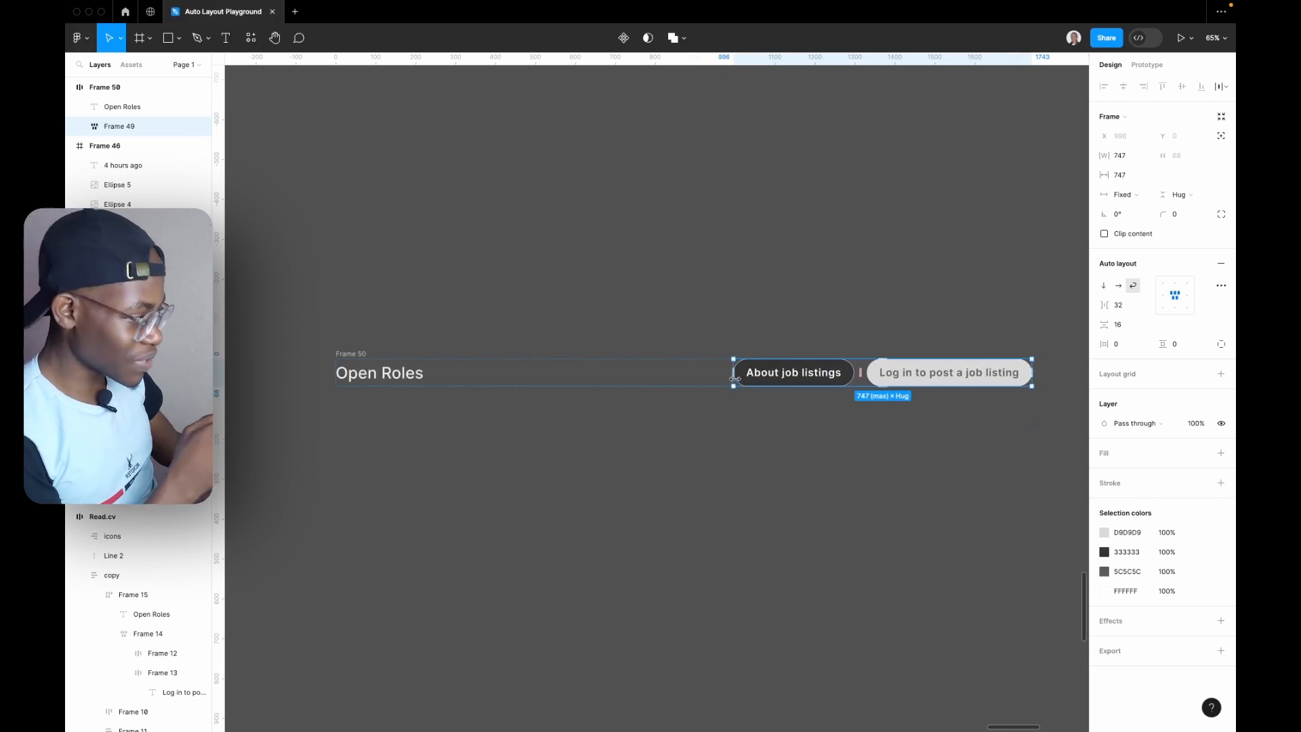
drag(724, 385, 673, 411)
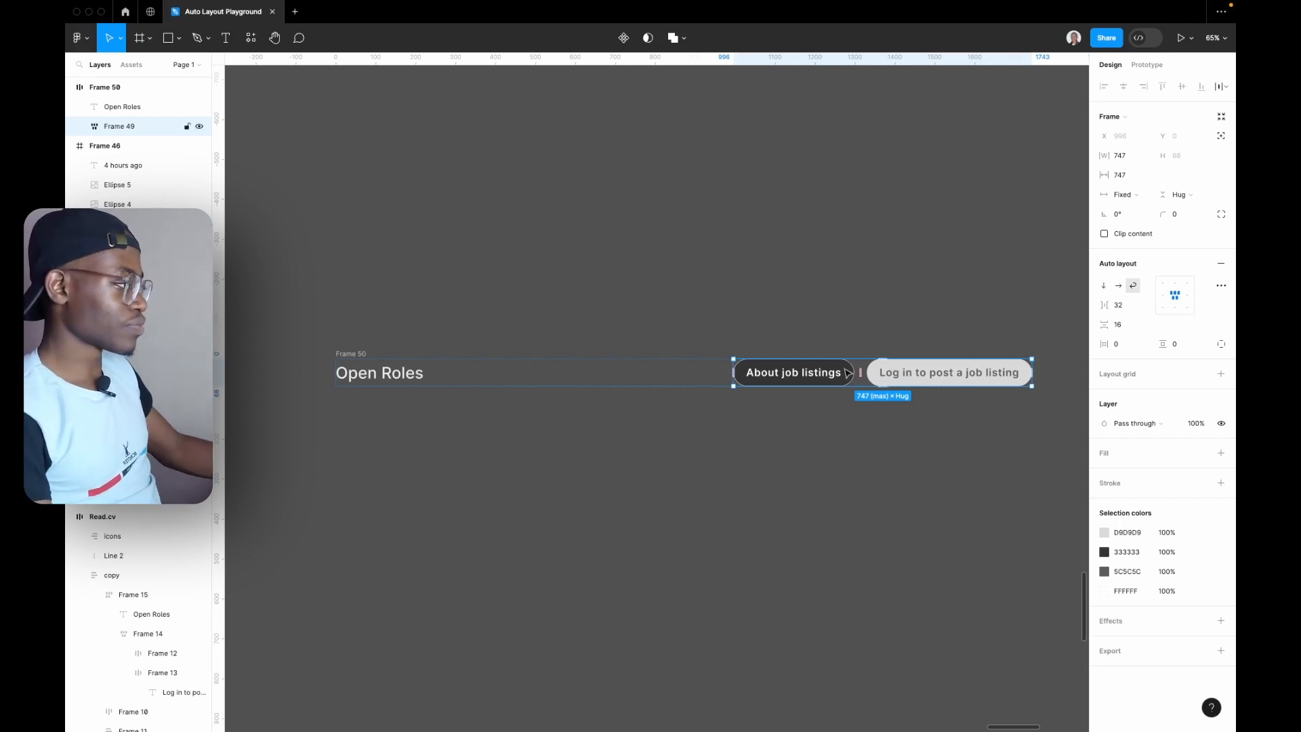
click(1147, 156)
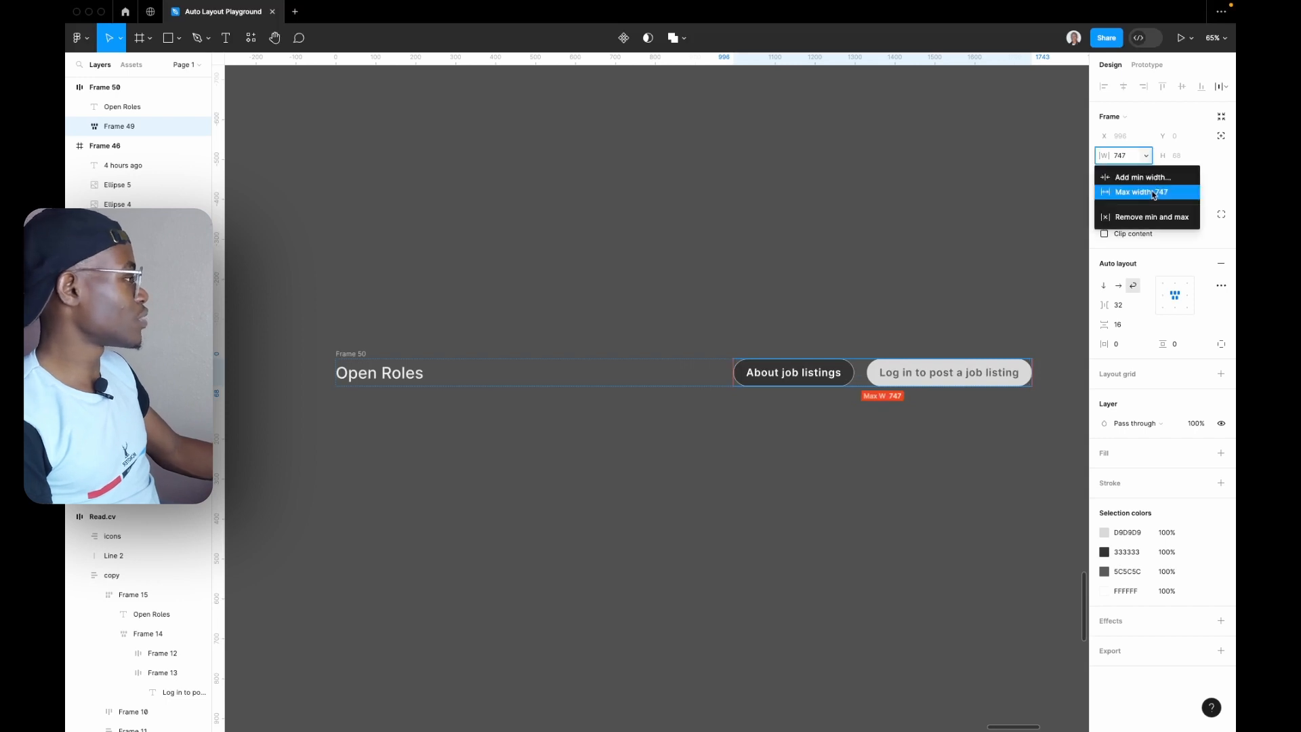
click(1151, 176)
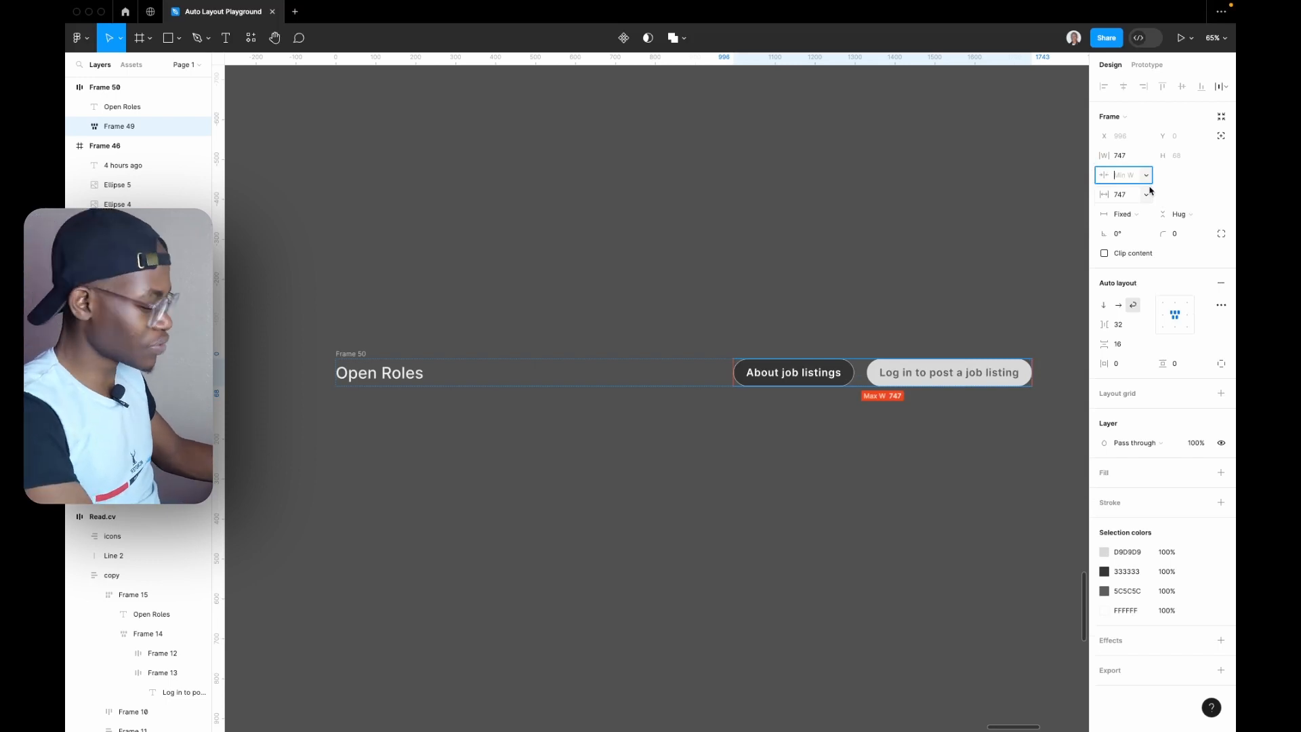
text(300)
key(Return)
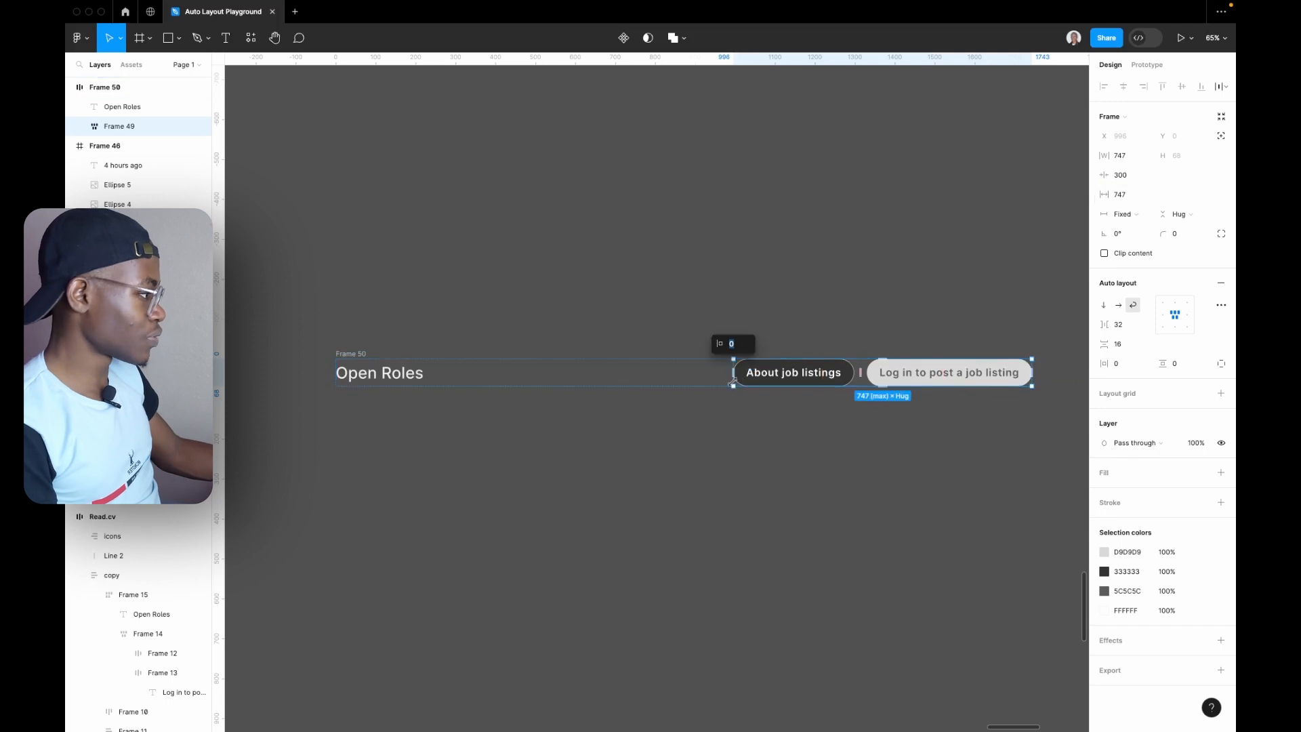
drag(731, 380, 971, 411)
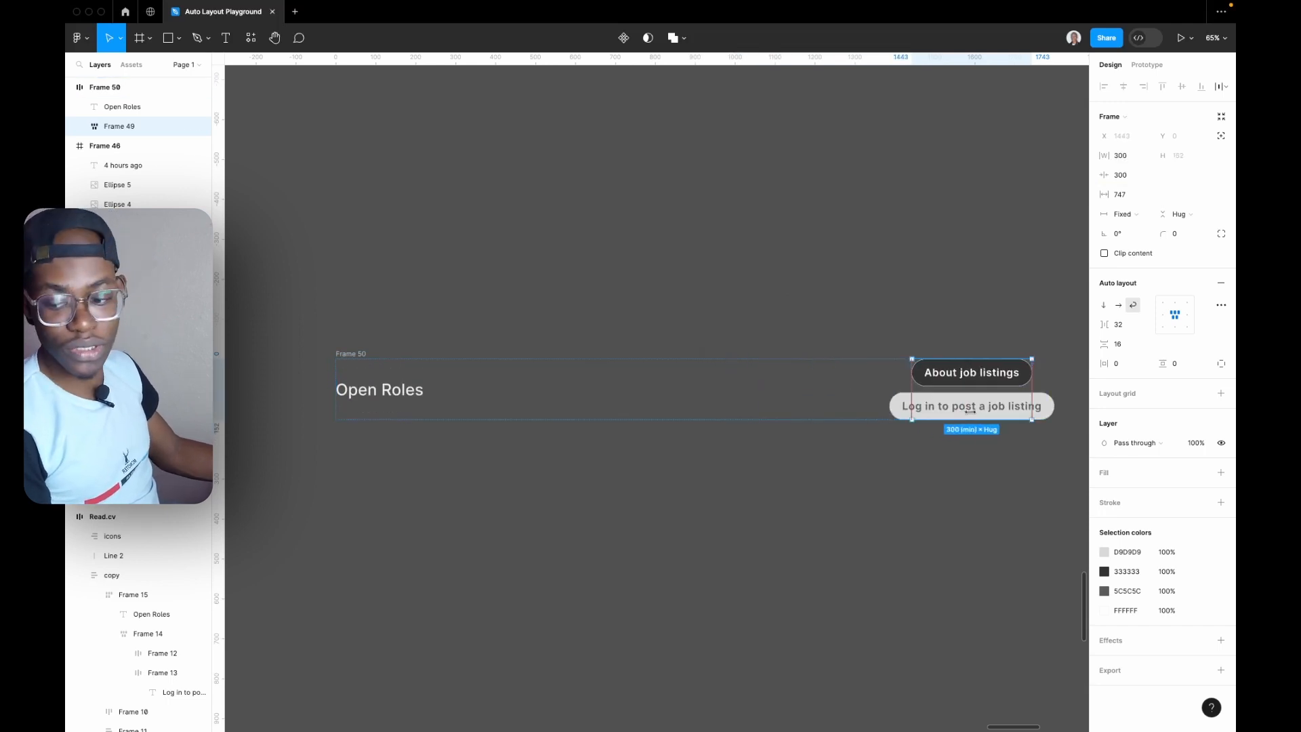
drag(969, 412, 593, 386)
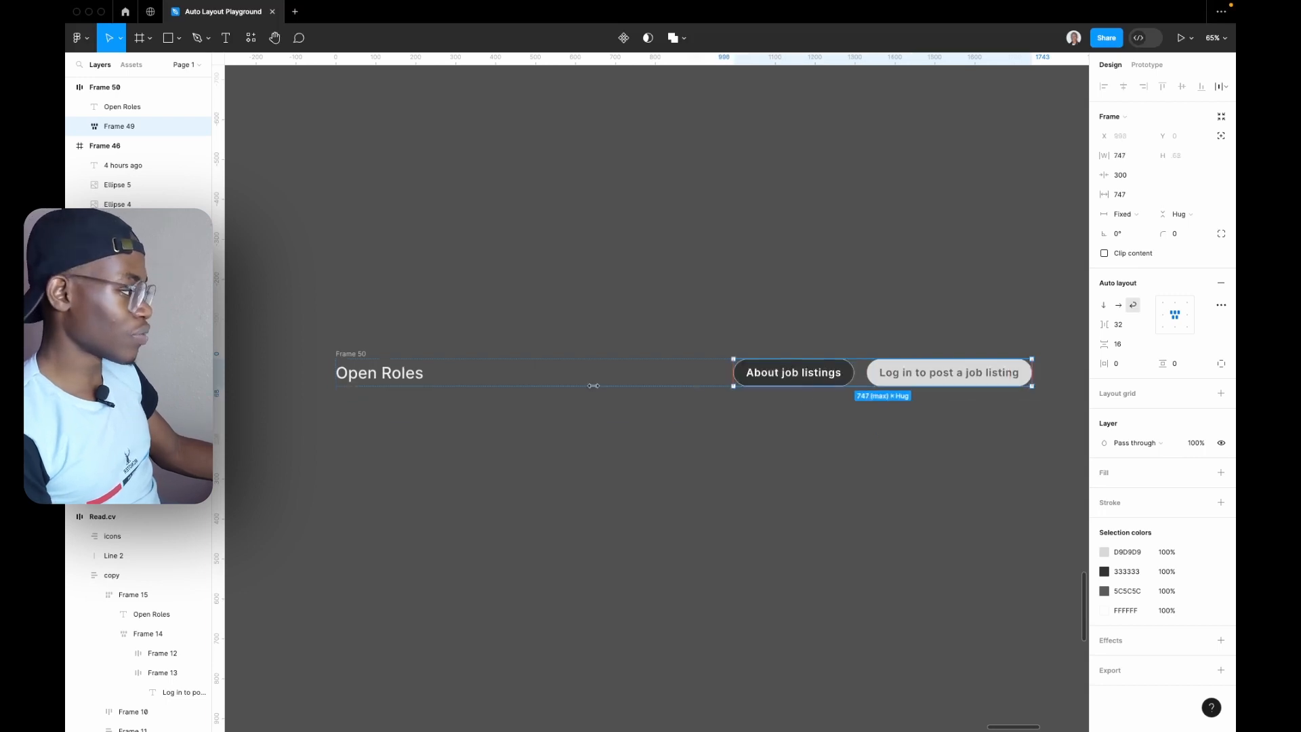
- Set the button group's minimum width to 400 and test its wrapping by narrowing it to 400 and widening it to 747
click(1122, 175)
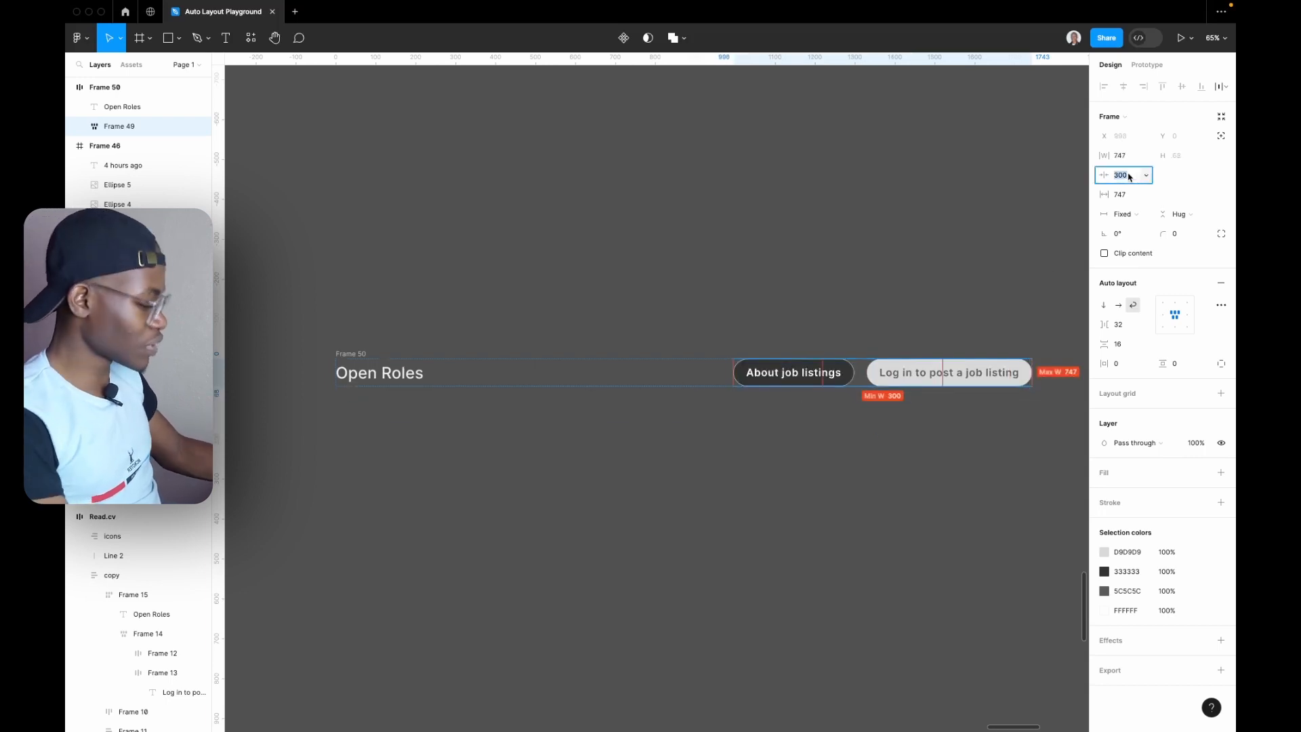
text(400)
key(Return)
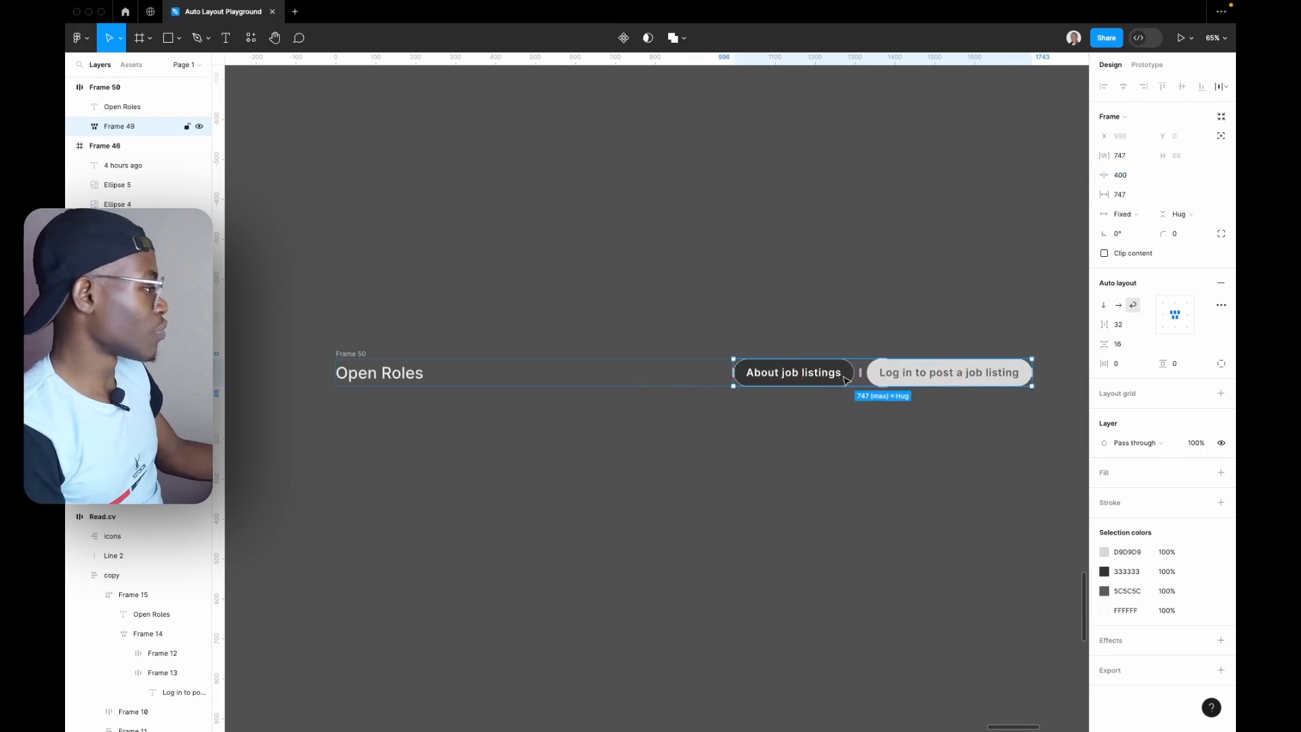
drag(732, 381, 905, 394)
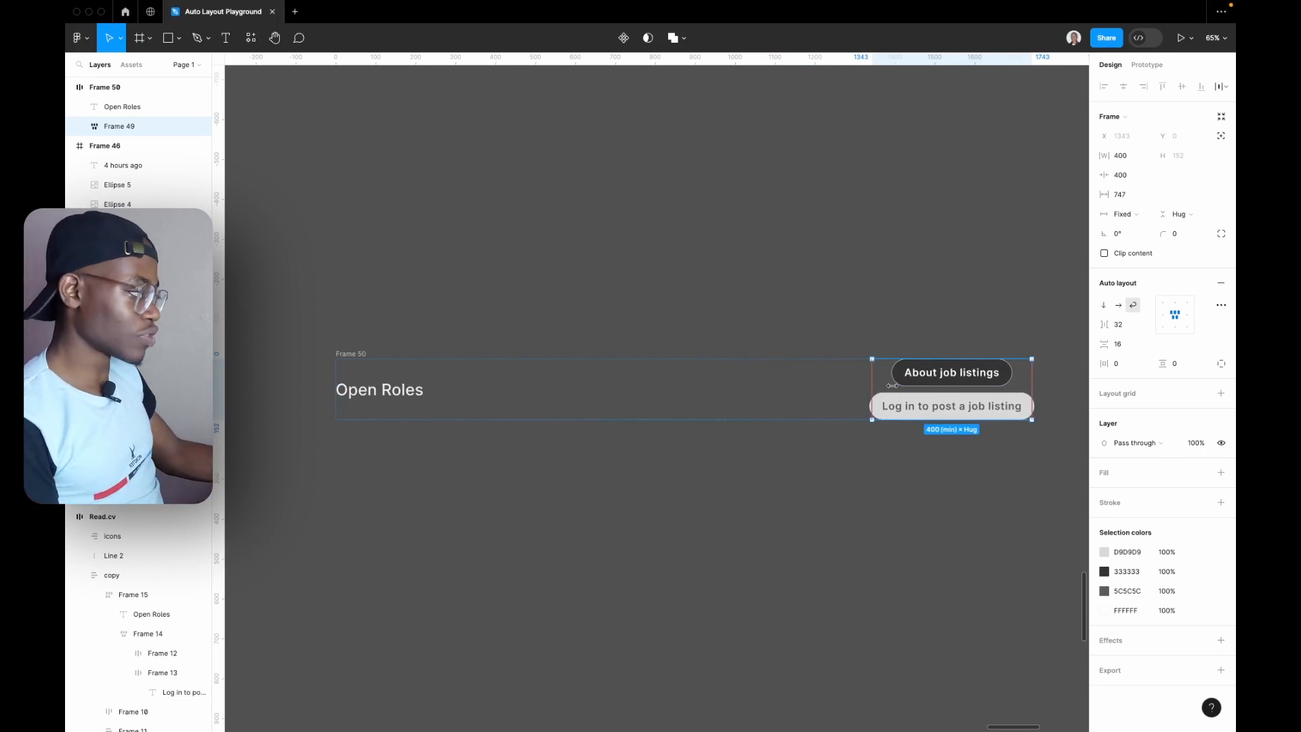
drag(936, 404, 567, 397)
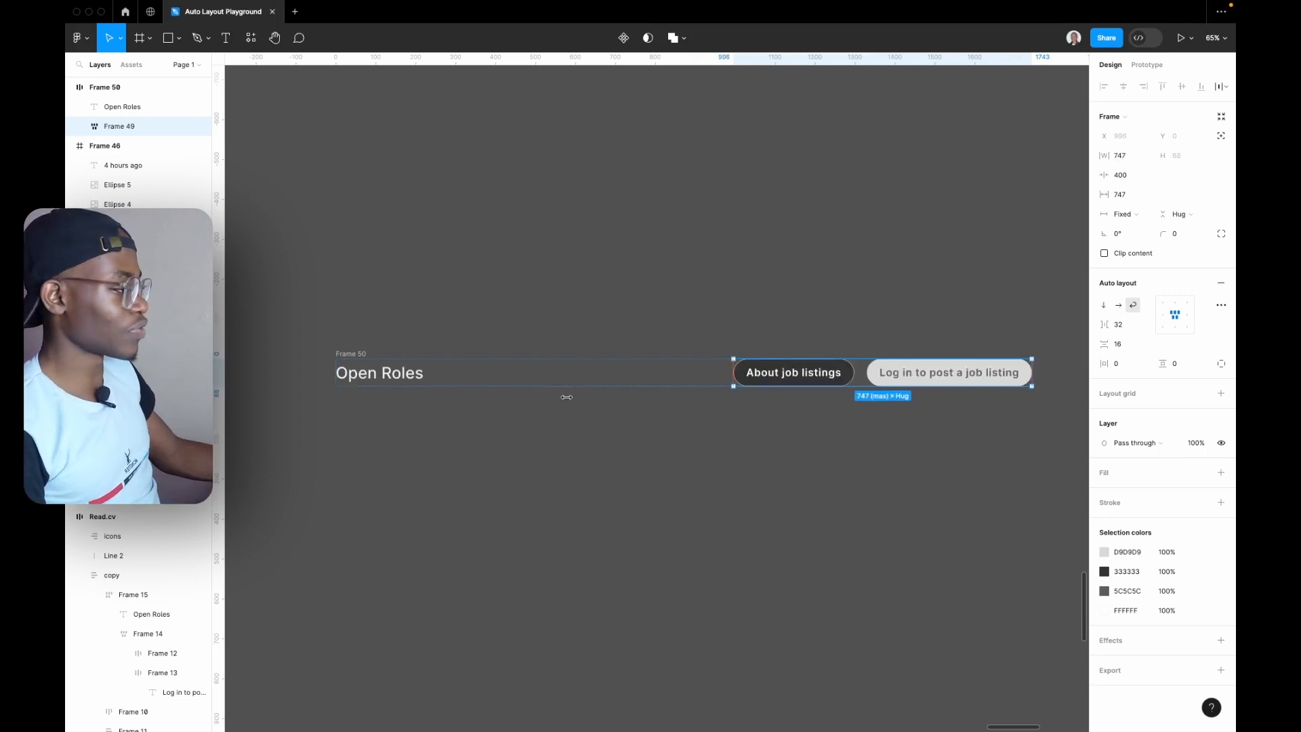
- Try widening the original Open Roles header in the Read.cv frame to about 2373, and restore its horizontal resizing to Fill
click(792, 378)
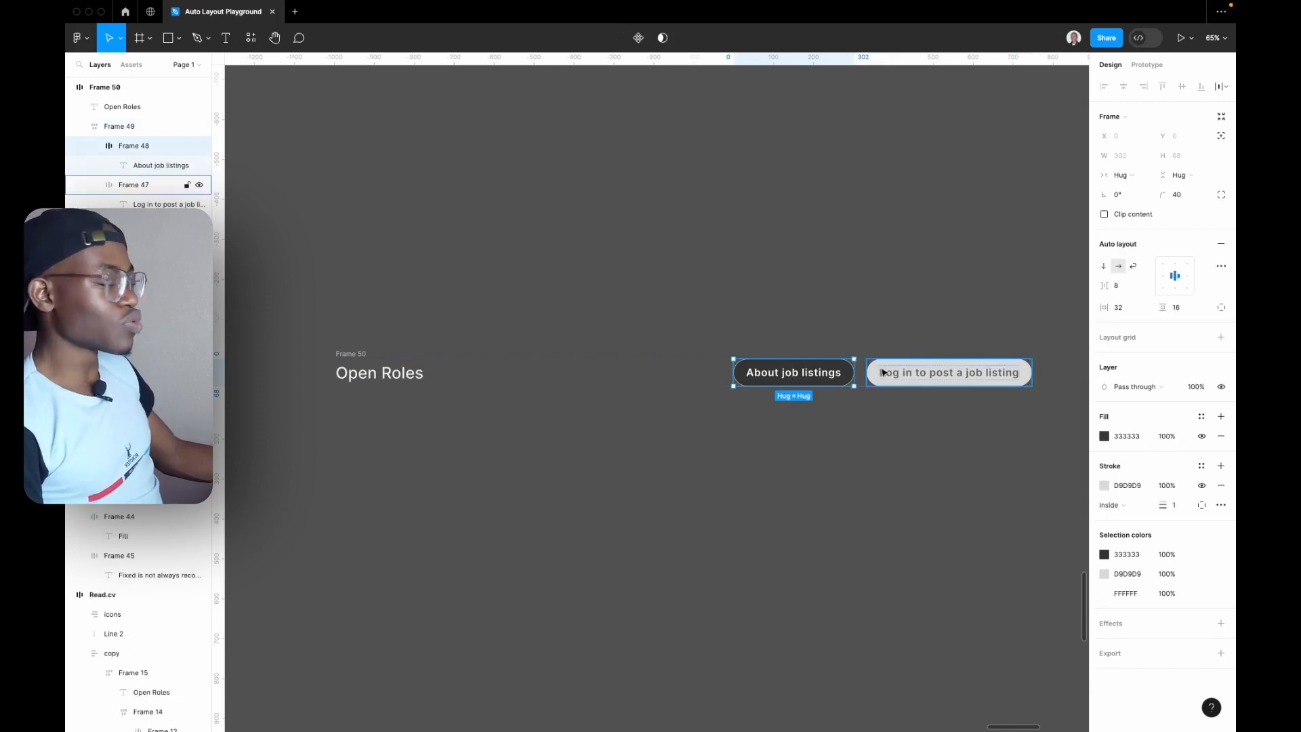
scroll(663, 386, down, 5)
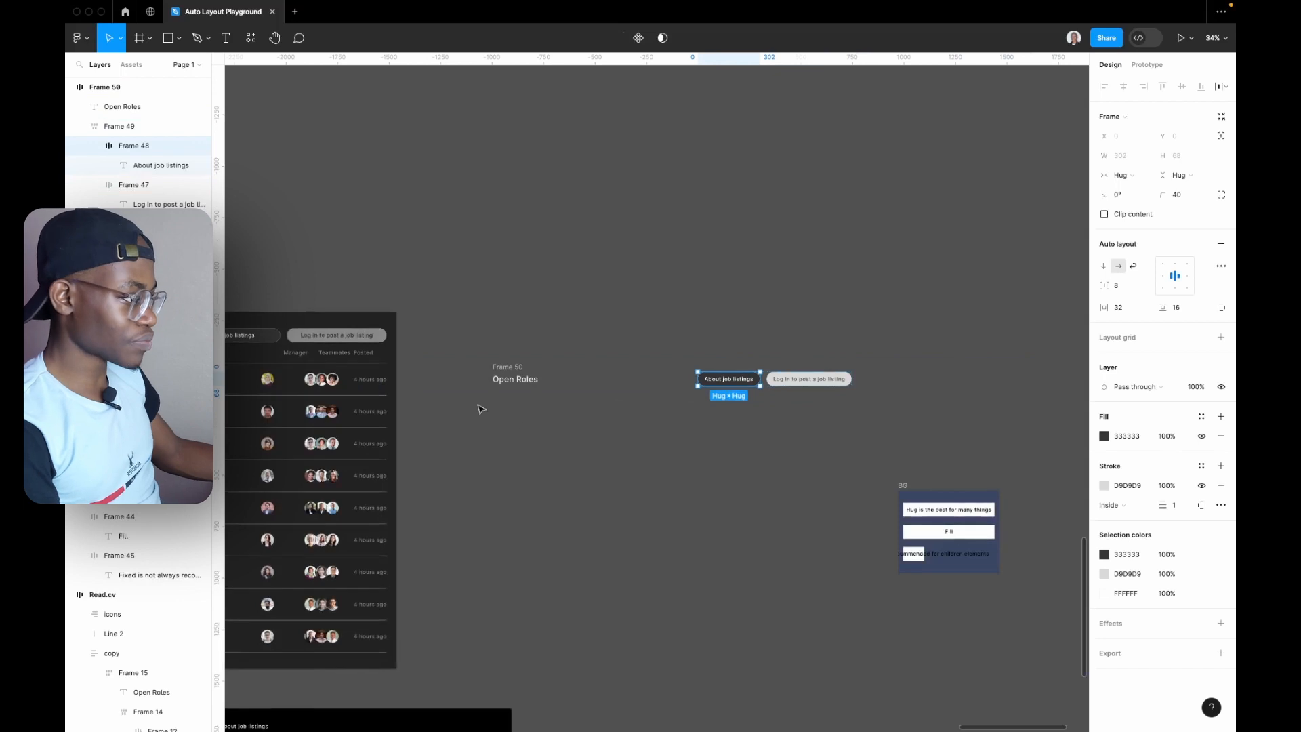
scroll(479, 408, left, 5)
click(365, 348)
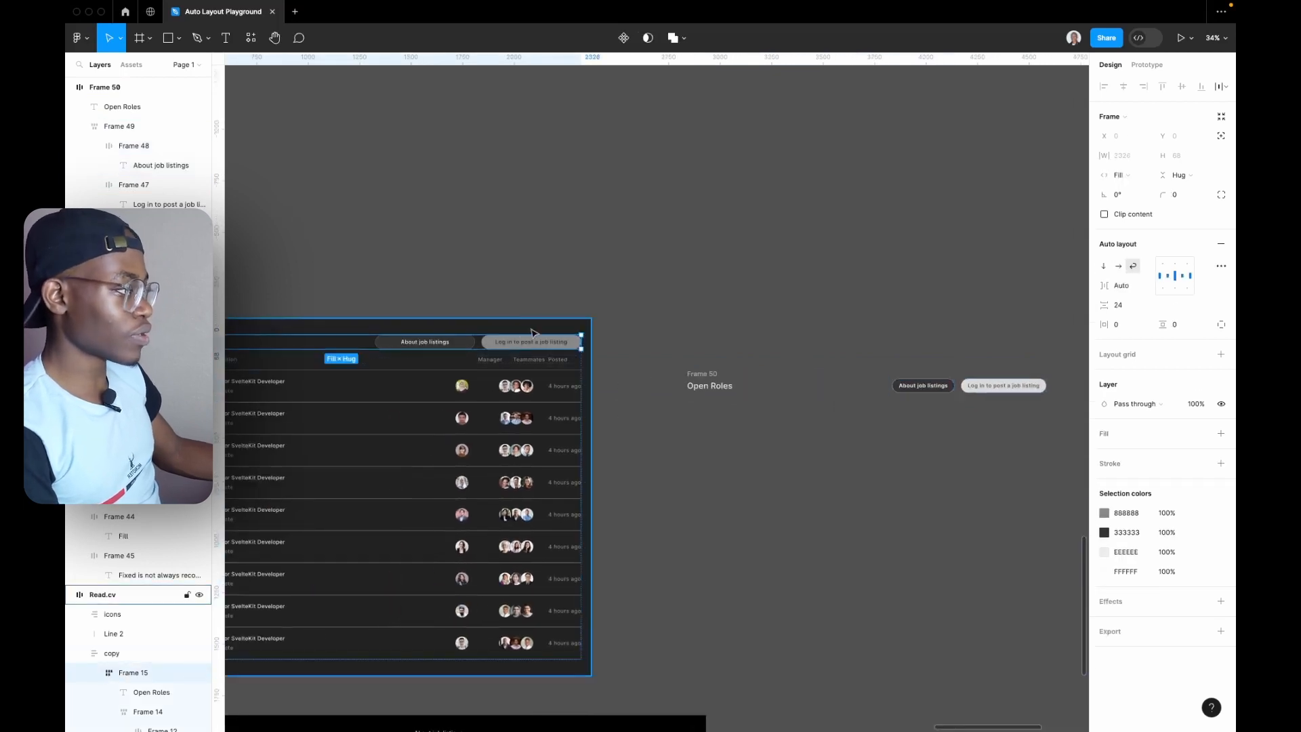
scroll(578, 337, left, 5)
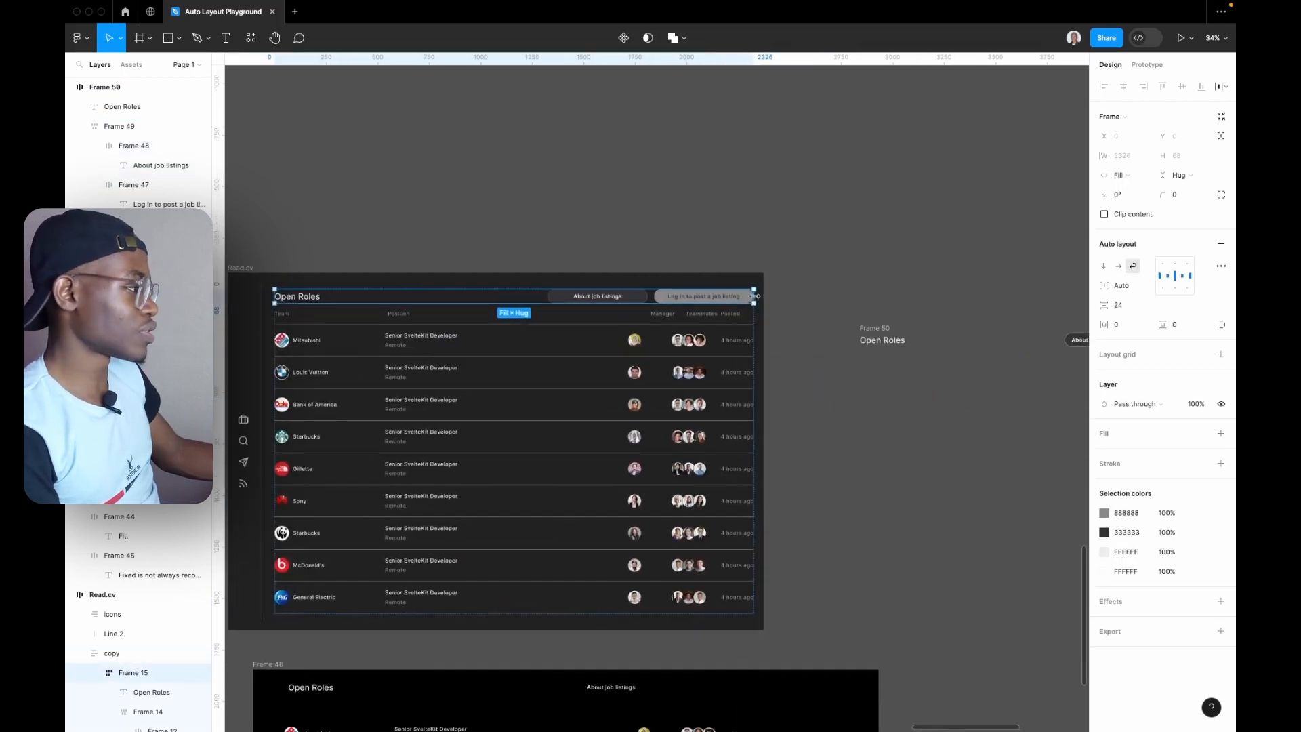
mouse_move(757, 296)
mouse_down()
mouse_move(362, 309)
mouse_move(633, 296)
mouse_move(444, 336)
mouse_move(652, 303)
mouse_move(765, 303)
mouse_up()
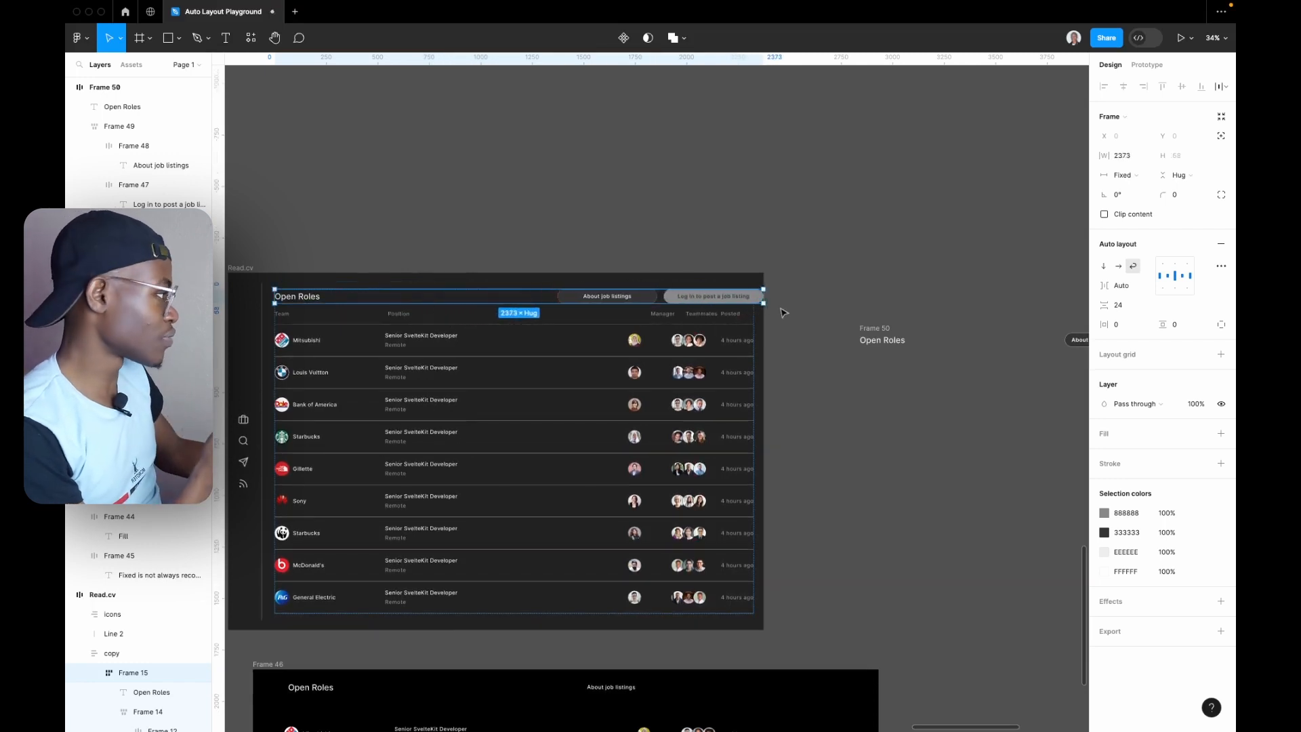
click(1125, 175)
click(1131, 203)
- Set the horizontal resizing of both pill buttons in the rebuilt Open Roles header to Fill container
scroll(749, 328, right, 5)
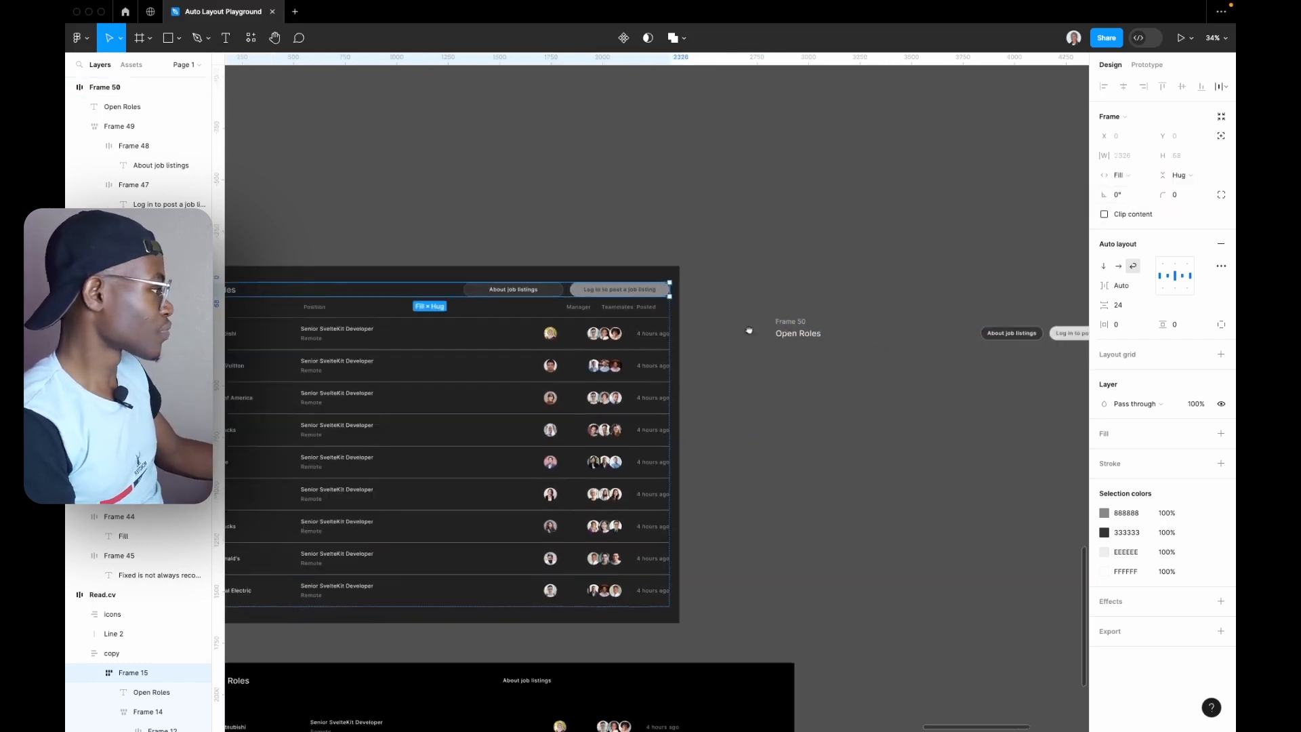
click(899, 325)
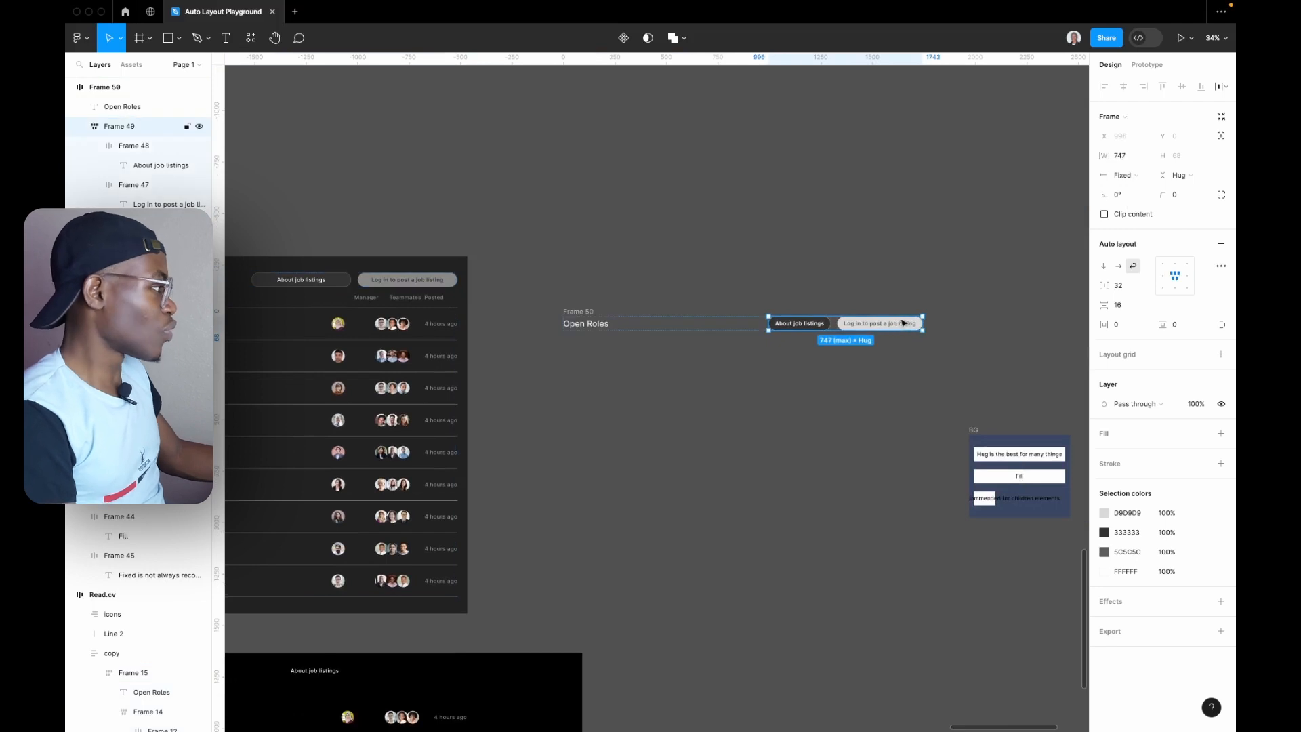
scroll(904, 324, up, 5)
scroll(882, 325, right, 1)
click(840, 332)
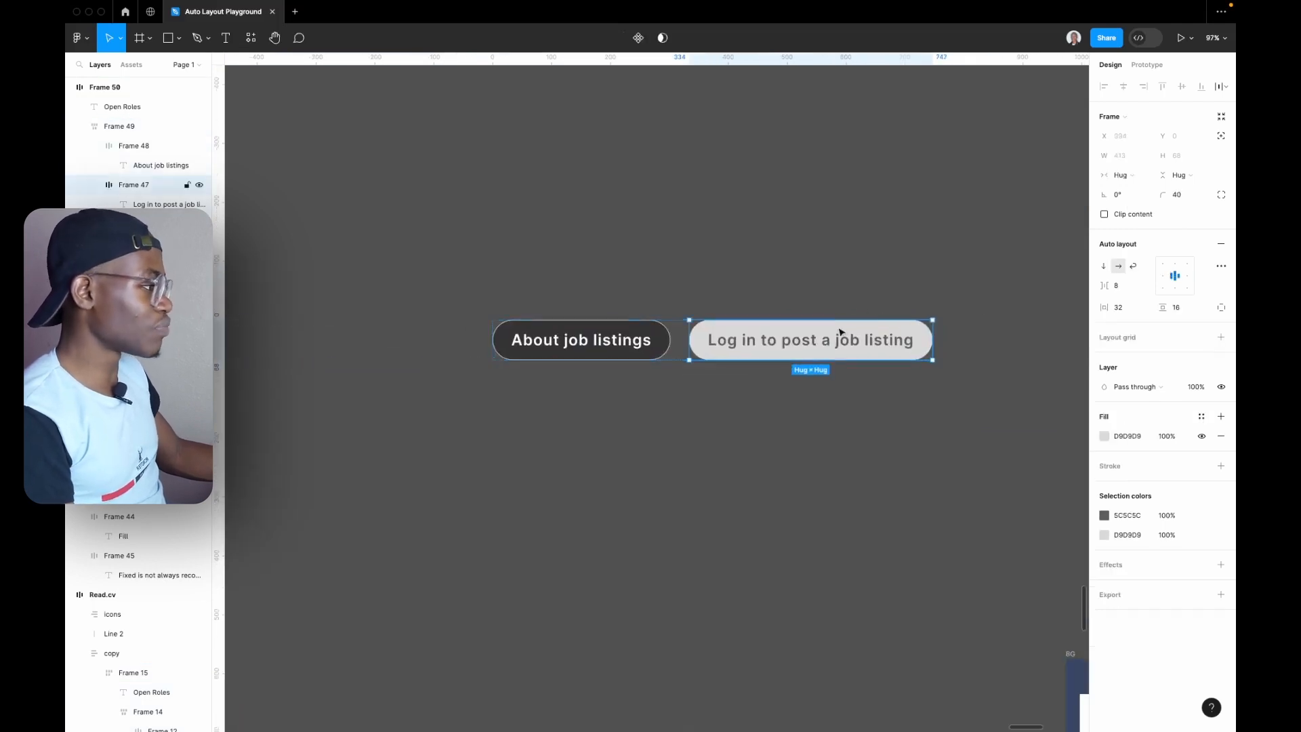
shift+click(620, 347)
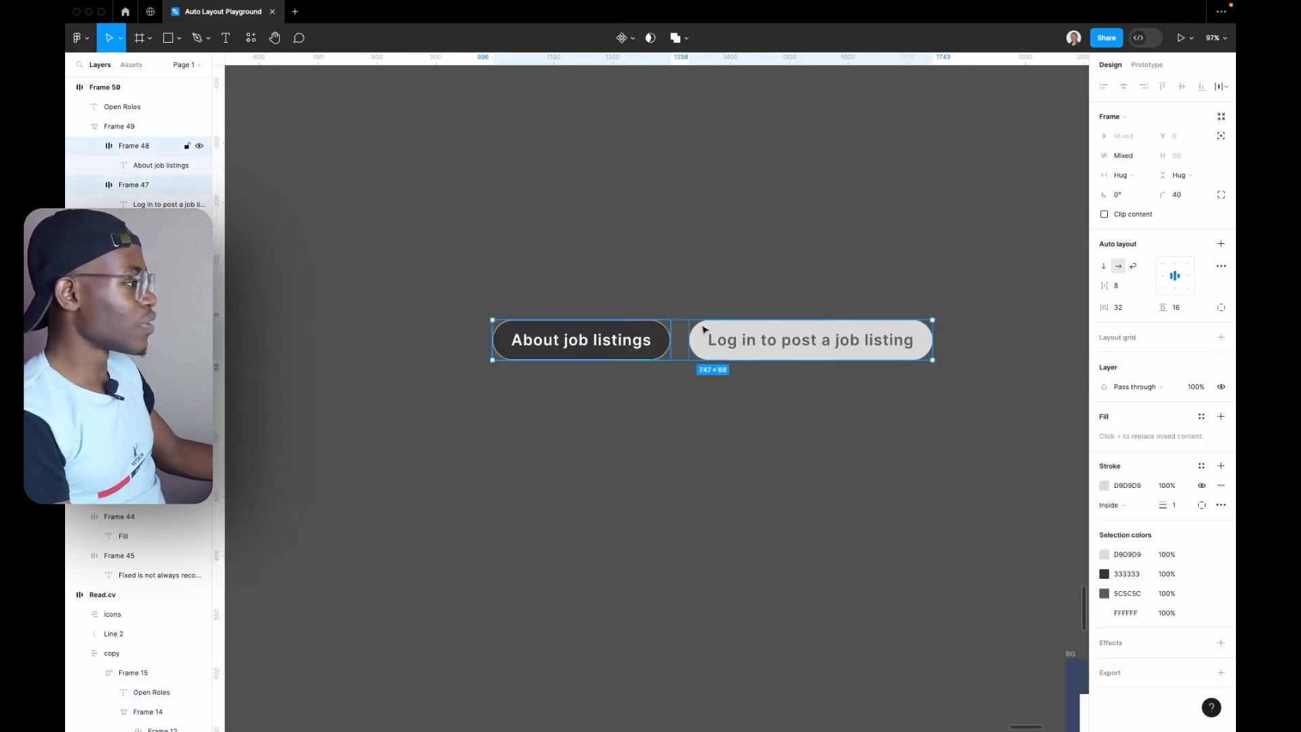
click(1129, 176)
click(1136, 190)
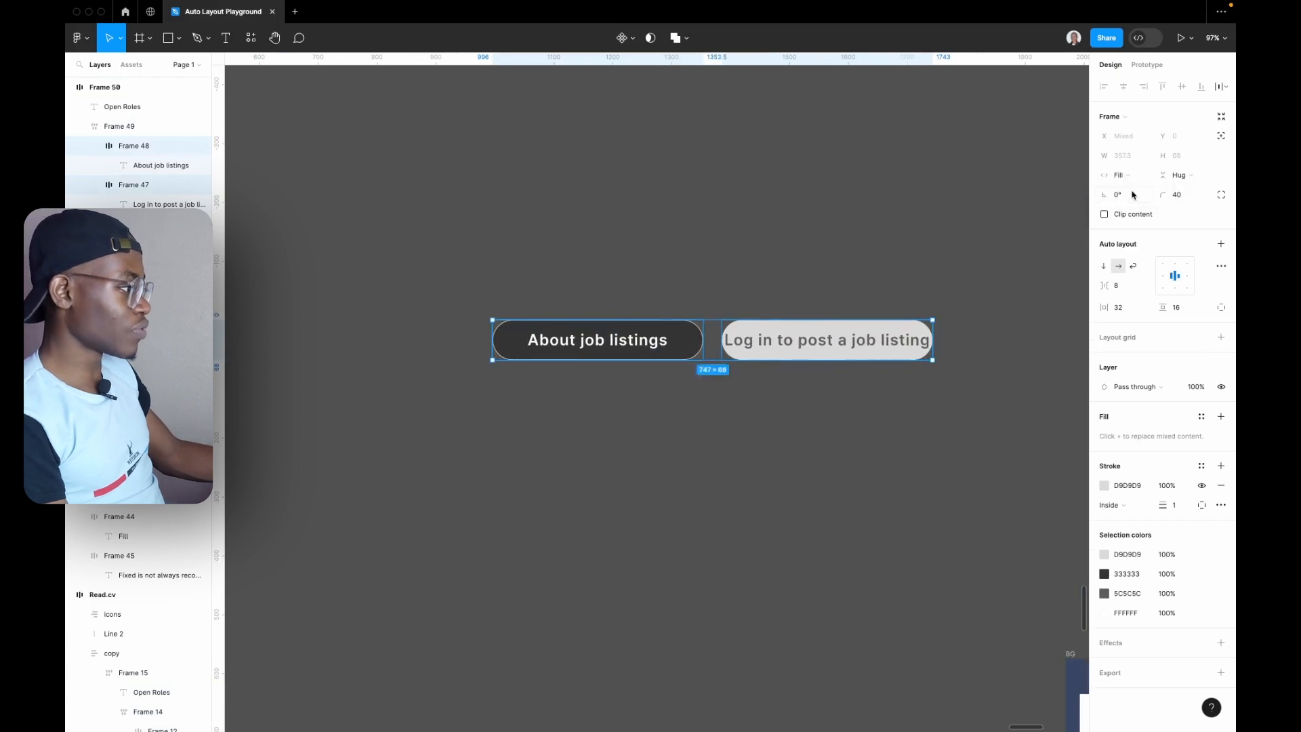
click(752, 452)
click(775, 337)
click(778, 339)
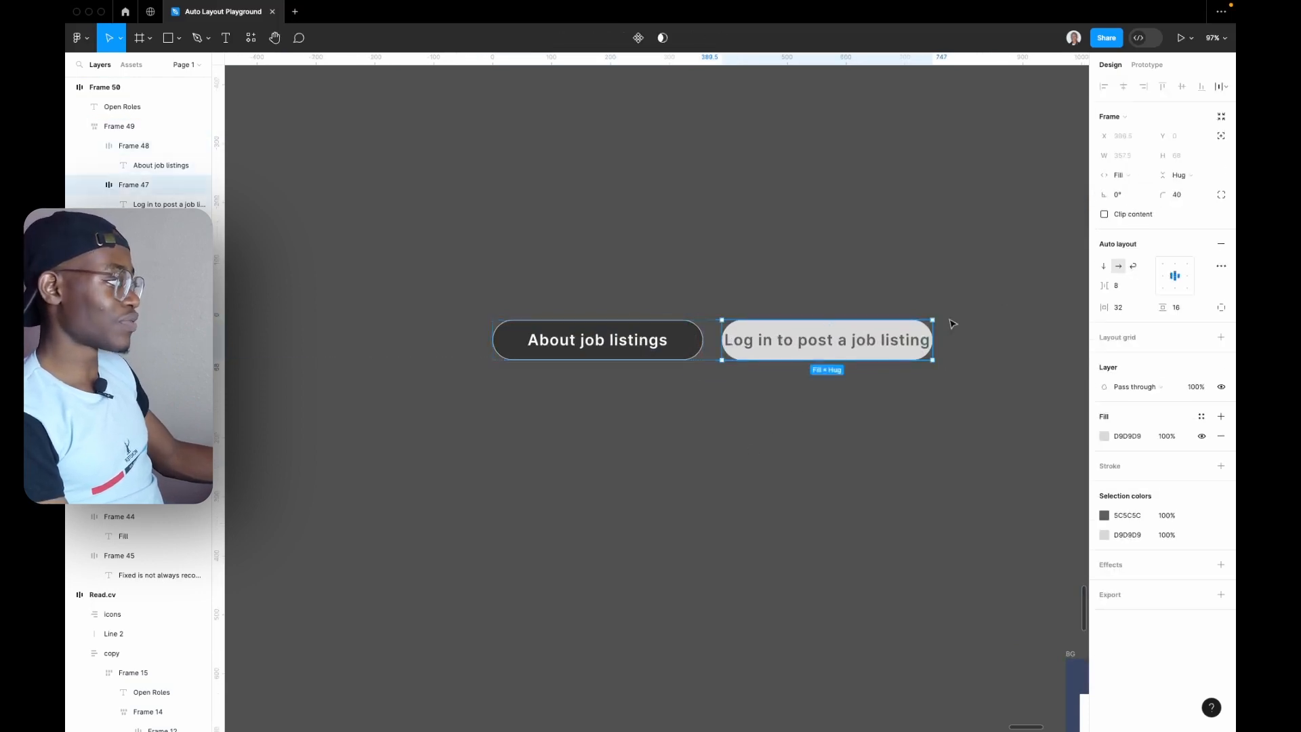
- Try maximum widths of 80 and 800 on the button group, and undo both changes
click(711, 357)
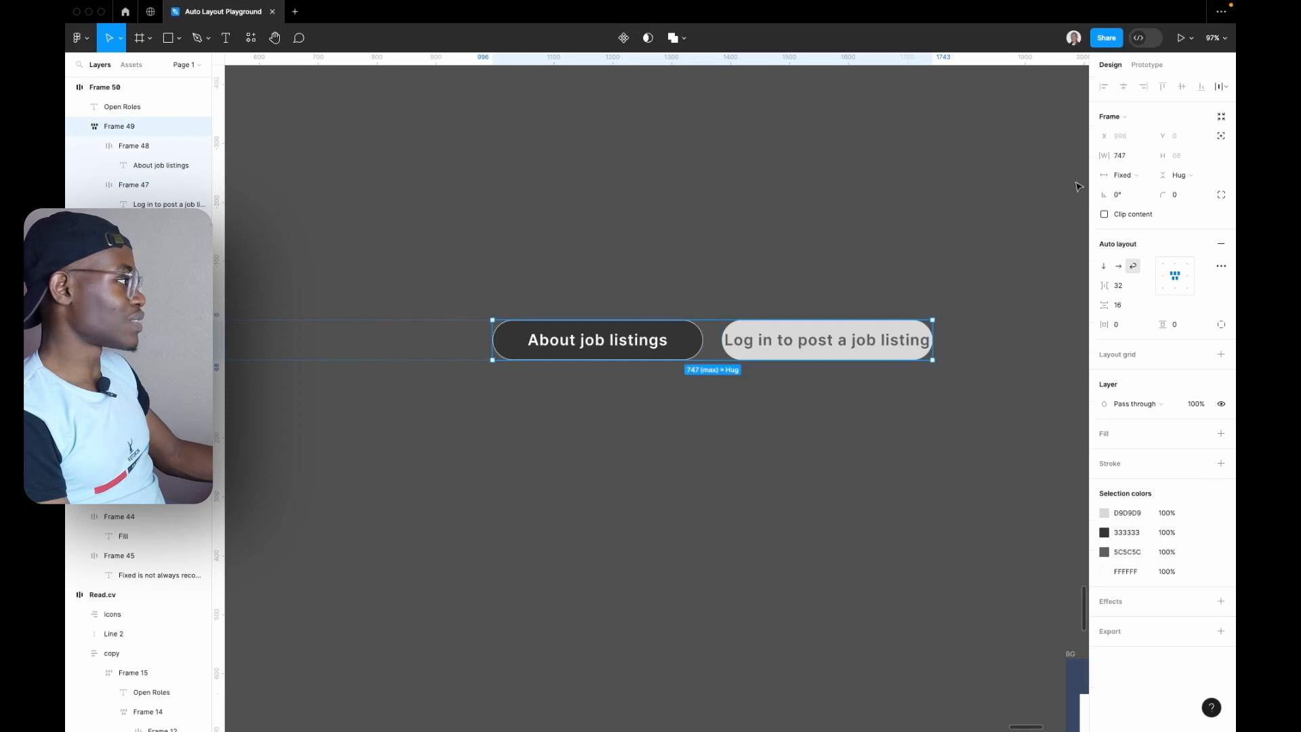
click(1146, 155)
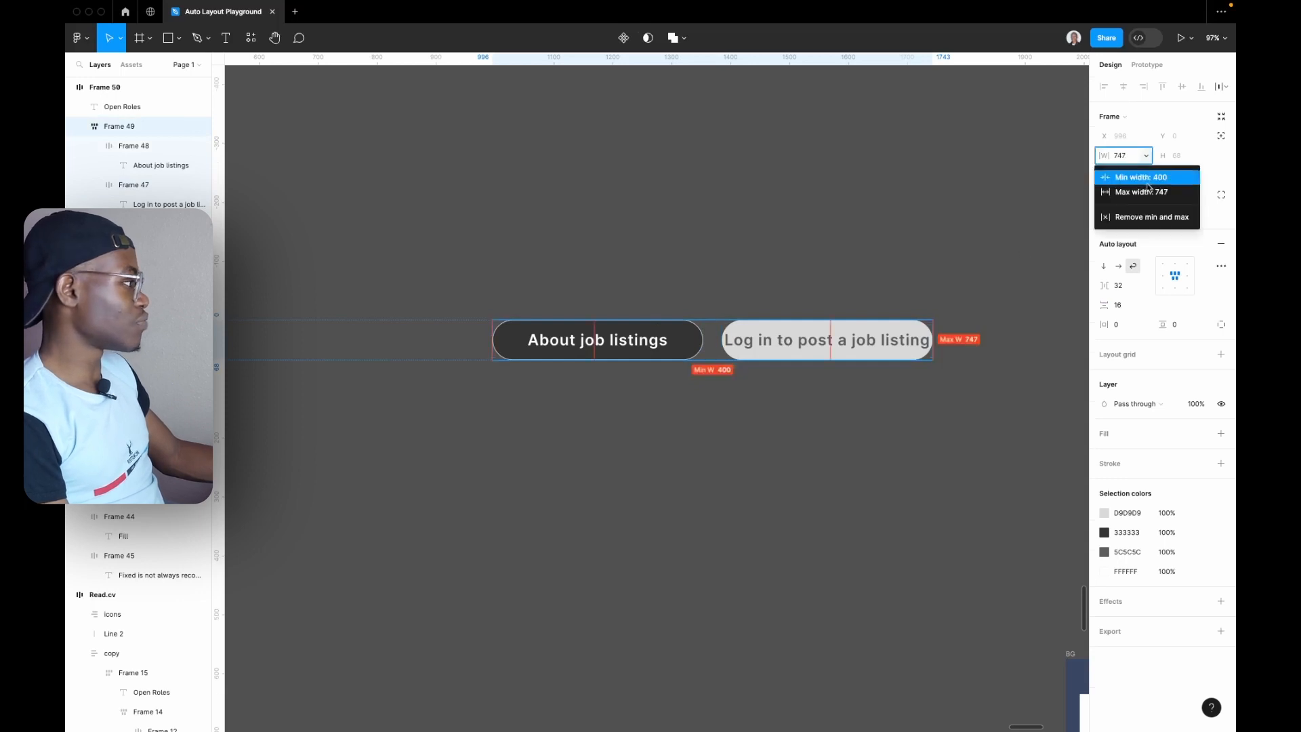
click(1152, 194)
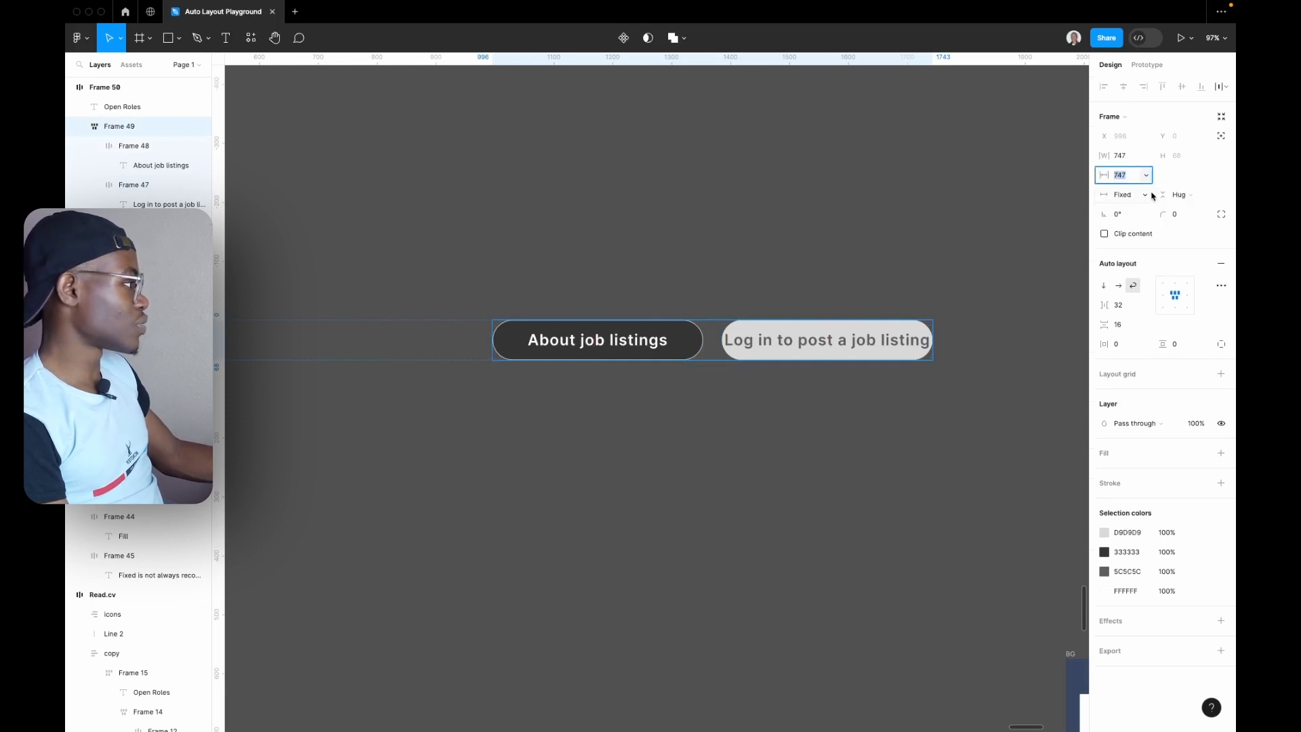
text(80)
key(Return)
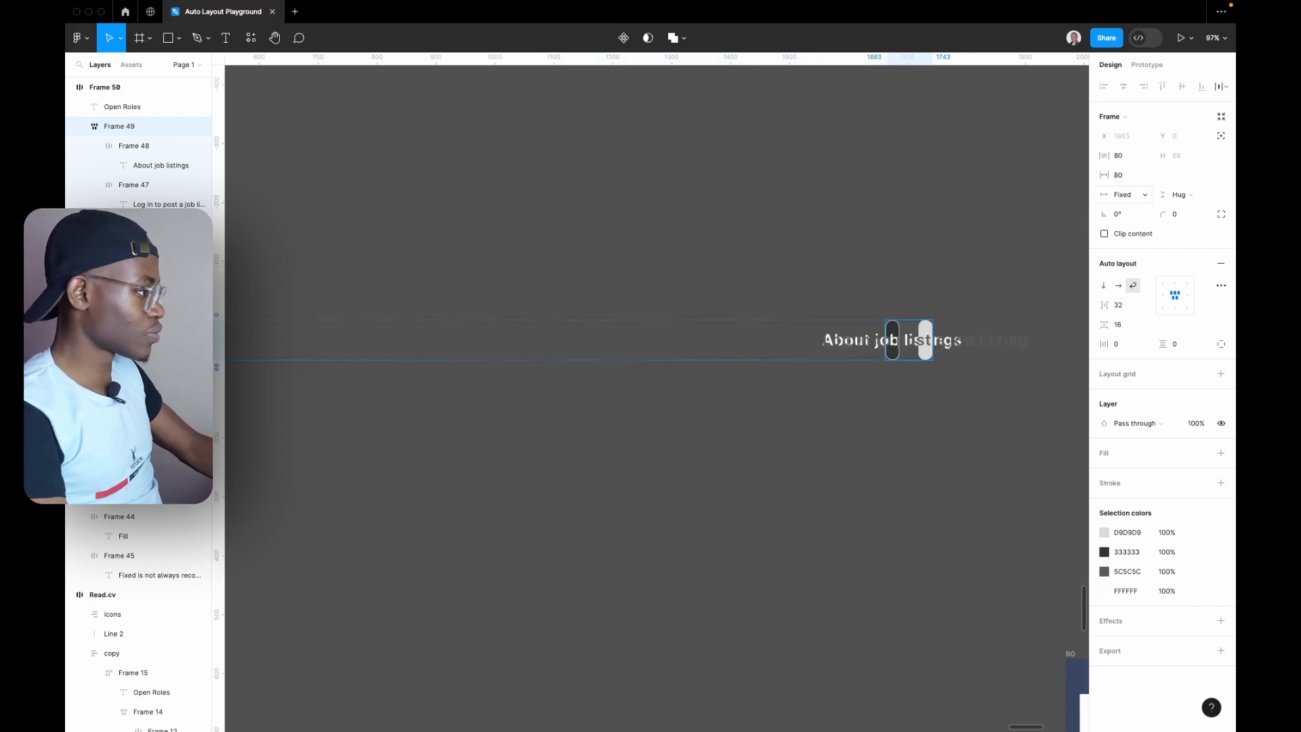
click(1130, 177)
text(800)
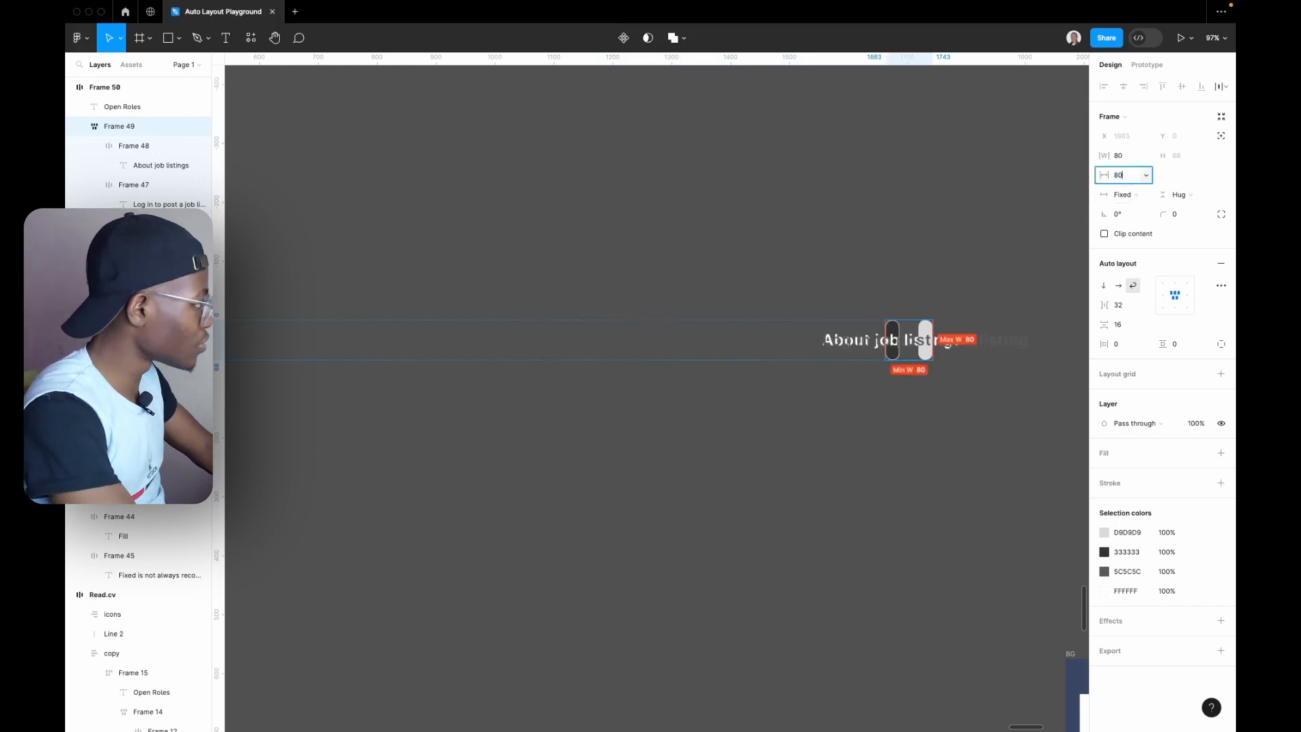
key(Return)
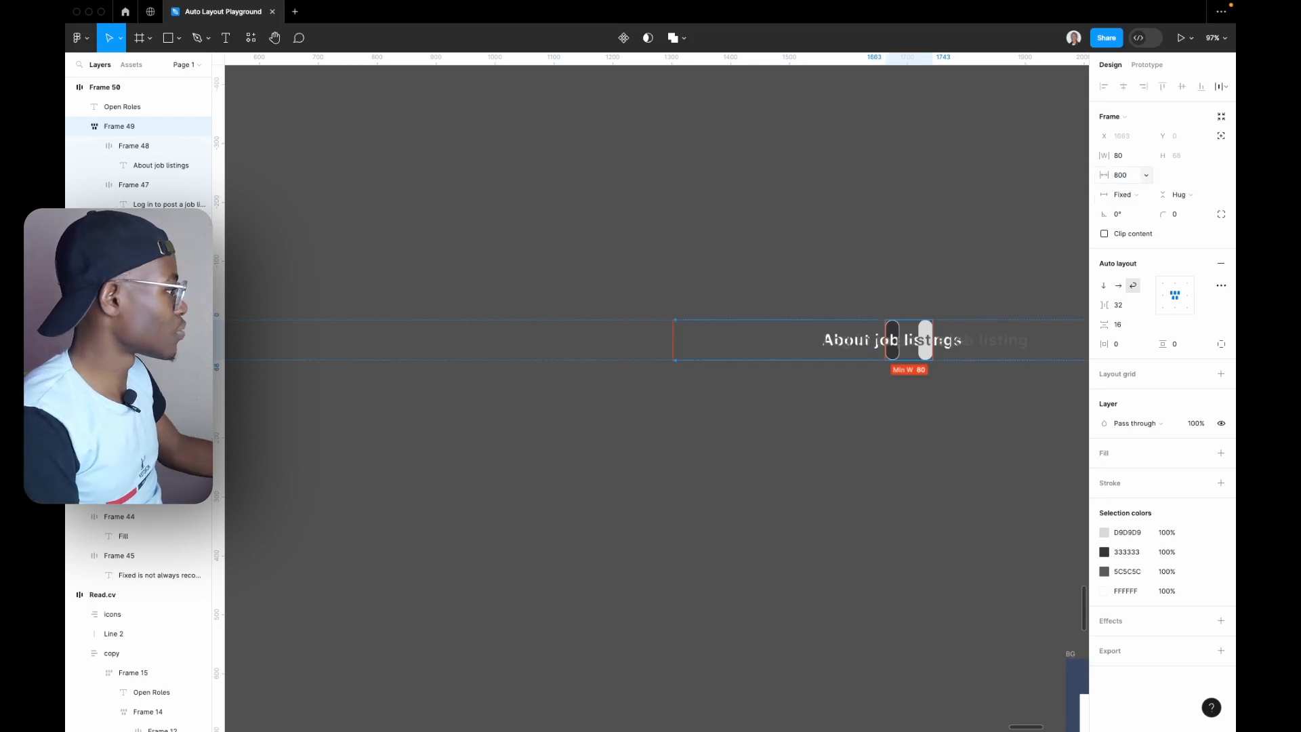
key(super+z)
key(super+z)
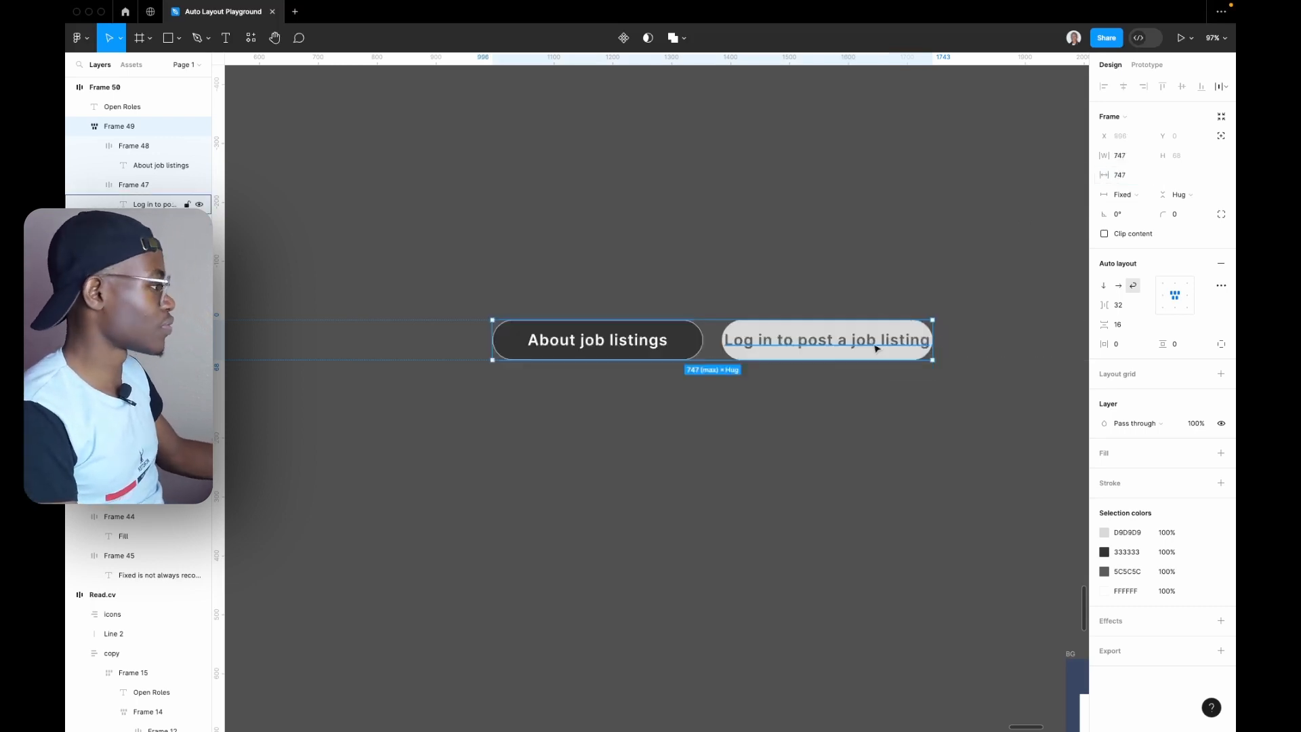
click(807, 358)
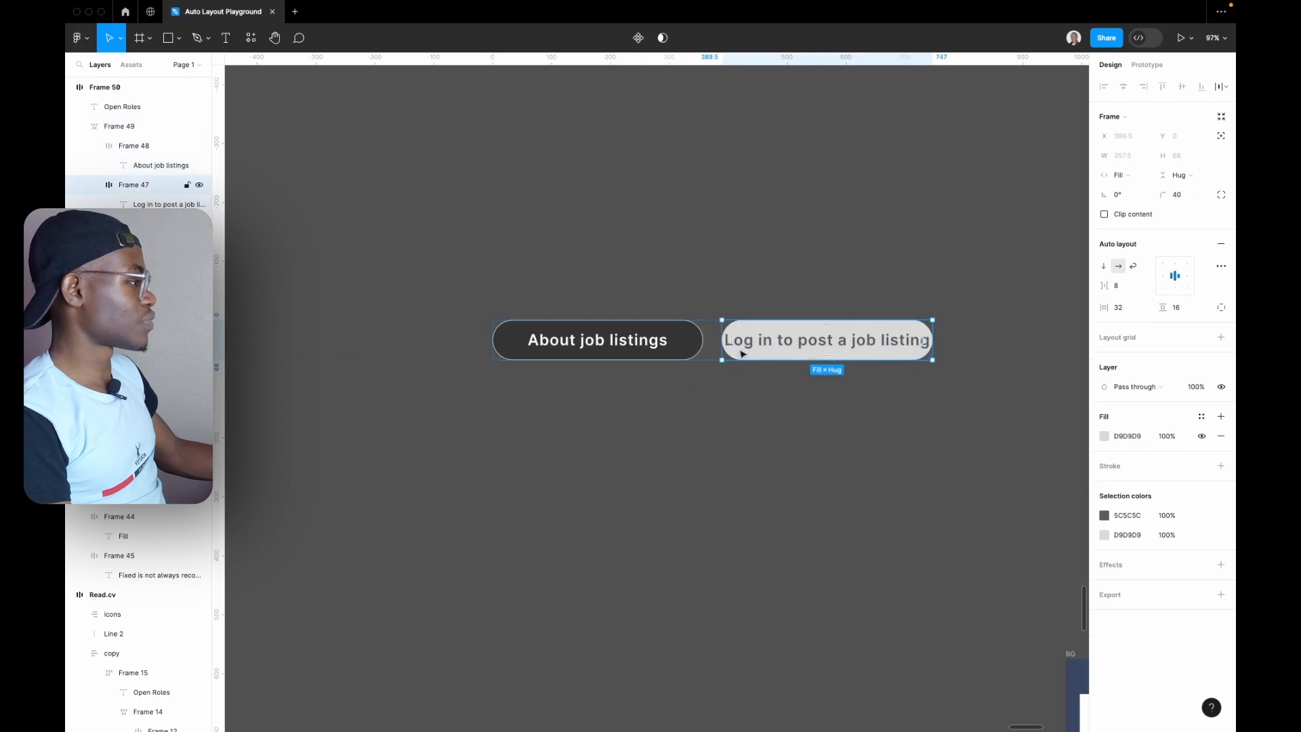
shift+click(683, 341)
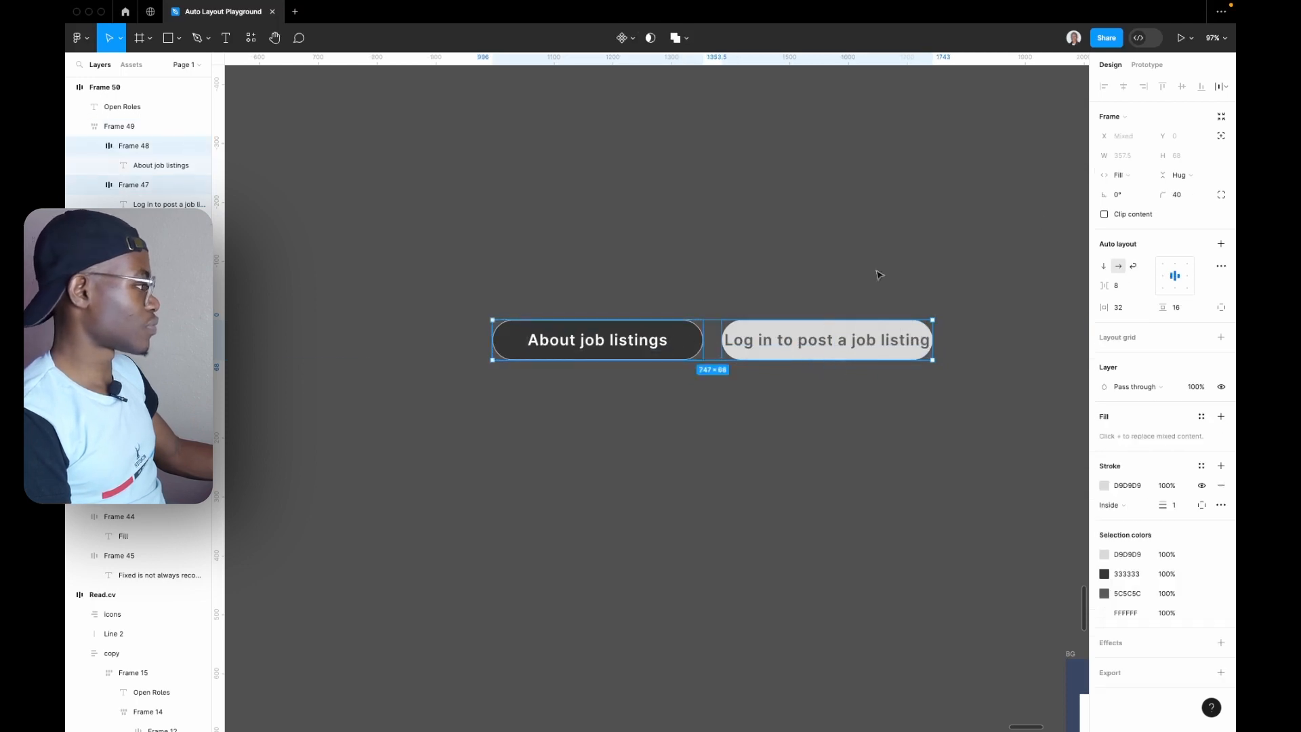
click(1147, 158)
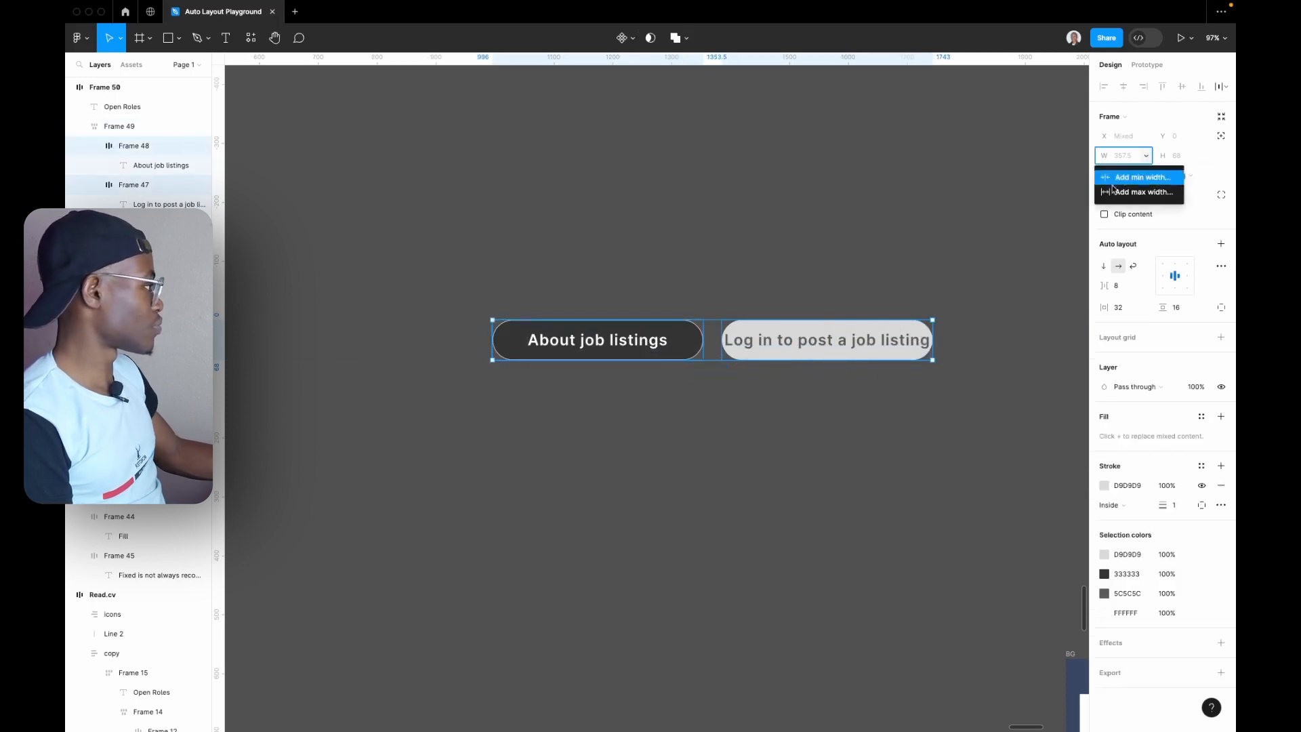
click(967, 243)
click(873, 331)
click(677, 285)
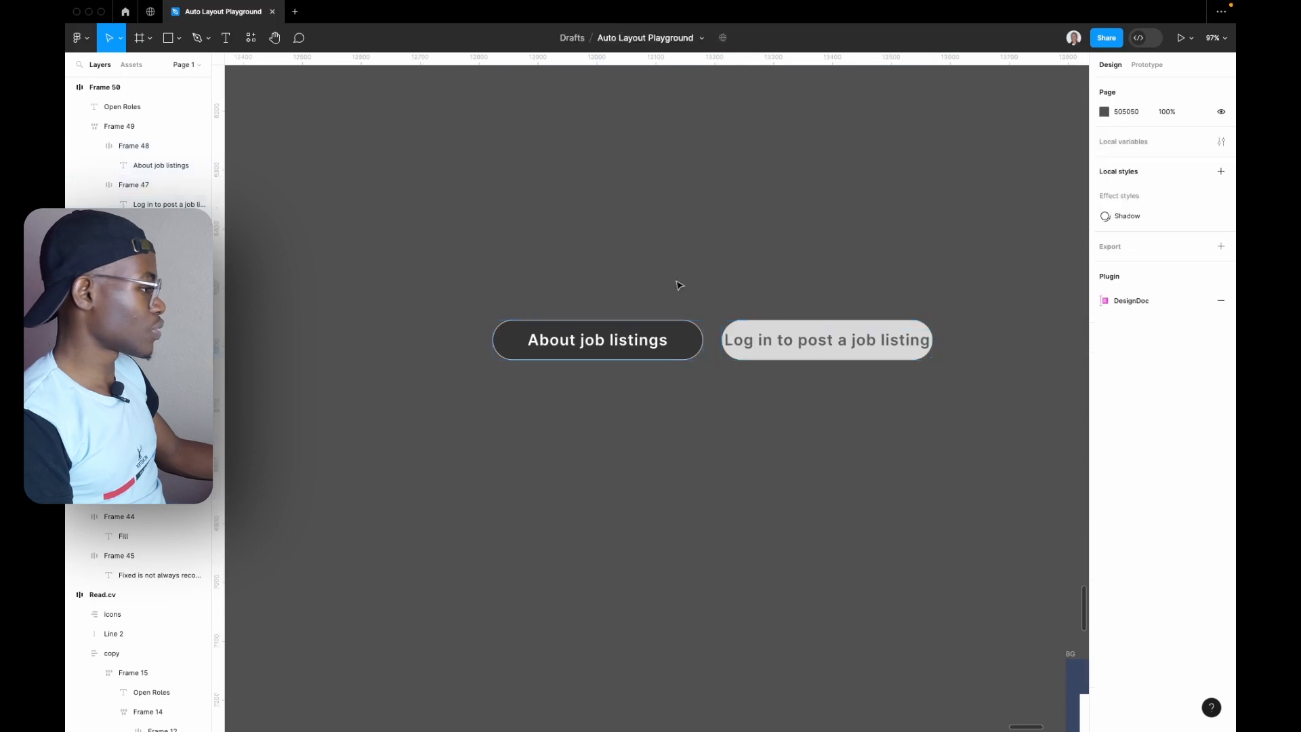
- Set the maximum width of the button group holding both pills to 800
click(556, 341)
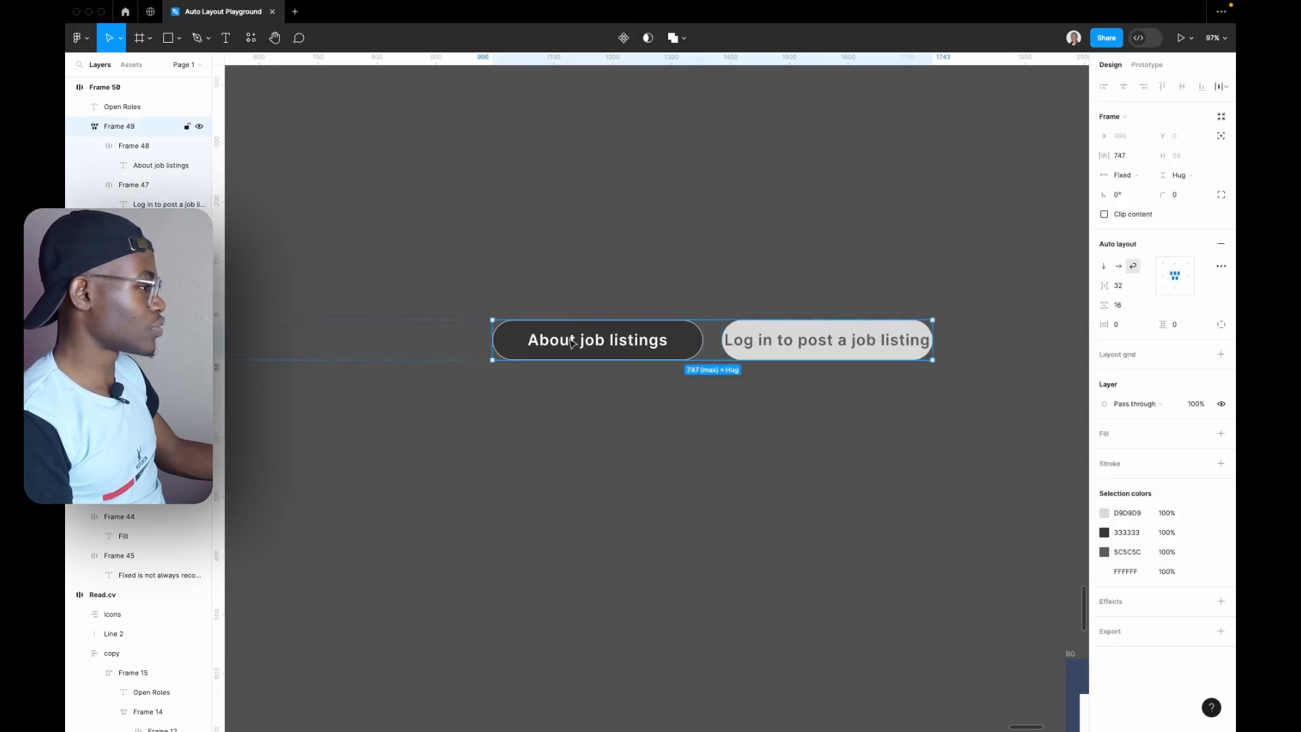
click(1145, 157)
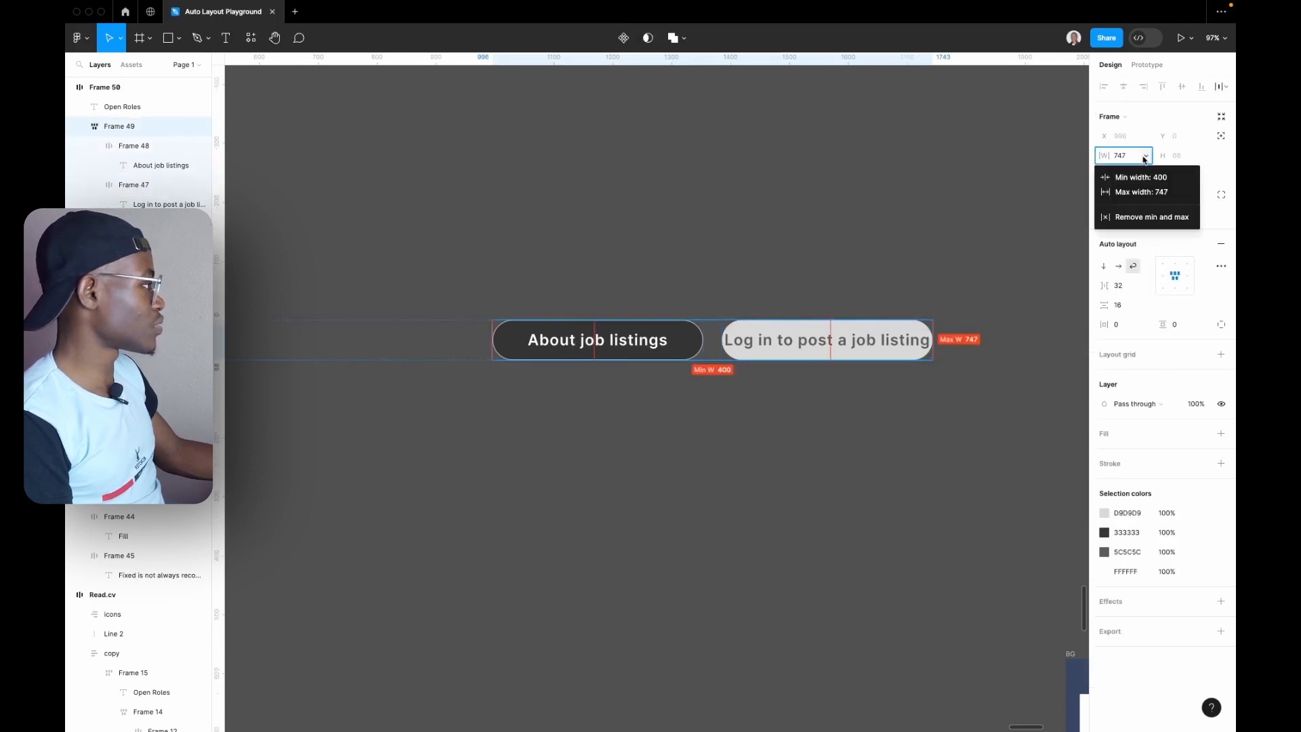
click(1147, 190)
text(800)
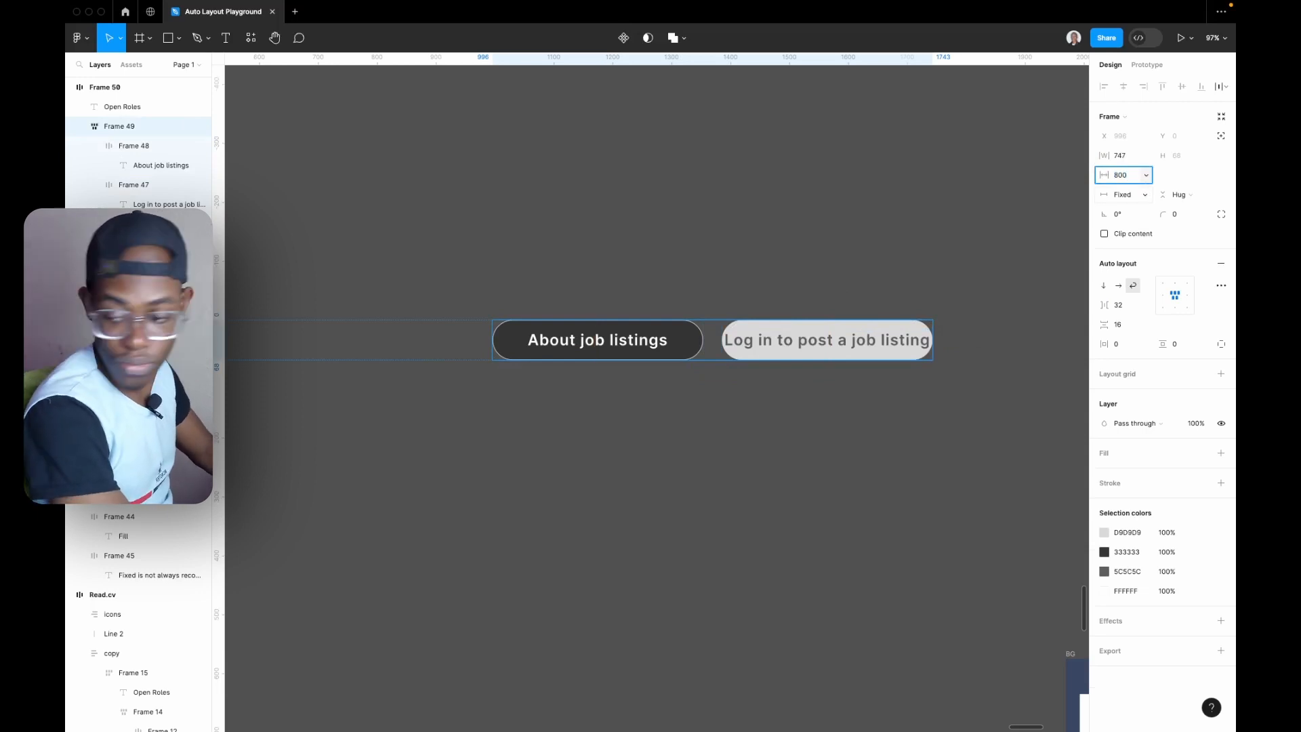
key(Return)
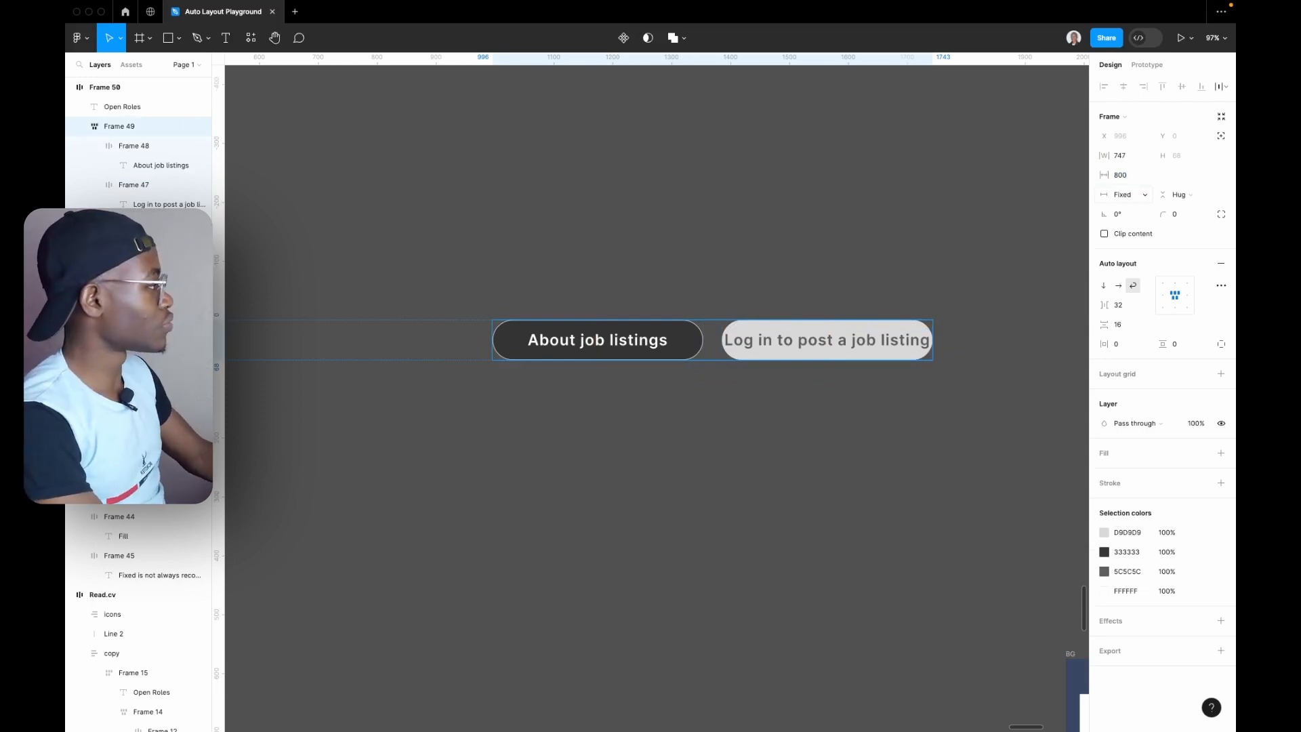
click(915, 154)
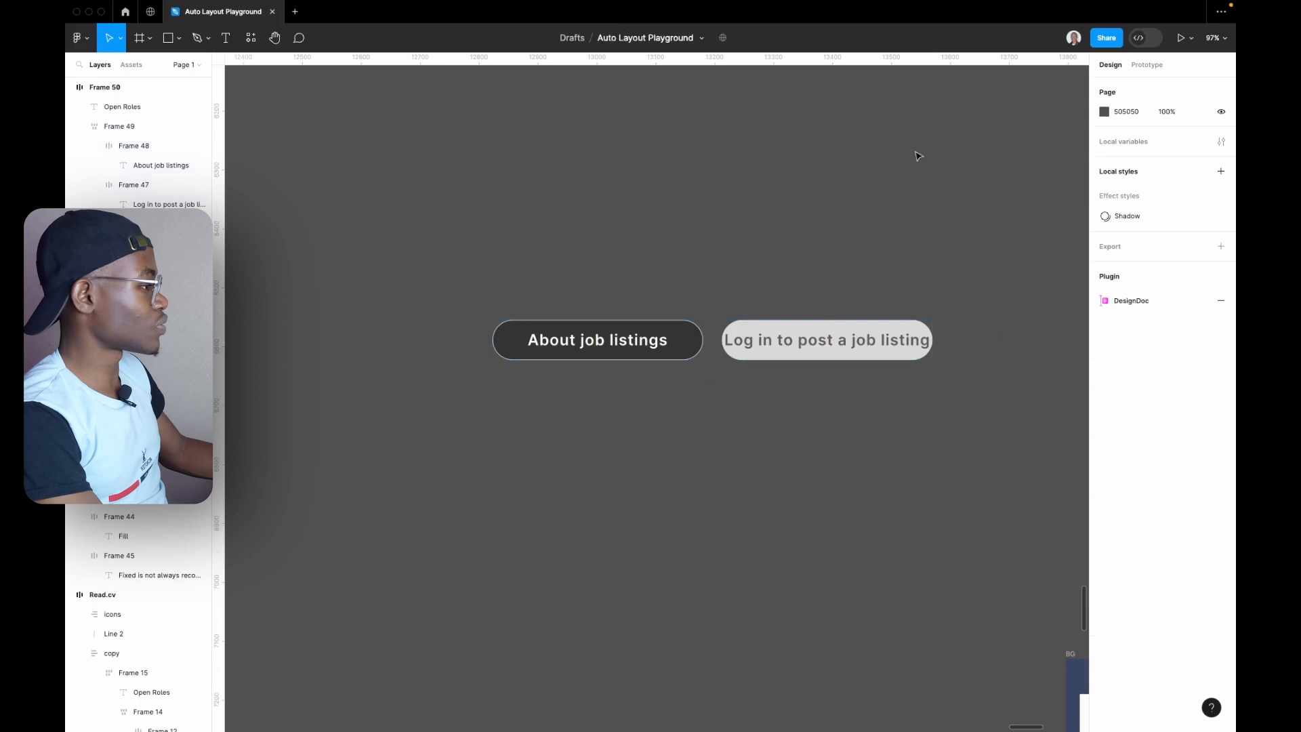
- Set the button group's horizontal resizing to Fill container within the Open Roles header
click(715, 349)
click(1123, 175)
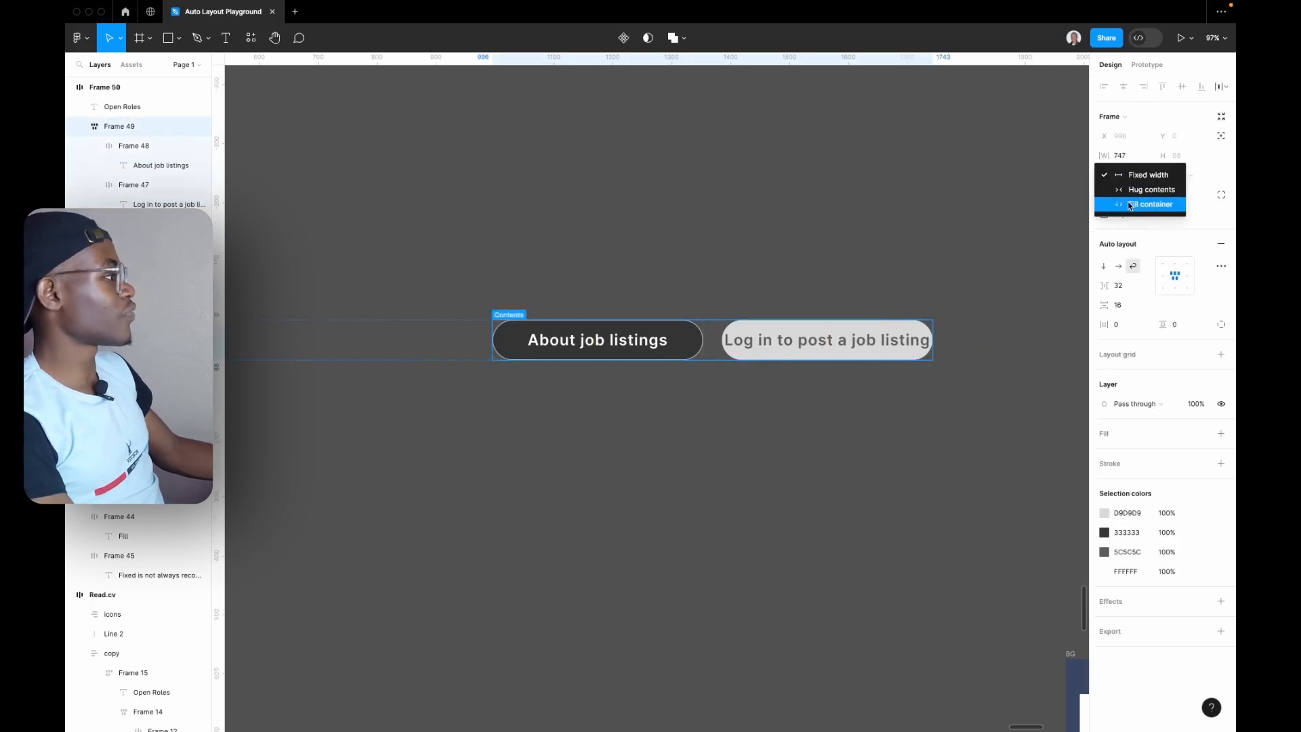
click(1130, 207)
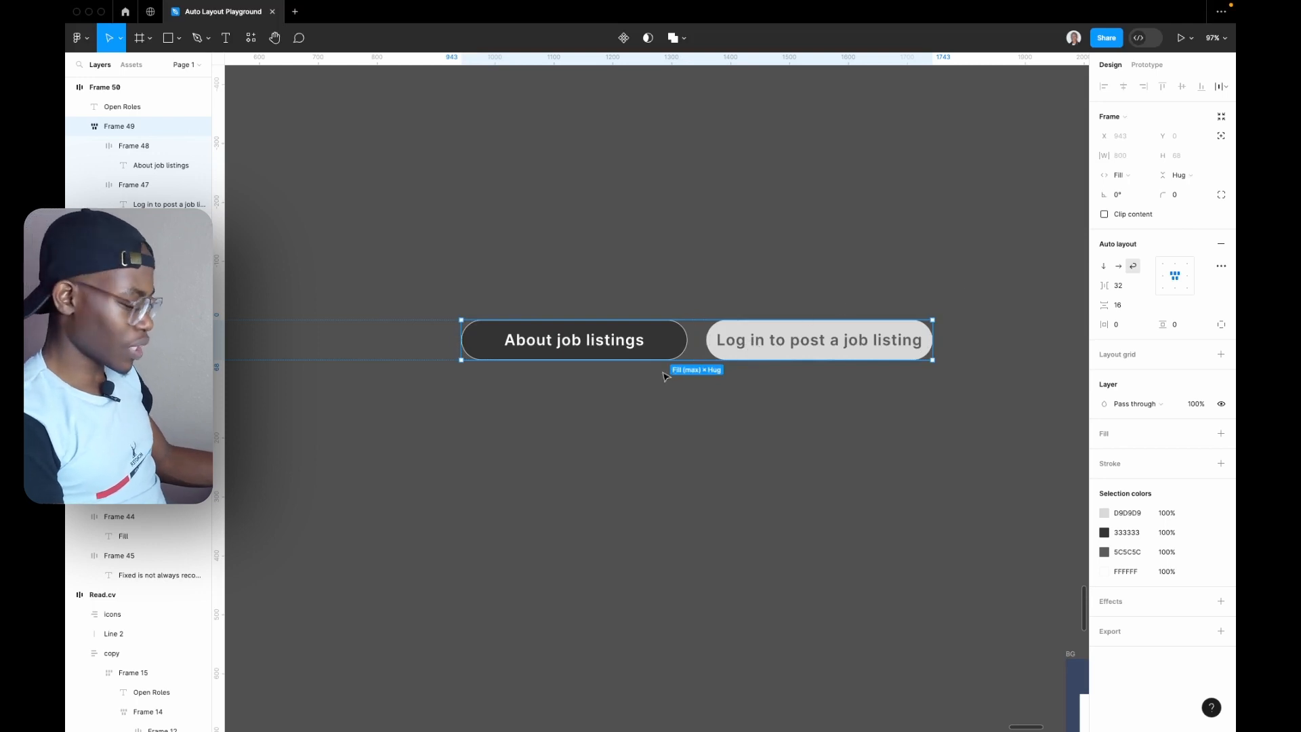
scroll(656, 381, down, 5)
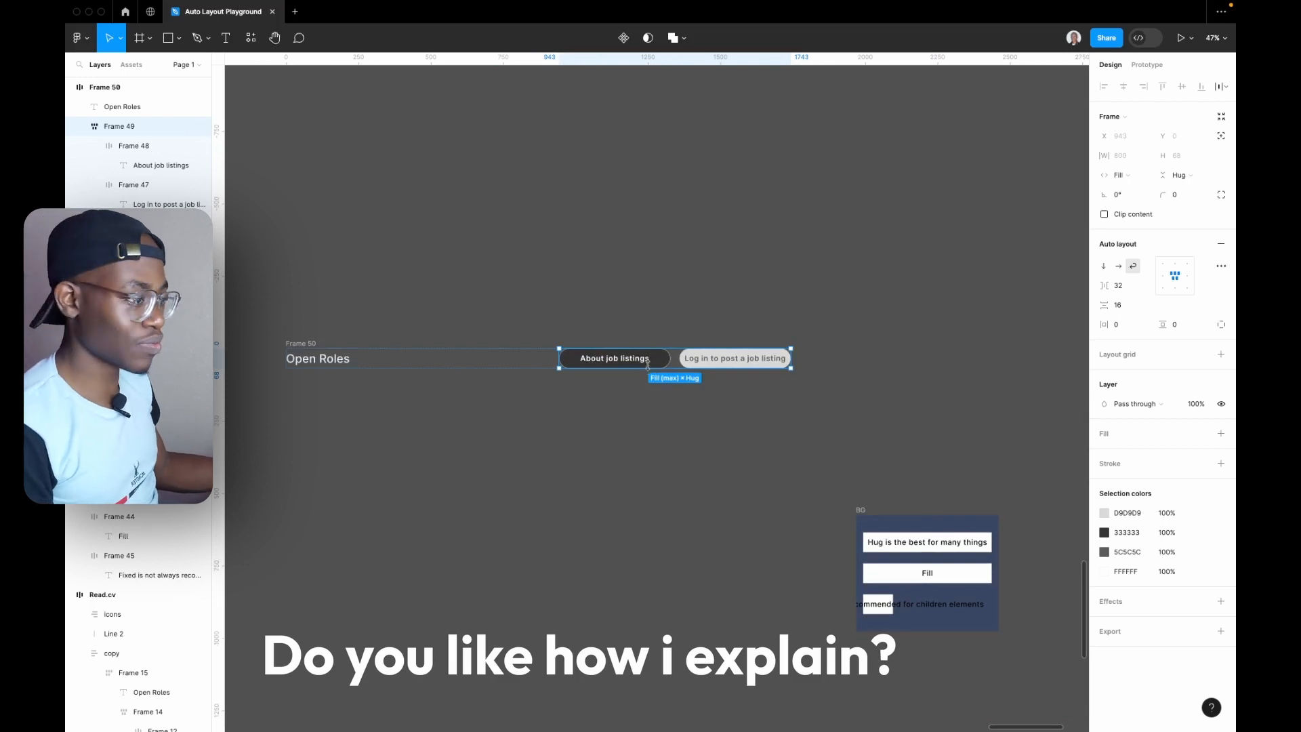
scroll(745, 356, left, 3)
scroll(746, 356, down, 1)
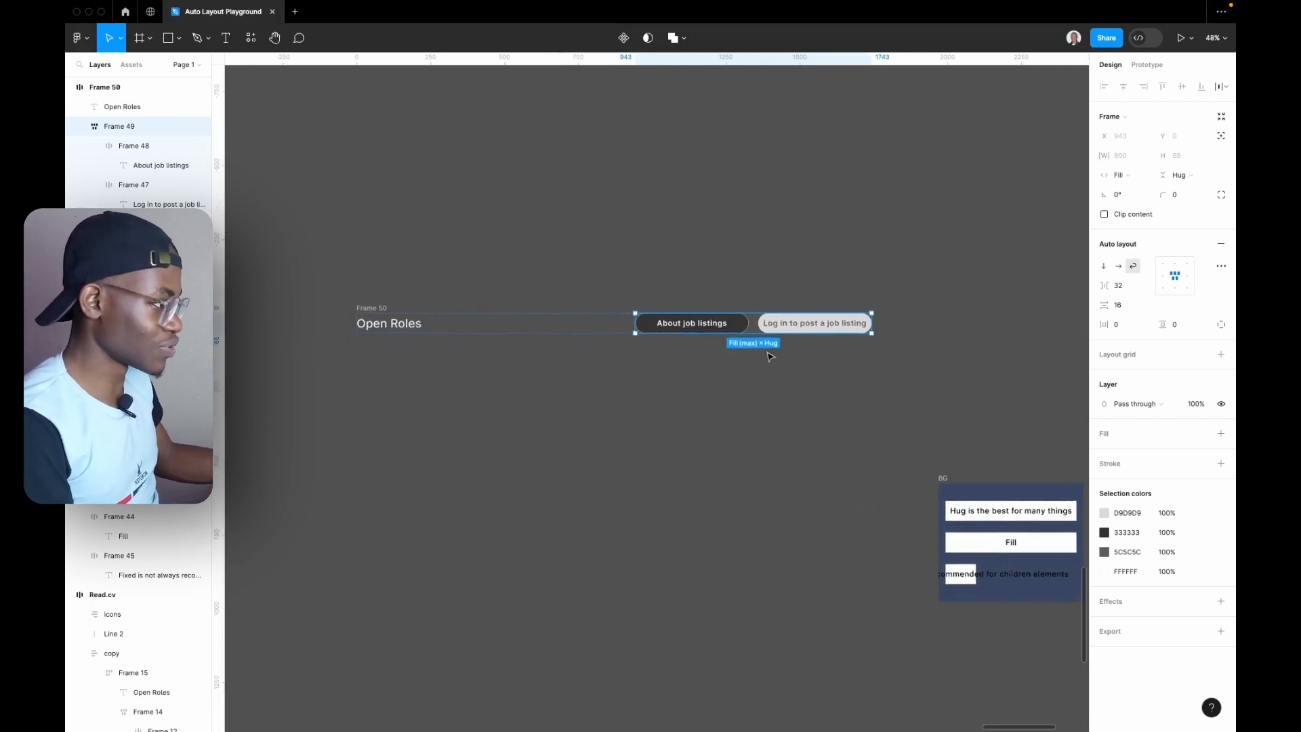
scroll(797, 347, up, 1)
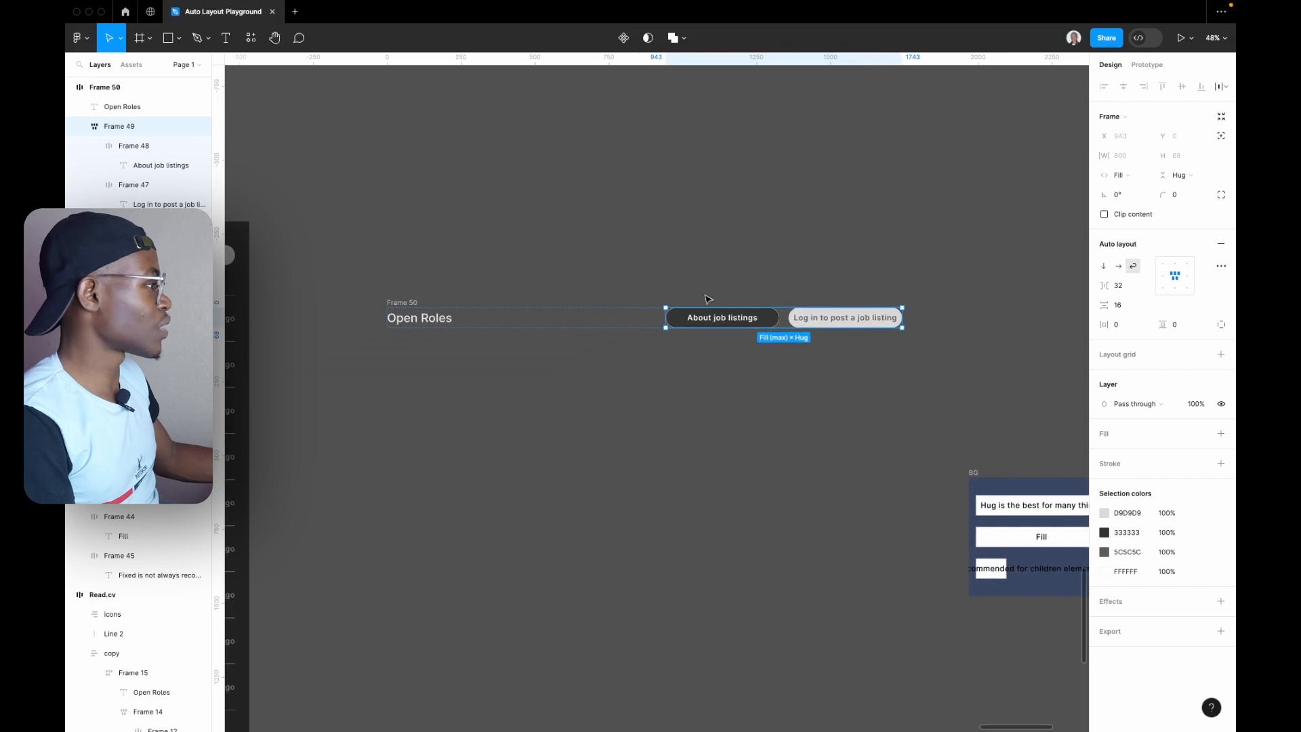
- Test the button group's response to narrowing and widening inside the Open Roles header
click(441, 324)
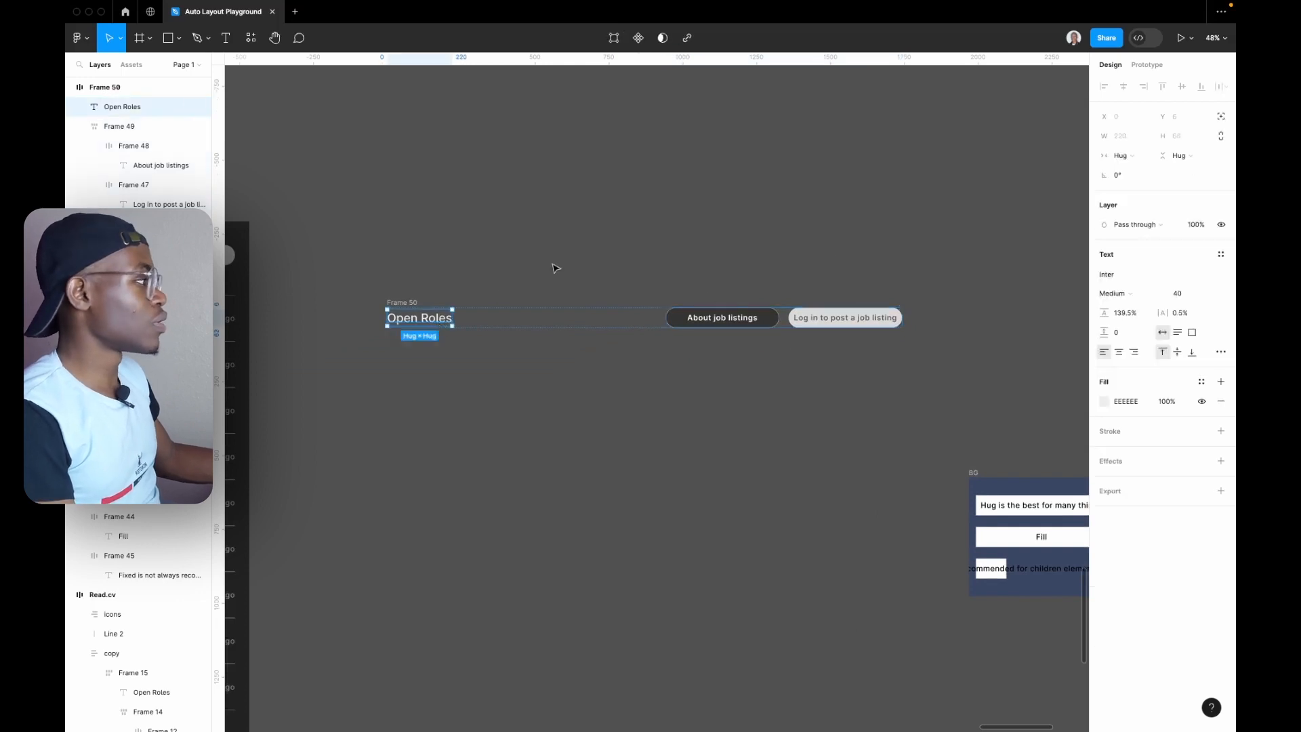
click(669, 320)
drag(661, 320, 616, 334)
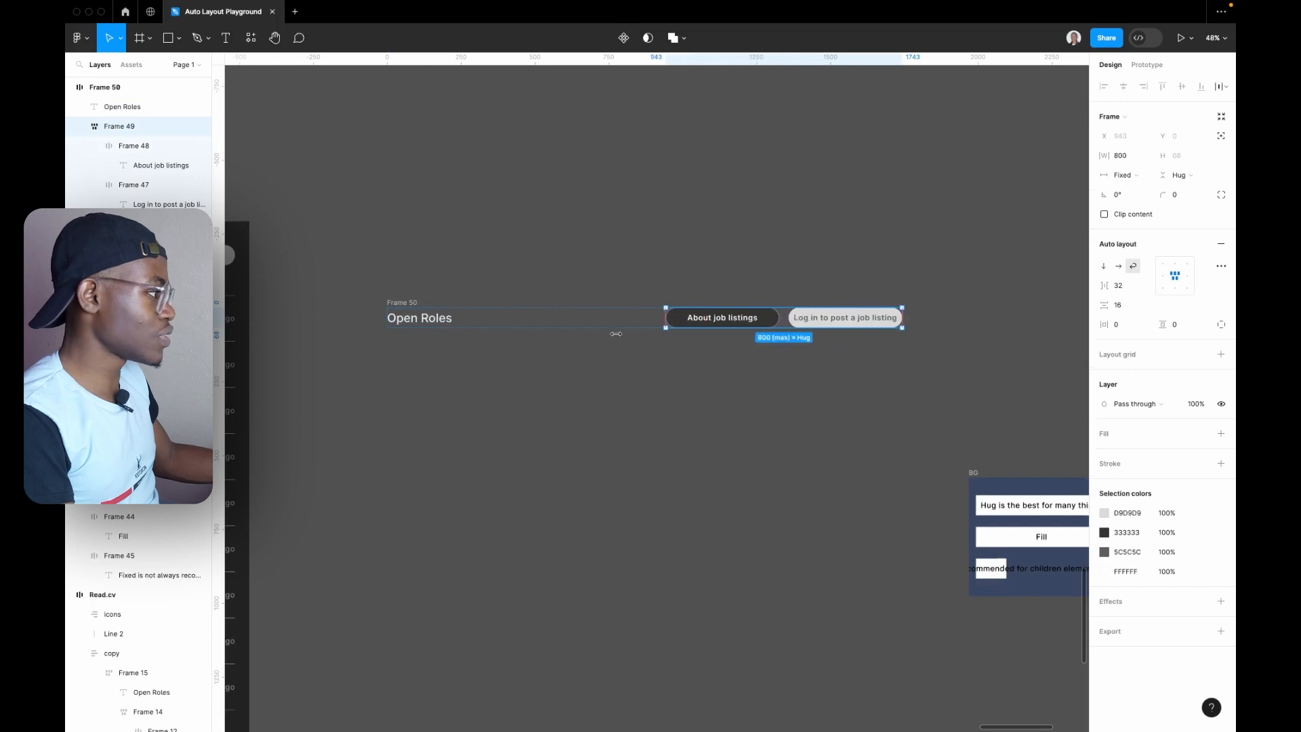
drag(730, 328, 859, 337)
drag(762, 336, 519, 331)
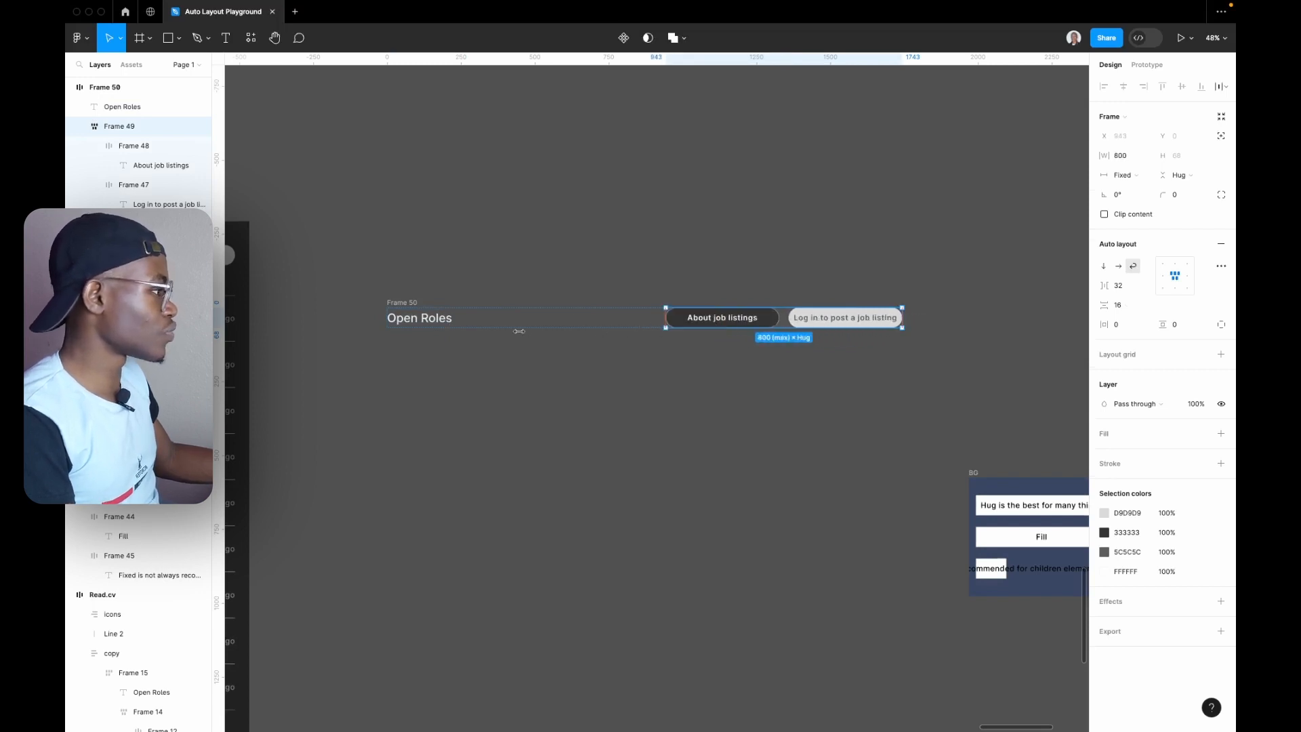
- Check the resizing settings of each pill button and the button group's minimum and maximum widths
click(843, 323)
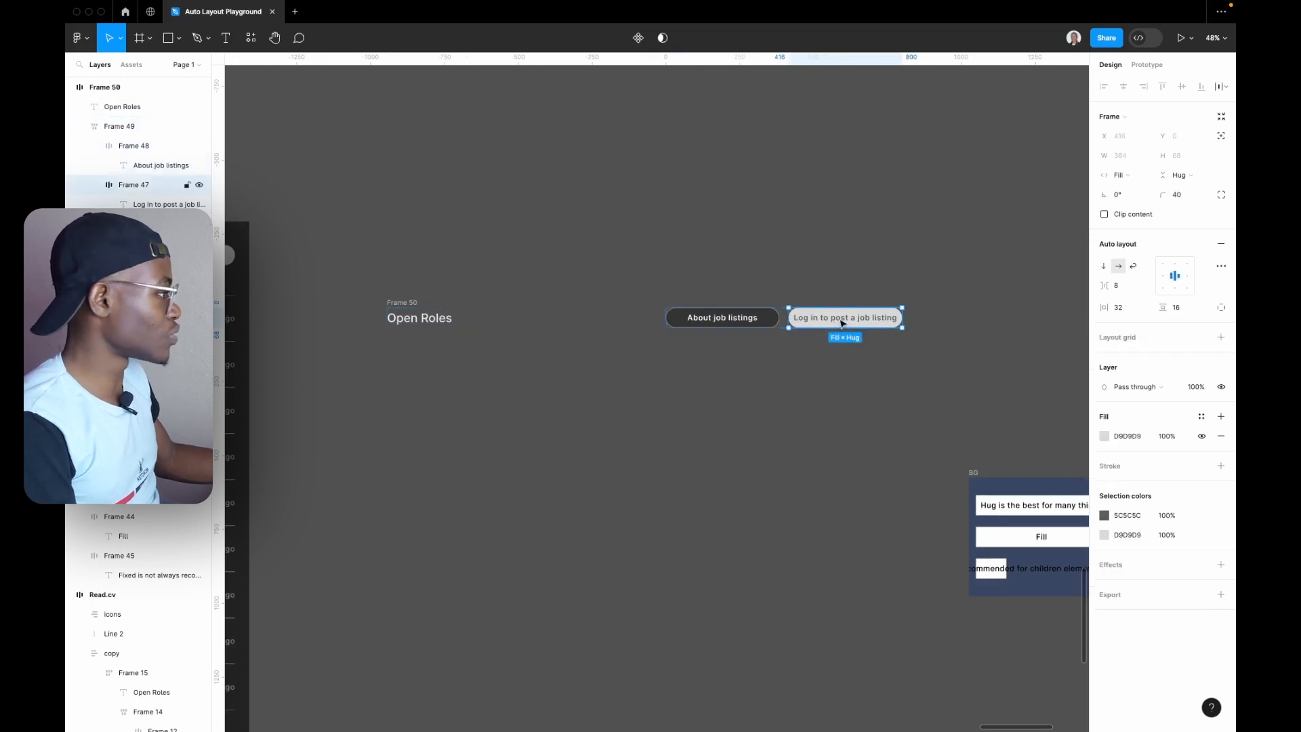
click(759, 327)
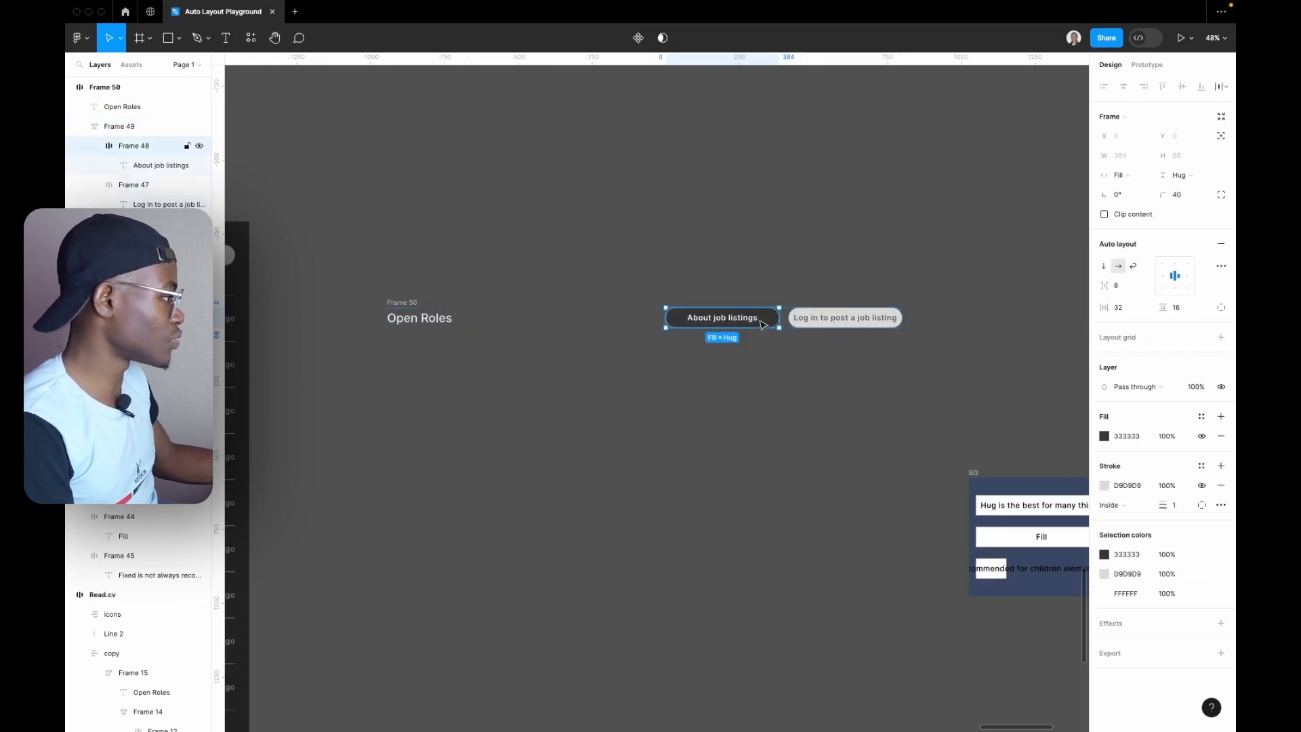
click(786, 349)
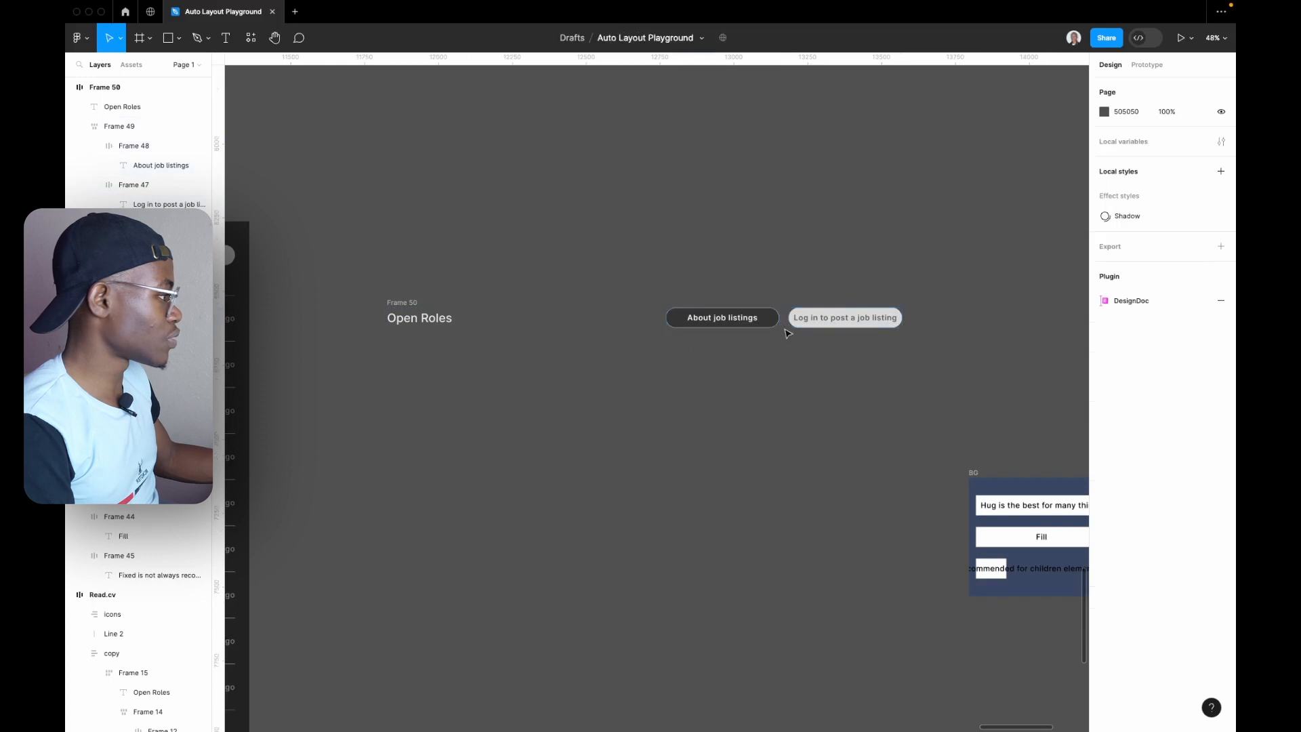
click(784, 326)
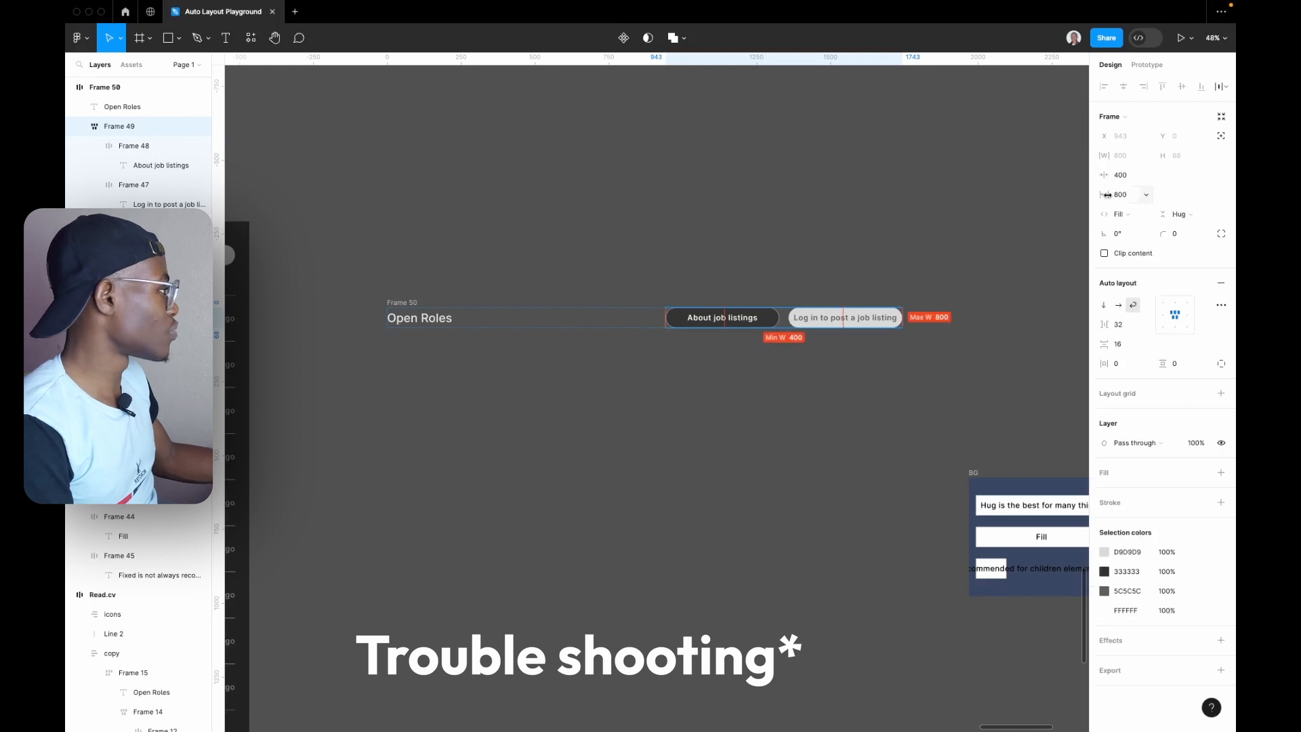
key(Escape)
- Narrow the button group to its minimum width of 400 to test how the pills wrap
click(680, 320)
double_click(680, 320)
scroll(768, 310, up, 5)
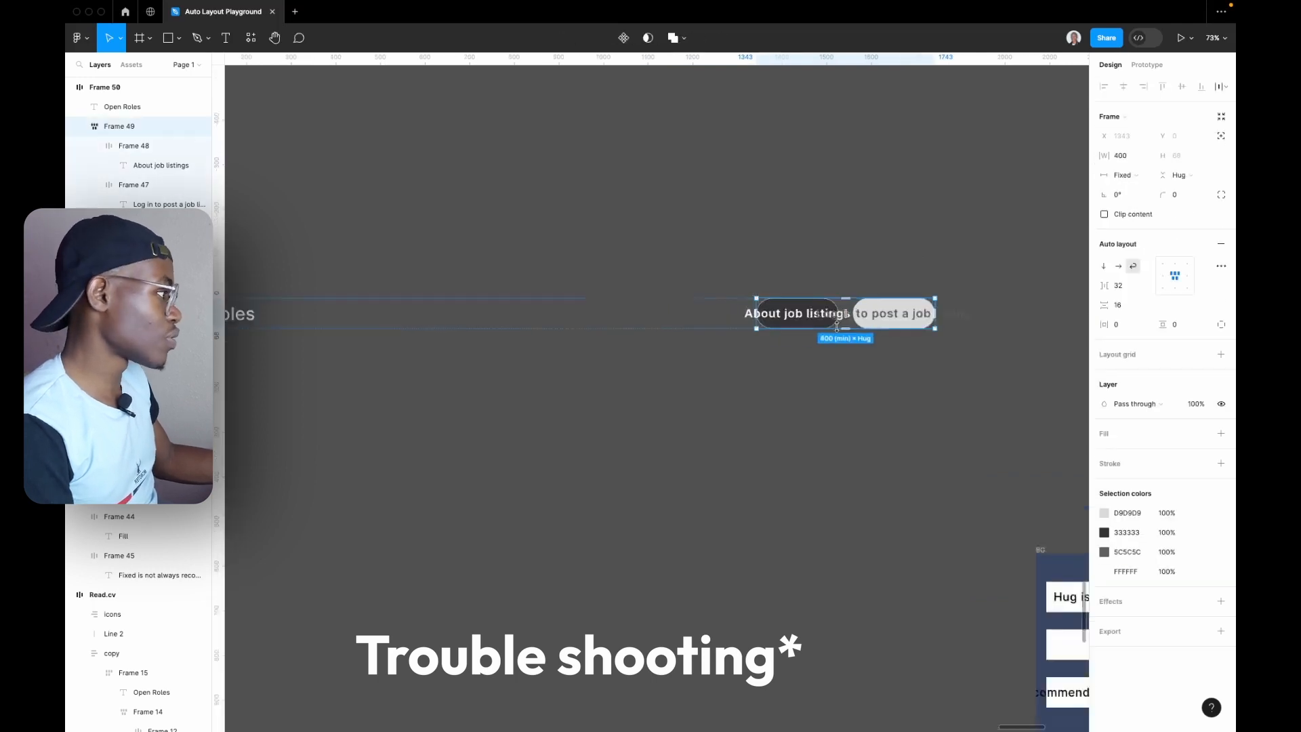
- Undo the last narrowing of the button group
key(ctrl+z)
key(ctrl+z)
key(ctrl+z)
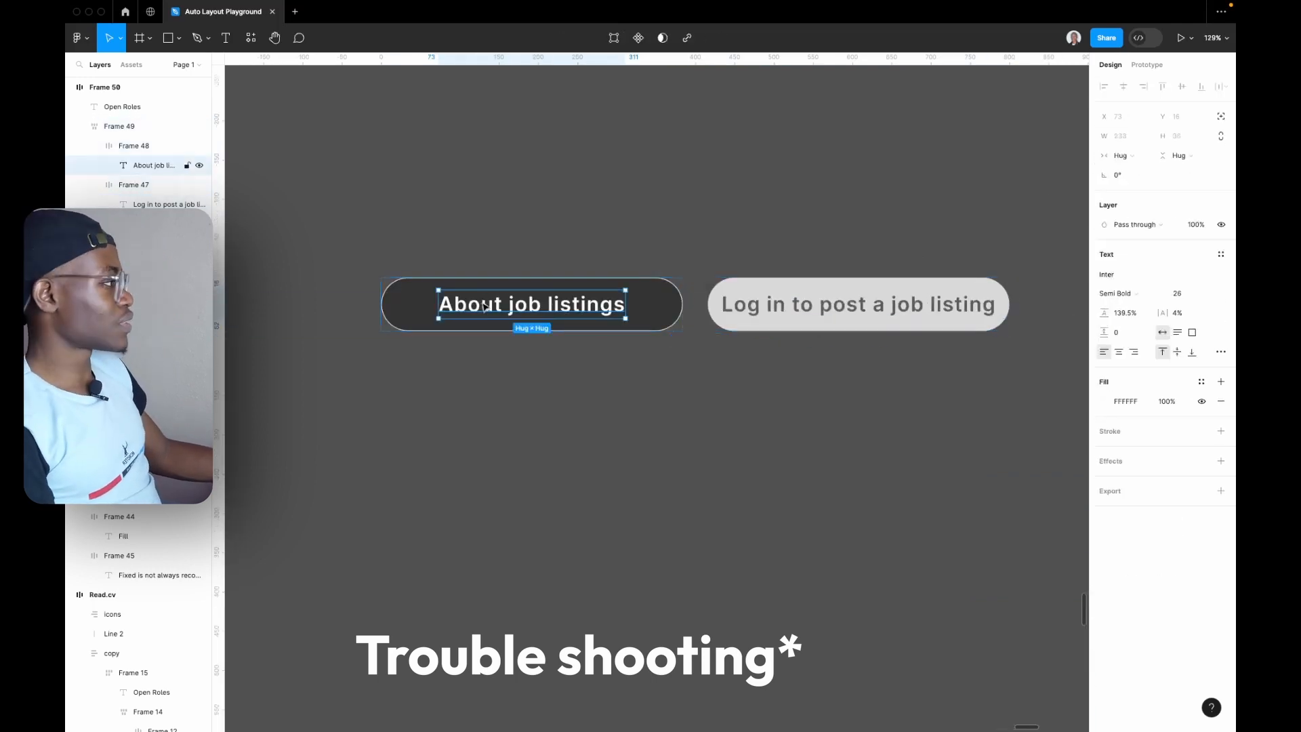
- Try Fill container width on the text labels of both pill buttons, and undo these trial changes
super+click(837, 320)
click(1121, 156)
click(1145, 171)
click(602, 324)
super+click(602, 323)
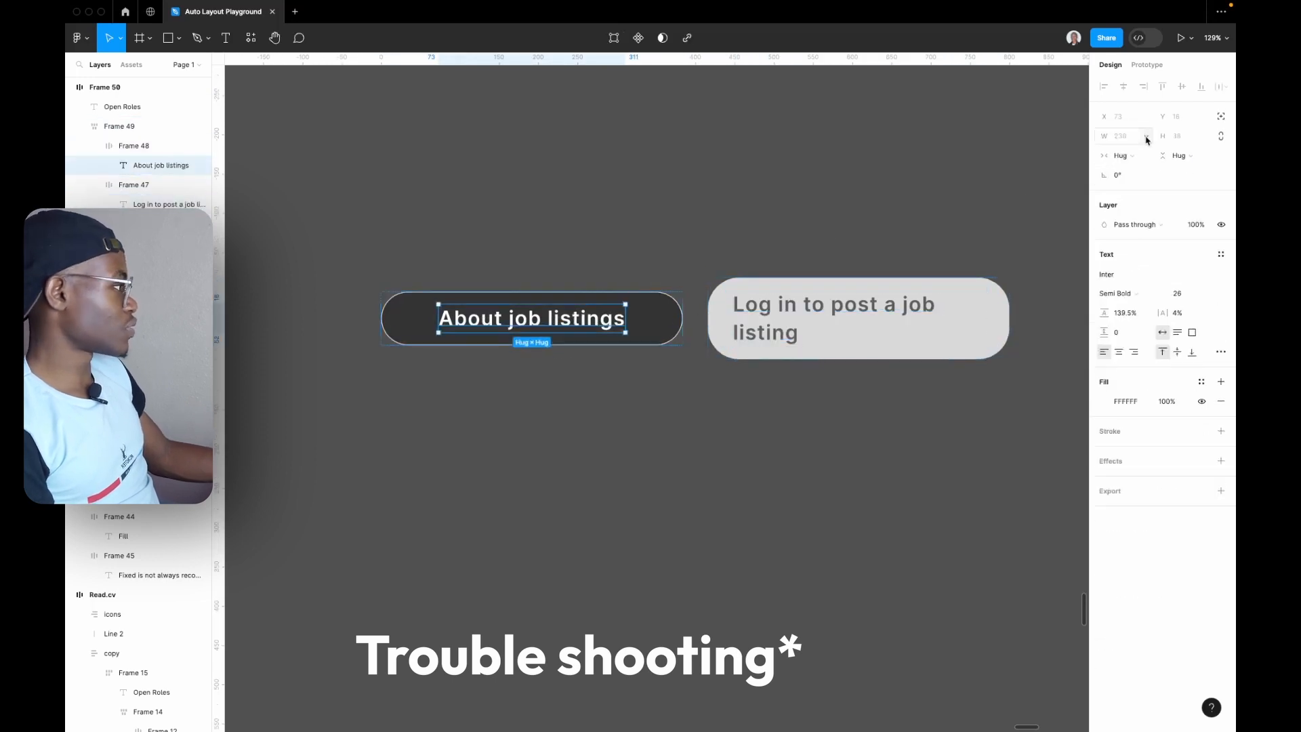
click(1122, 156)
click(1142, 172)
key(ctrl+z)
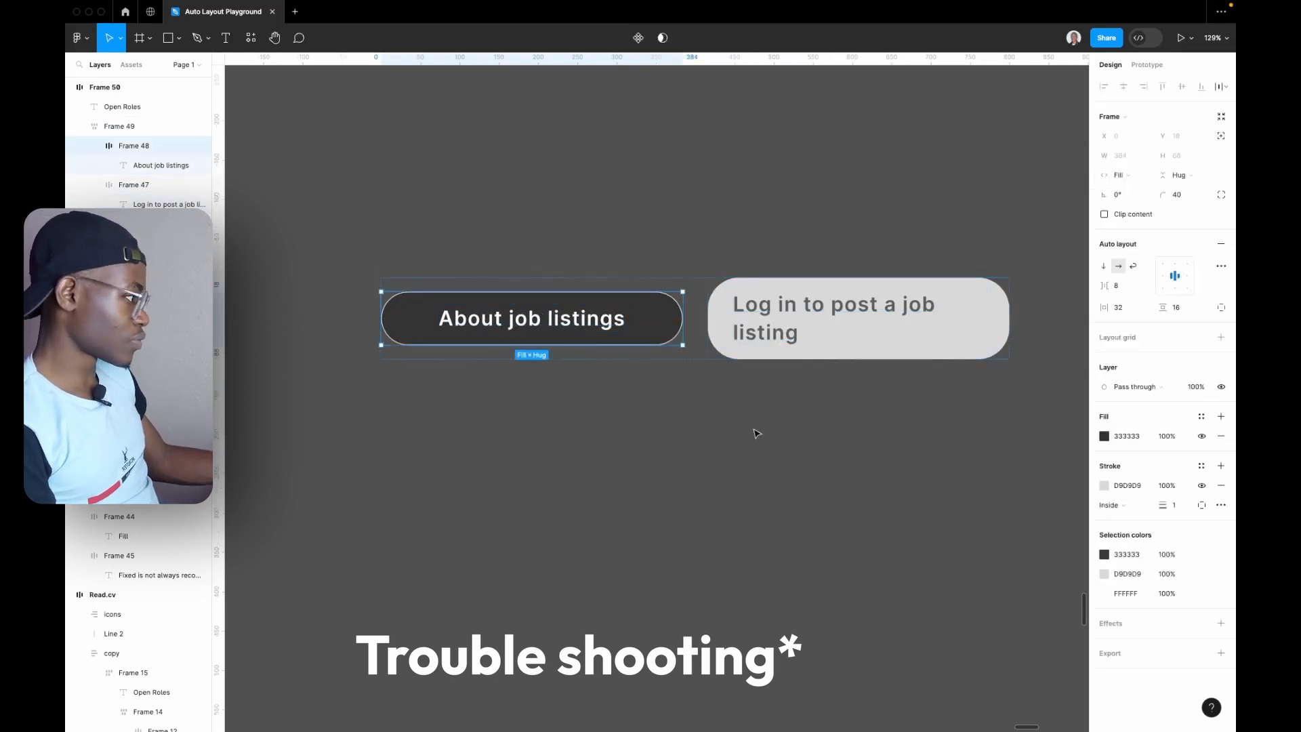
key(ctrl+z)
key(ctrl+z)
key(ctrl+z)
key(ctrl+z)
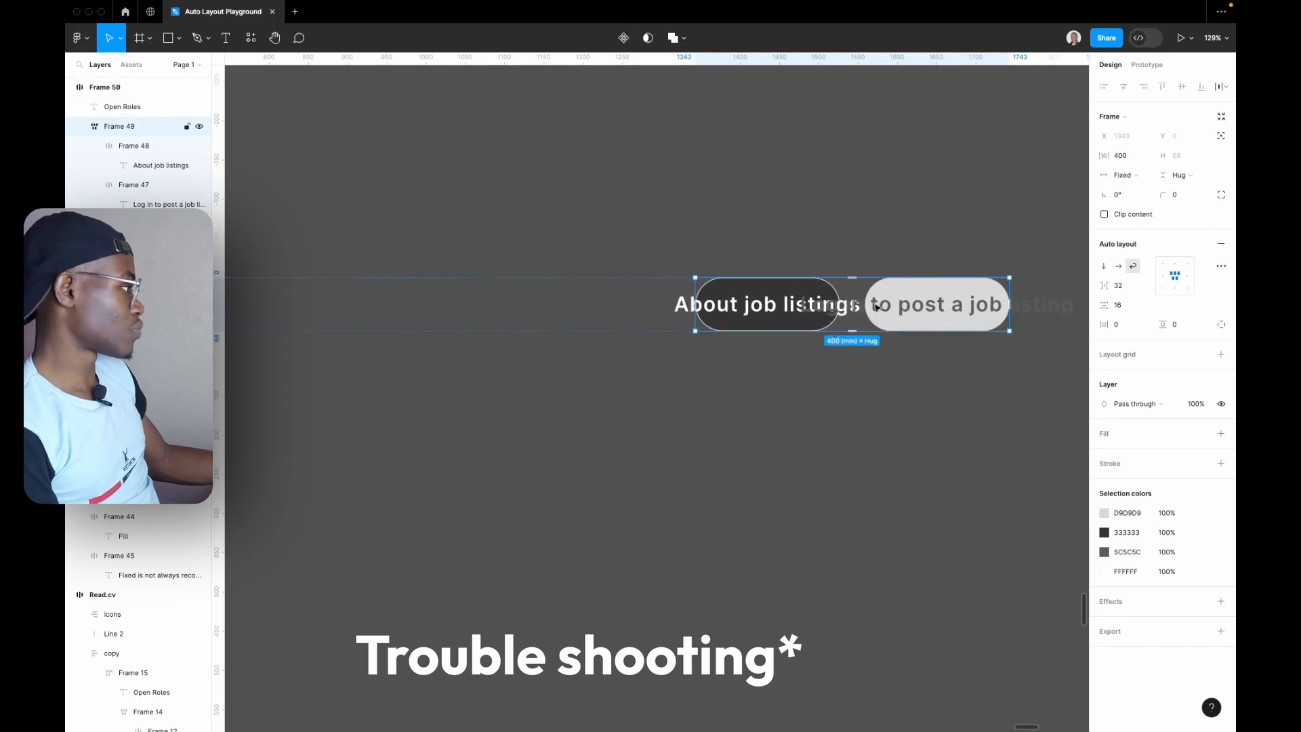
- Try Fill container width on the Log in to post a job listing label at the narrow group width, and undo it
double_click(847, 310)
click(1125, 156)
click(1143, 169)
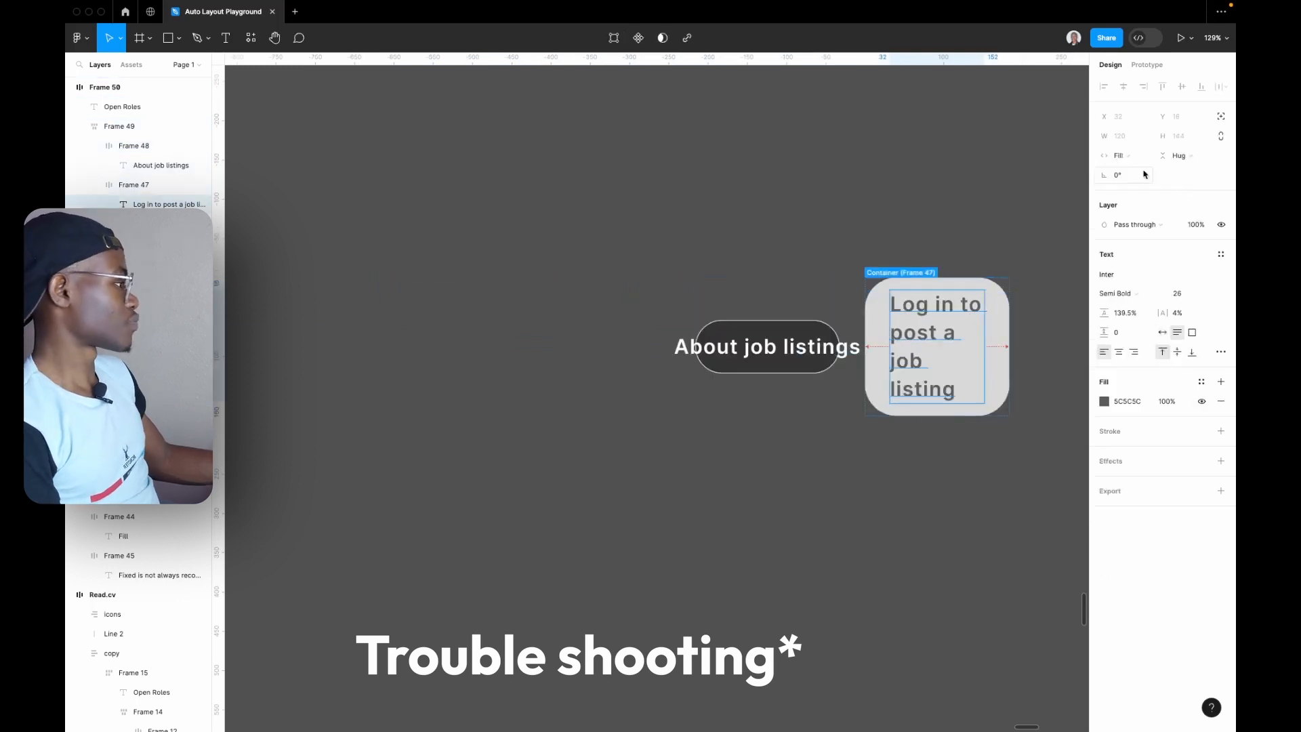
key(ctrl+z)
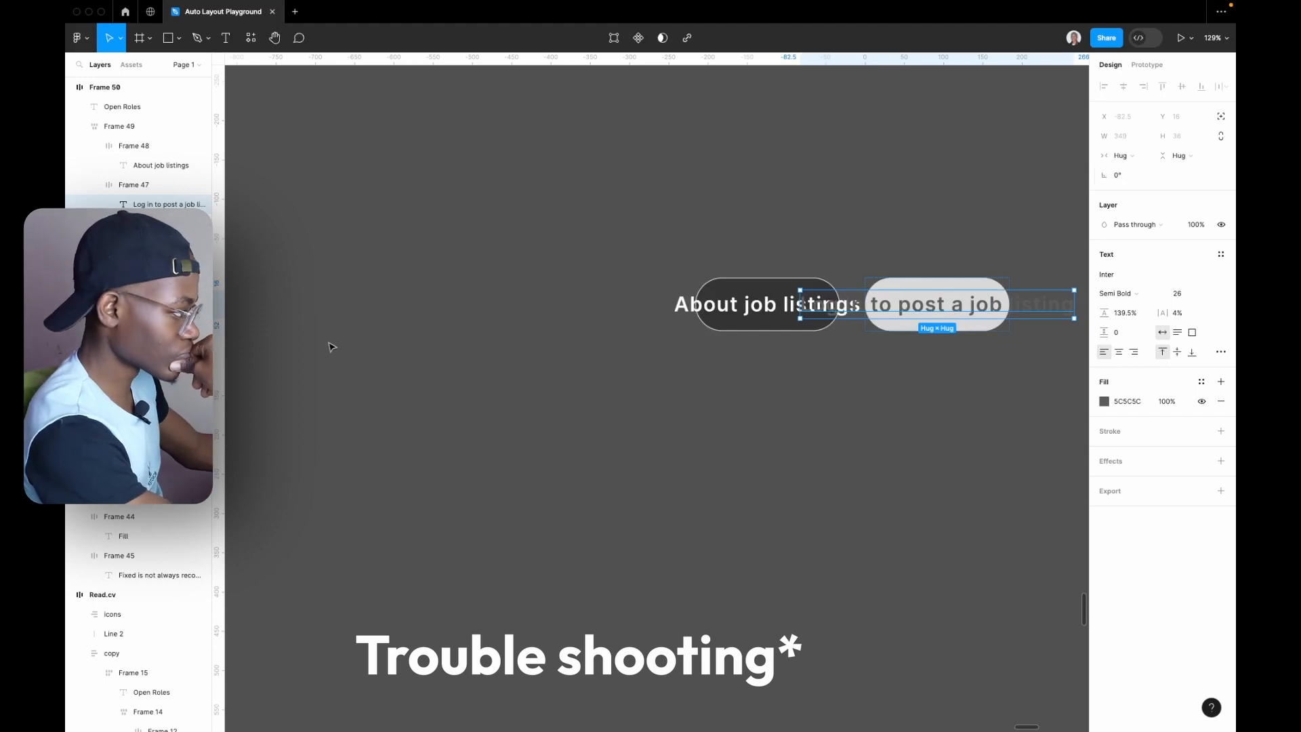
- Try Hug contents as the horizontal resizing of the About job listings pill
click(755, 321)
click(1123, 175)
click(1126, 161)
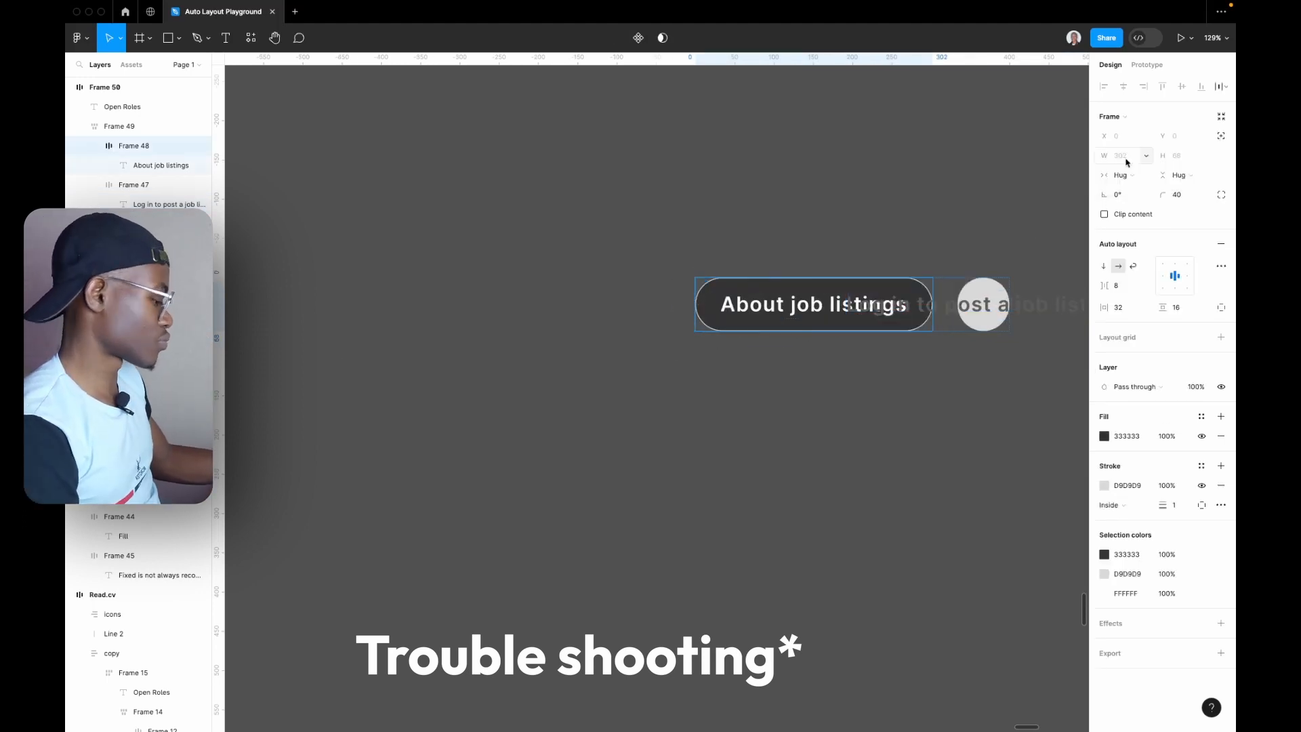
- Set the horizontal resizing of the group holding both pills back to Fill container
key(shift+Return)
click(1124, 175)
click(1140, 205)
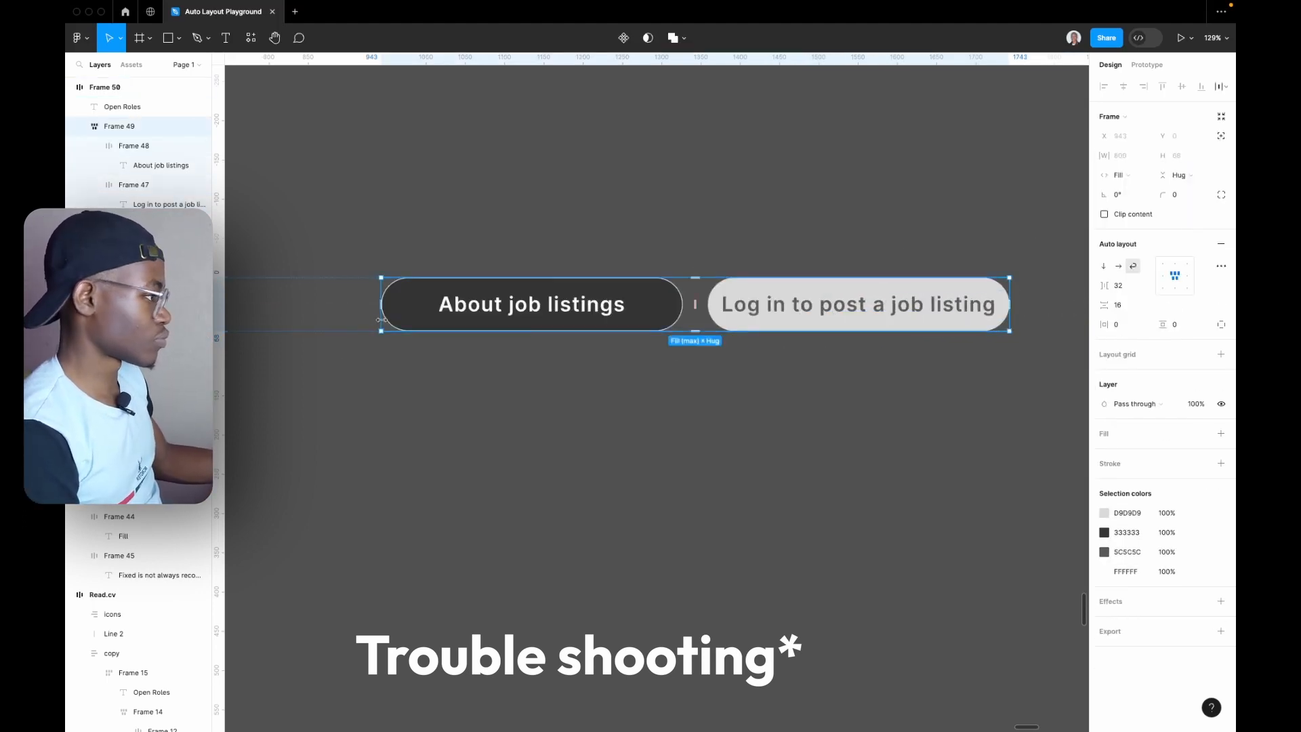
- Set the button group's vertical resizing to Fill container and test how the pills respond to narrowing the group
drag(381, 320, 698, 327)
key(ctrl+z)
click(1181, 175)
click(1179, 191)
drag(382, 323, 692, 329)
key(ctrl+z)
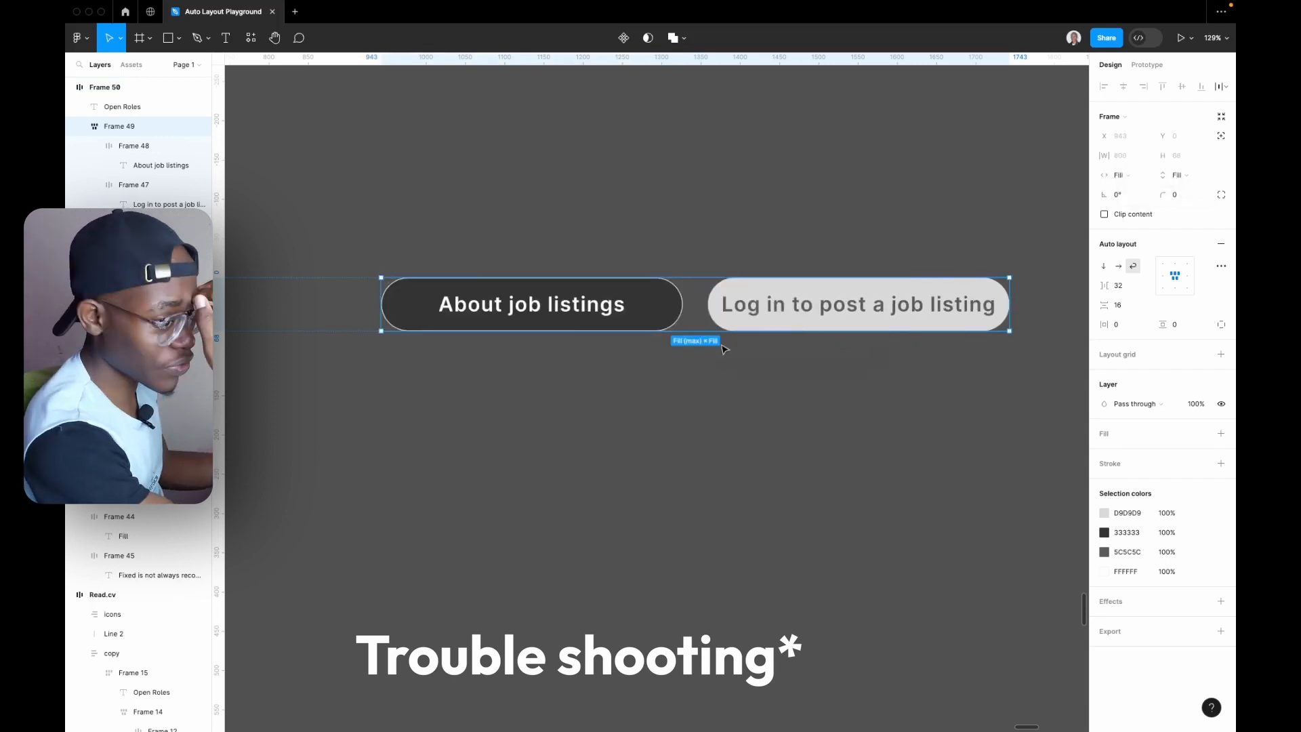
- Check the resizing settings of both pill frames and their parent button group
double_click(581, 302)
click(691, 326)
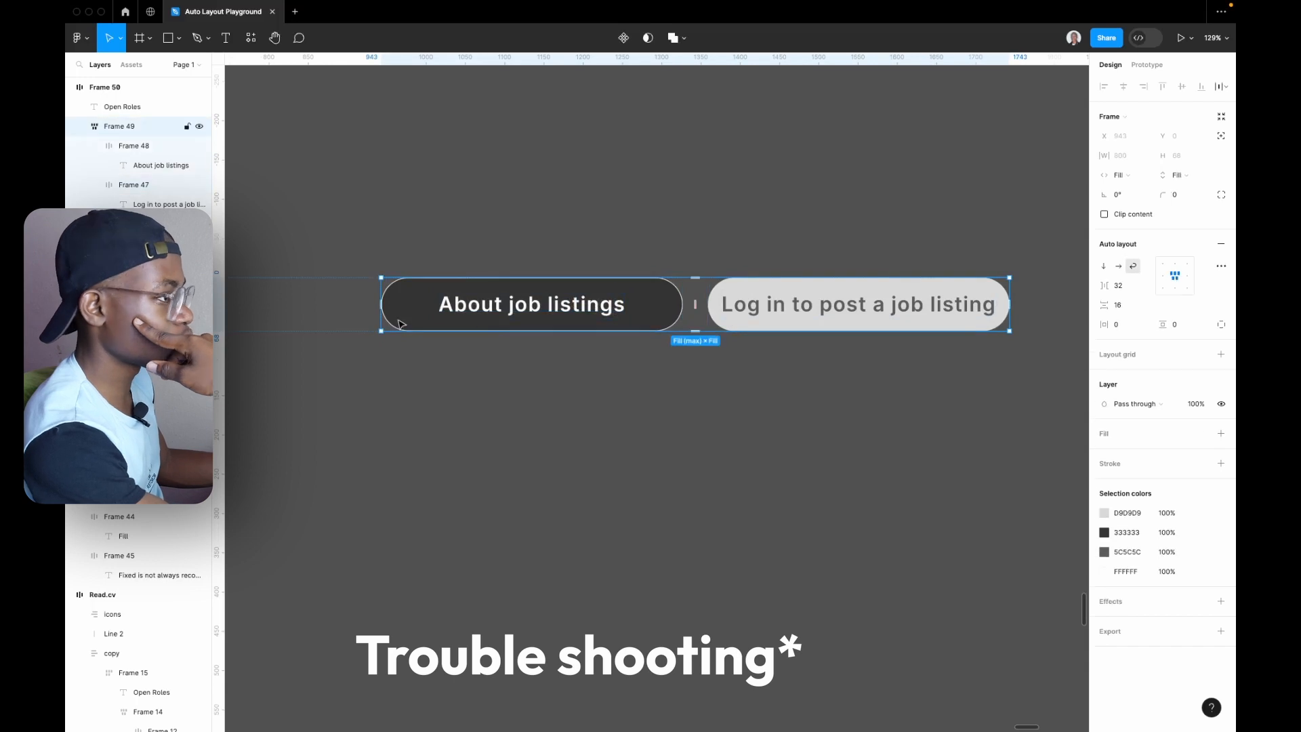
click(150, 147)
click(145, 185)
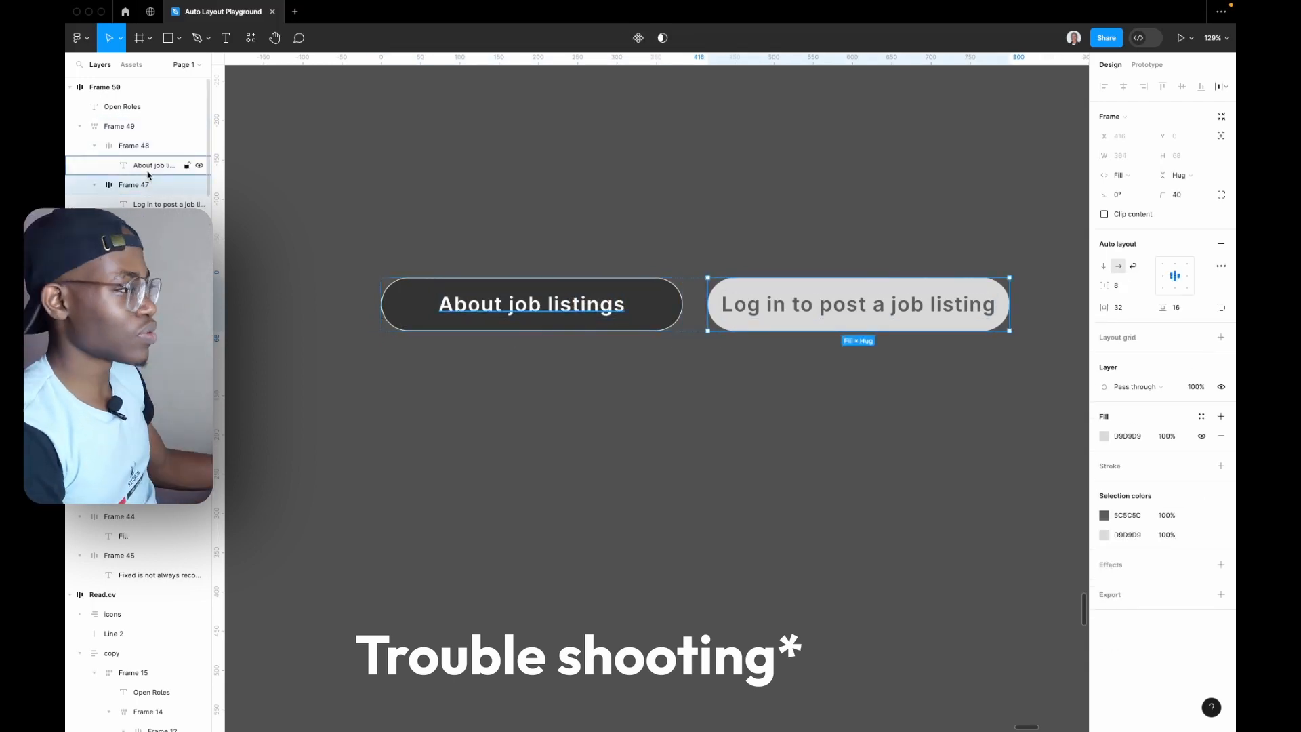
click(139, 128)
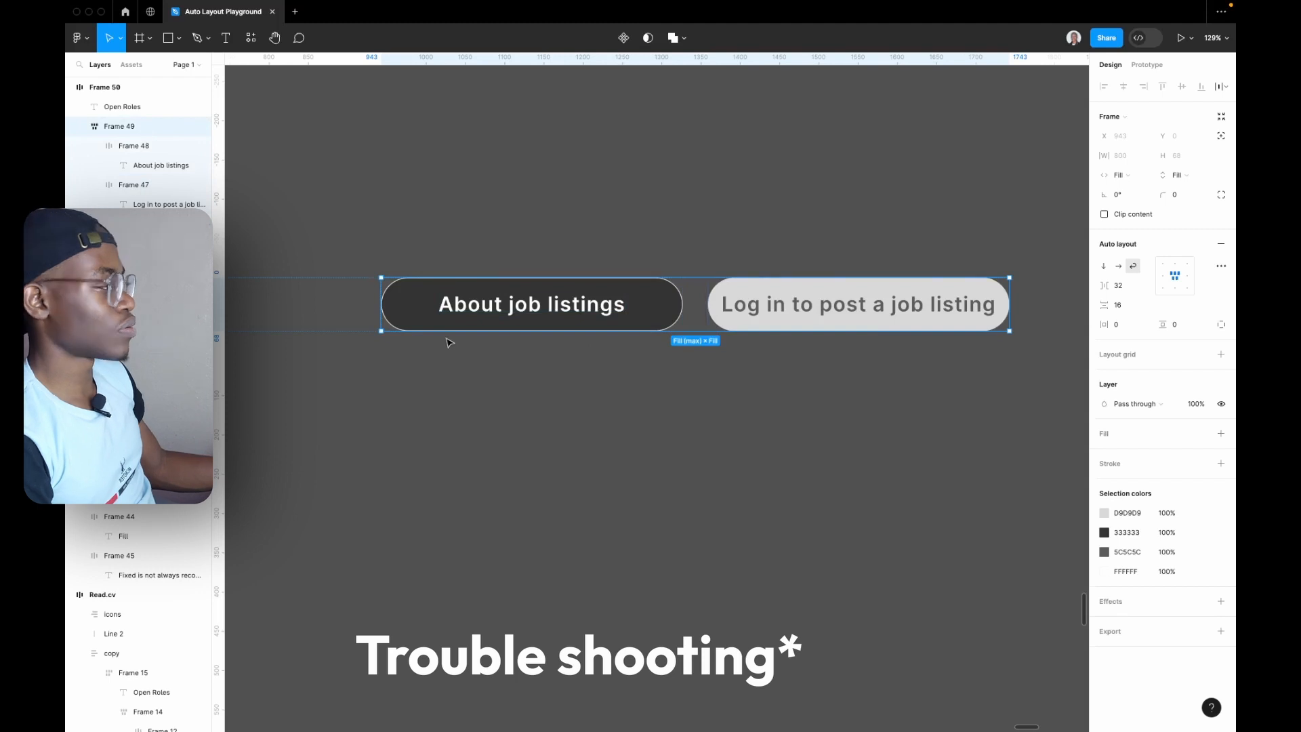
- Add a minimum width of 400 to the About job listings pill
click(667, 318)
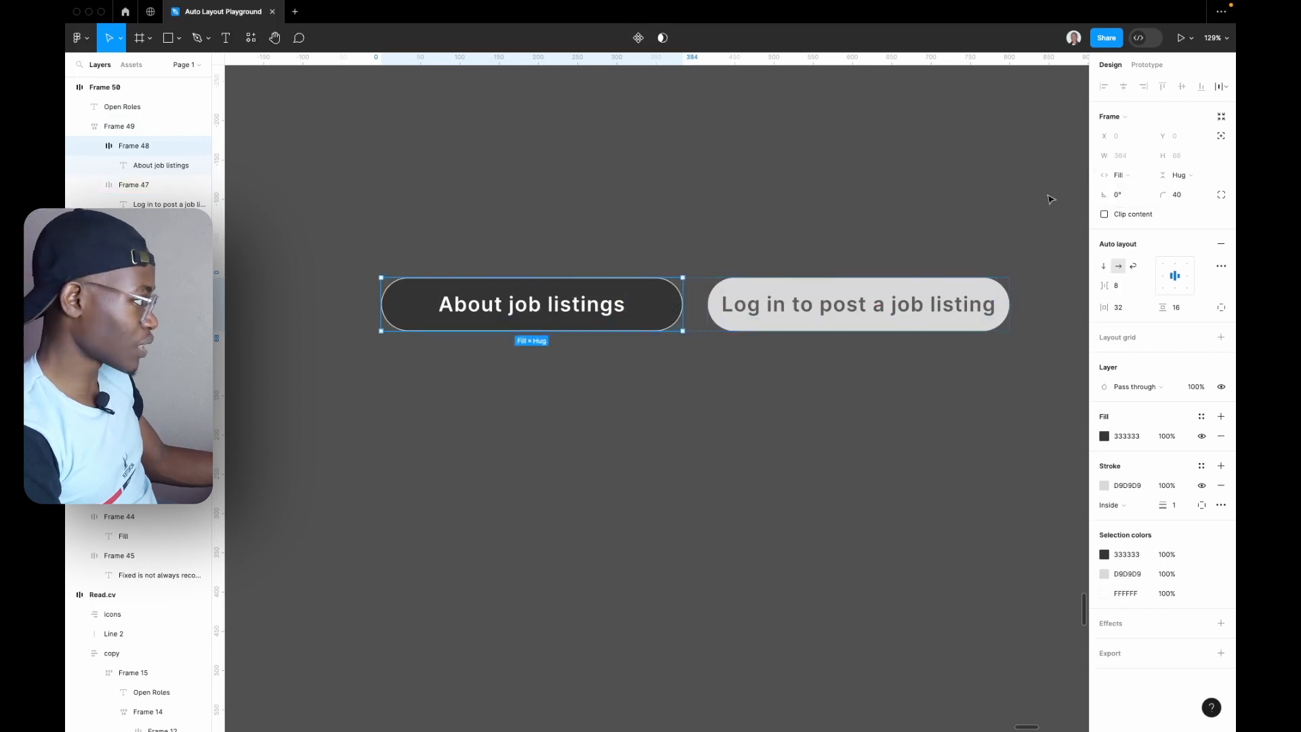
click(1145, 156)
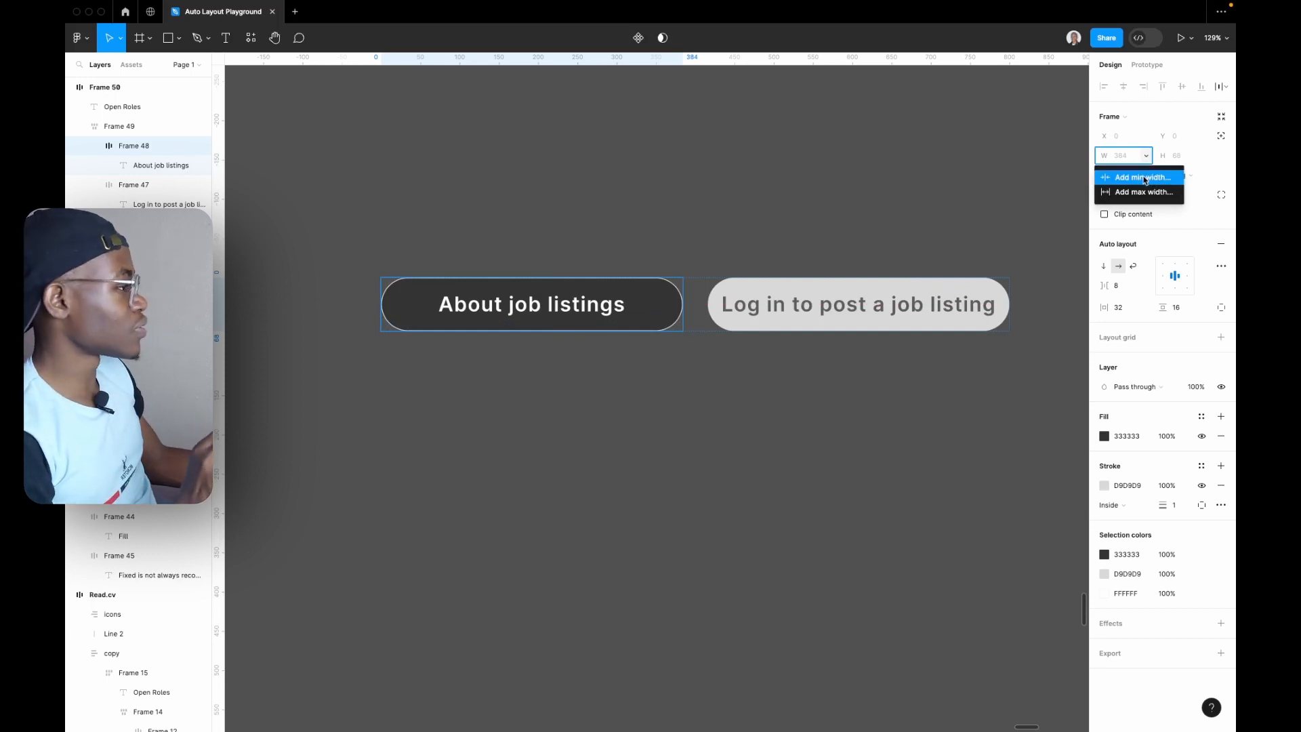
click(1145, 178)
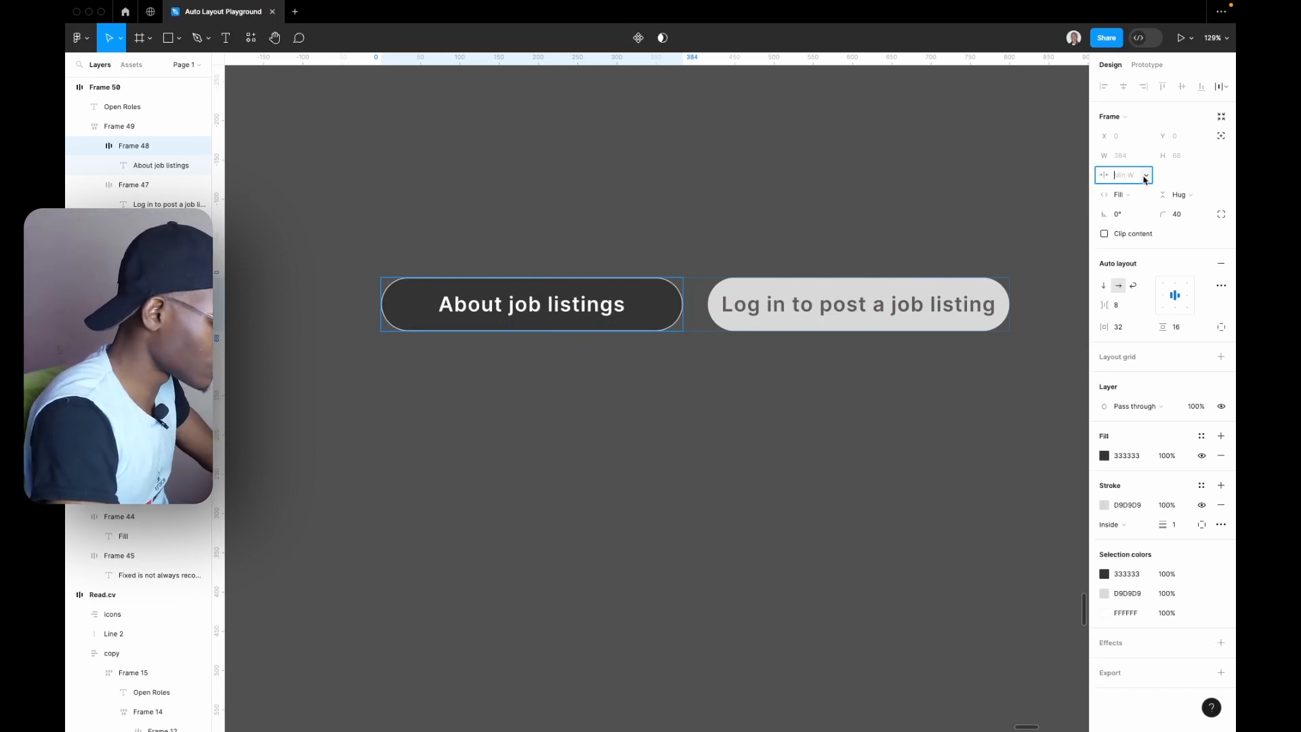
text(4000)
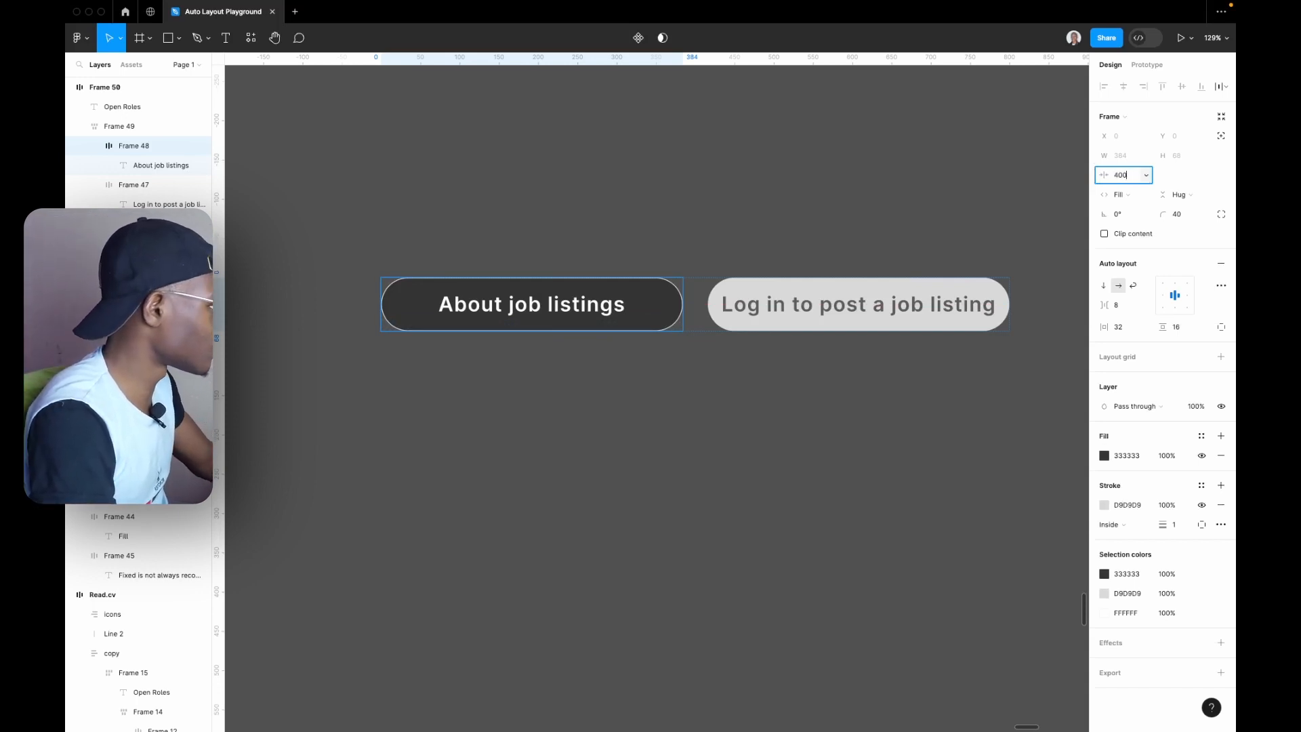
key(BackSpace)
key(Return)
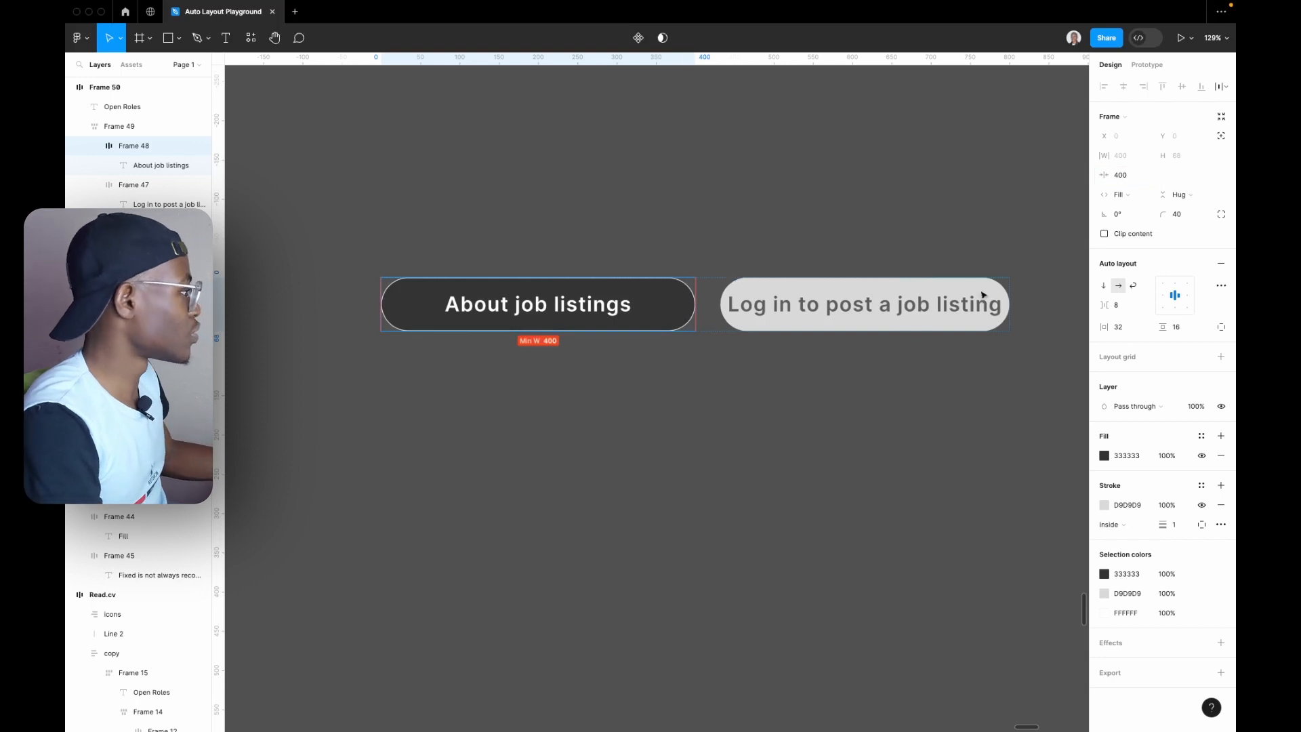
- Add a minimum width of 400 to the Log in to post a job listing pill
click(851, 320)
click(1145, 156)
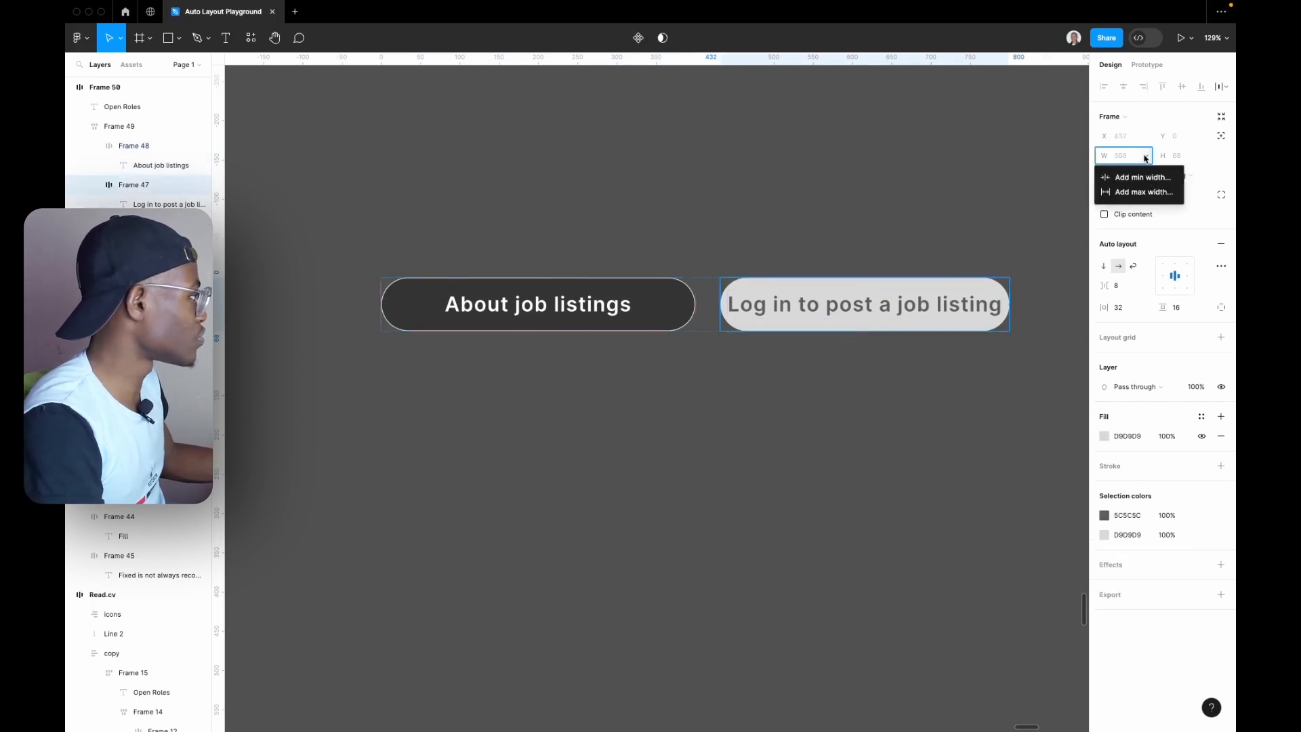
click(1149, 183)
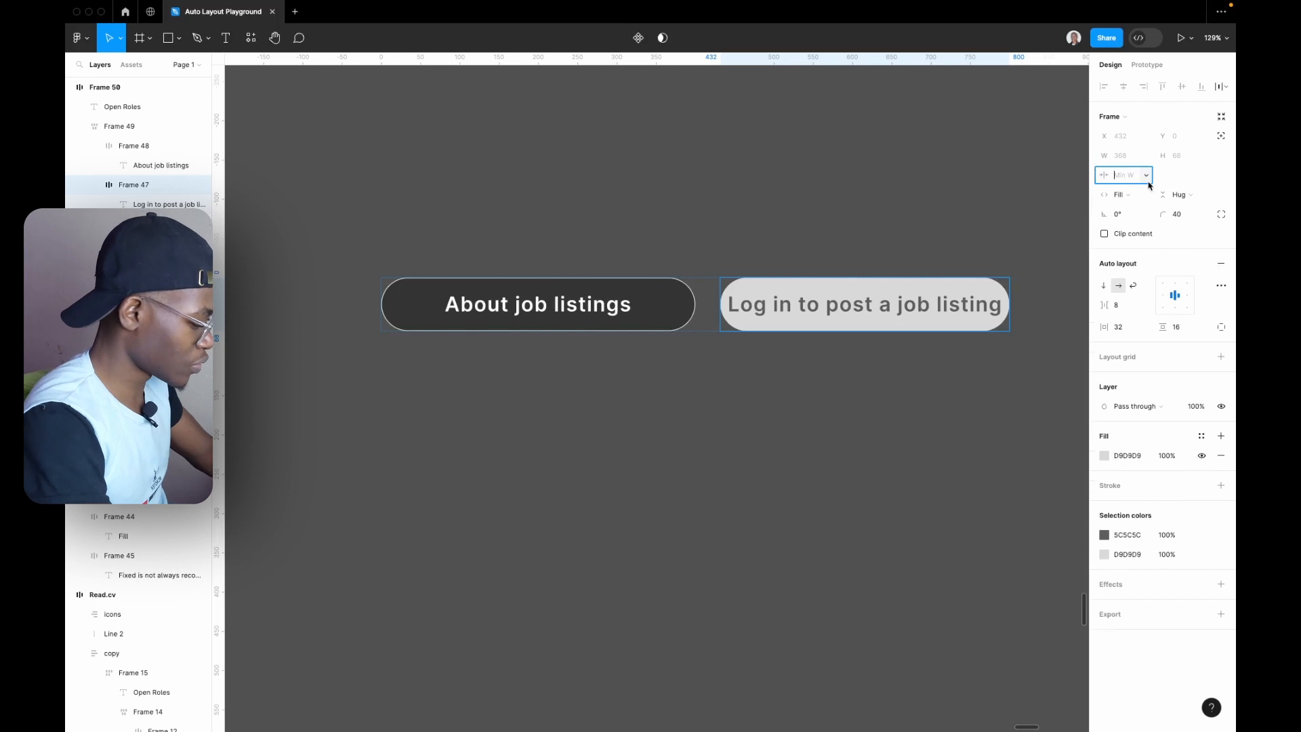
text(400)
key(Return)
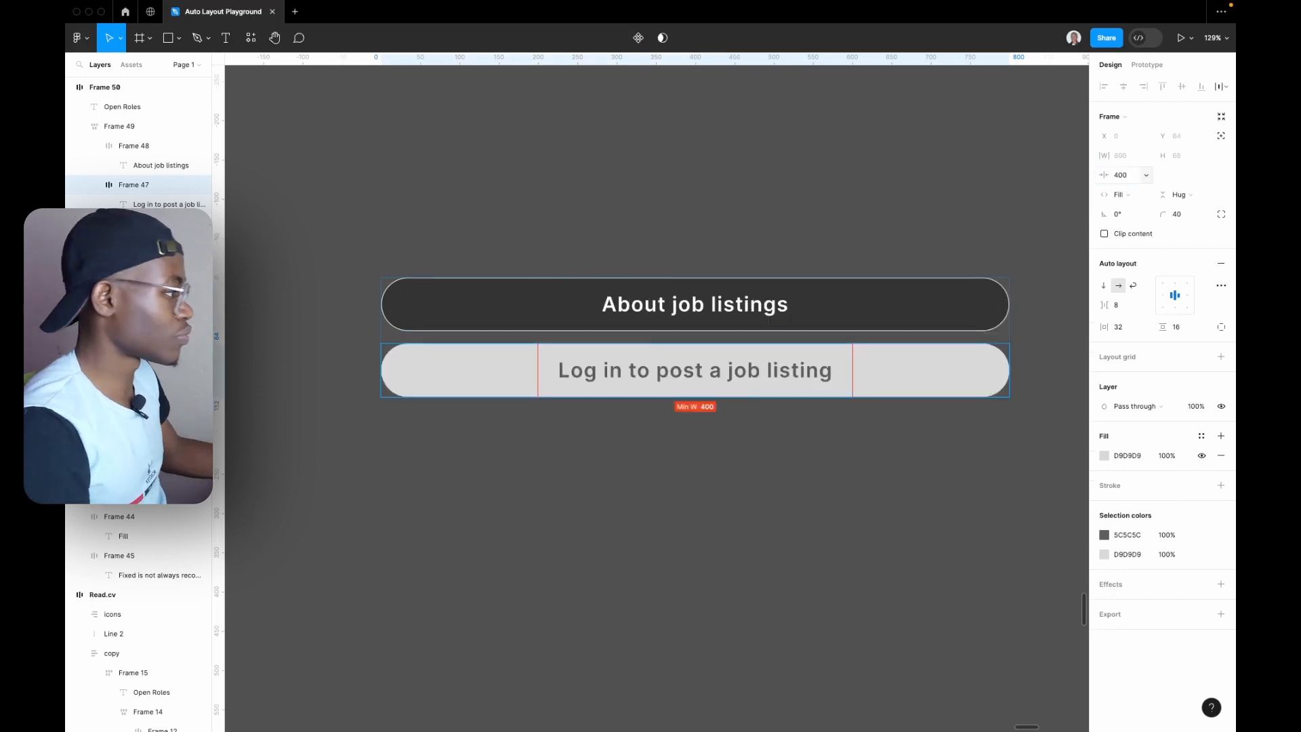
- Test widening the button group with the two stacked pills beyond its maximum width
ctrl+scroll(515, 280, down, 3)
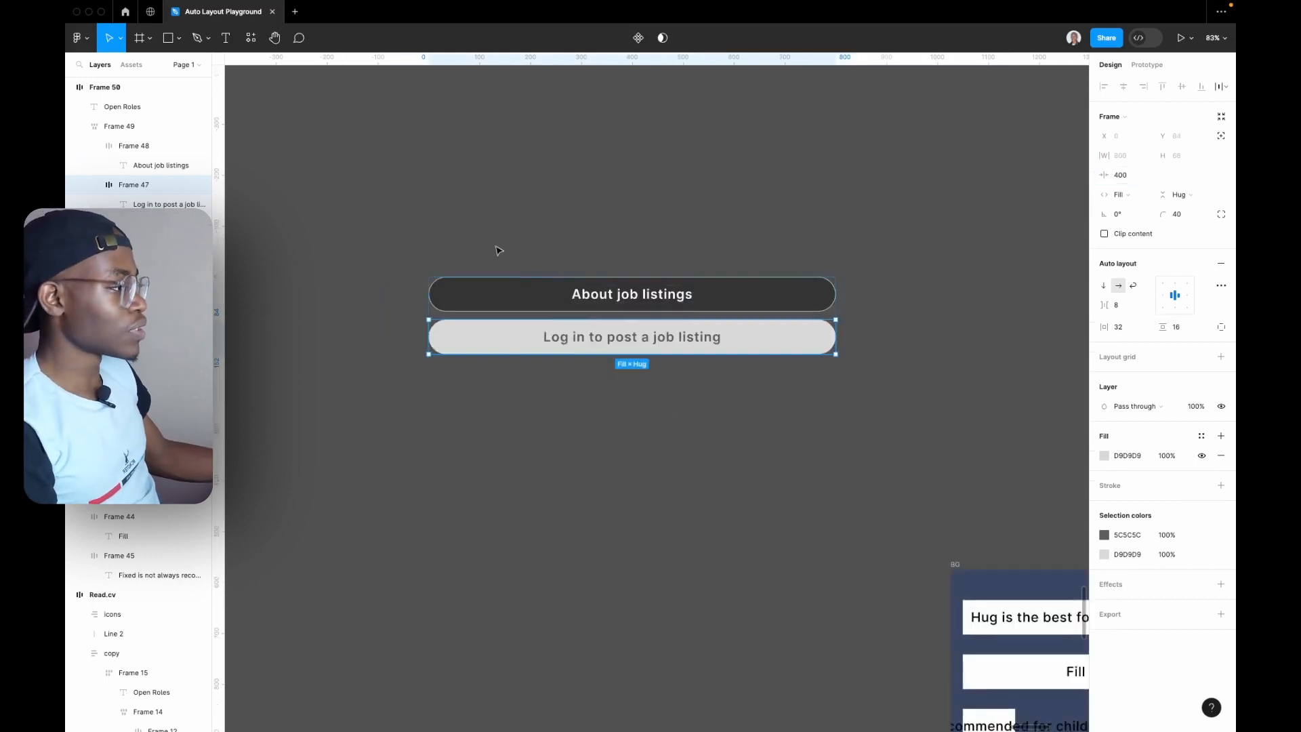
key(Escape)
click(436, 332)
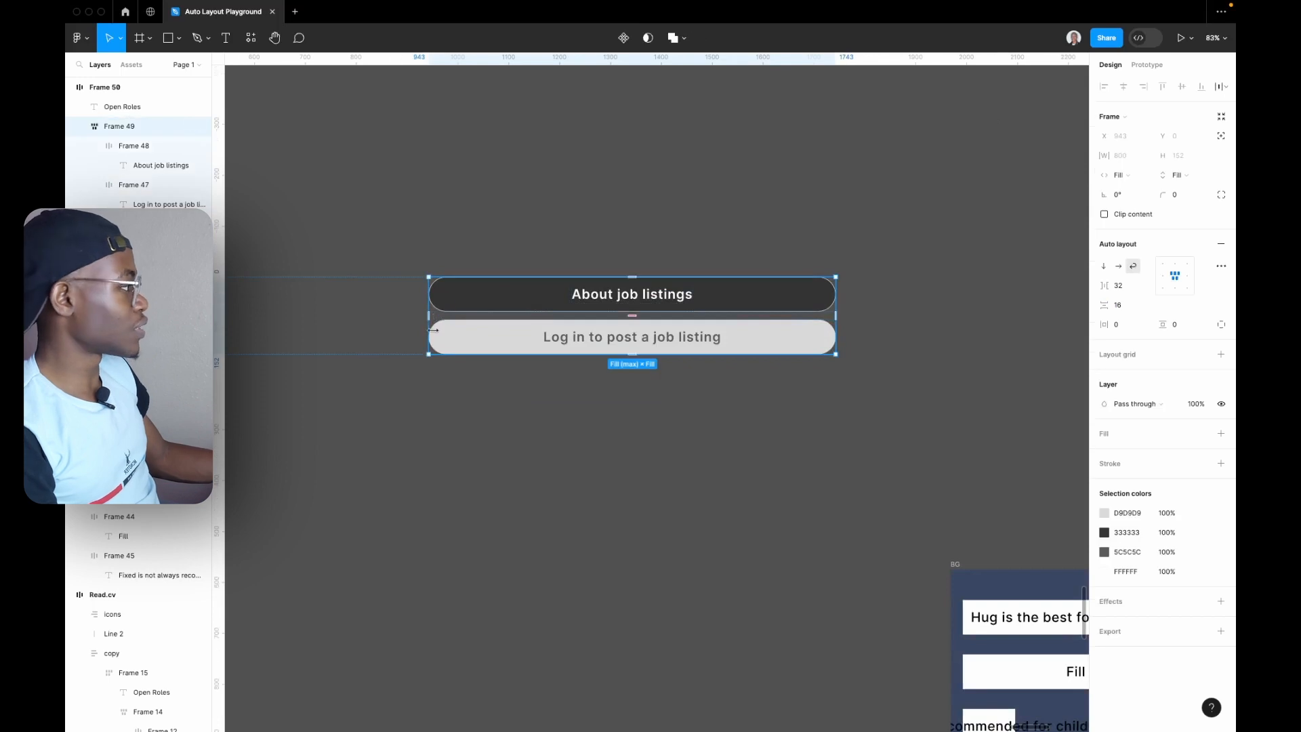
drag(432, 332, 318, 400)
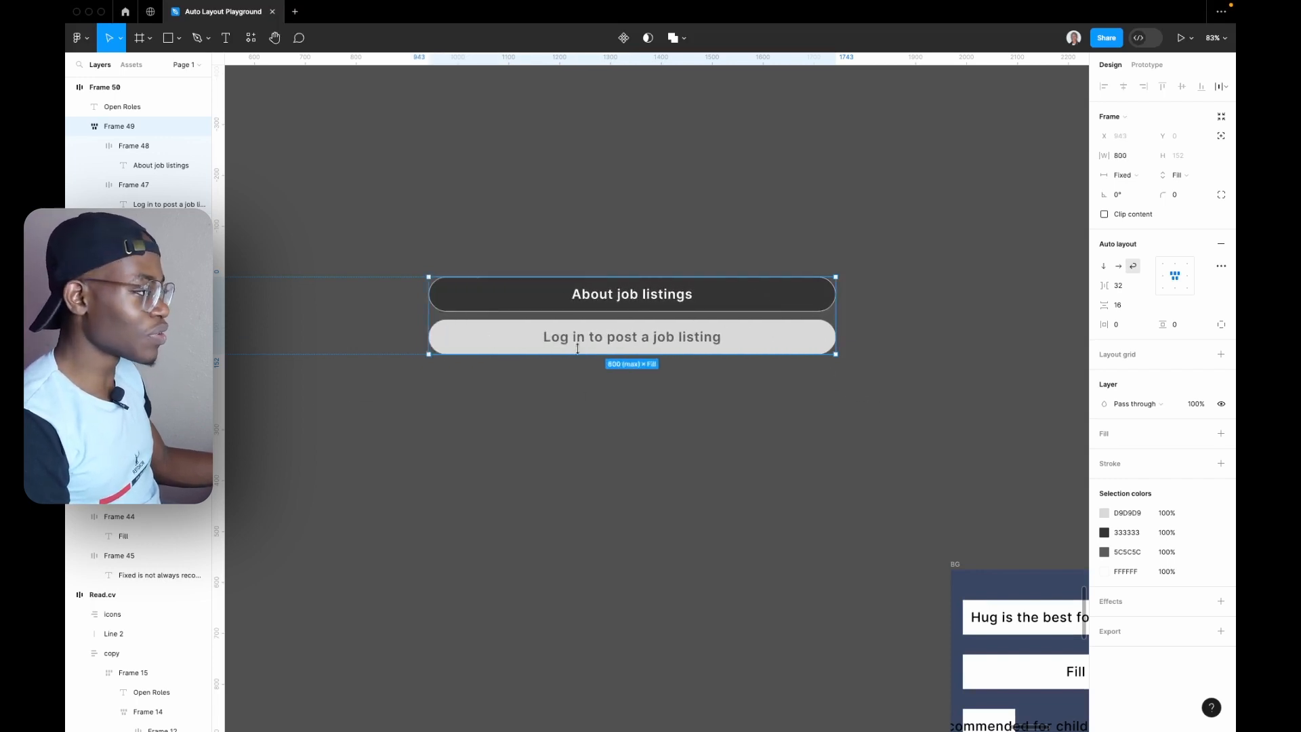
- Add a maximum width of 400 to the About job listings pill
click(515, 301)
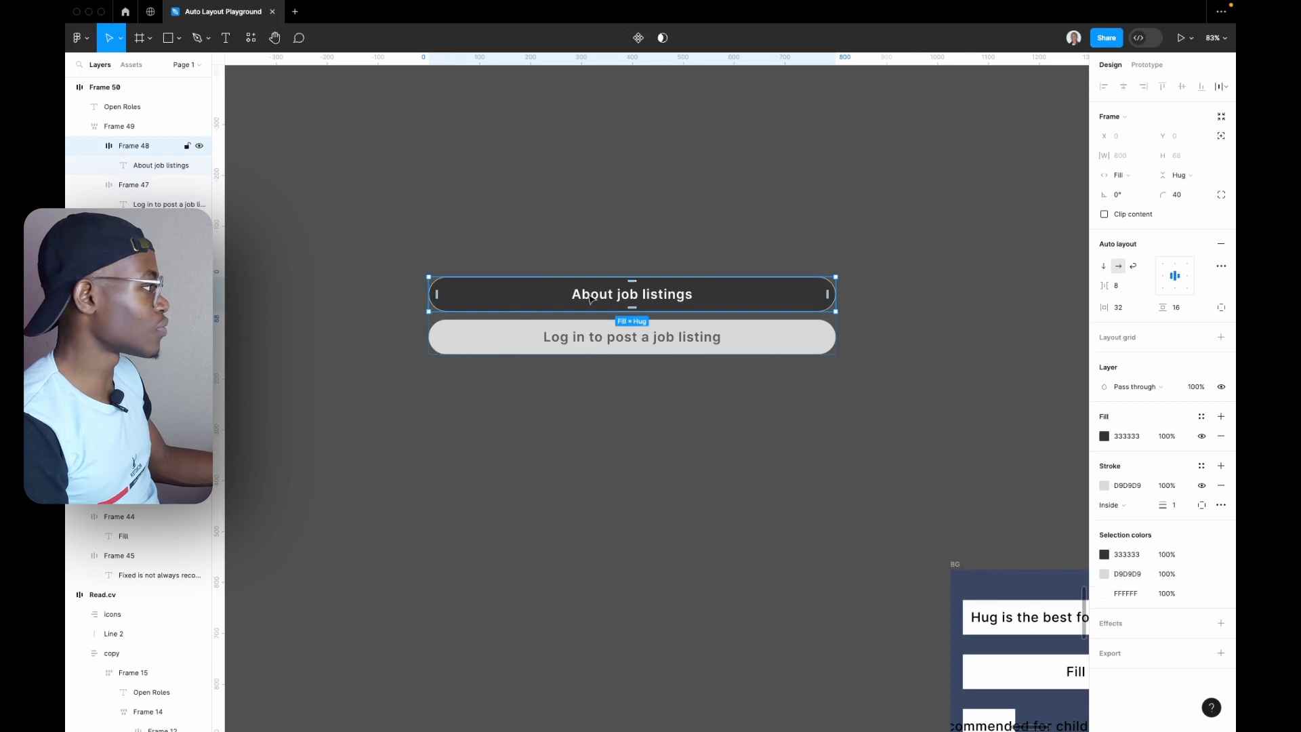
click(1146, 158)
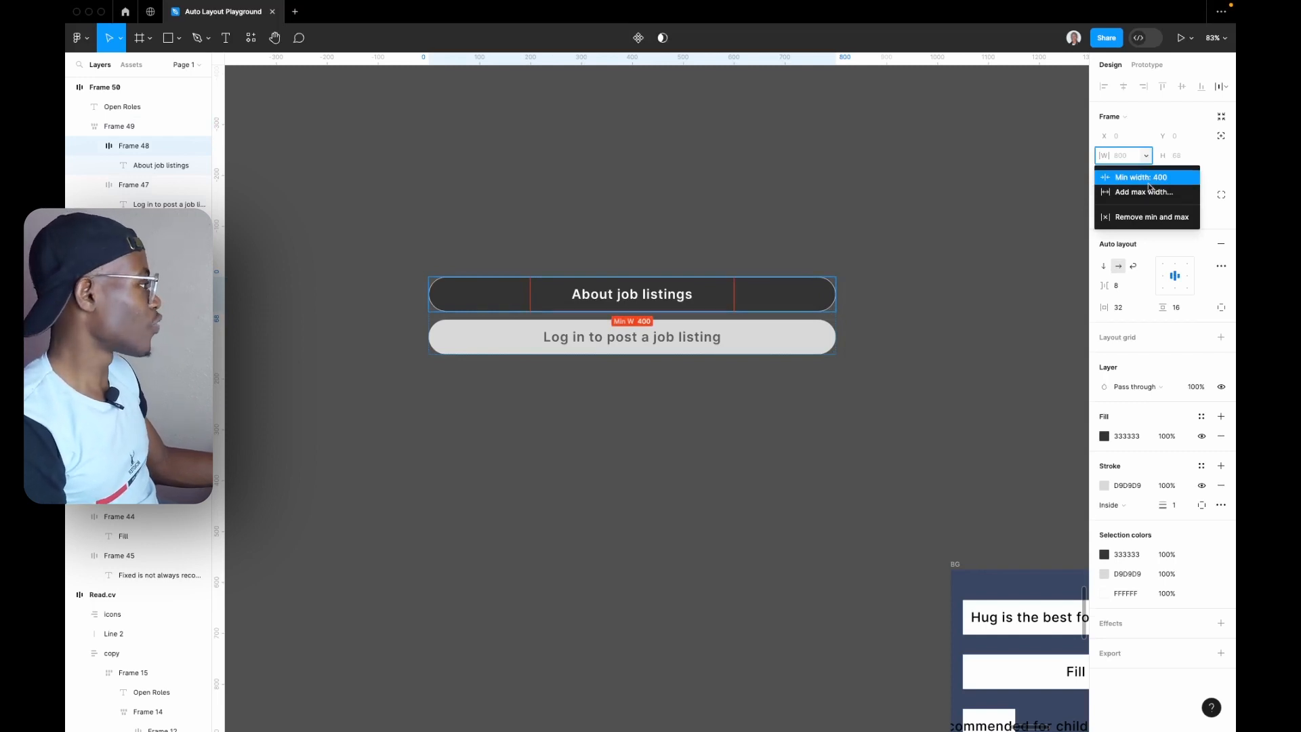
click(1153, 193)
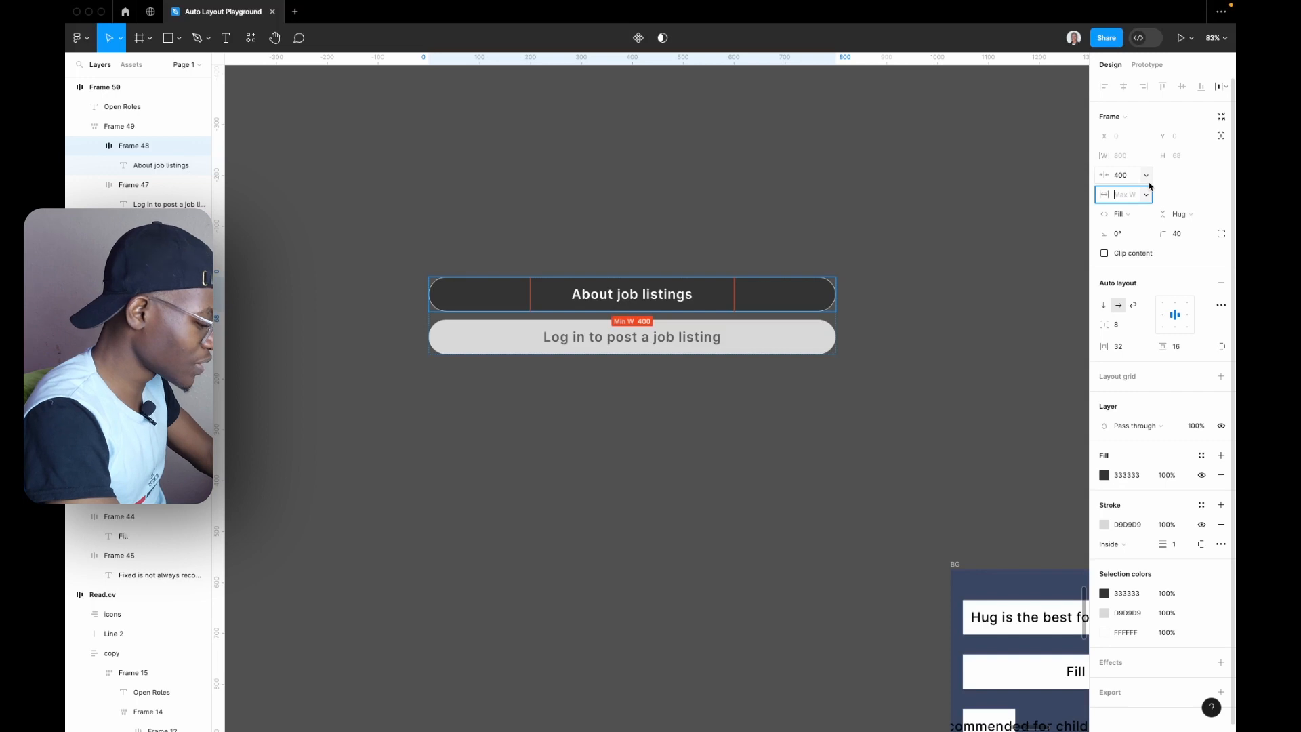
text(400)
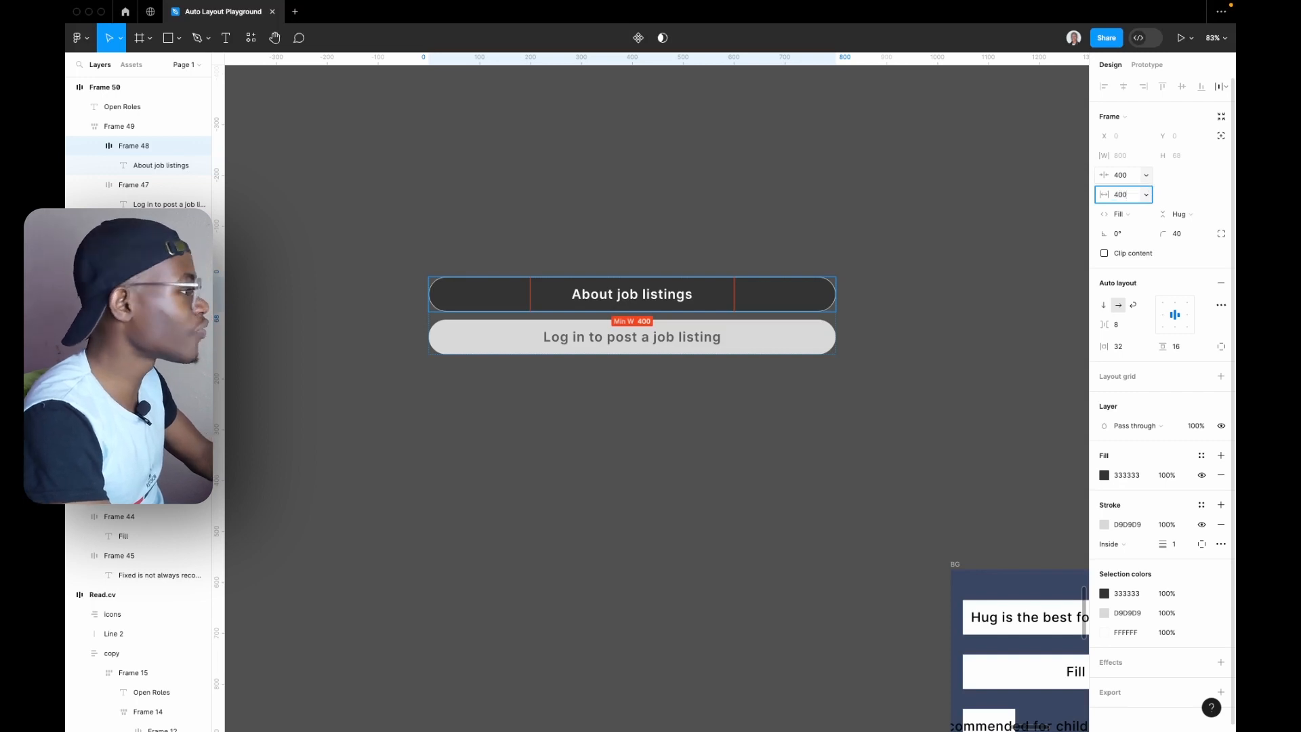
key(Return)
- Add a maximum width of 400 to the Log in to post a job listing pill
click(822, 337)
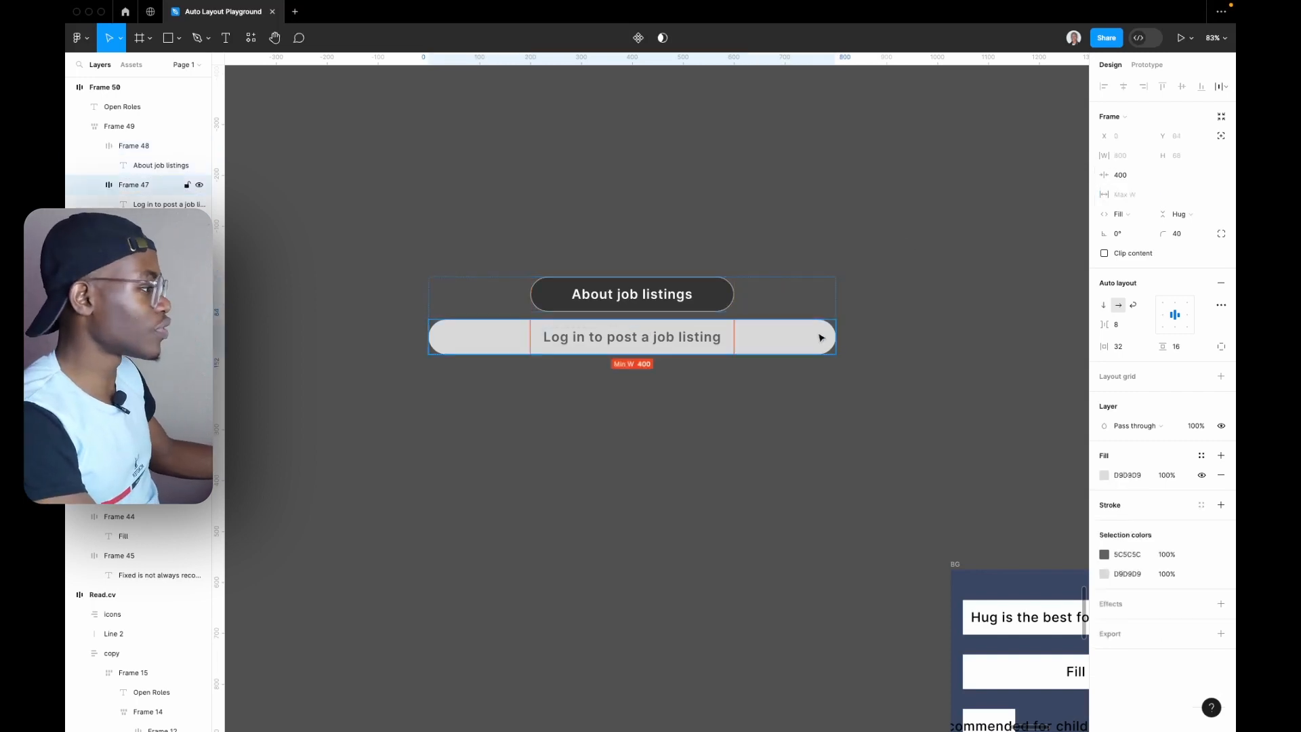
click(1146, 156)
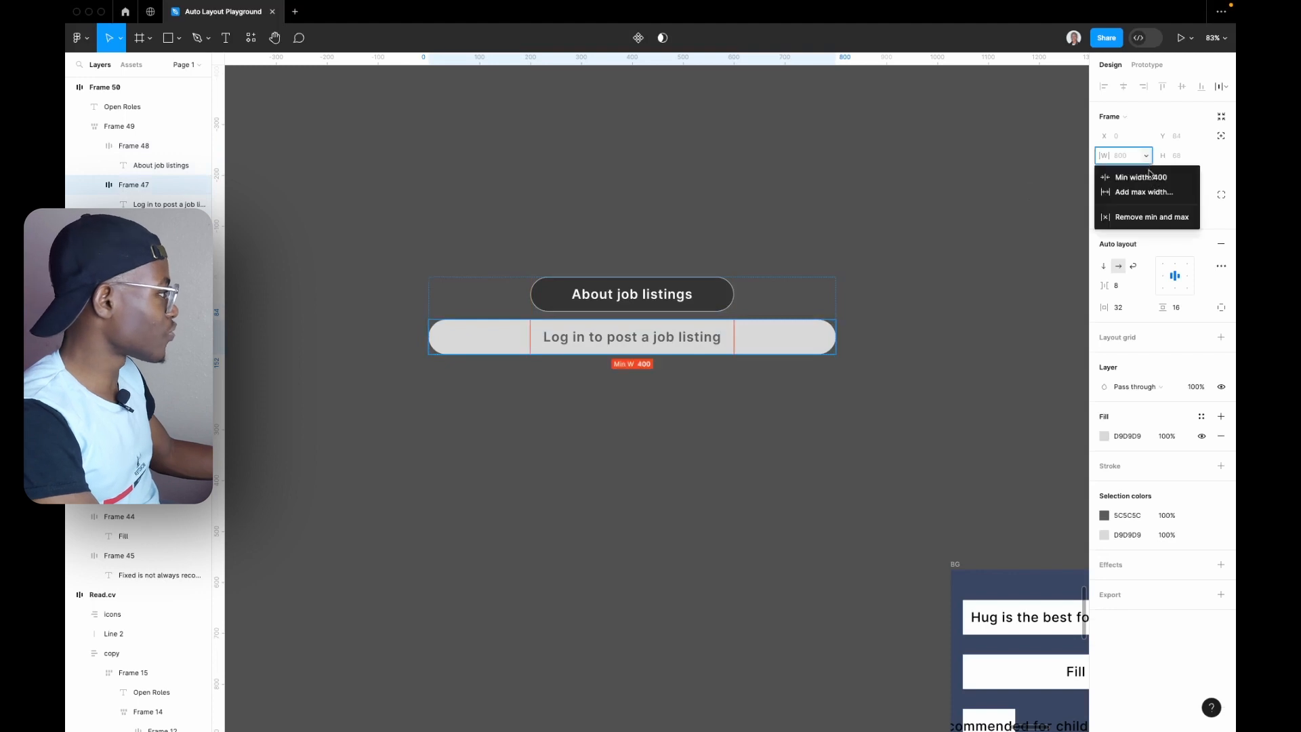
click(1150, 193)
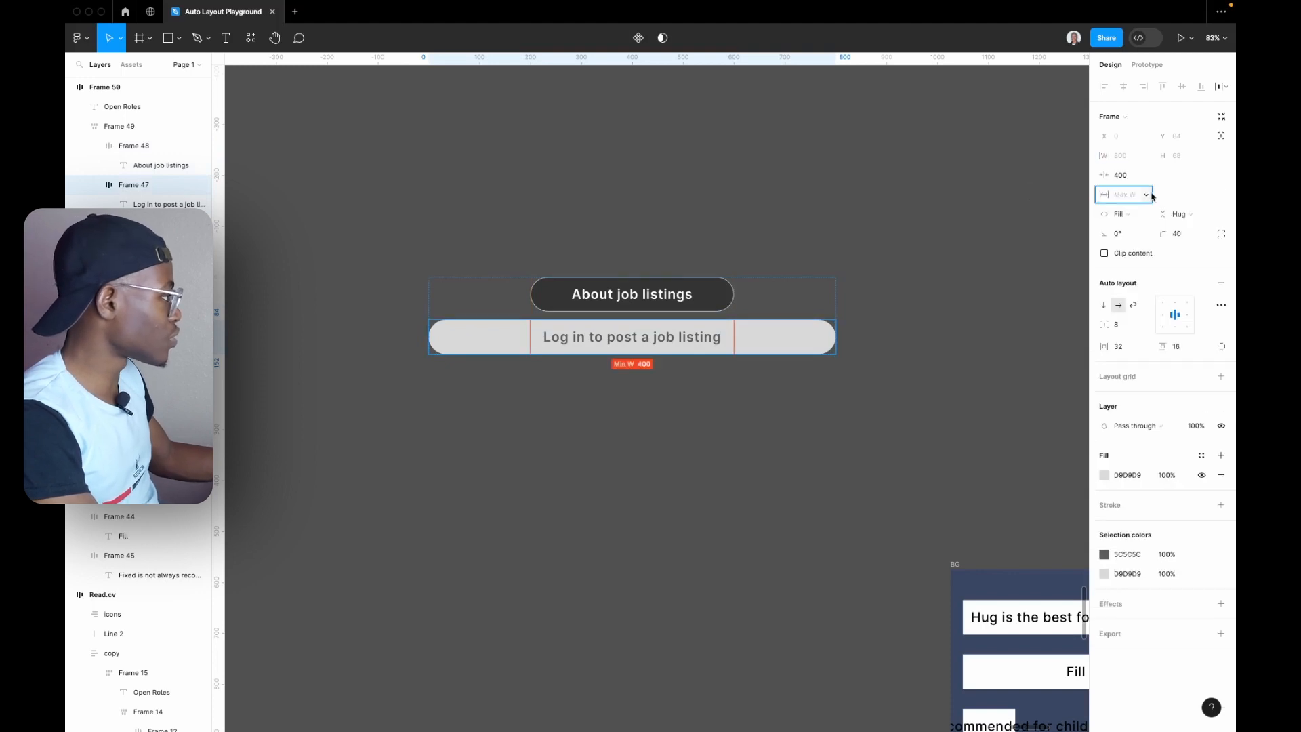
text(400)
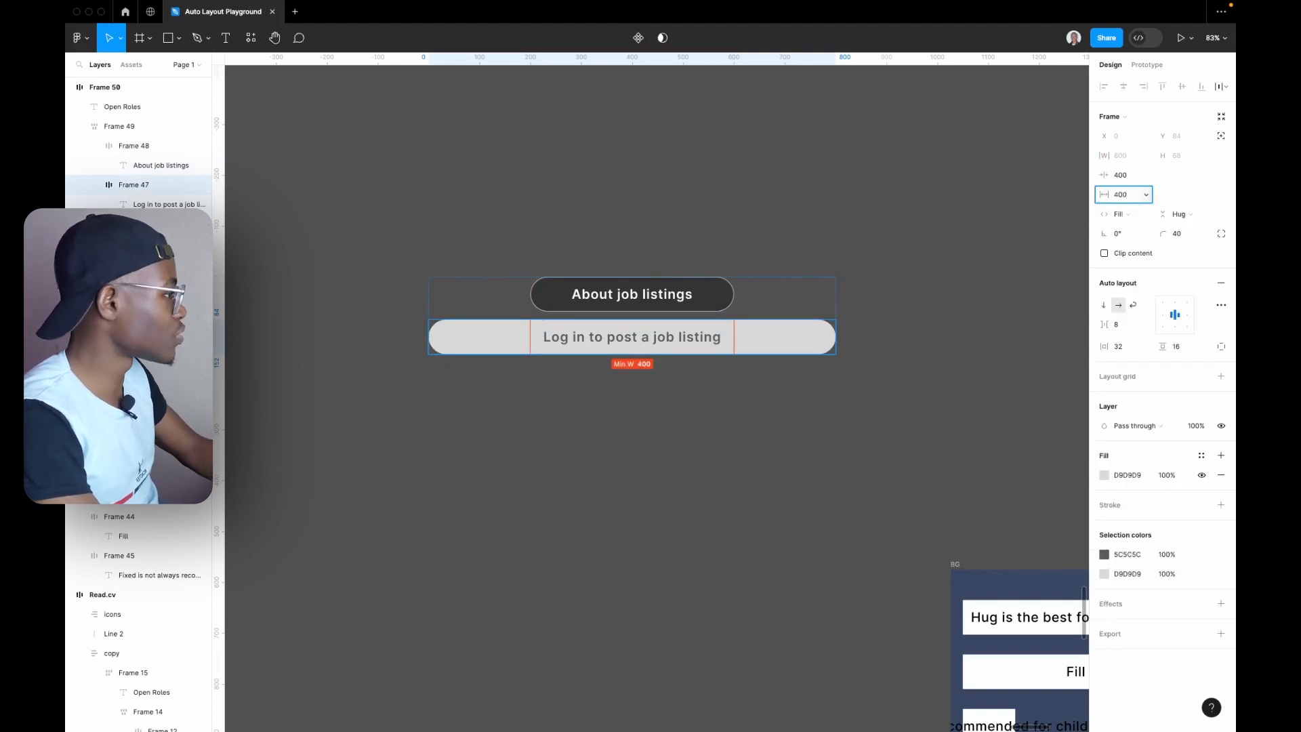
key(Return)
- Set the minimum width of the About job listings pill to 200
click(702, 306)
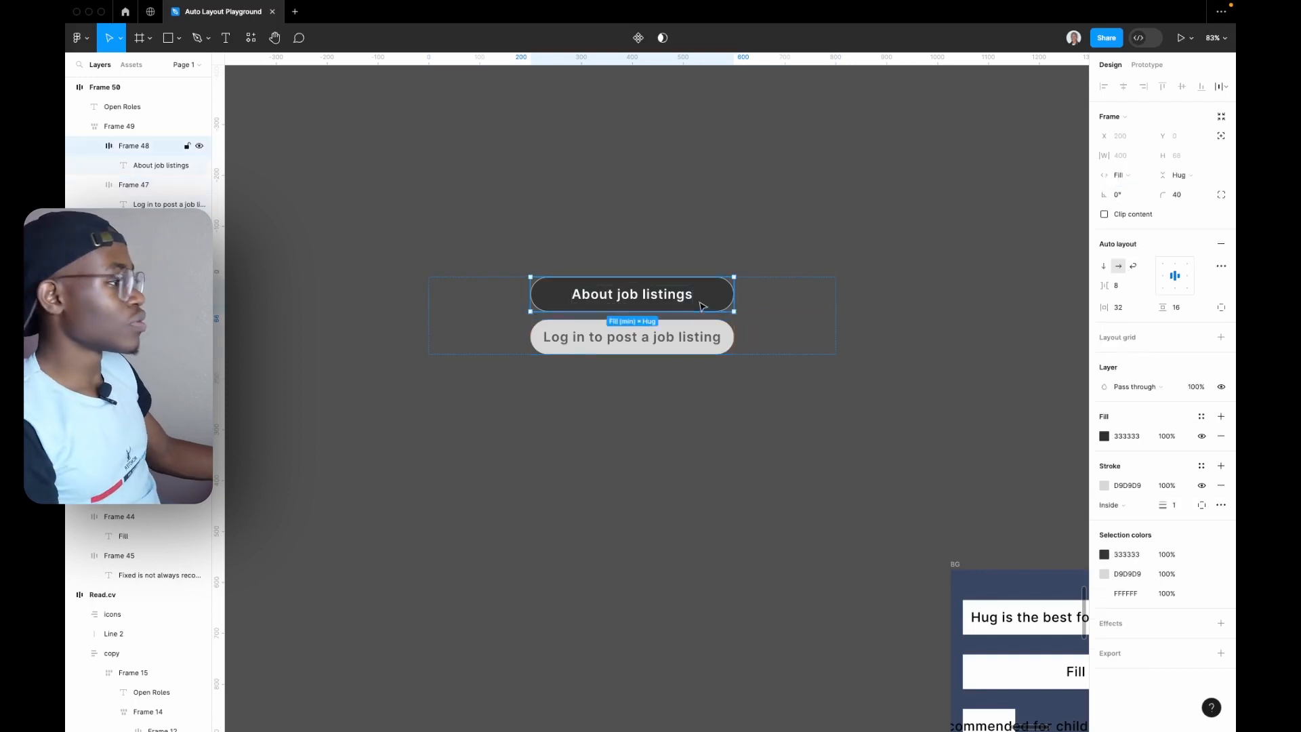
click(1147, 158)
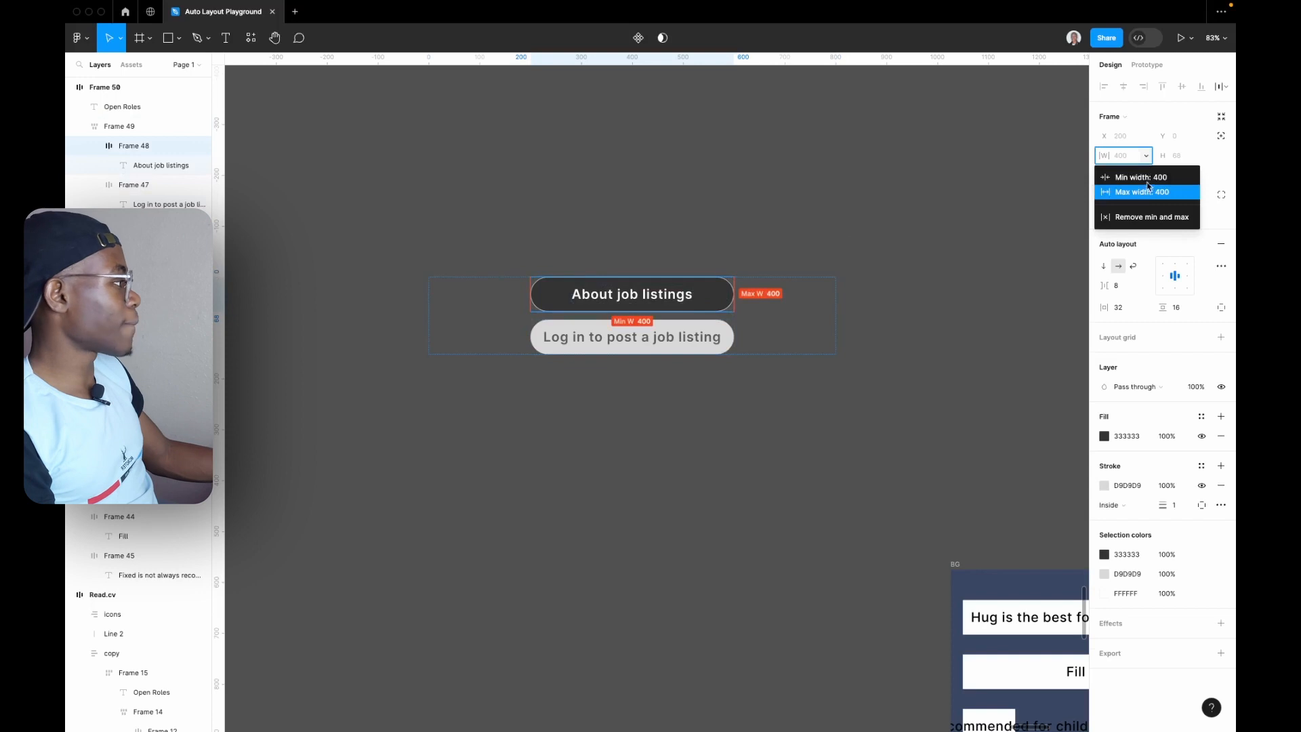
click(1152, 178)
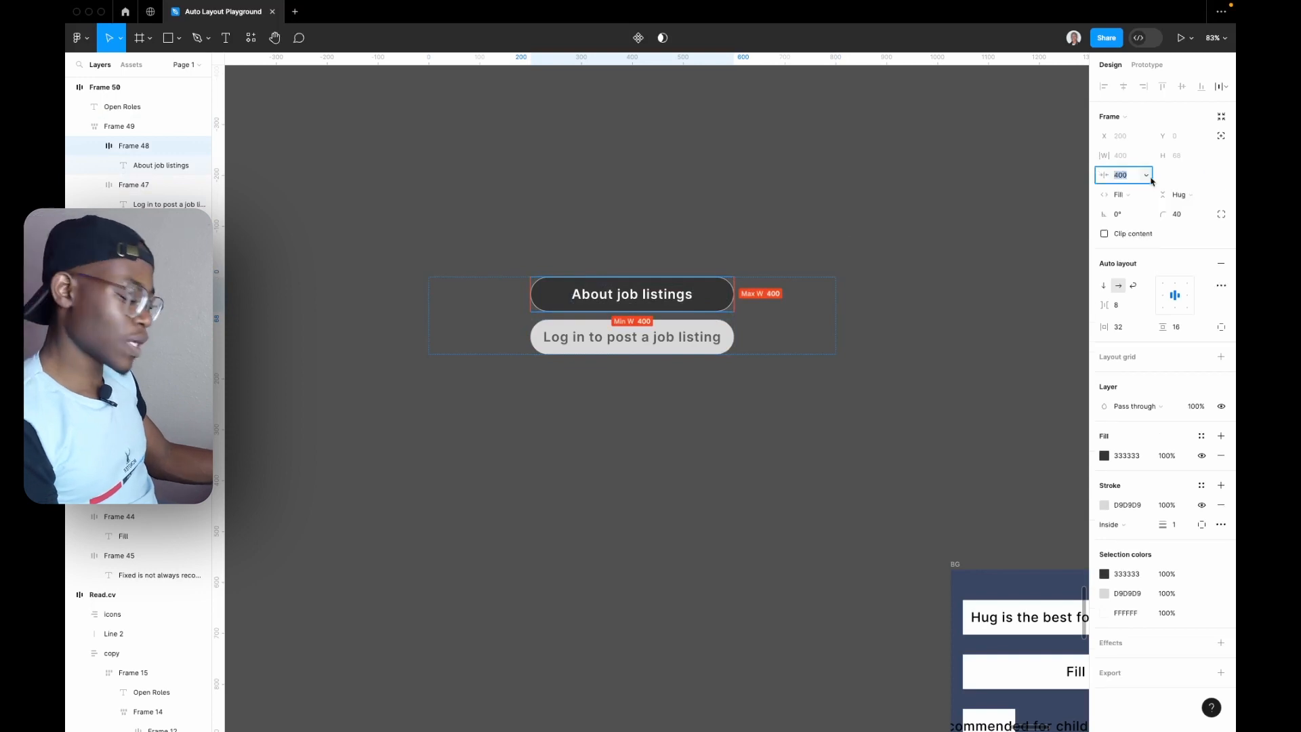
text(20)
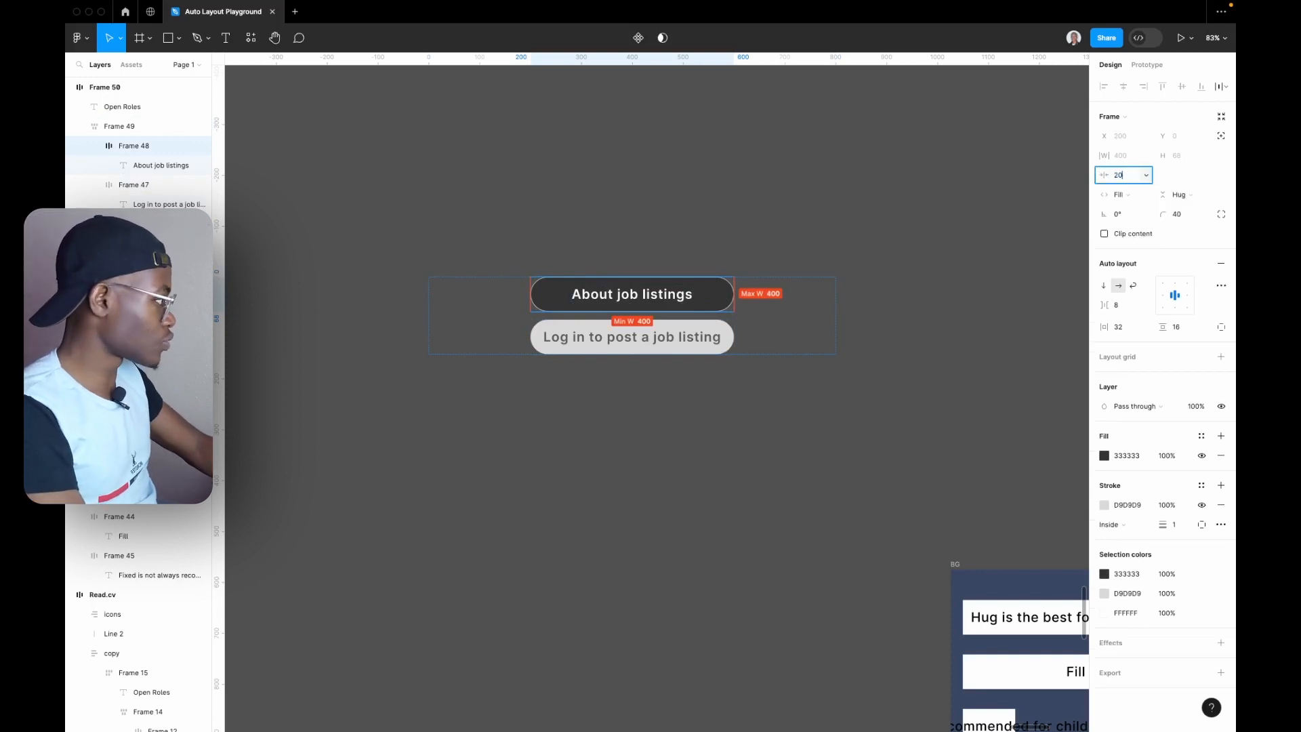
text(0)
key(Return)
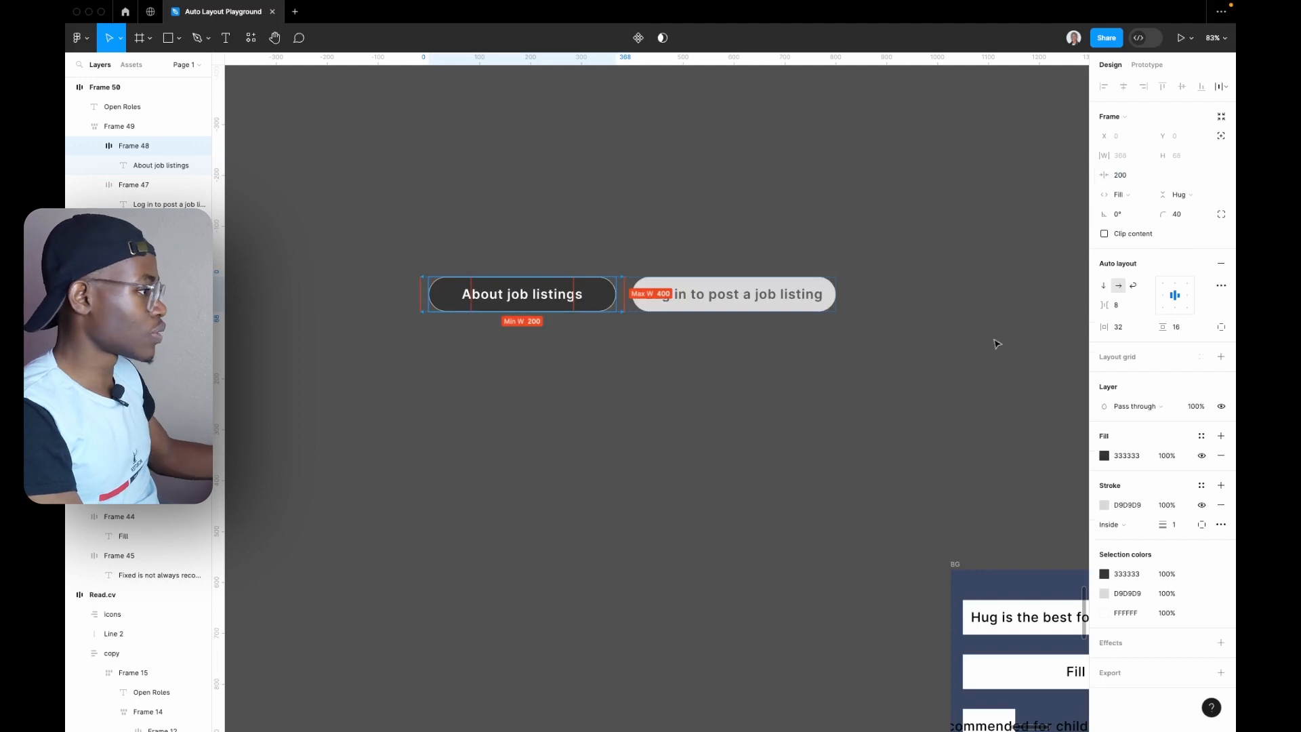
- Set the minimum width of the Log in to post a job listing pill to 200
click(787, 288)
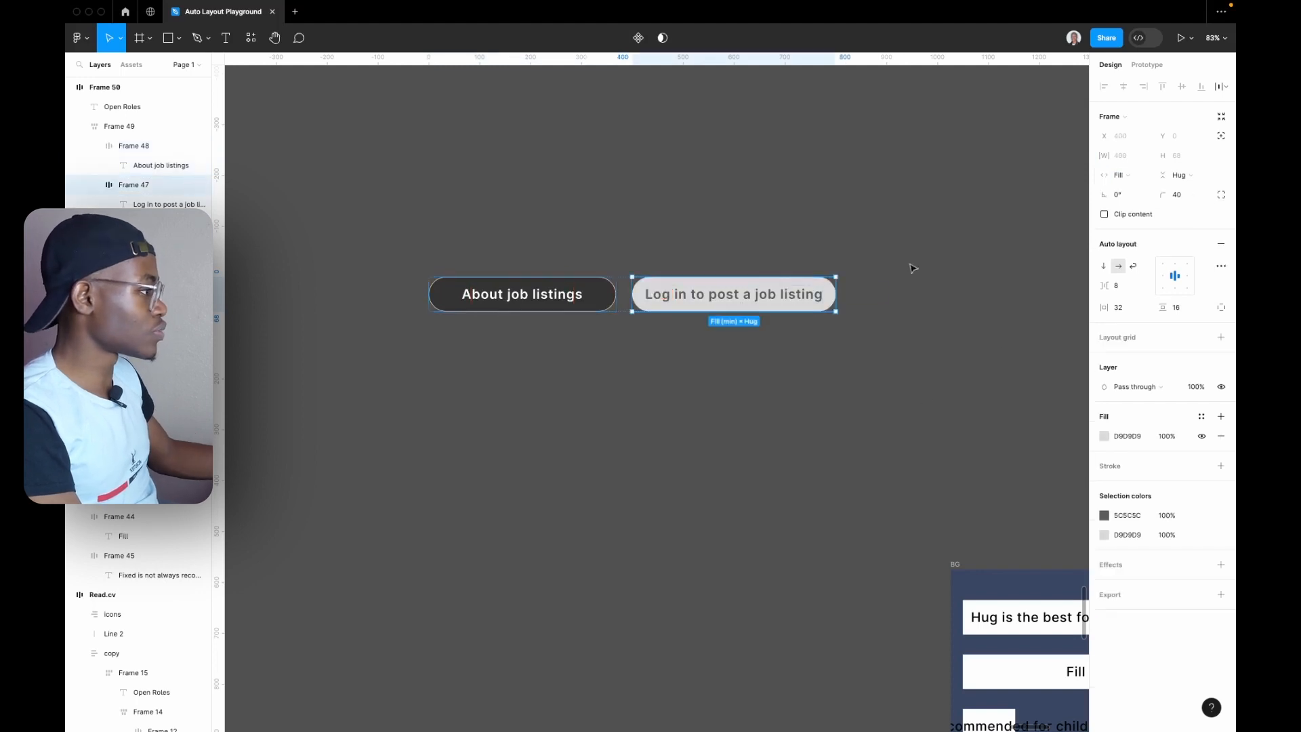
click(1147, 157)
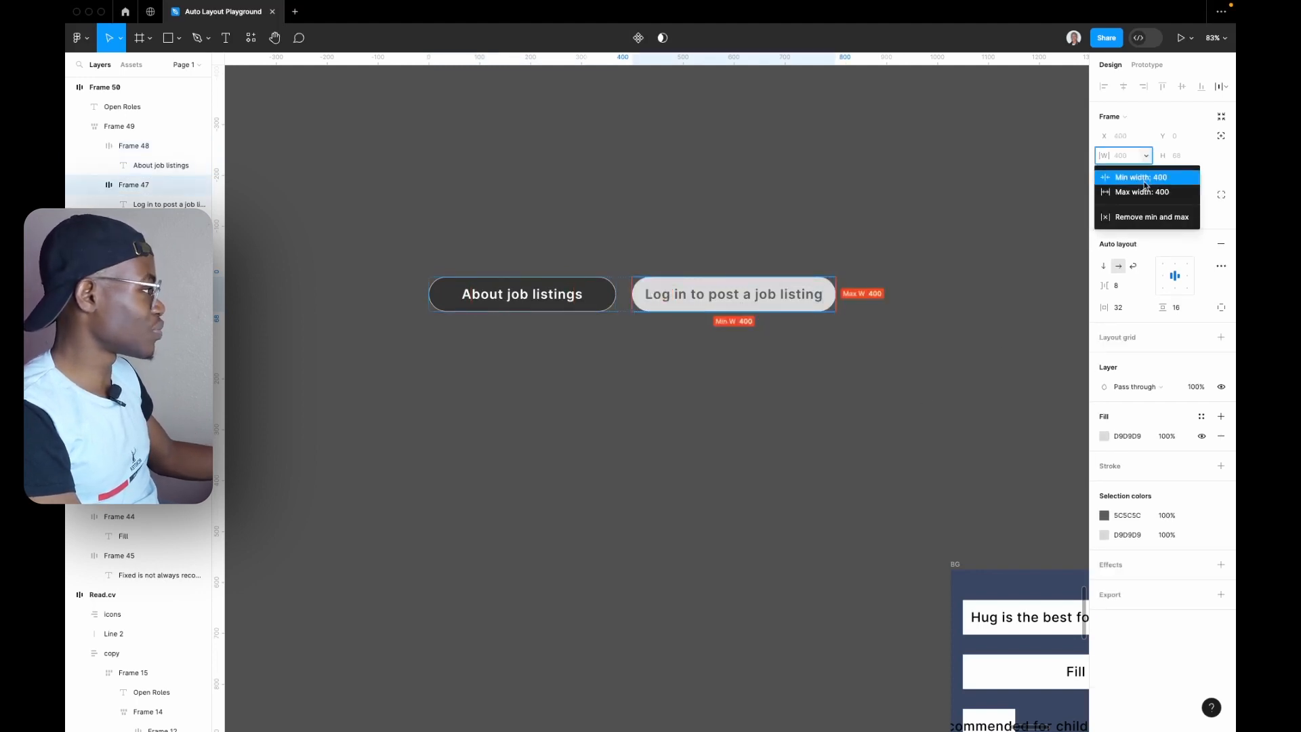
click(1143, 178)
text(200)
key(Return)
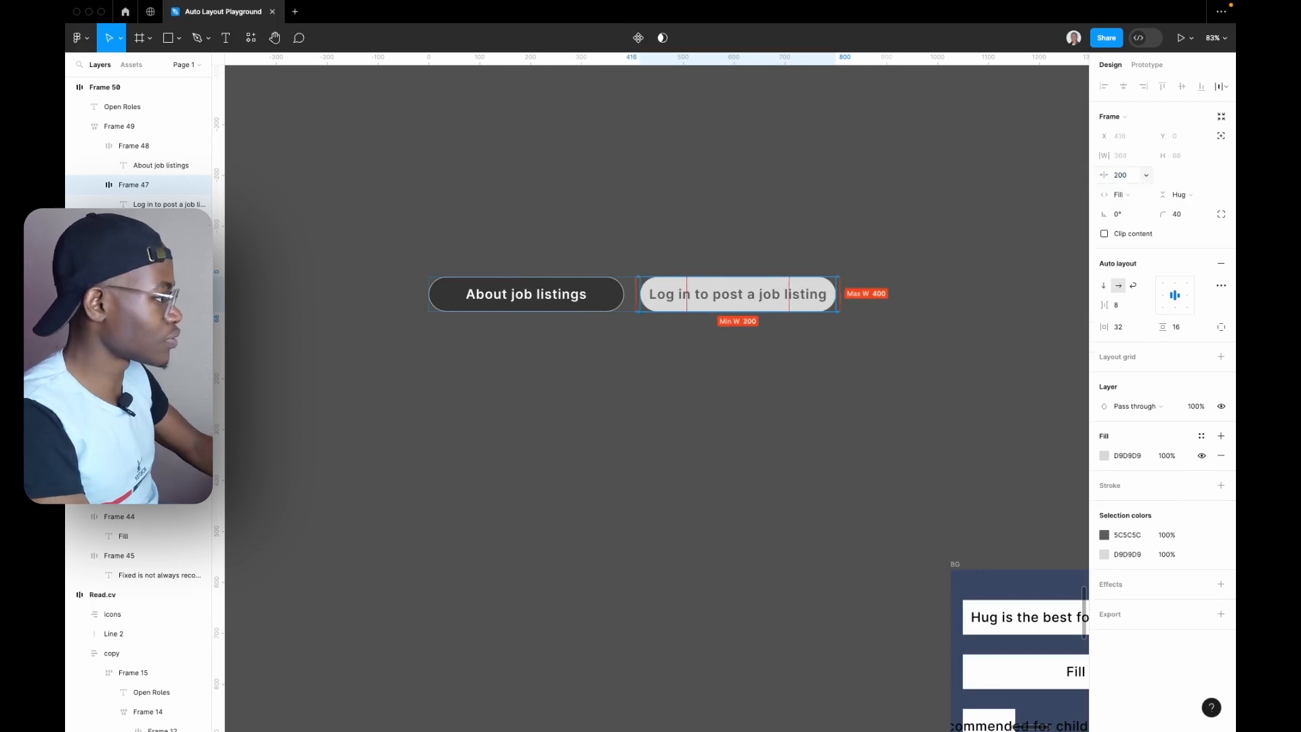
click(499, 360)
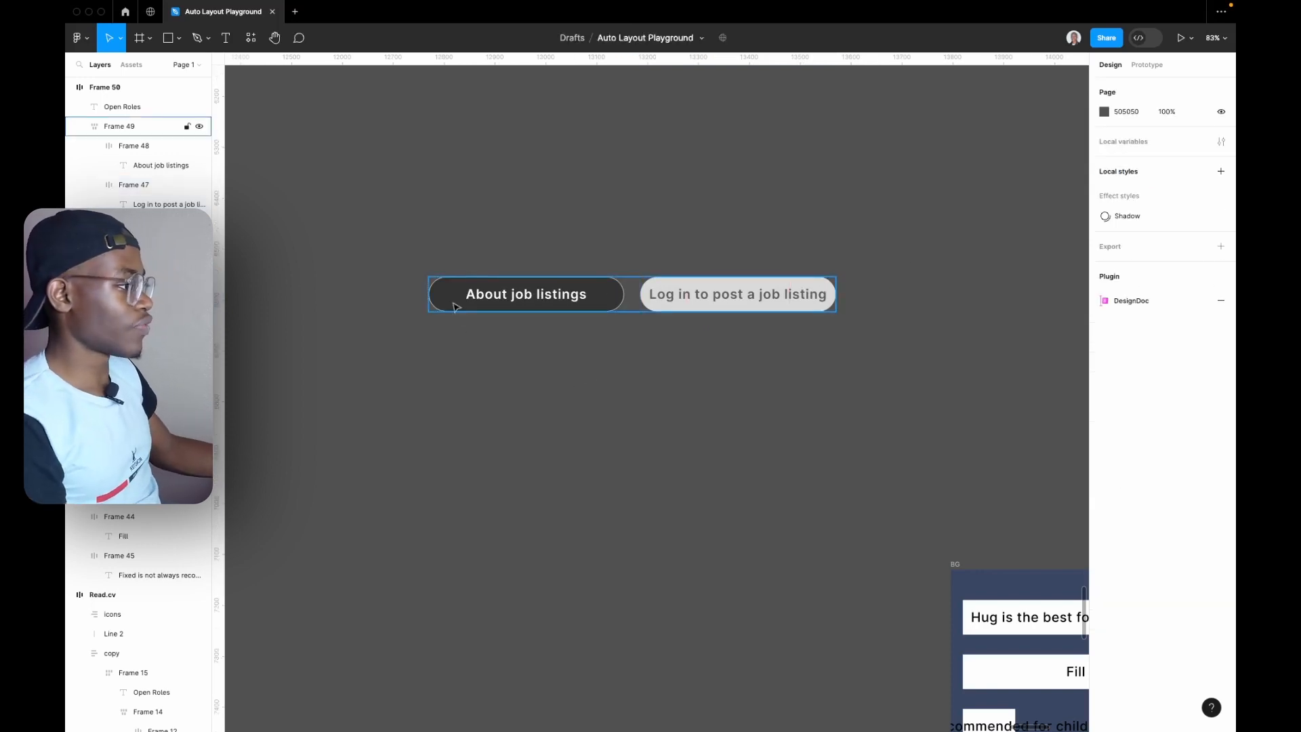
- Test the pills' wrapping by narrowing the button group to 400 and widening it back to 800
click(420, 303)
drag(426, 303, 394, 335)
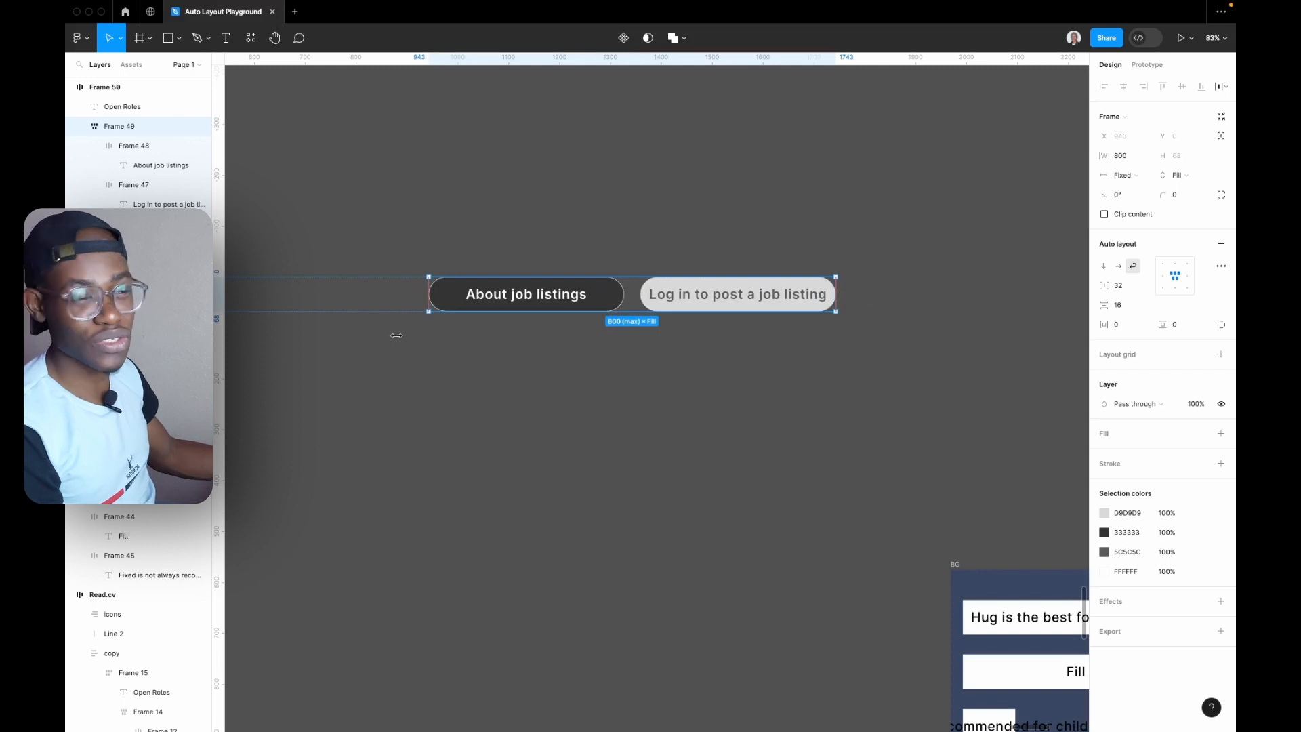
drag(398, 336, 888, 389)
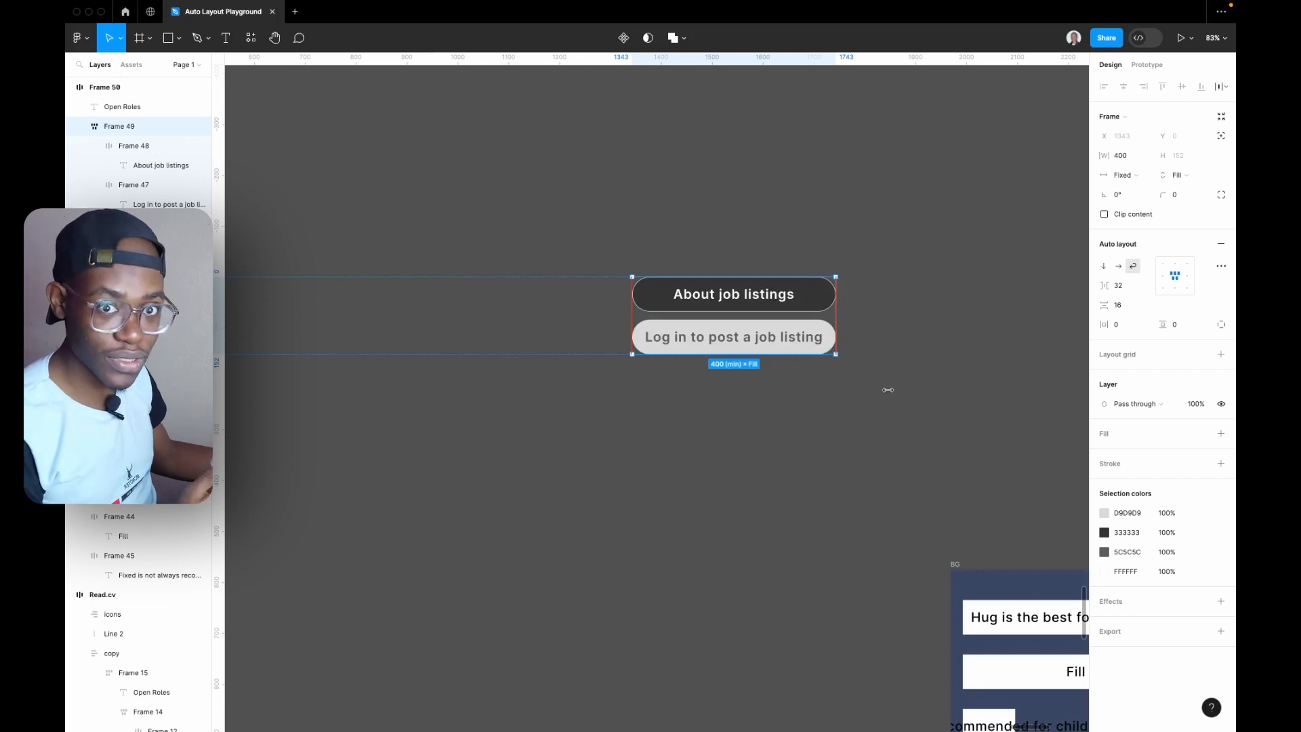
drag(888, 390, 430, 339)
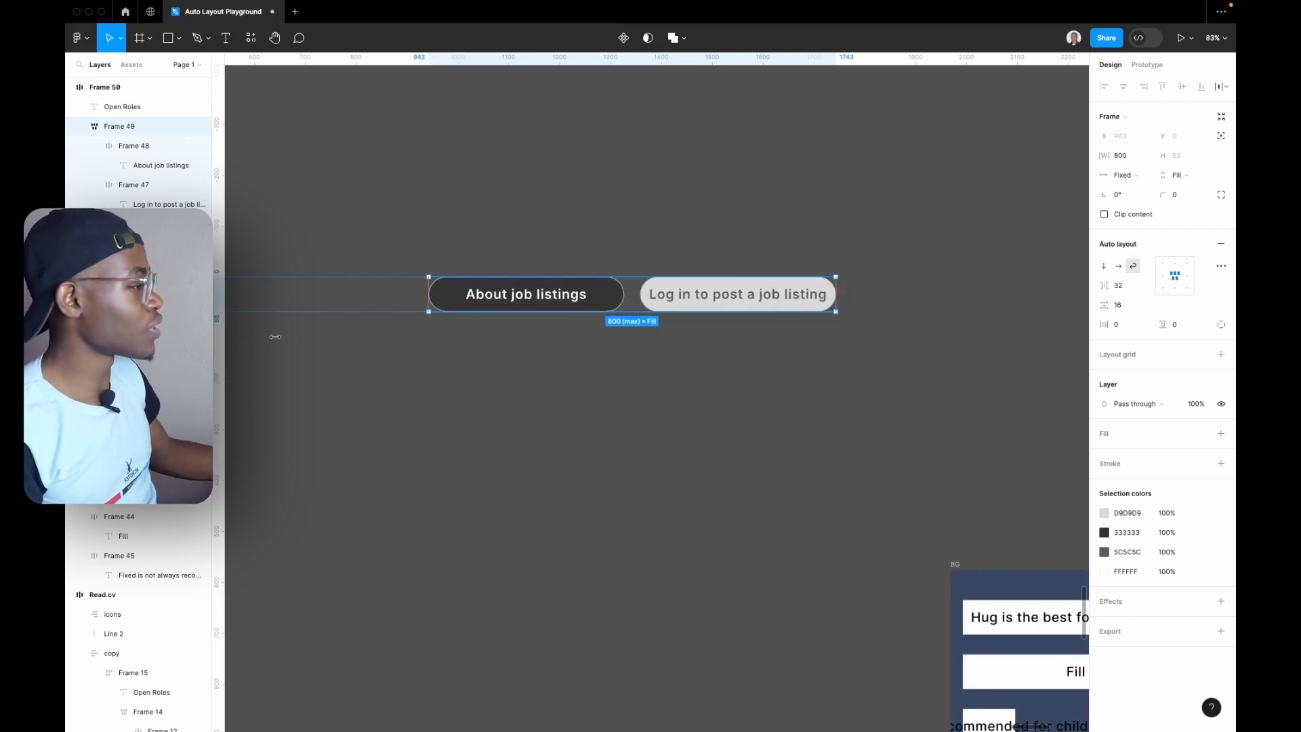
- Set the button group's horizontal sizing to Fill container
click(1137, 173)
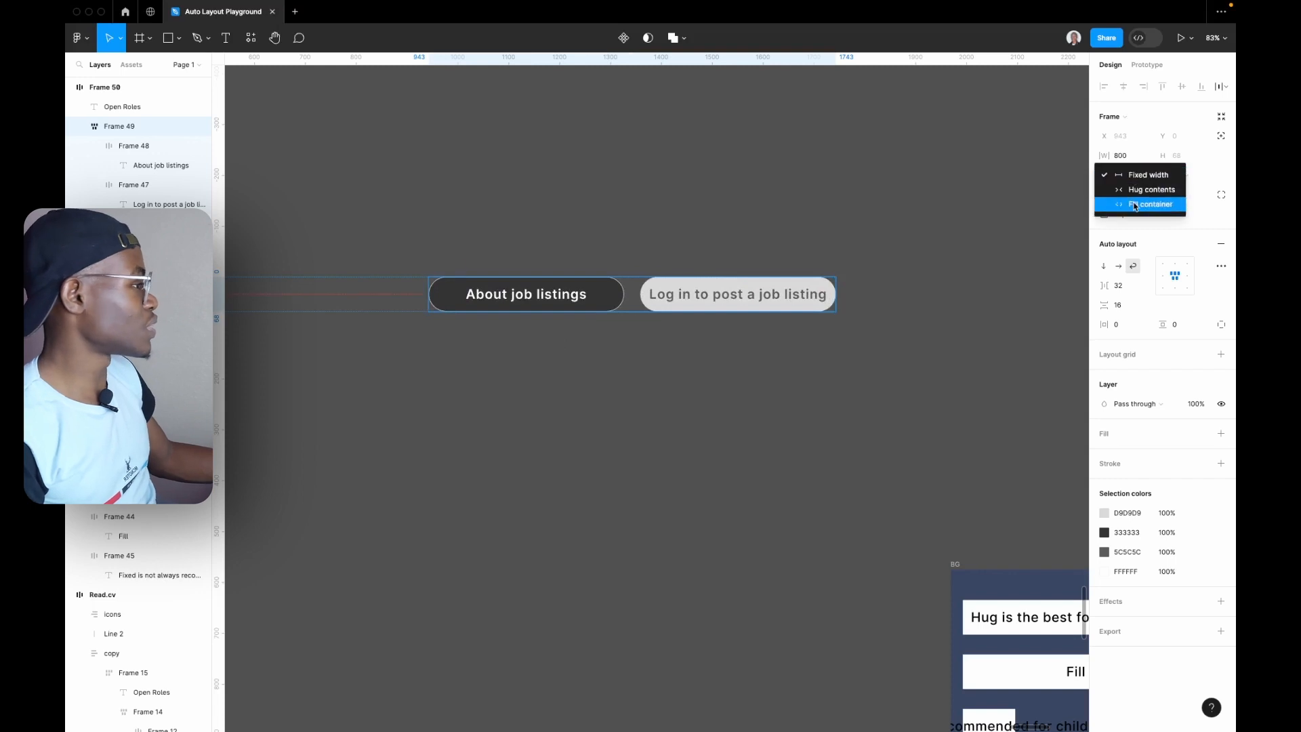
click(1137, 207)
click(679, 351)
scroll(610, 356, down, 5)
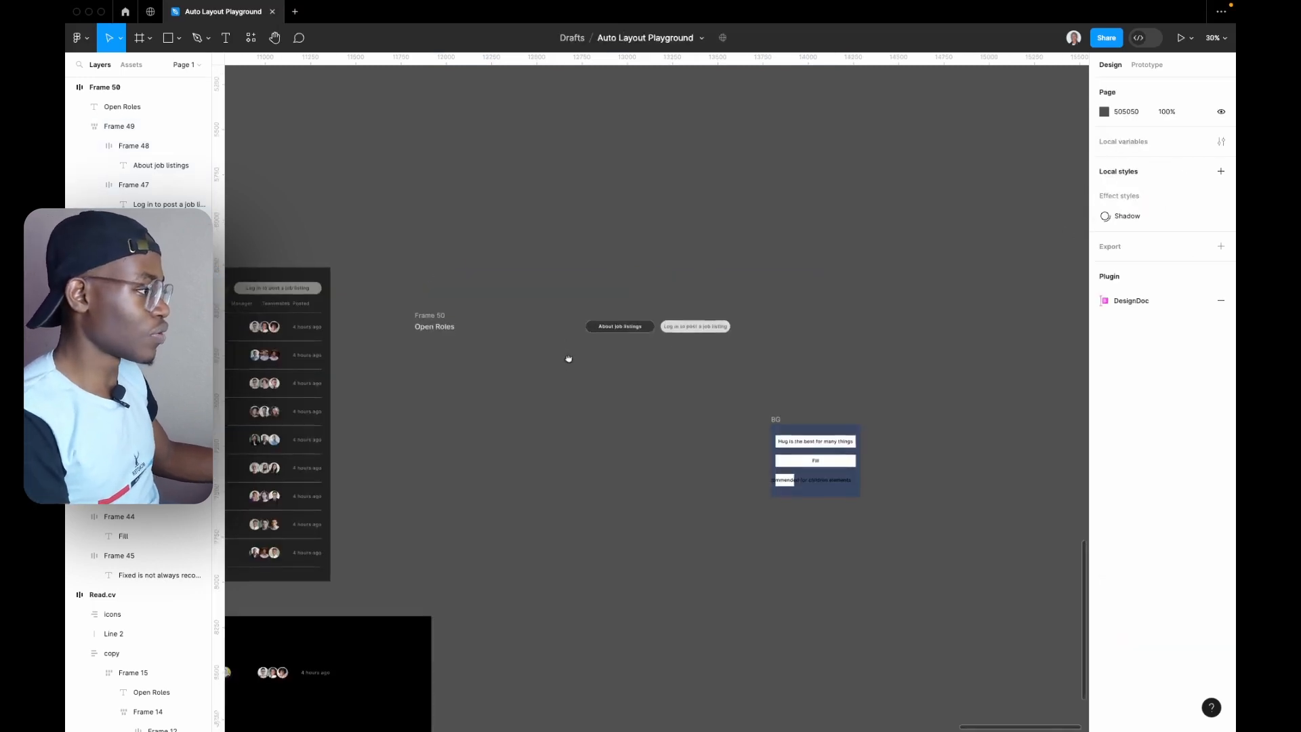
scroll(529, 338, left, 2)
click(501, 323)
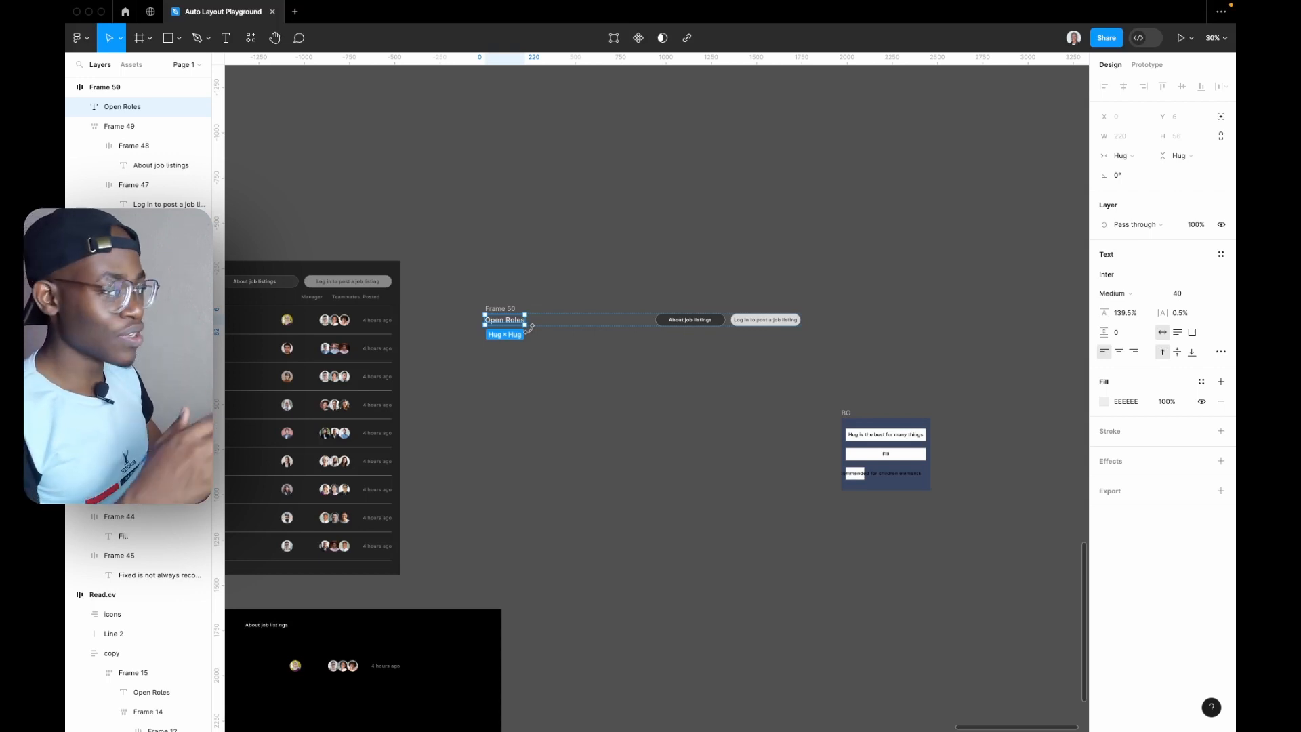
scroll(536, 332, up, 4)
scroll(535, 332, left, 2)
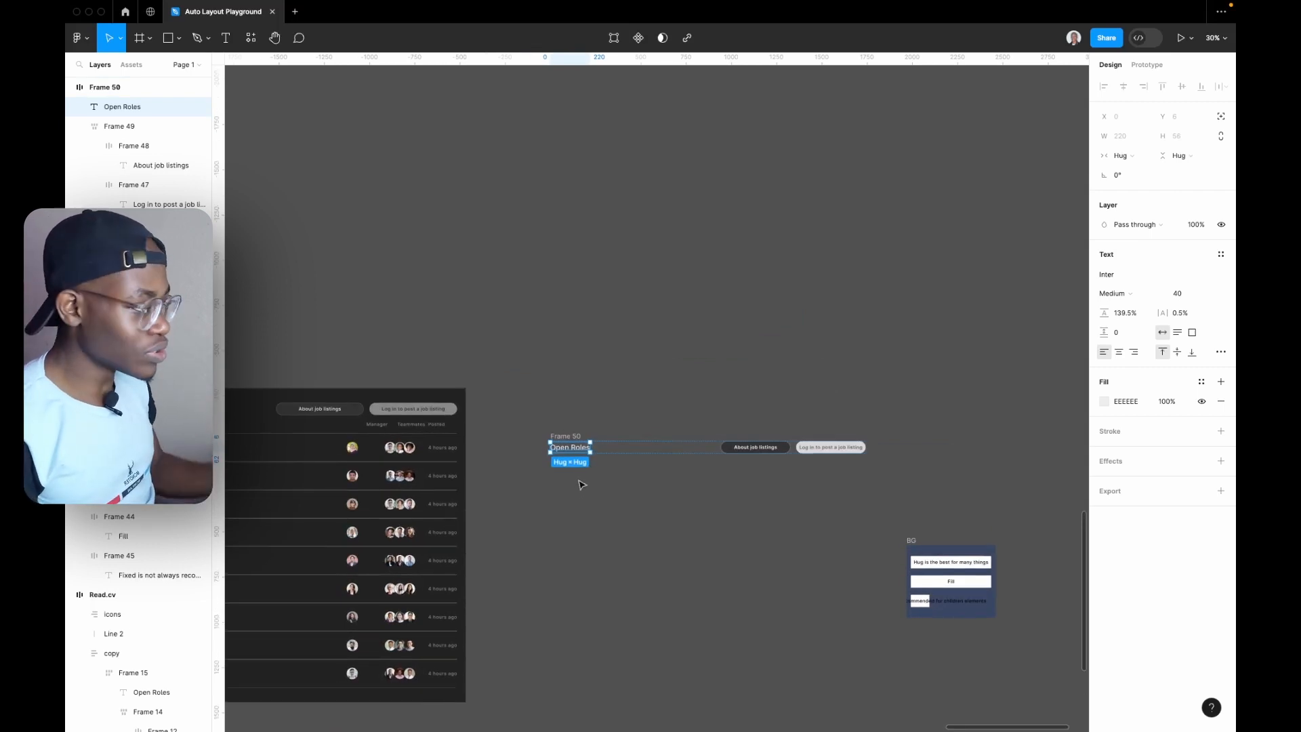
- Duplicate the "Hug is the best for many things" text outside the BG frame and wrap the copy in auto layout
drag(859, 550, 631, 476)
click(727, 496)
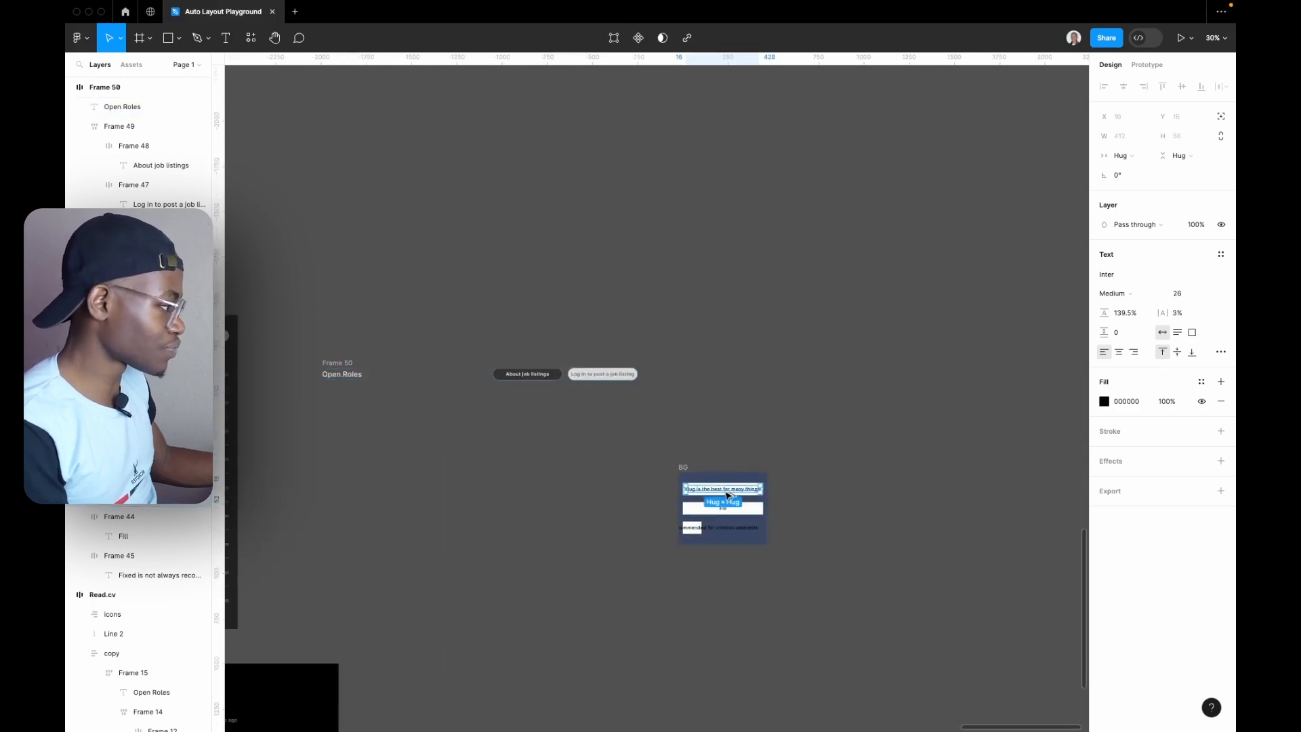
drag(727, 496, 752, 427)
scroll(750, 427, up, 5)
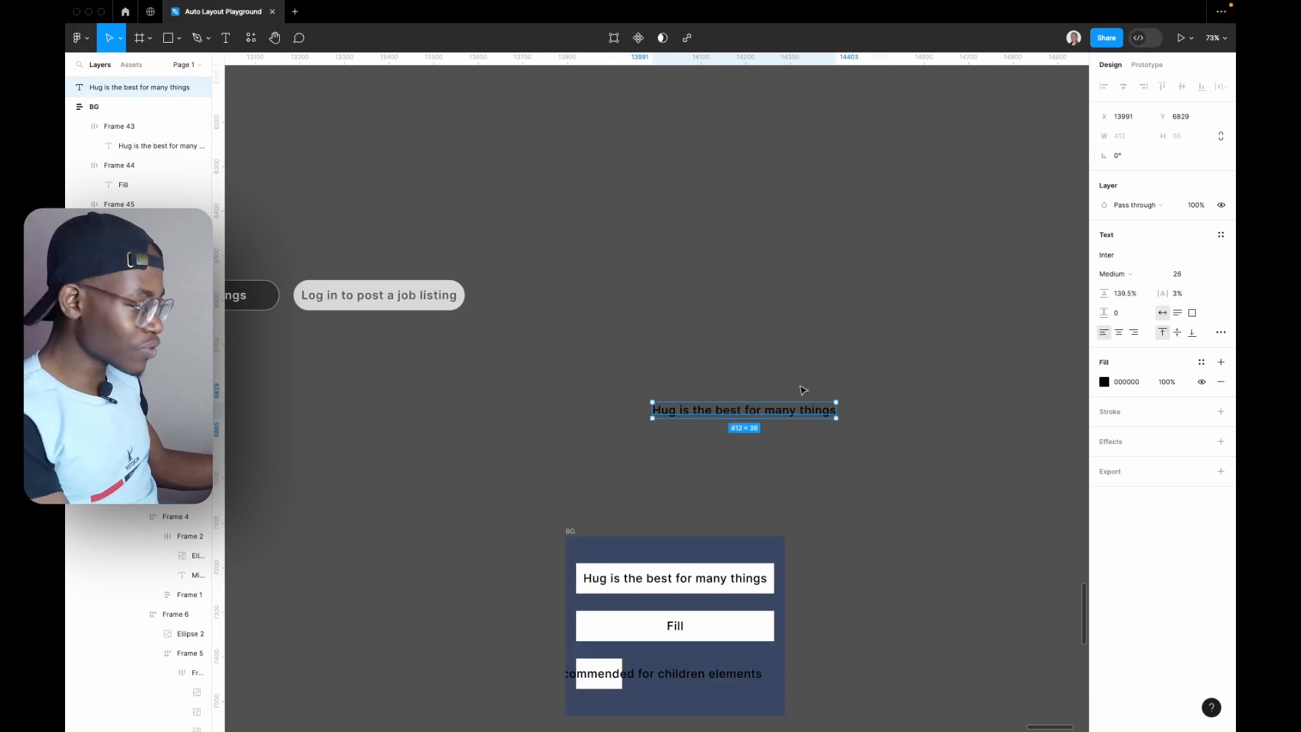
key(shift+a)
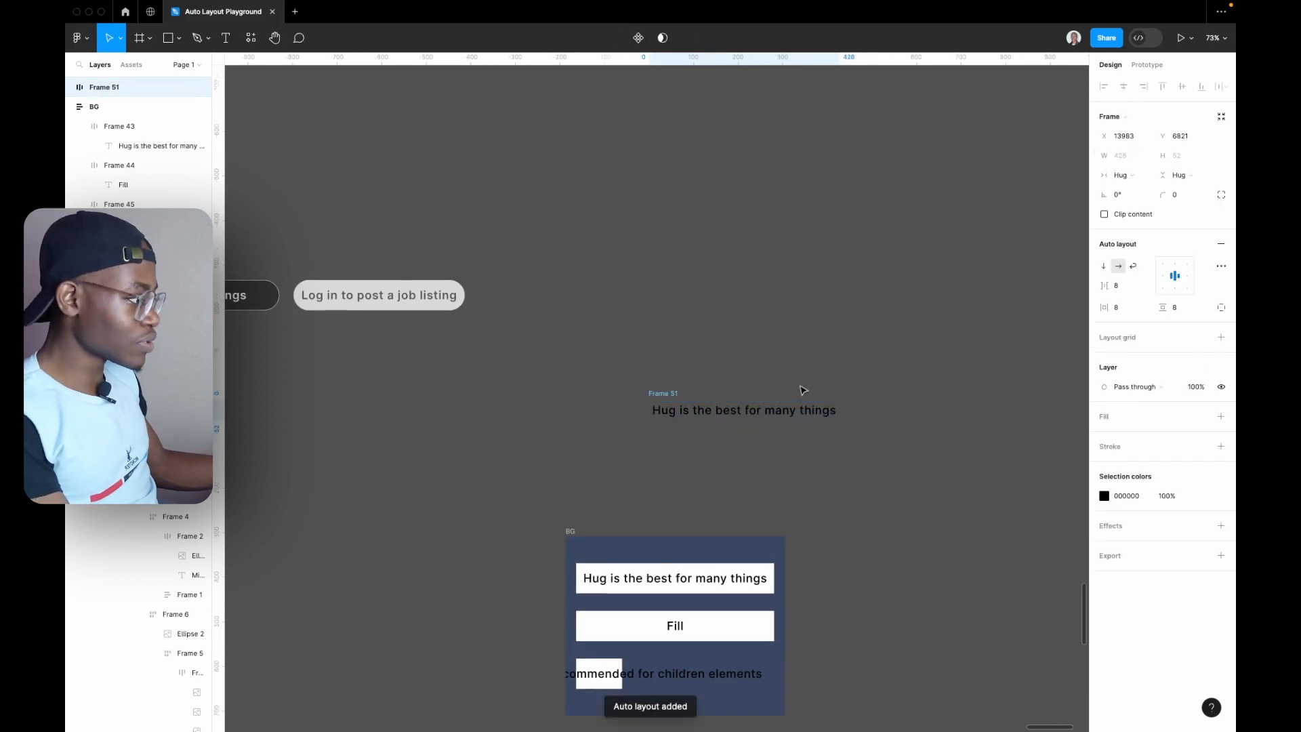
click(1147, 155)
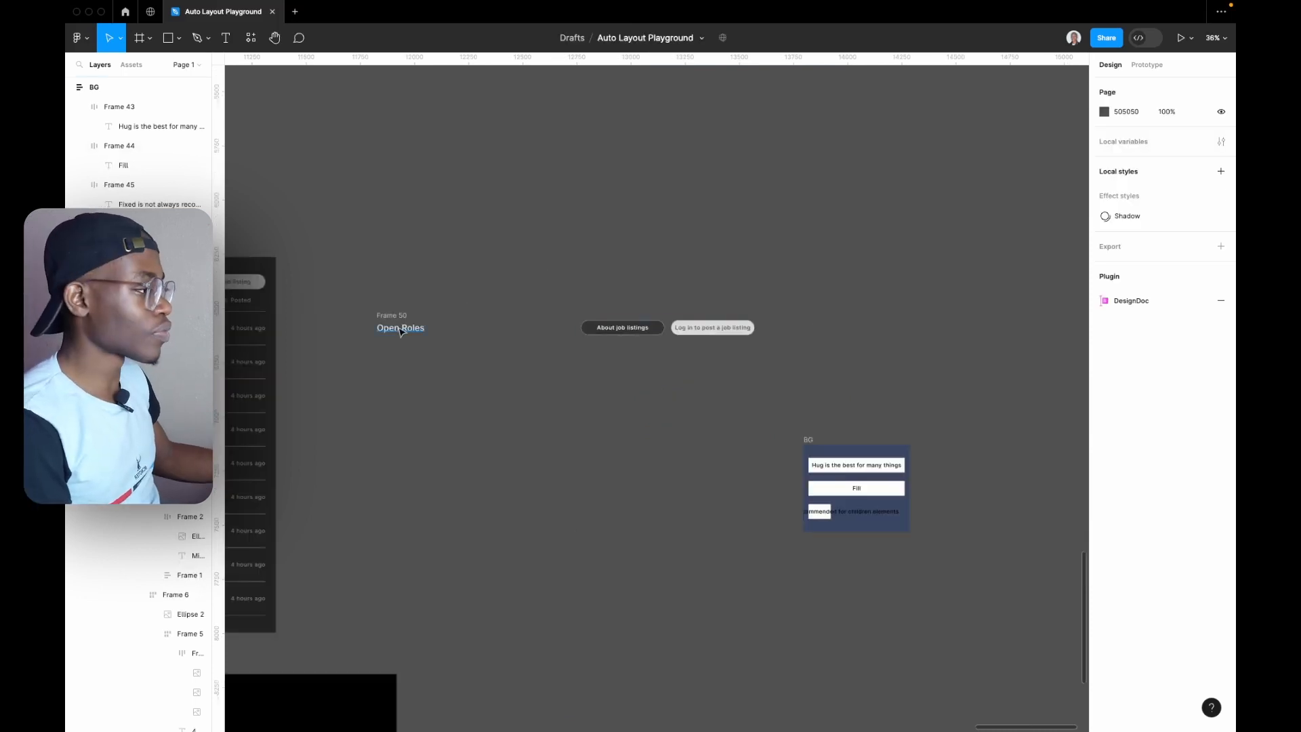
- Add a minimum width of 300 to the Open Roles text in the header frame
click(401, 330)
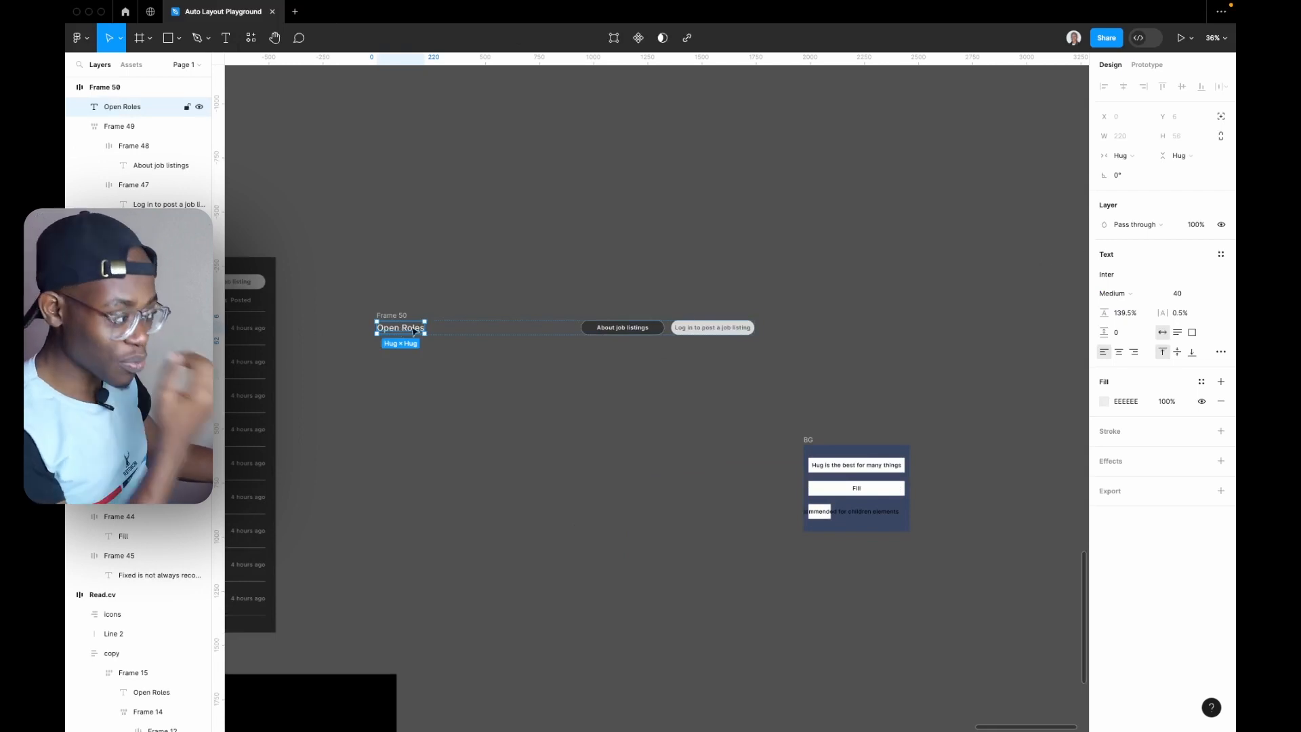
click(1148, 137)
click(1149, 158)
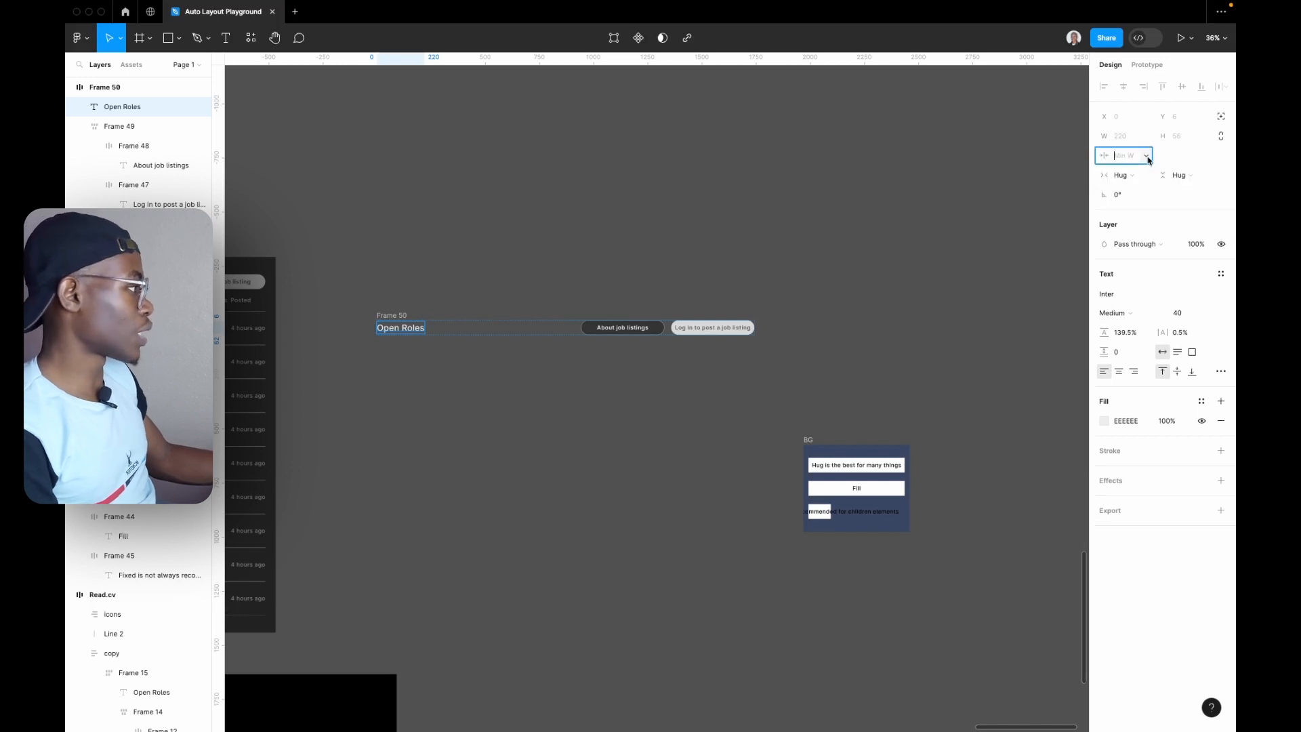
text(300)
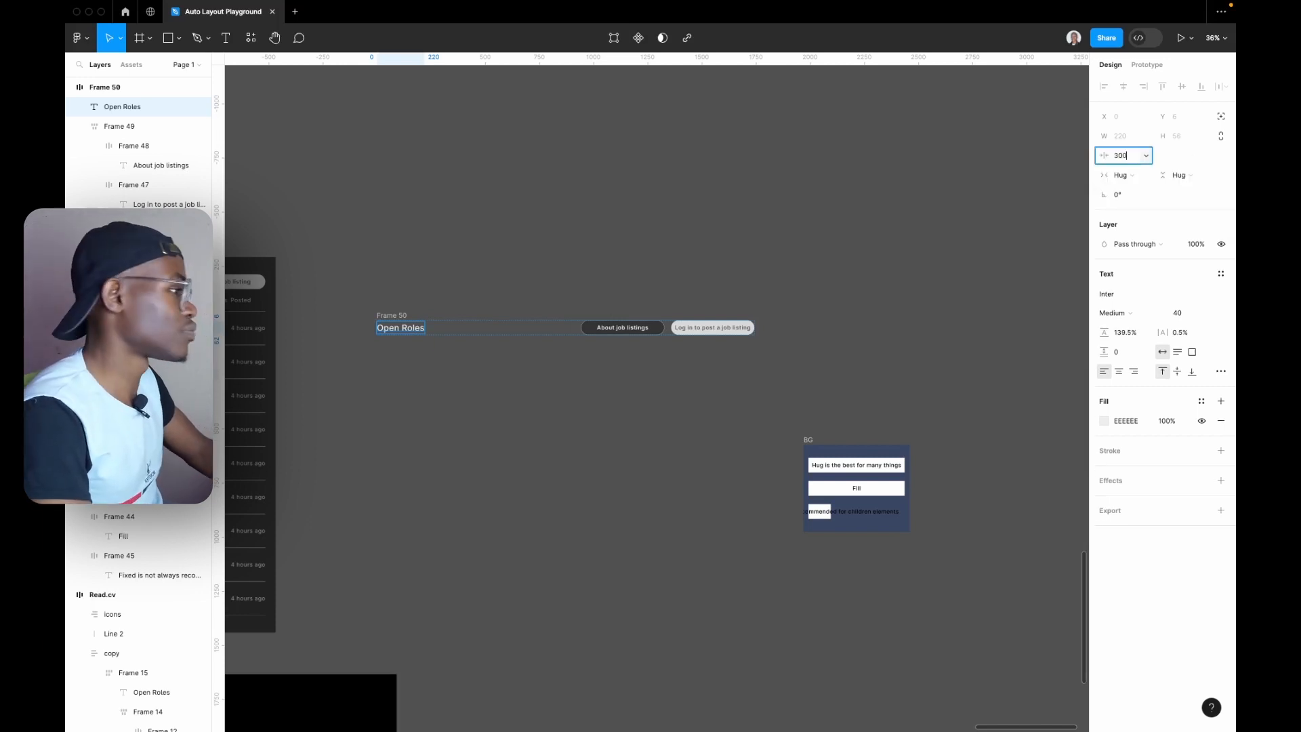
key(Return)
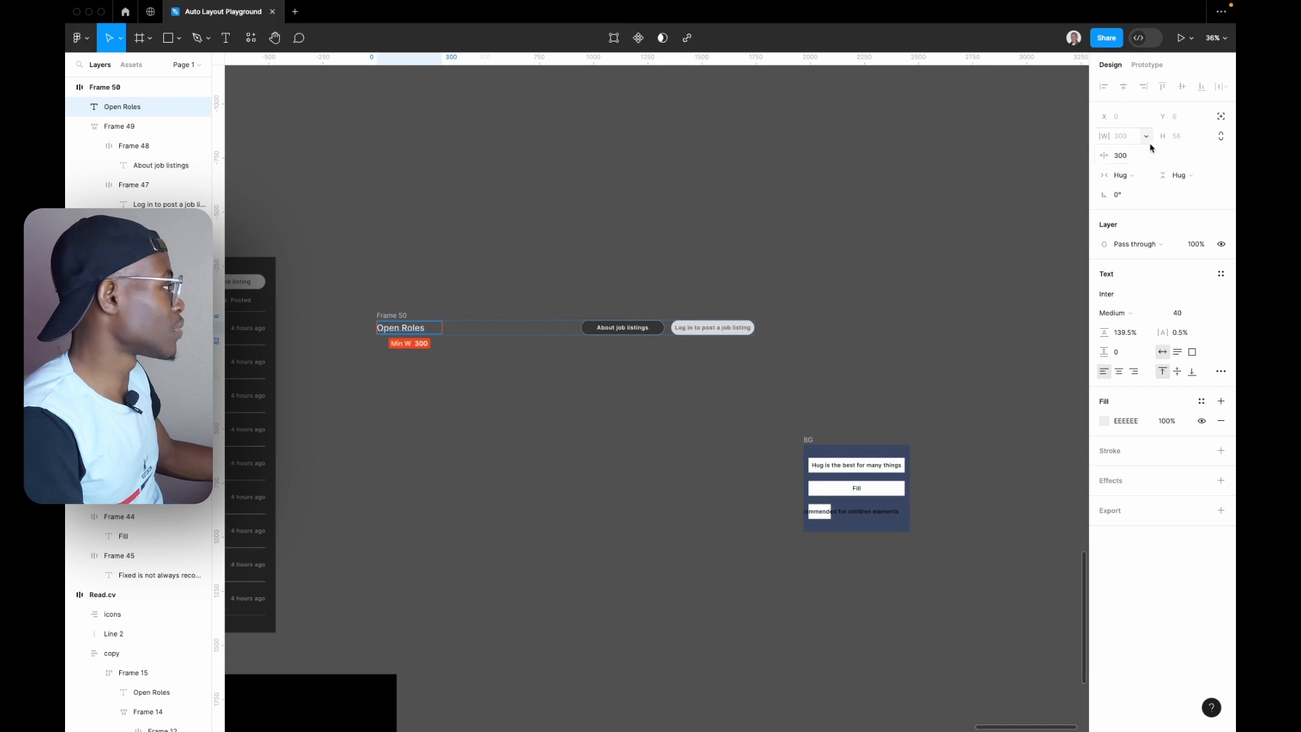
- Add a maximum width of 400 to the Open Roles text
click(1148, 137)
click(1156, 174)
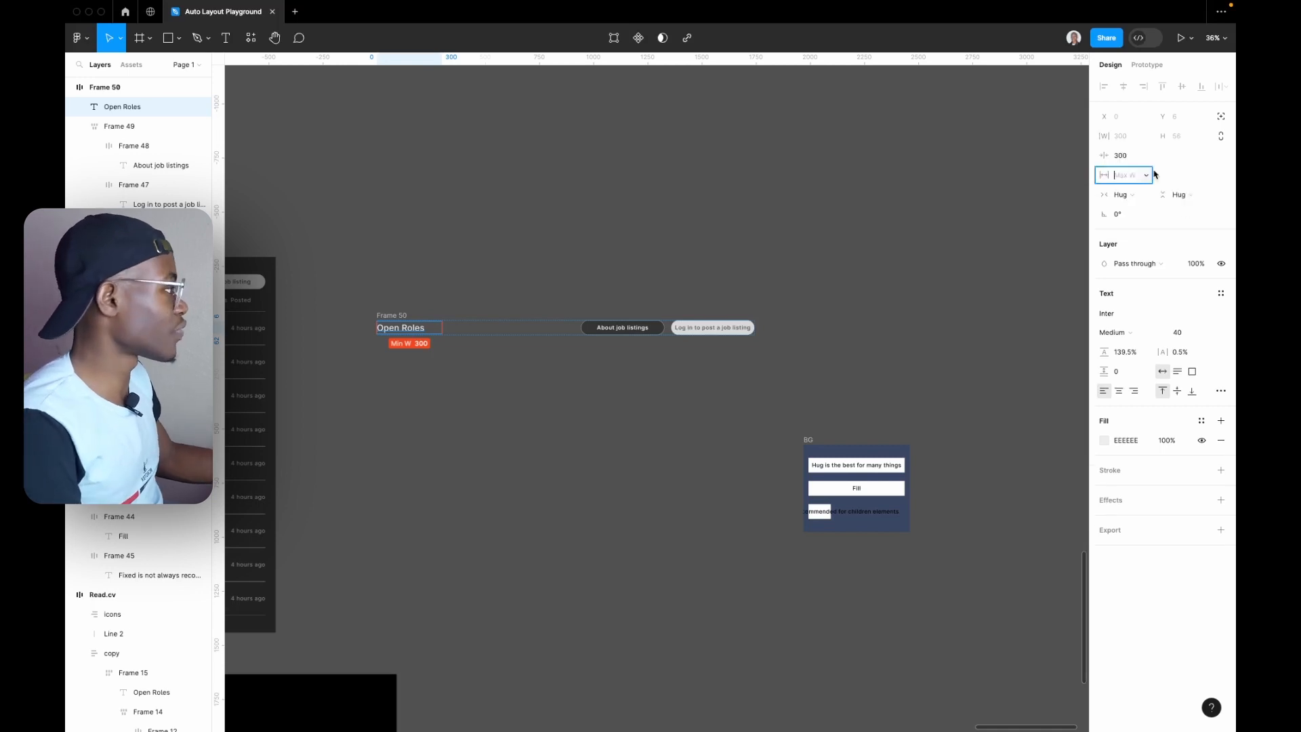
text(400)
key(Return)
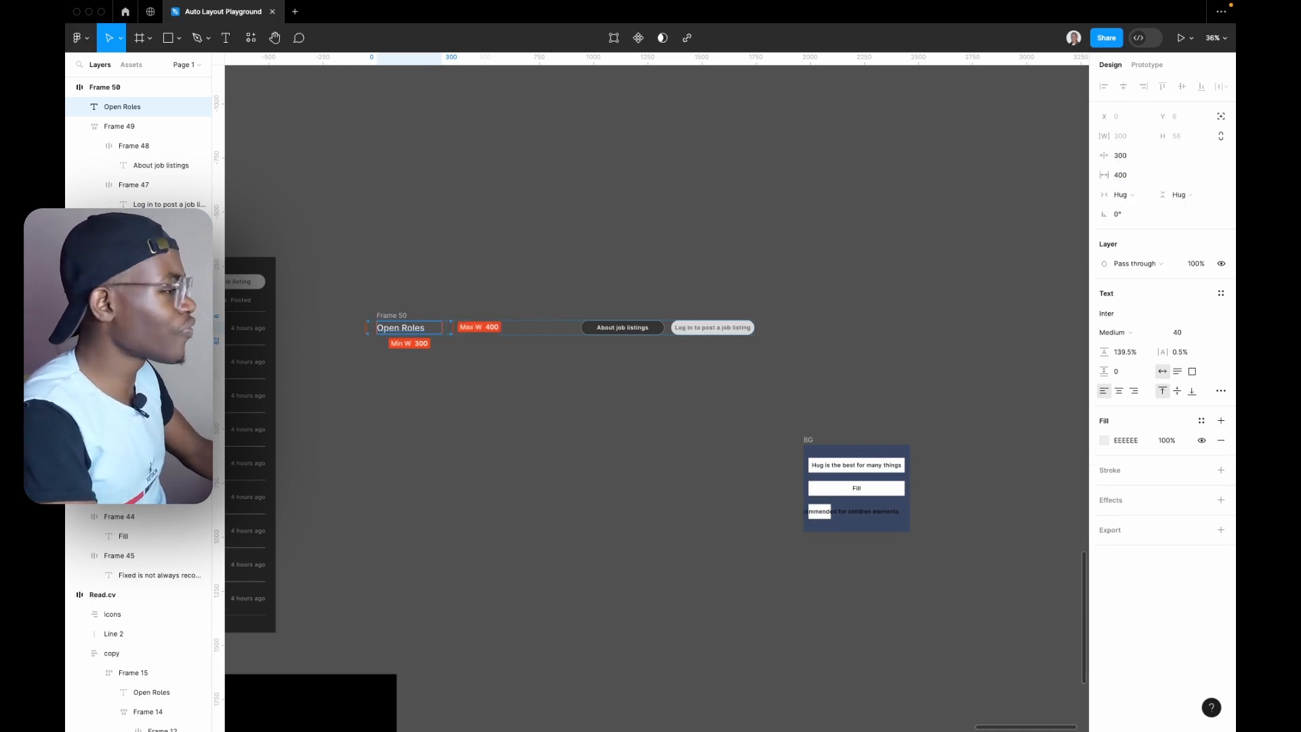
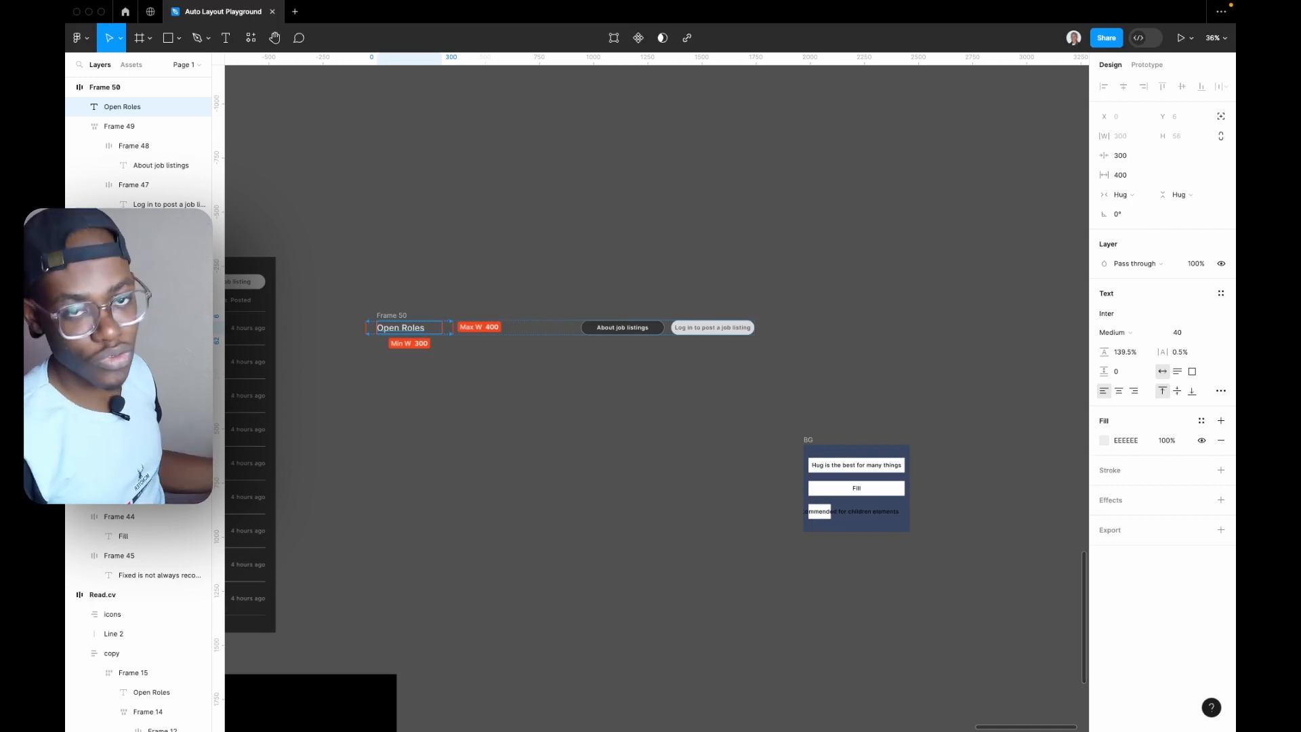
click(649, 367)
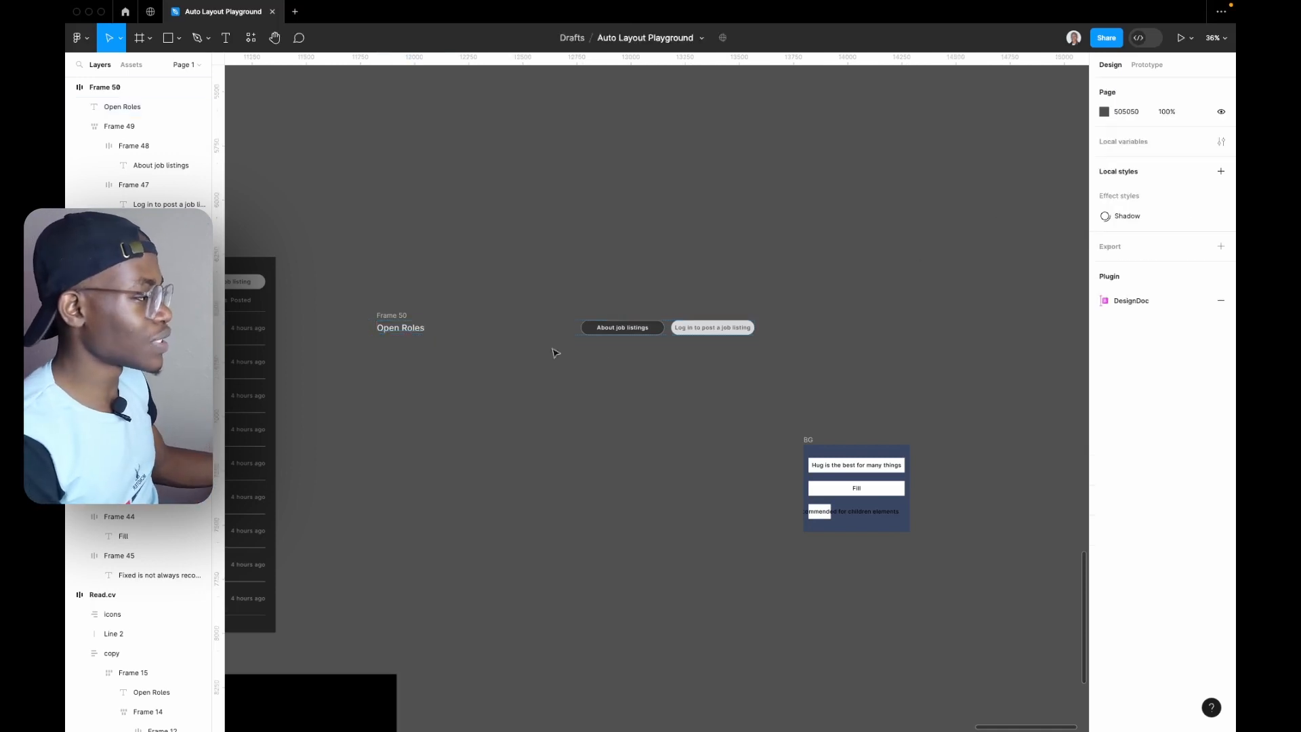
- Switch the whole header frame's auto layout to Wrap with a vertical gap of 16
click(493, 336)
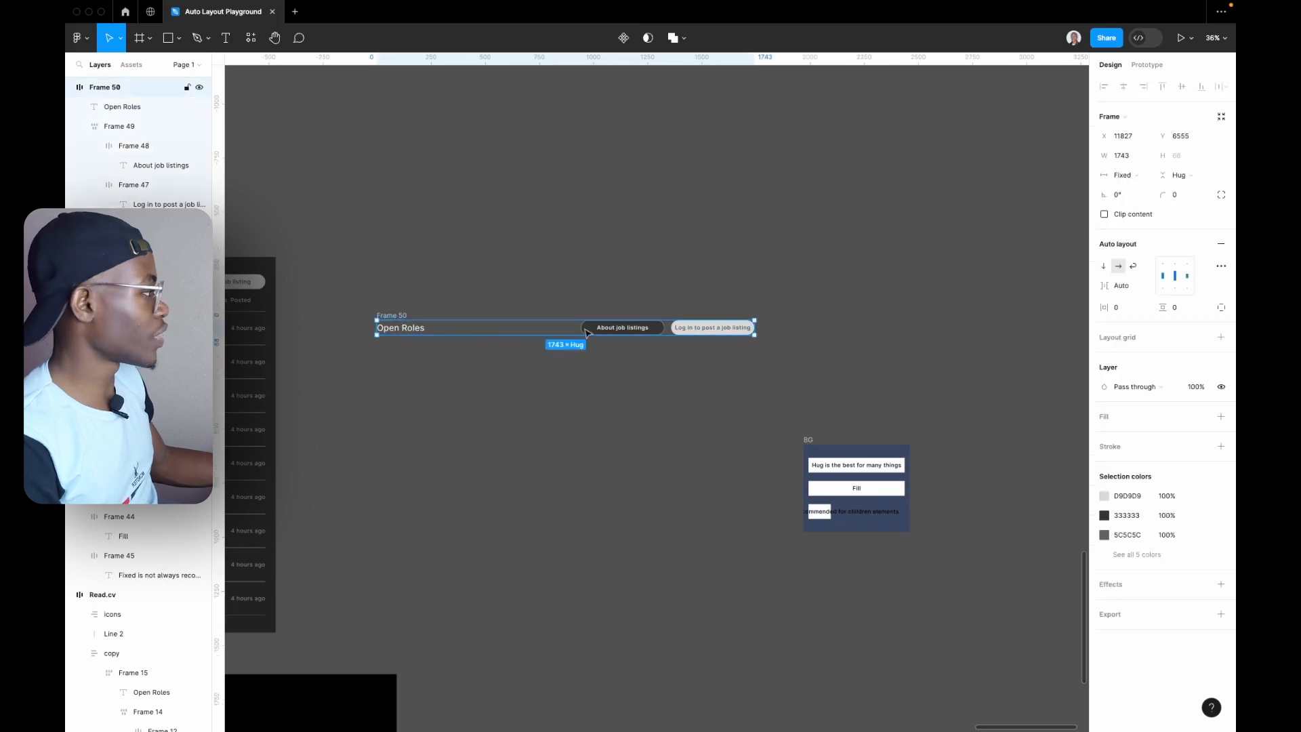
click(1135, 268)
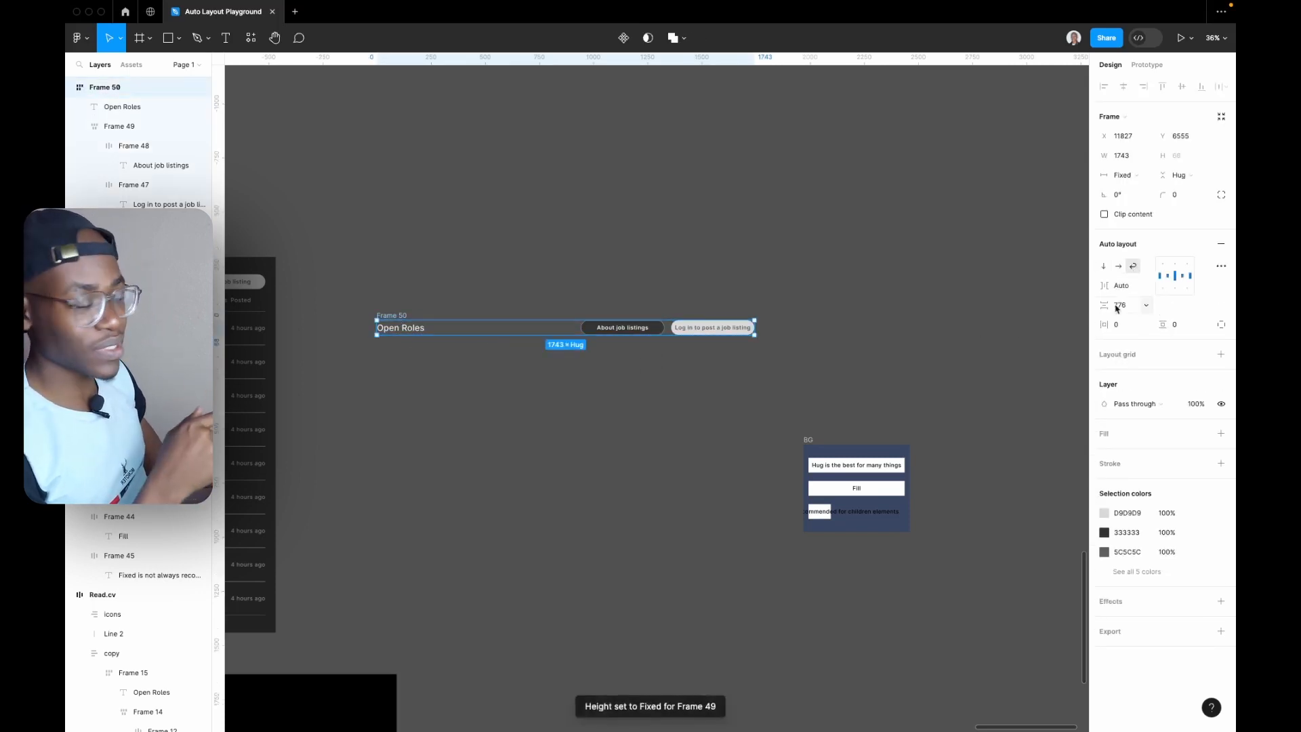
click(1117, 308)
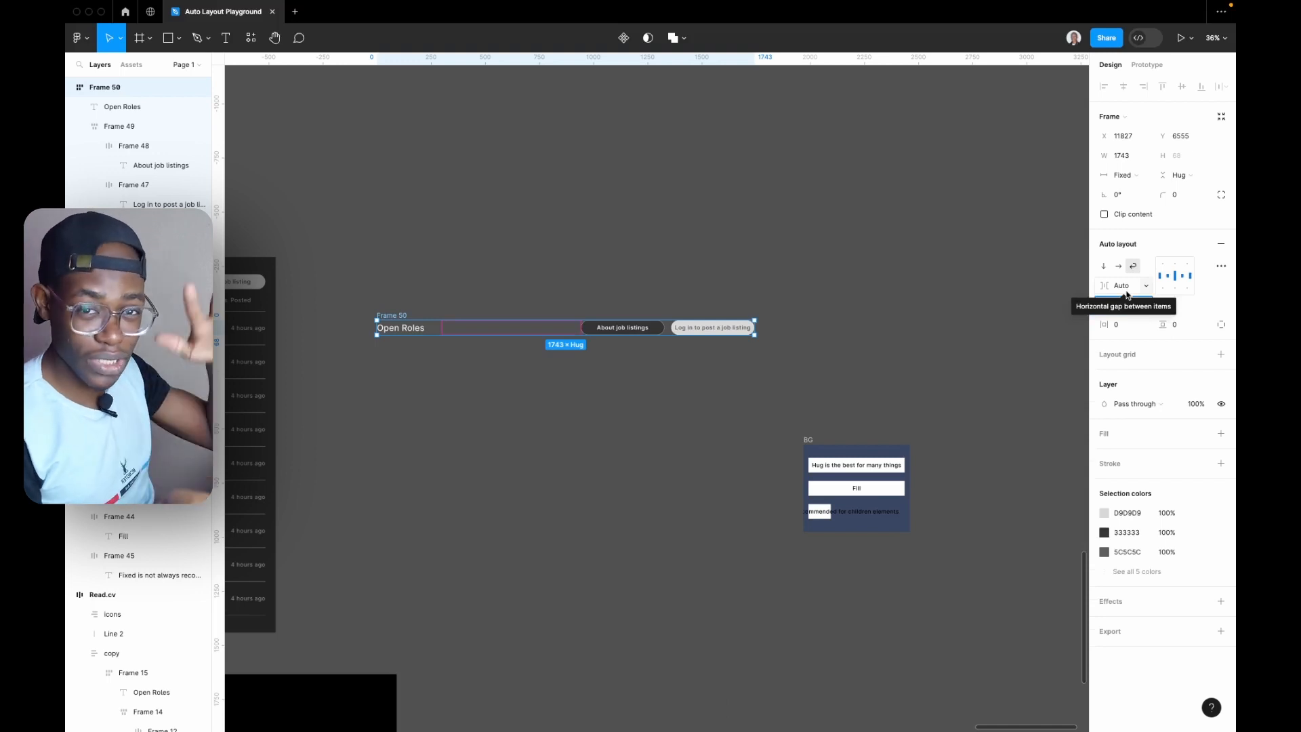
text(16)
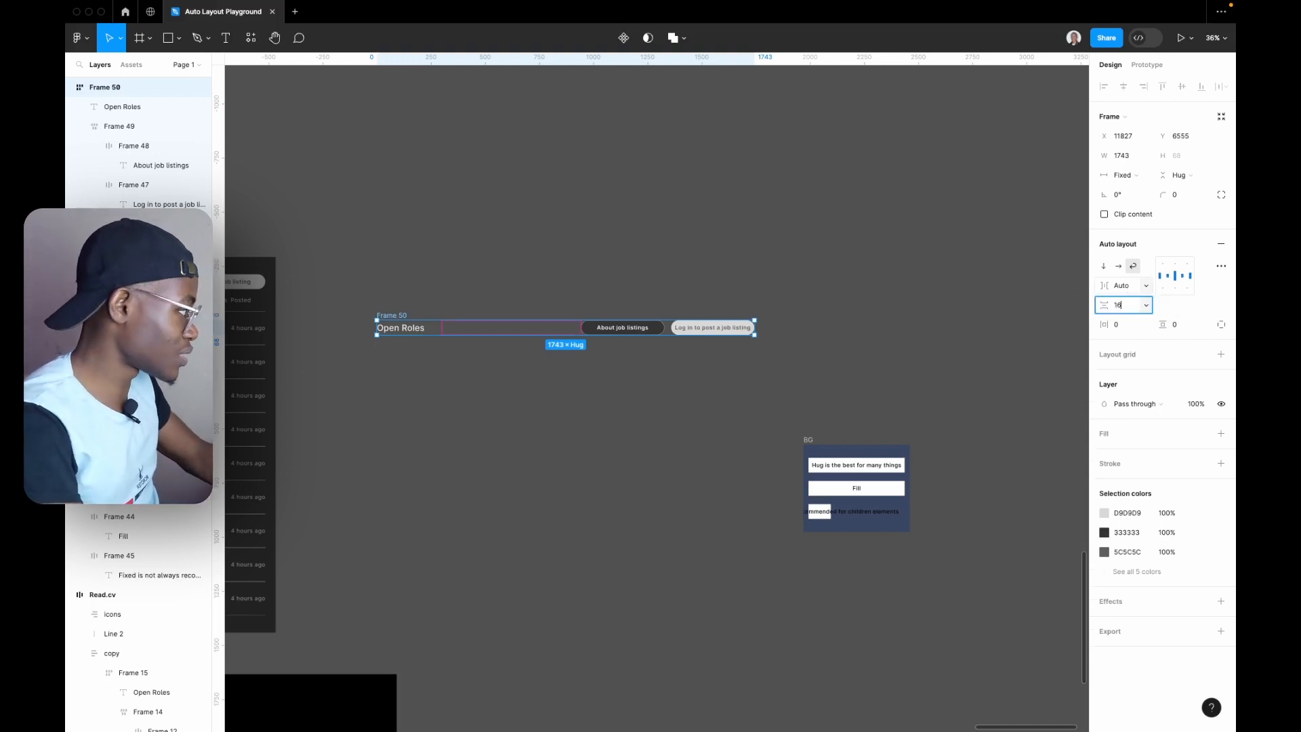
key(Return)
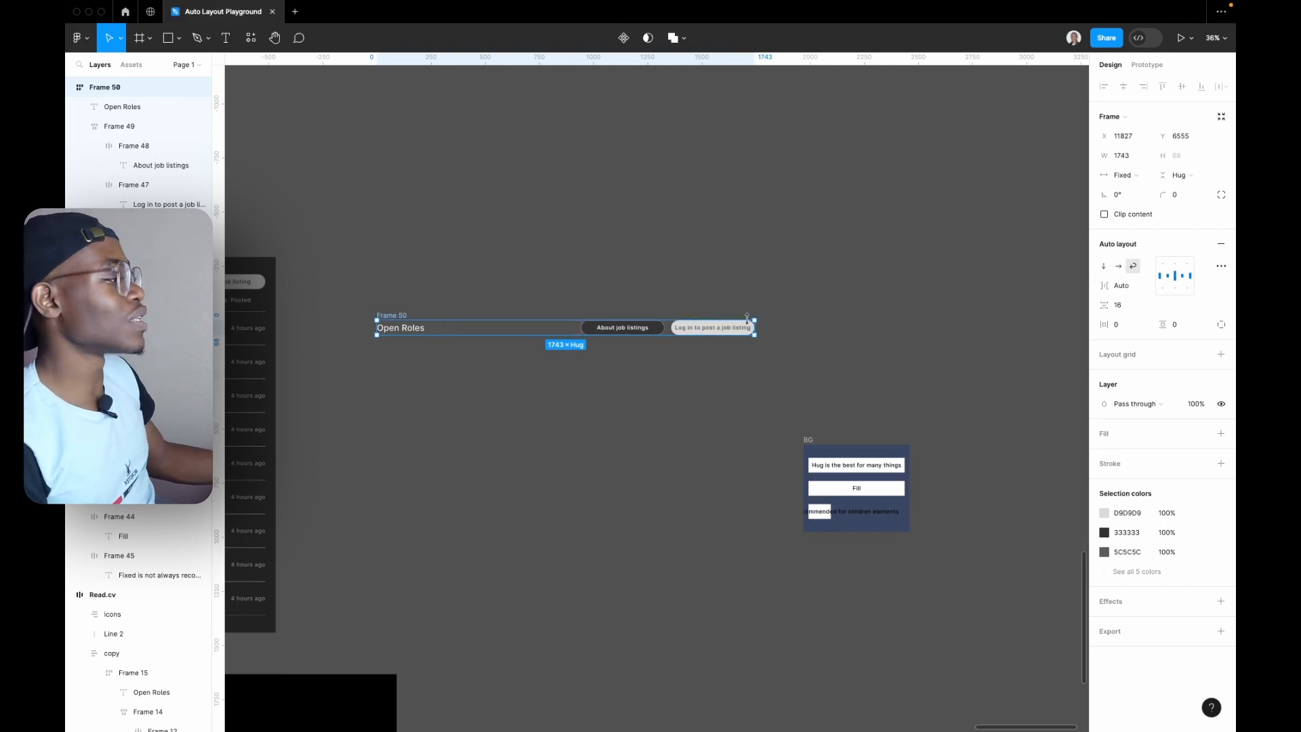
- Try widening the header frame to 2114 and undo the resize
drag(759, 328, 835, 397)
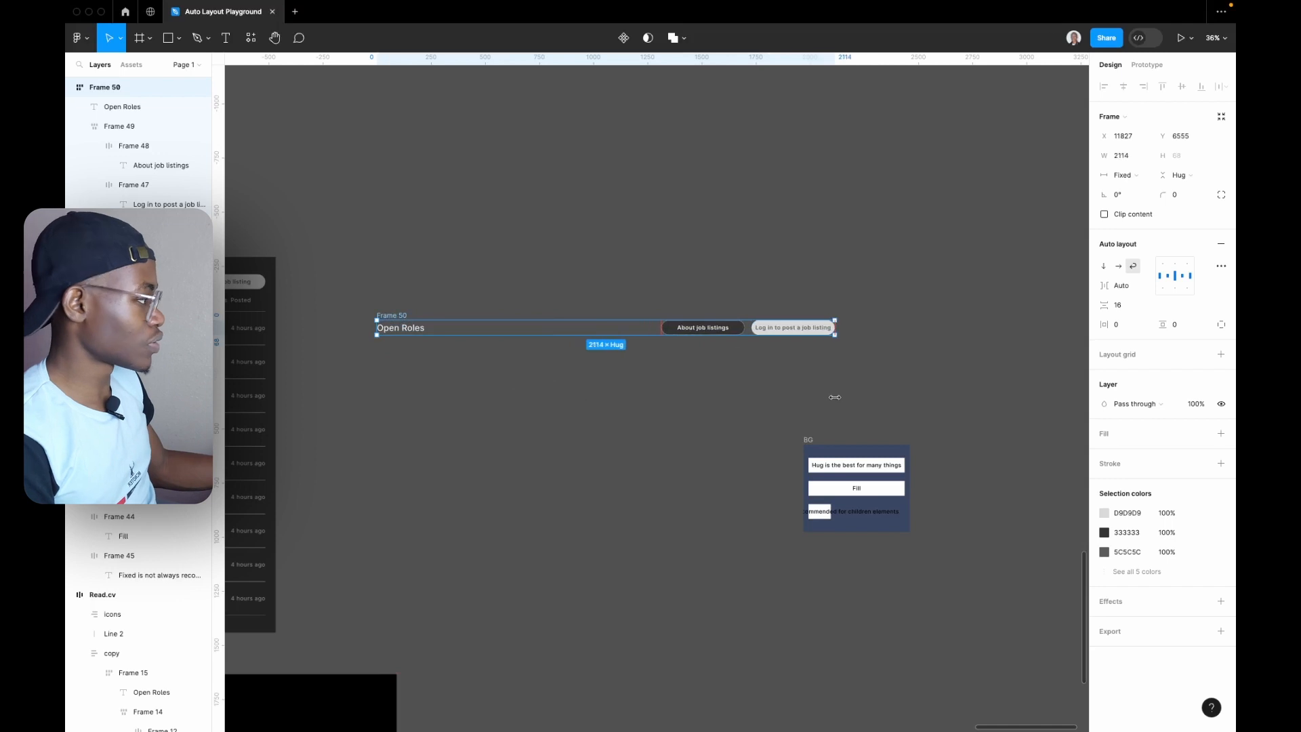
key(ctrl+z)
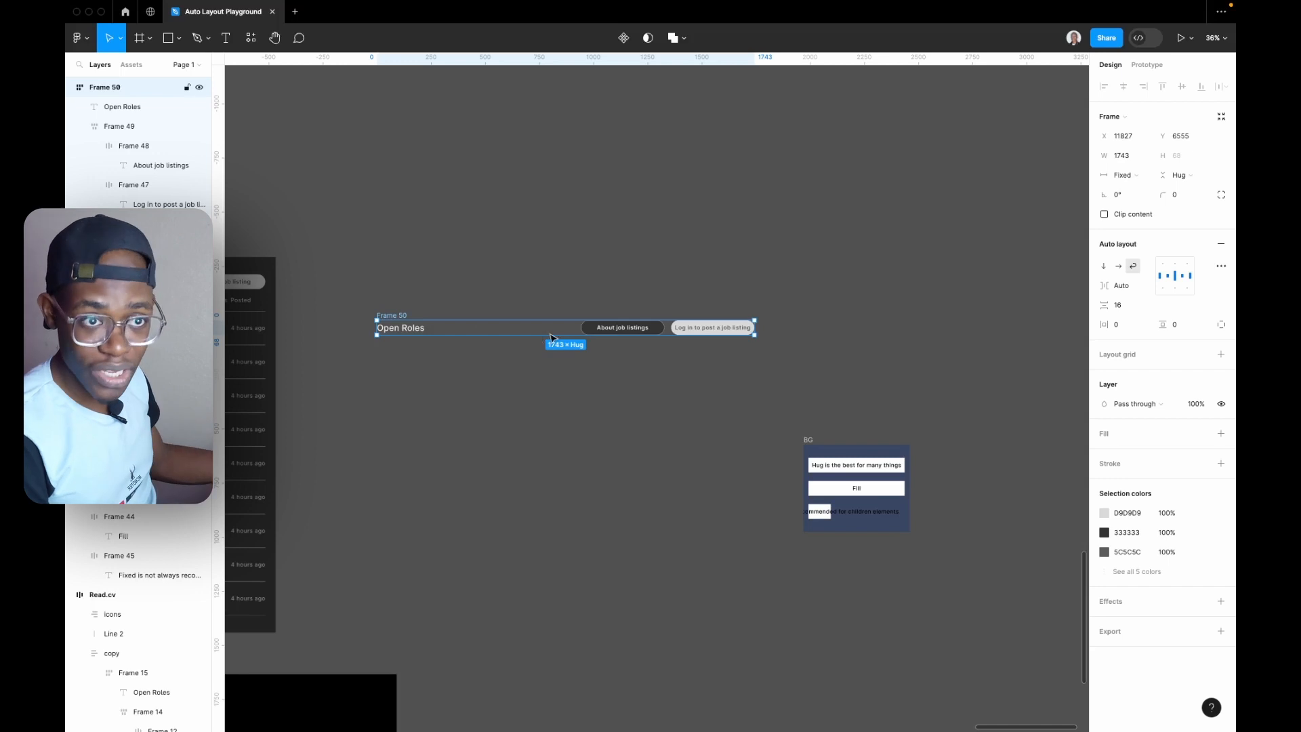
- Move the BG frame farther right, clear of the space beside the header frame
scroll(753, 366, left, 2)
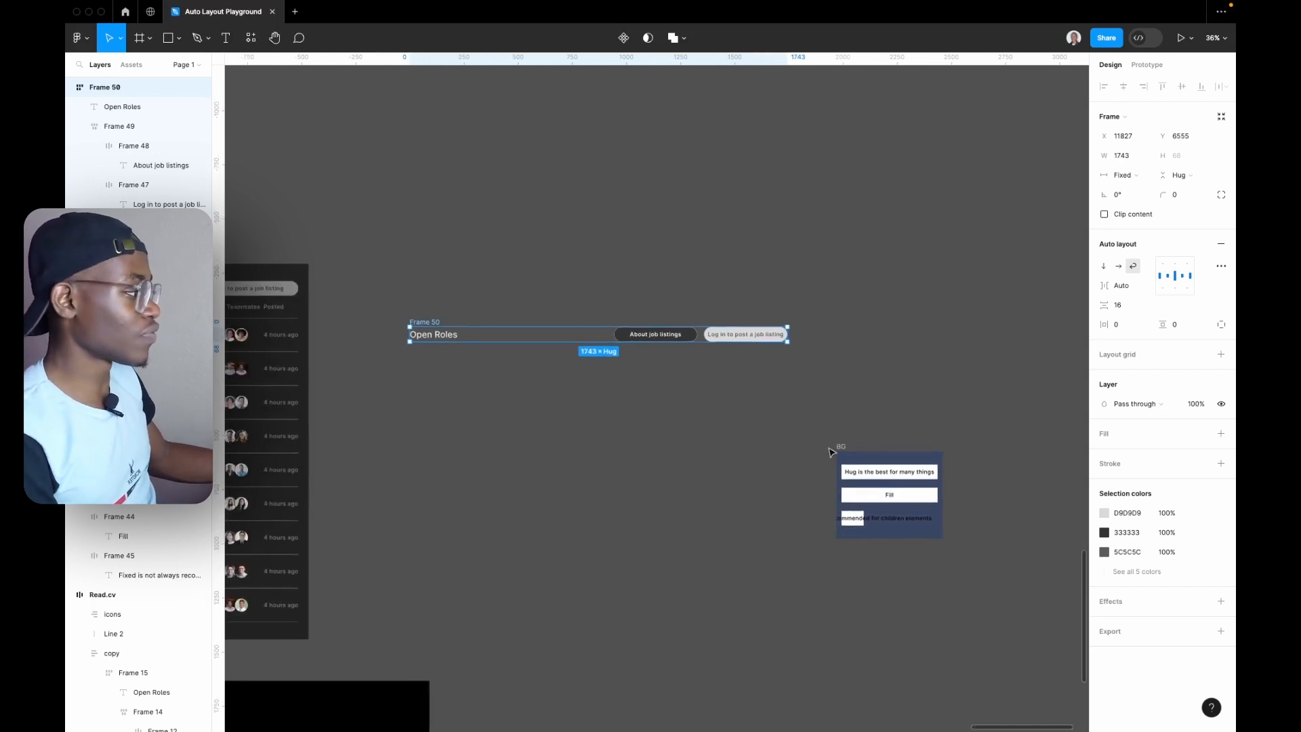
drag(847, 449, 966, 449)
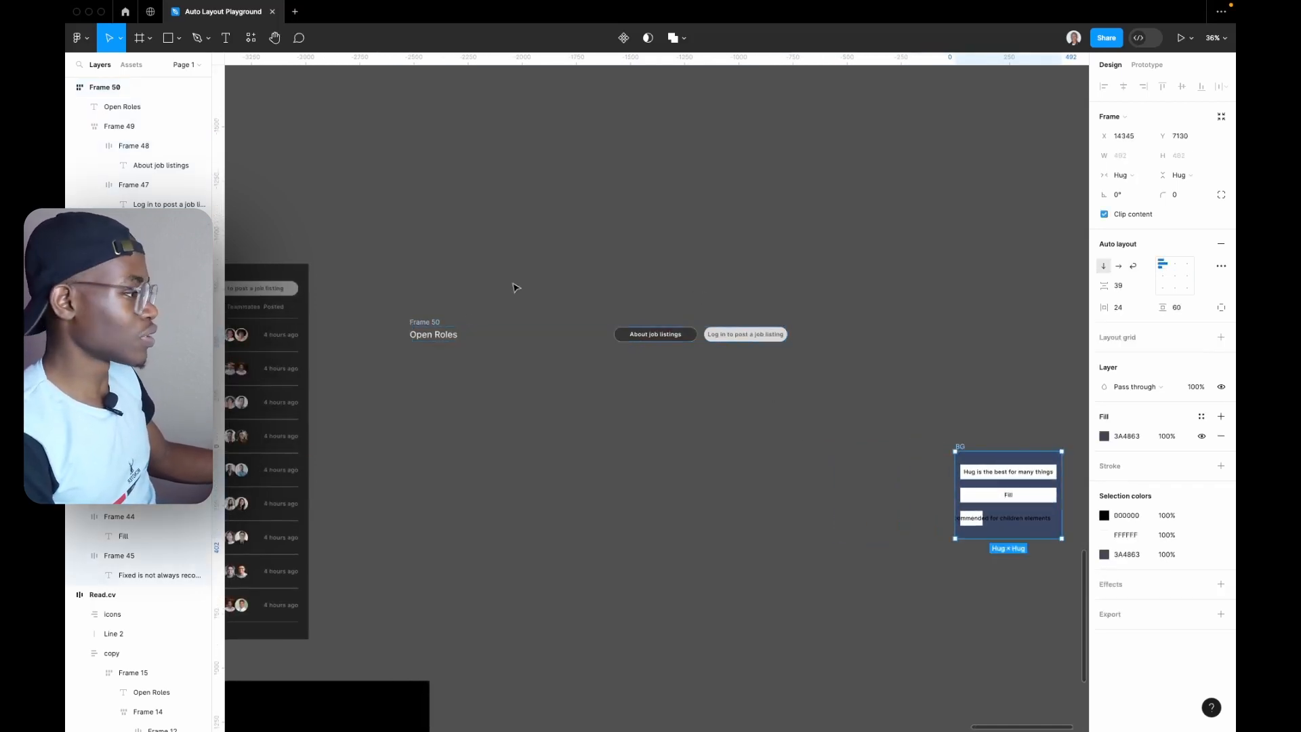
- Add a minimum width of 400 to the whole Open Roles header frame
click(440, 325)
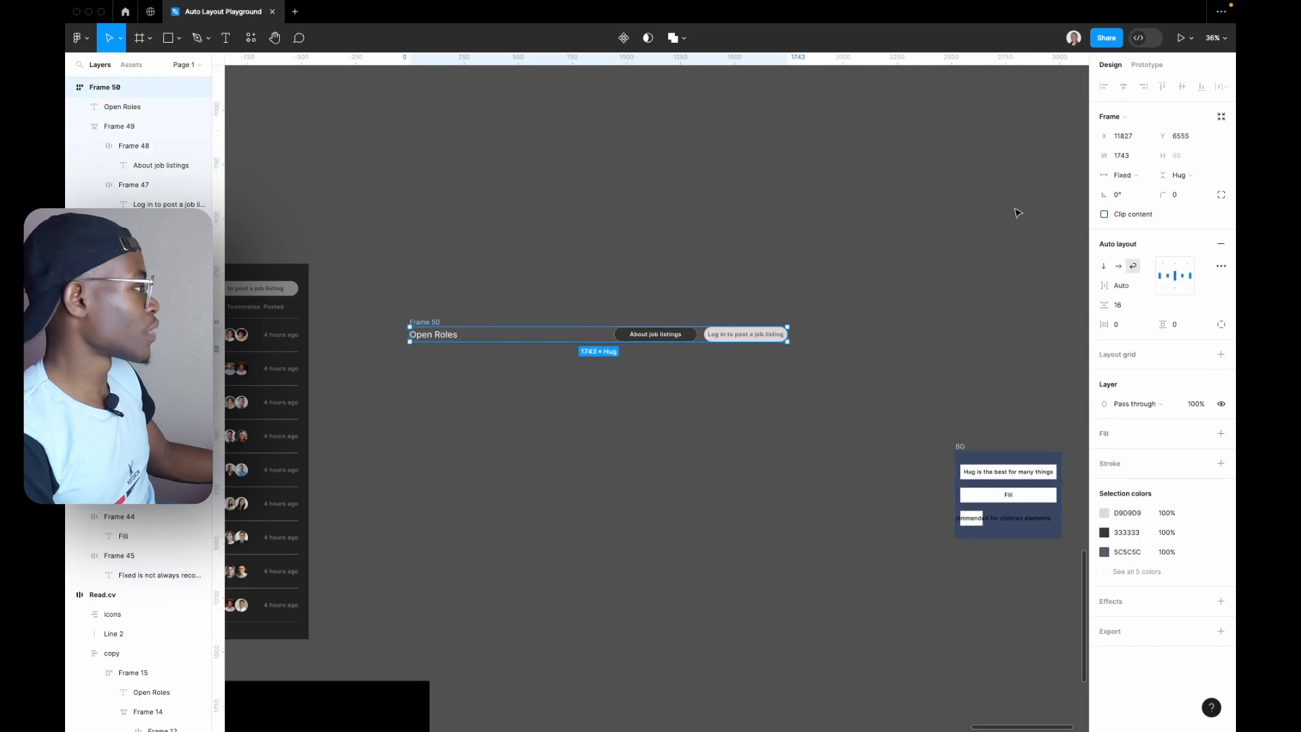
click(1146, 158)
click(1146, 177)
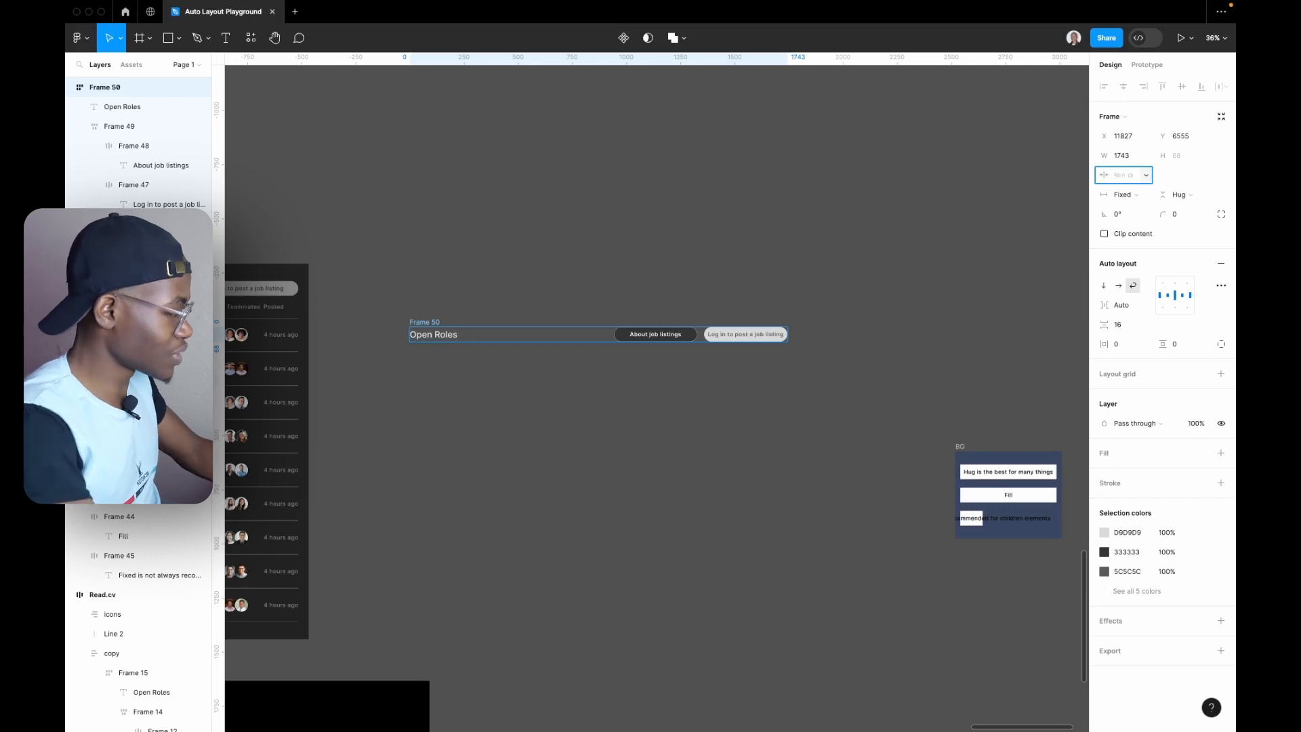
text(400)
key(Return)
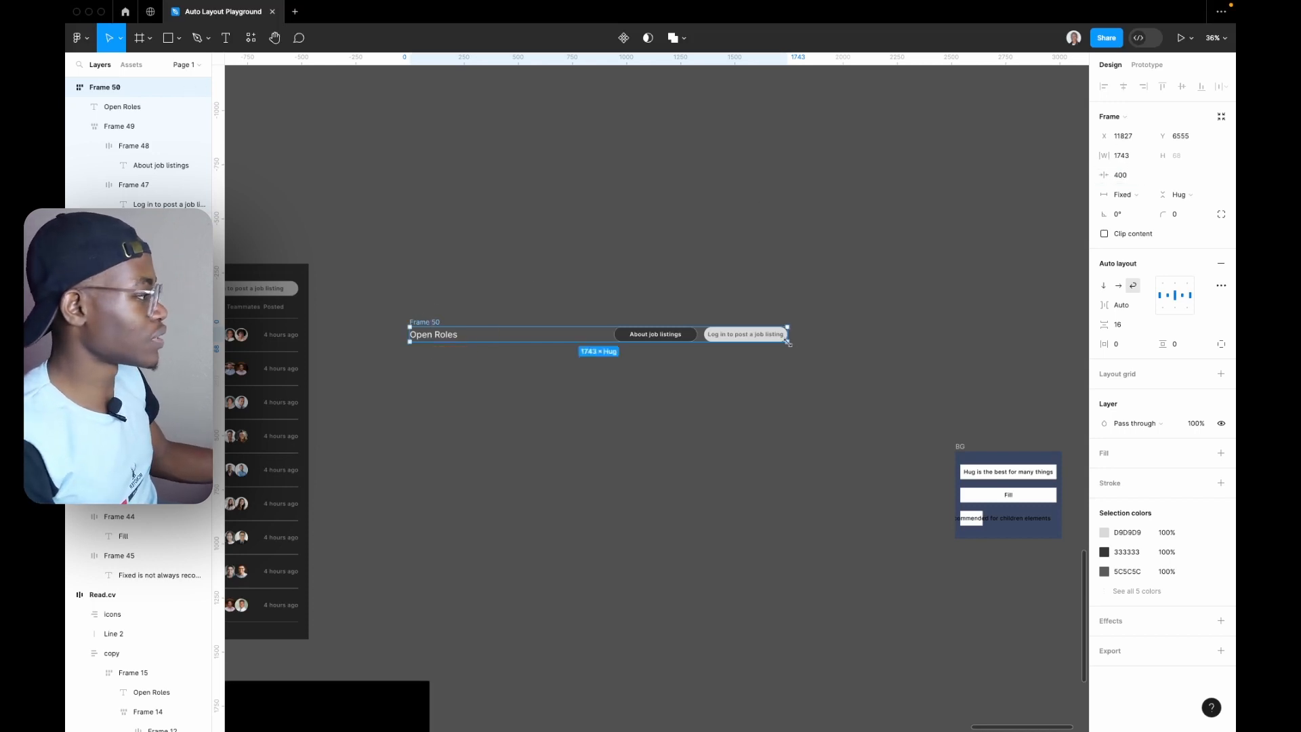
- Try narrowing the header frame to its minimum width of 400 and undo the resize
drag(717, 335, 476, 336)
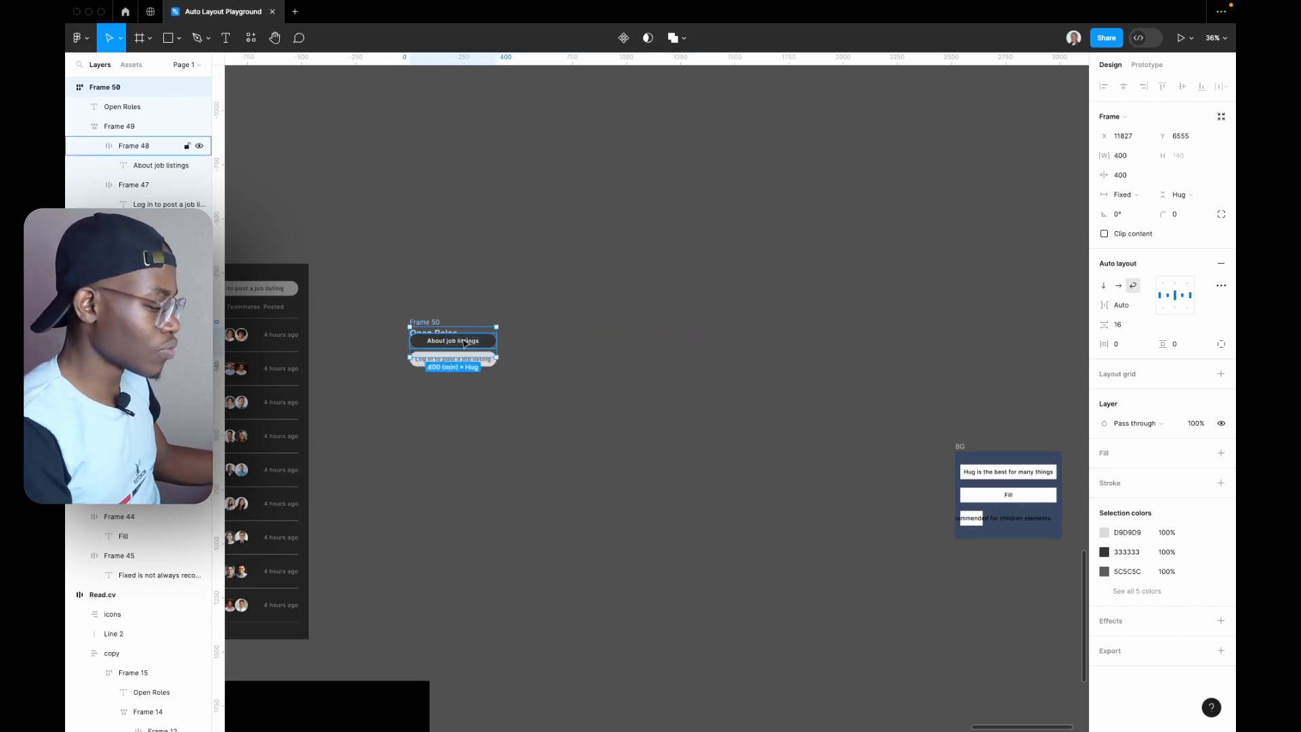
key(ctrl+z)
- Set the header frame's minimum width to 500 and add a maximum width of 2500
click(1130, 179)
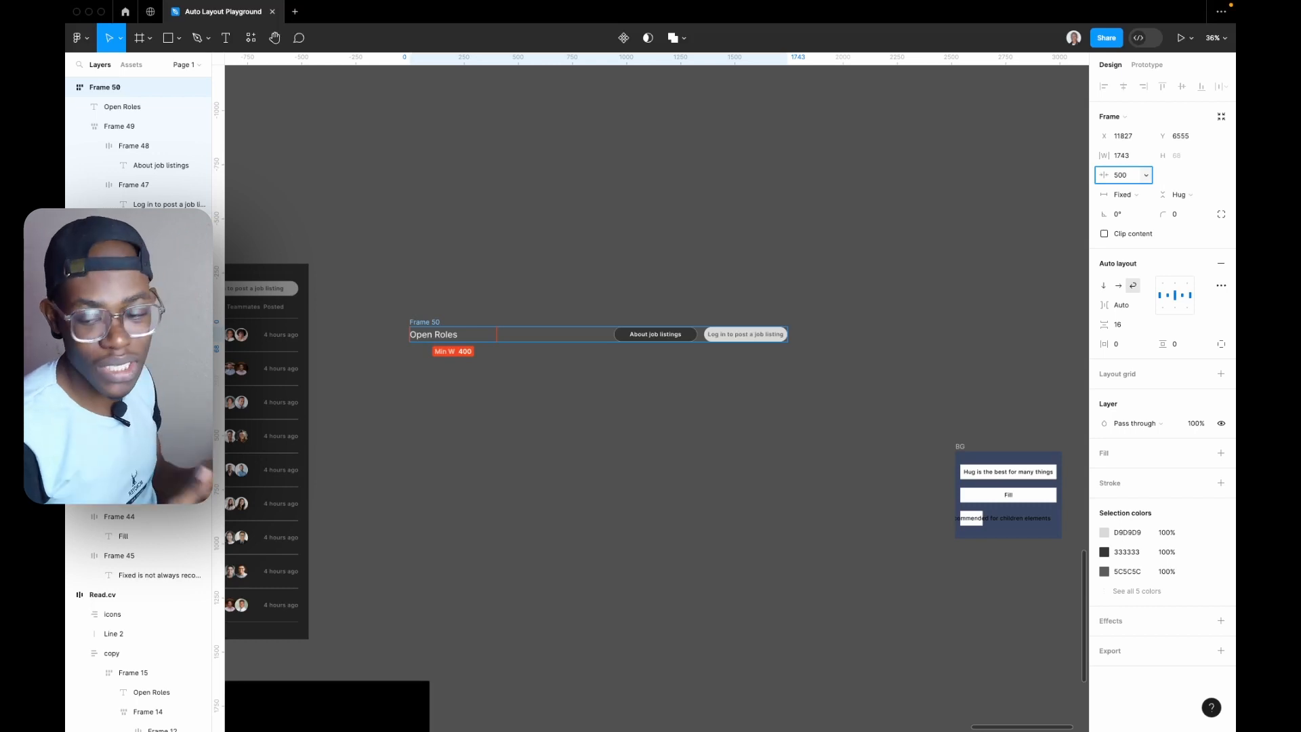
key(Return)
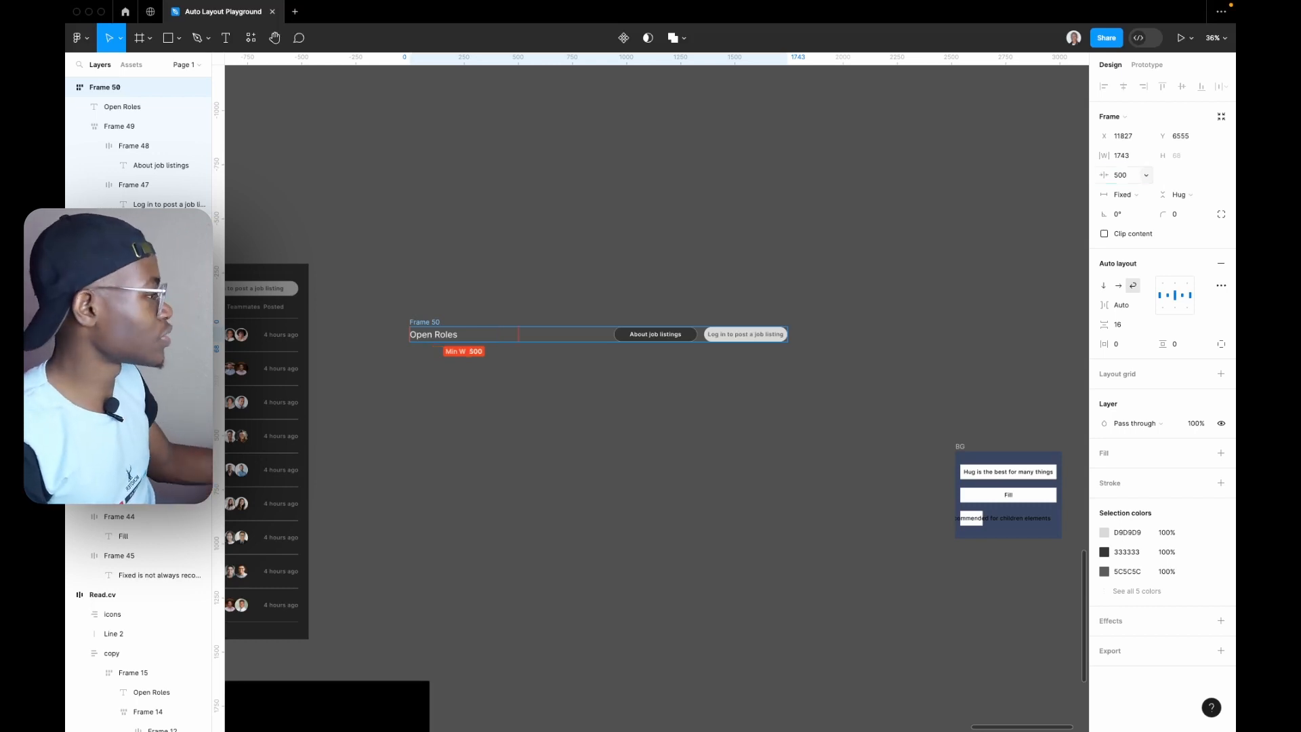
click(1146, 156)
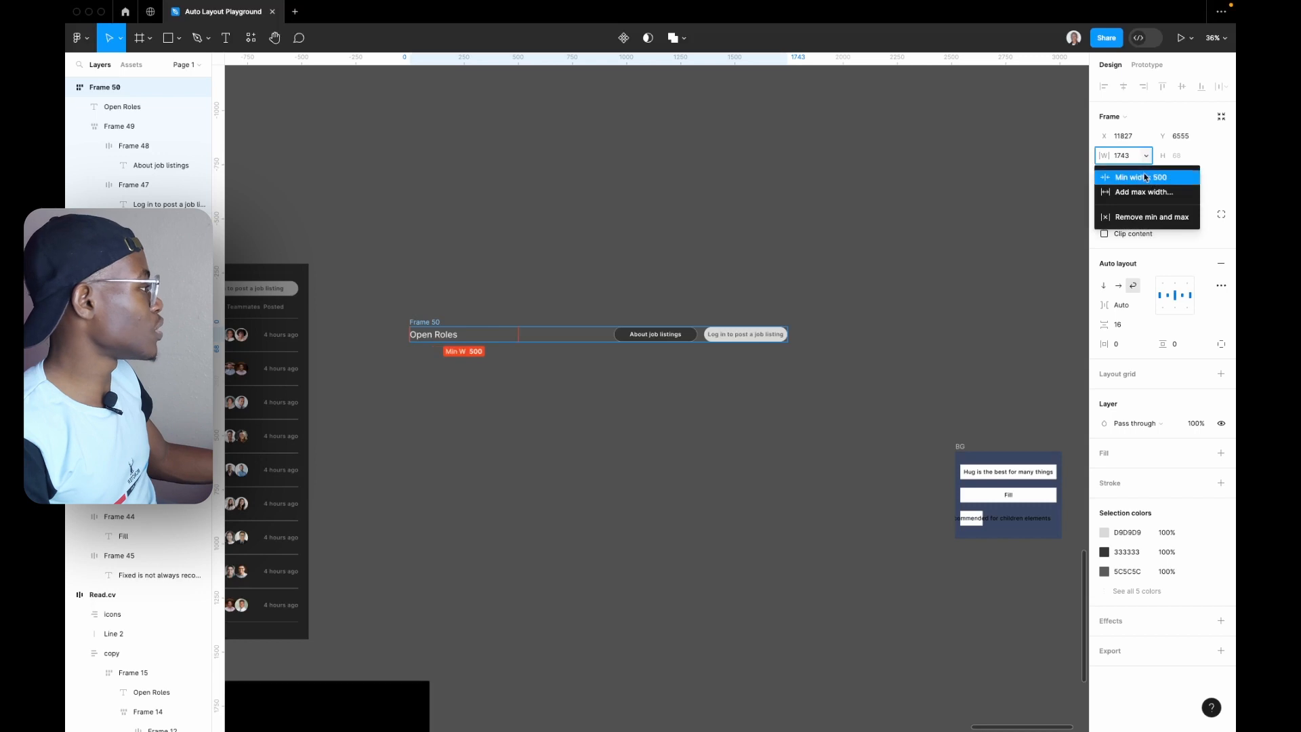
click(1151, 193)
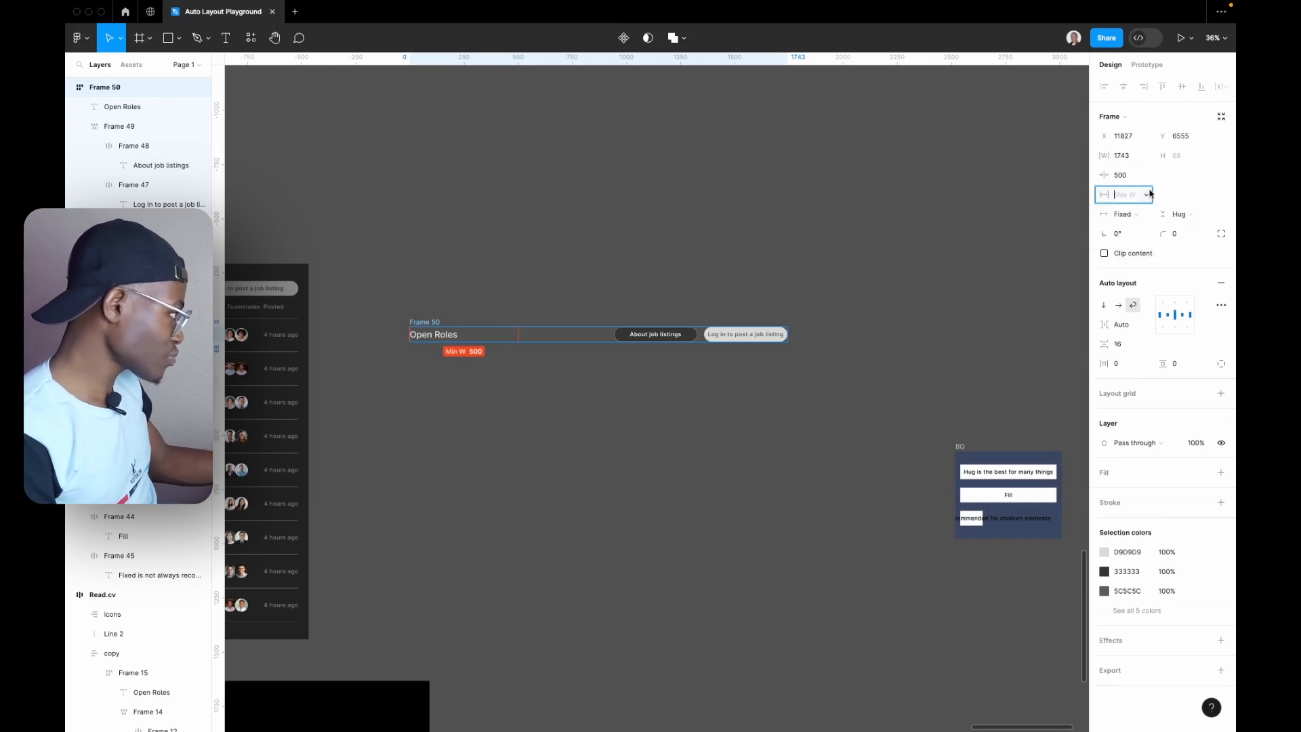
text(2500)
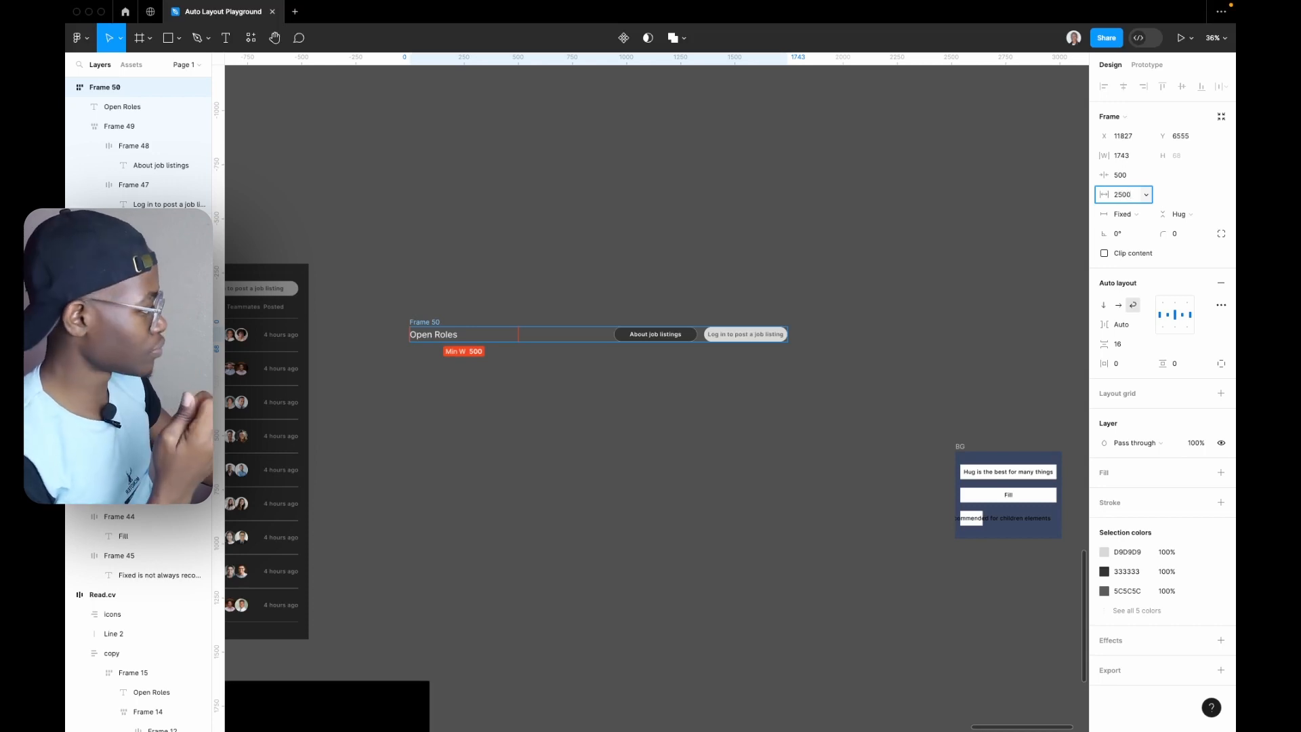
key(Return)
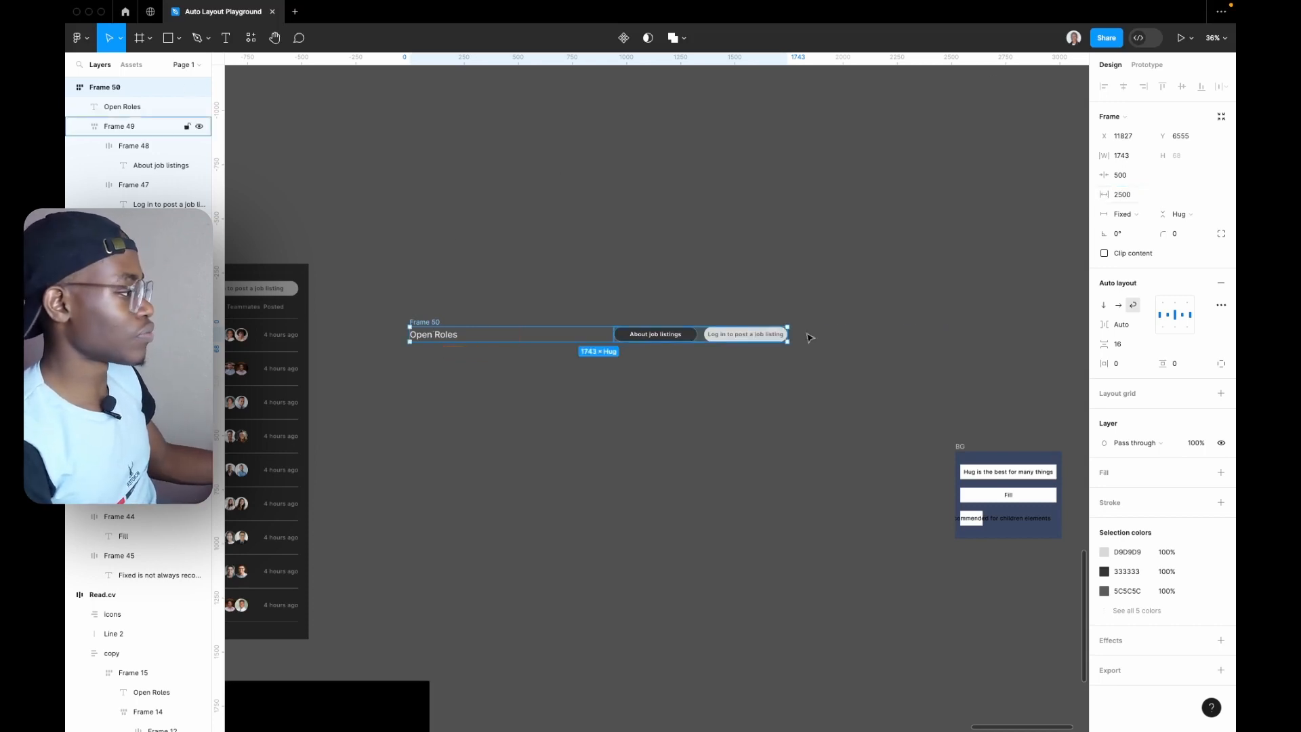
- Narrow the header frame to a width of 500 and set its minimum width to 400
drag(790, 336, 427, 330)
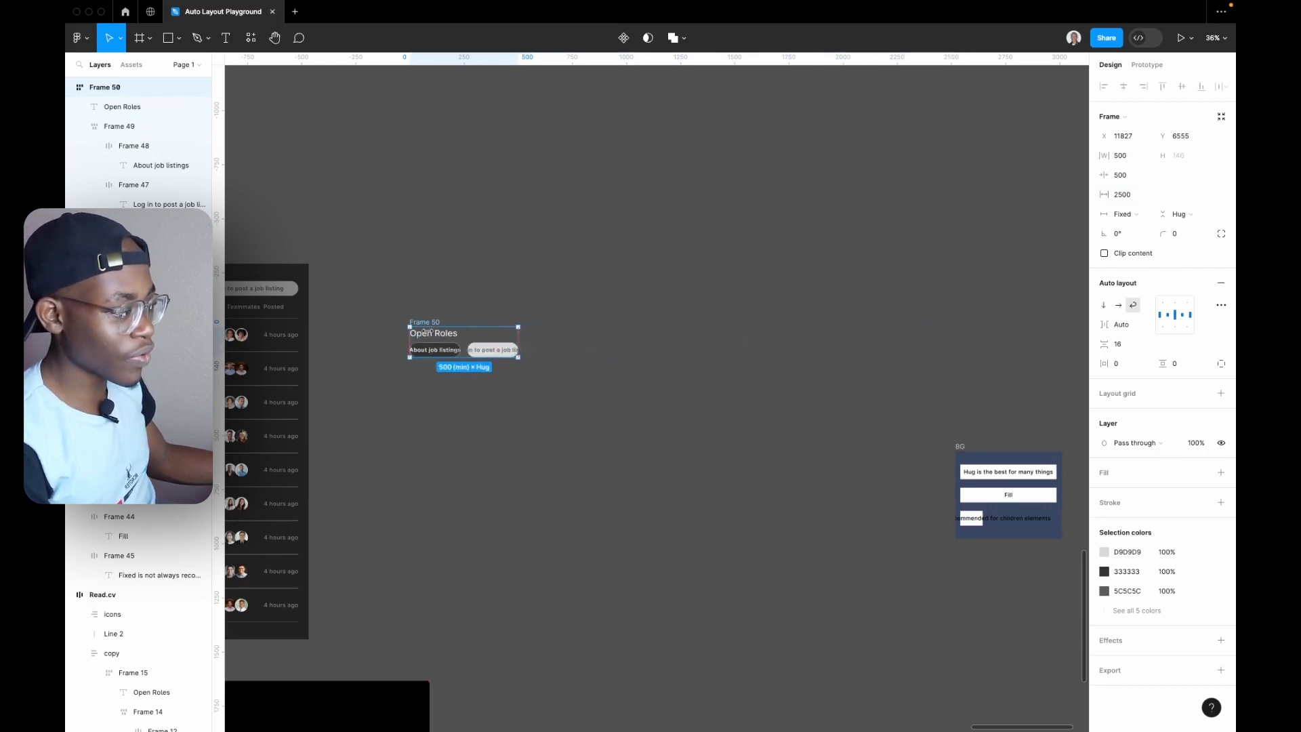
drag(555, 343, 400, 350)
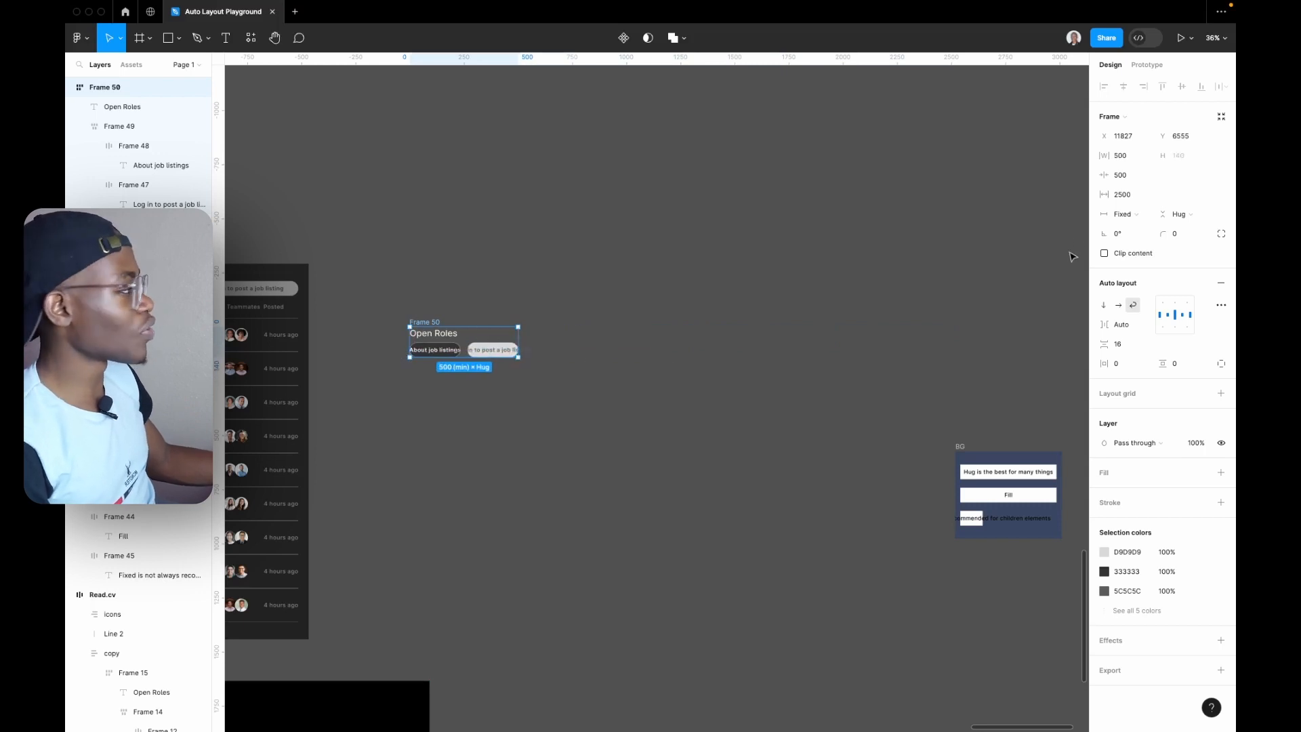
click(1127, 175)
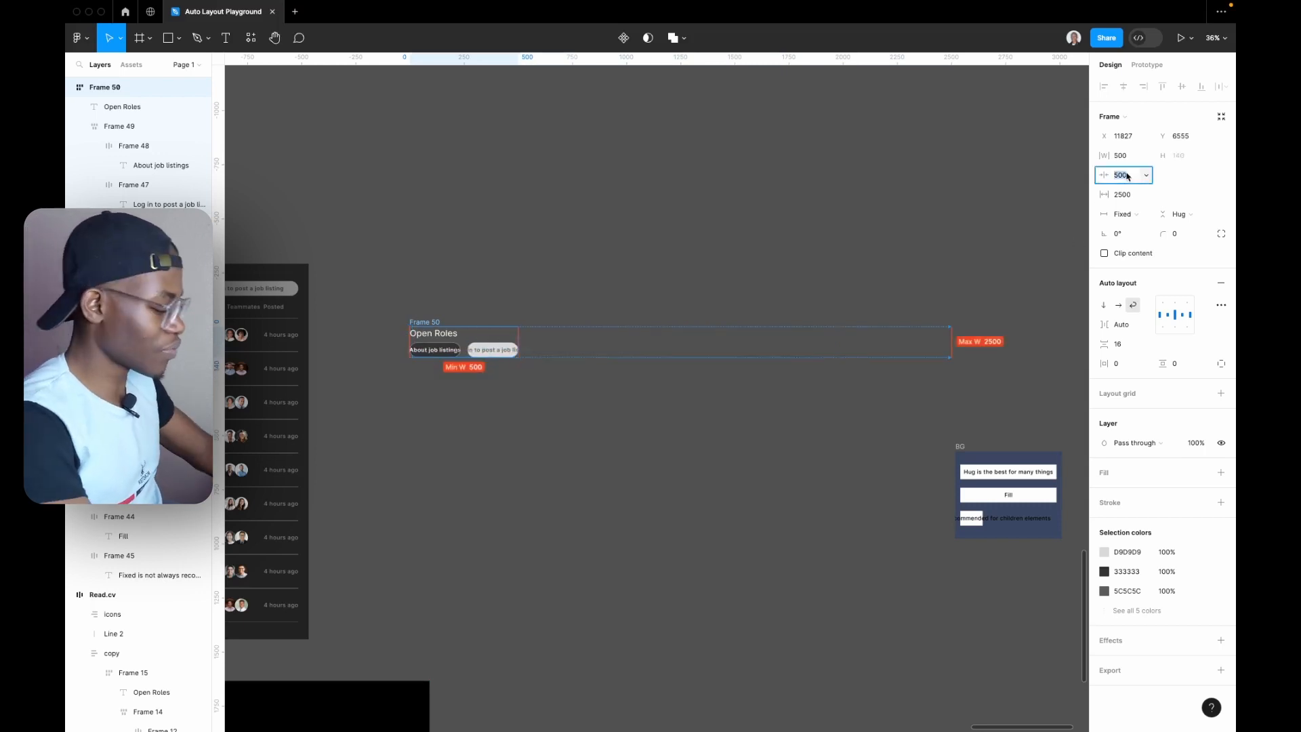
text(400)
key(Return)
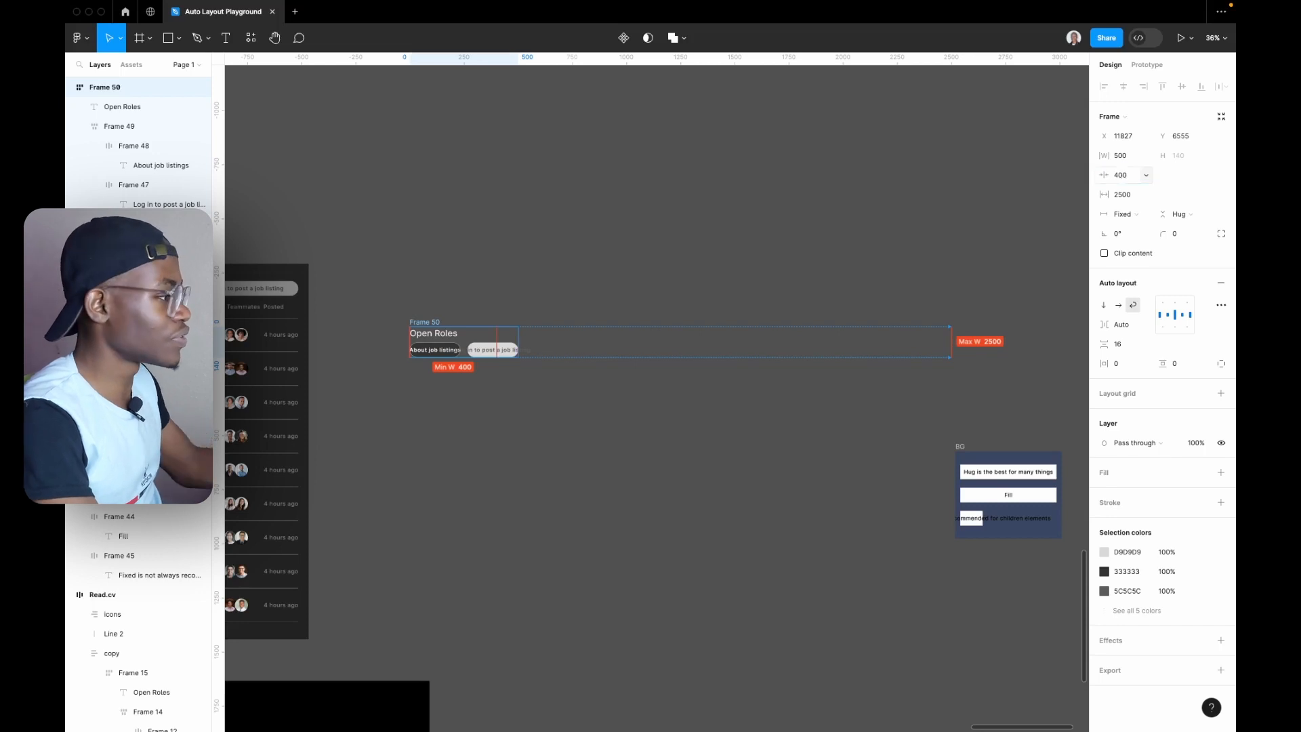
key(Escape)
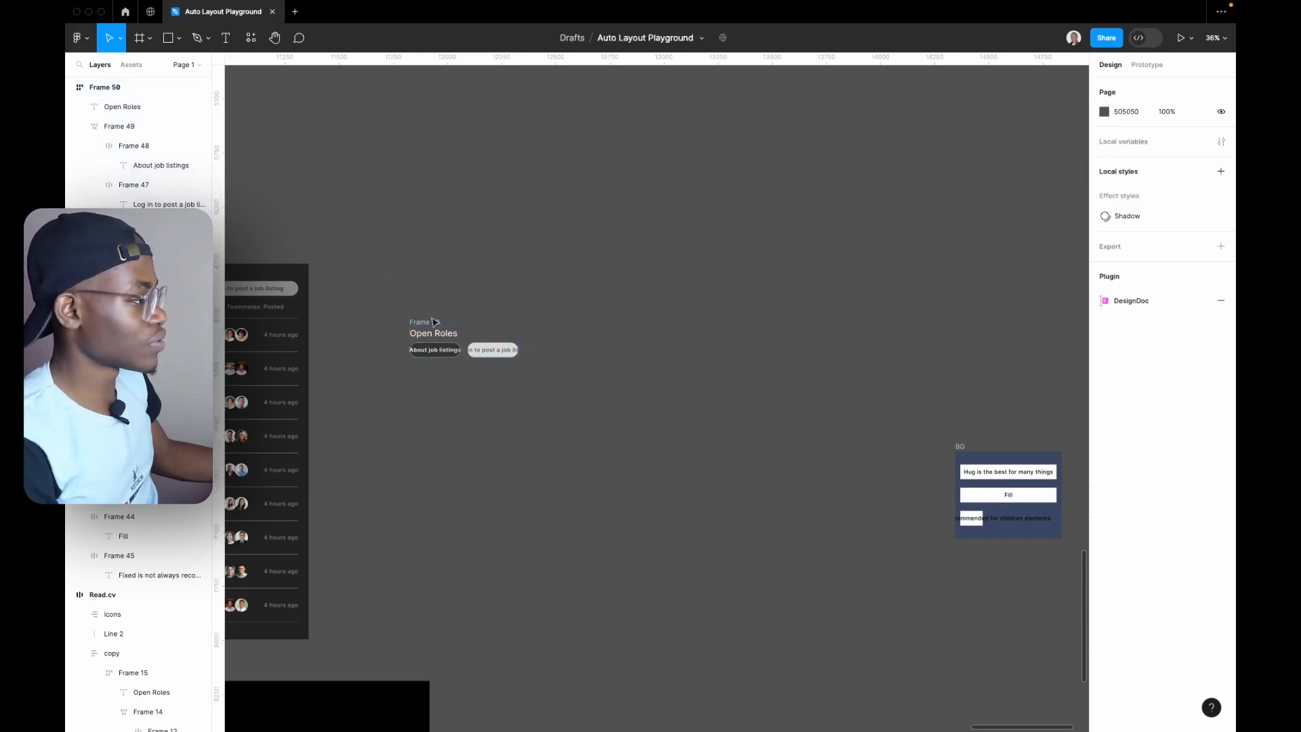
- Narrow the header frame to its minimum width of 400 and check its horizontal sizing options
click(511, 343)
drag(513, 343, 452, 340)
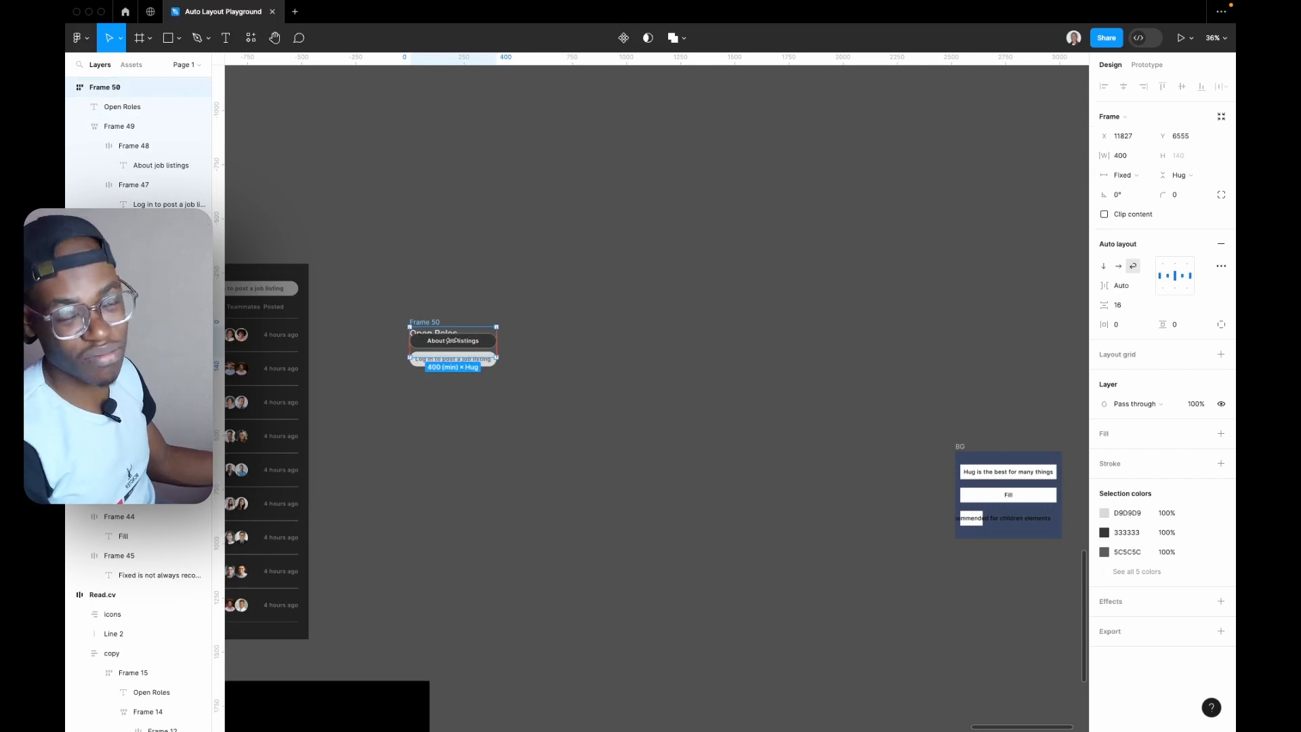
drag(452, 340, 367, 356)
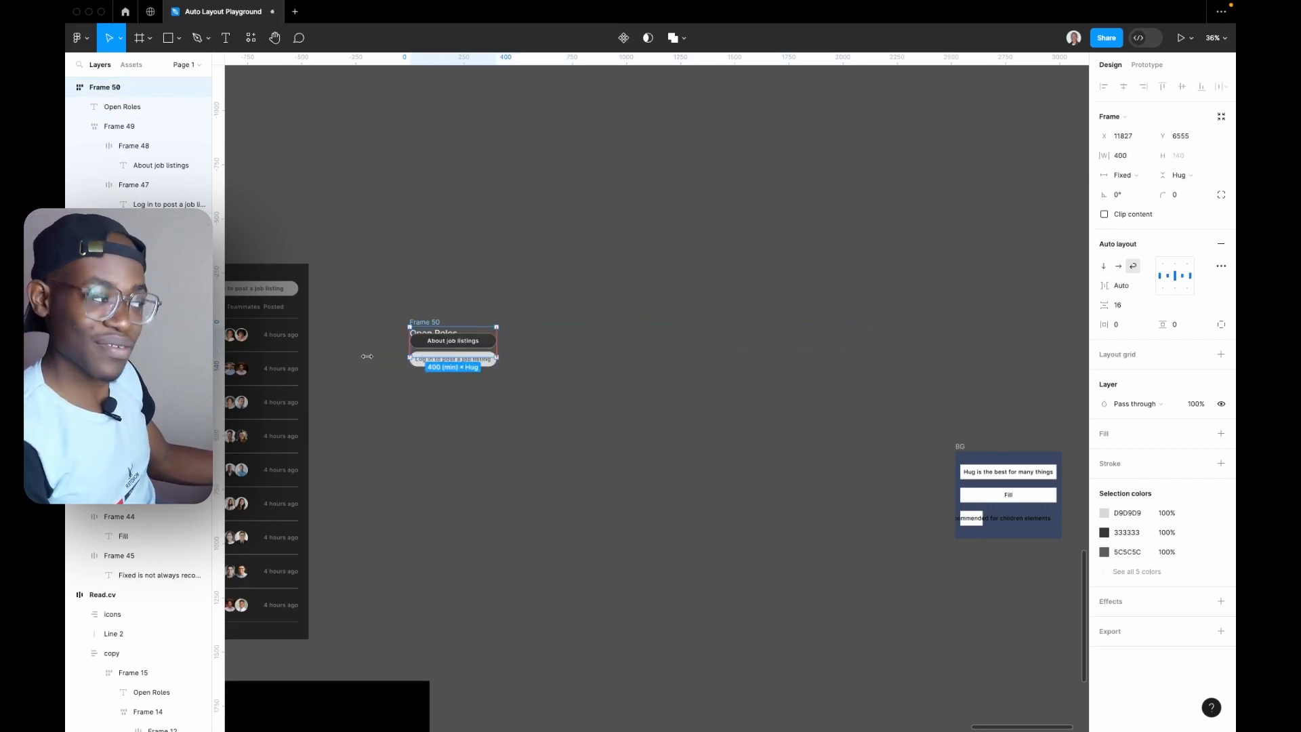
drag(536, 341, 368, 360)
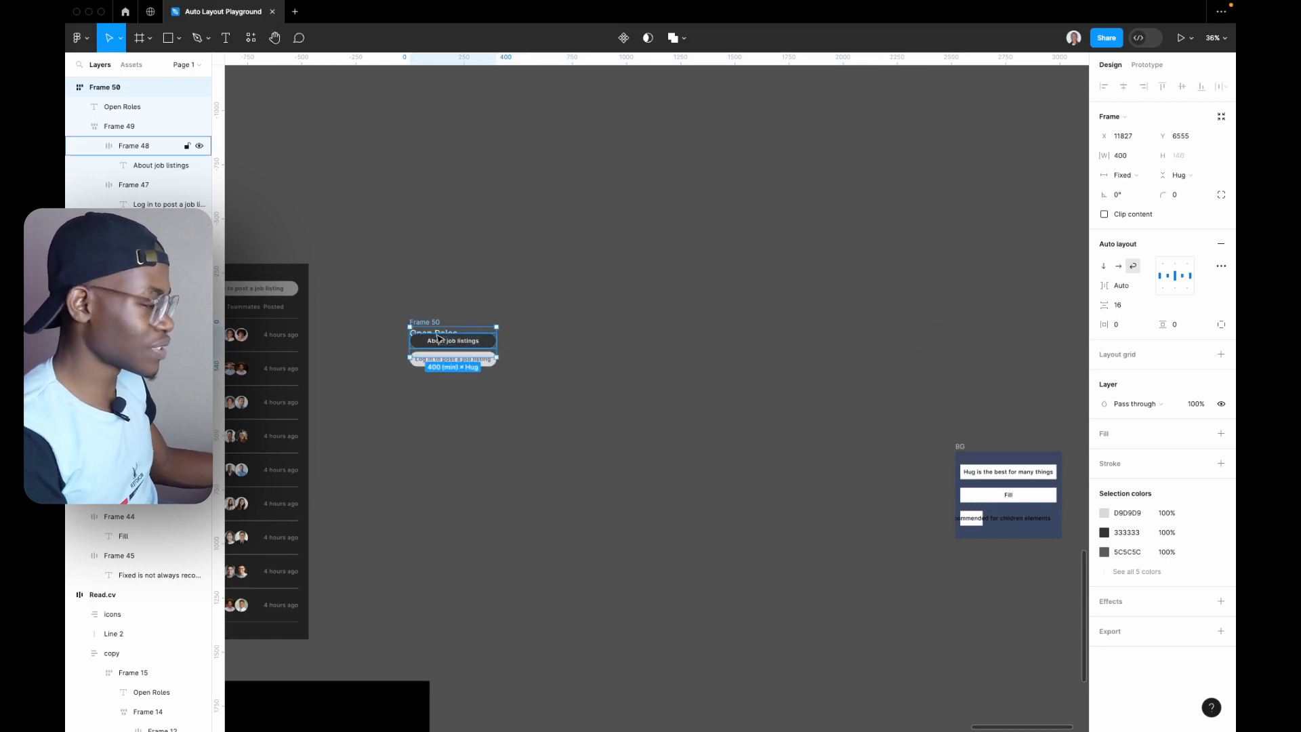
scroll(438, 338, up, 3)
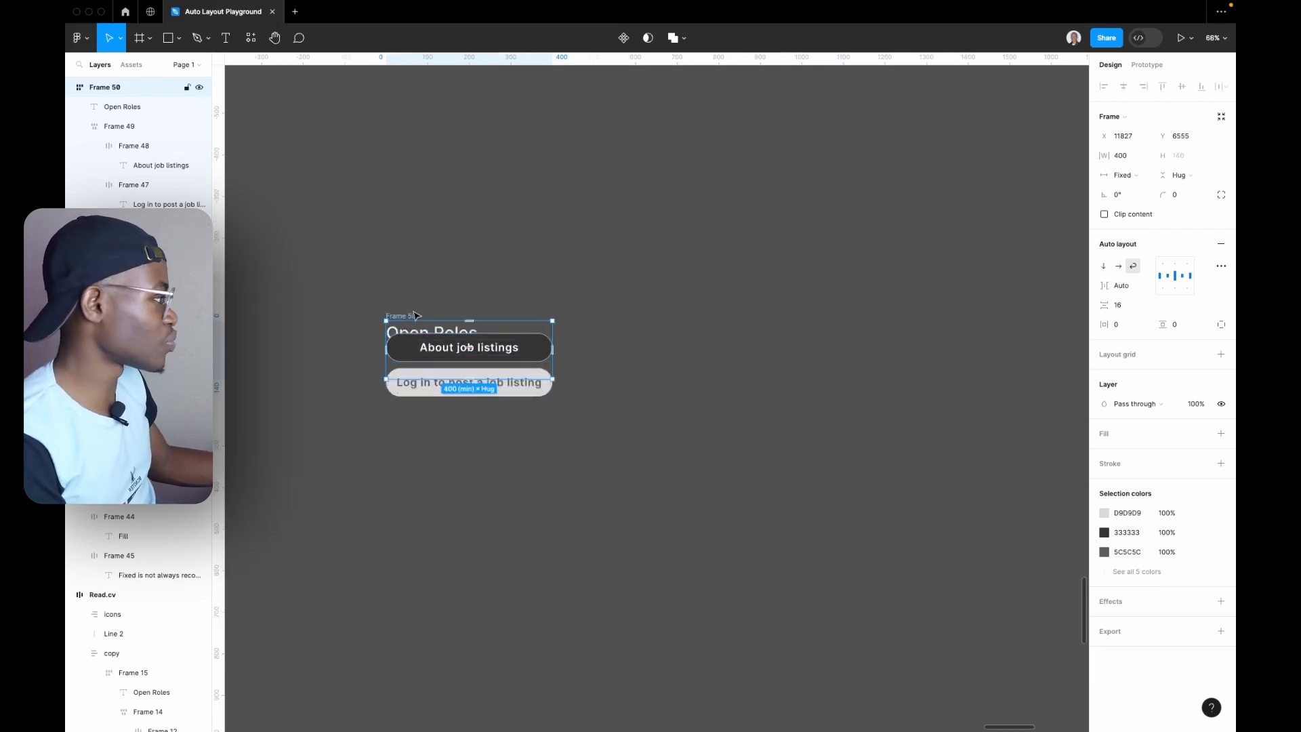
click(1122, 176)
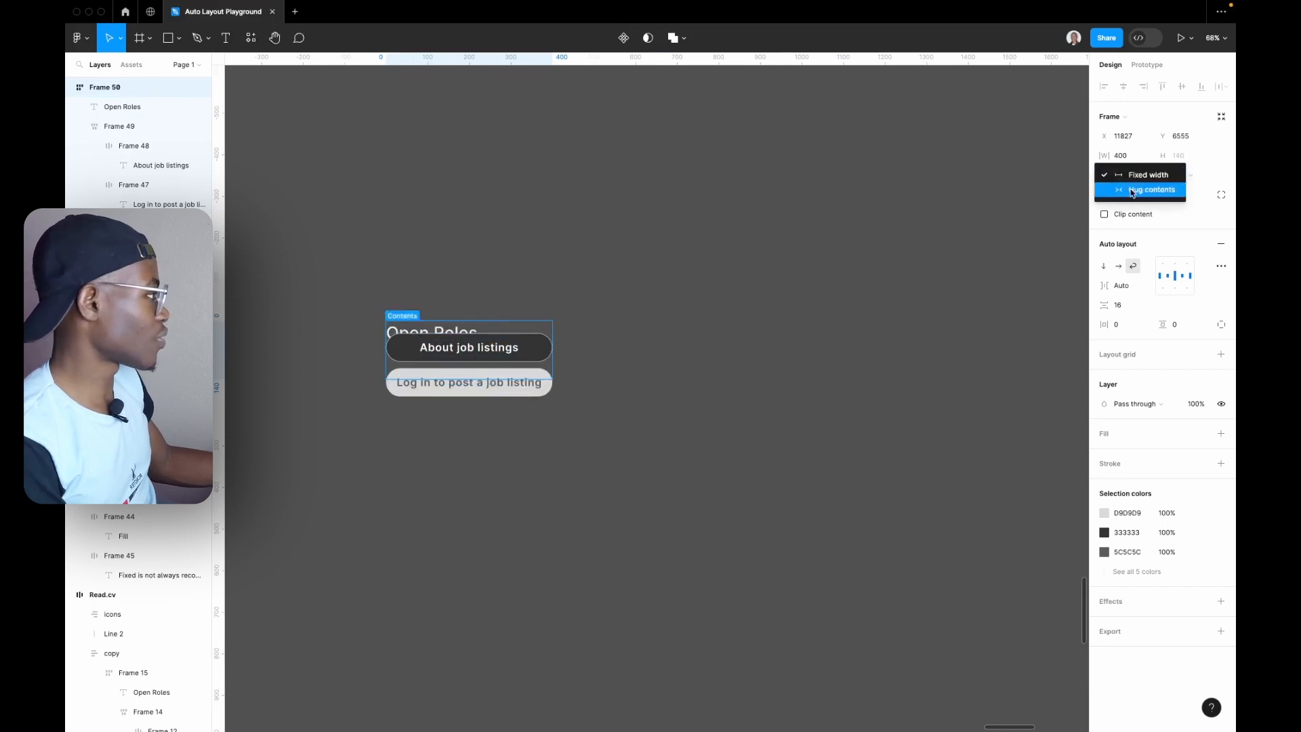
click(626, 249)
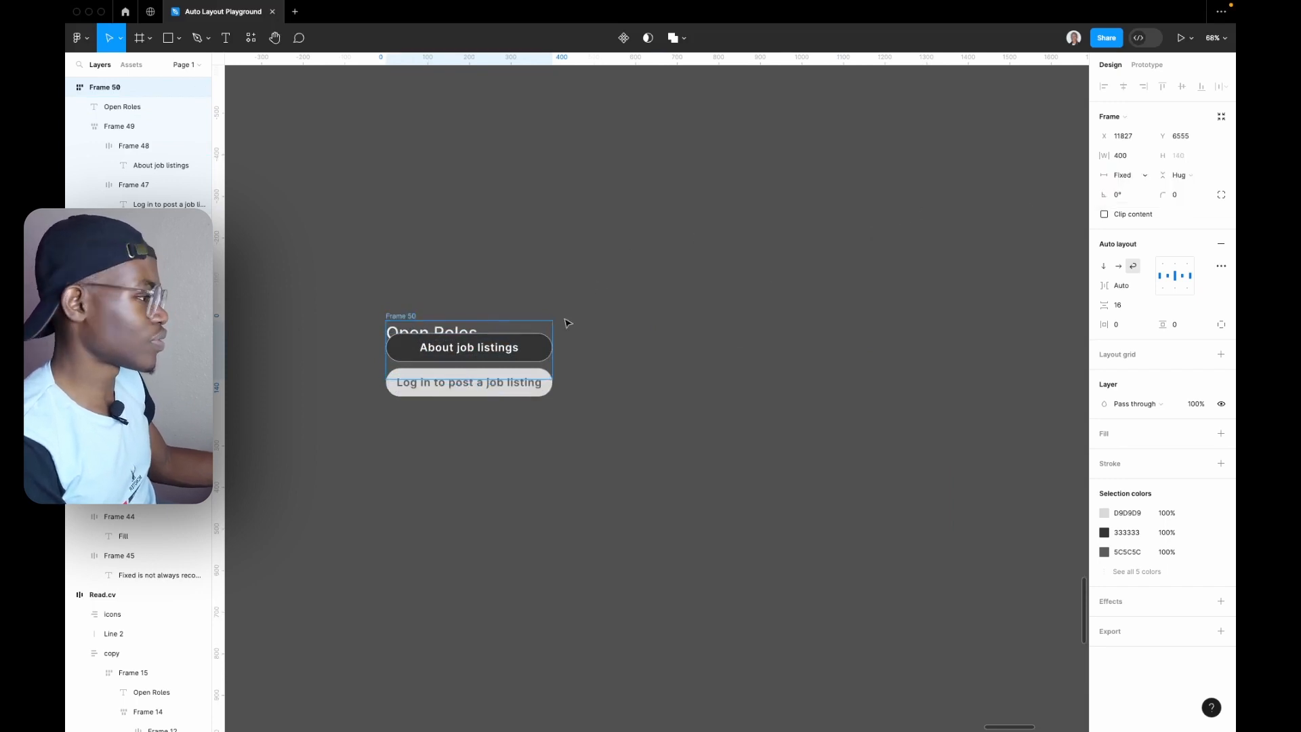
- Widen the header frame to its maximum of 2500 and set the Open Roles text's width to Fill container
scroll(535, 329, down, 5)
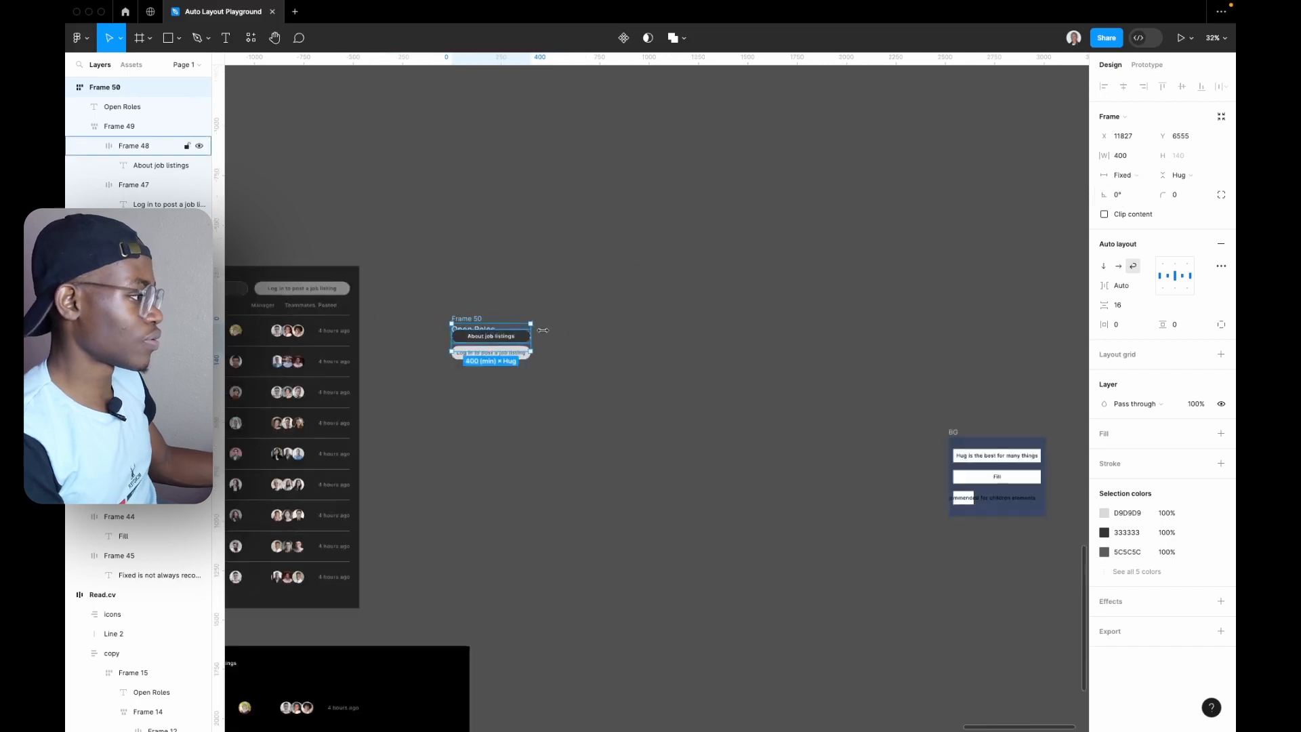
drag(529, 331, 1031, 343)
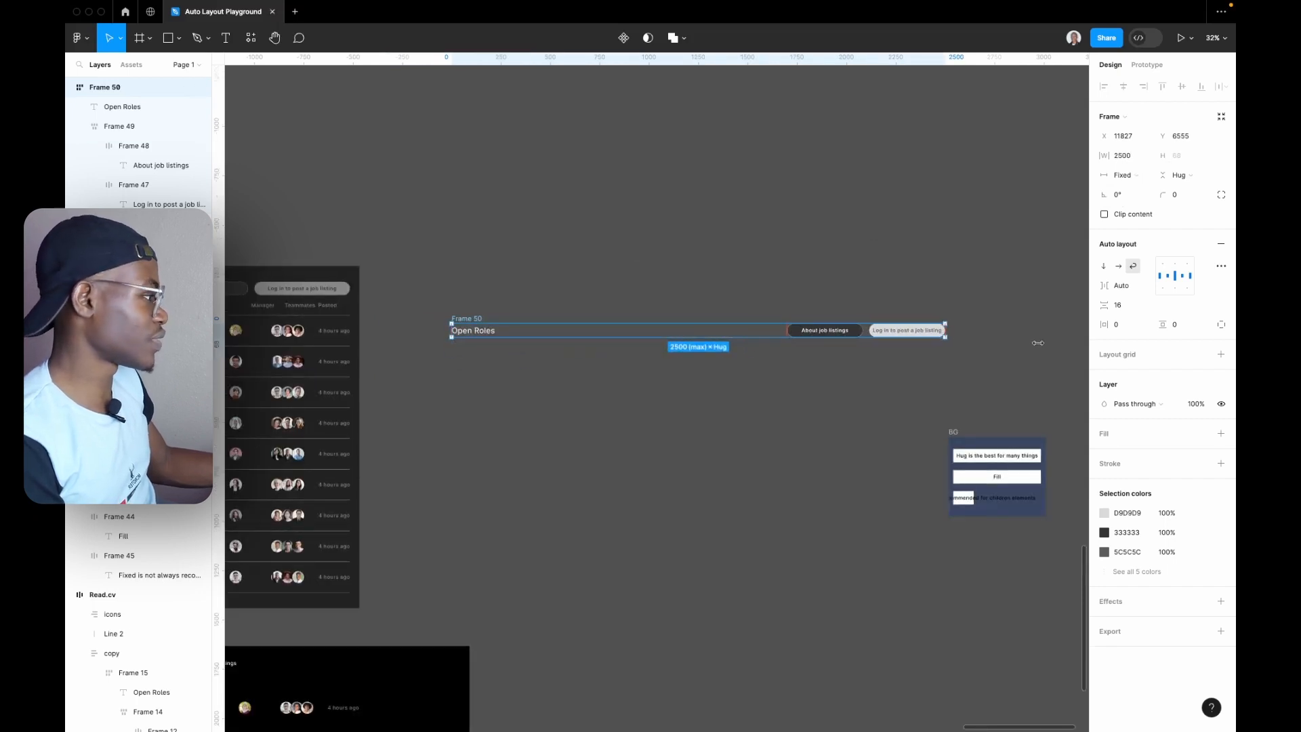
click(486, 333)
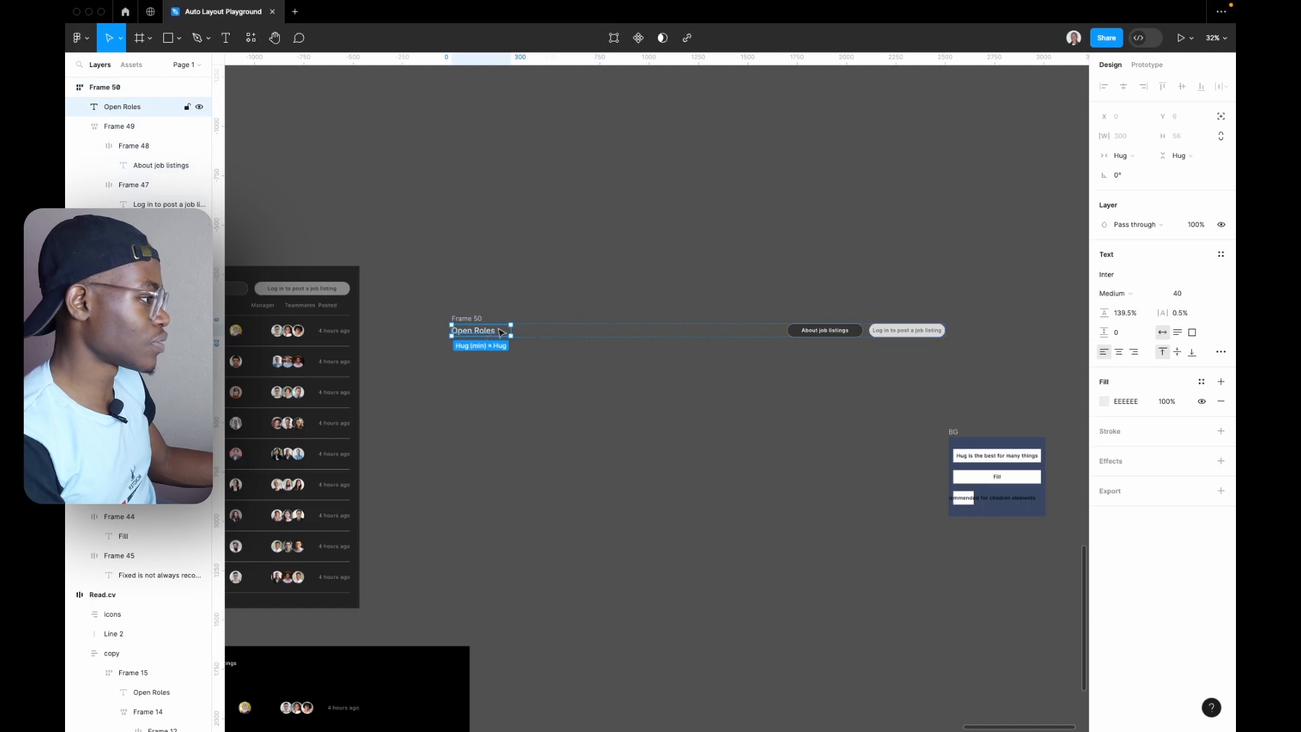
click(1119, 158)
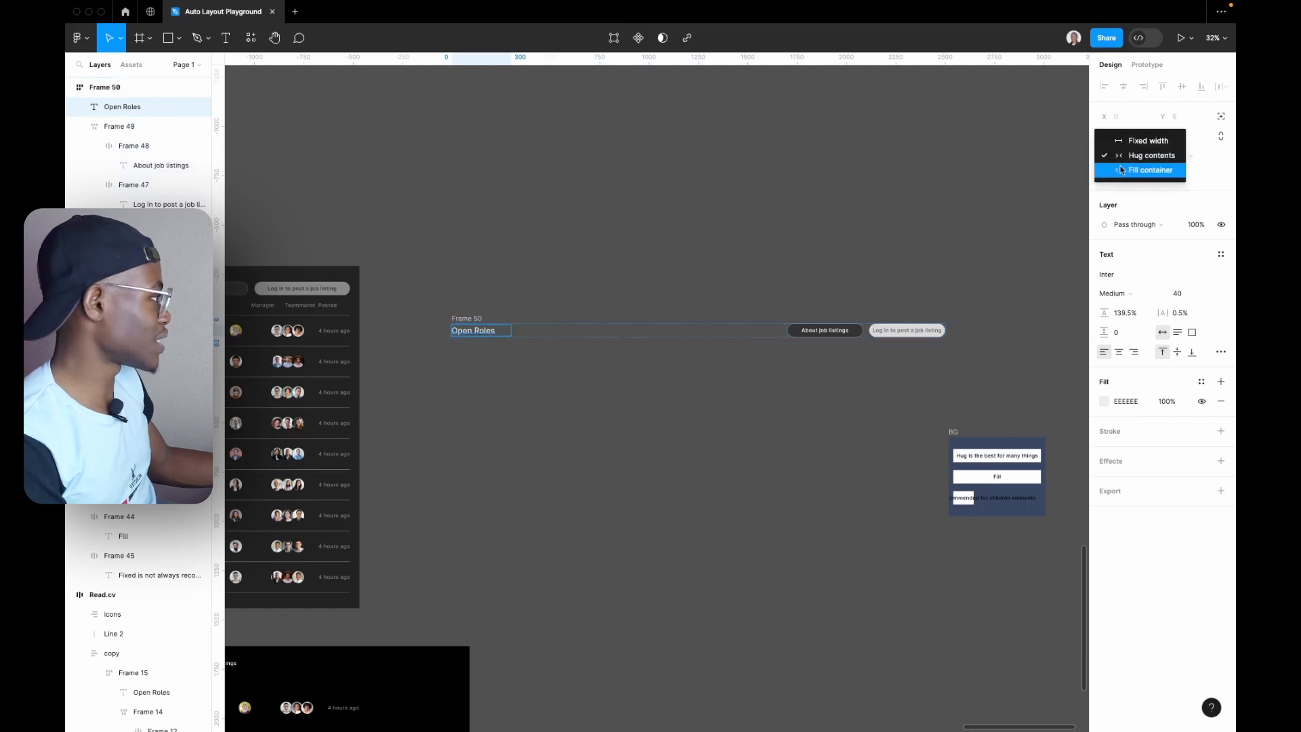
click(1123, 172)
- Narrow the header frame from its maximum width back down to 400
click(883, 329)
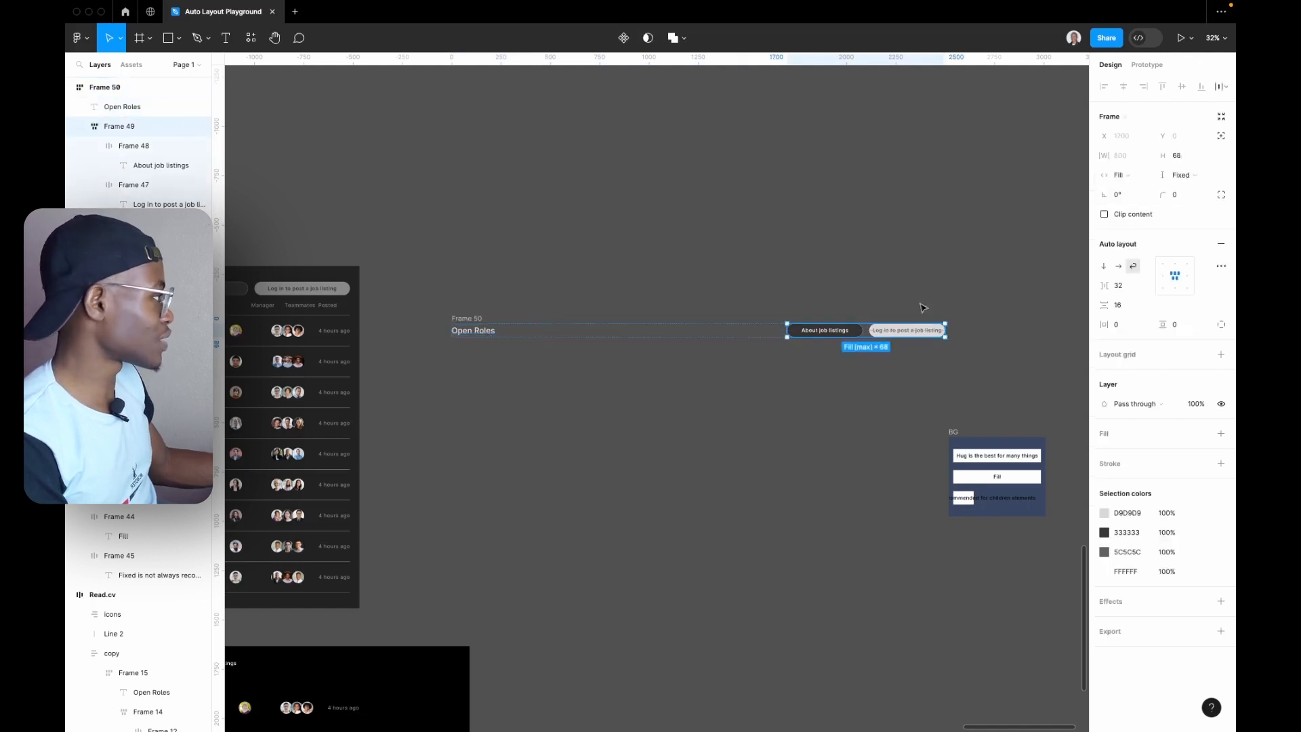
click(465, 320)
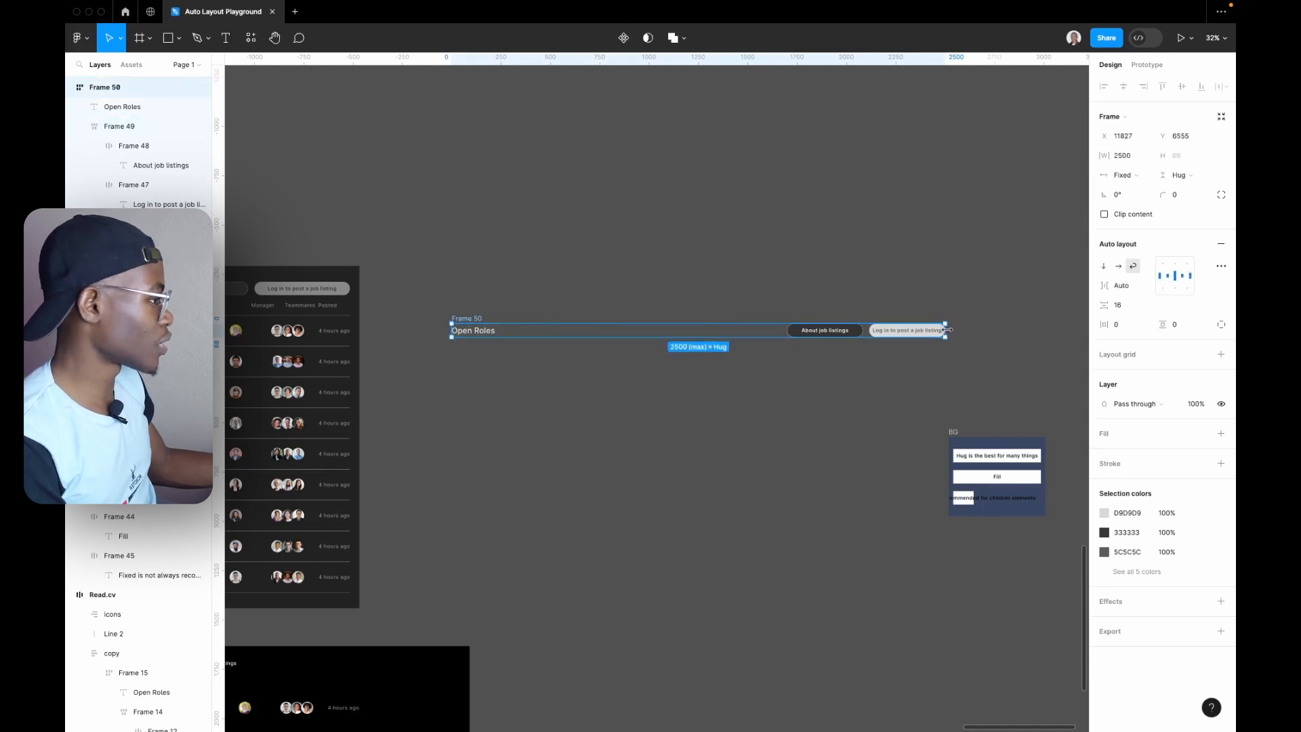
drag(948, 332, 488, 359)
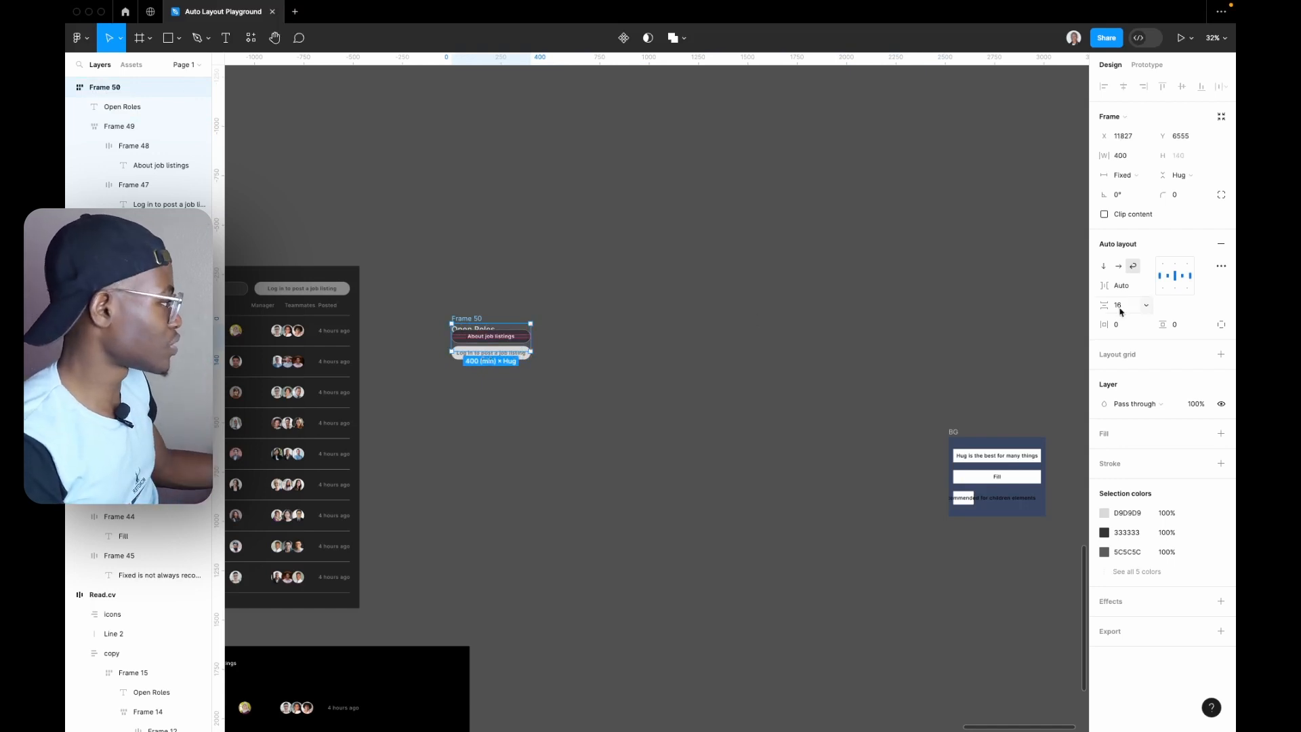
- Try a vertical gap of 71 in the header frame's auto layout and undo it
drag(1105, 305, 1176, 311)
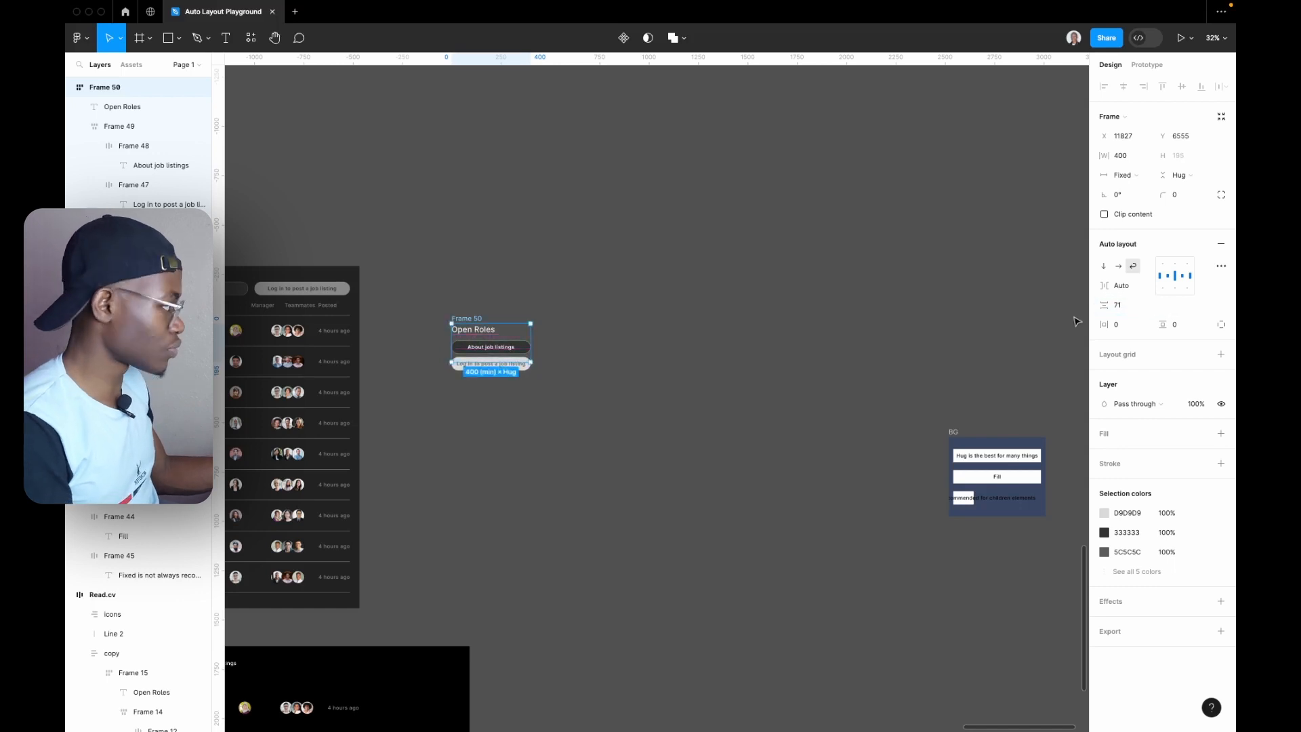
key(super+z)
- Reapply Hug contents as the header frame's vertical sizing and examine the title and buttons up close
scroll(507, 330, up, 5)
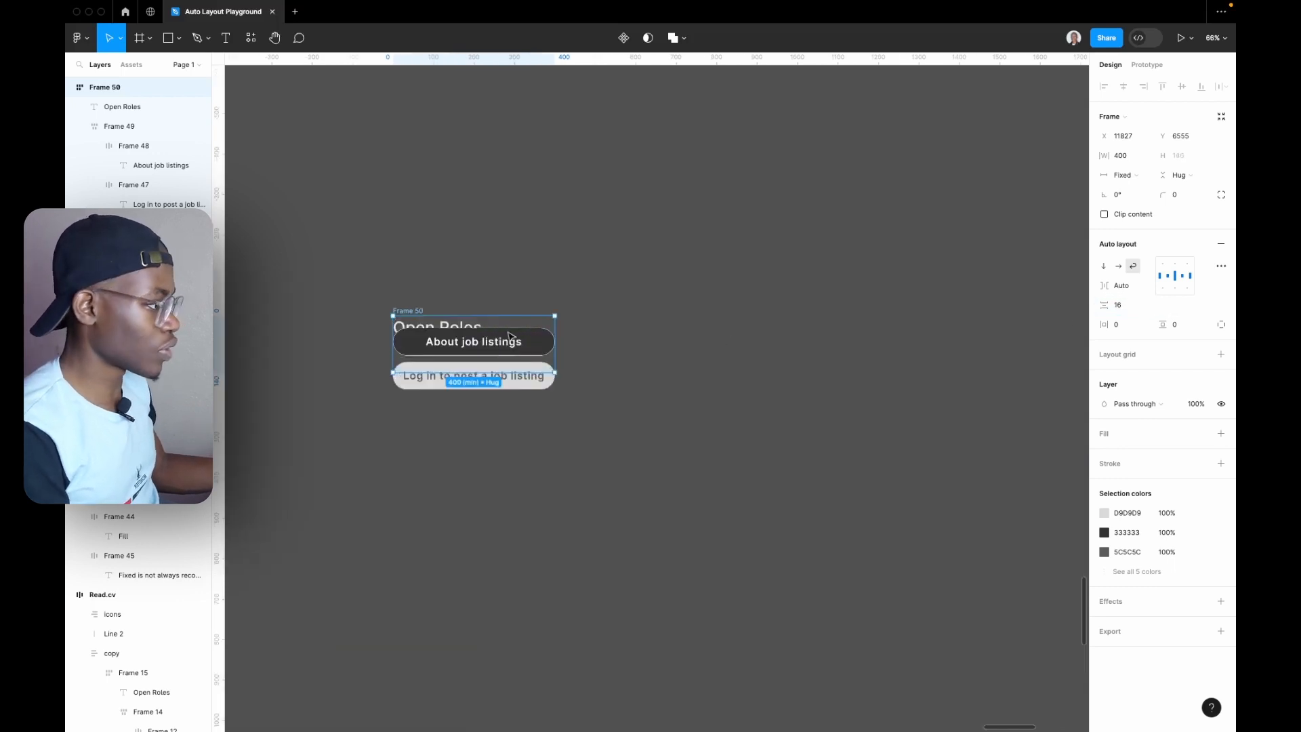
click(1204, 176)
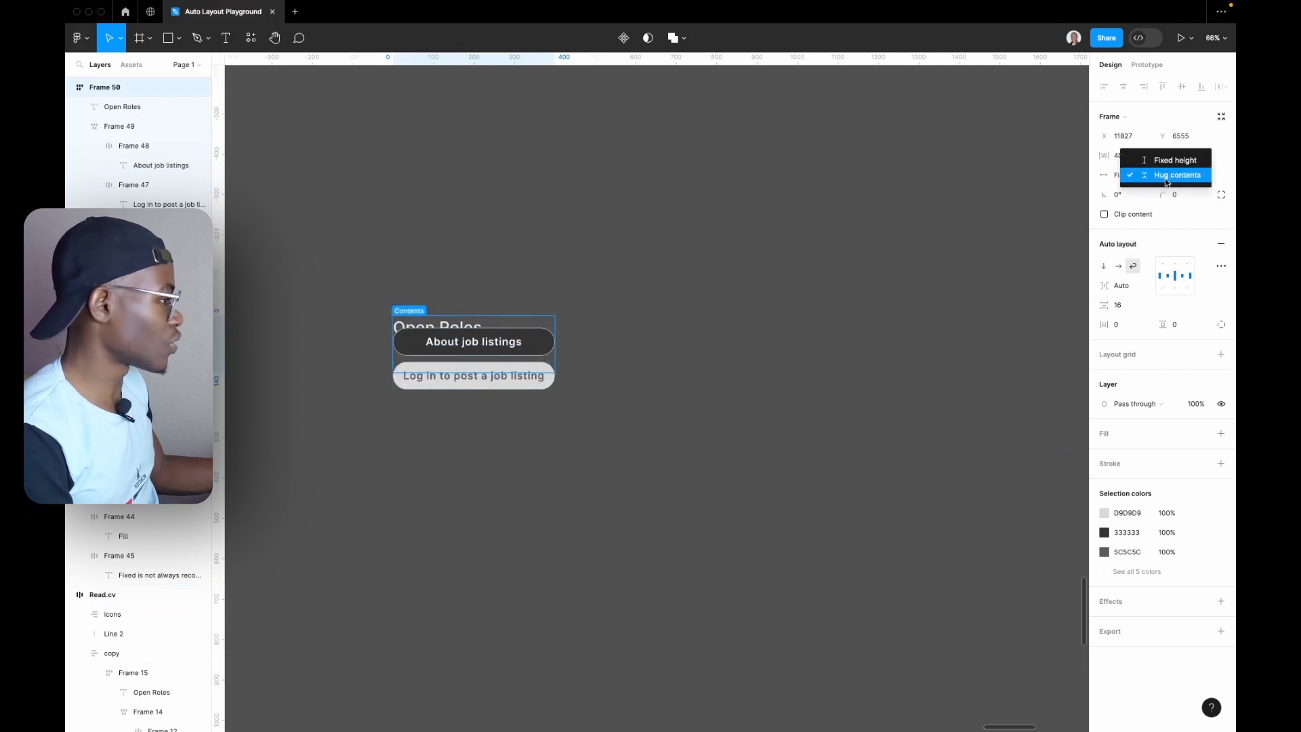
click(1196, 174)
scroll(415, 328, up, 5)
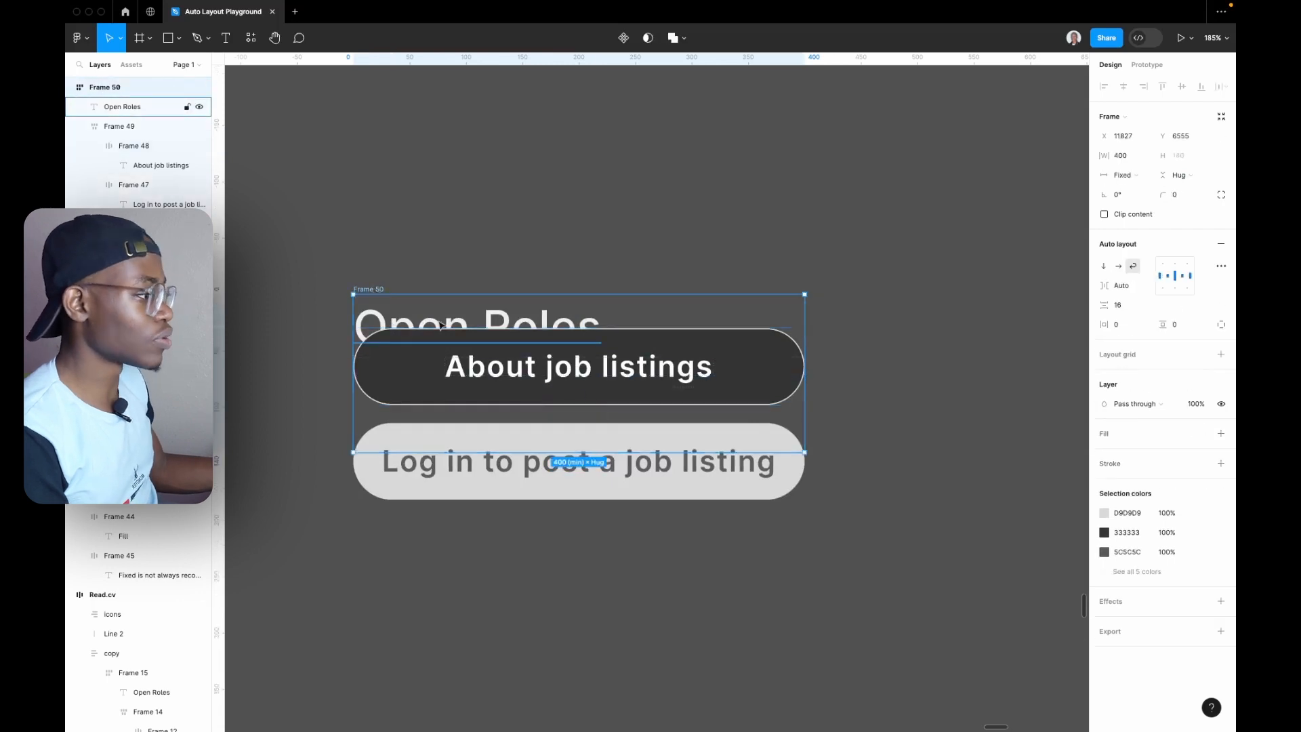
- Widen the header frame to about 1828 so the title and buttons share one row
scroll(436, 332, down, 4)
drag(614, 362, 1145, 402)
scroll(878, 401, down, 5)
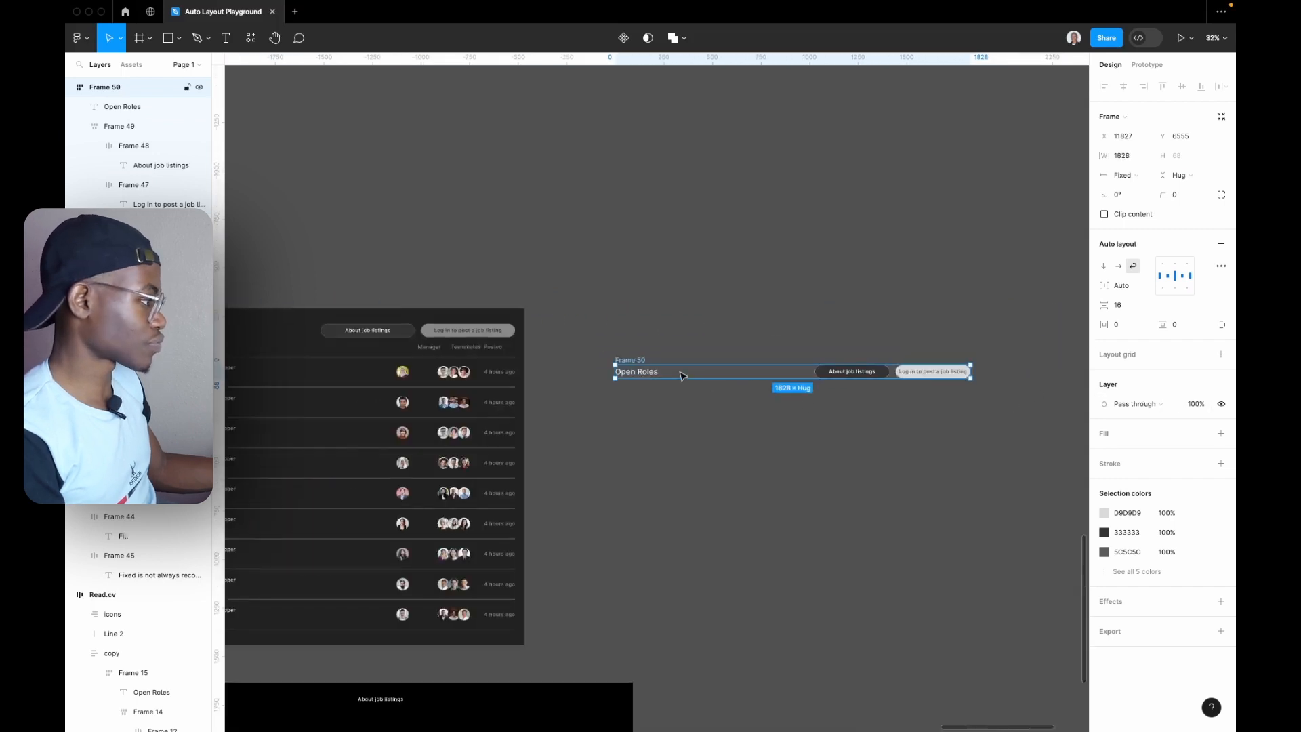
- Set the header frame's vertical gap to 40 and narrow the frame to its minimum width of 400
click(1135, 307)
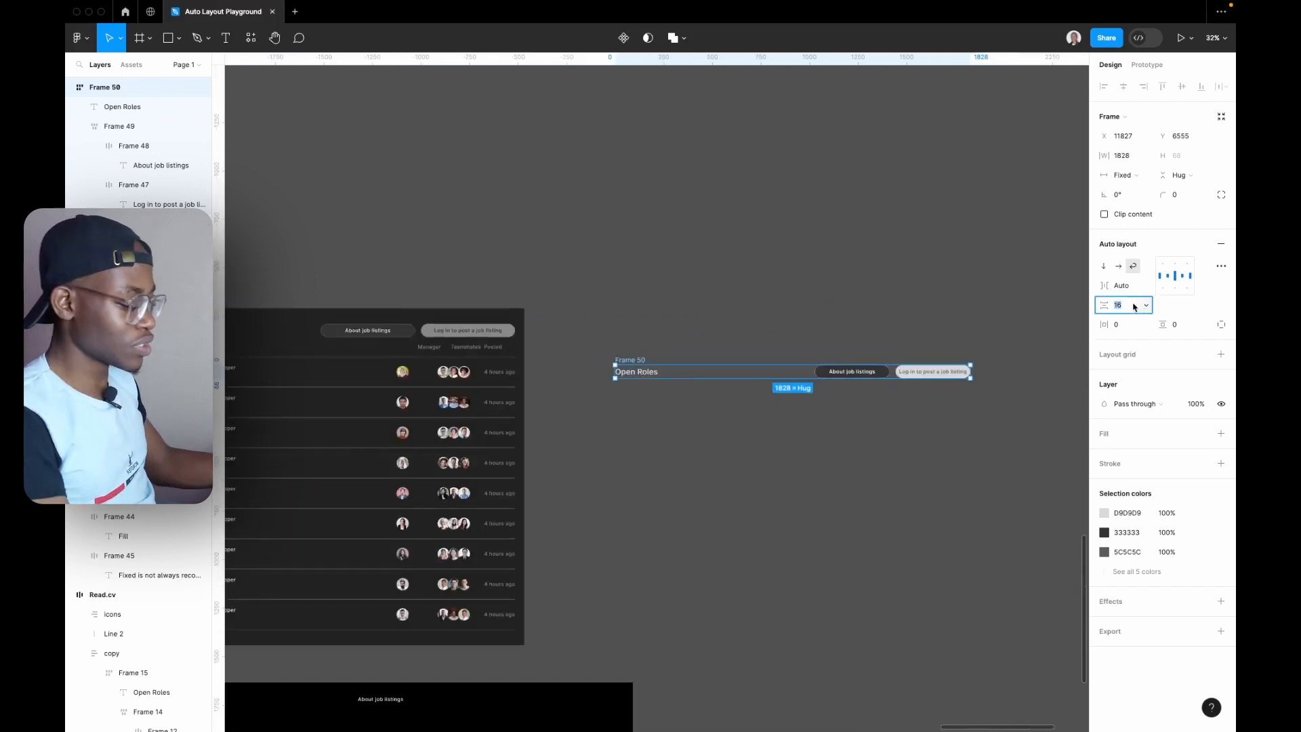
text(40)
key(Return)
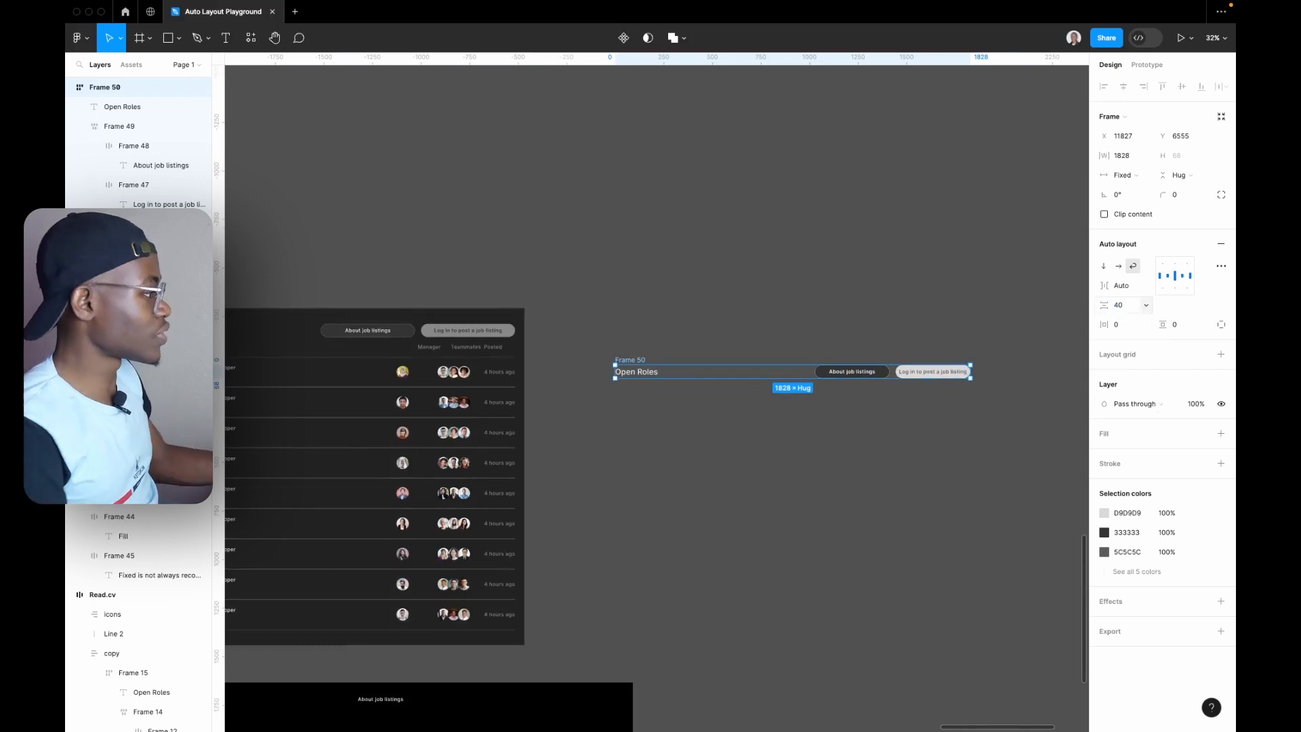
drag(974, 373, 678, 389)
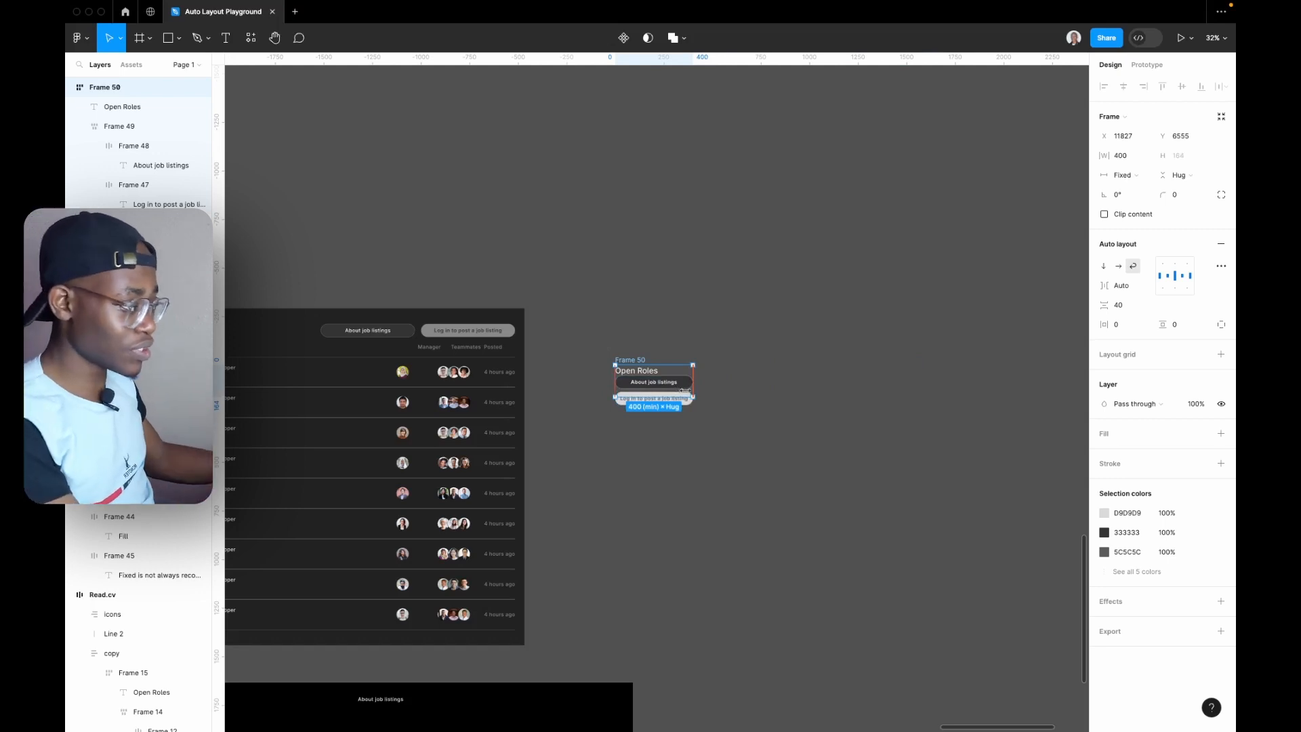
- Widen the wrapping Open Roles header frame (Frame 50) to its maximum width of 2500
drag(678, 389, 1078, 439)
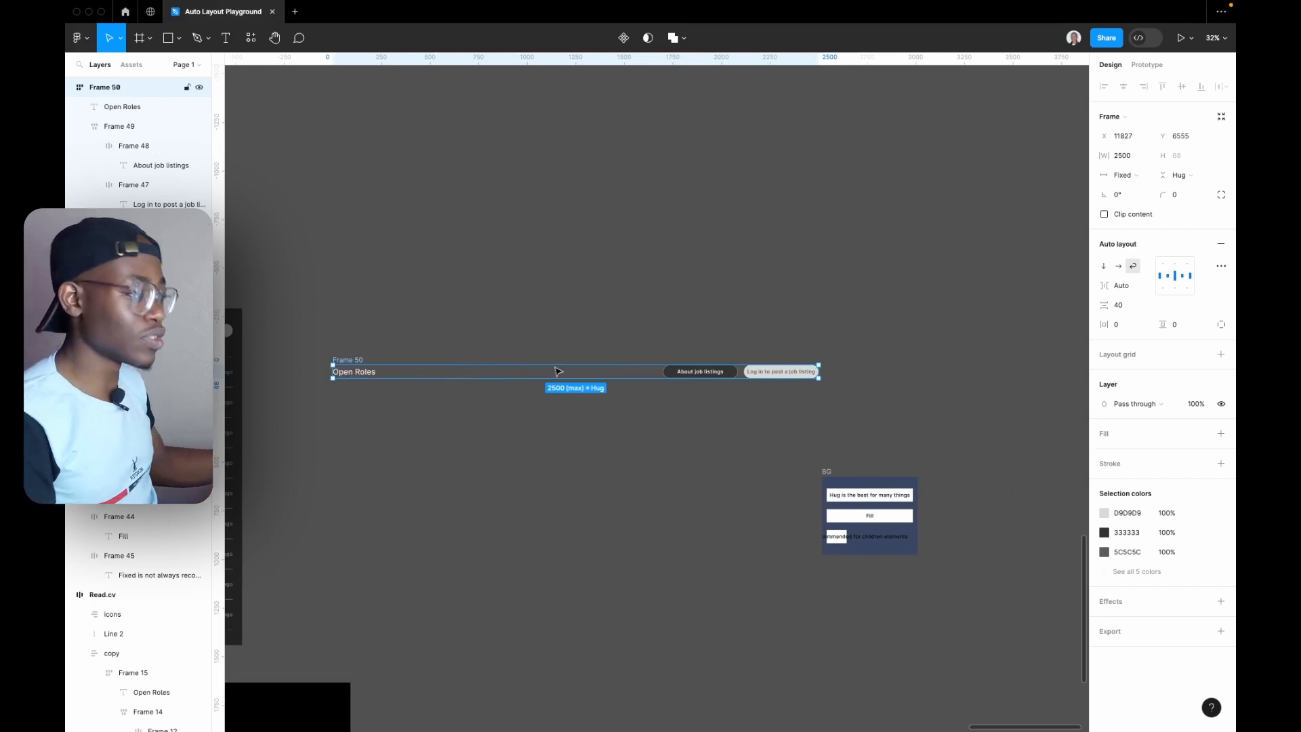
- Set the Mitsubishi text in Frame 46 to auto width and combine it with its logo in an auto layout
scroll(536, 421, down, 5)
scroll(471, 393, up, 5)
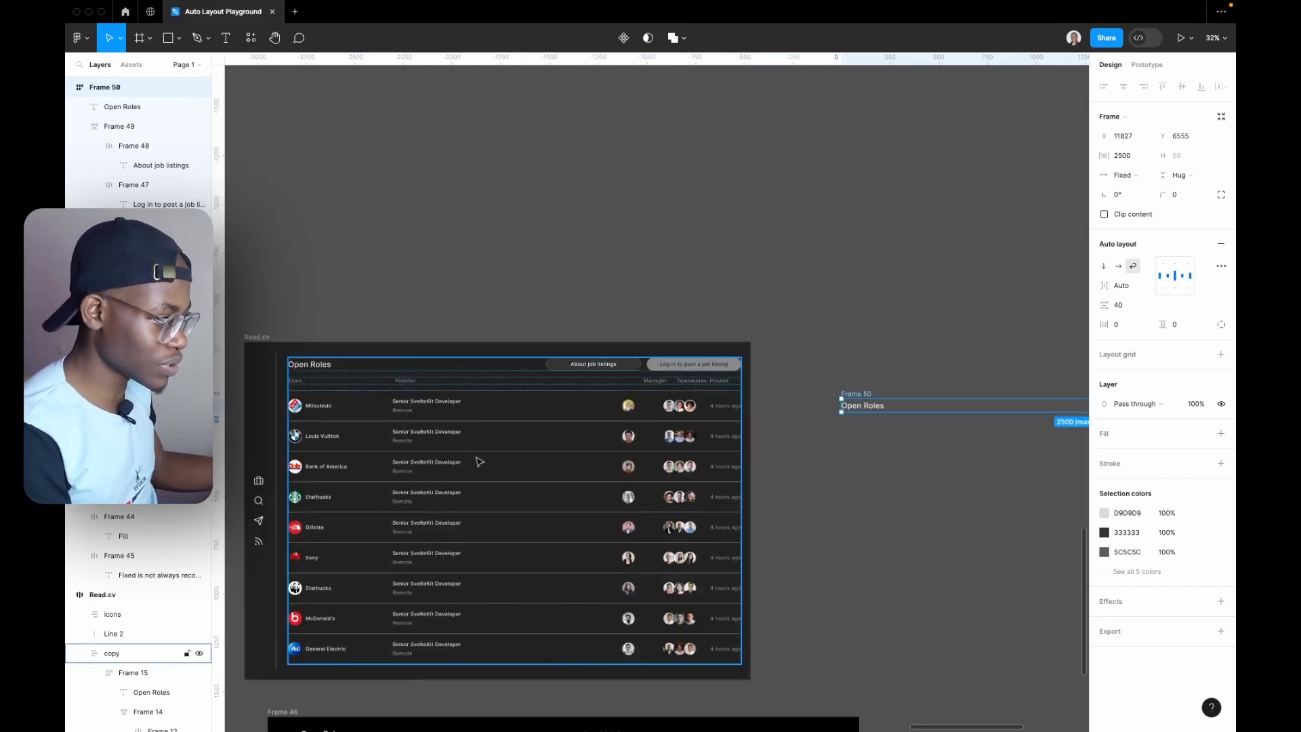
scroll(436, 442, down, 5)
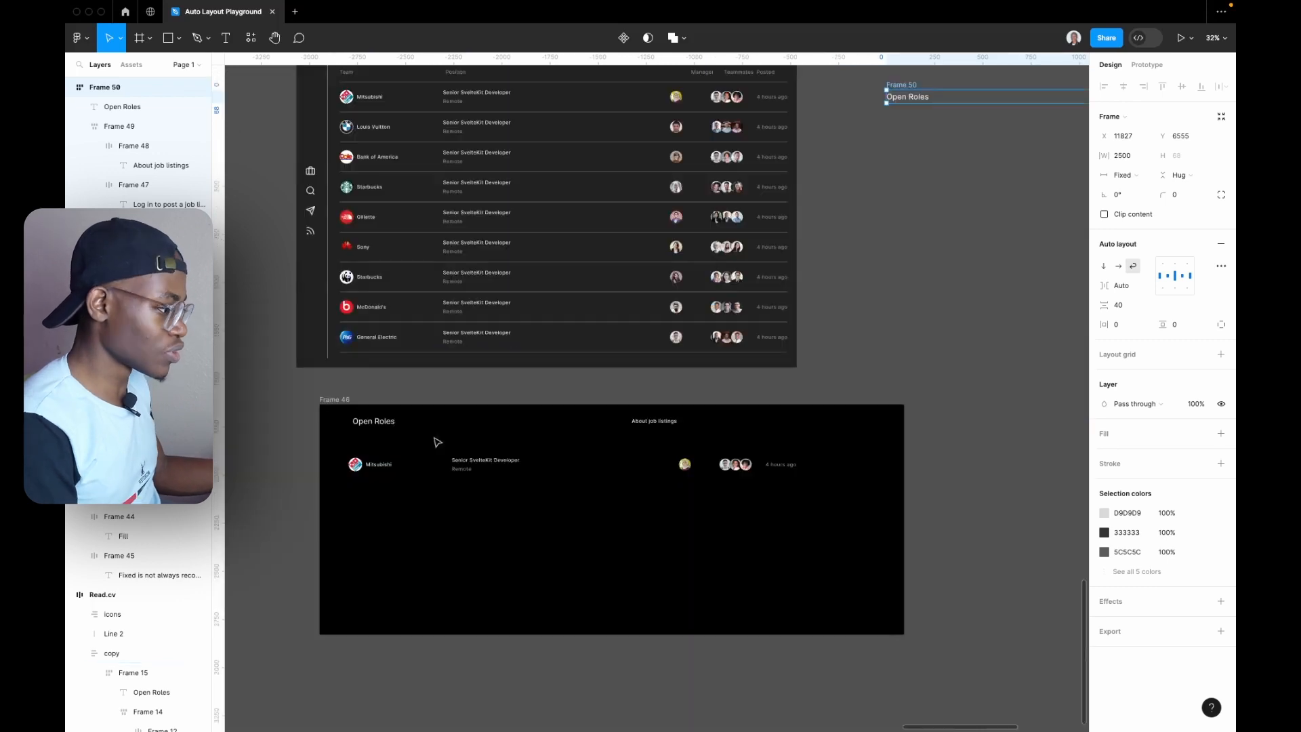
click(368, 466)
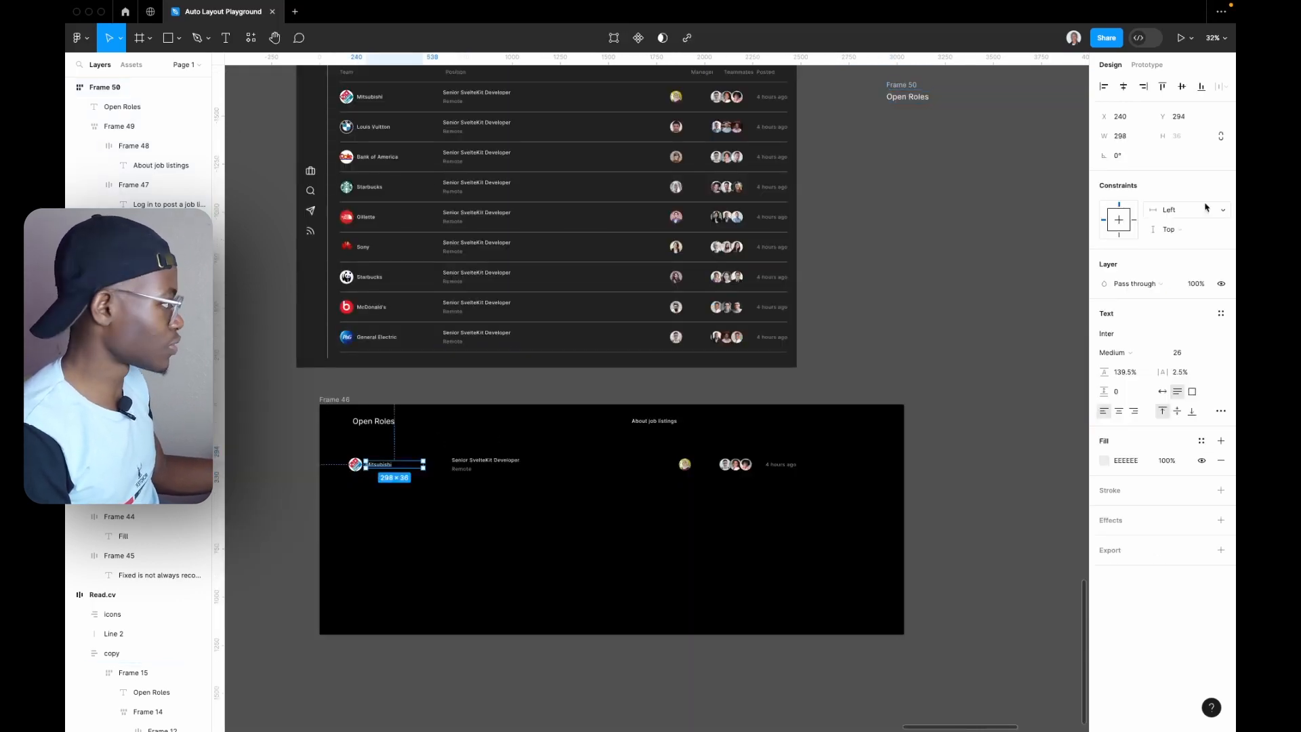
click(1163, 392)
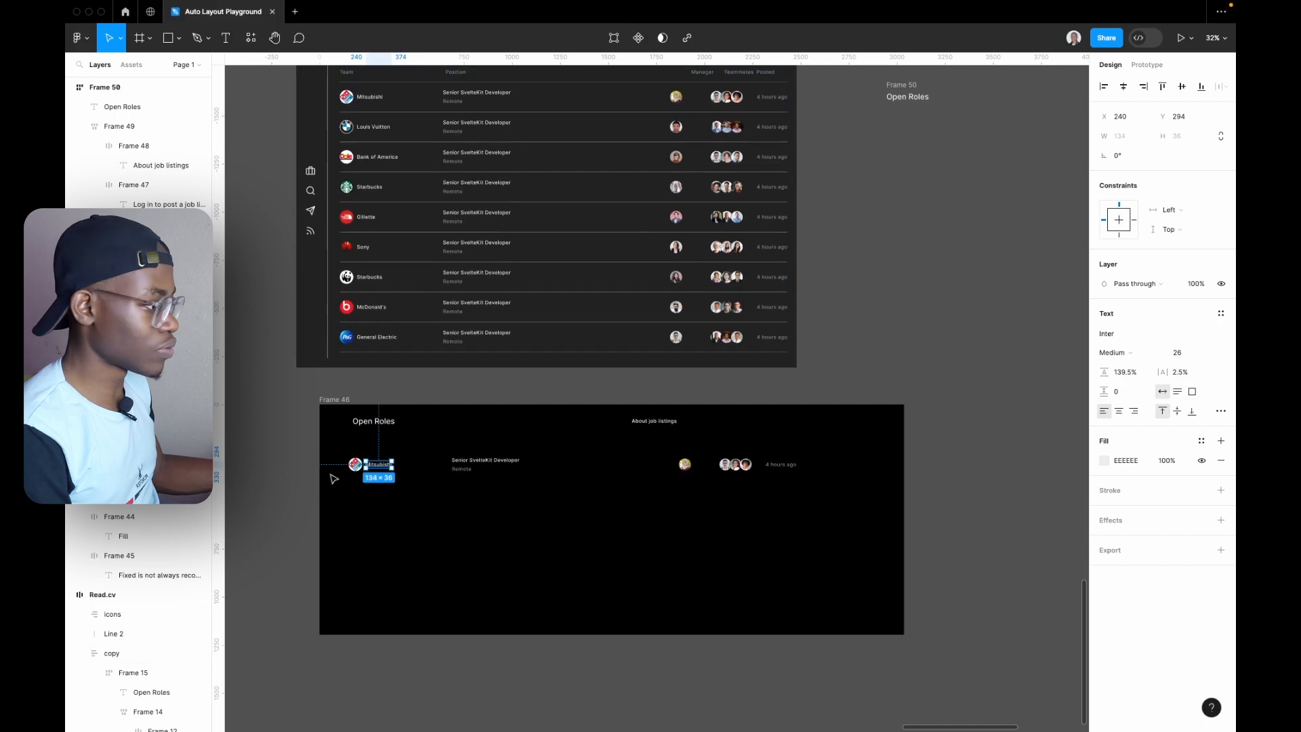
scroll(356, 468, up, 5)
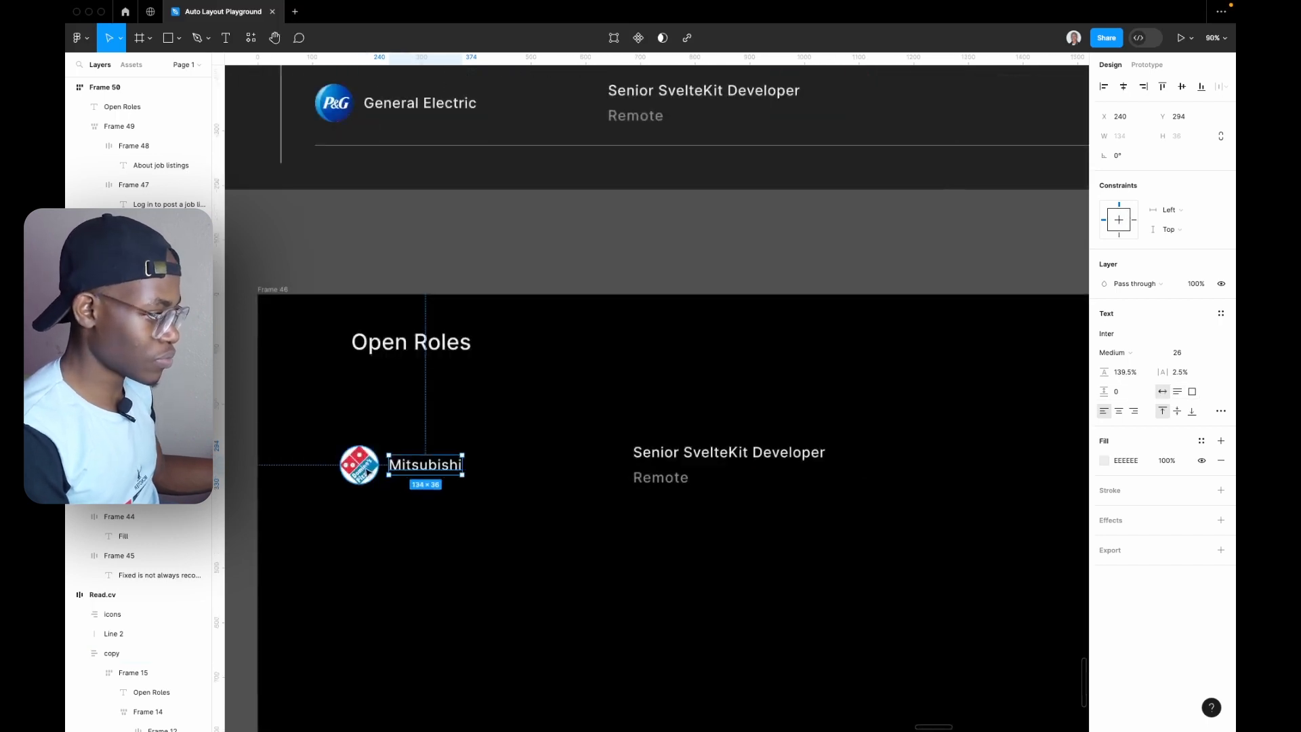
shift+click(358, 472)
key(shift+a)
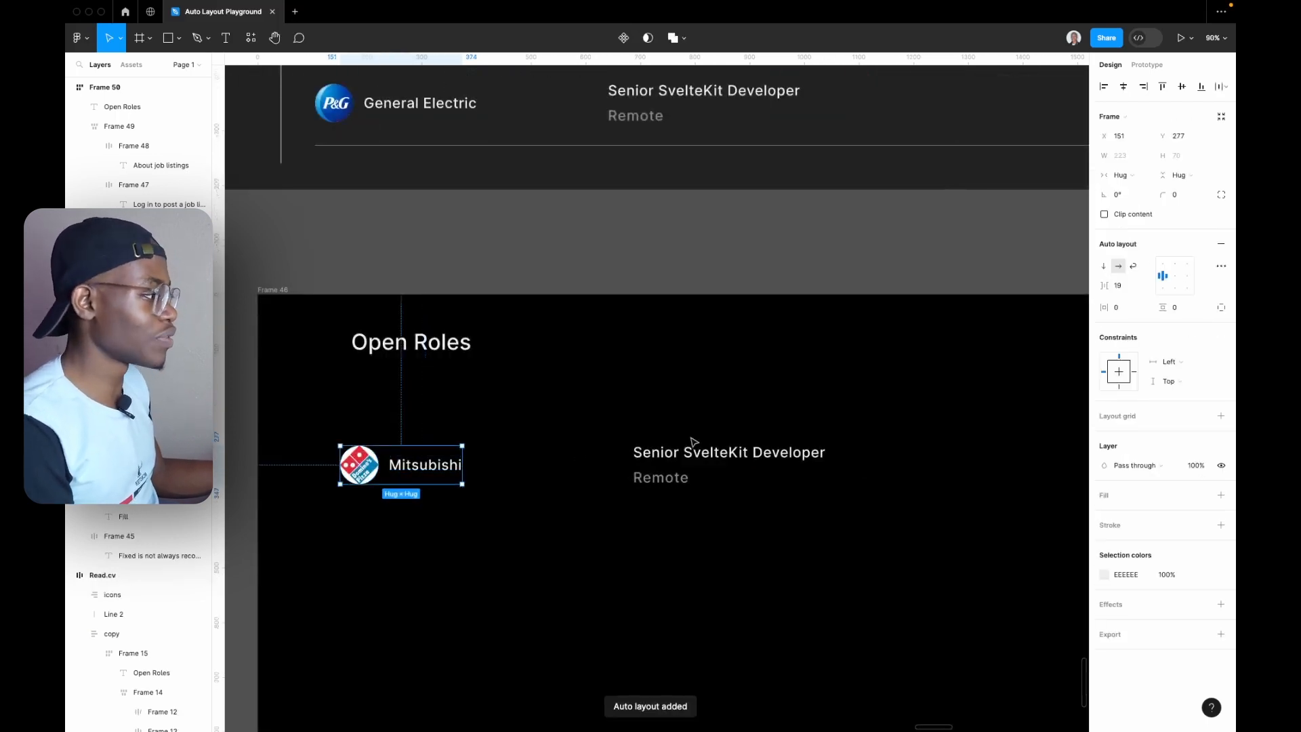
- Combine the "Senior SvelteKit Developer" and "Remote" texts in Frame 46 into an auto layout
click(692, 452)
scroll(676, 478, up, 1)
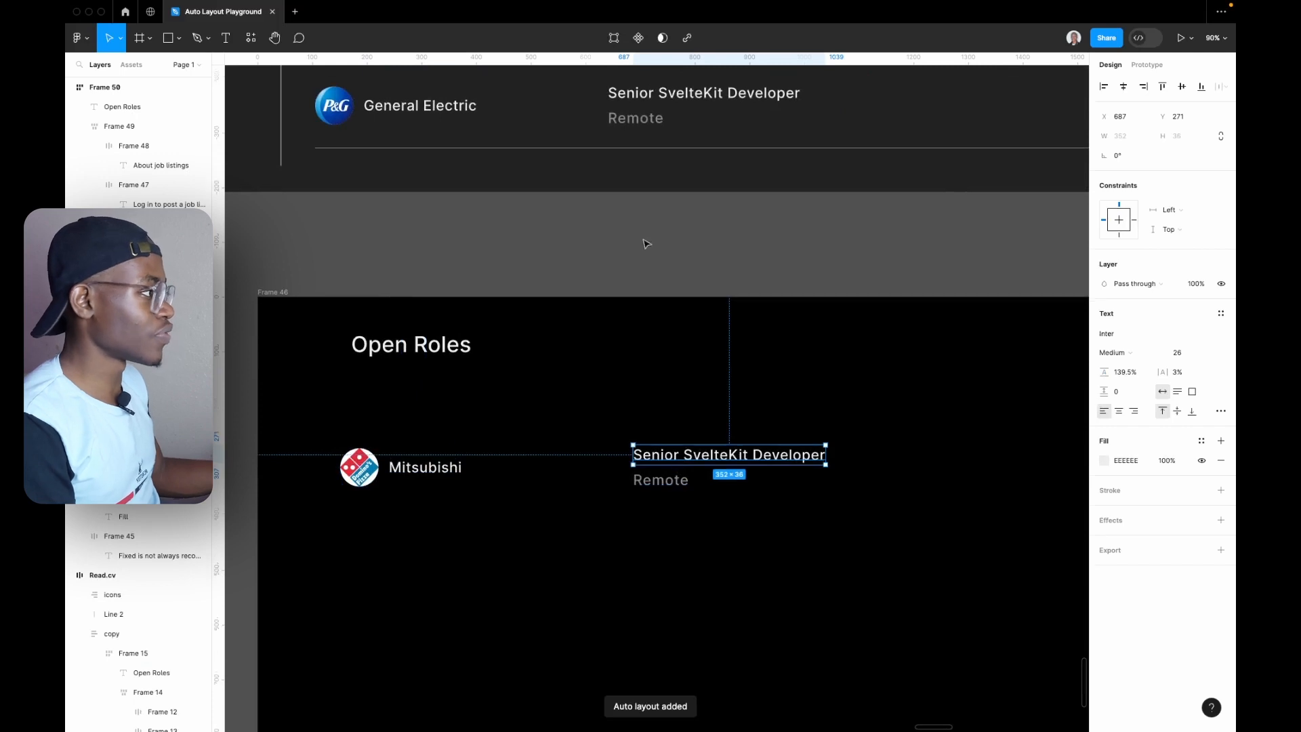
shift+click(665, 478)
key(shift+a)
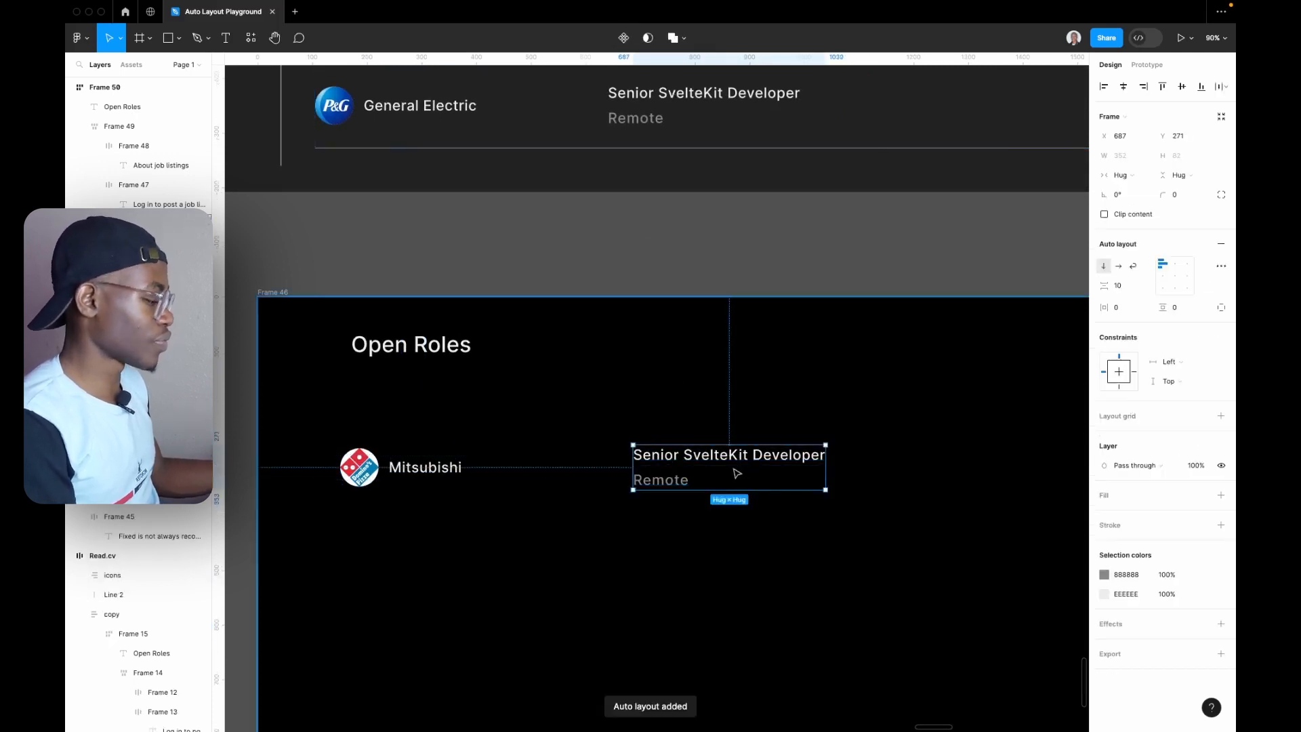
- Combine the three overlapping teammate avatars in Frame 46 into an auto layout
scroll(736, 474, down, 5)
scroll(775, 471, right, 4)
scroll(752, 474, up, 4)
scroll(790, 485, up, 10)
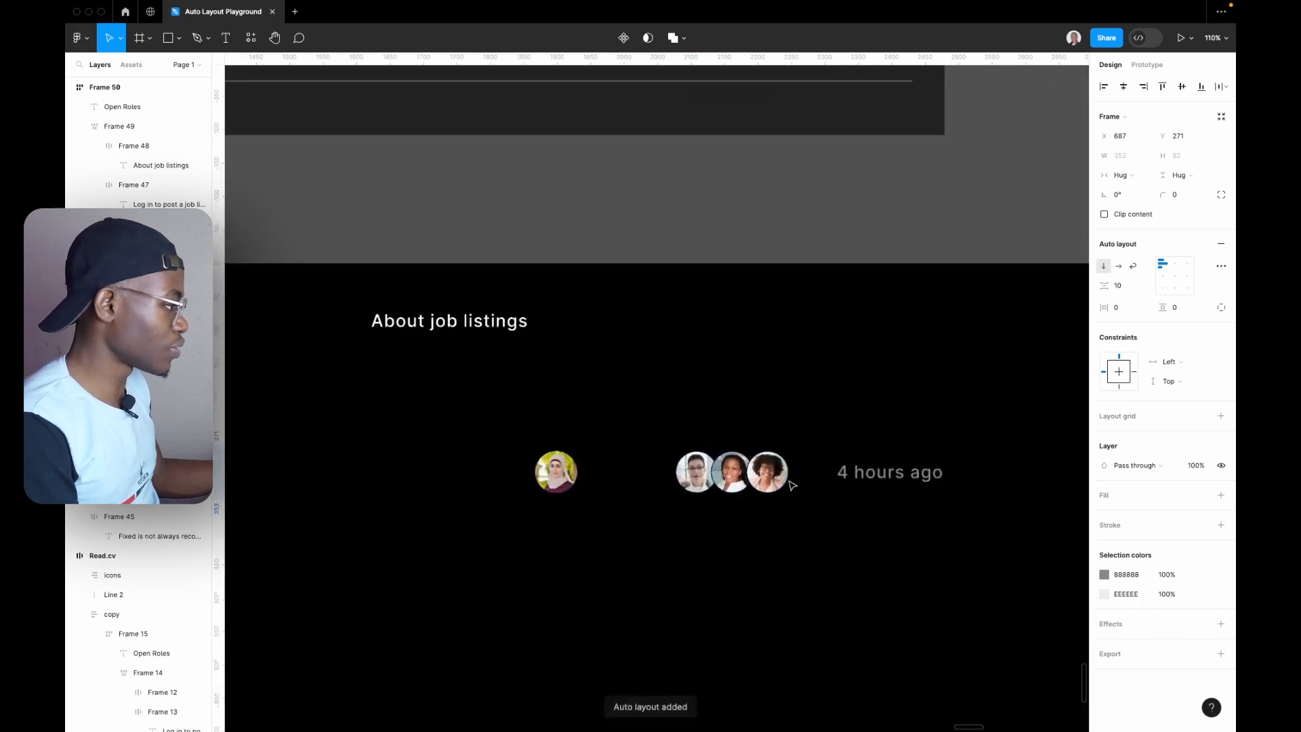
click(780, 488)
shift+click(644, 484)
shift+click(536, 483)
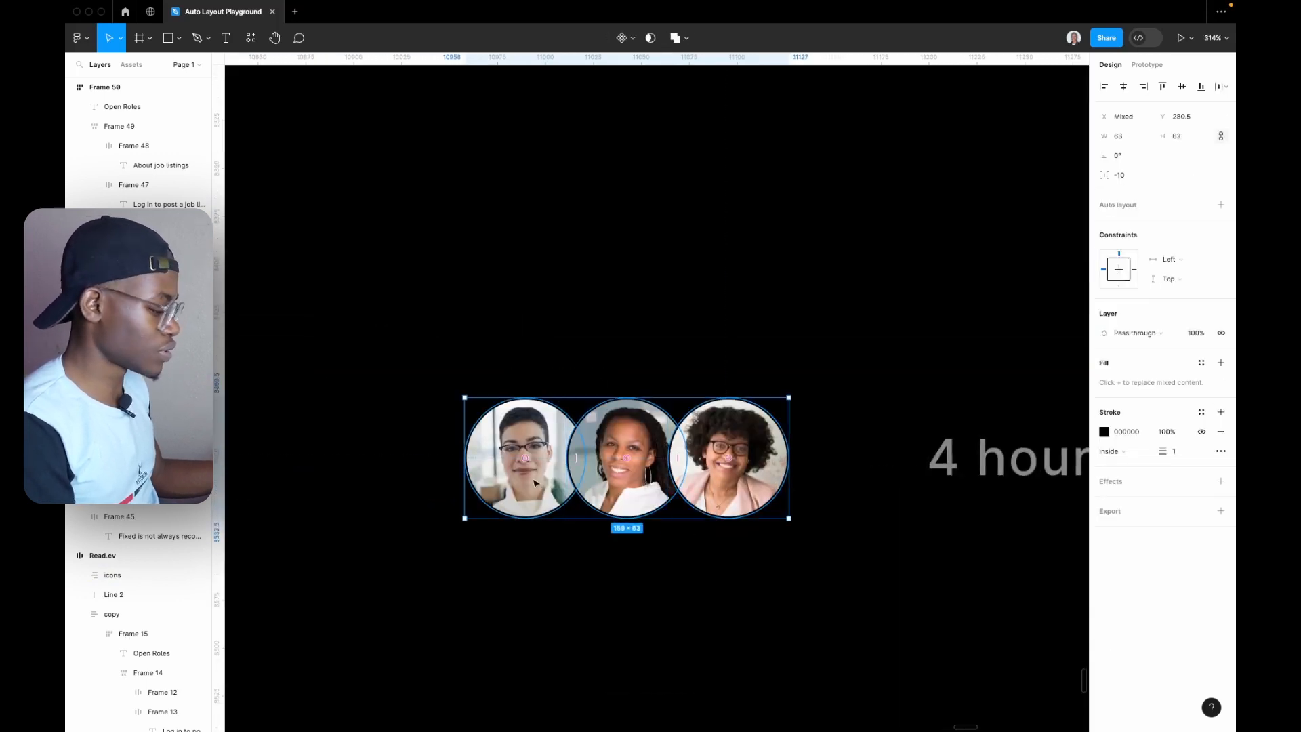
key(shift+a)
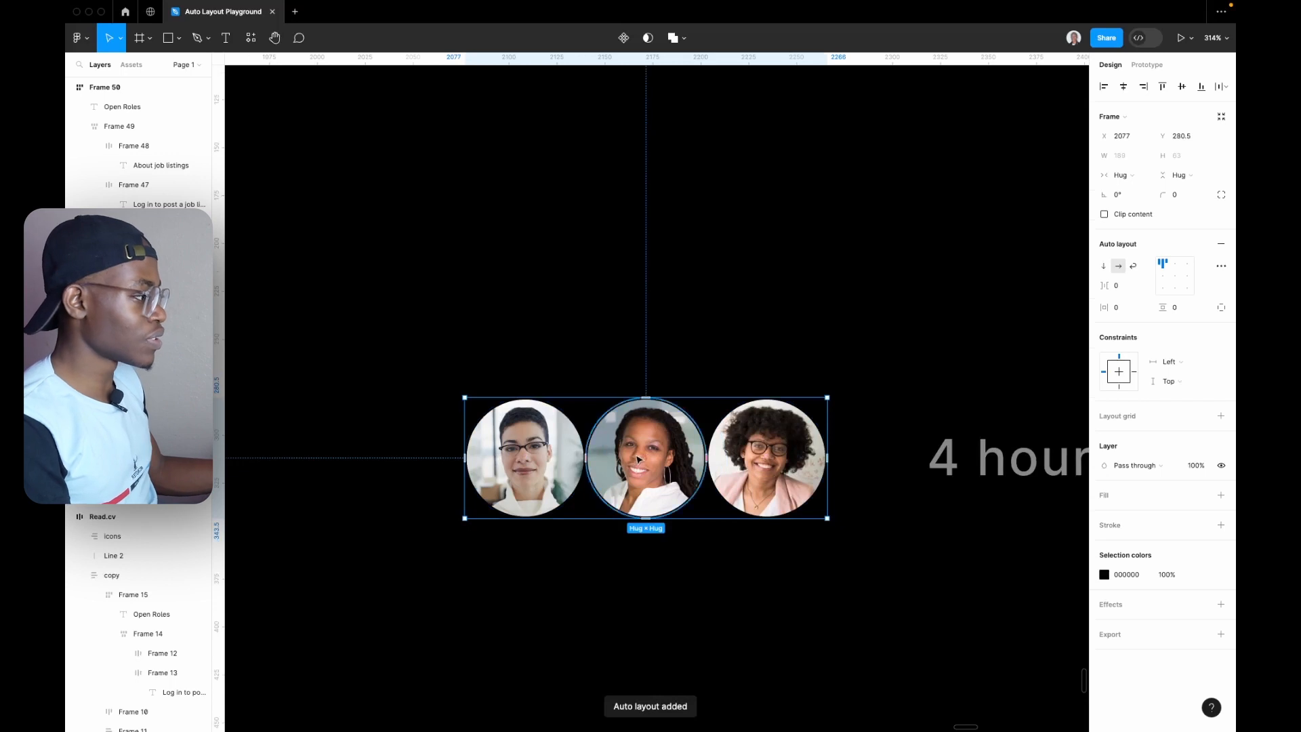
- Change Frame 46's fill from black to the document's dark blue, 3A4863
scroll(638, 459, down, 10)
click(594, 360)
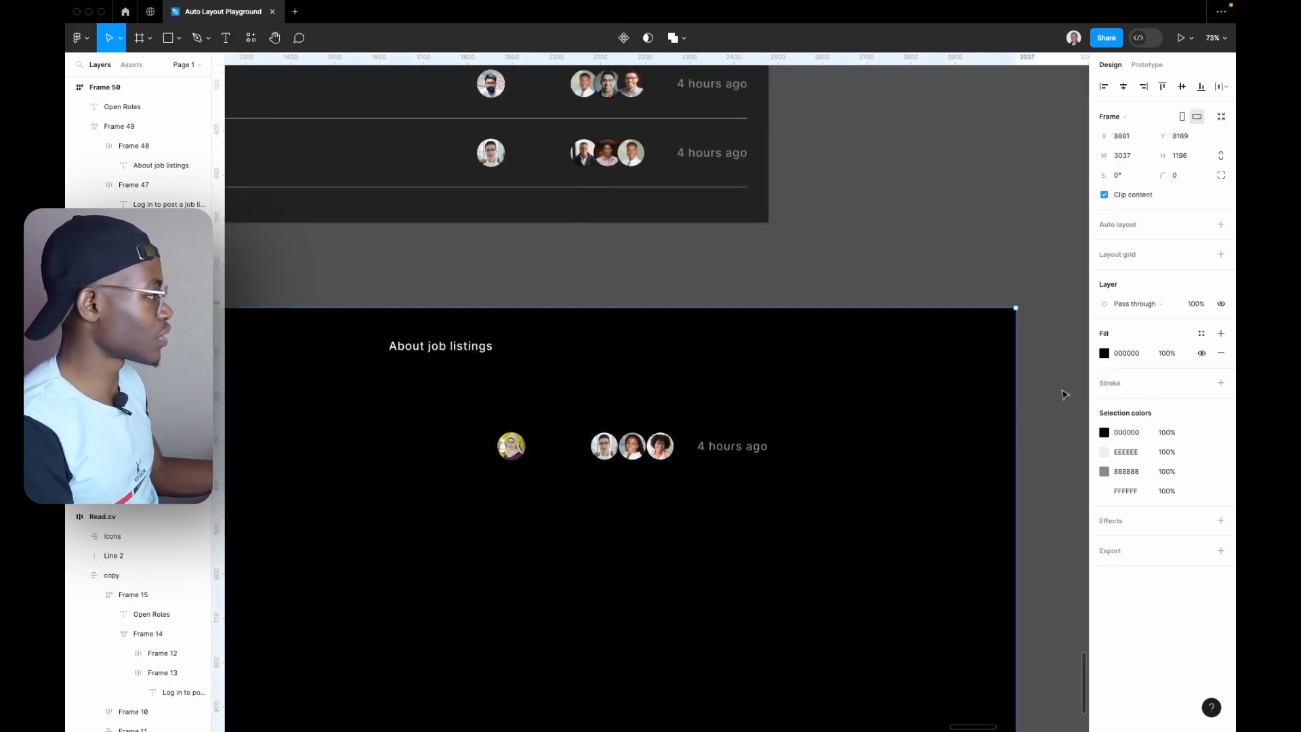
click(1100, 353)
drag(953, 516, 1090, 509)
click(959, 641)
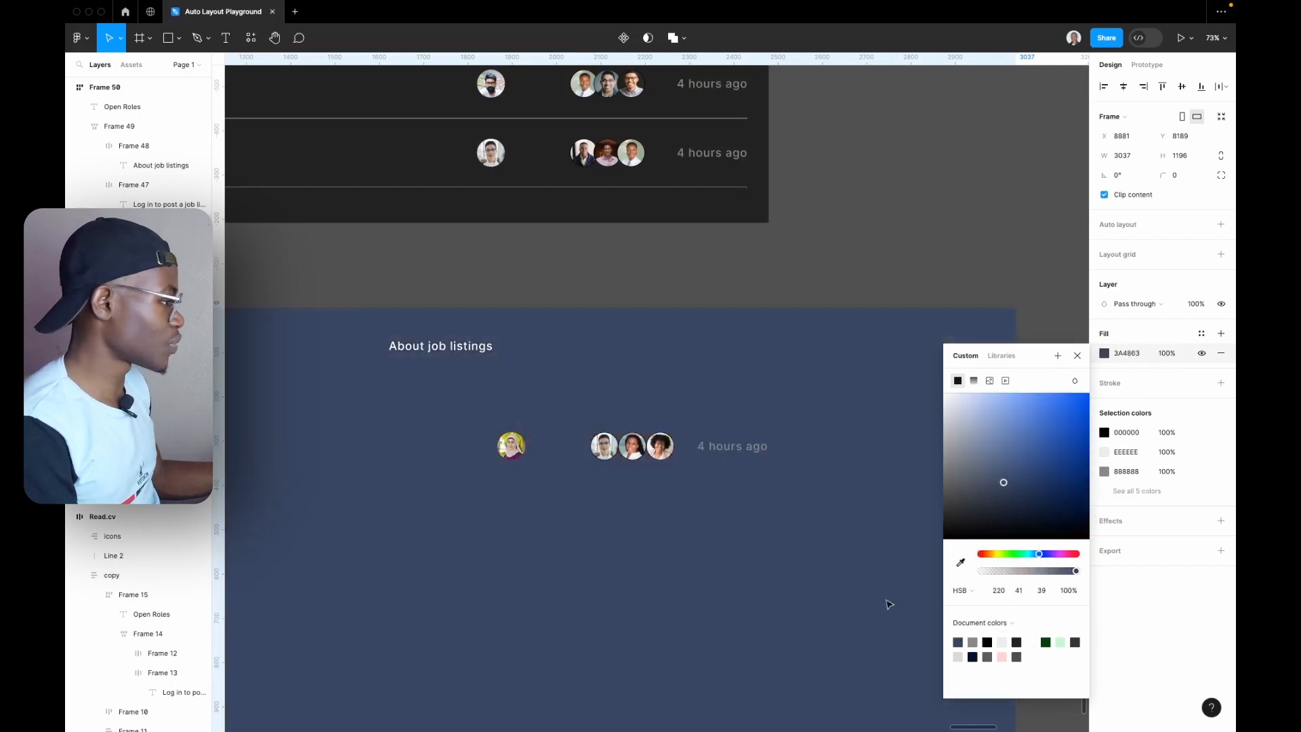
- Set the teammate avatar group's horizontal gap to -15 so that the circles overlap
scroll(748, 532, down, 5)
click(736, 529)
scroll(747, 530, up, 5)
scroll(748, 530, up, 5)
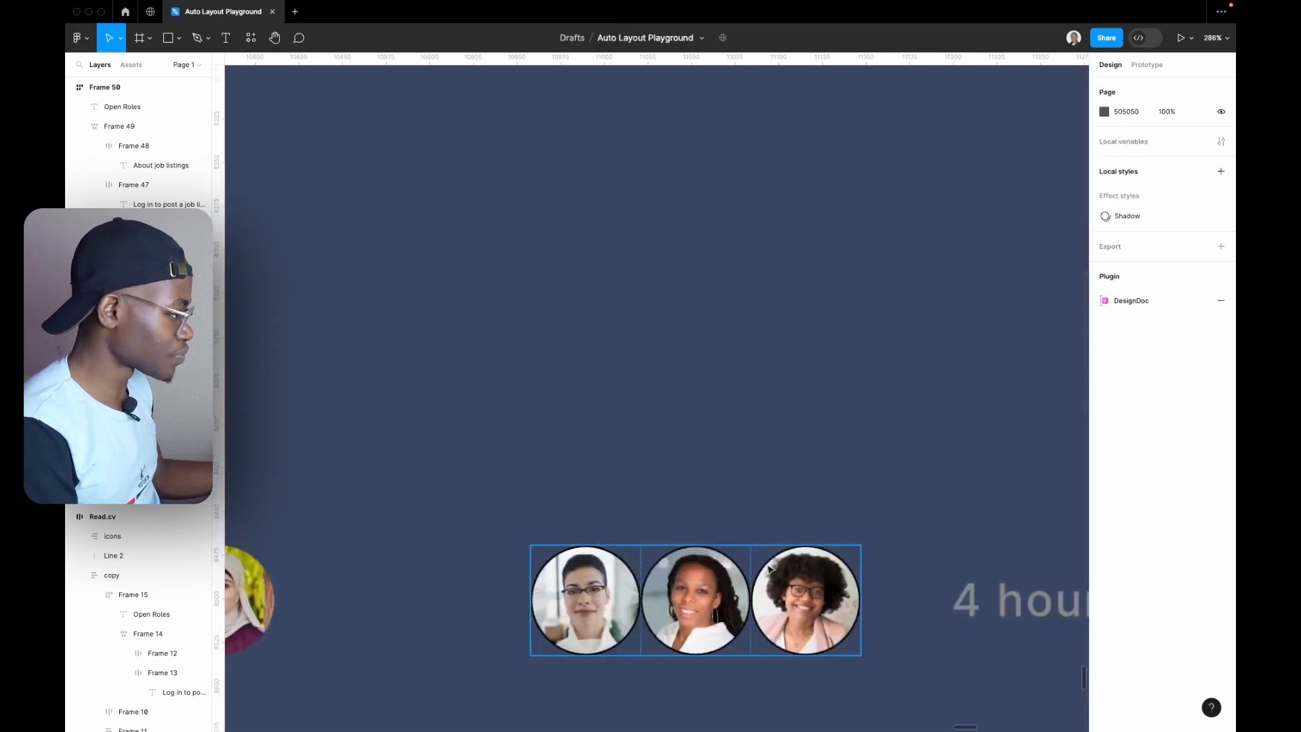
scroll(678, 577, down, 3)
click(606, 397)
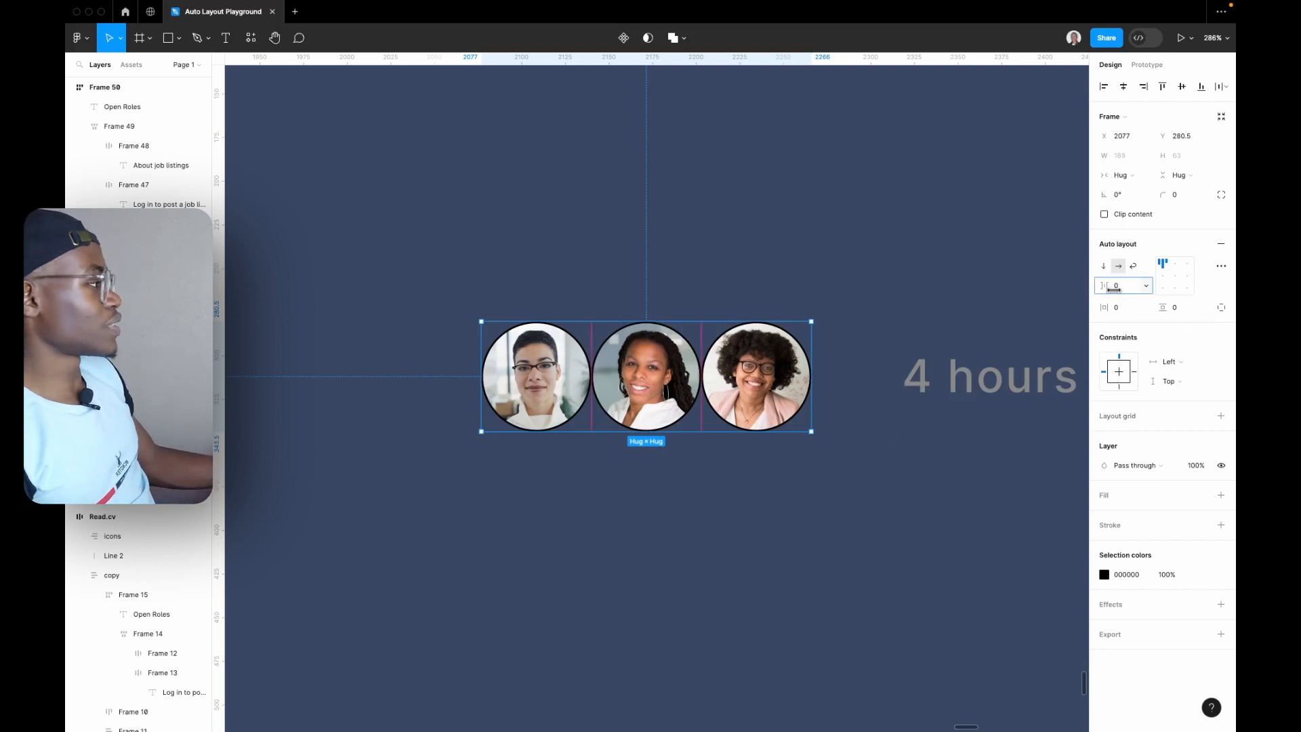
drag(1104, 285, 1093, 295)
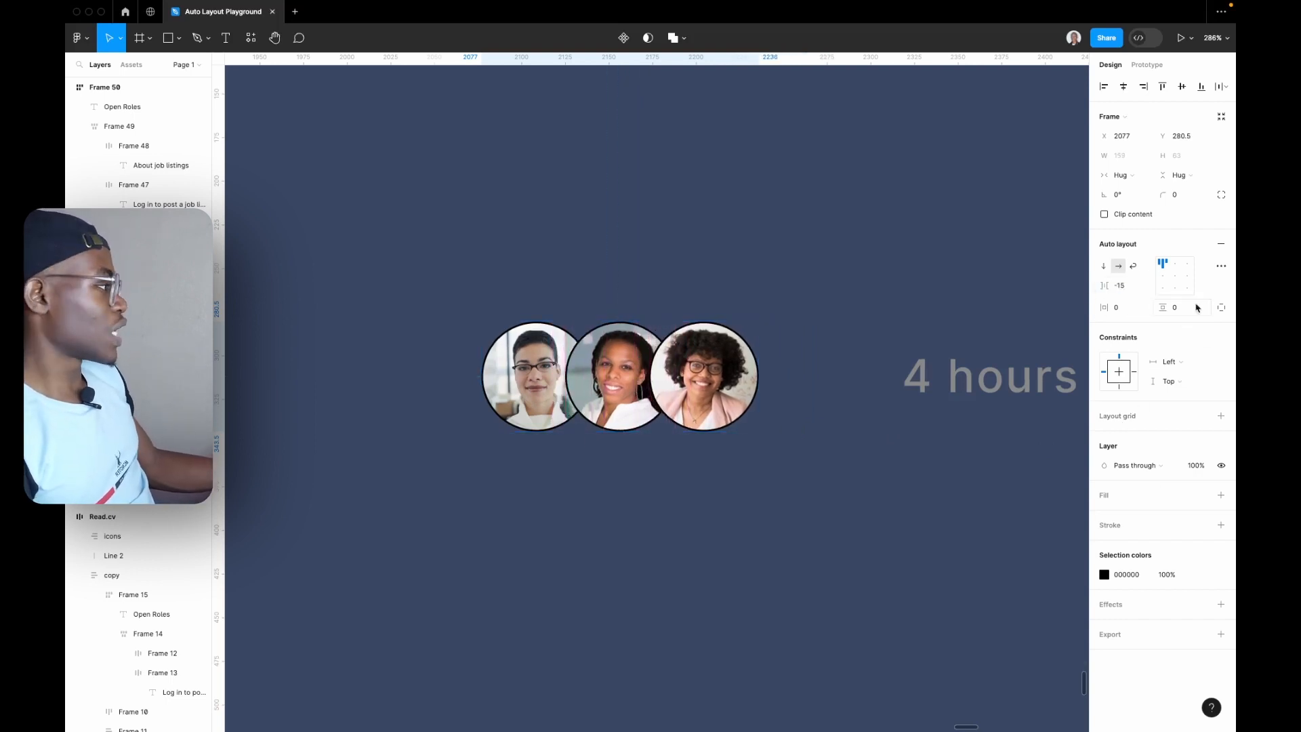
- Switch the avatar group's canvas stacking to First on top and return it to Last on top
click(1220, 267)
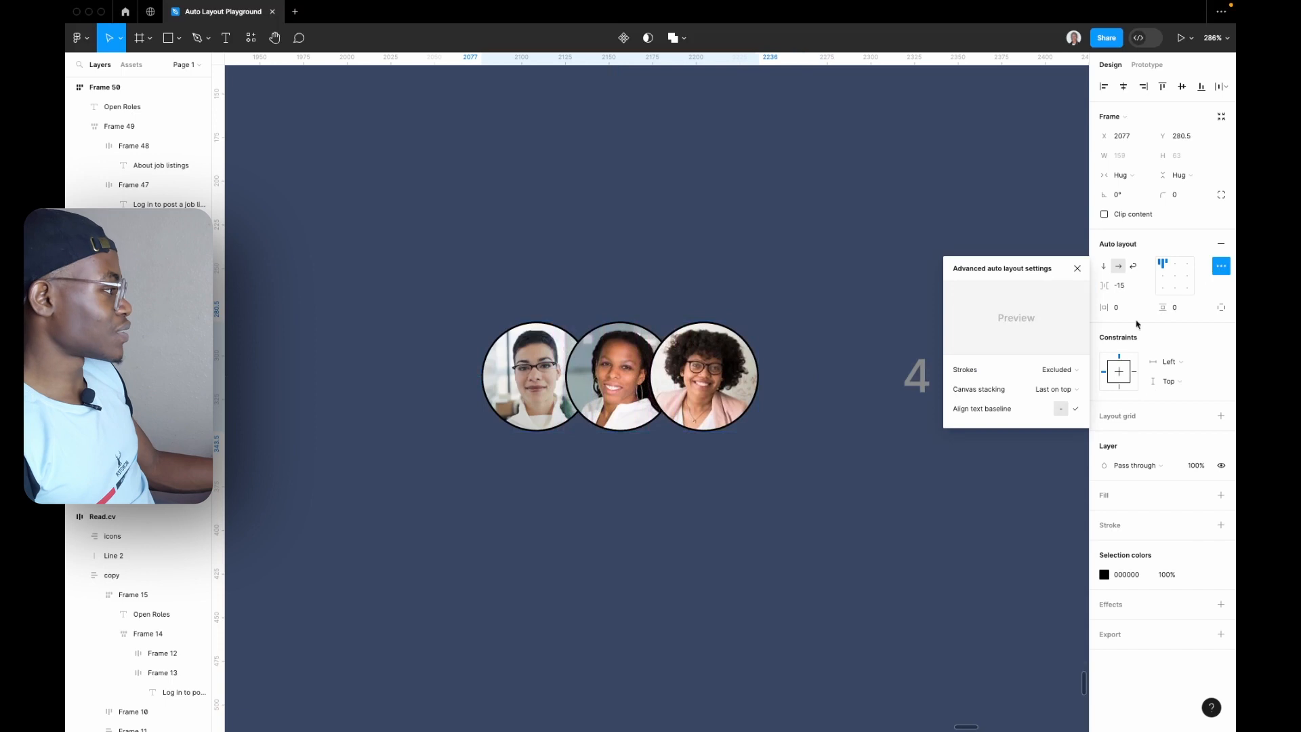
click(1074, 392)
click(1062, 374)
click(1064, 391)
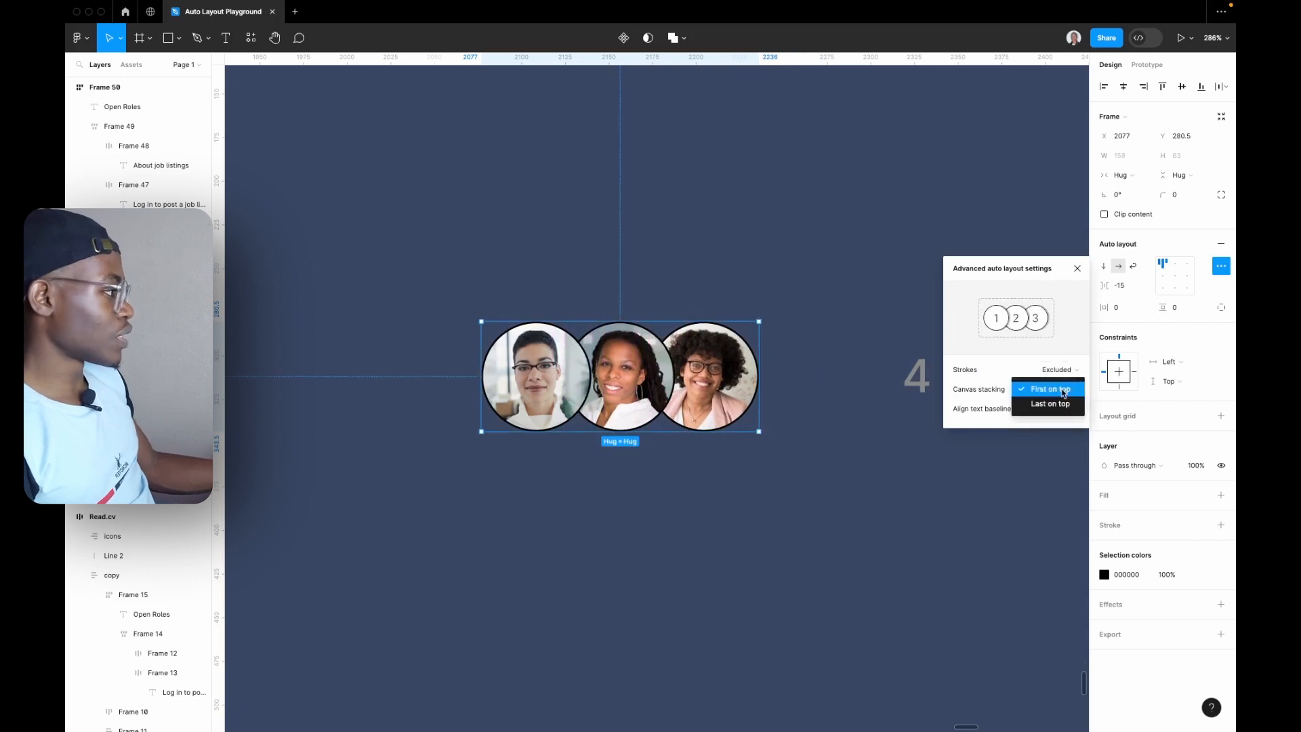
click(1063, 406)
click(1142, 298)
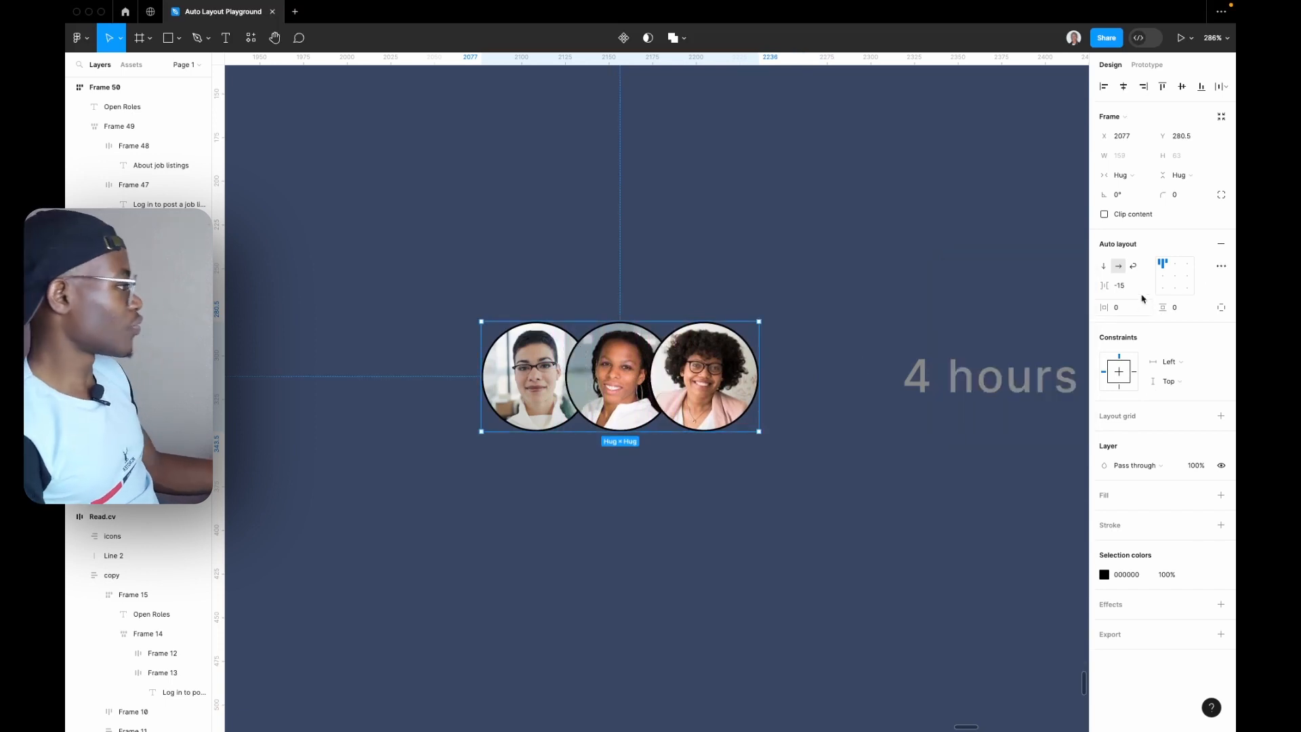
- Center-align the teammate avatar group's contents and set its horizontal gap to -16
click(1173, 281)
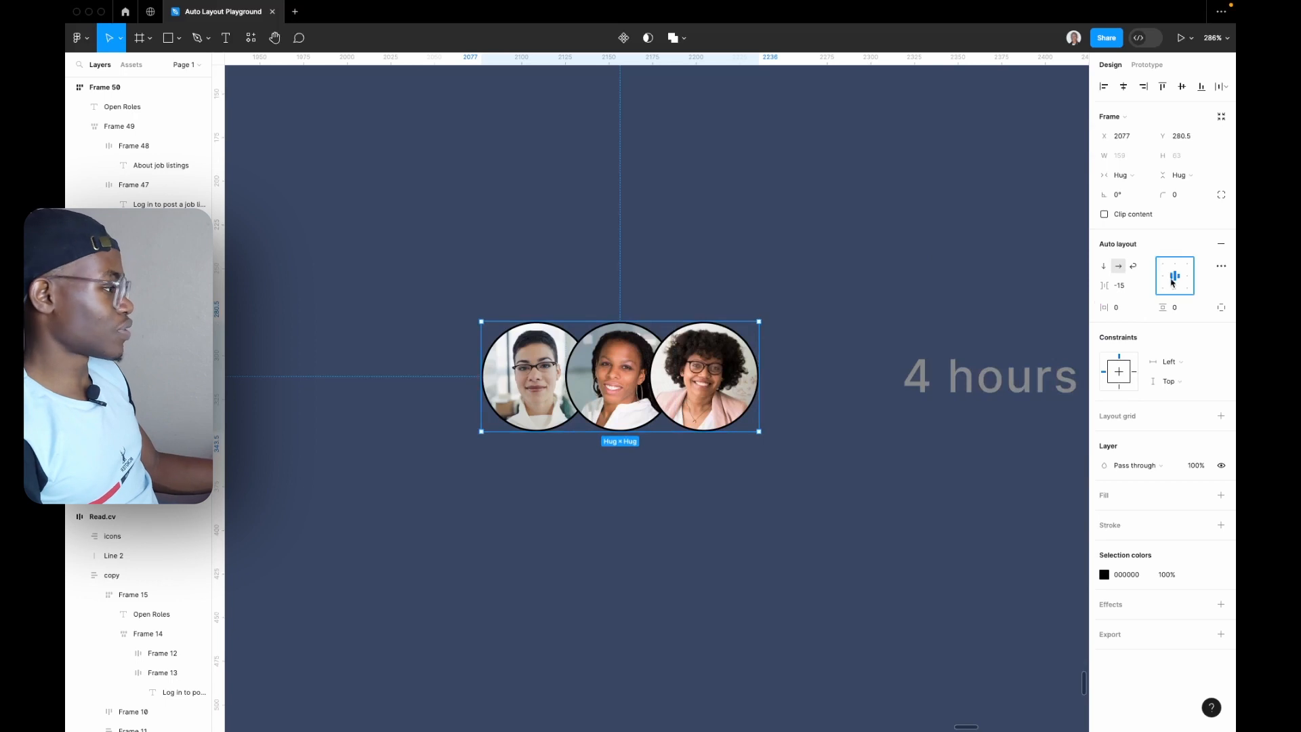
click(1118, 290)
key(BackSpace)
text(6)
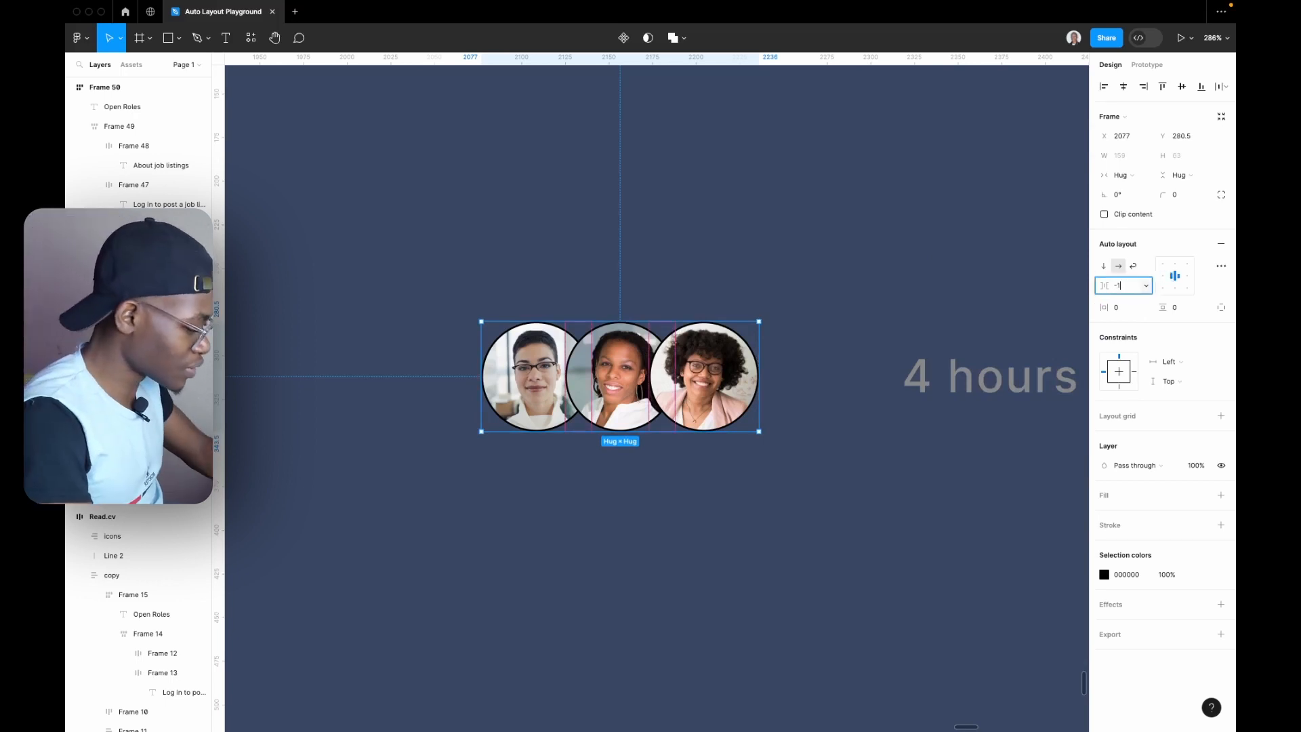
key(Return)
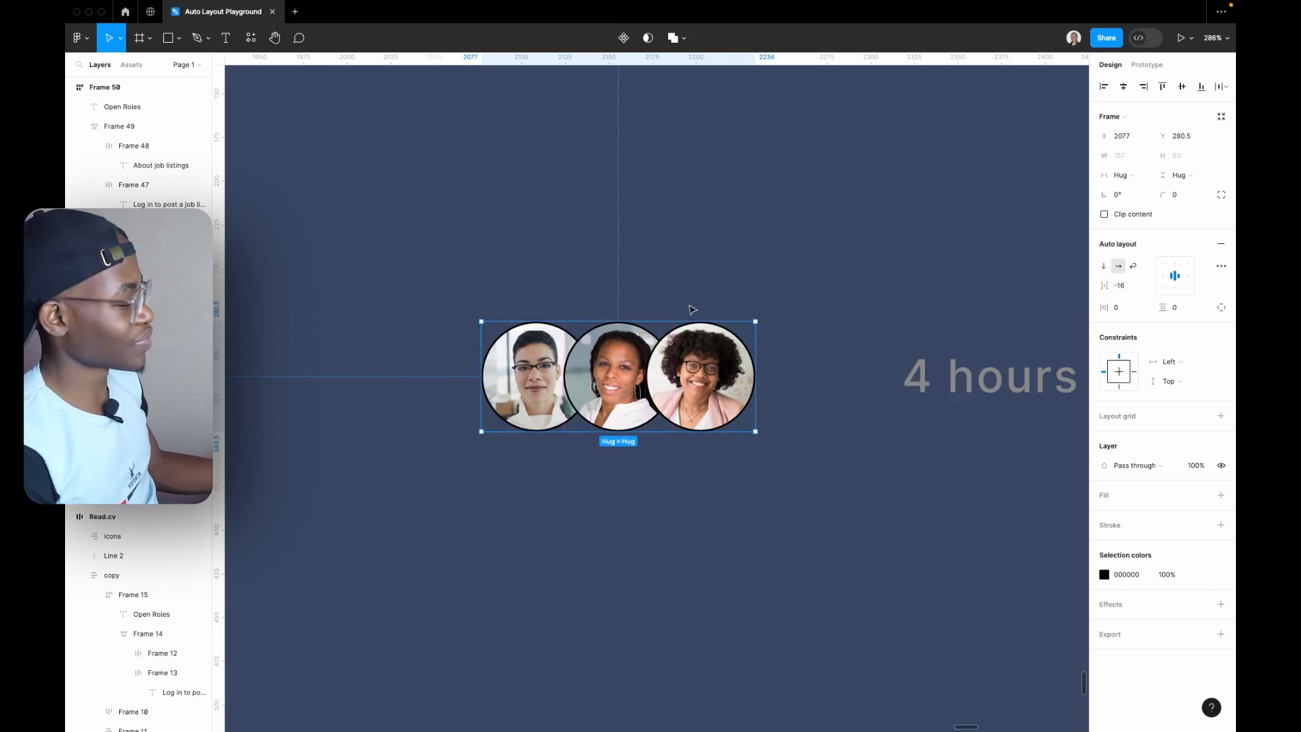
- Combine the manager avatar, the teammate avatar group and the "4 hours ago" text into an auto layout
key(shift+0)
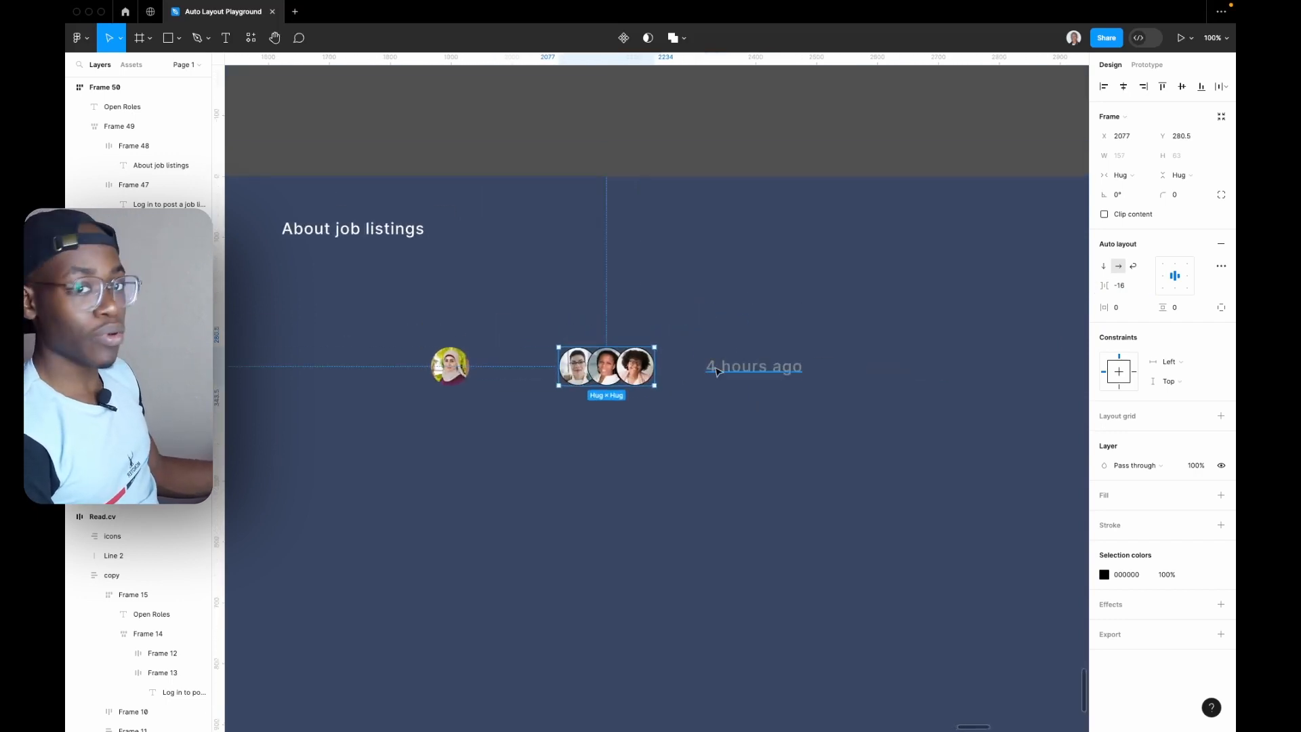
click(718, 372)
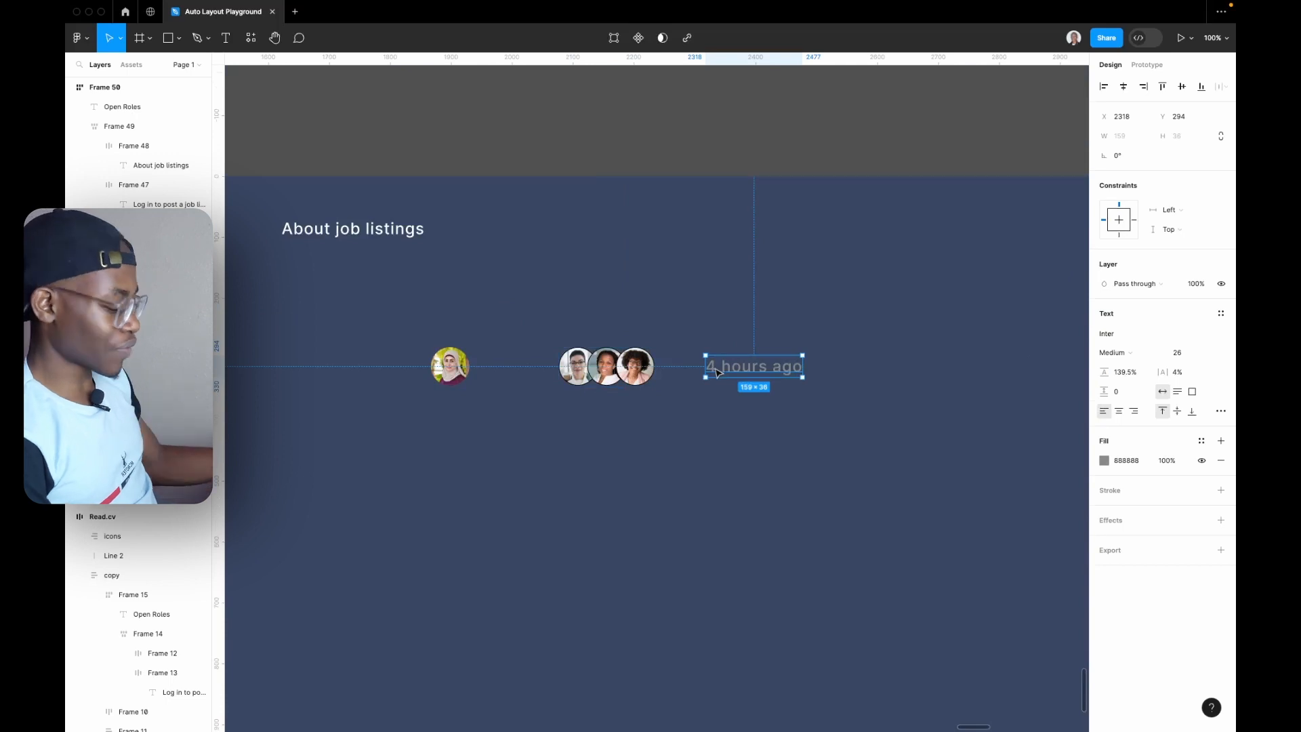
scroll(718, 371, down, 10)
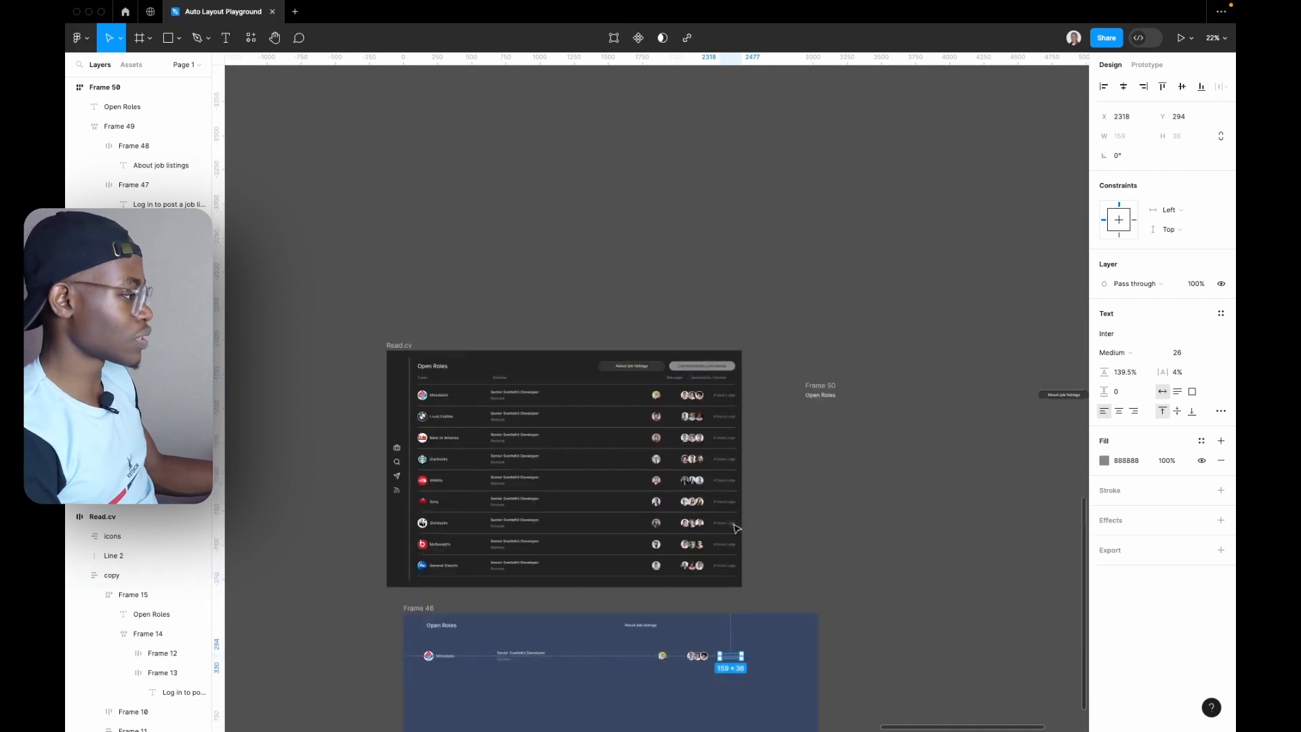
scroll(705, 536, up, 5)
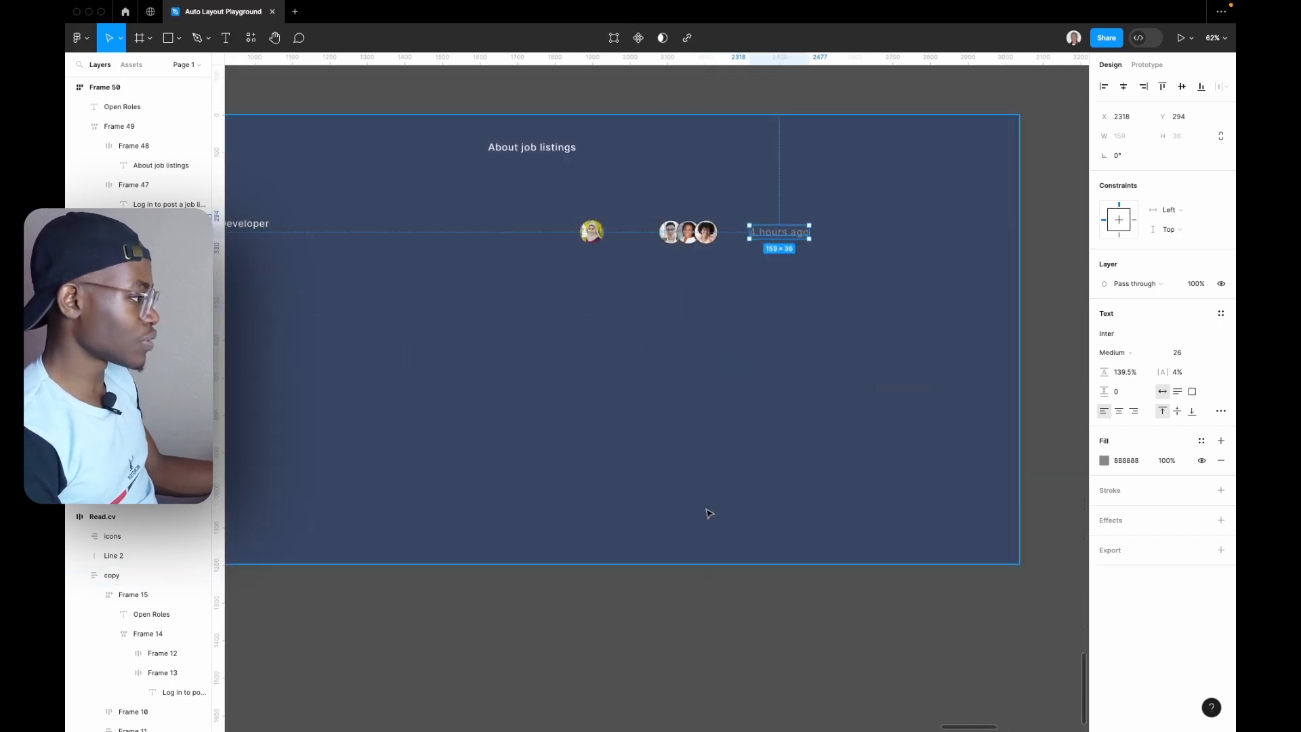
shift+click(688, 232)
shift+click(594, 239)
key(shift+a)
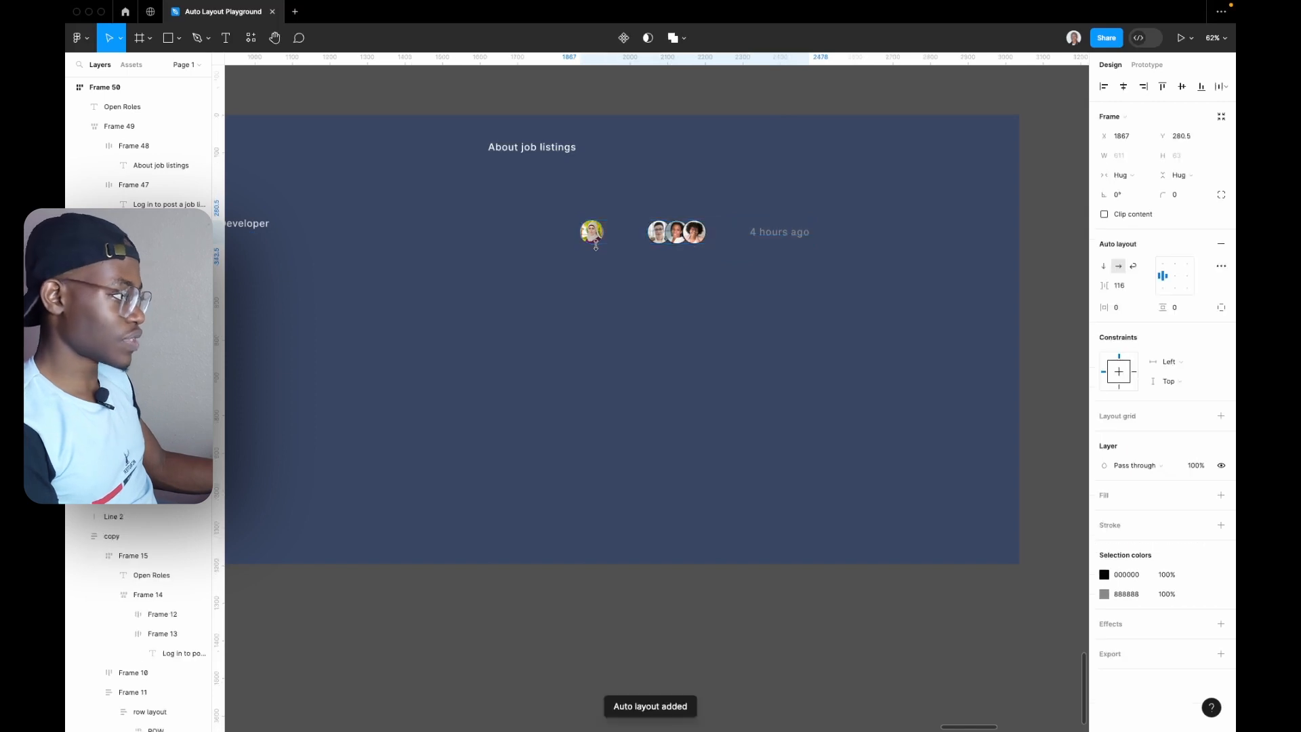
- Examine how the avatars and timestamp are nested in the last row of the finished Read.cv table
scroll(498, 441, down, 2)
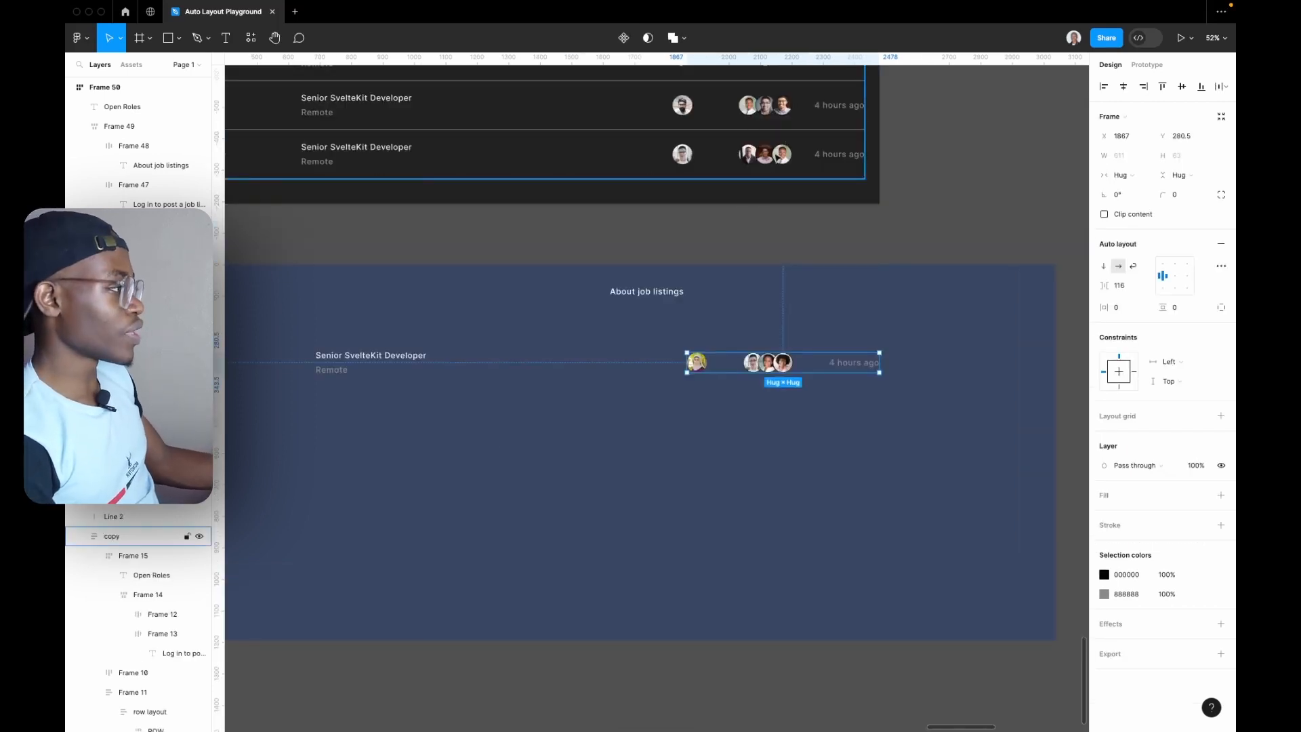
double_click(718, 155)
double_click(718, 155)
double_click(719, 155)
double_click(718, 155)
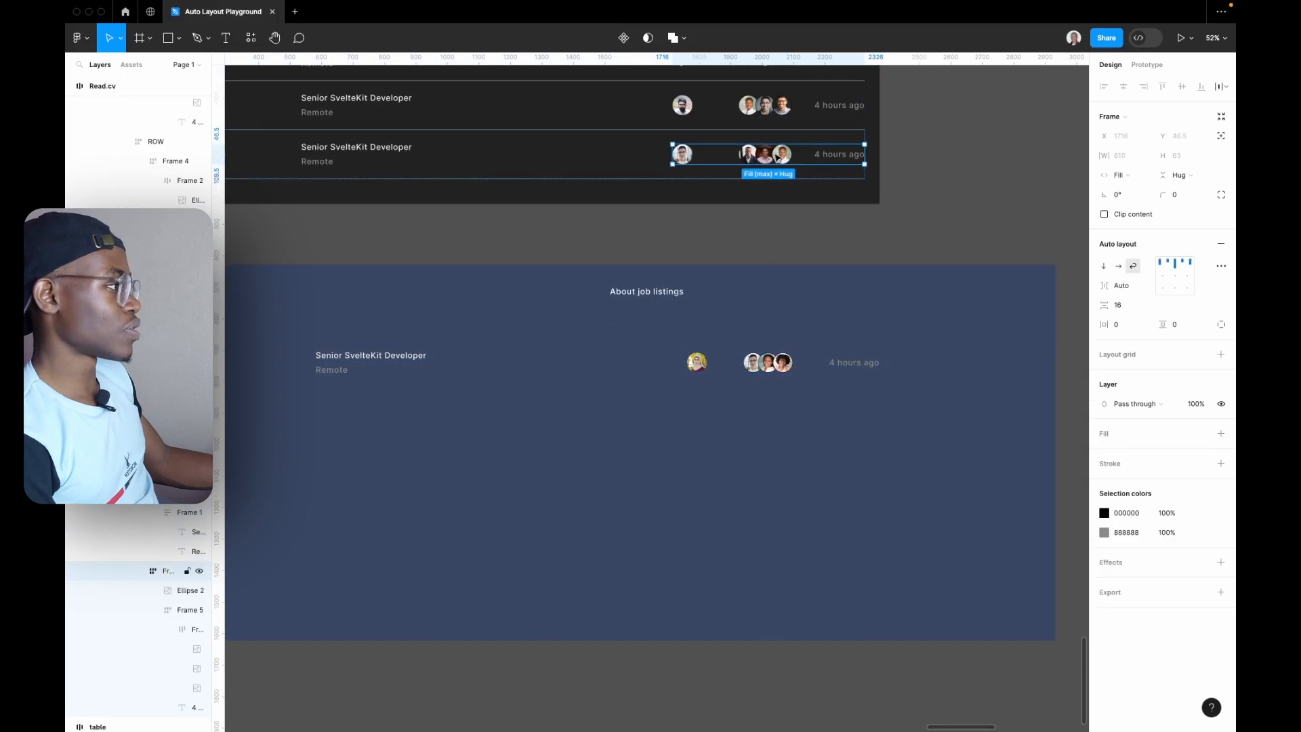
double_click(780, 154)
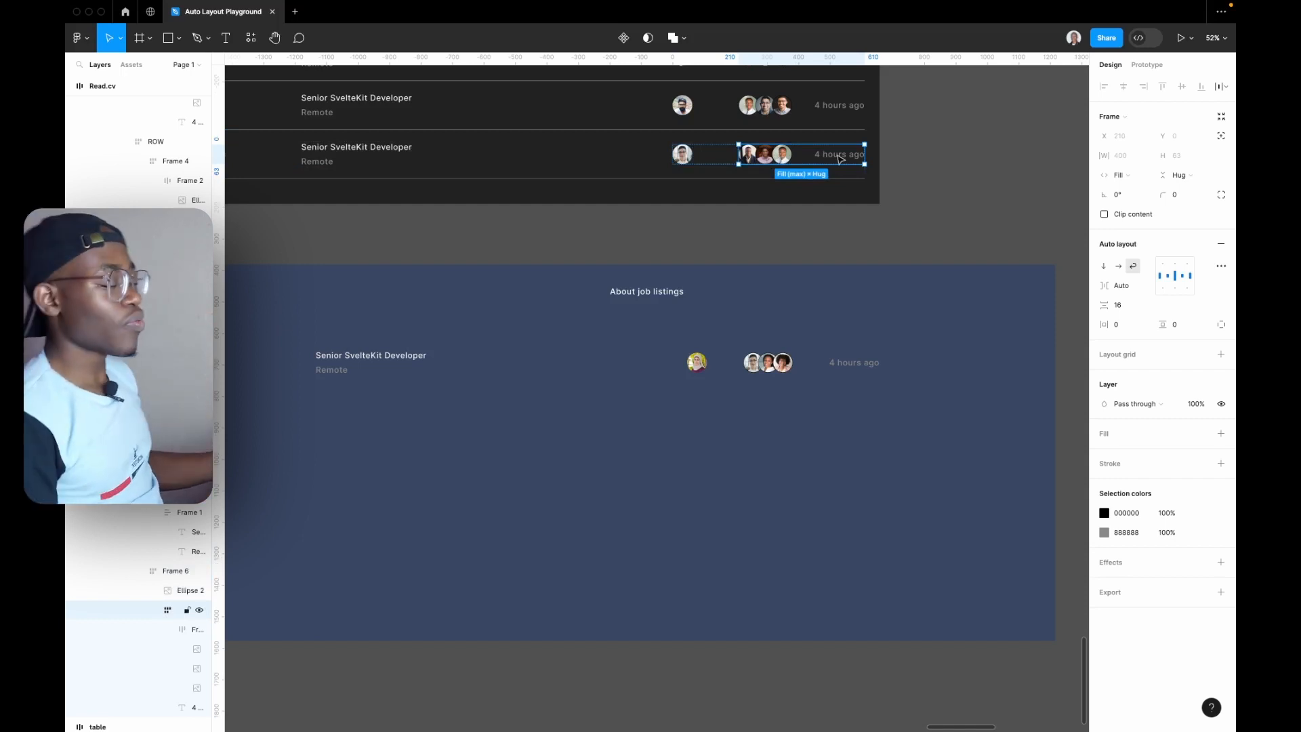
- Nest the teammate avatar group and the "4 hours ago" text in their own auto layout inside the Frame 46 row
click(851, 364)
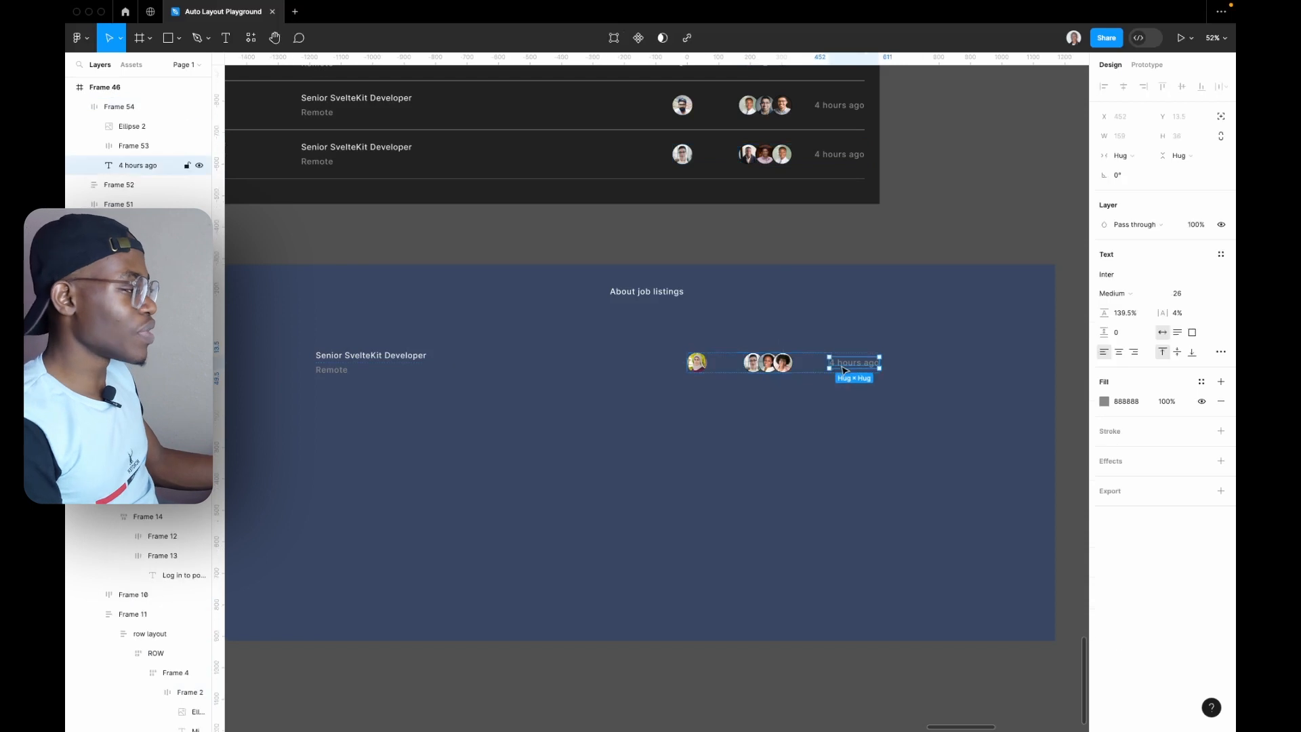
shift+click(773, 370)
key(shift+a)
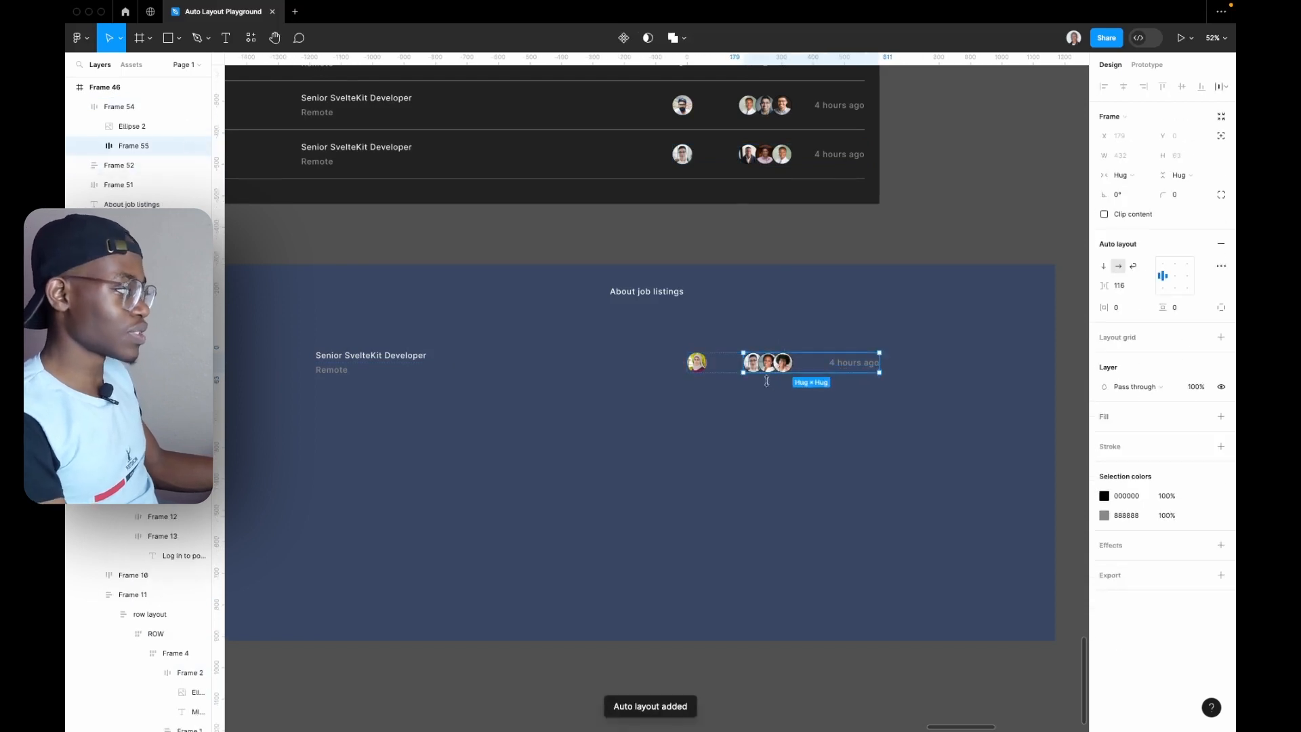
- Combine the Mitsubishi company group and the "Senior SvelteKit Developer / Remote" text group into an auto layout
scroll(779, 427, down, 2)
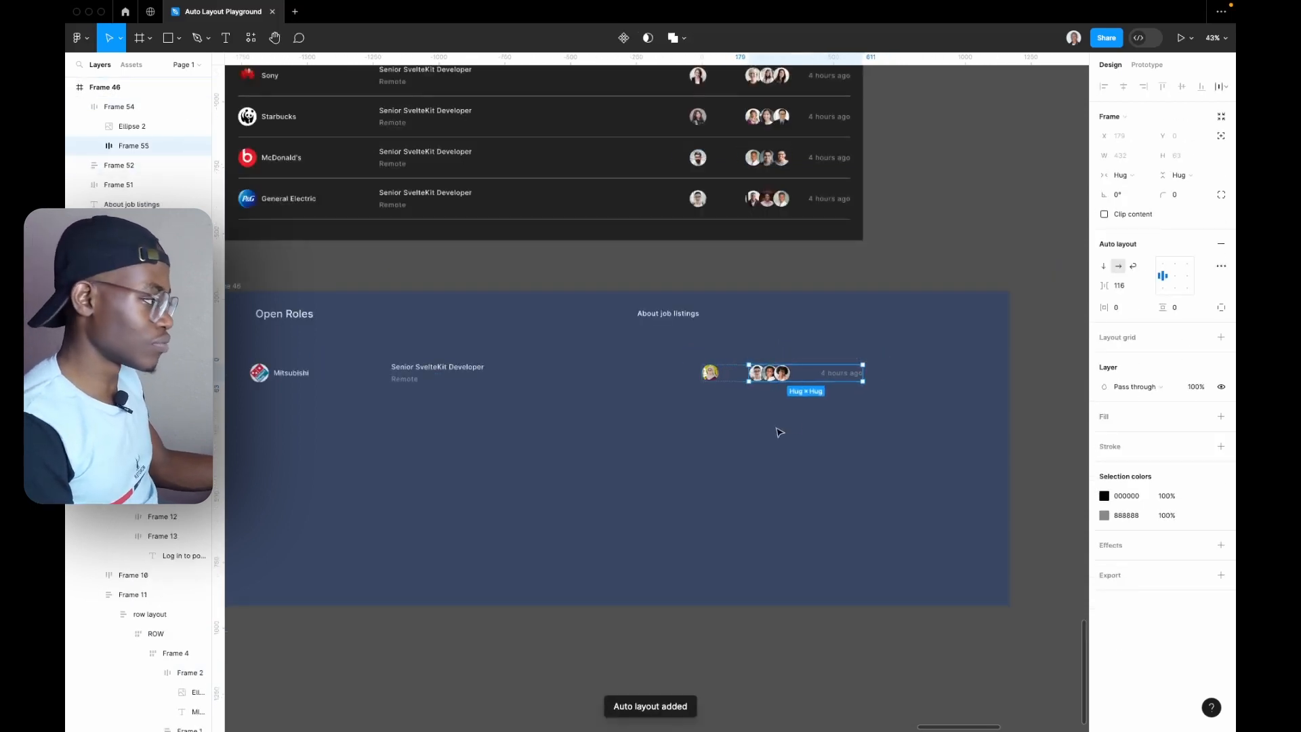
click(734, 378)
scroll(552, 403, down, 1)
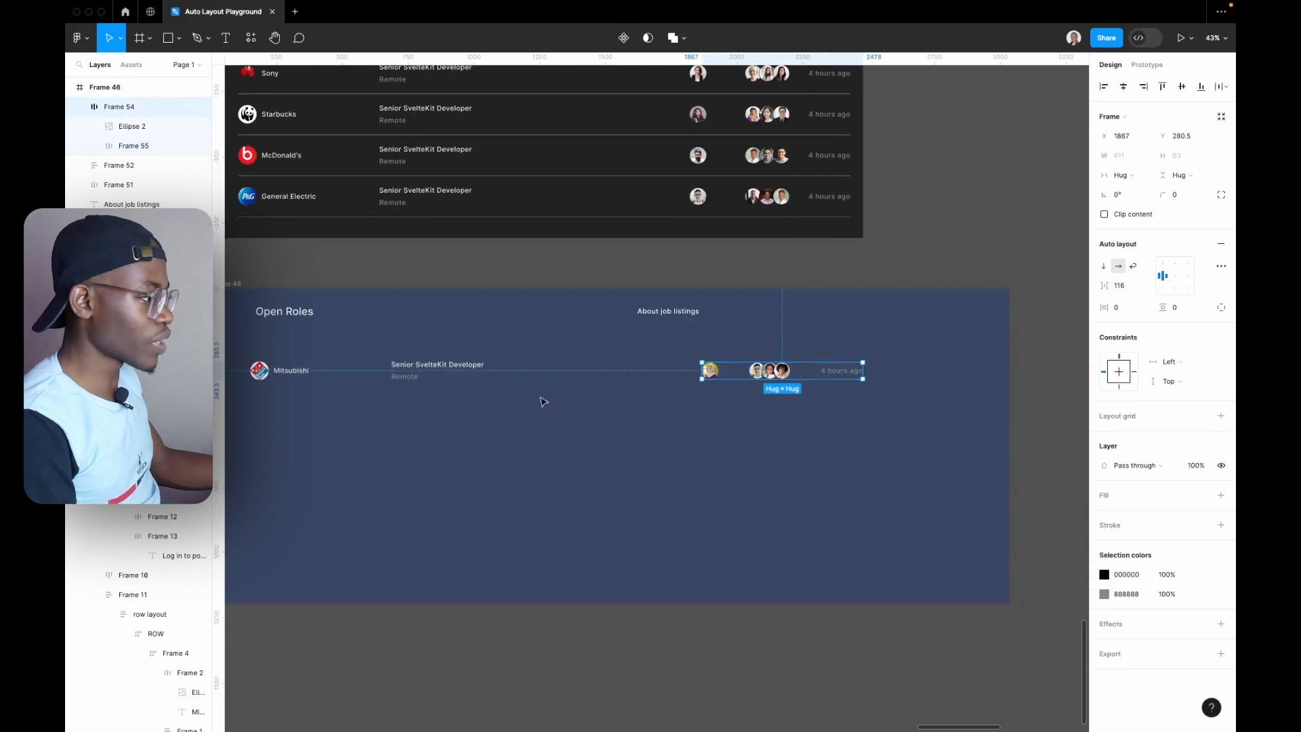
click(448, 381)
shift+click(284, 372)
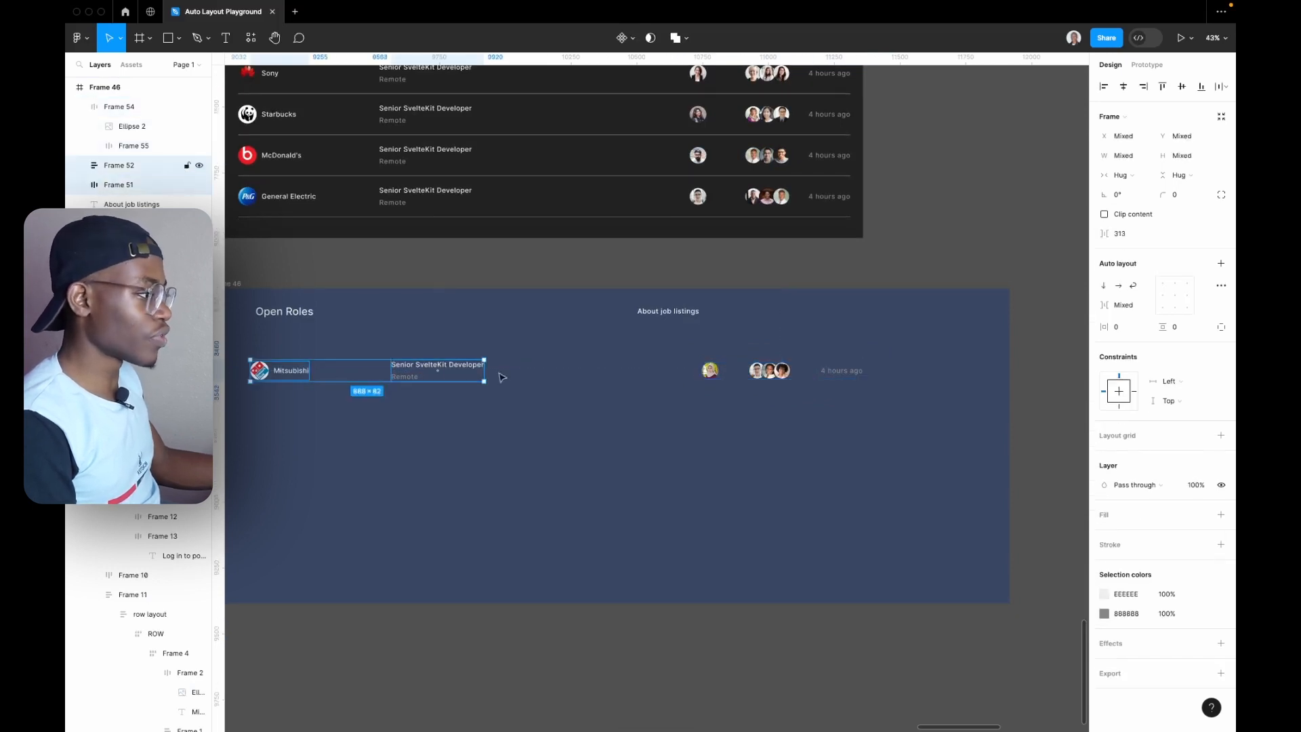
click(717, 412)
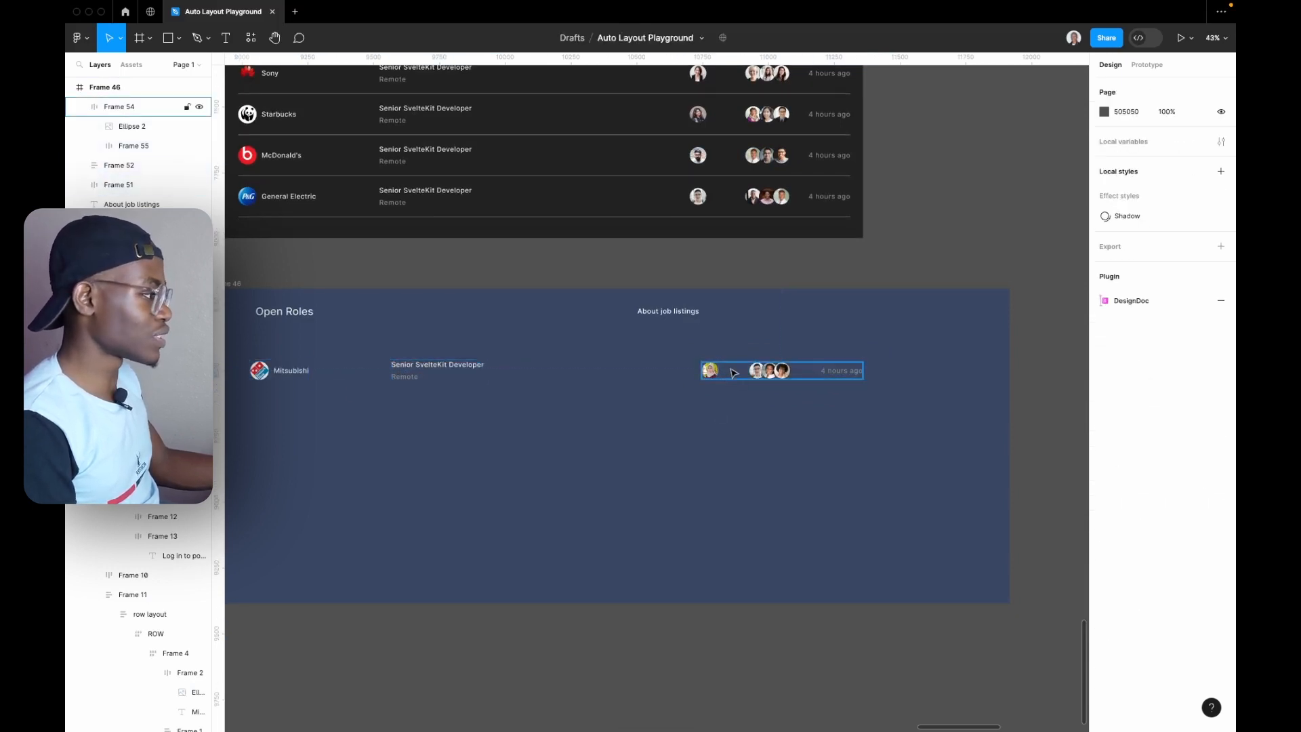
click(706, 370)
click(410, 378)
shift+click(292, 371)
key(shift+a)
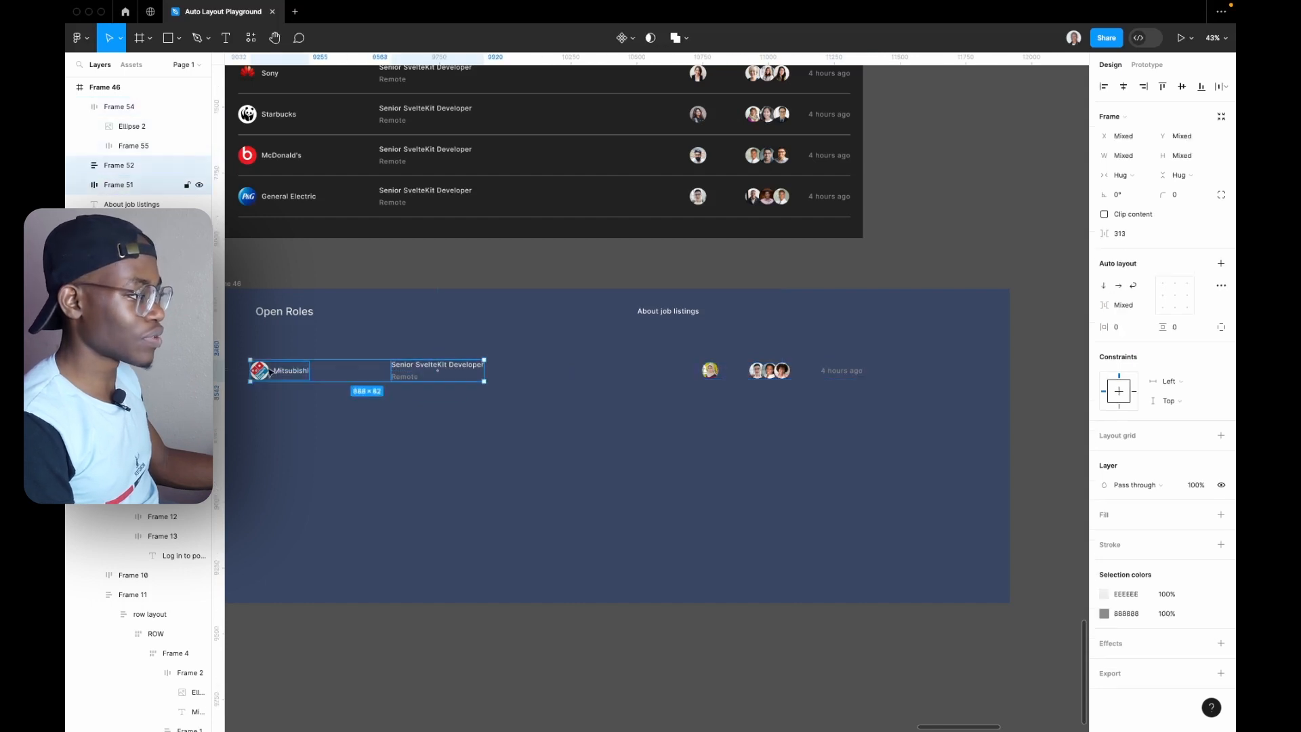
- Combine the company-and-role group with the avatars-and-timestamp group into one horizontal auto layout row in Frame 46
shift+click(720, 379)
key(shift+a)
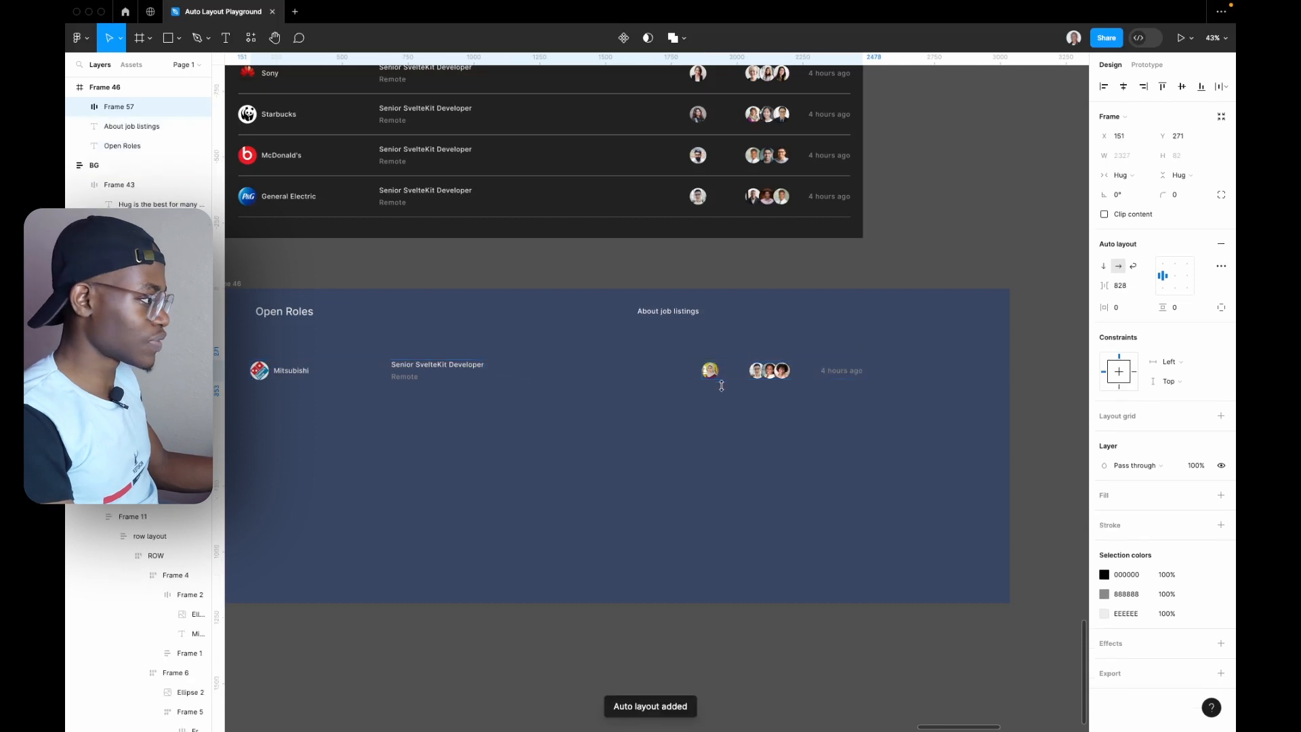
scroll(555, 432, down, 2)
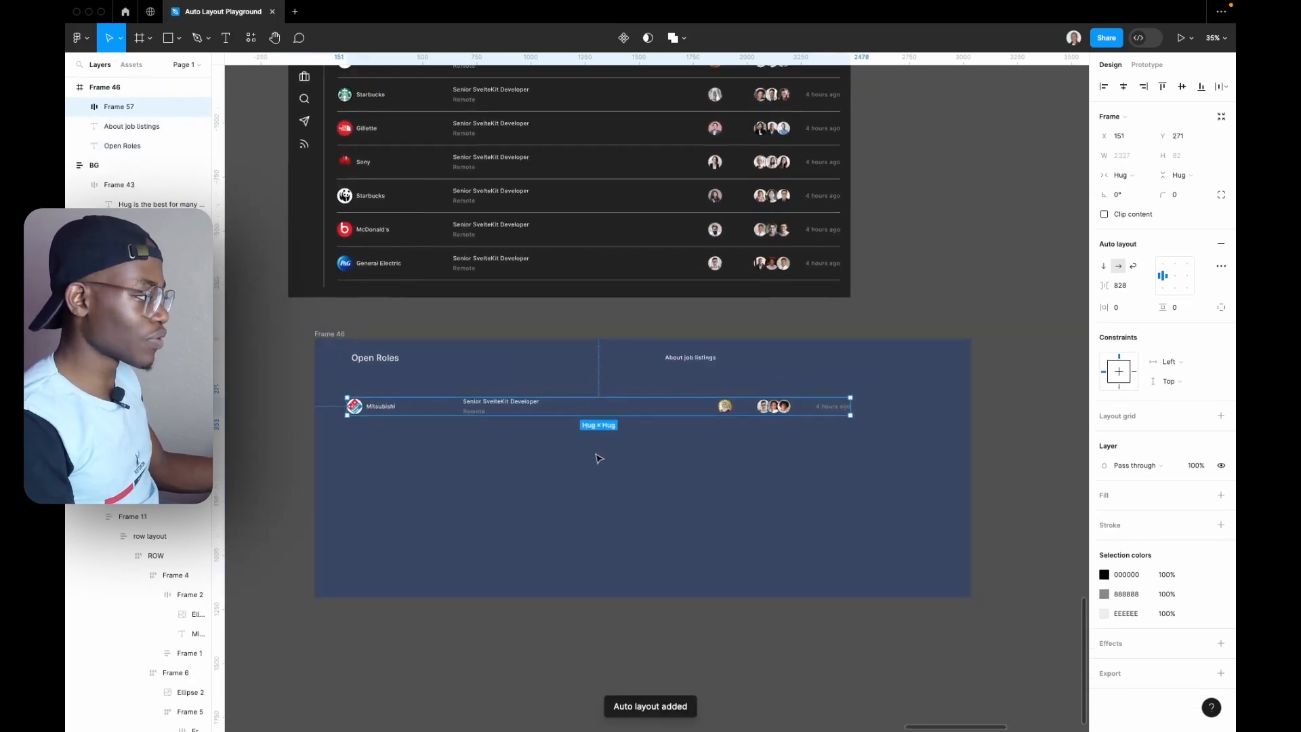
scroll(558, 431, up, 4)
scroll(583, 432, down, 5)
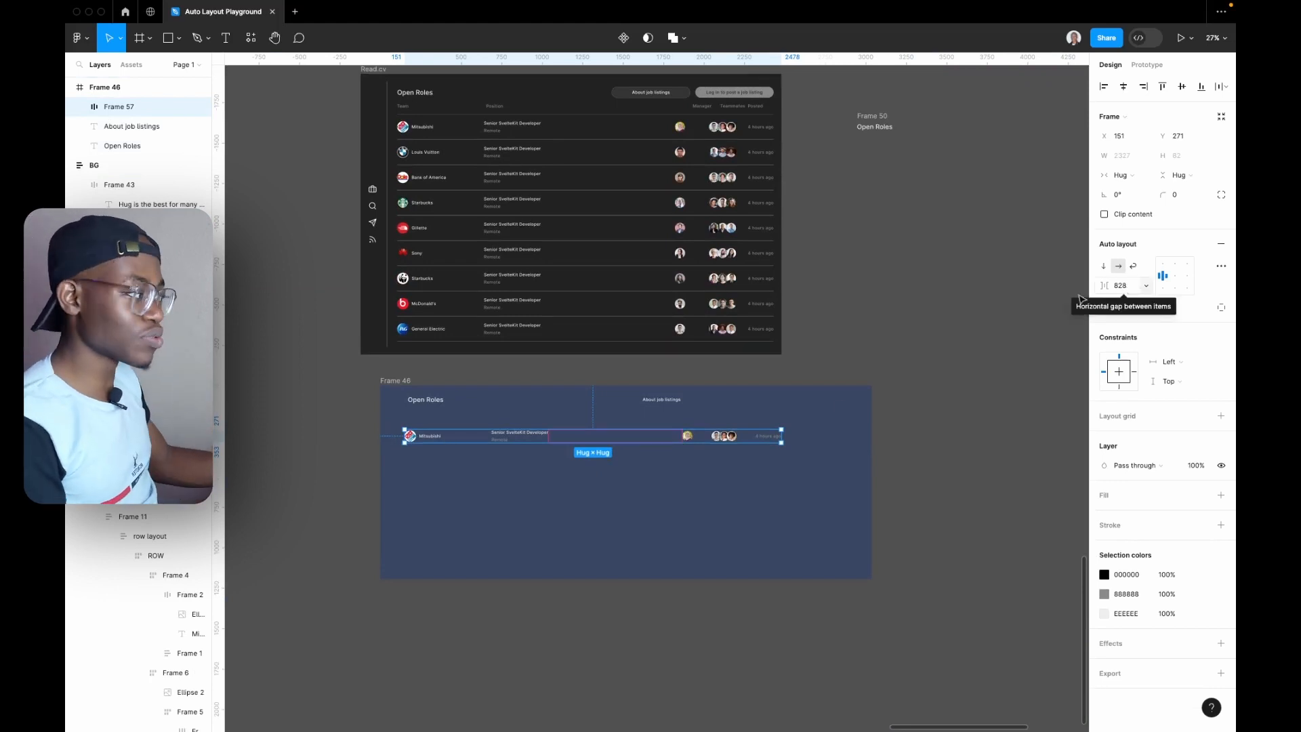
- Set the row's horizontal gap to Auto and move the row out of Frame 46 onto the empty canvas below Frame 50
click(1147, 285)
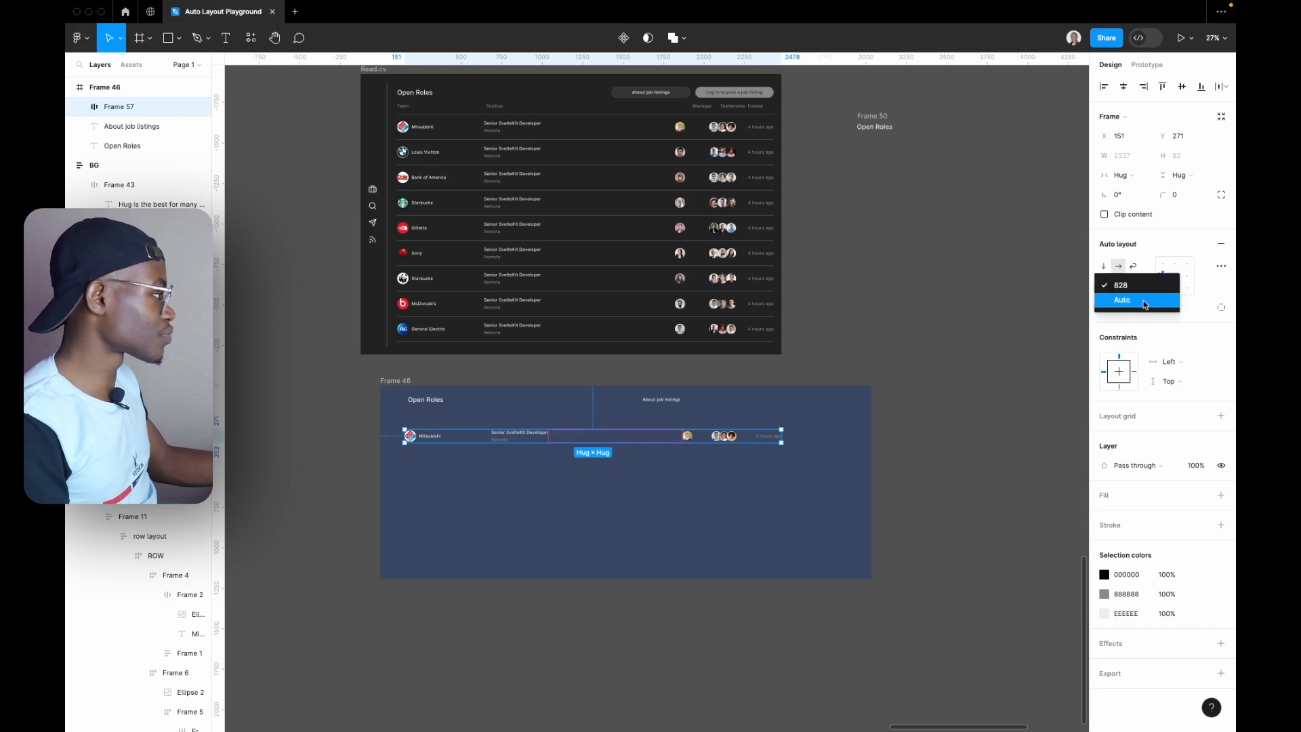
click(1118, 295)
drag(586, 441, 982, 244)
drag(942, 289, 680, 384)
scroll(697, 368, up, 5)
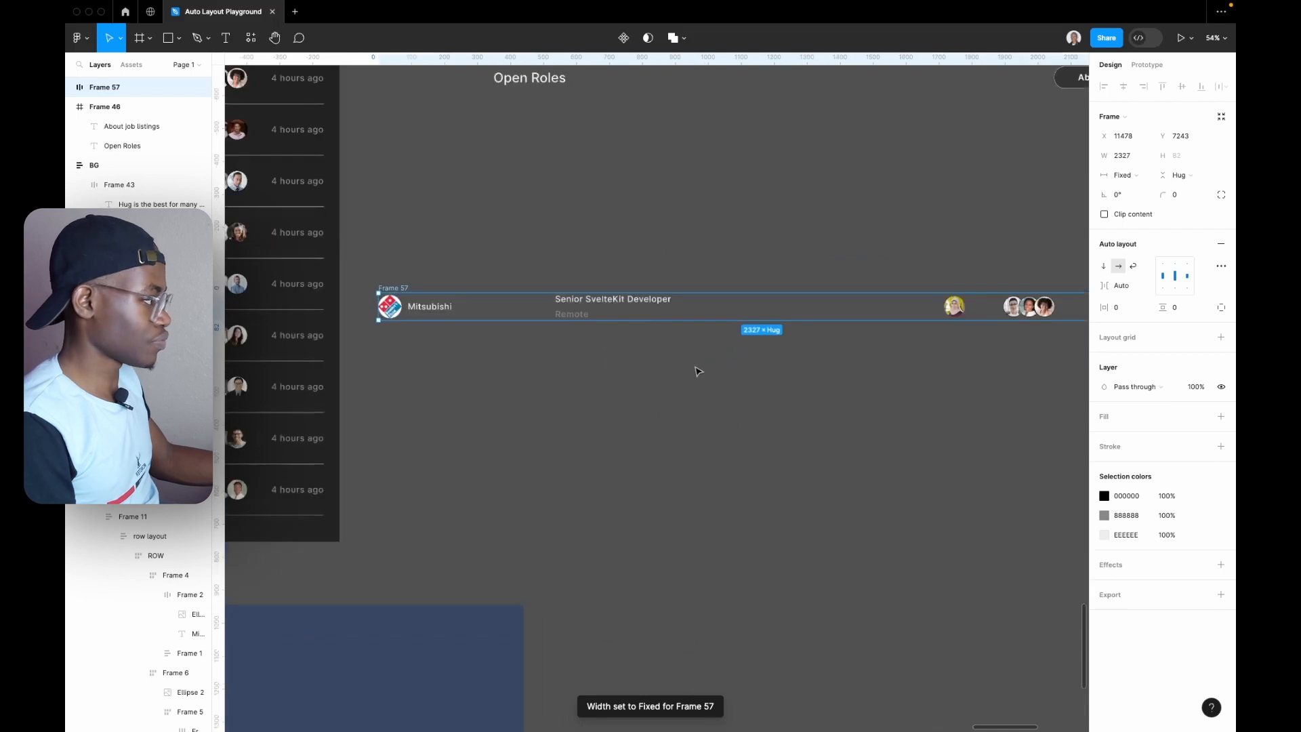
scroll(860, 363, down, 3)
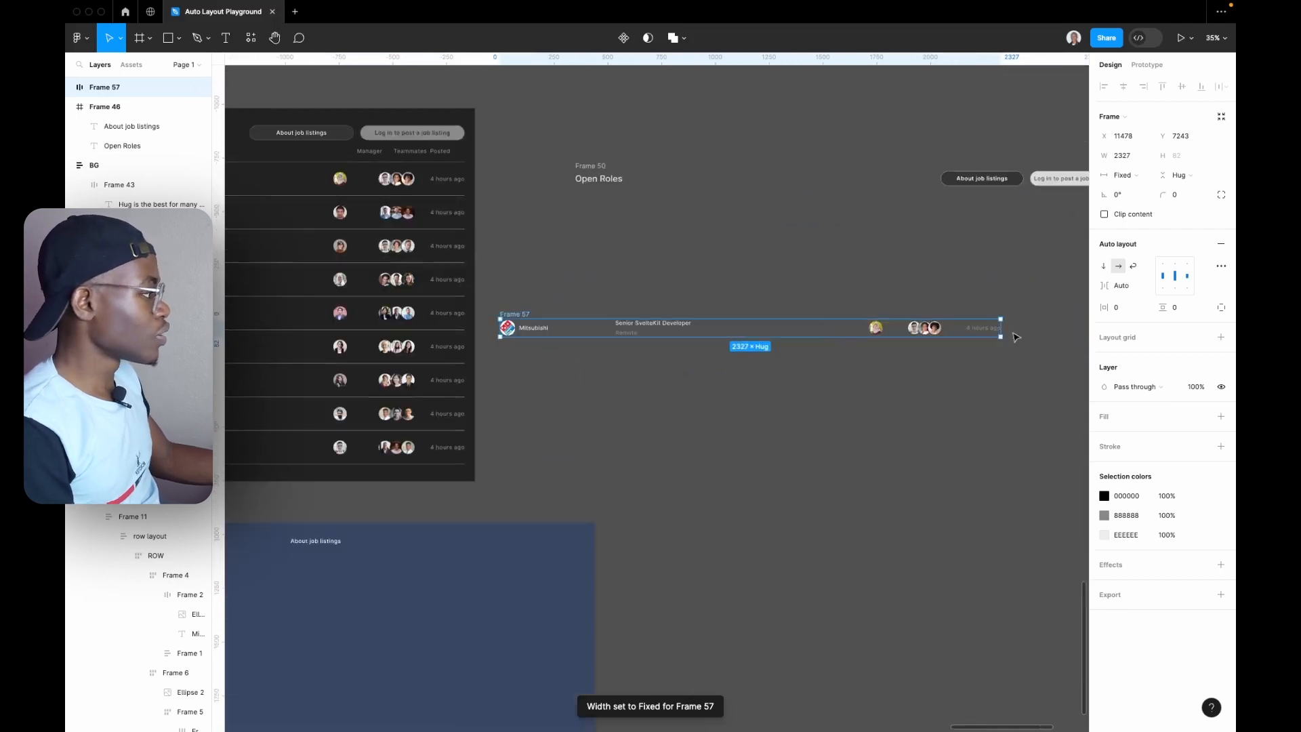
- Try narrowing the Mitsubishi row, undo the resize, and keep its horizontal sizing at Fixed width
drag(1001, 332, 770, 379)
key(ctrl+z)
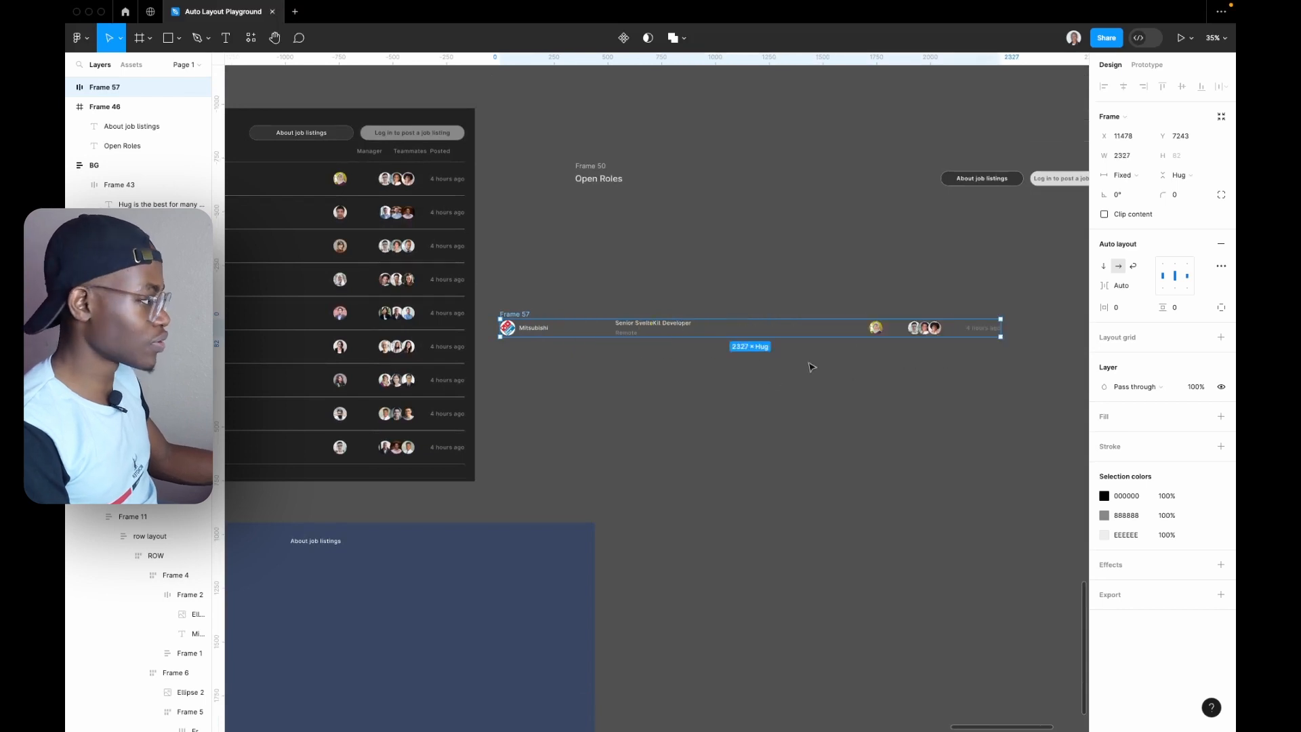
click(1123, 175)
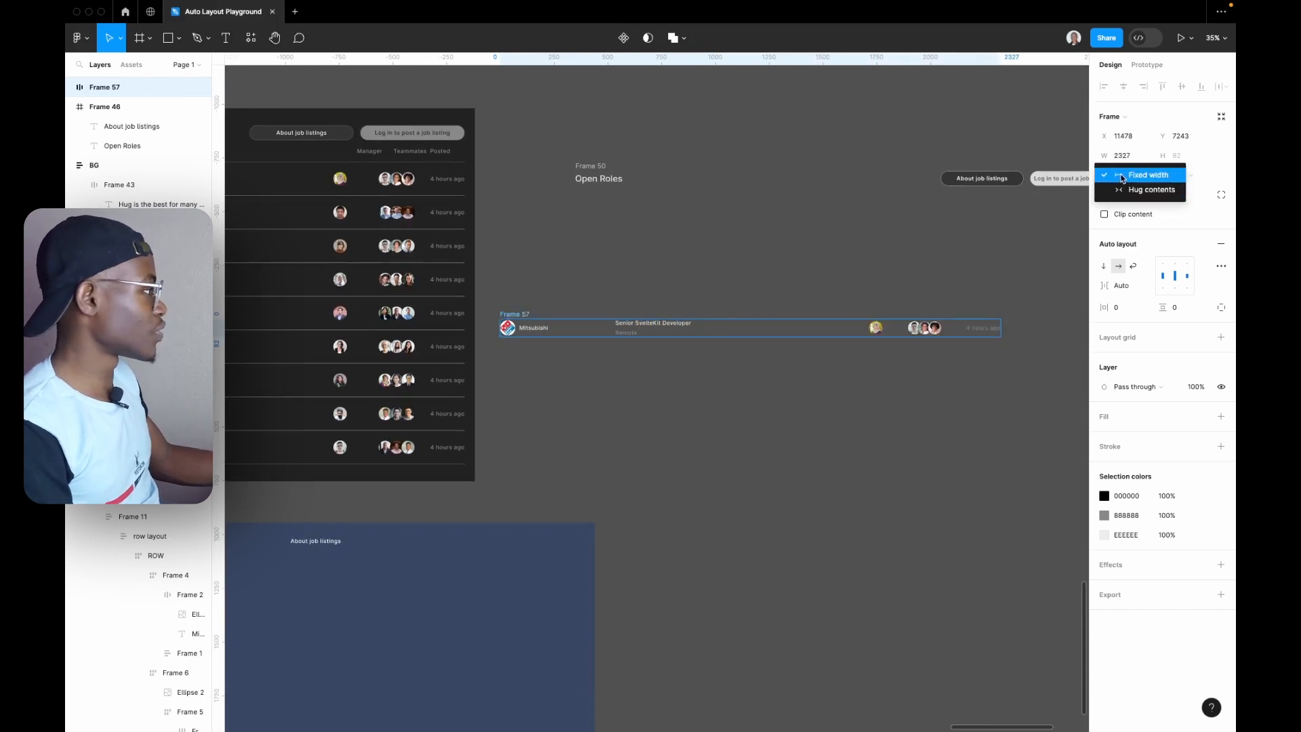
click(1124, 175)
scroll(979, 330, up, 5)
scroll(979, 330, right, 3)
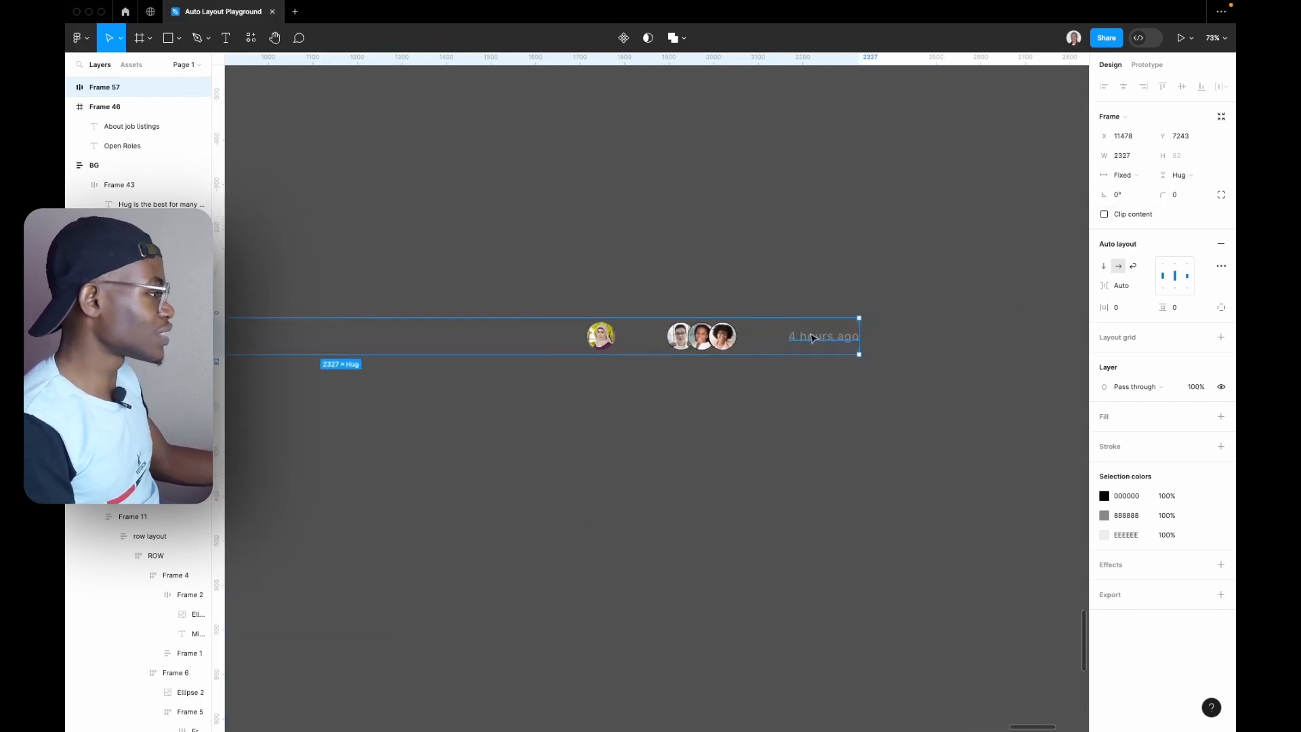
scroll(825, 352, up, 5)
click(826, 352)
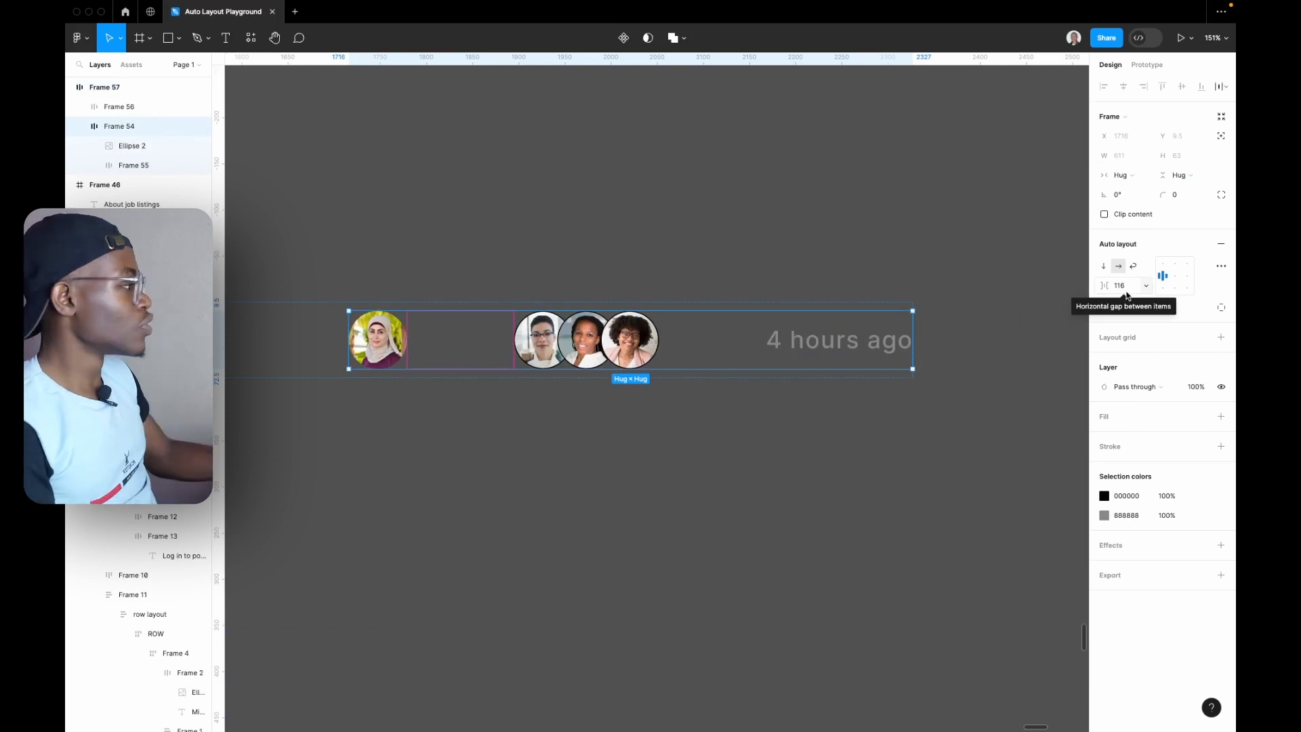
click(1146, 157)
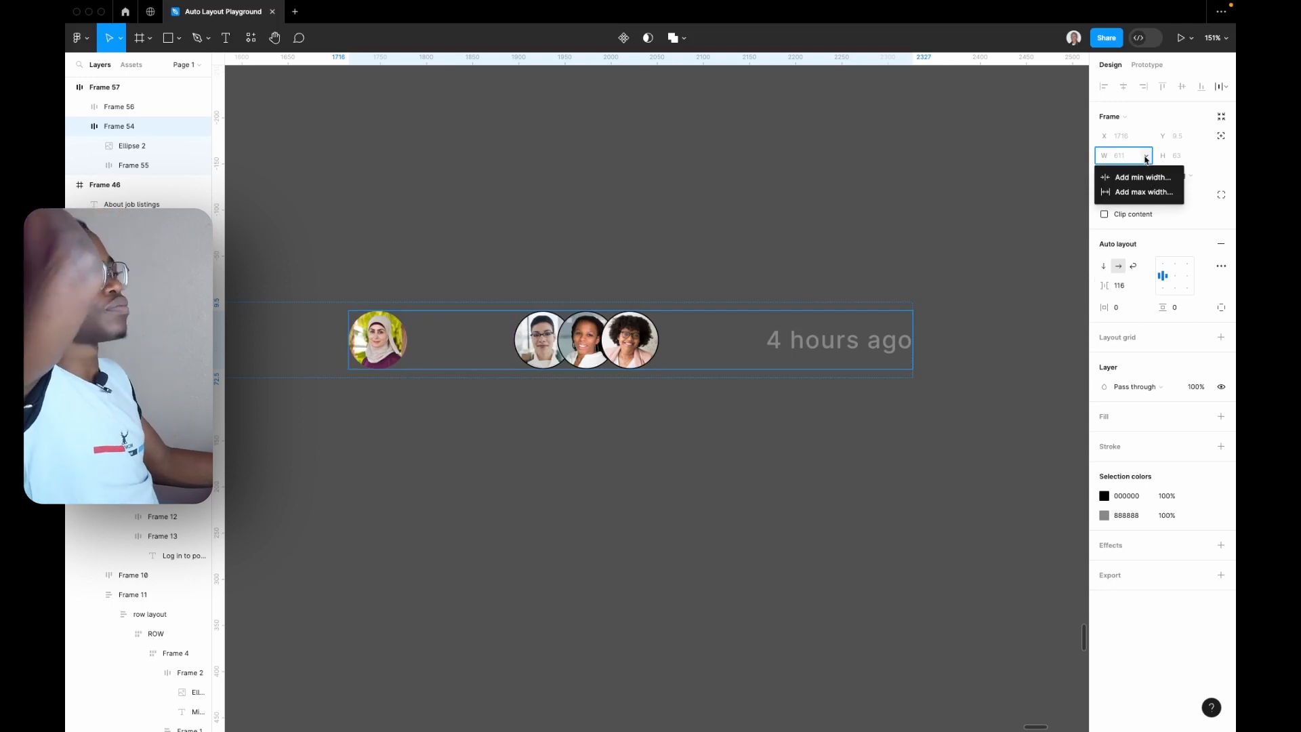
click(567, 408)
- Examine the sizing and wrap settings of the first row and its avatars-and-timestamp group in the finished Read.cv table
scroll(566, 447, down, 10)
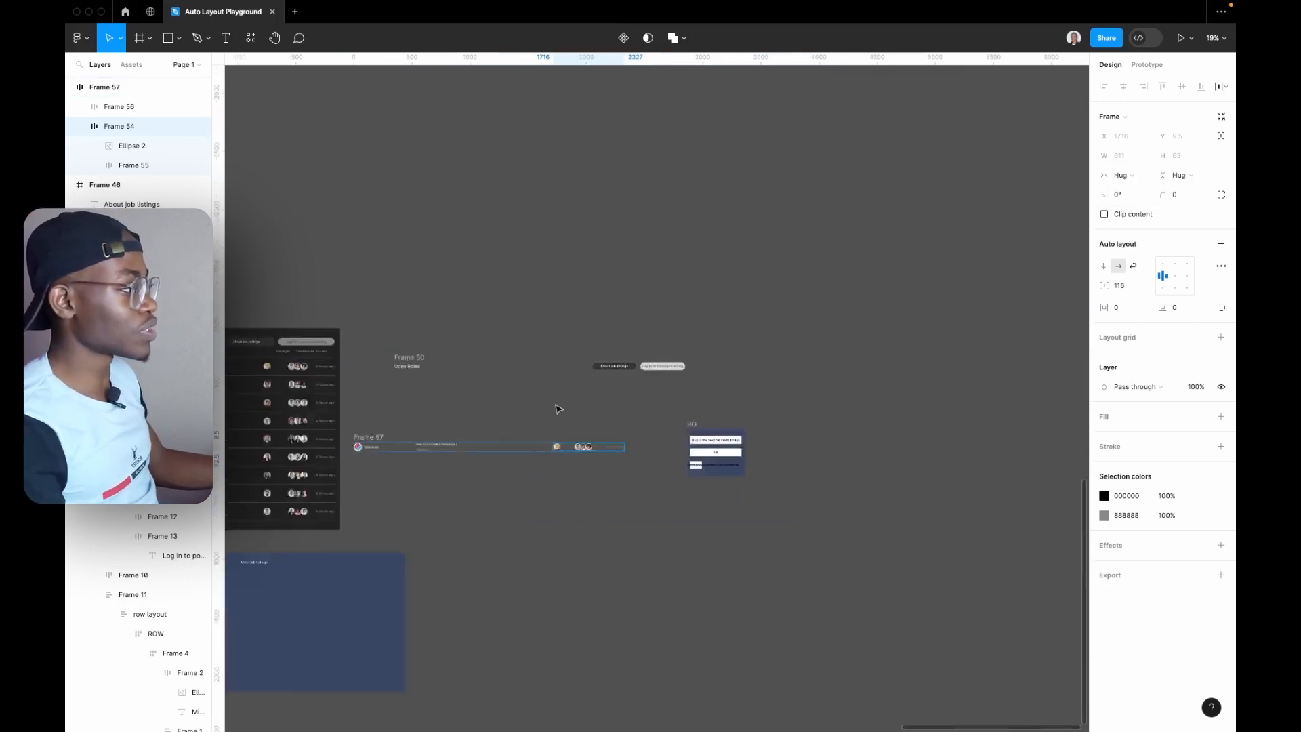
scroll(558, 410, up, 5)
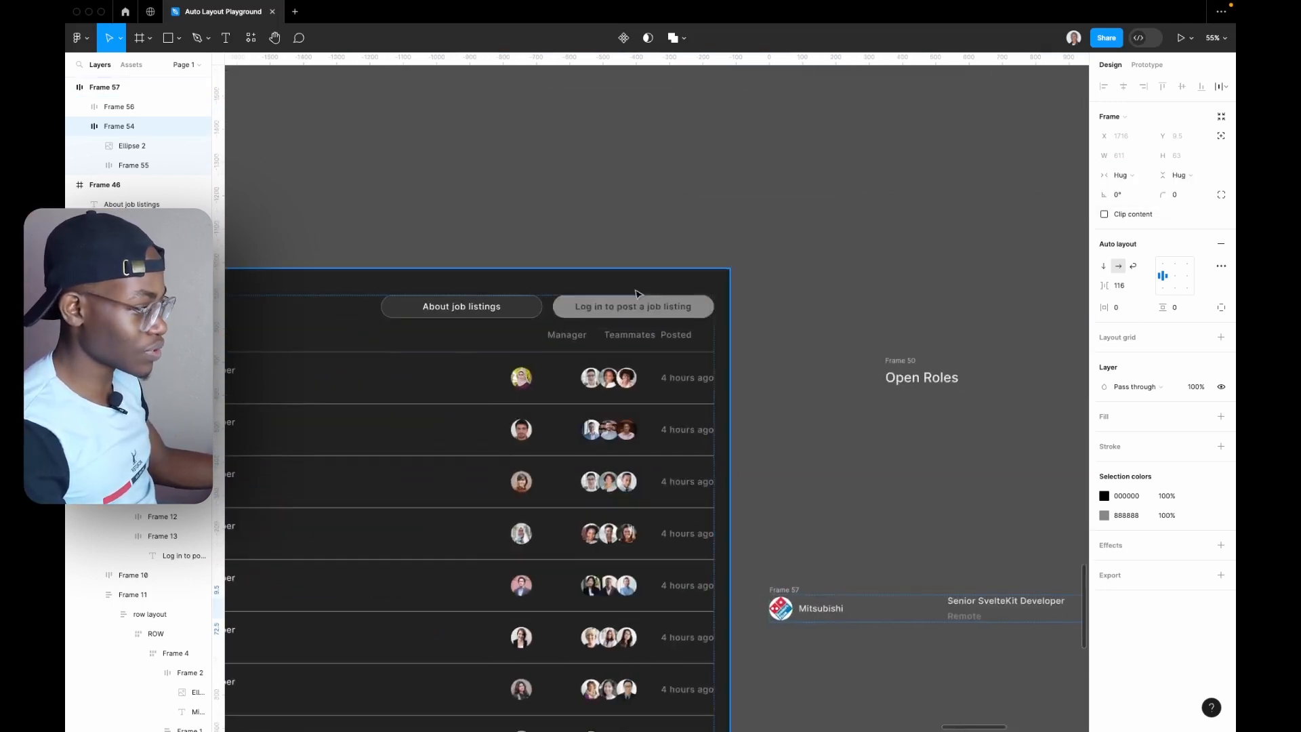
double_click(571, 389)
double_click(571, 390)
double_click(568, 389)
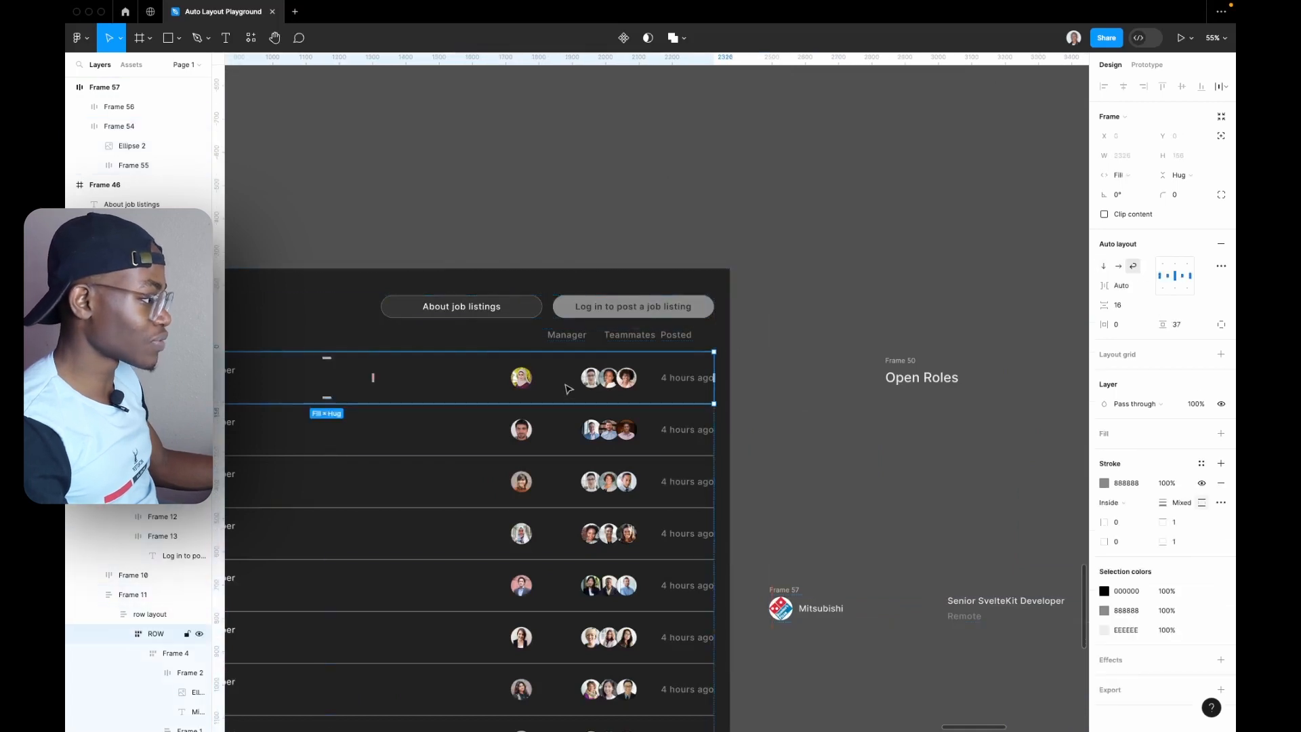
double_click(568, 388)
- Give the avatars-and-timestamp group in the standalone Mitsubishi row a max width of 610 and a min width of 200
scroll(563, 390, down, 7)
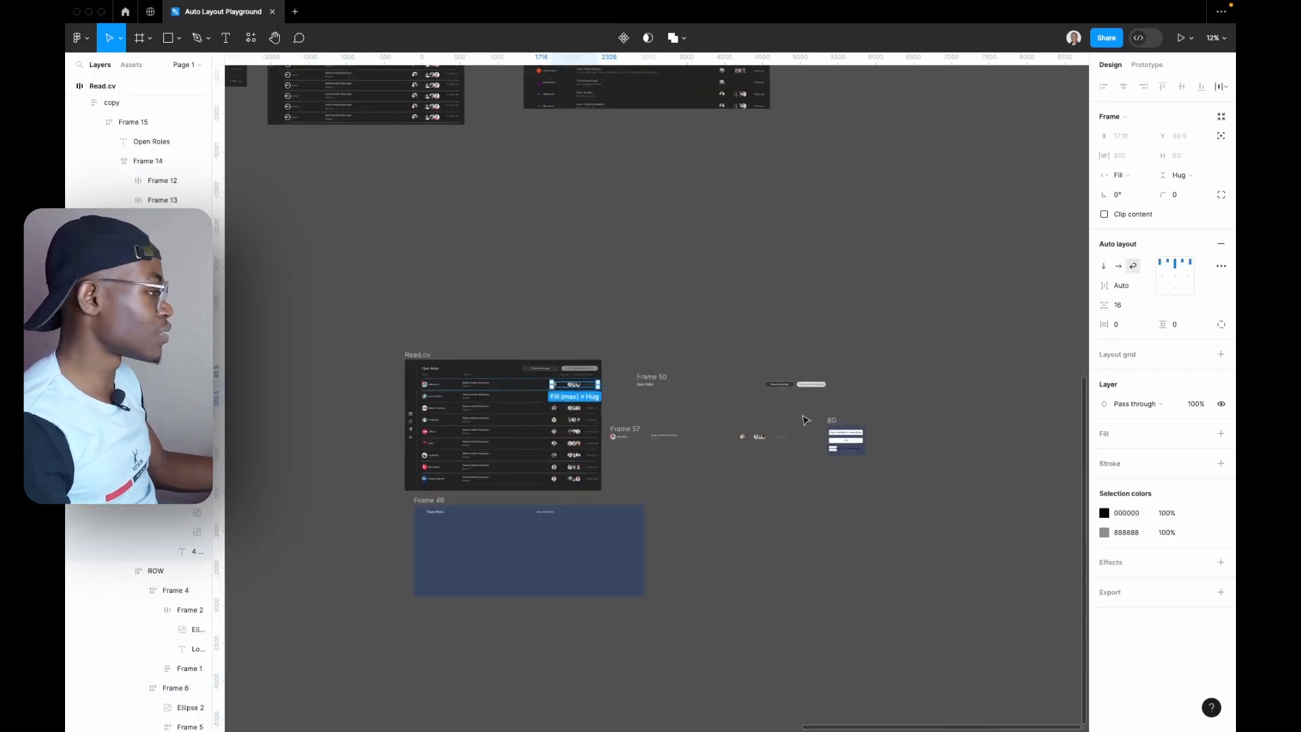
drag(805, 421, 680, 398)
scroll(679, 398, up, 10)
drag(570, 372, 776, 421)
click(587, 358)
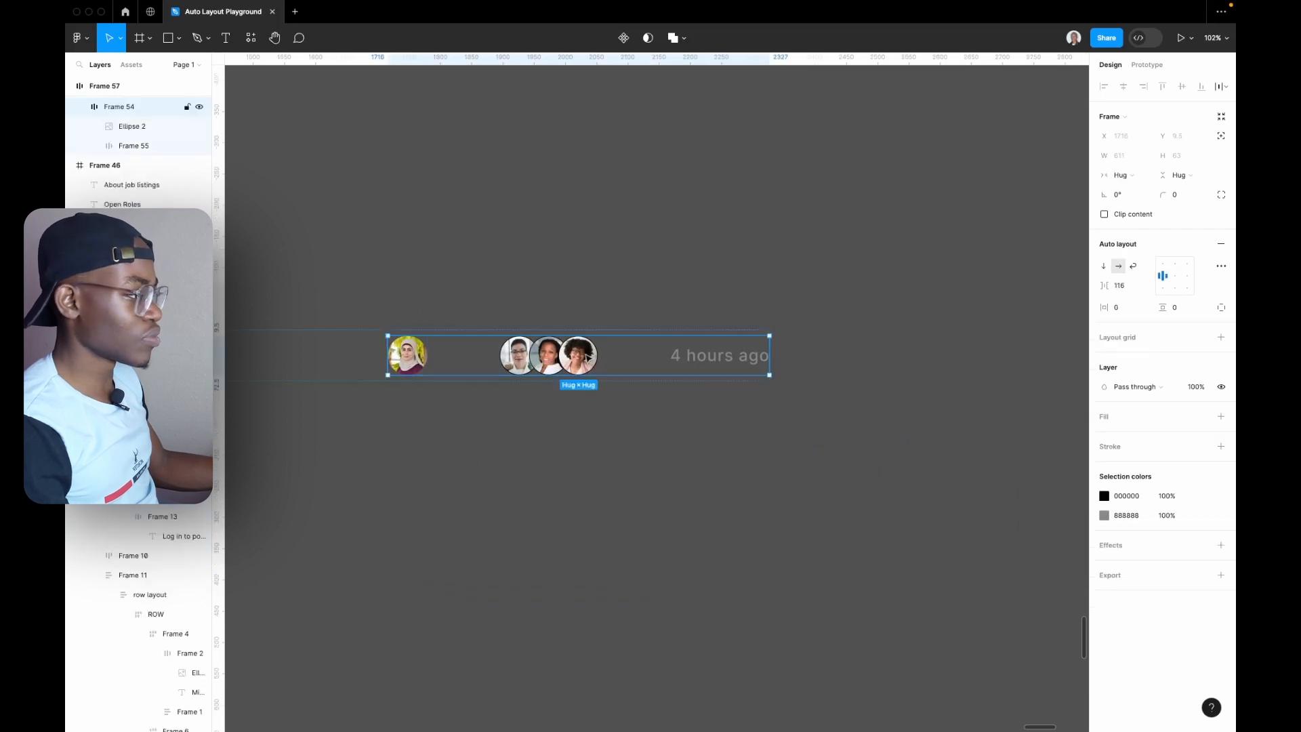
click(1147, 157)
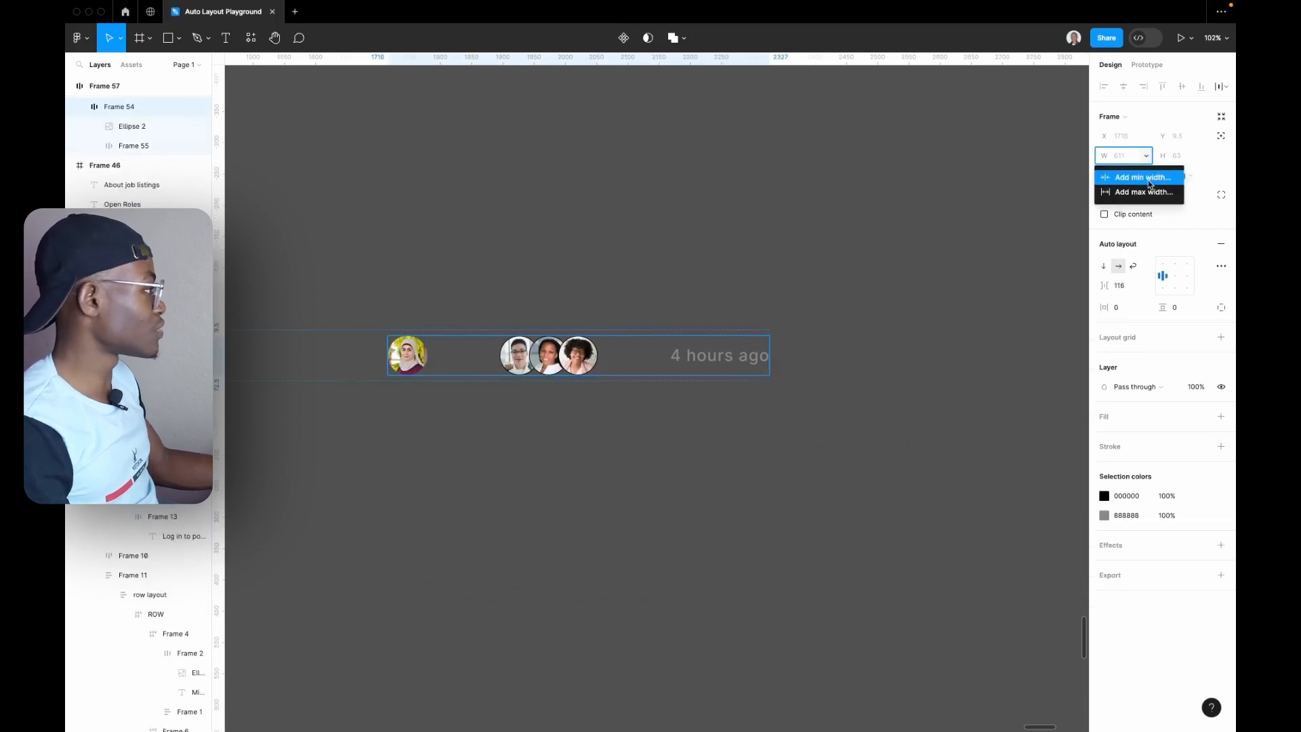
click(1148, 191)
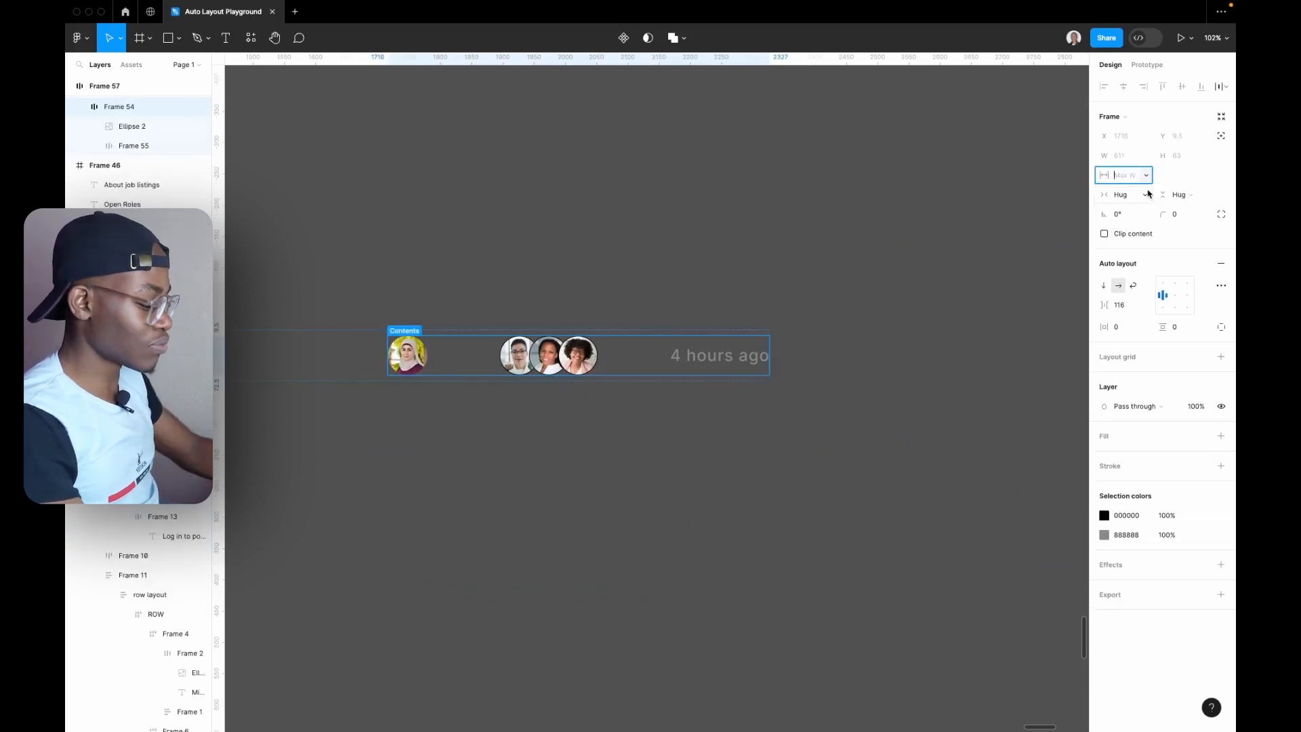
text(610)
key(Return)
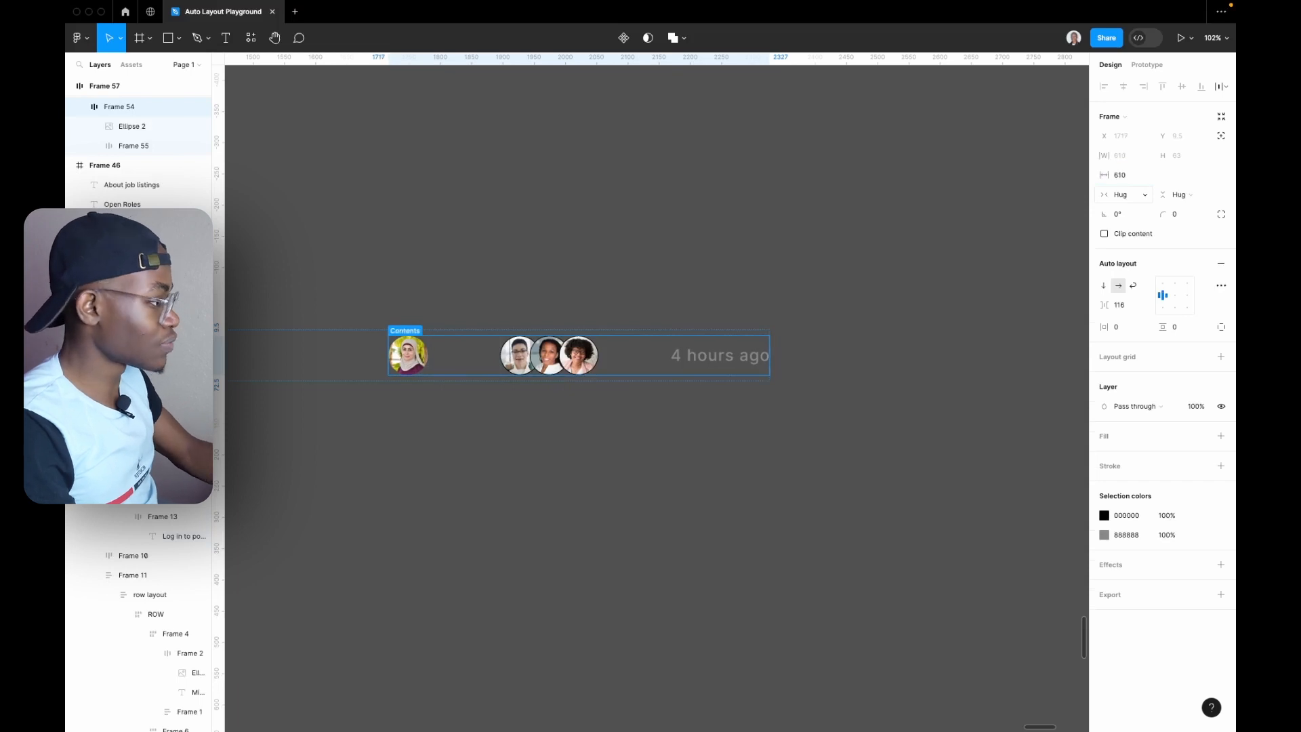
click(1147, 156)
click(1156, 174)
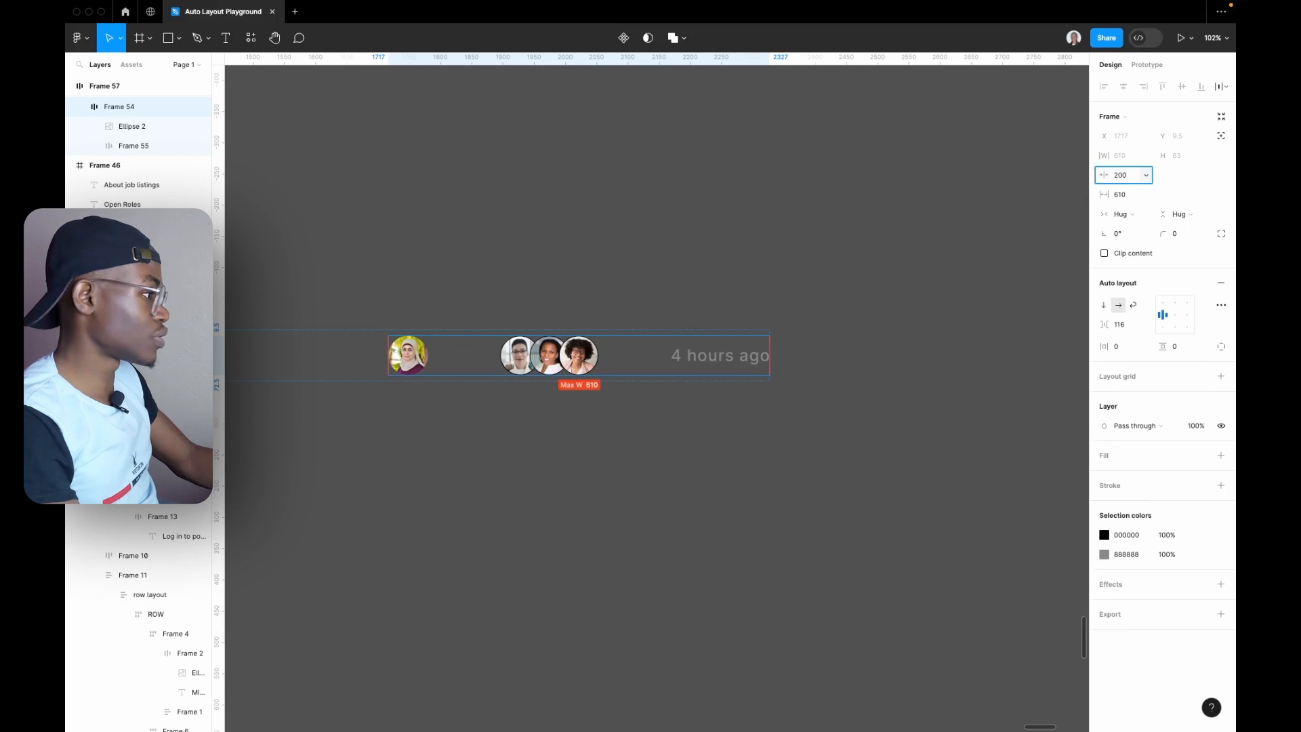
key(Return)
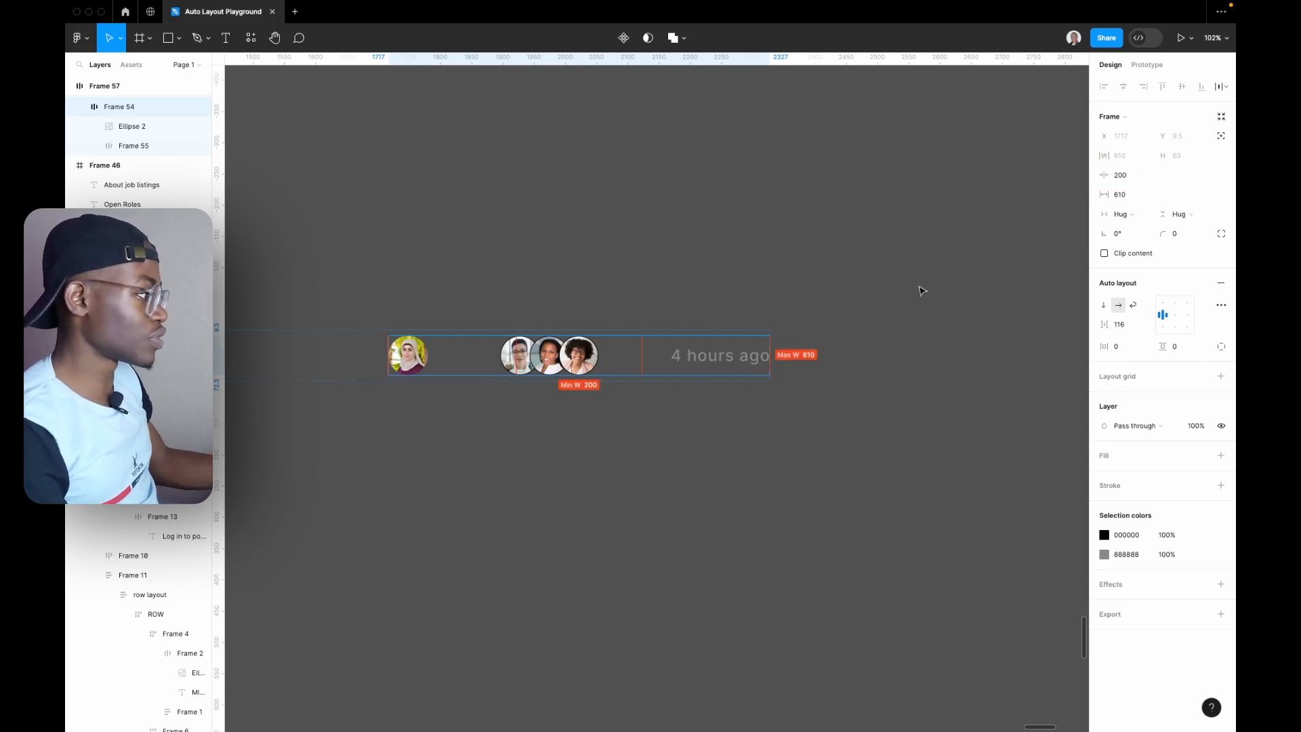
- Check the min and max width limits on the "Log in to post a job listing" button in Frame 50
scroll(922, 292, down, 6)
click(771, 296)
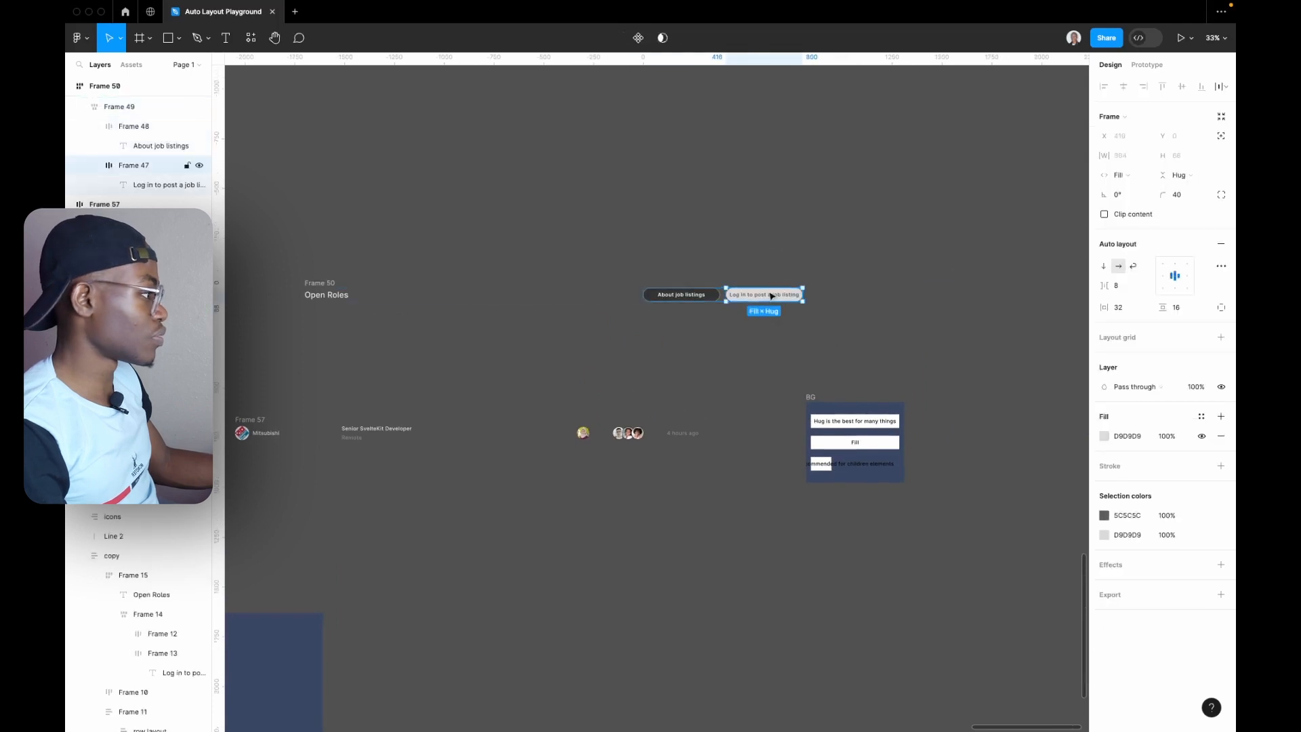
click(1145, 155)
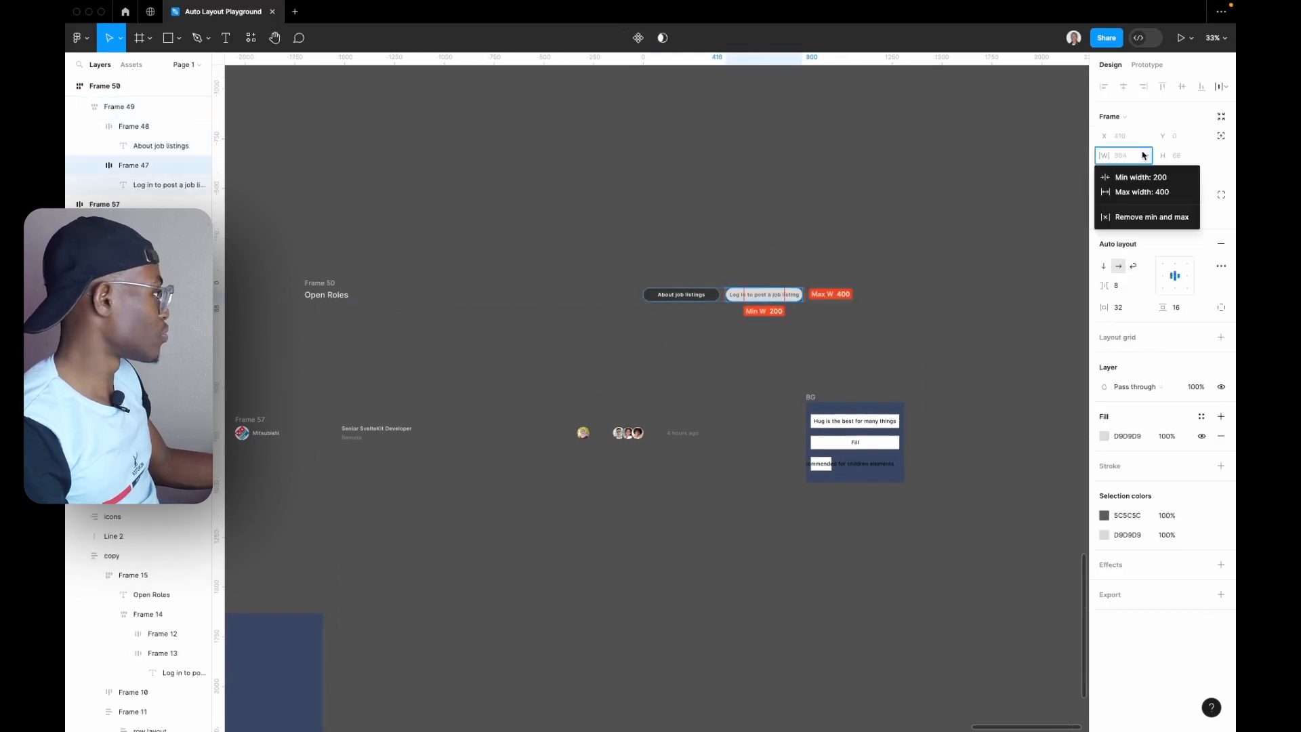
click(618, 494)
scroll(696, 376, up, 5)
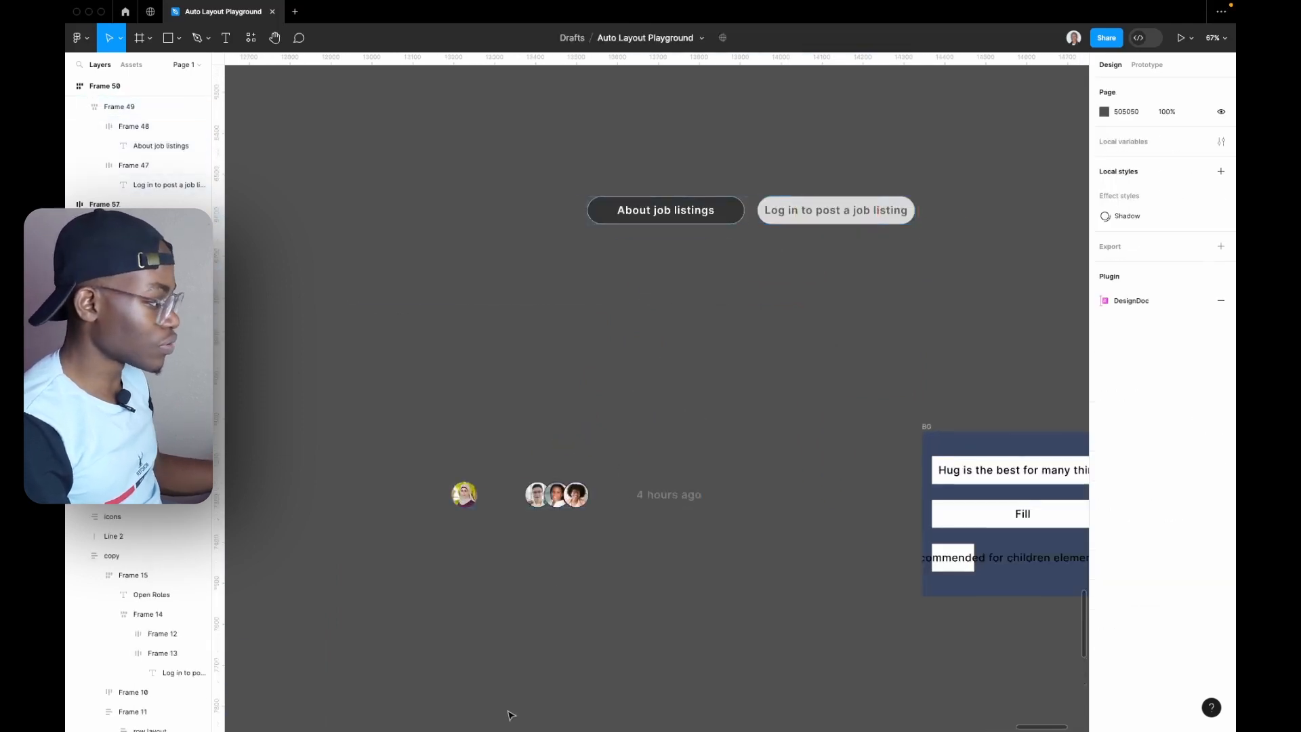
scroll(587, 543, up, 8)
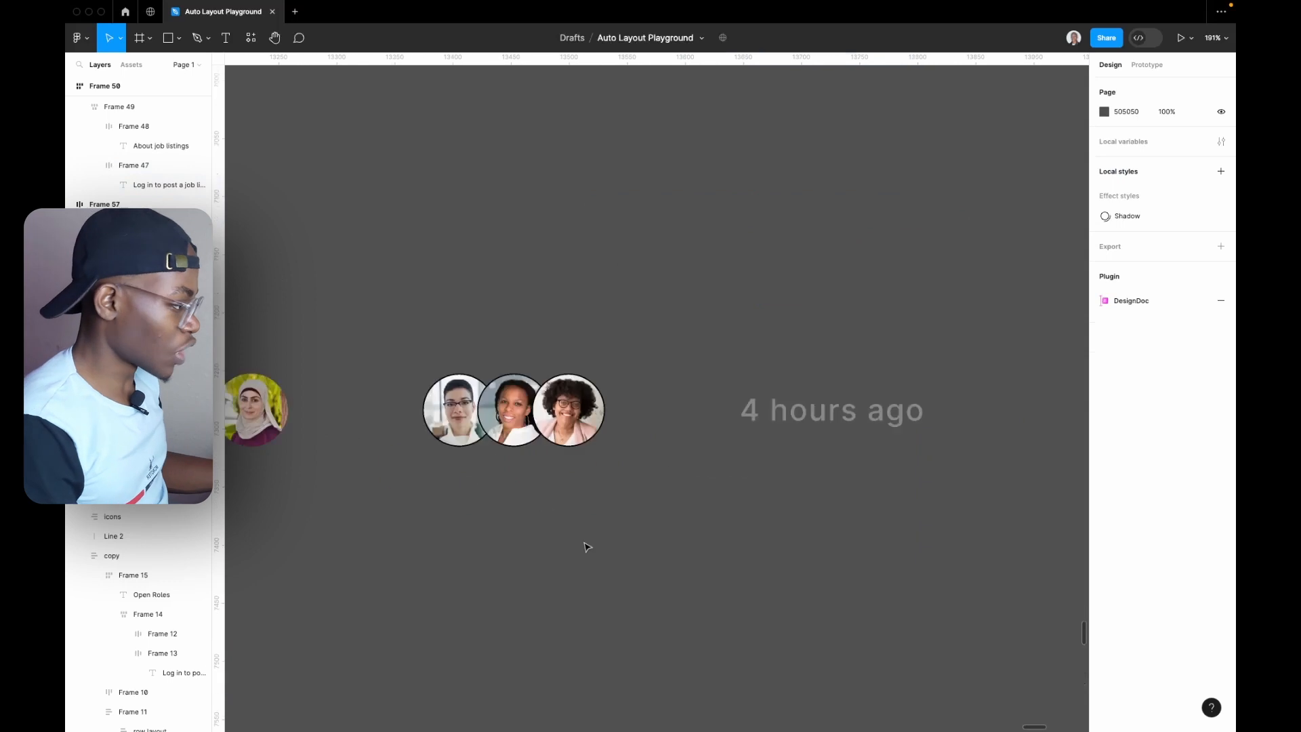
- Add a min width of 200 to the nested group holding the teammate avatars and the "4 hours ago" text
click(681, 422)
scroll(566, 485, down, 3)
scroll(603, 501, up, 3)
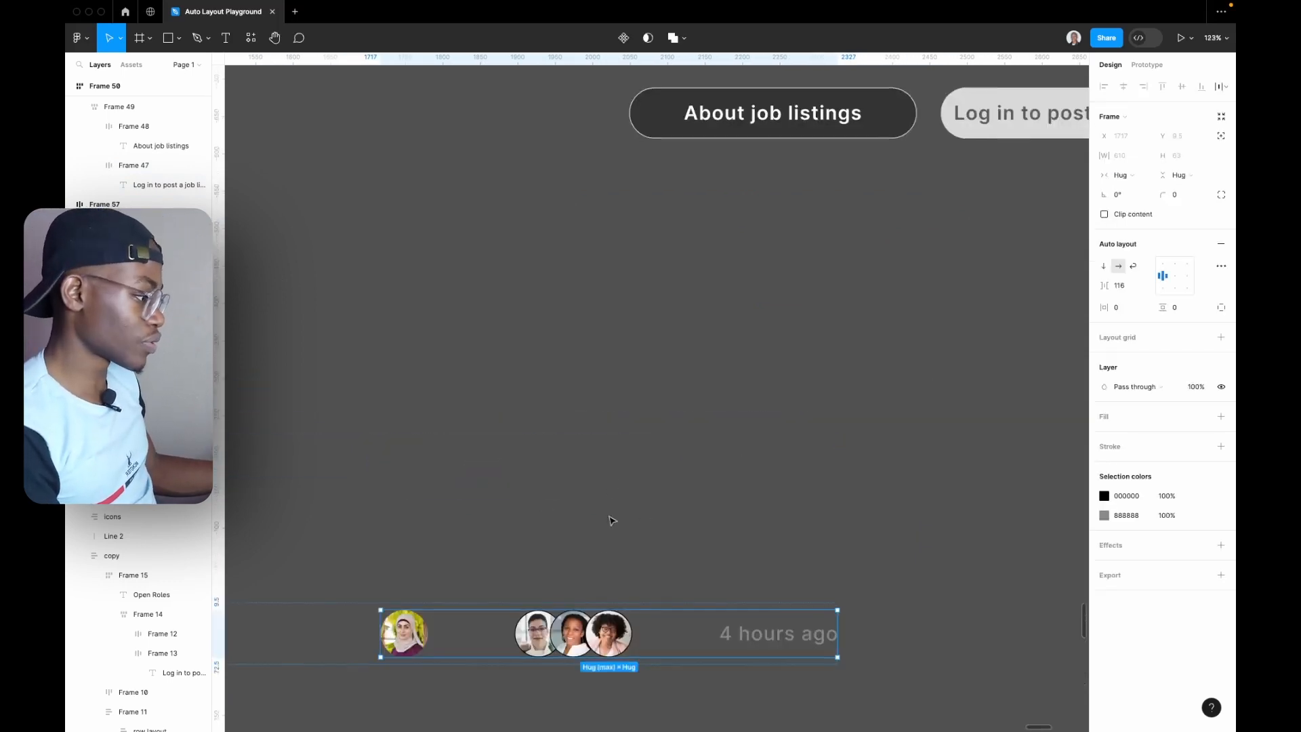
scroll(542, 502, down, 3)
scroll(465, 488, up, 5)
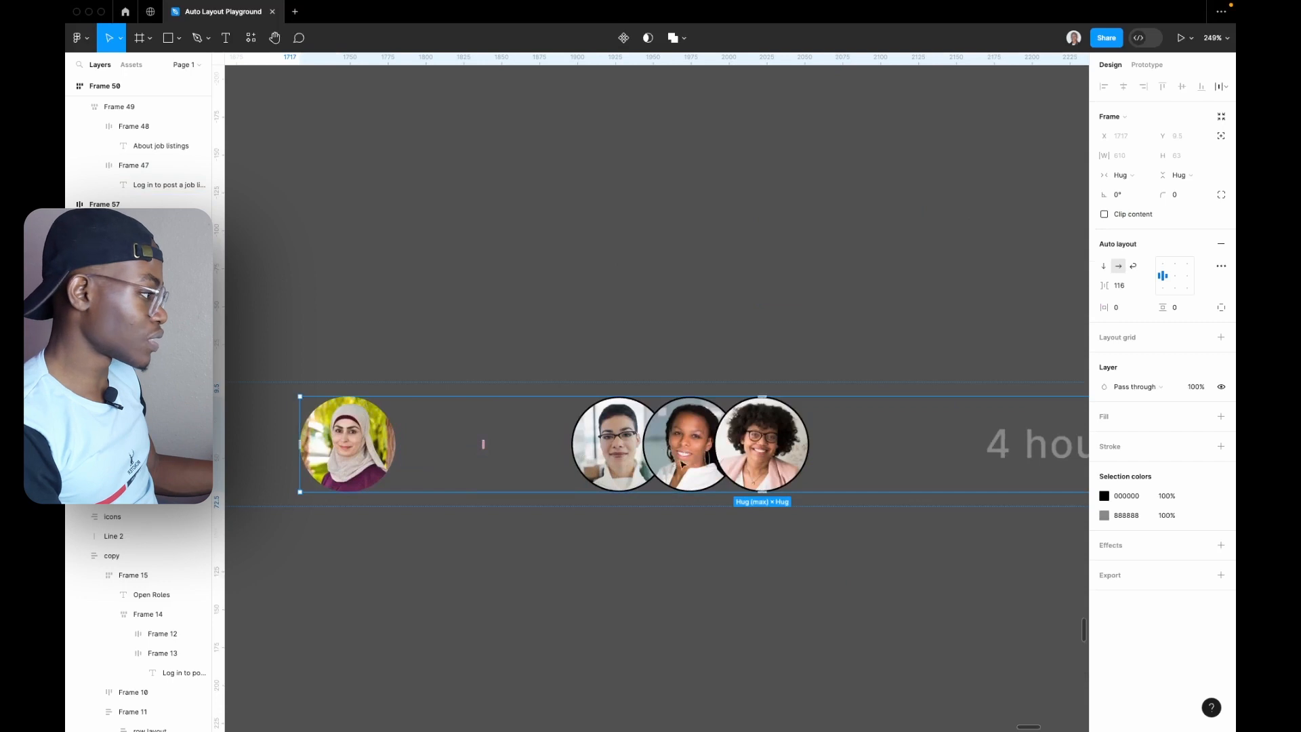
click(681, 465)
scroll(813, 434, right, 3)
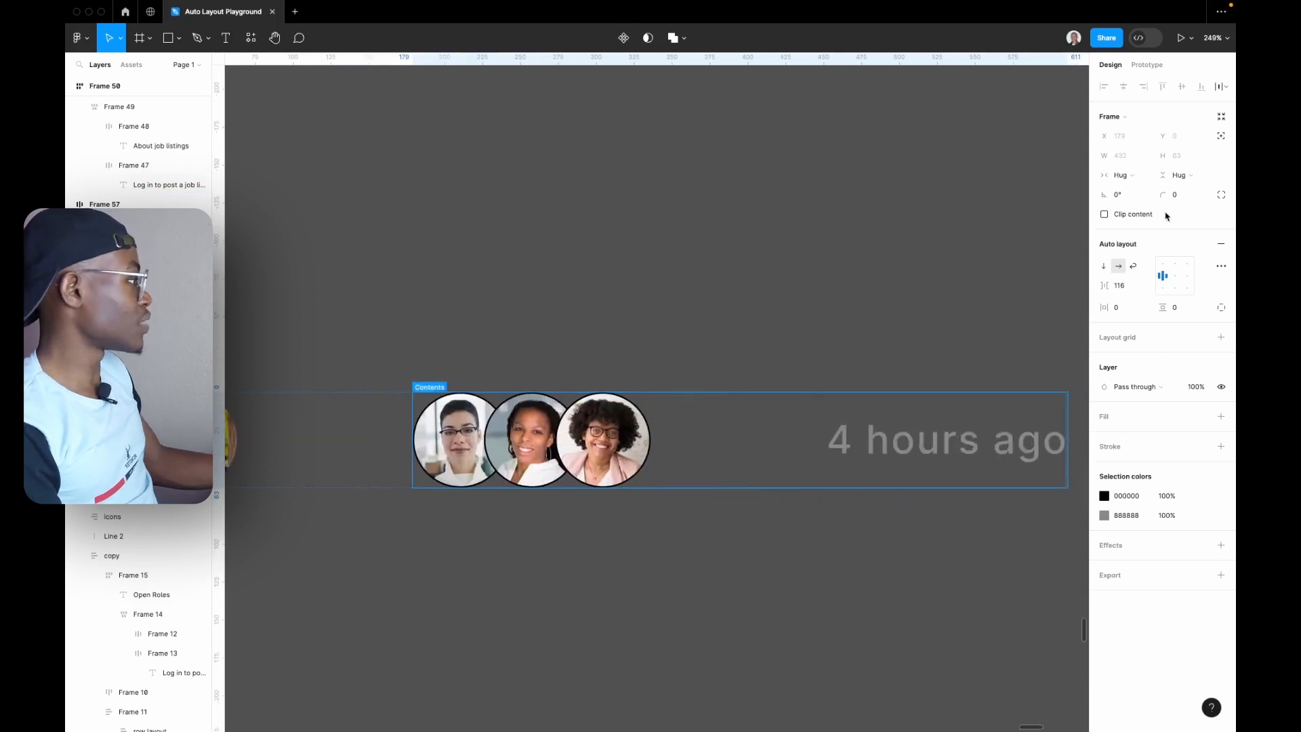
click(1146, 156)
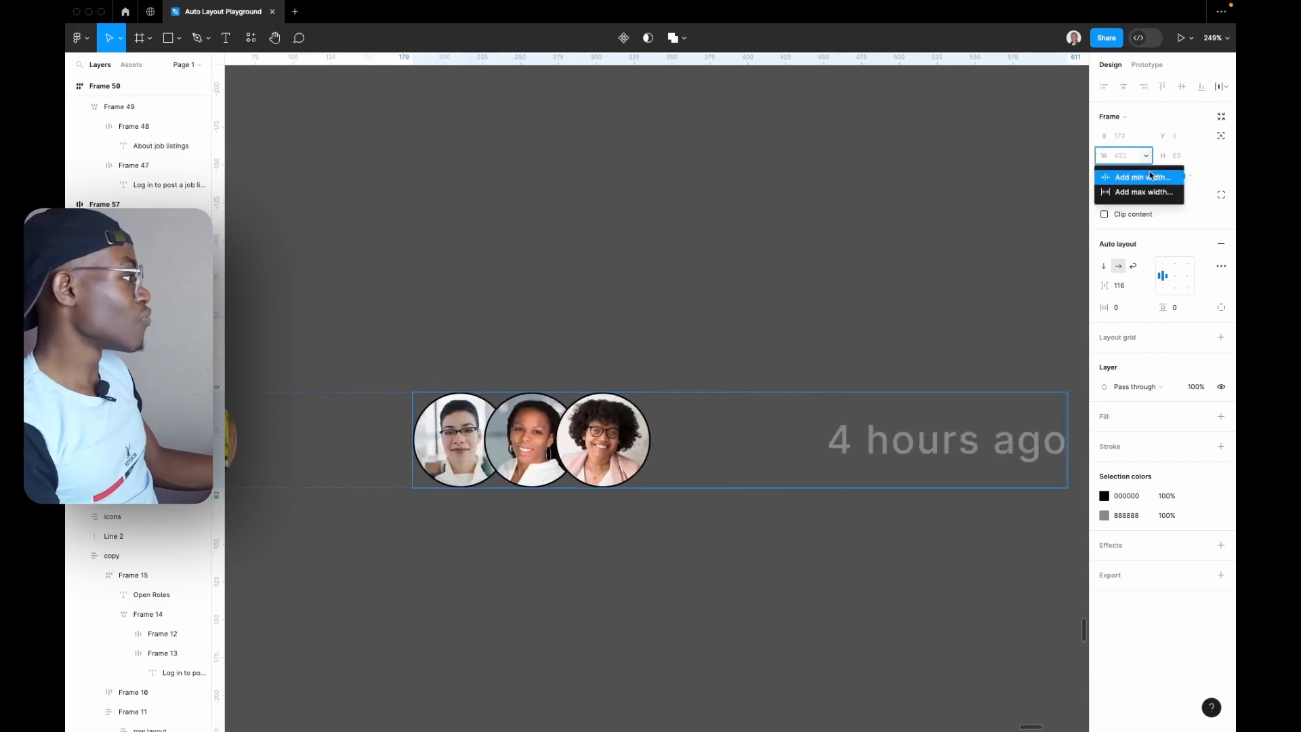
click(1150, 176)
text(200)
key(Return)
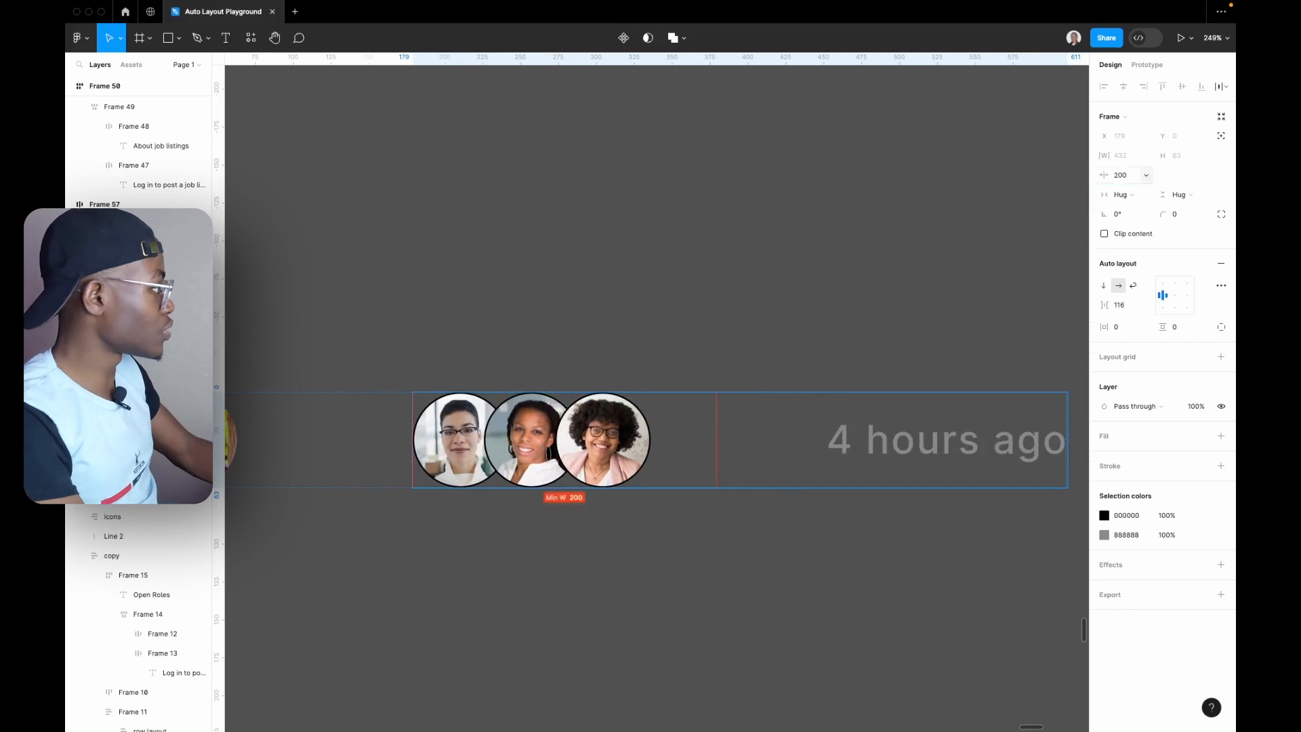
- Try a max width of 400 on the nested group holding the three teammate avatars and the "4 hours ago" text
click(1146, 155)
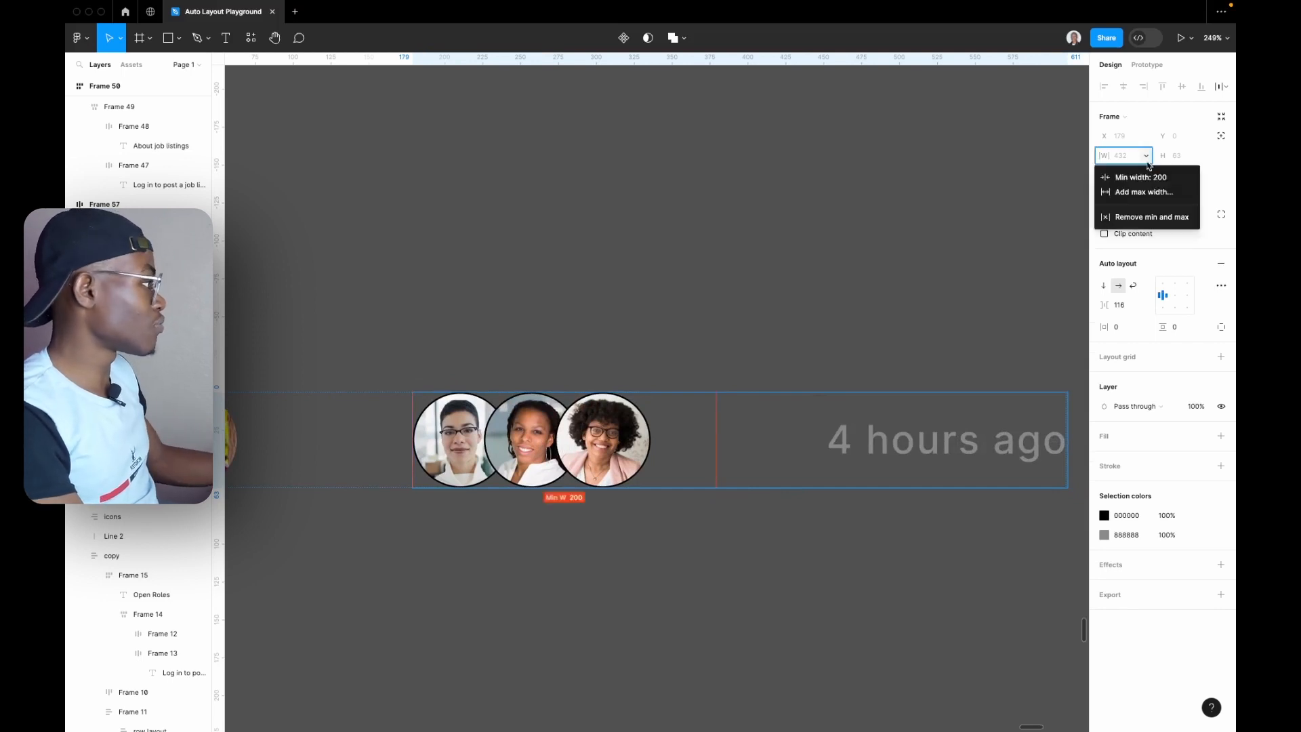
click(1147, 194)
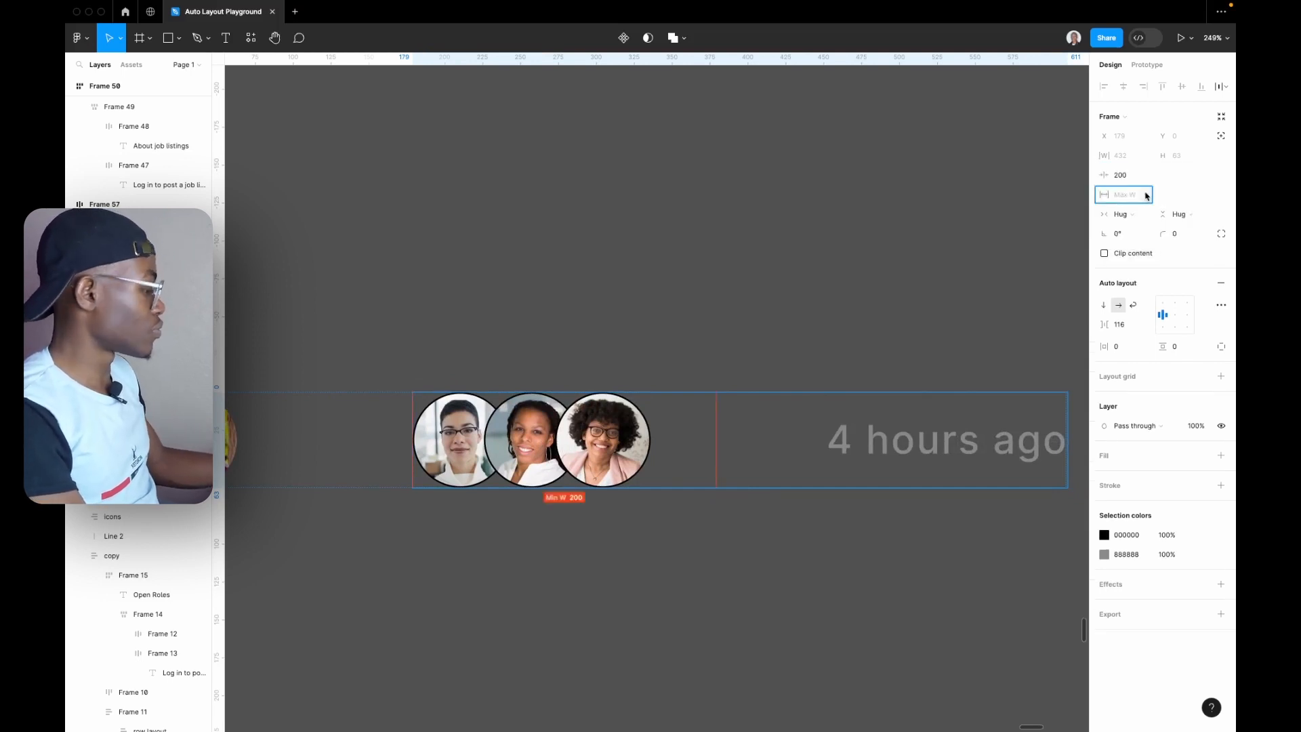
text(400)
key(Return)
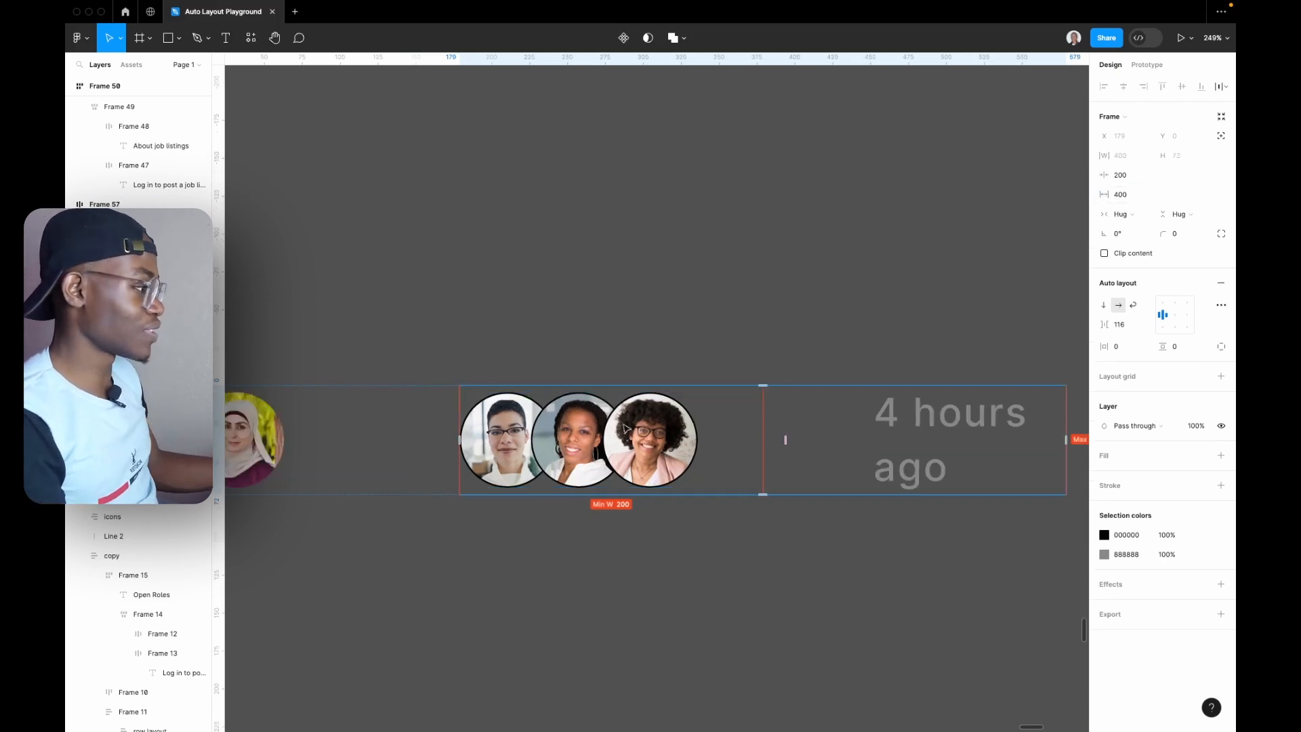
scroll(820, 442, down, 2)
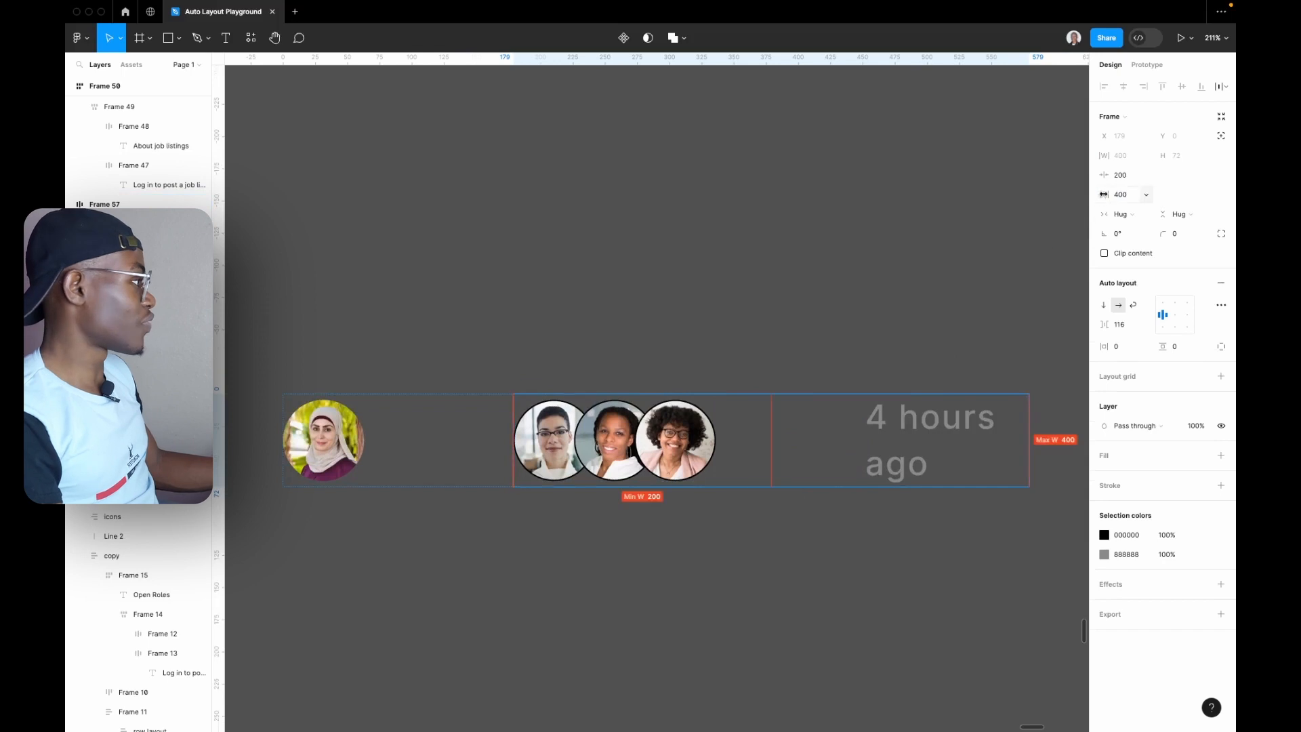
drag(1120, 201, 1157, 234)
- Check the width sizing options of the "4 hours ago" text and the frame of three overlapping avatars
click(885, 432)
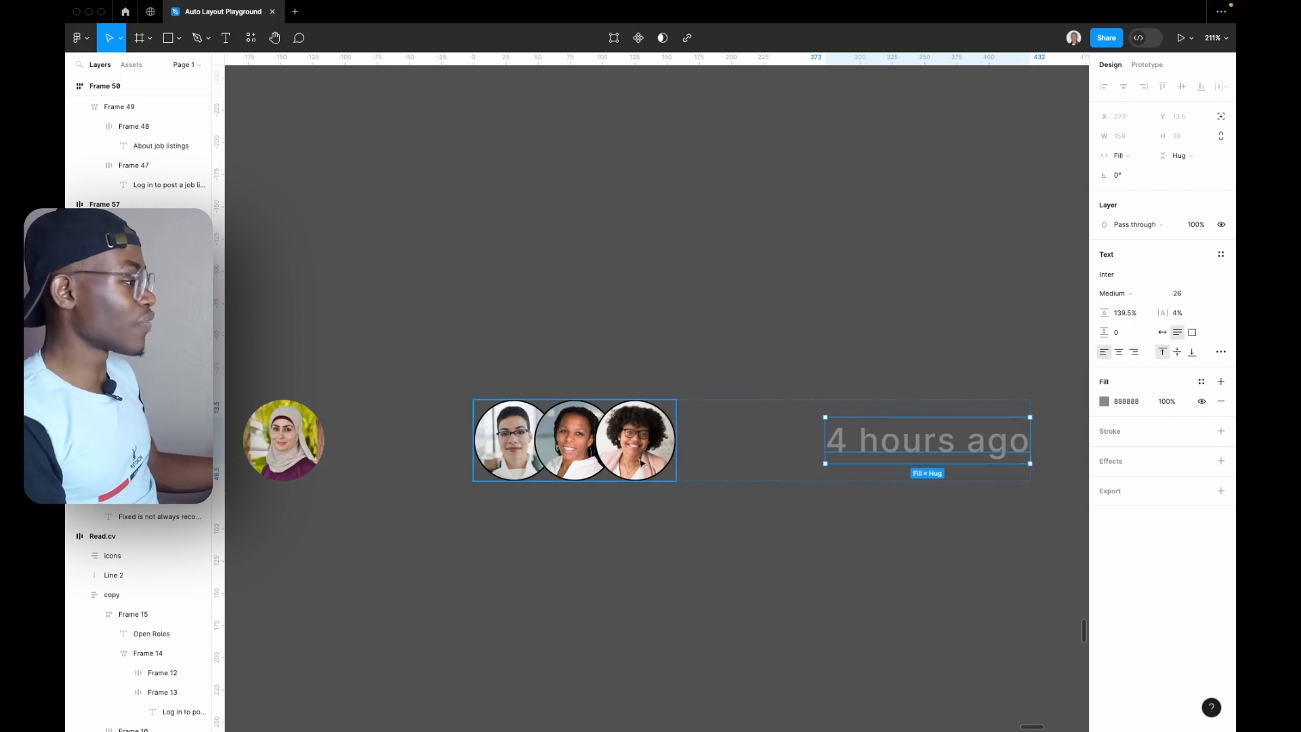
key(shift+Tab)
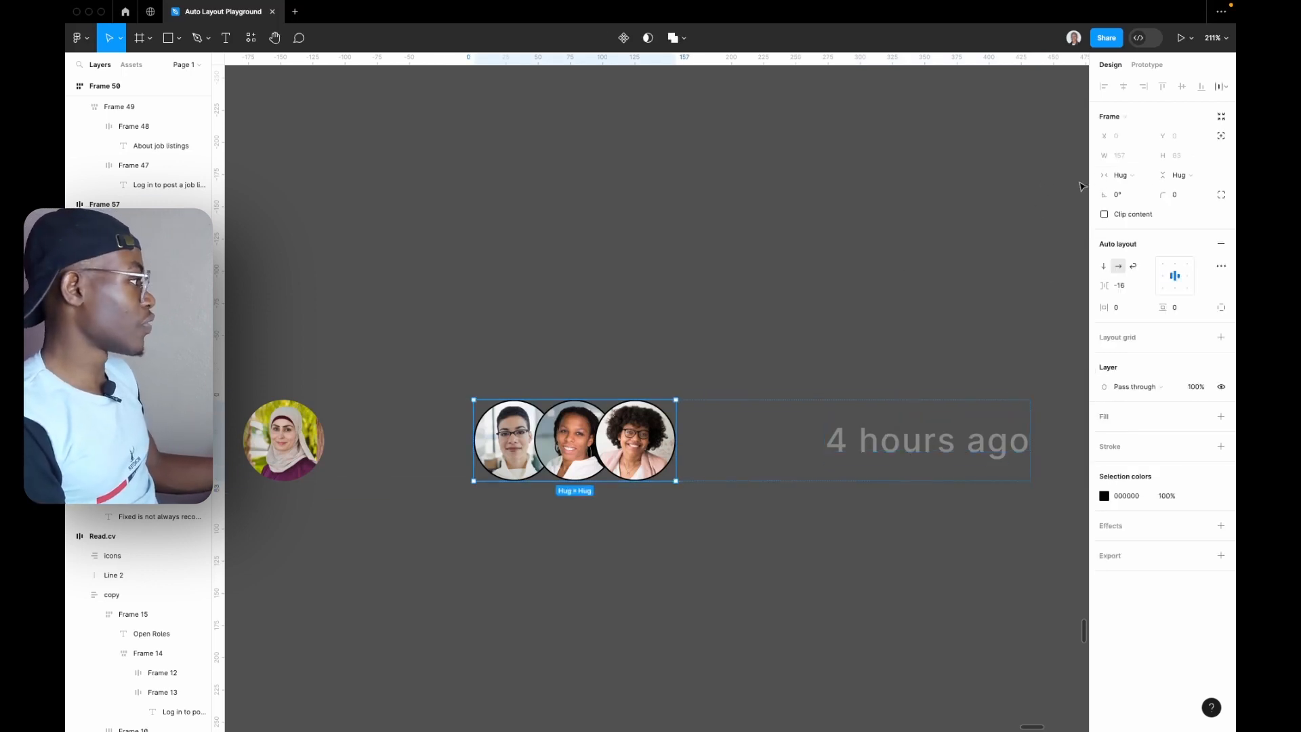
click(1118, 174)
click(1119, 194)
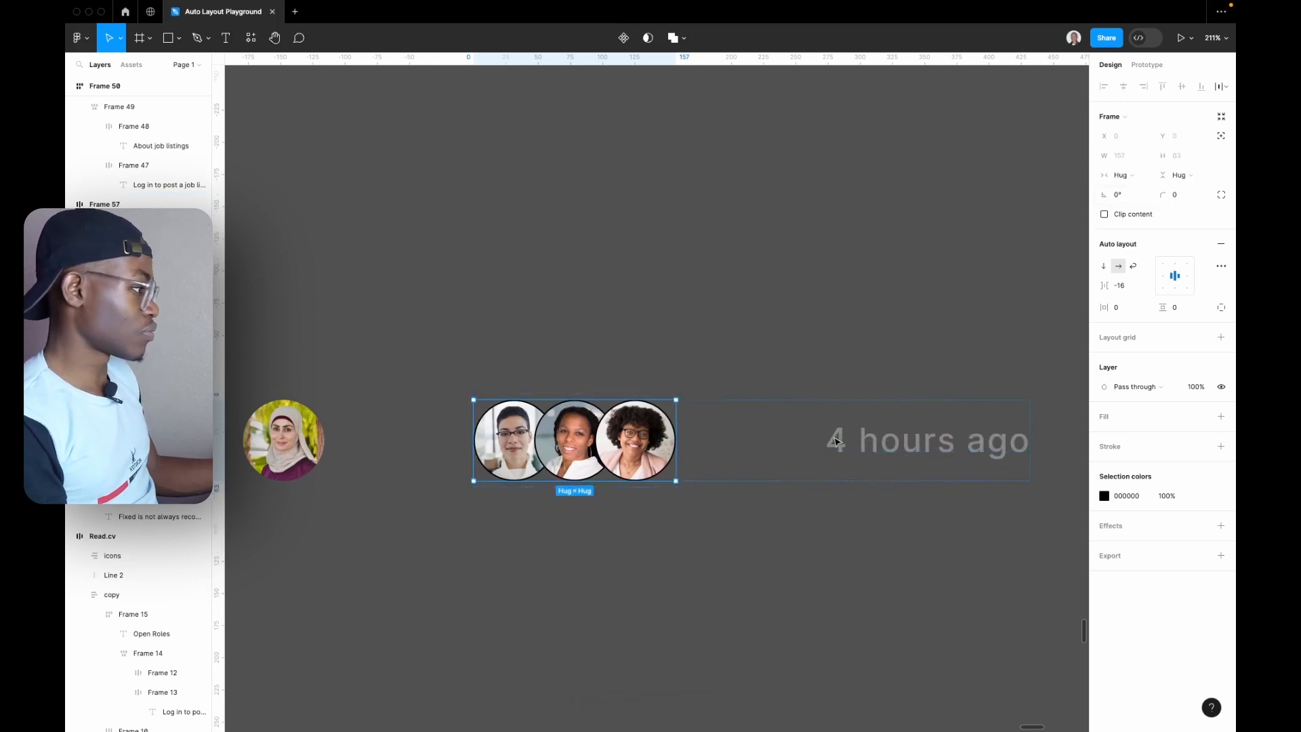
- Try automatic horizontal spacing on the nested group with the three avatars and the timestamp, and undo it
click(746, 437)
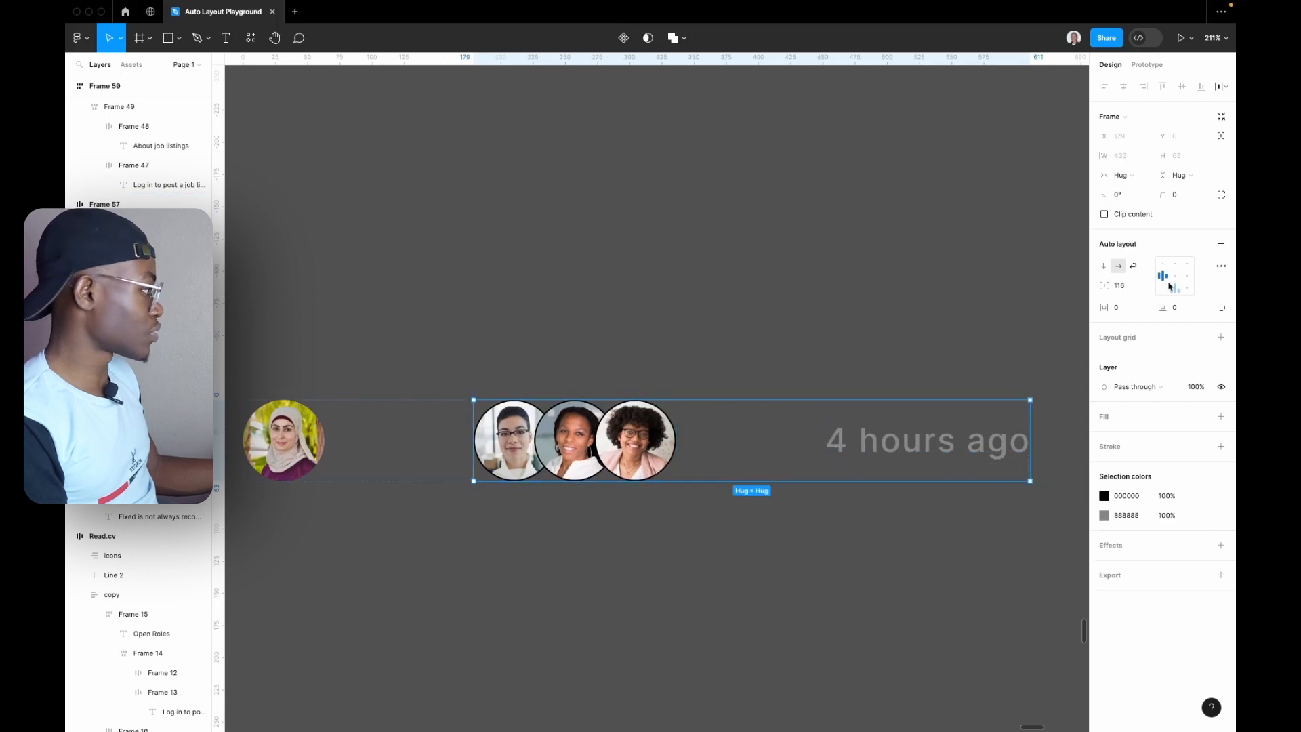
click(1145, 286)
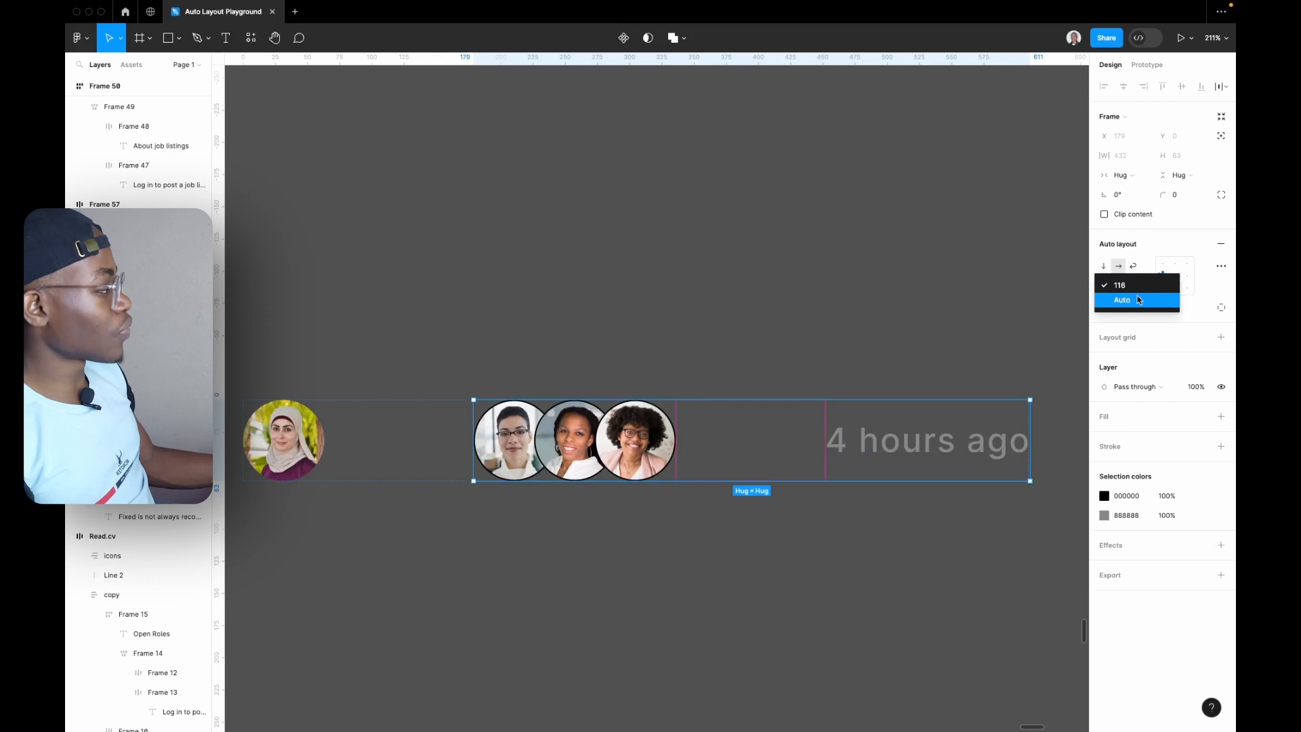
click(1139, 300)
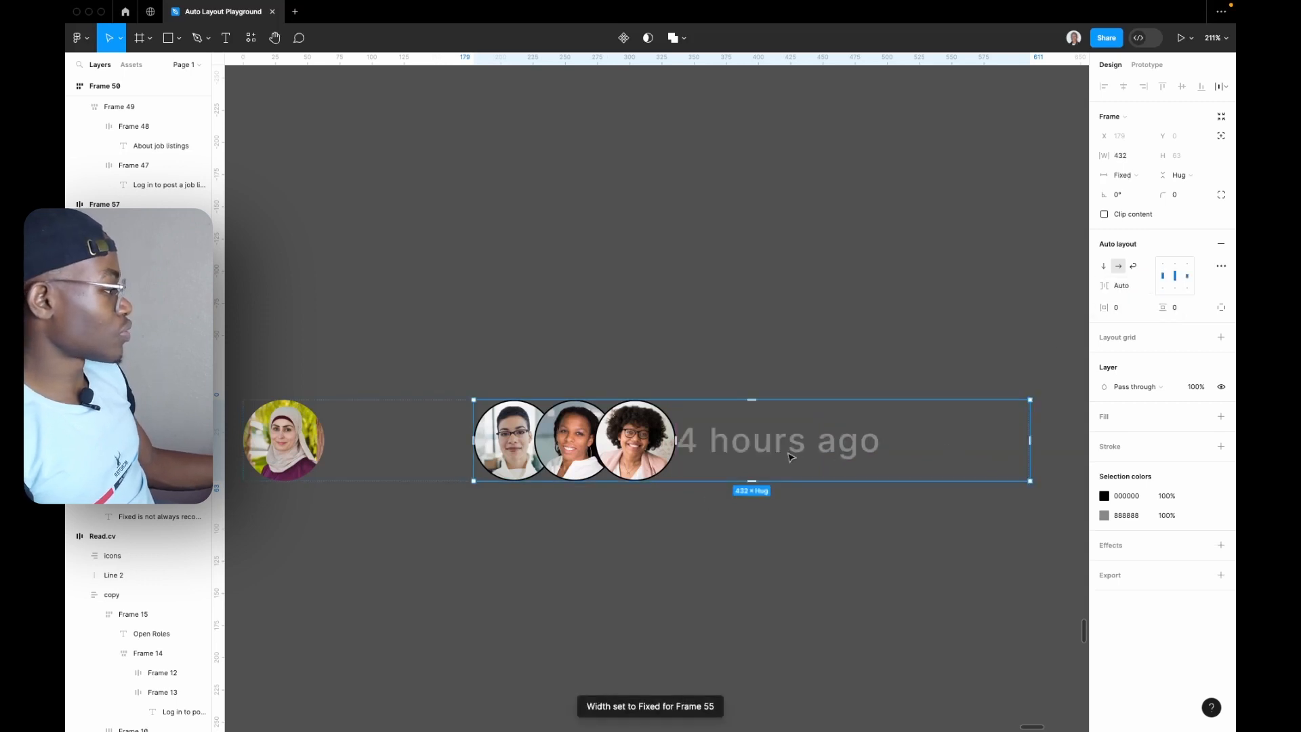
key(super+z)
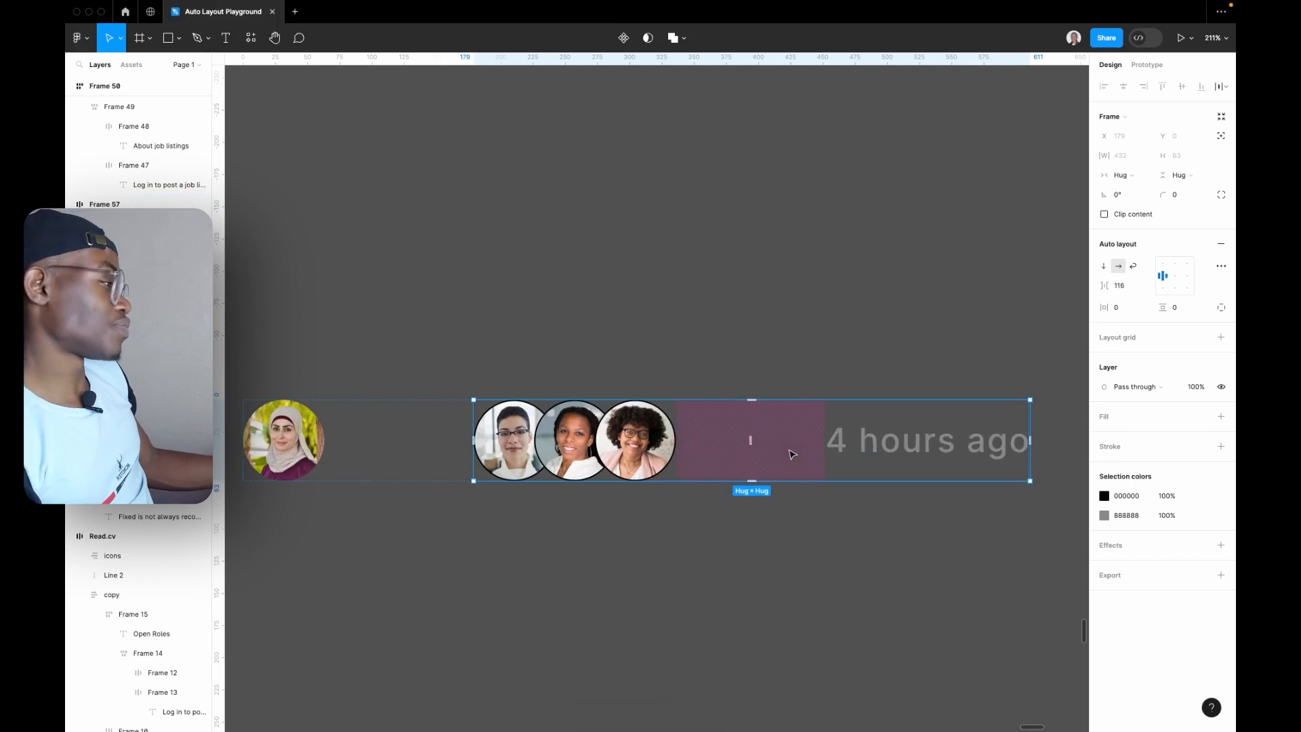
- Set the "4 hours ago" text to auto width and its parent group's horizontal spacing to Auto
click(900, 432)
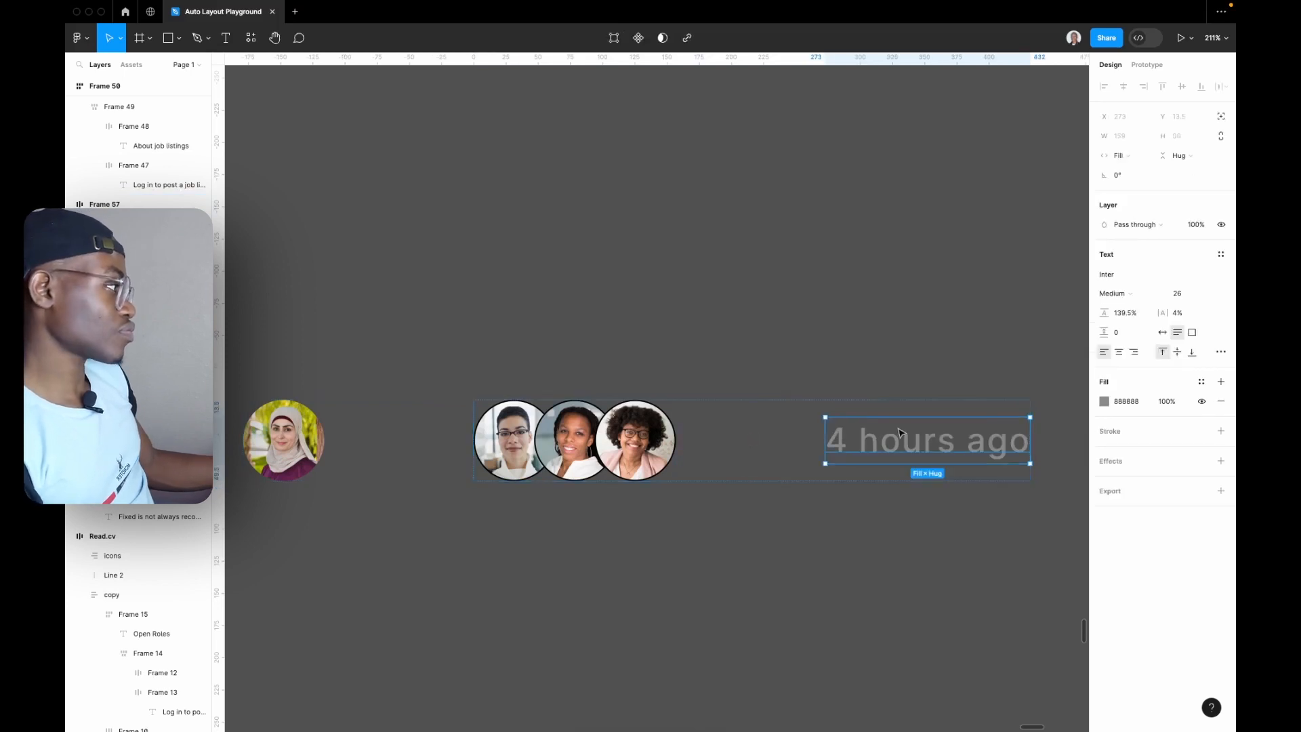
click(1163, 332)
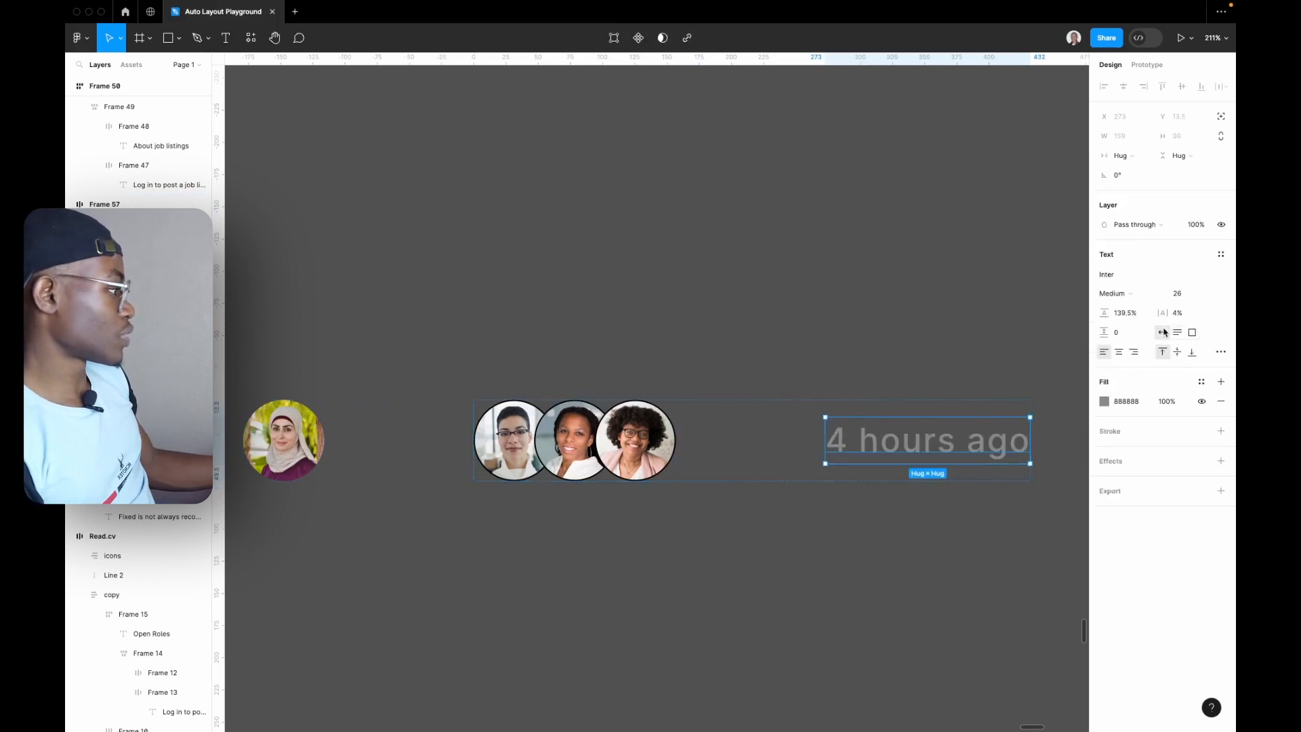
click(794, 462)
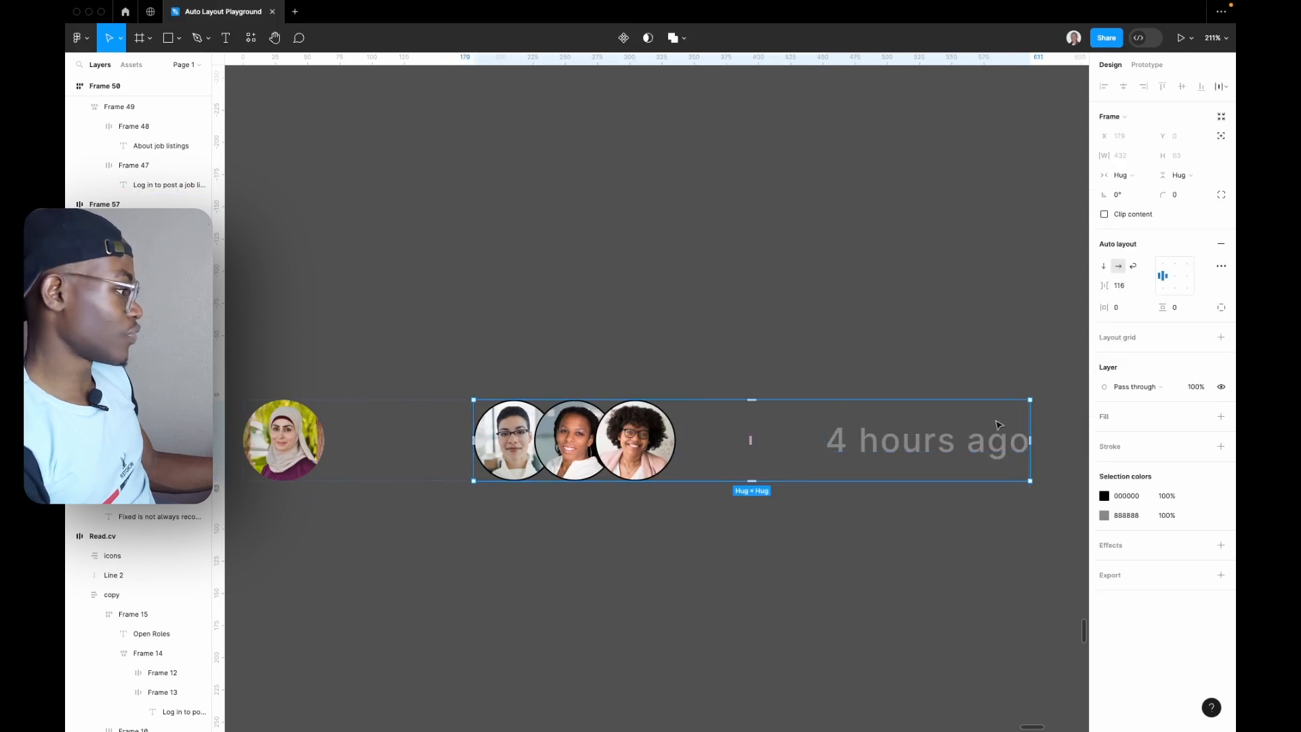
click(1145, 286)
click(1142, 299)
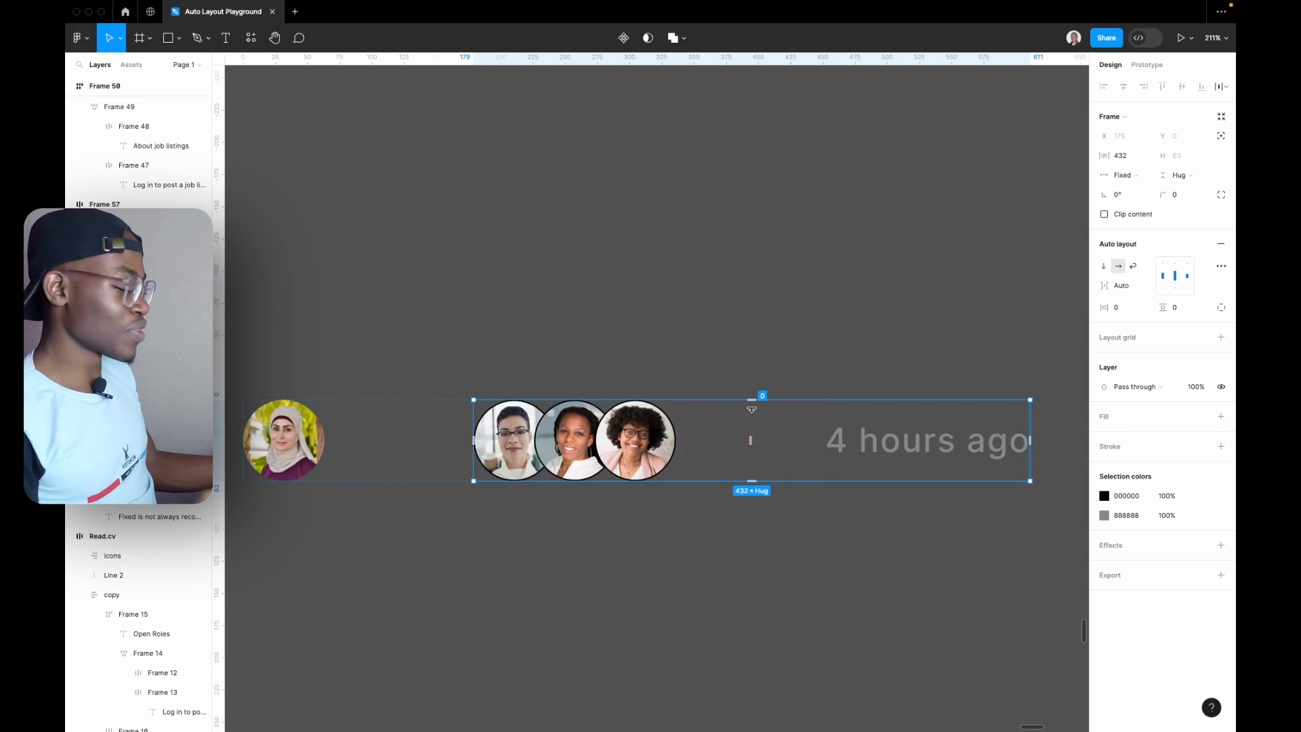
- Try narrowing the outer group that holds the single avatar and the nested avatars-and-timestamp group
scroll(751, 410, down, 5)
scroll(753, 414, down, 1)
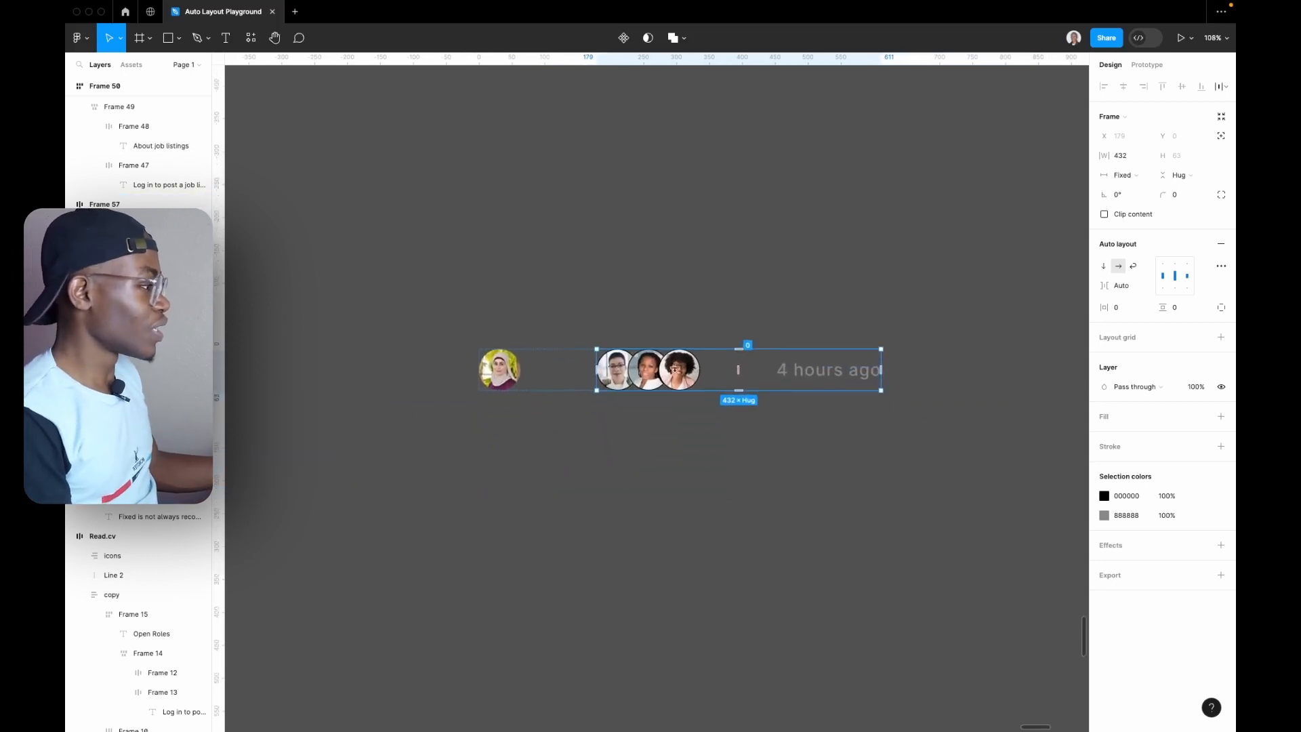
click(551, 384)
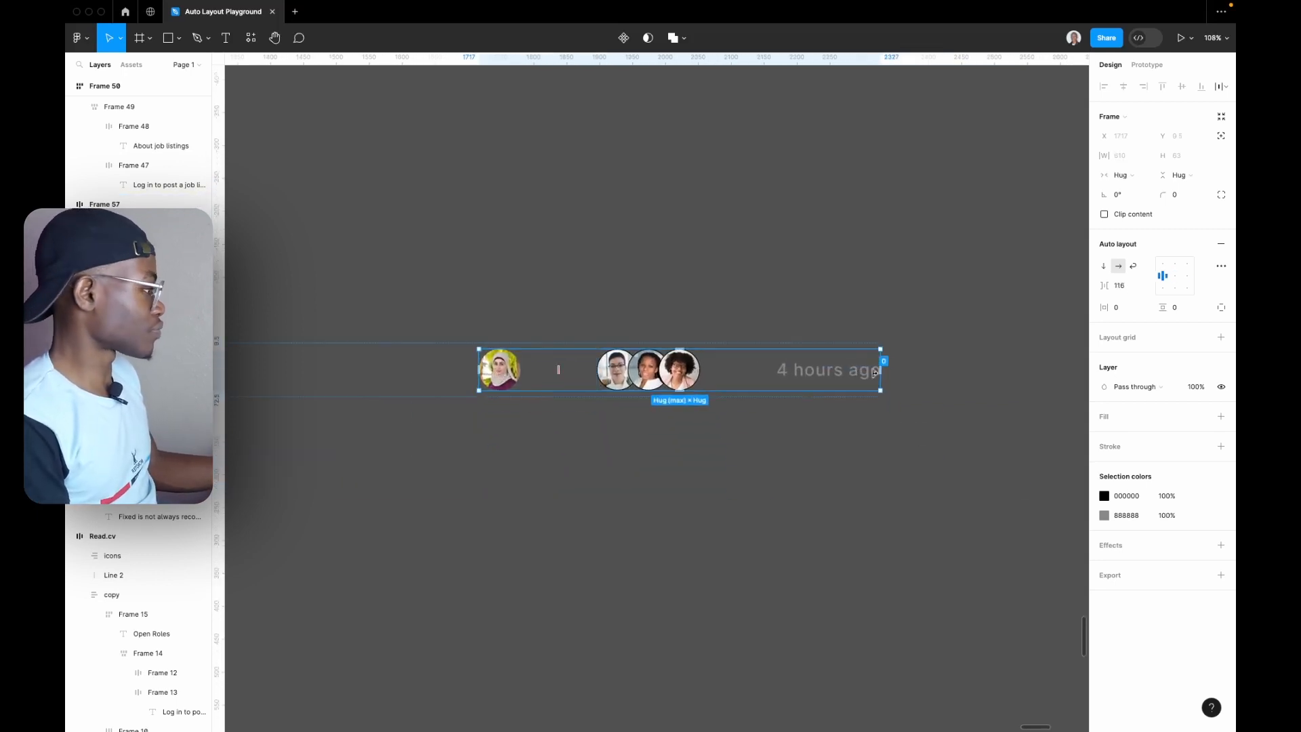
drag(877, 382, 540, 386)
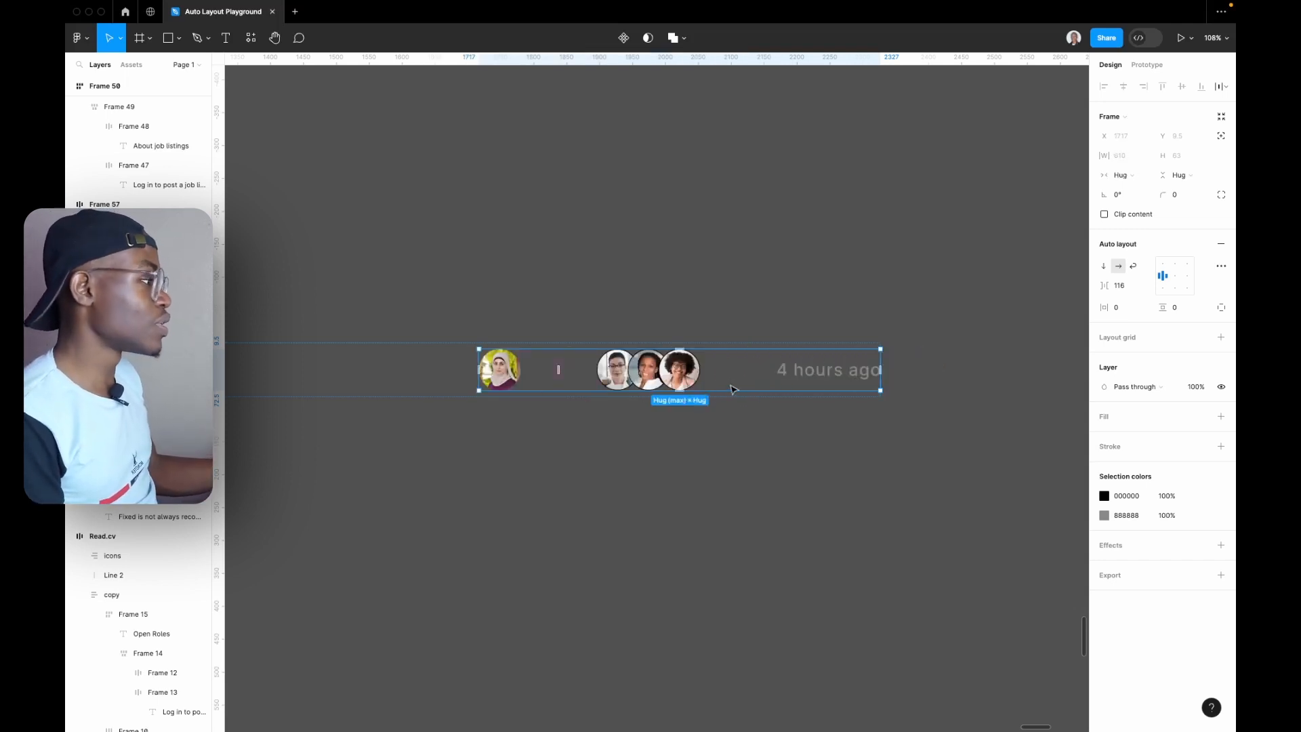
- Make the nested avatars-and-timestamp group fill its container and wrap its contents with a vertical gap of 24
double_click(669, 378)
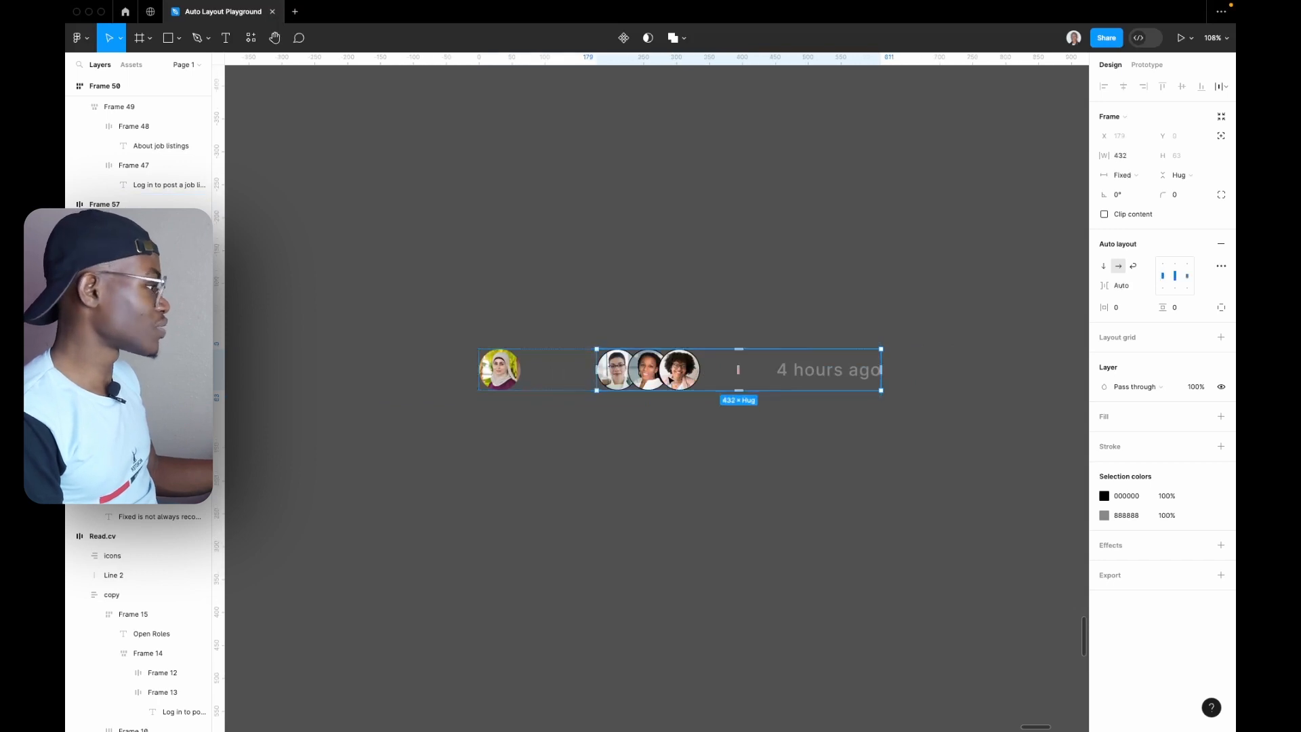
click(1124, 174)
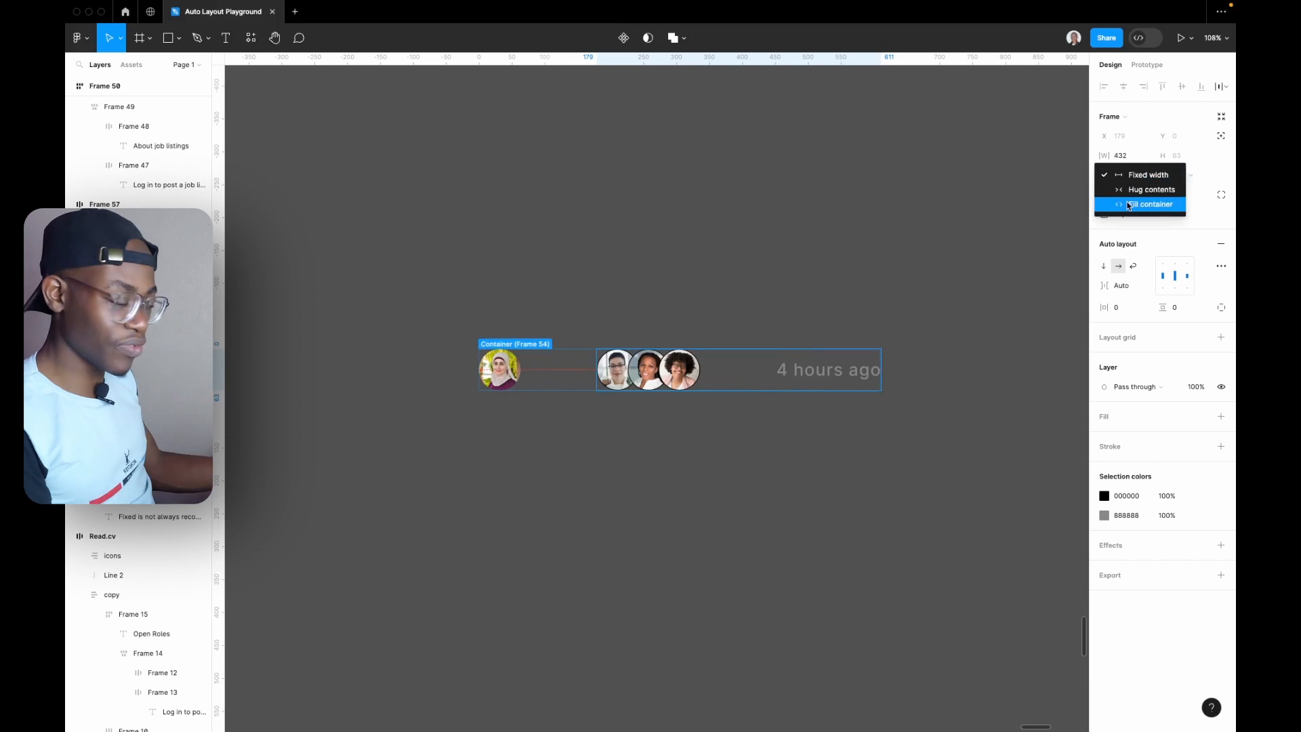
click(1128, 205)
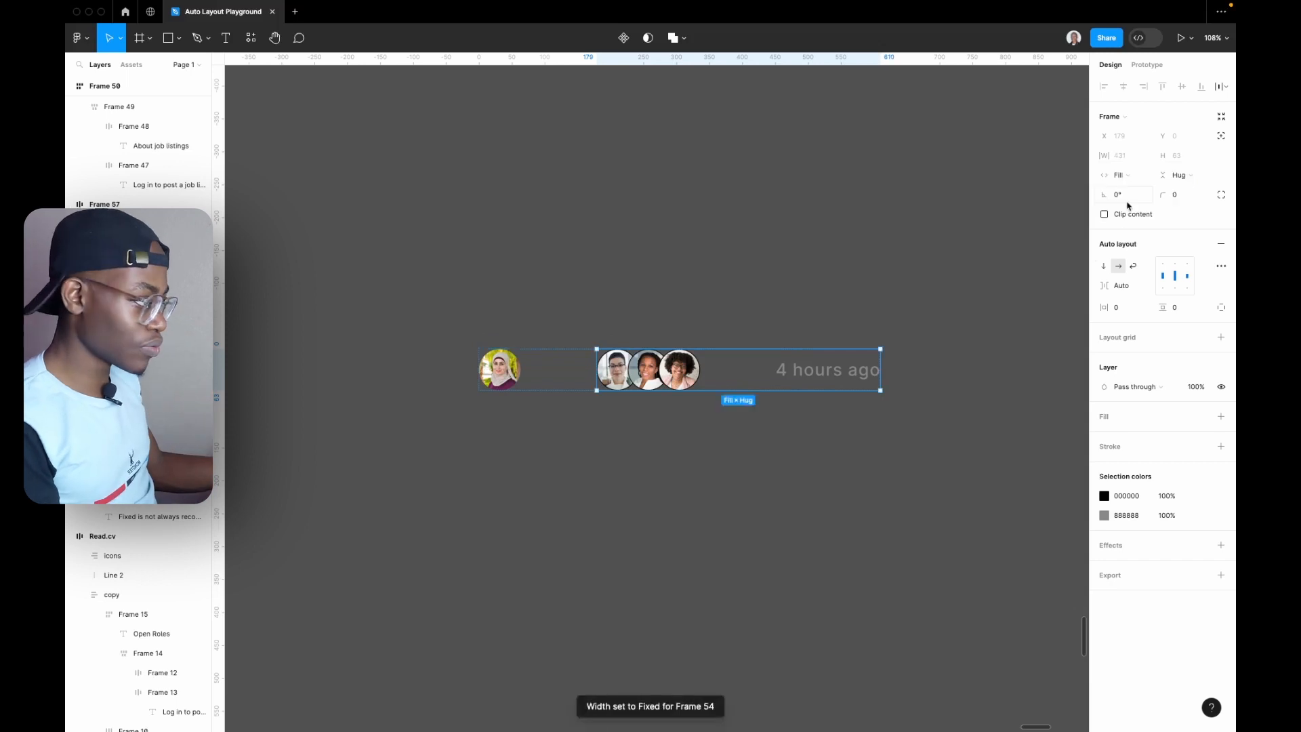
click(1134, 267)
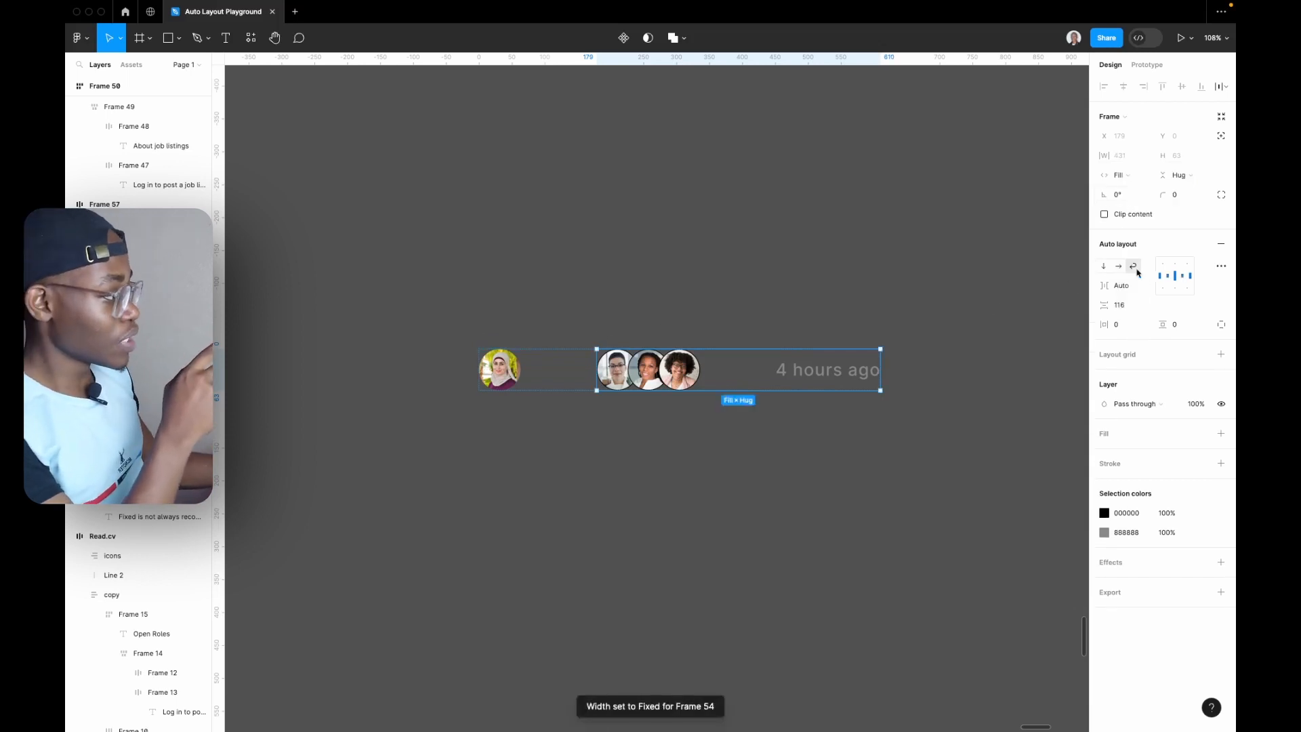
click(1128, 306)
text(24)
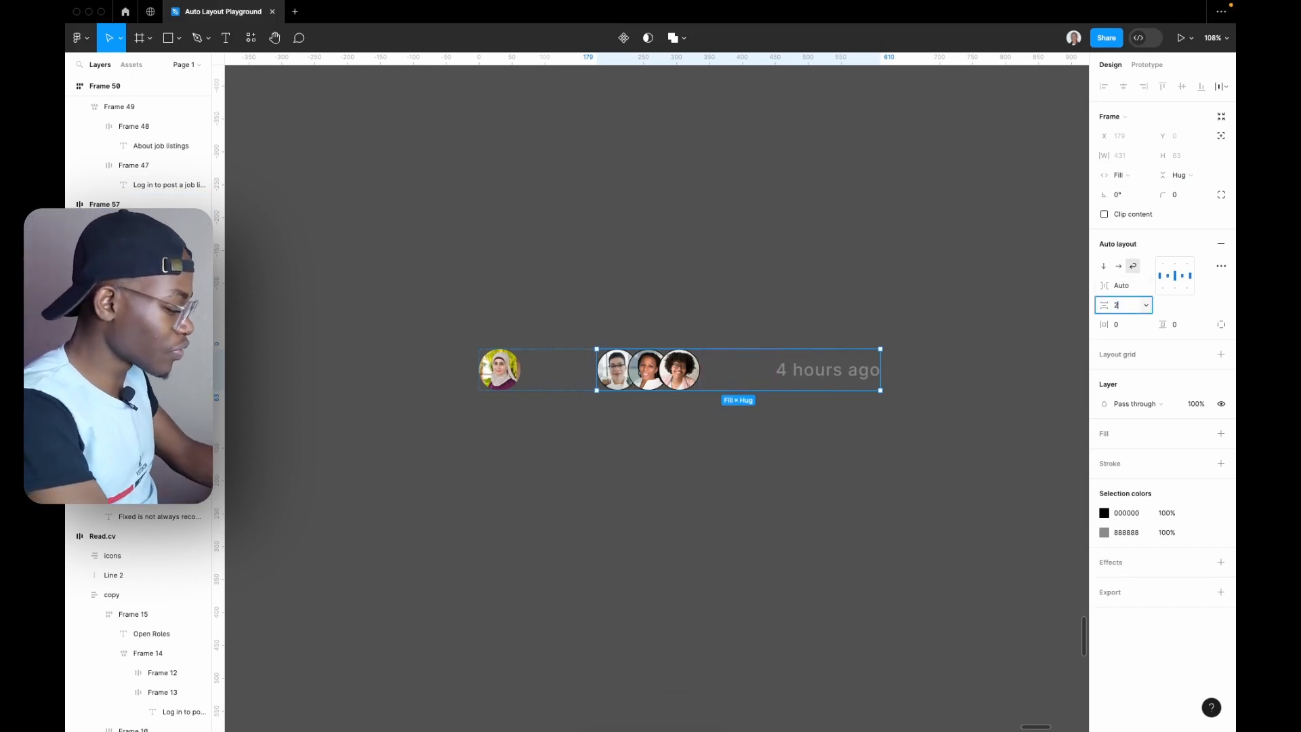
key(Return)
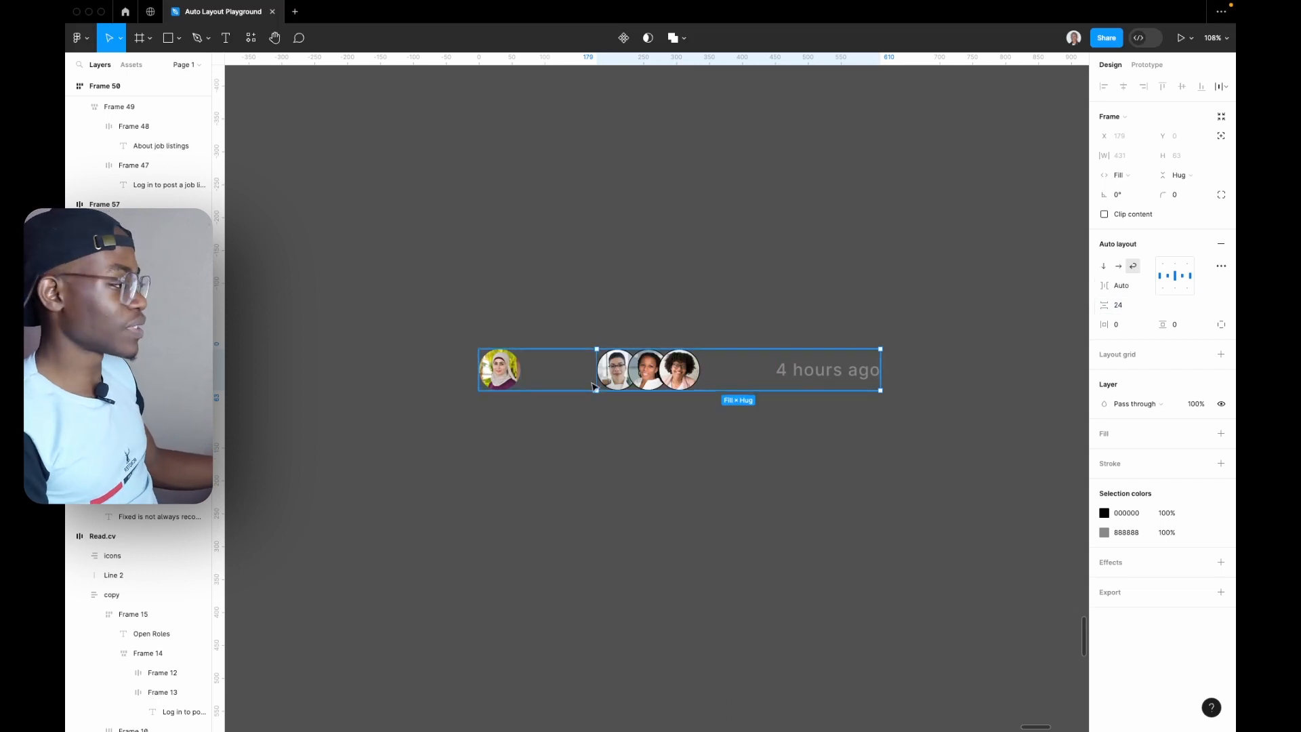
- Test the wrapping by narrowing the nested group to 200, and undo the resize
drag(880, 369, 729, 377)
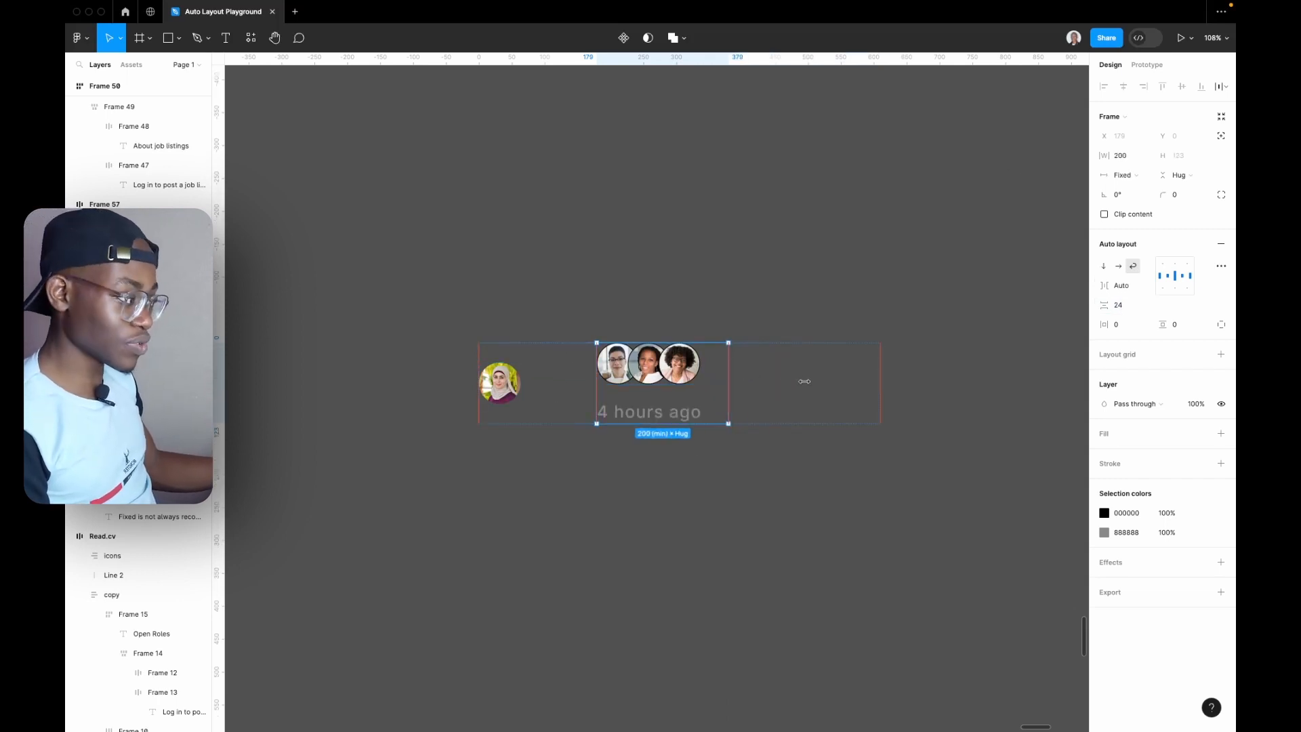
key(super+z)
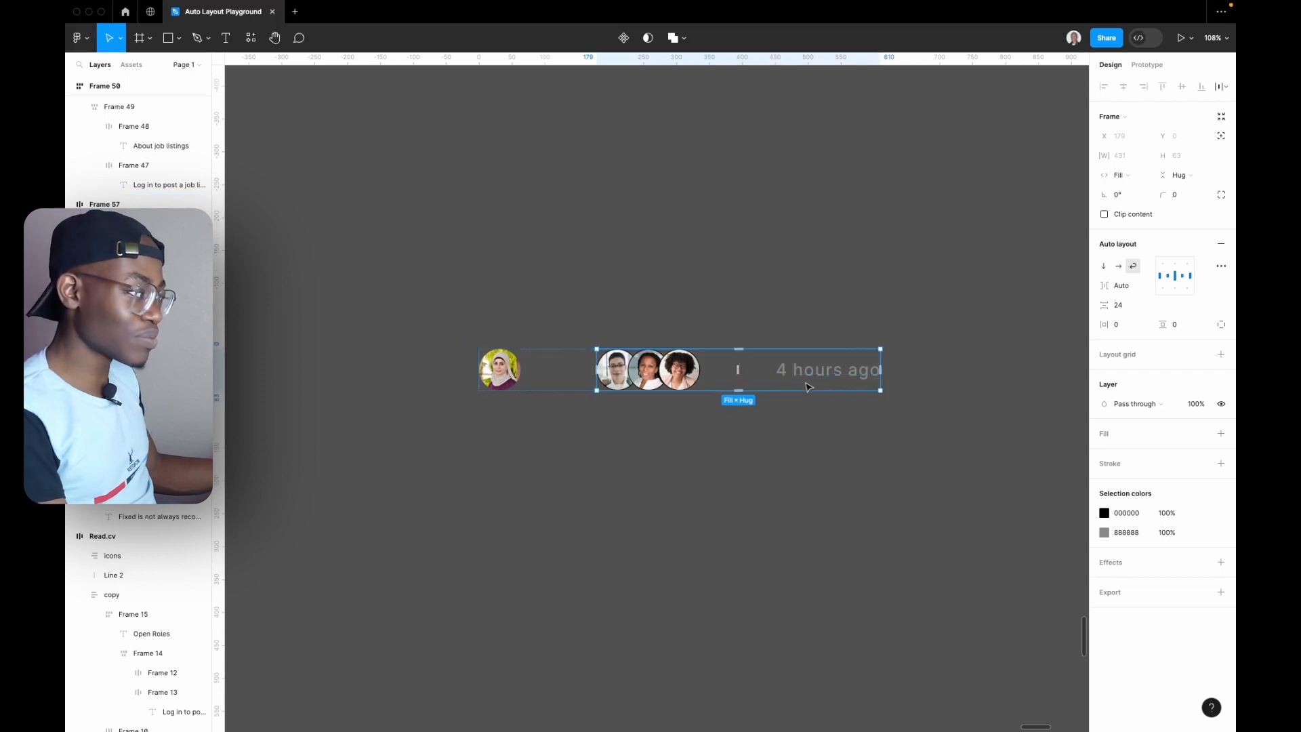
- Set the outer avatars-and-timestamp group to wrap with Auto horizontal spacing and a vertical gap of 24
click(576, 389)
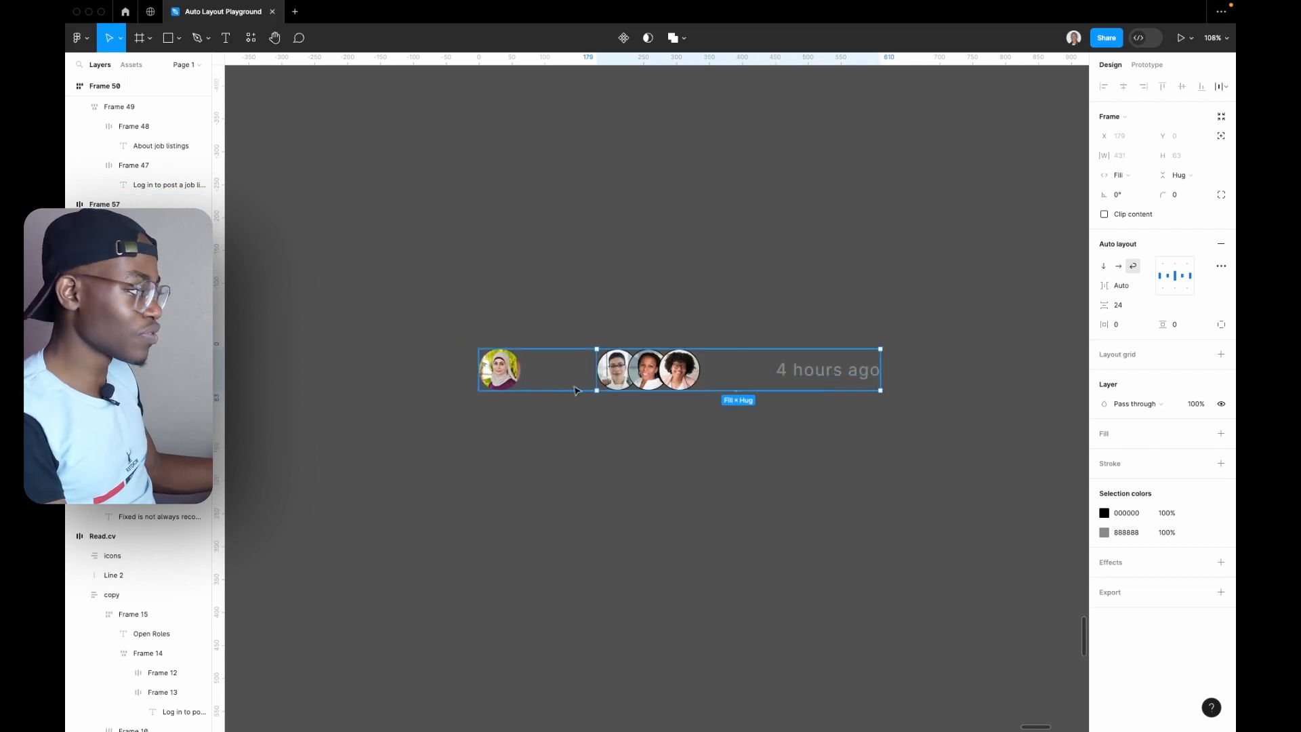
click(1133, 266)
click(1145, 288)
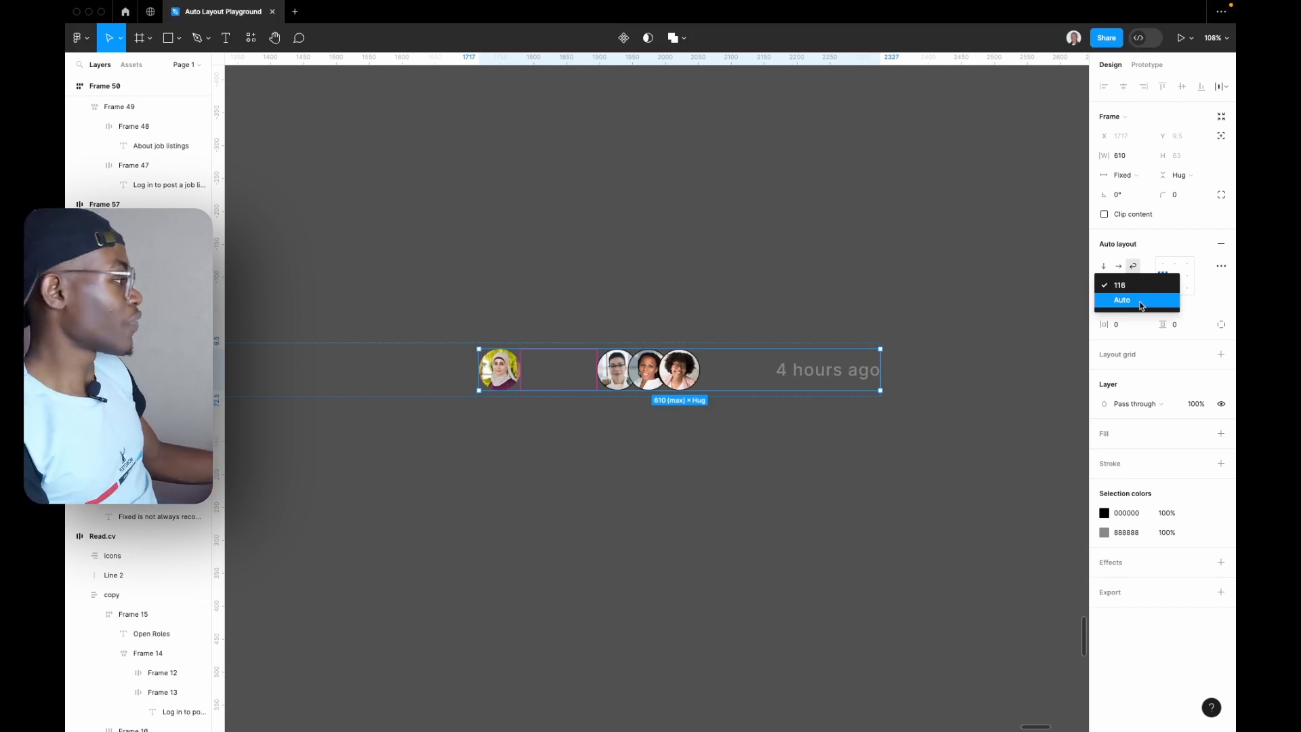
click(1142, 305)
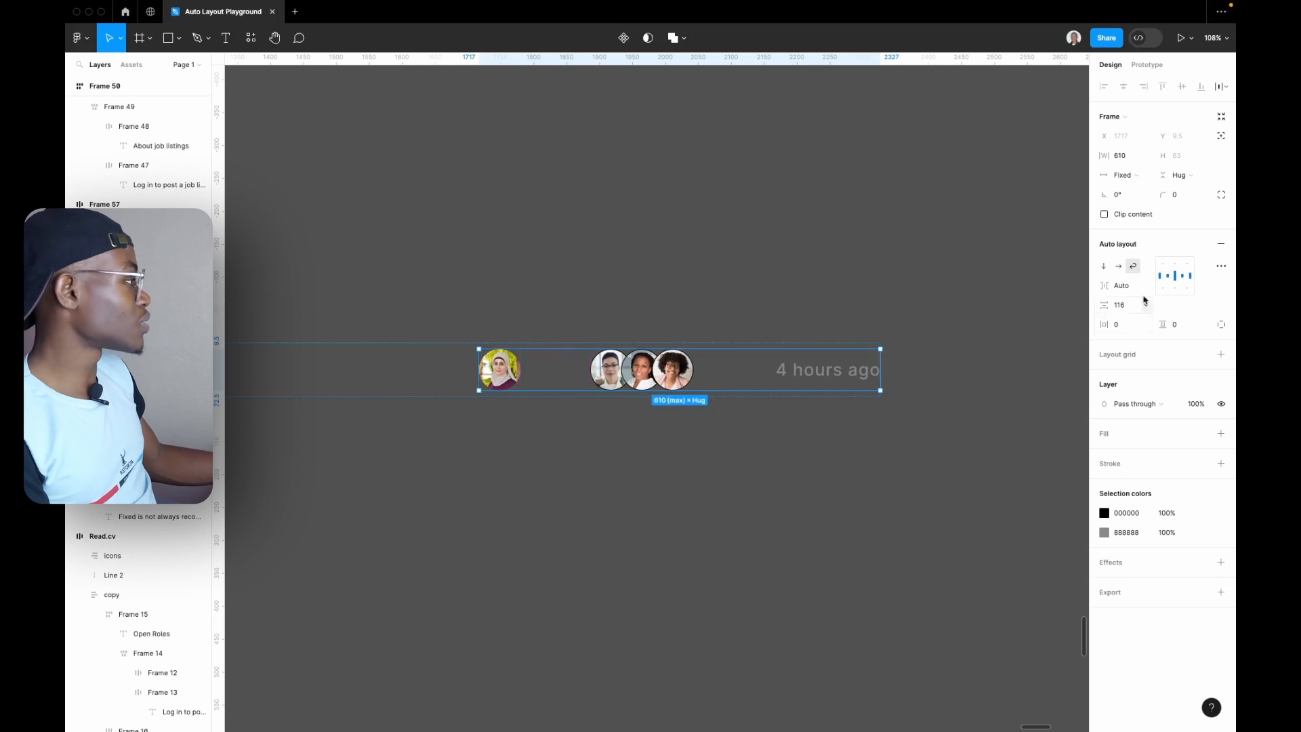
click(1130, 307)
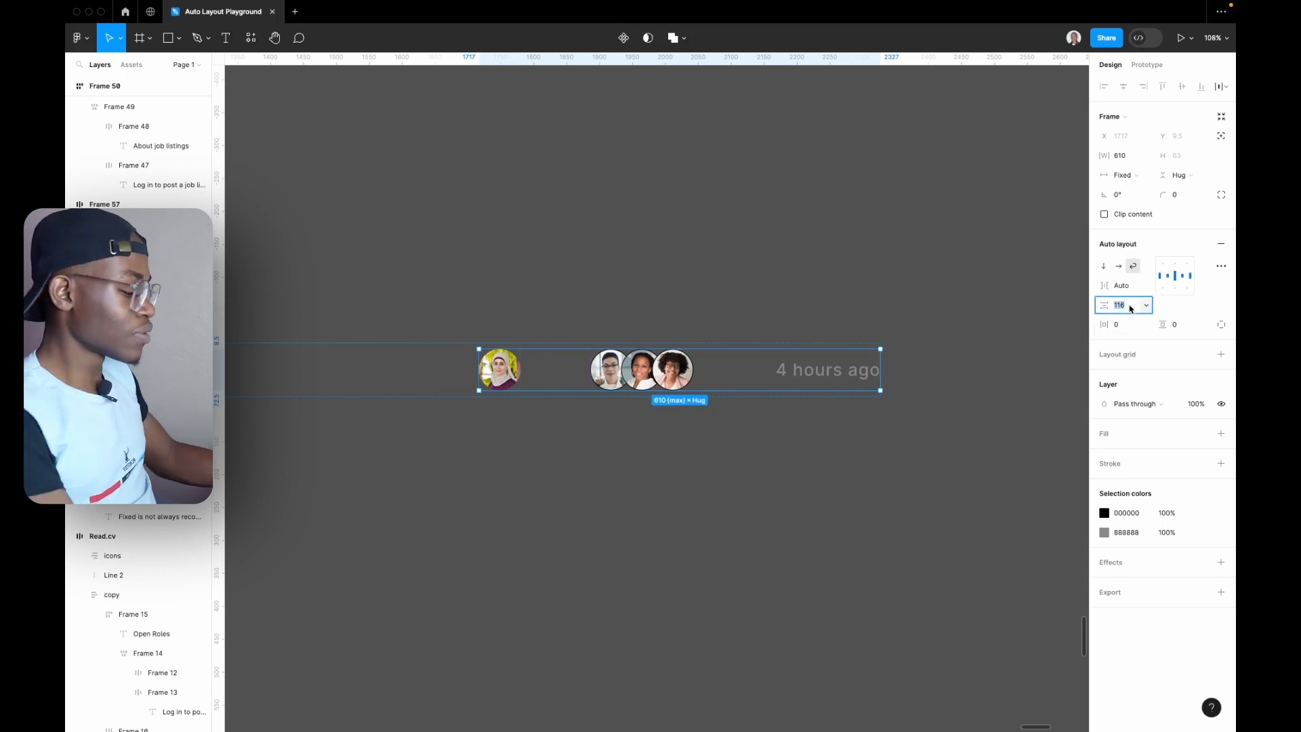
text(24)
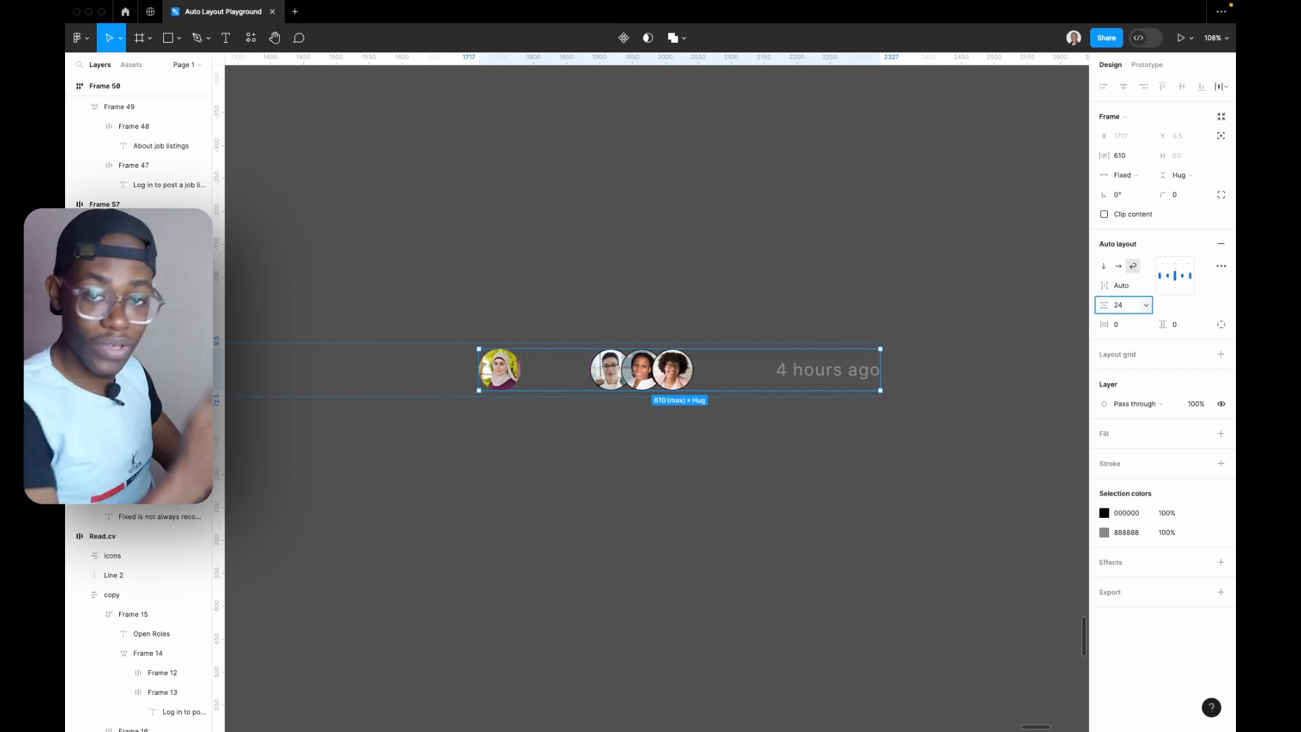
key(Return)
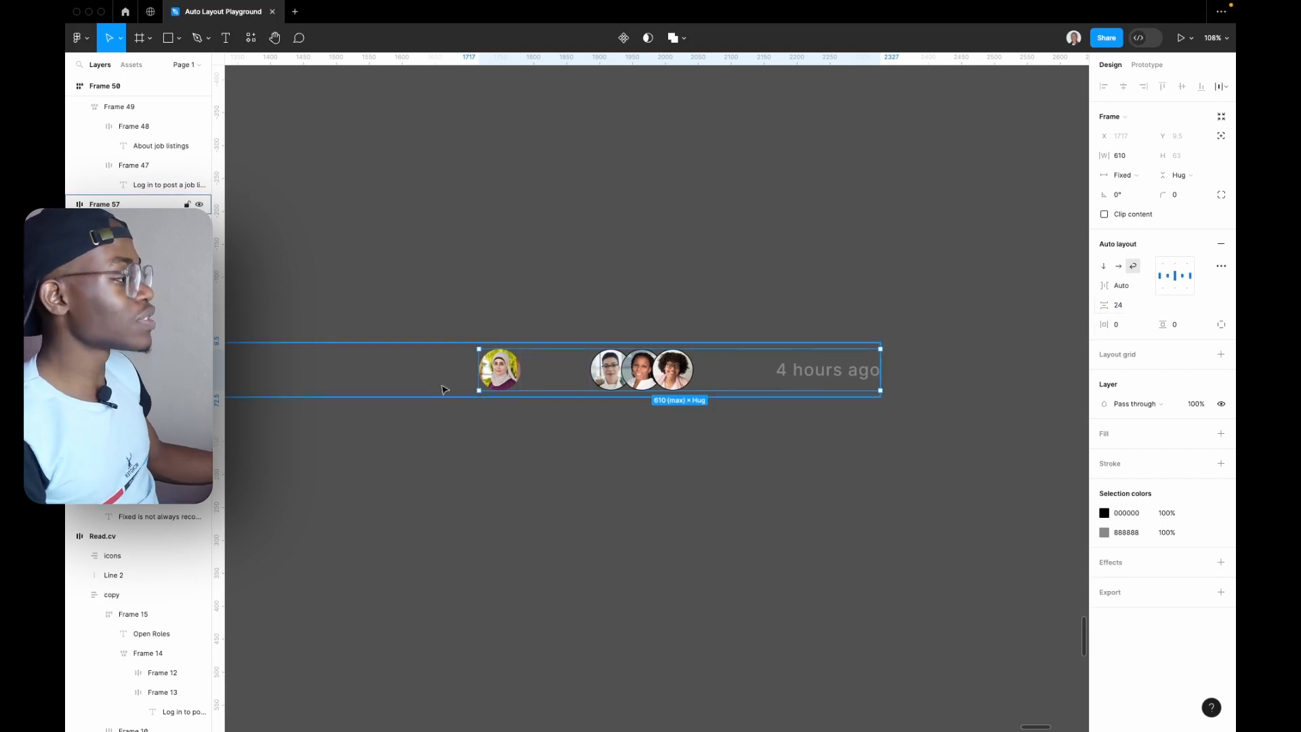
- Test resizing the outer group, and compare the sizing settings of the nested and outer groups
drag(476, 379, 461, 416)
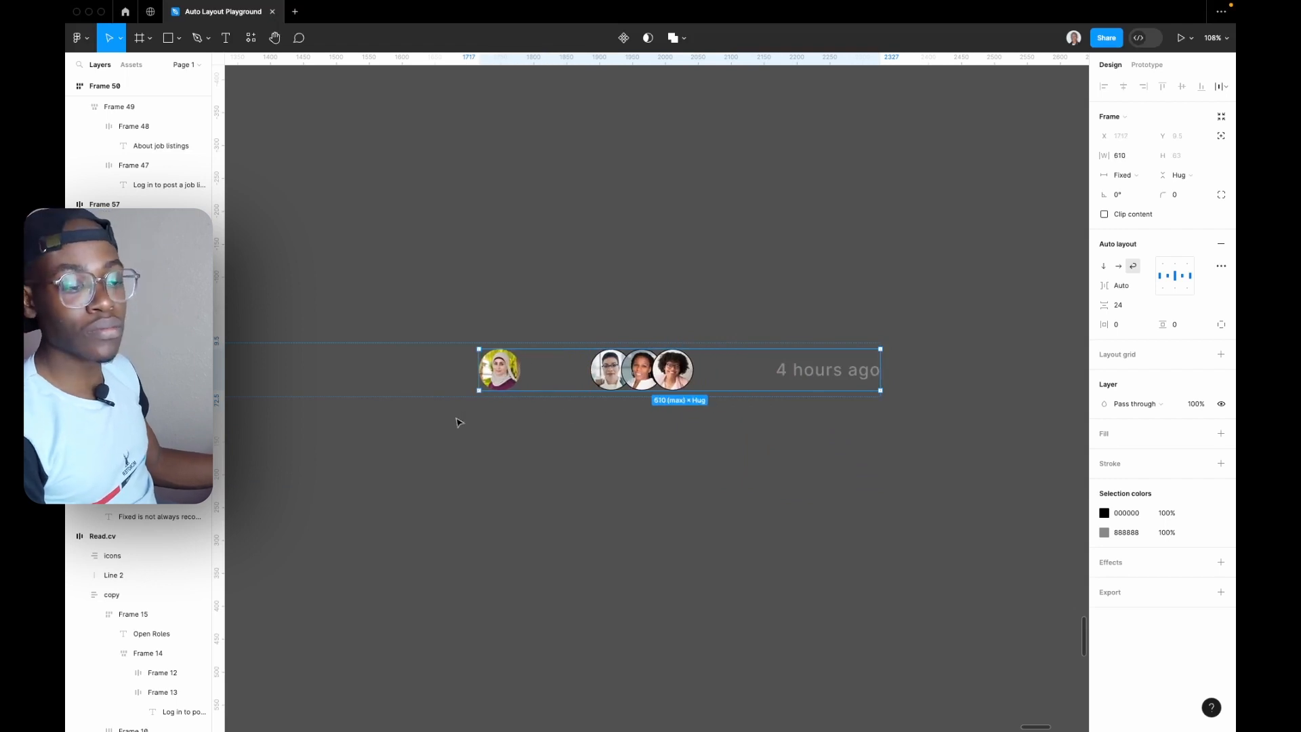
click(702, 378)
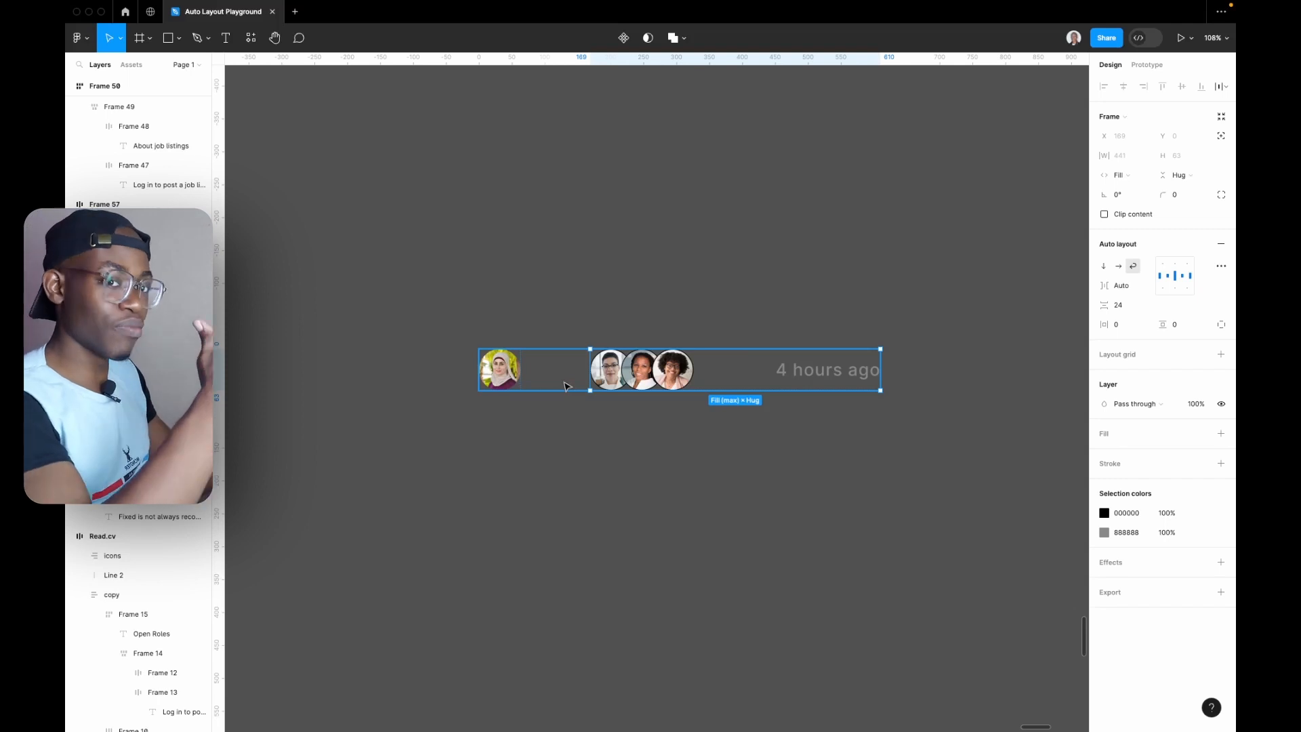
click(531, 385)
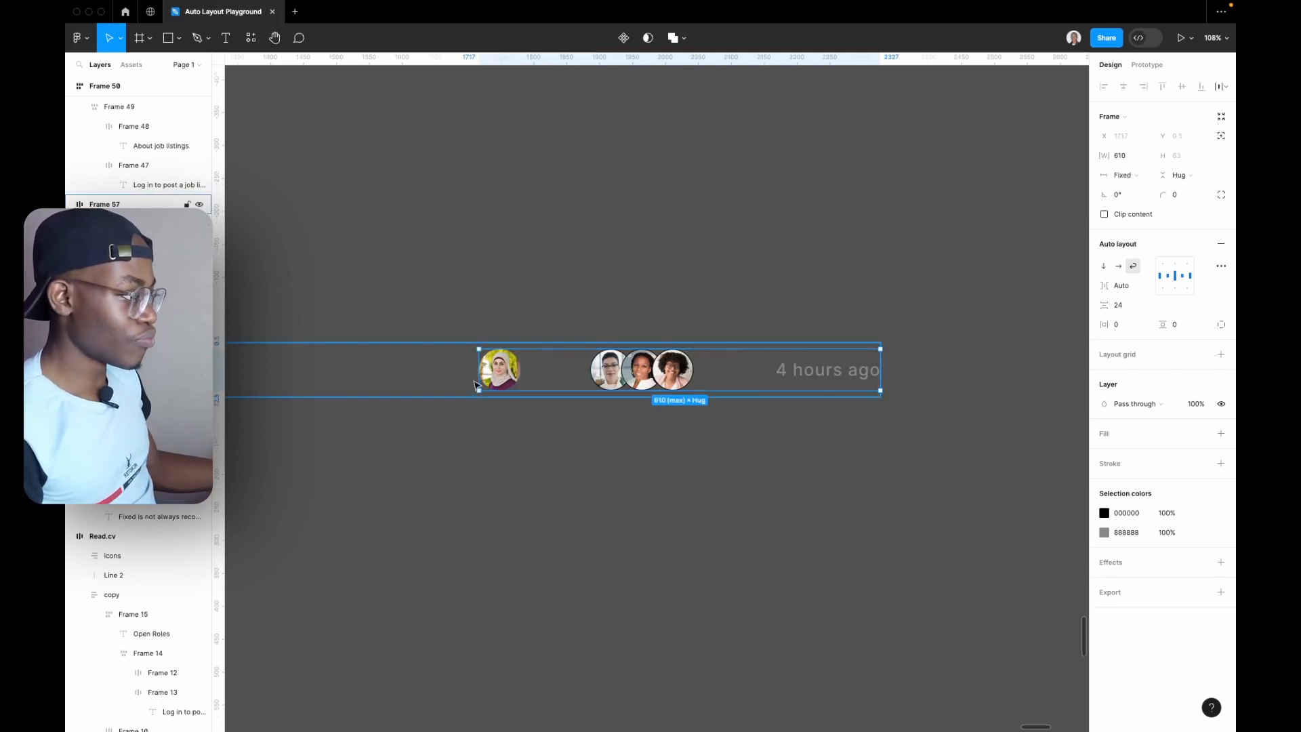
- Give the group holding the Mitsubishi company and Senior SvelteKit Developer role a maximum width of 800
drag(474, 384, 364, 401)
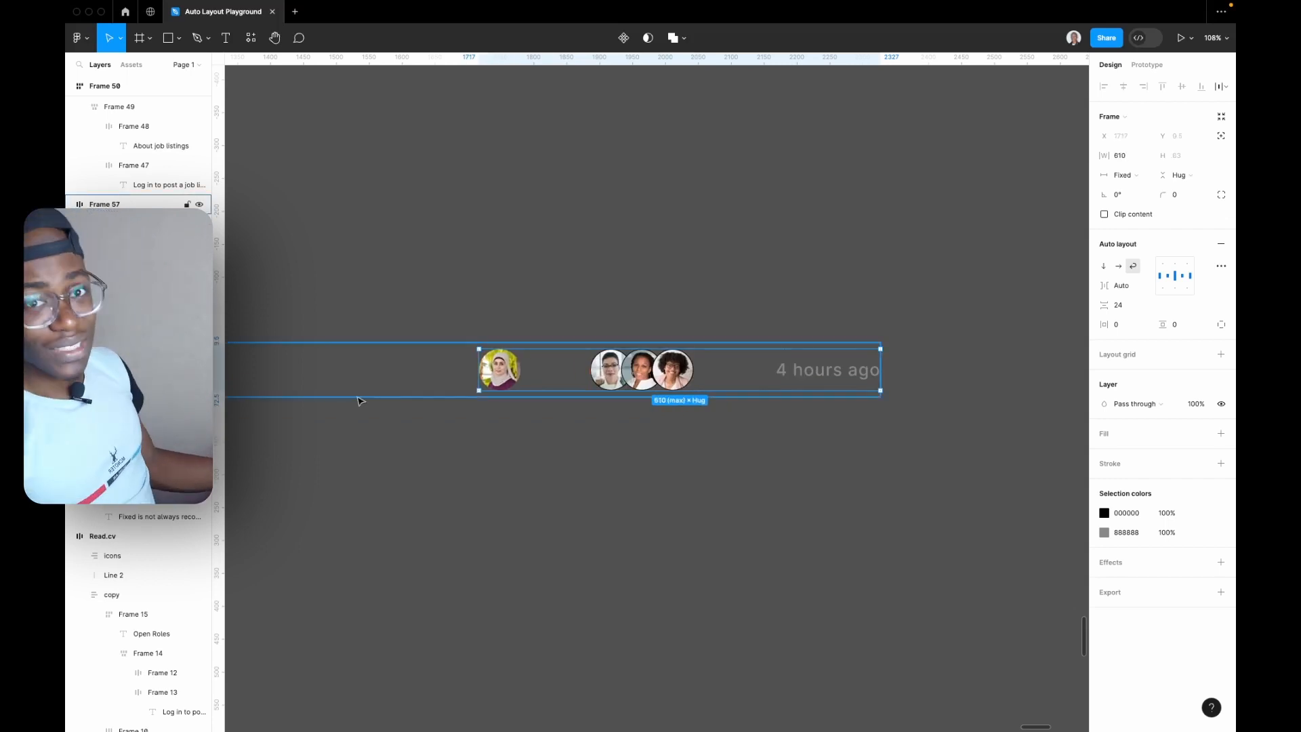
scroll(593, 509, down, 8)
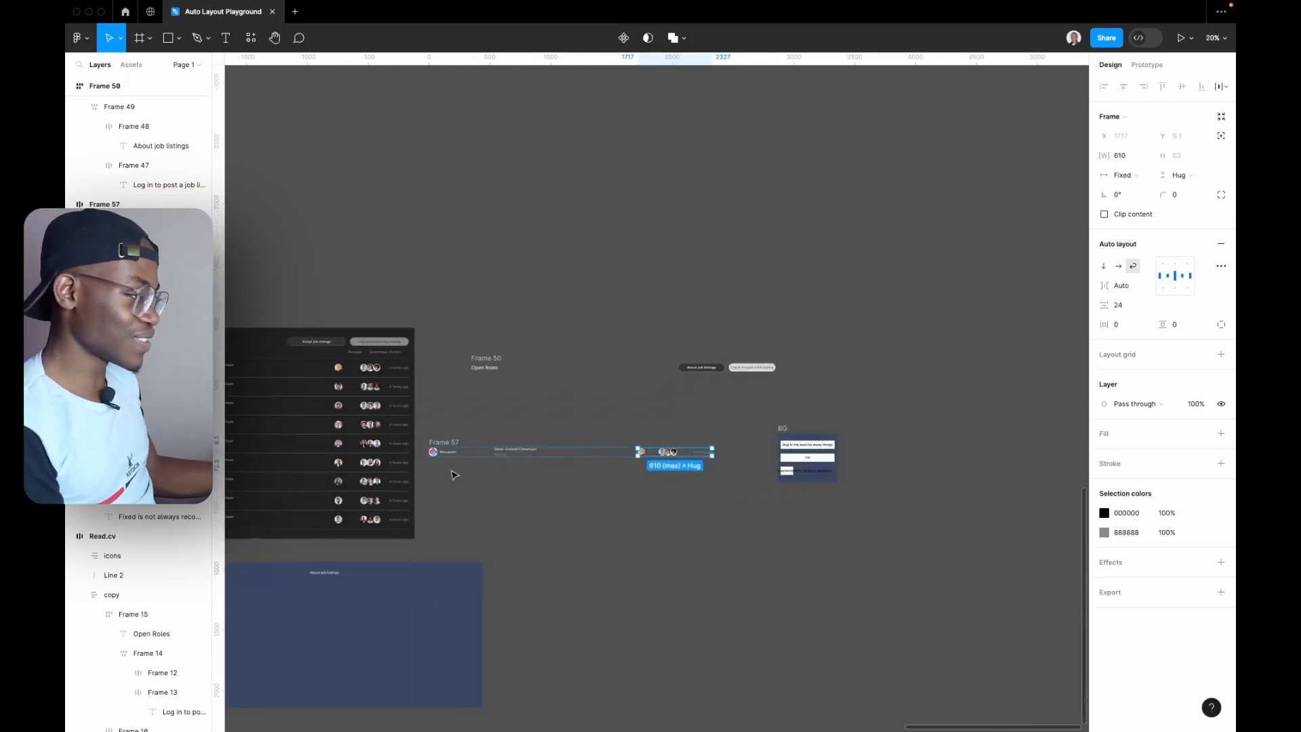
scroll(455, 475, up, 5)
click(637, 431)
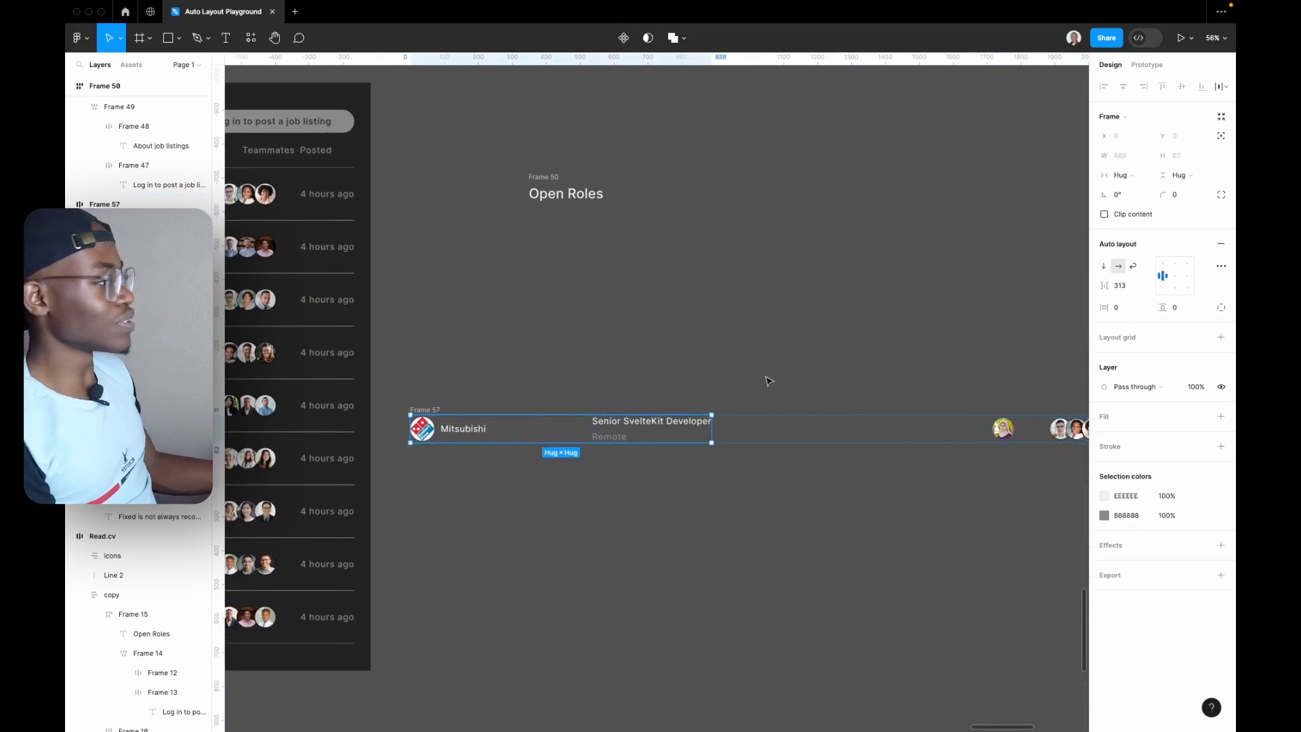
click(1124, 176)
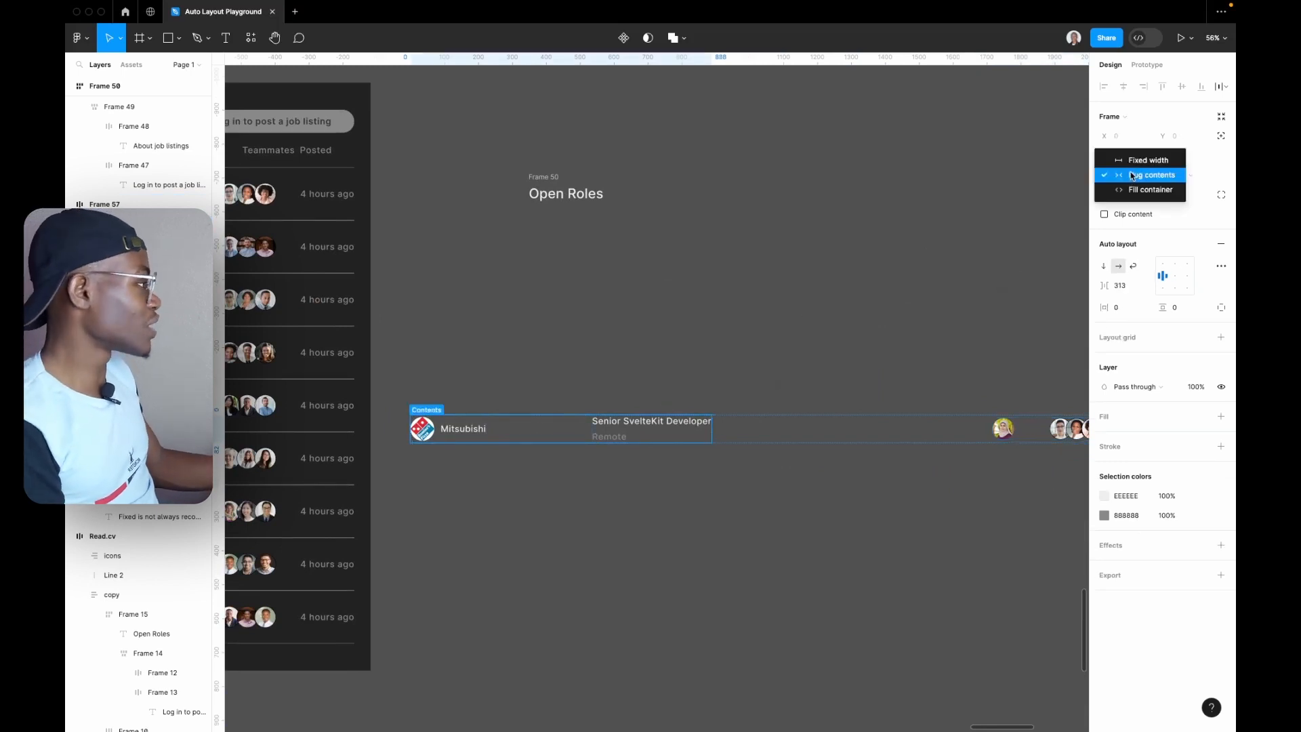
click(1145, 175)
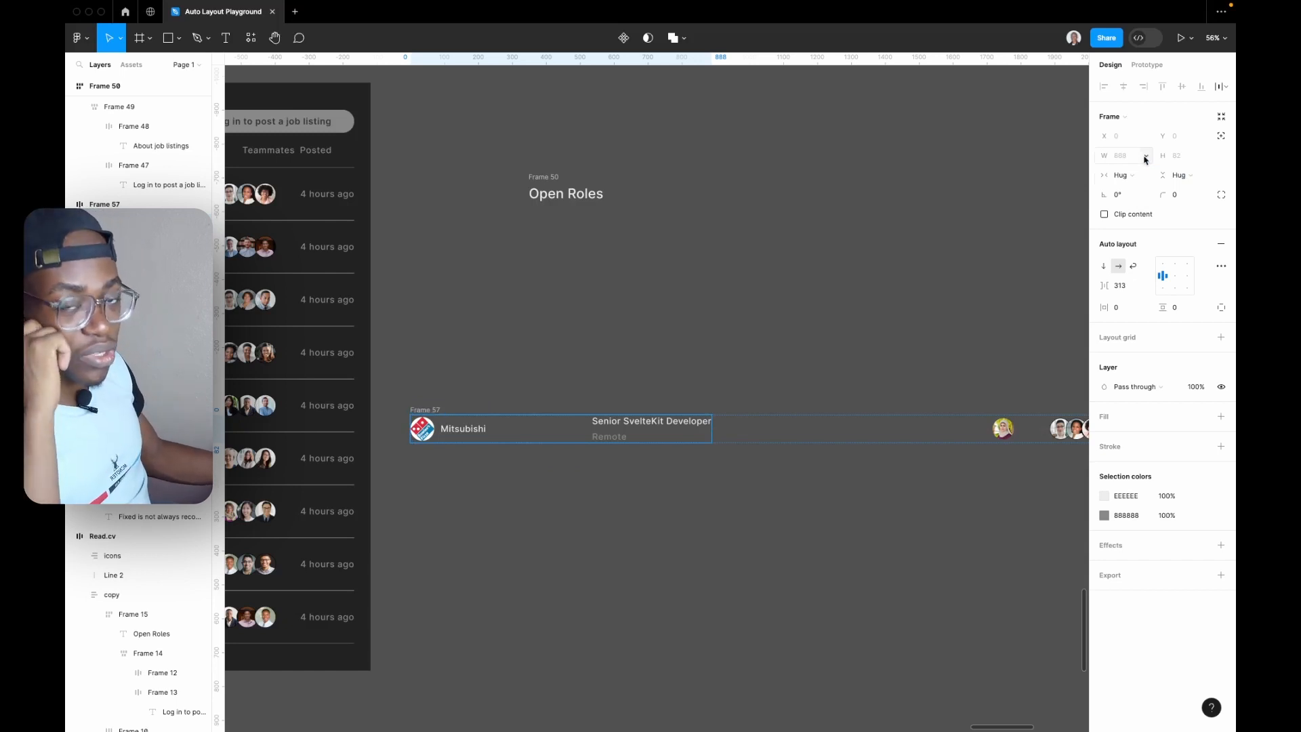
click(1146, 156)
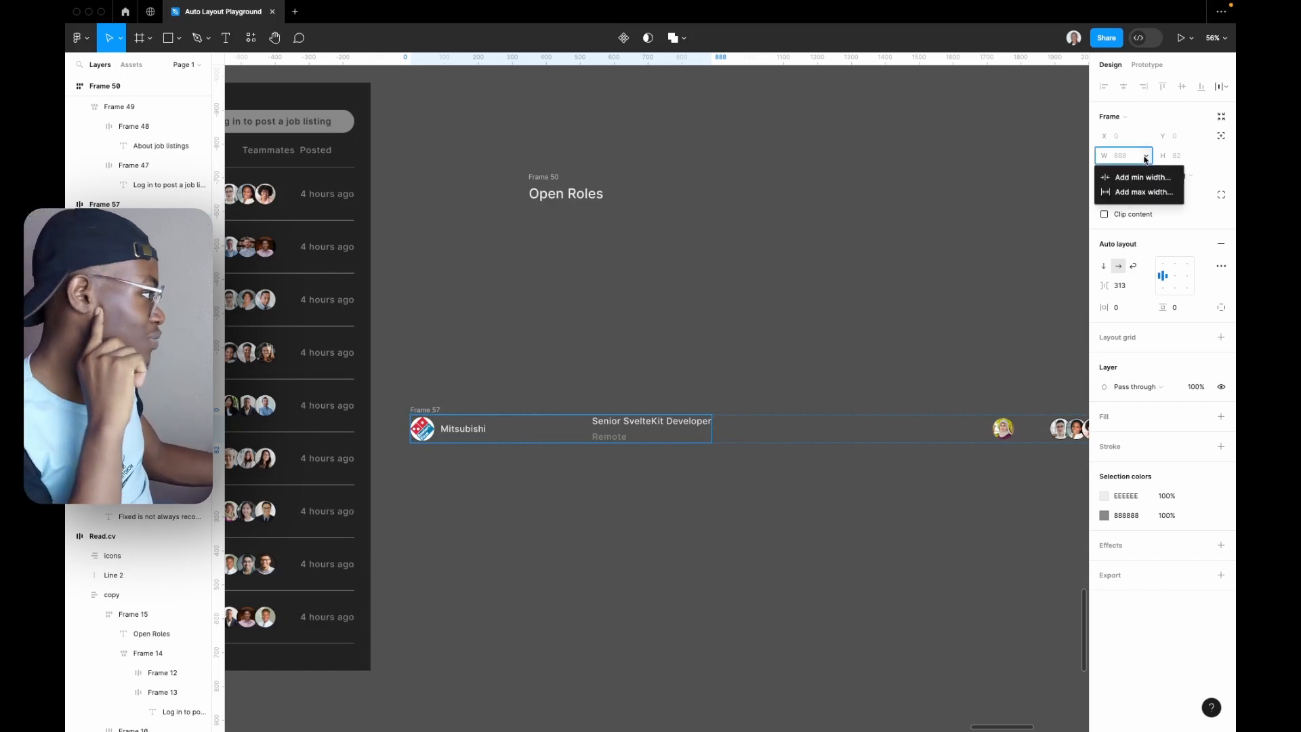
click(1148, 191)
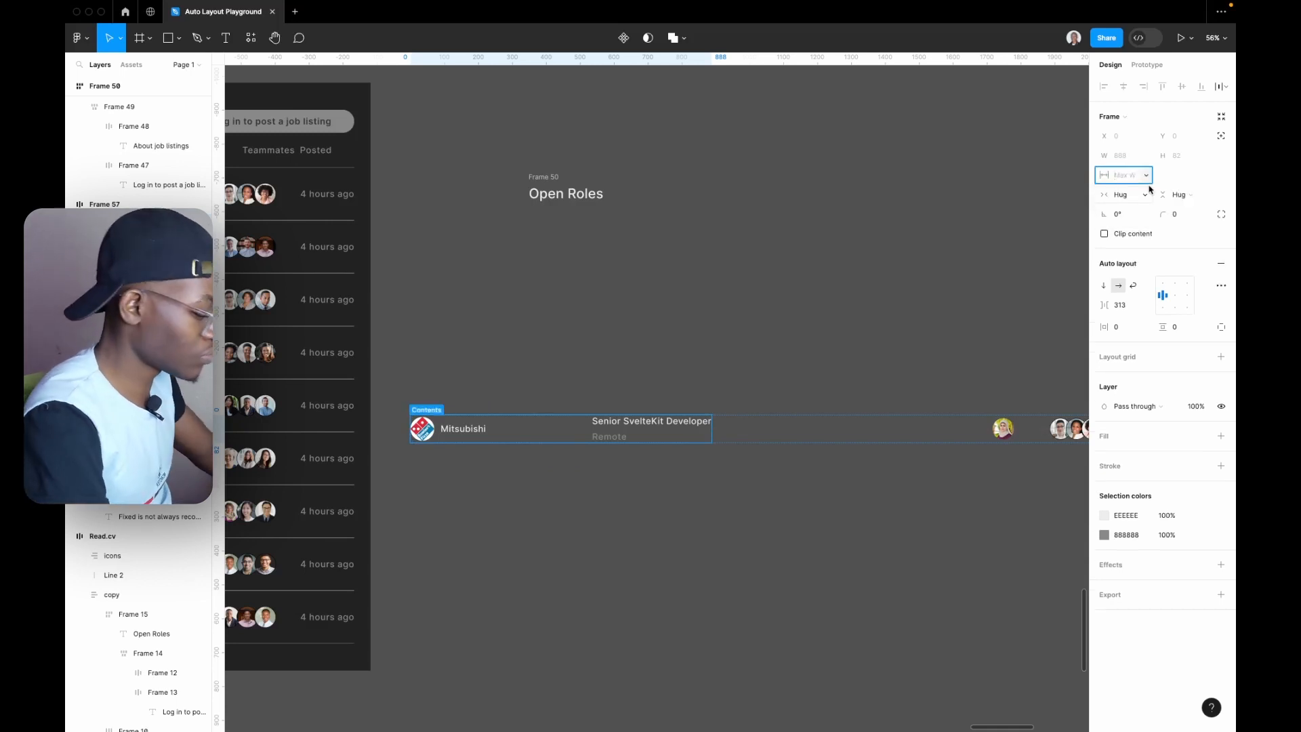
text(800)
key(Return)
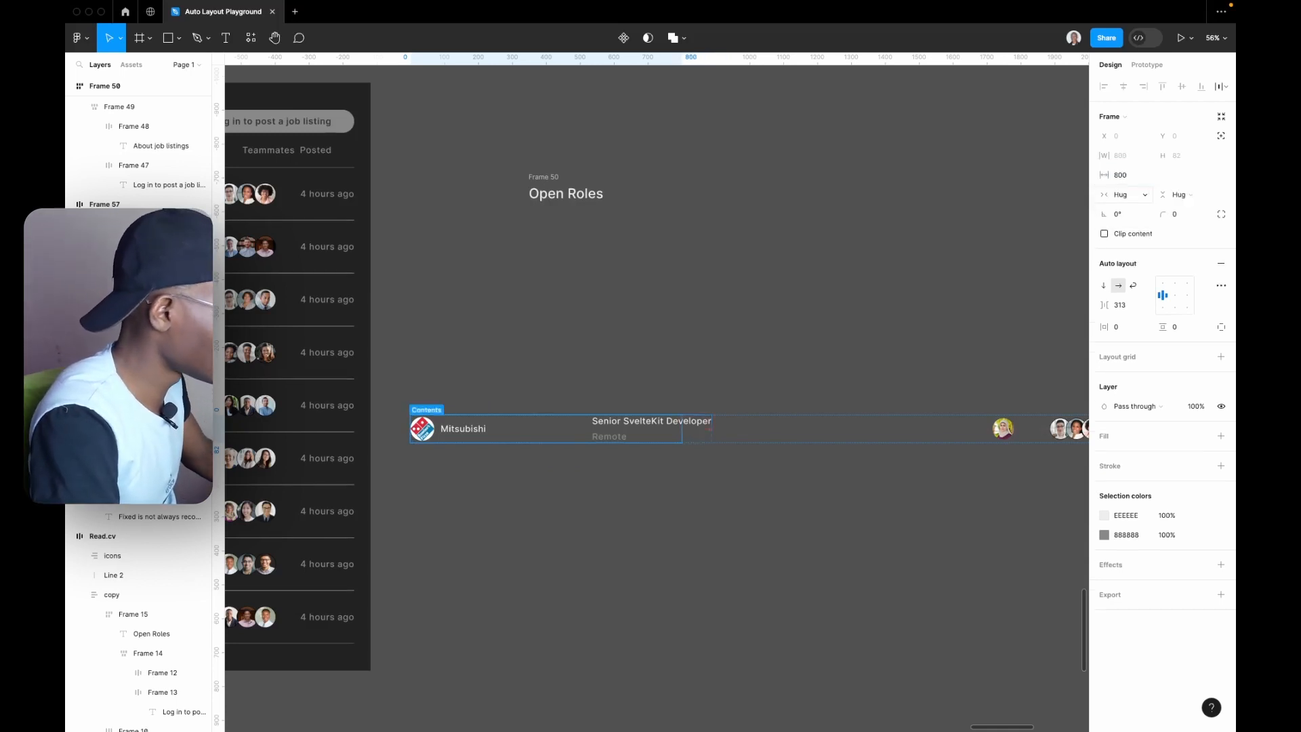
- Add a minimum width of 400 to the company-and-role group
click(1147, 155)
click(1142, 178)
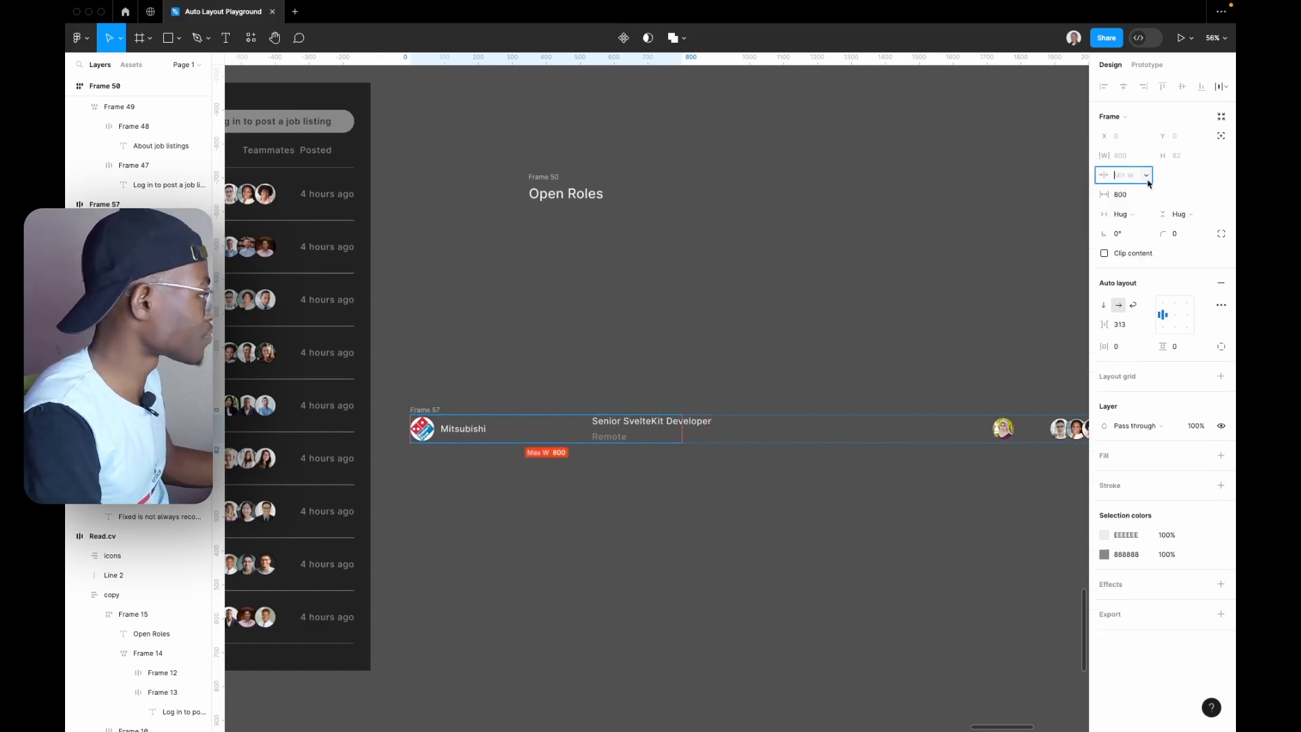
text(400)
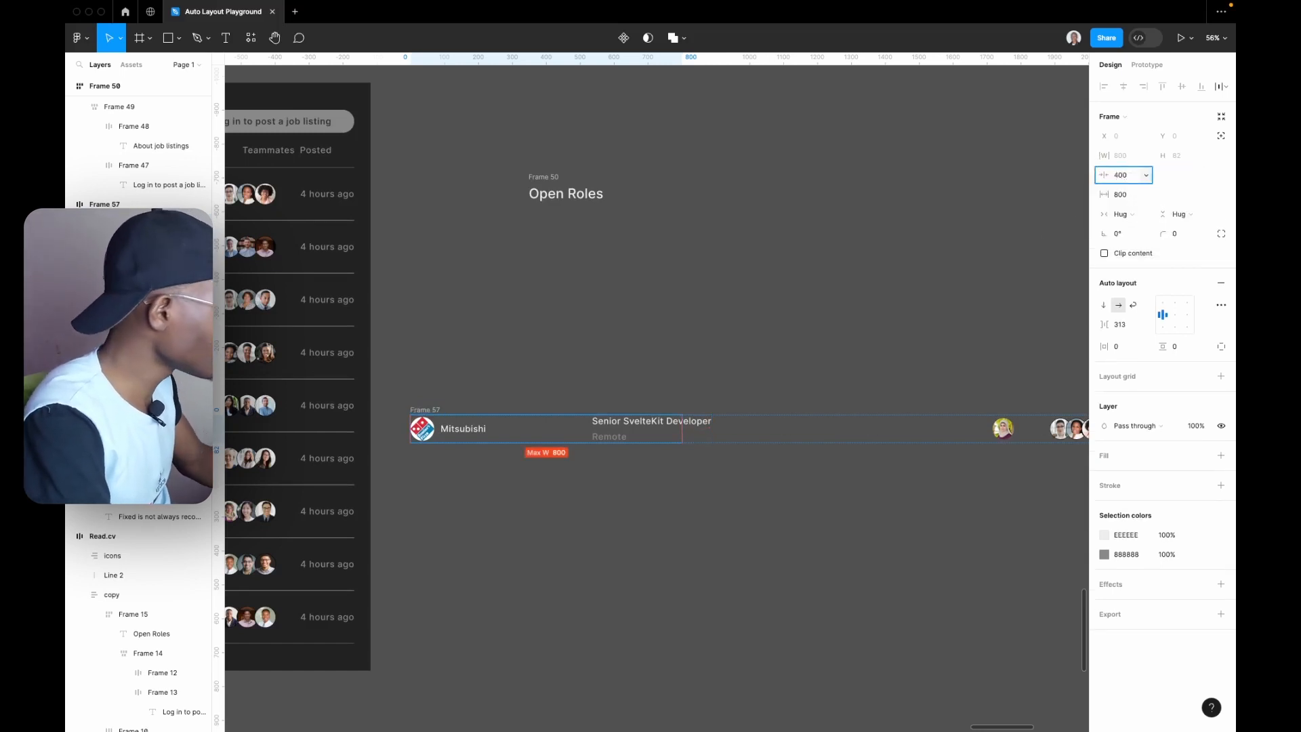
key(Return)
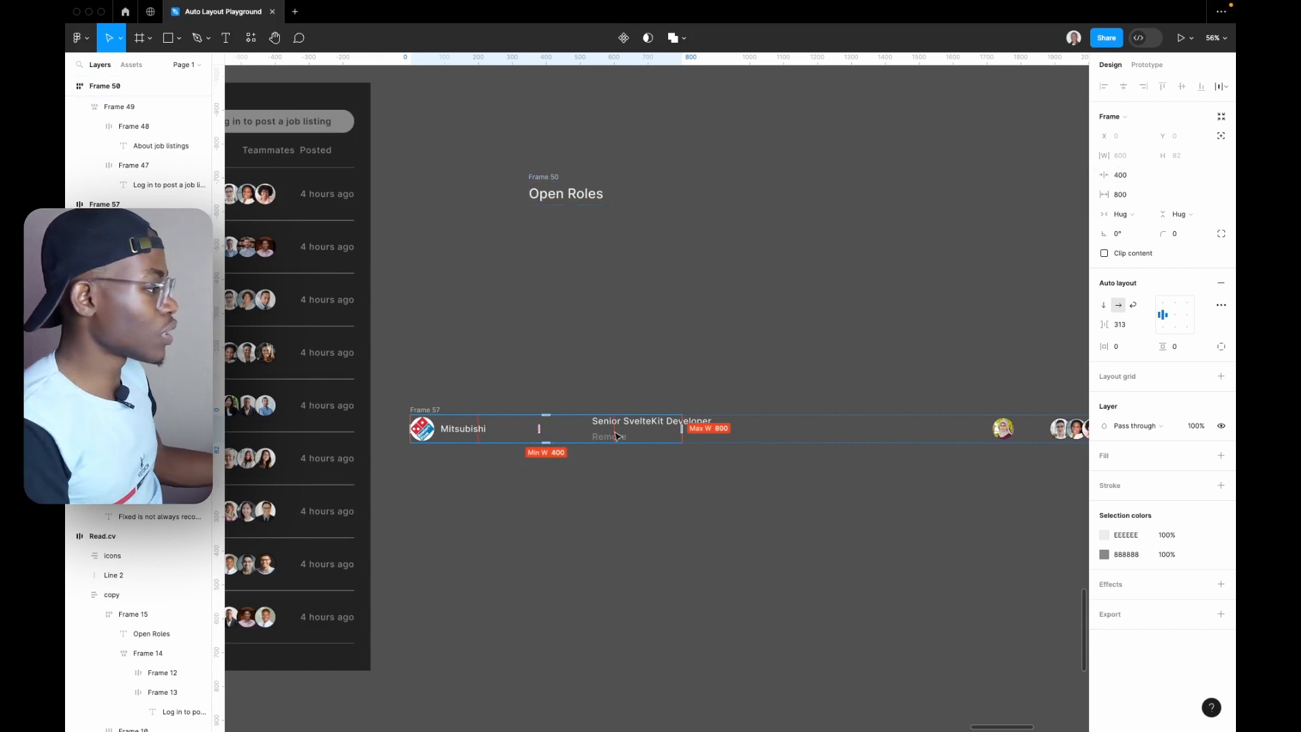
- Make the role text frame and the company logo-and-name frame both fill the width of their container
click(625, 431)
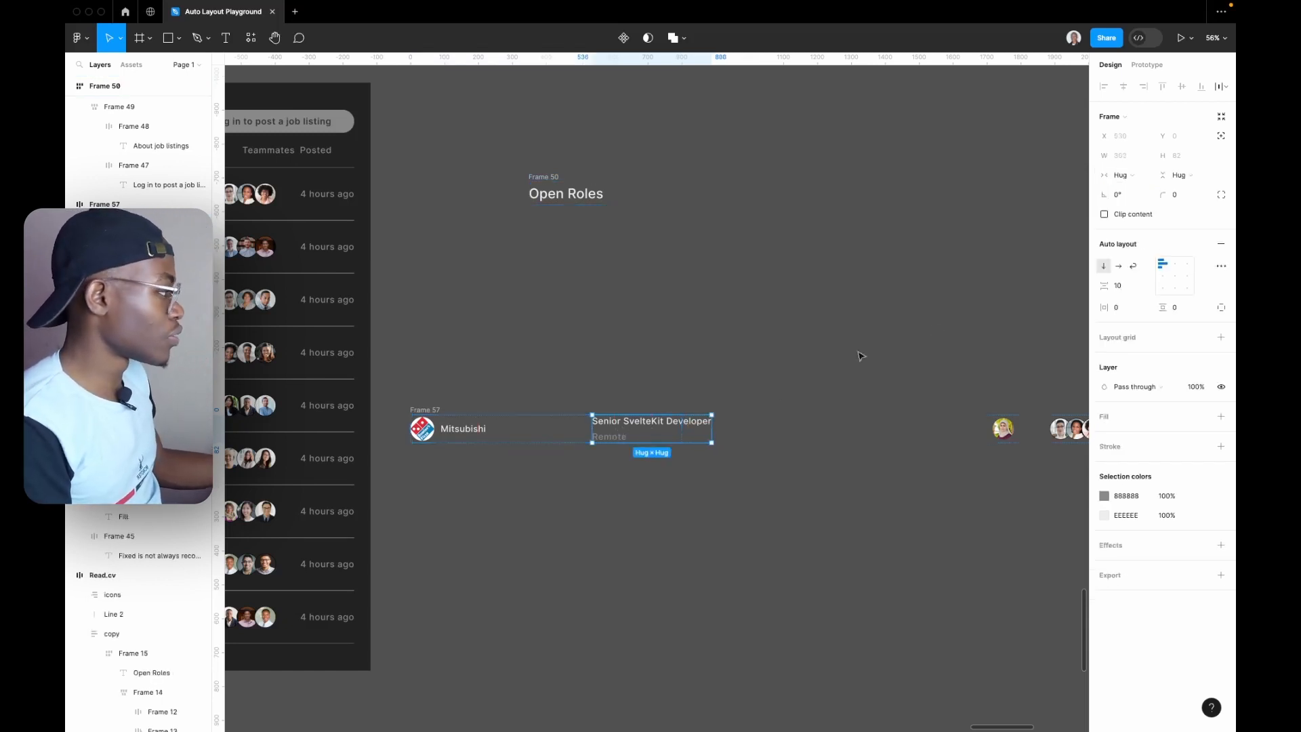
click(1145, 176)
click(1142, 190)
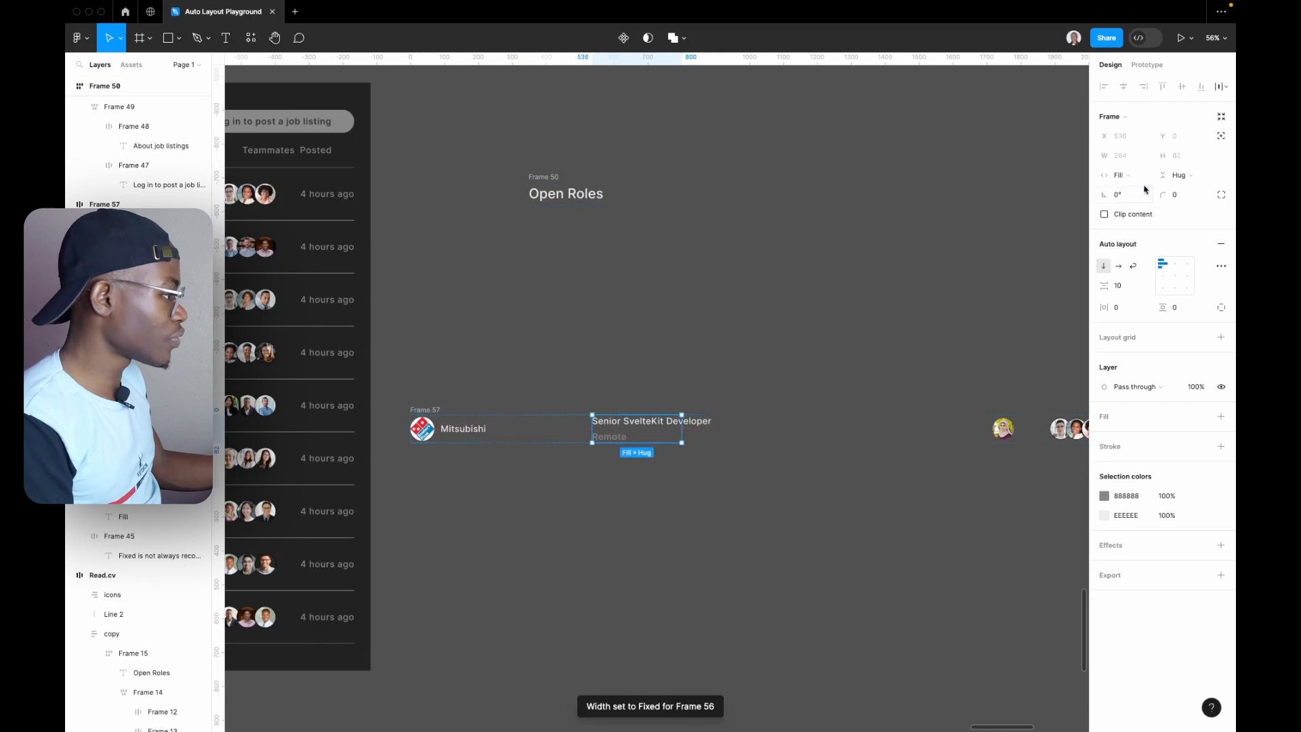
click(479, 440)
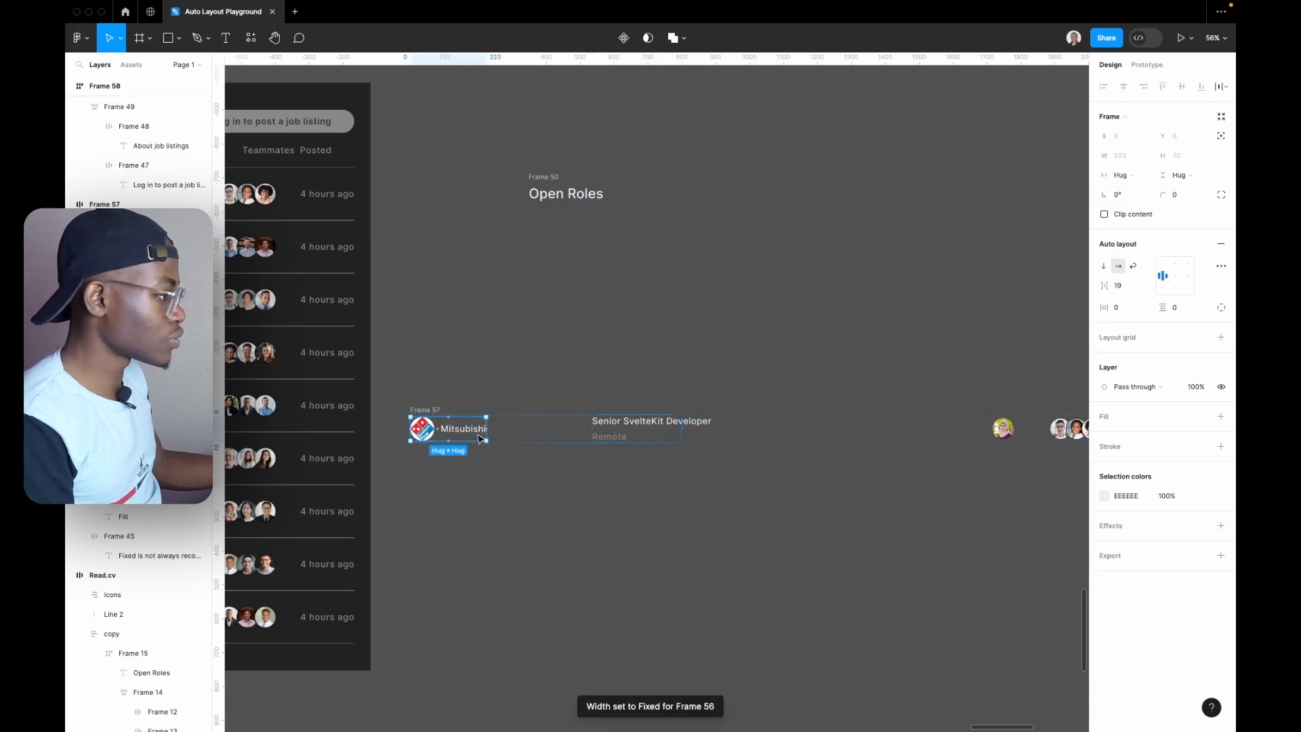
click(1144, 175)
click(1143, 190)
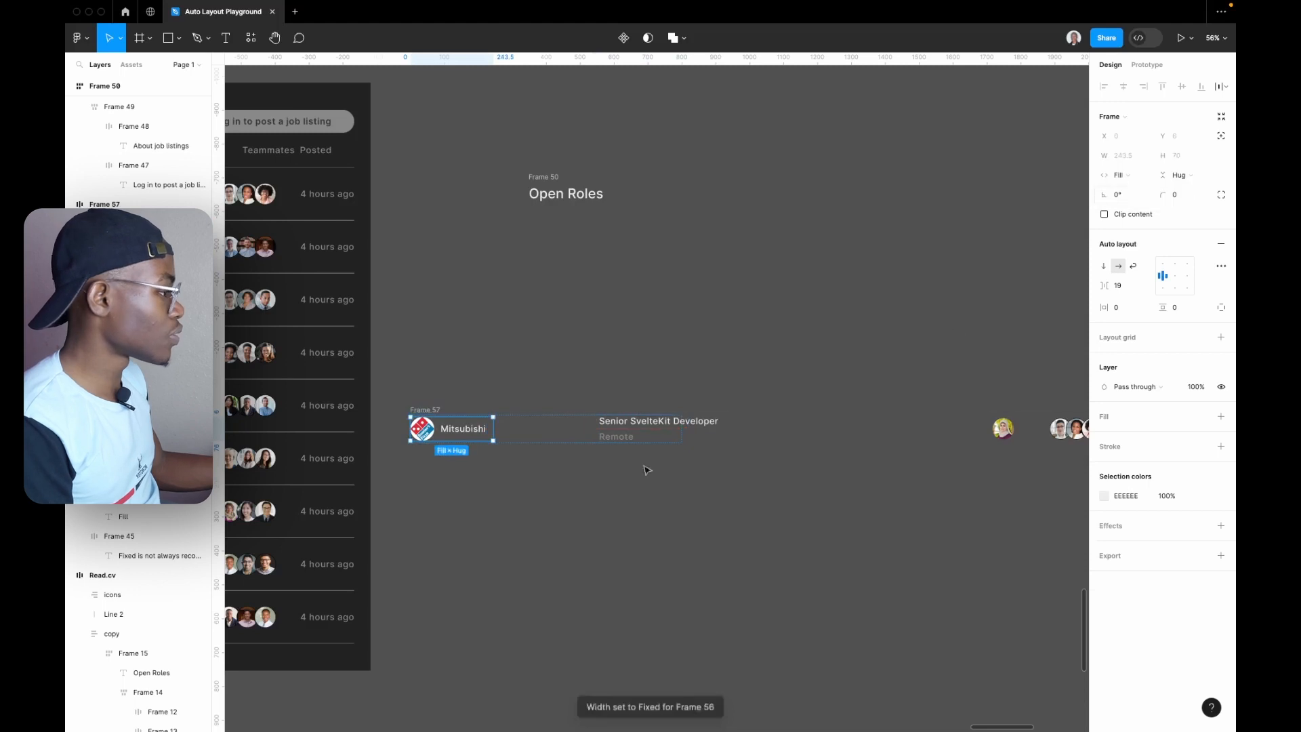
key(Escape)
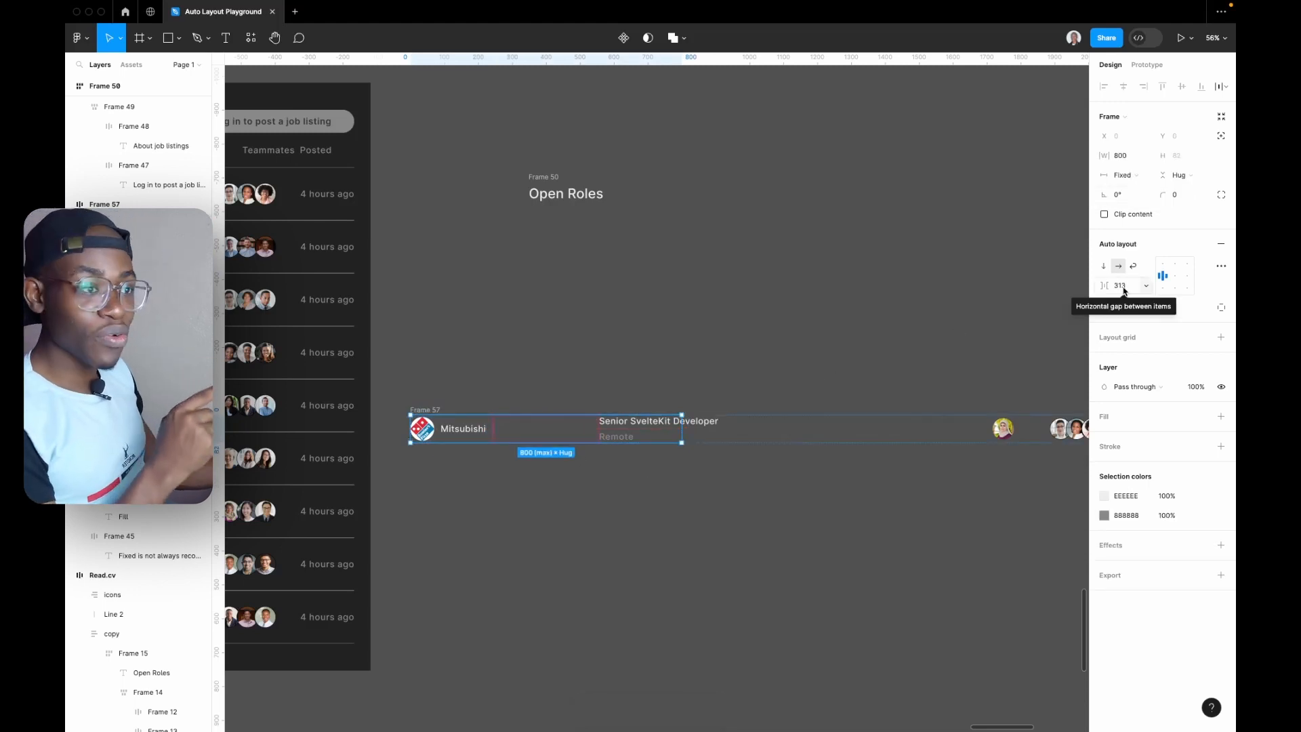
click(633, 436)
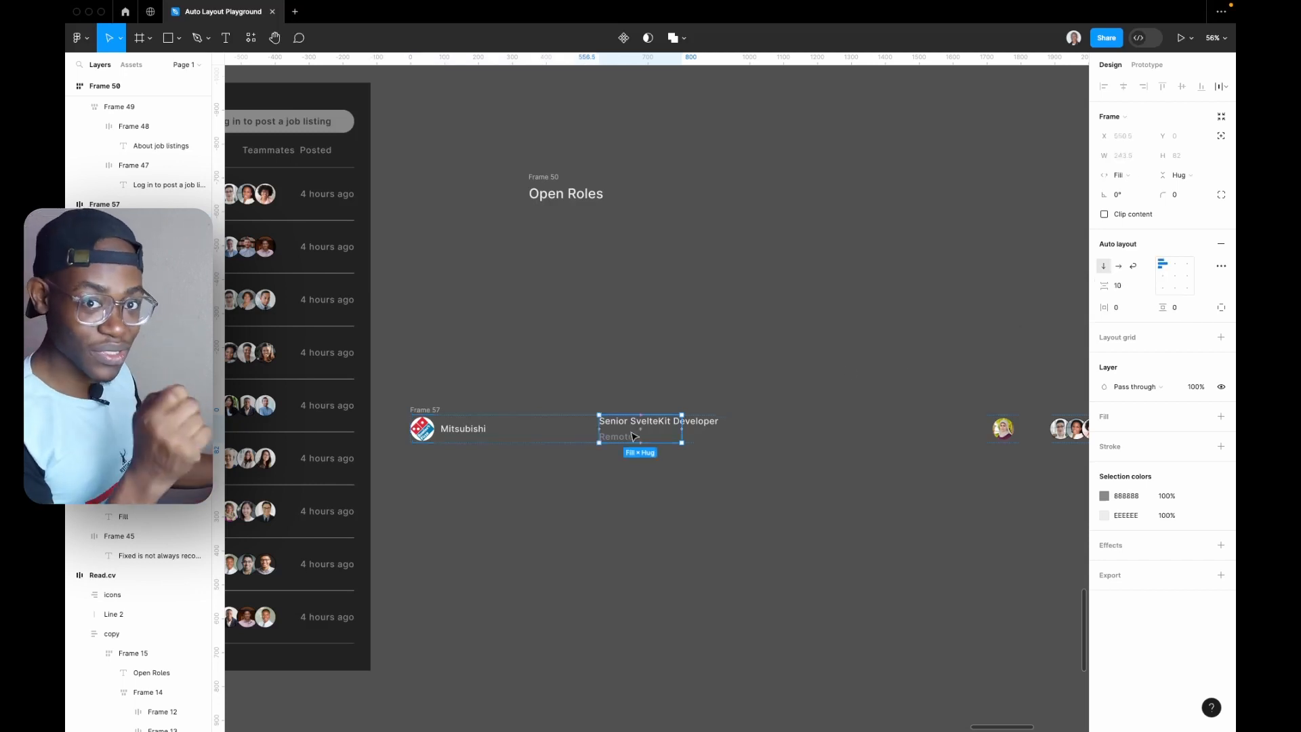
click(1148, 155)
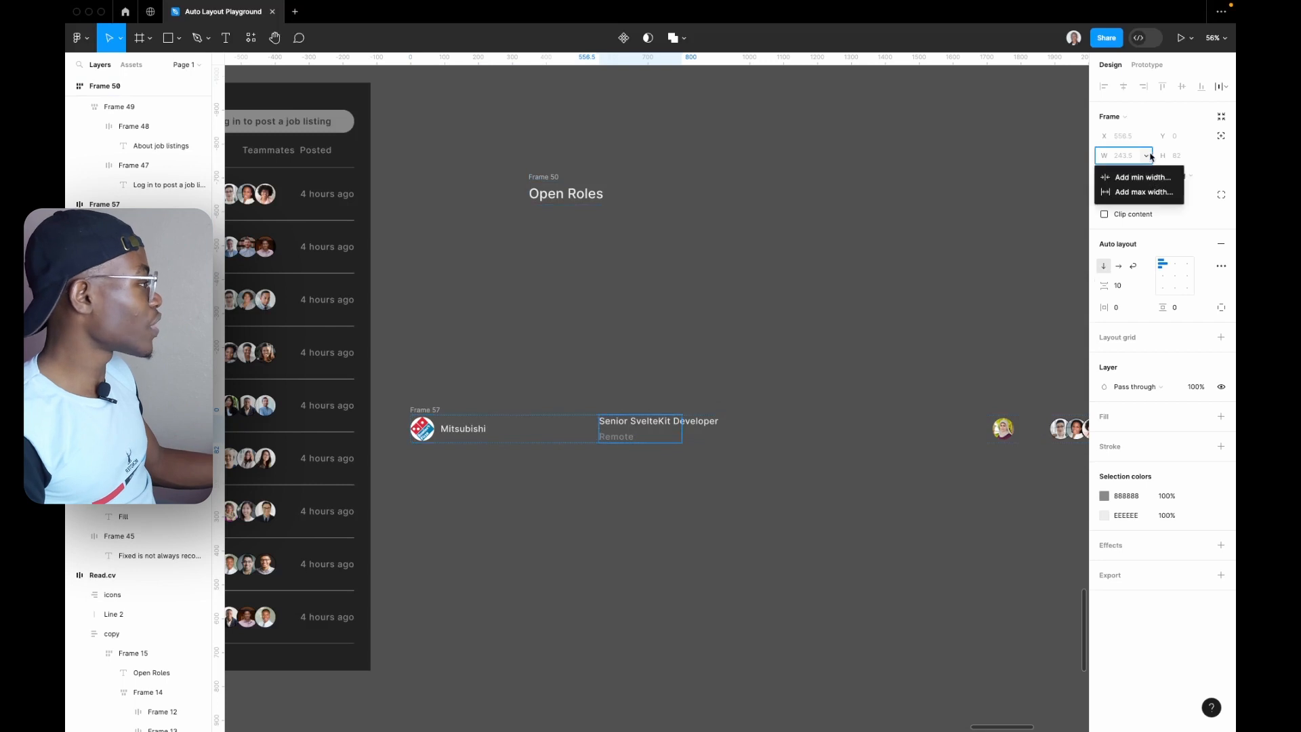
click(1143, 176)
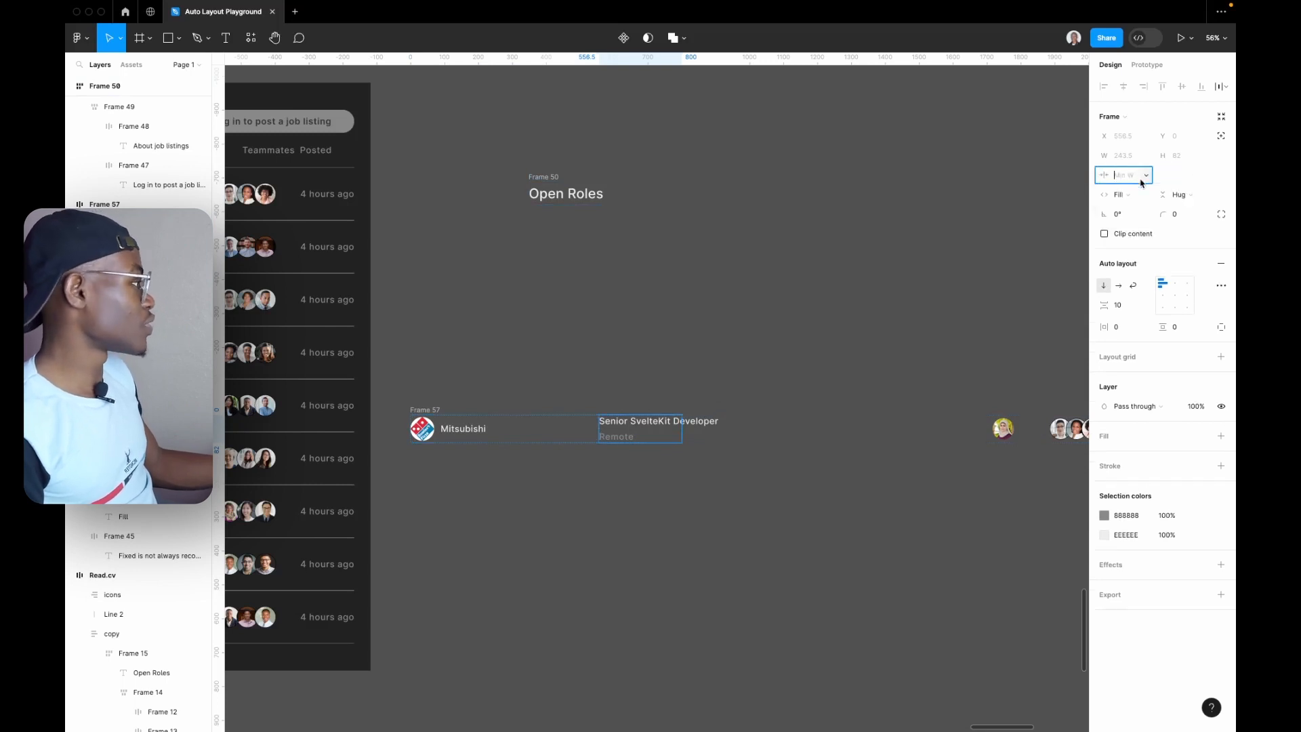
click(873, 366)
- Select the role and company frames together and give both a minimum width of 300
double_click(630, 436)
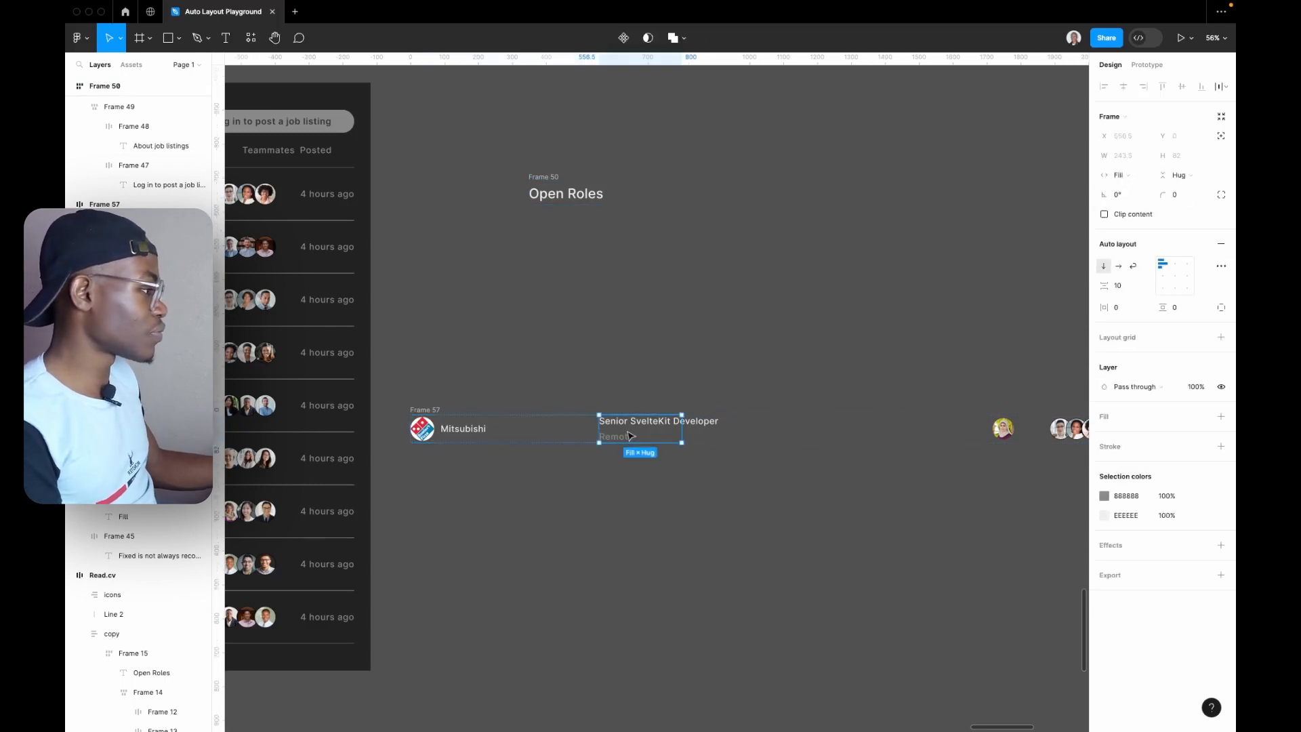
shift+click(474, 434)
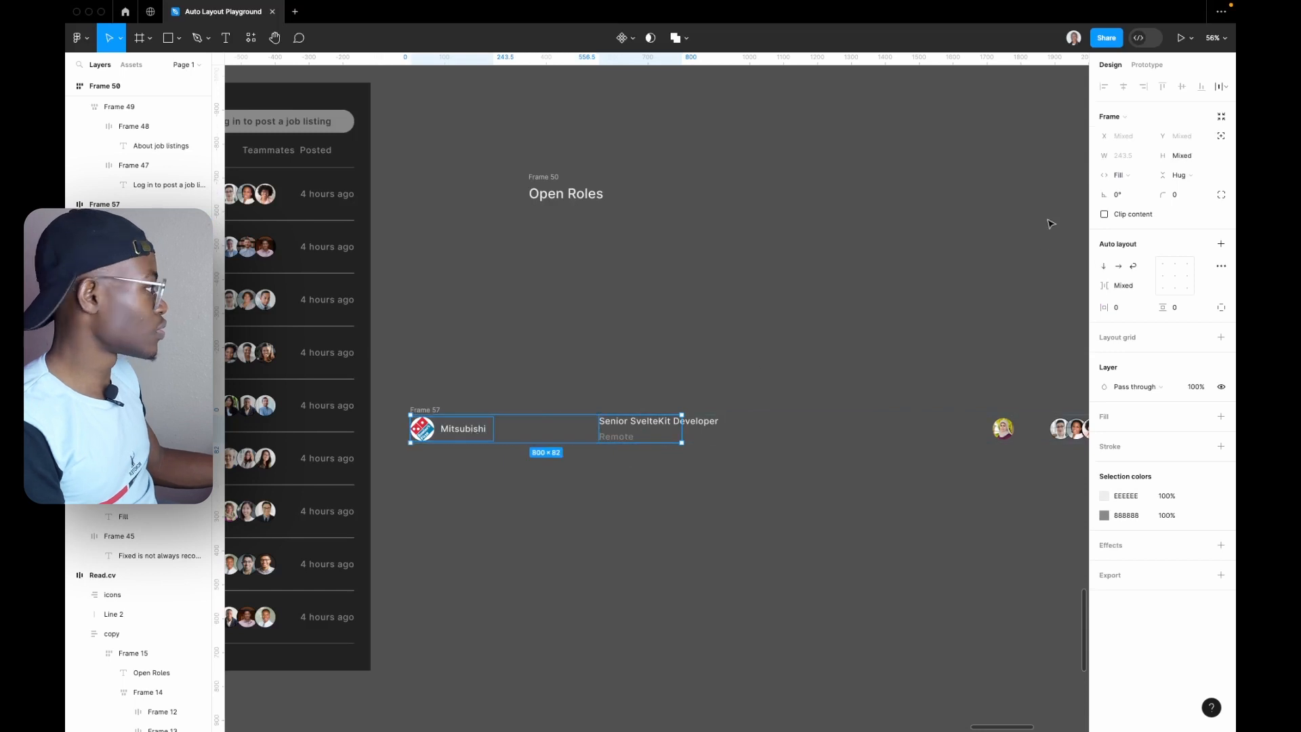
click(1148, 155)
click(1145, 176)
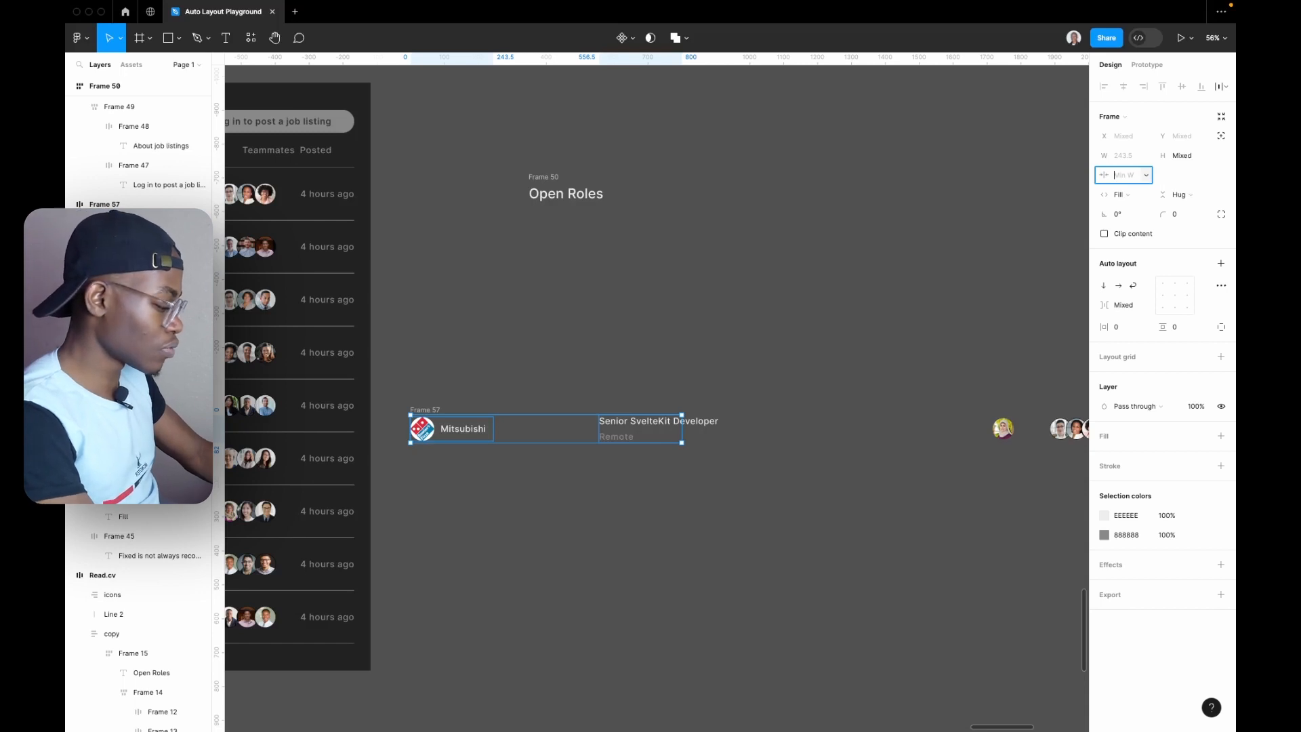
key(Return)
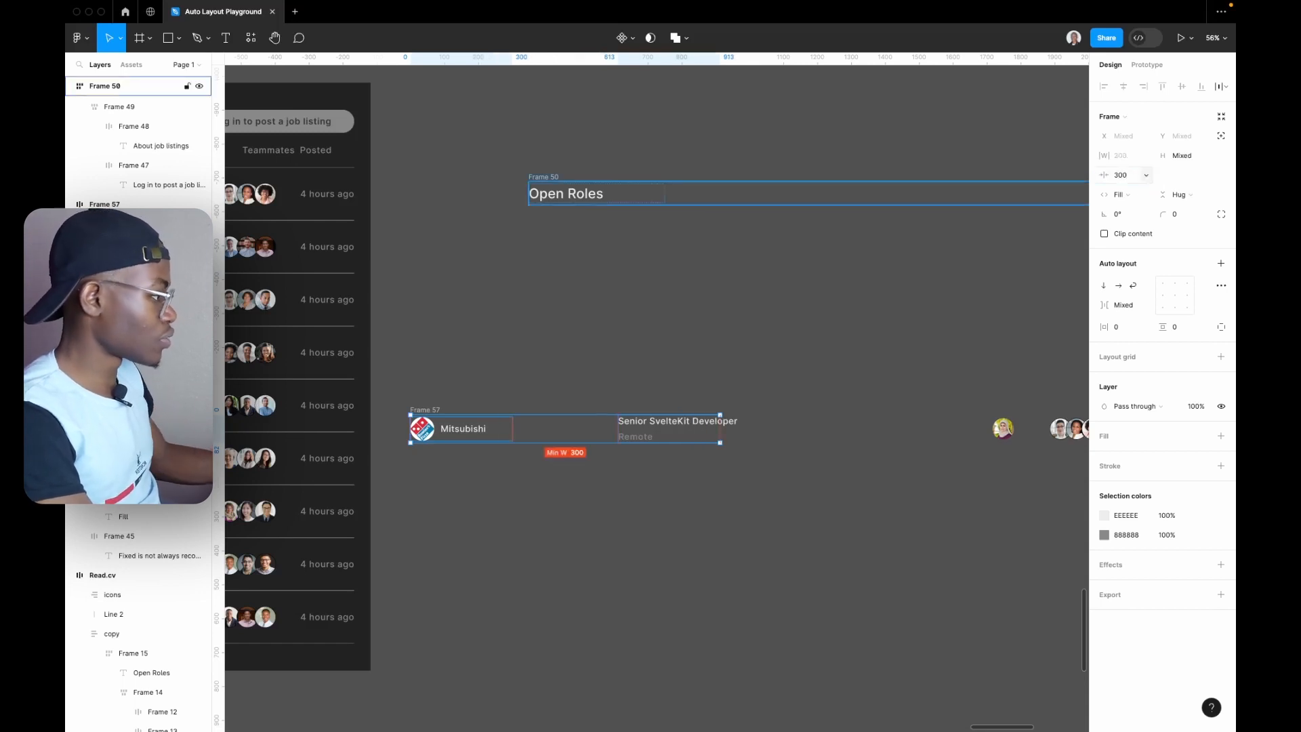
- Give the company and role frames a maximum width of 400 after trying 500
click(1146, 155)
click(1145, 192)
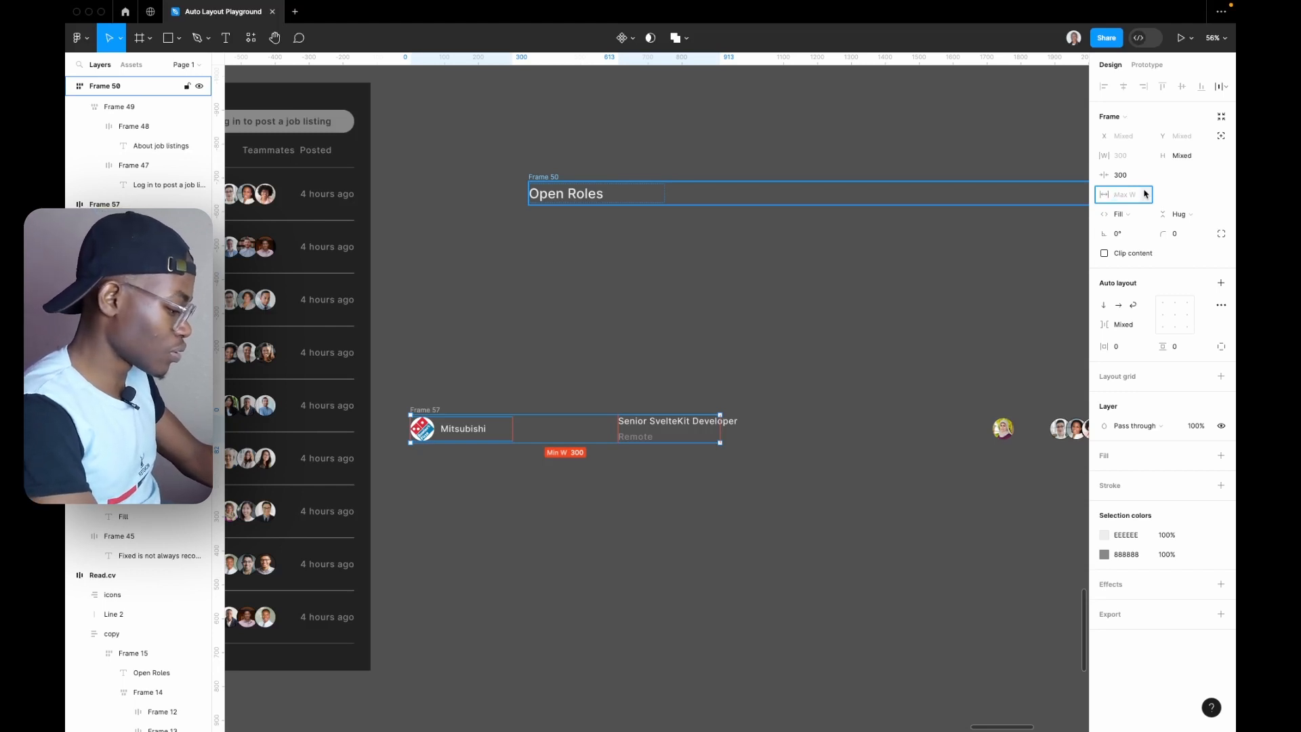
text(500)
key(Return)
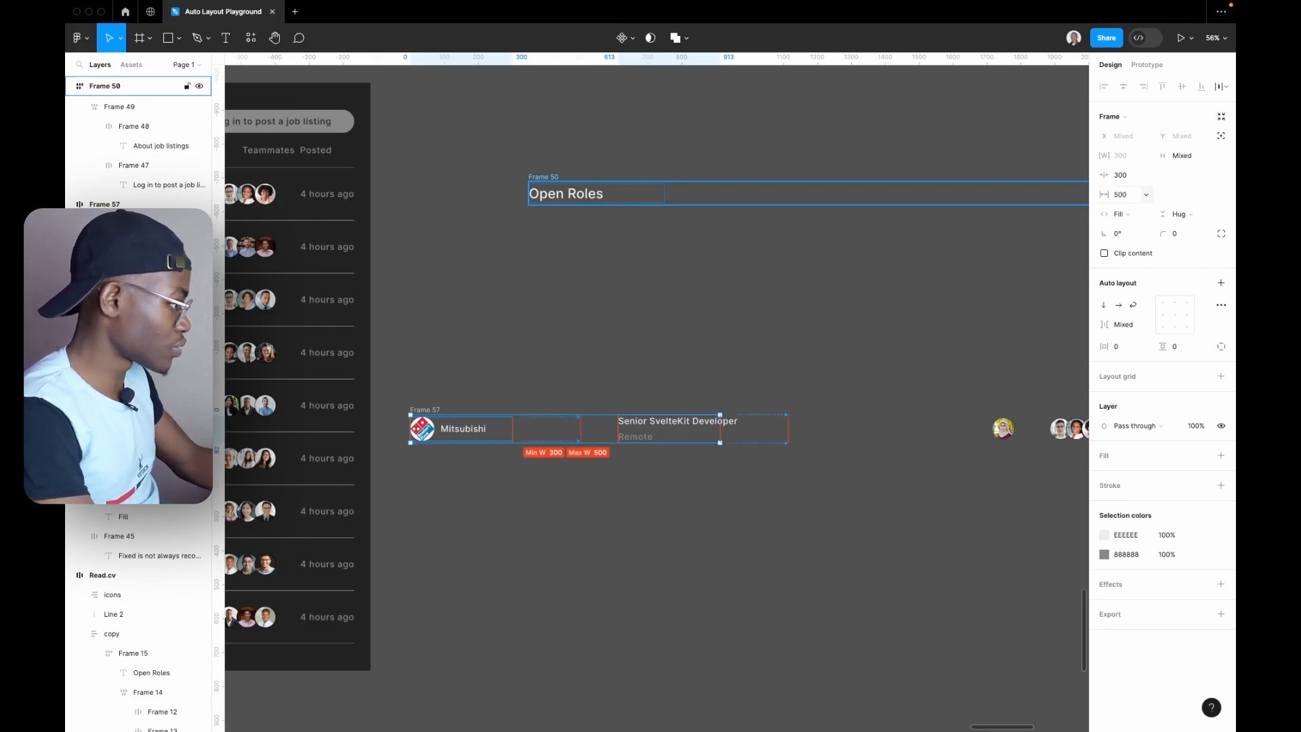
click(1127, 195)
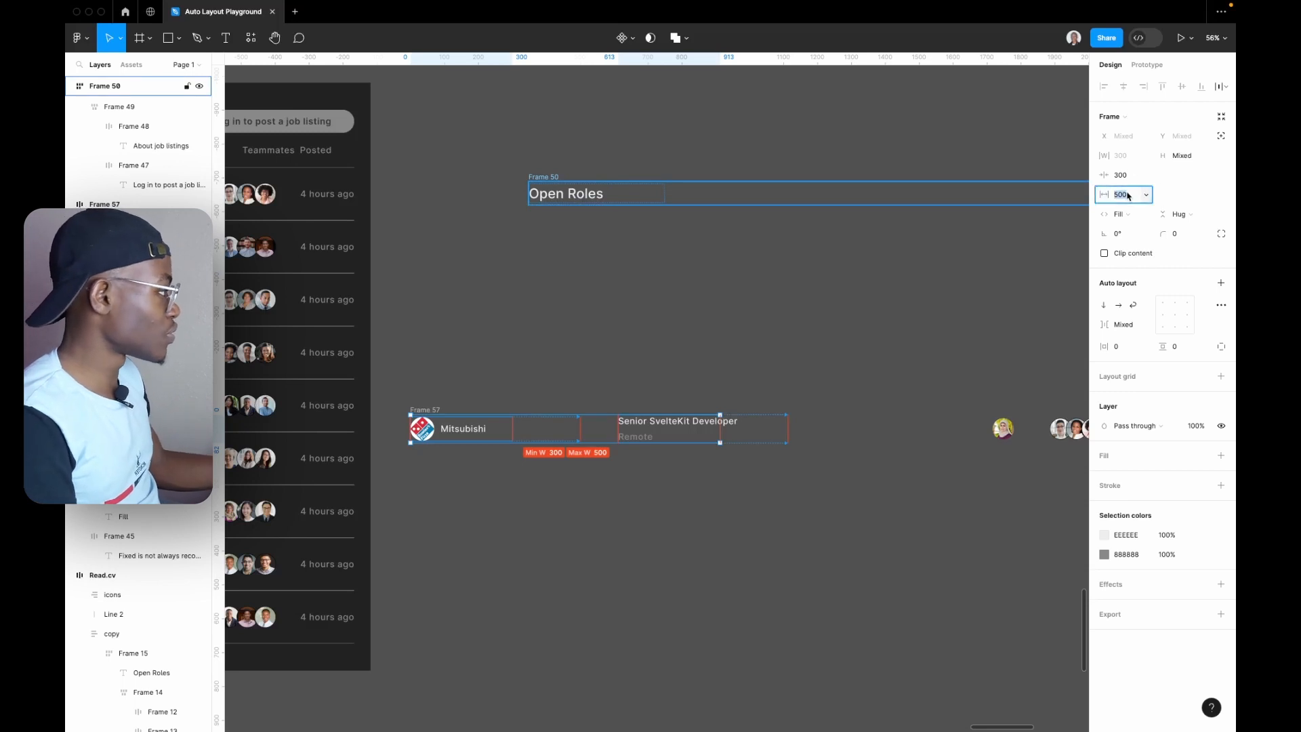
text(400)
key(Return)
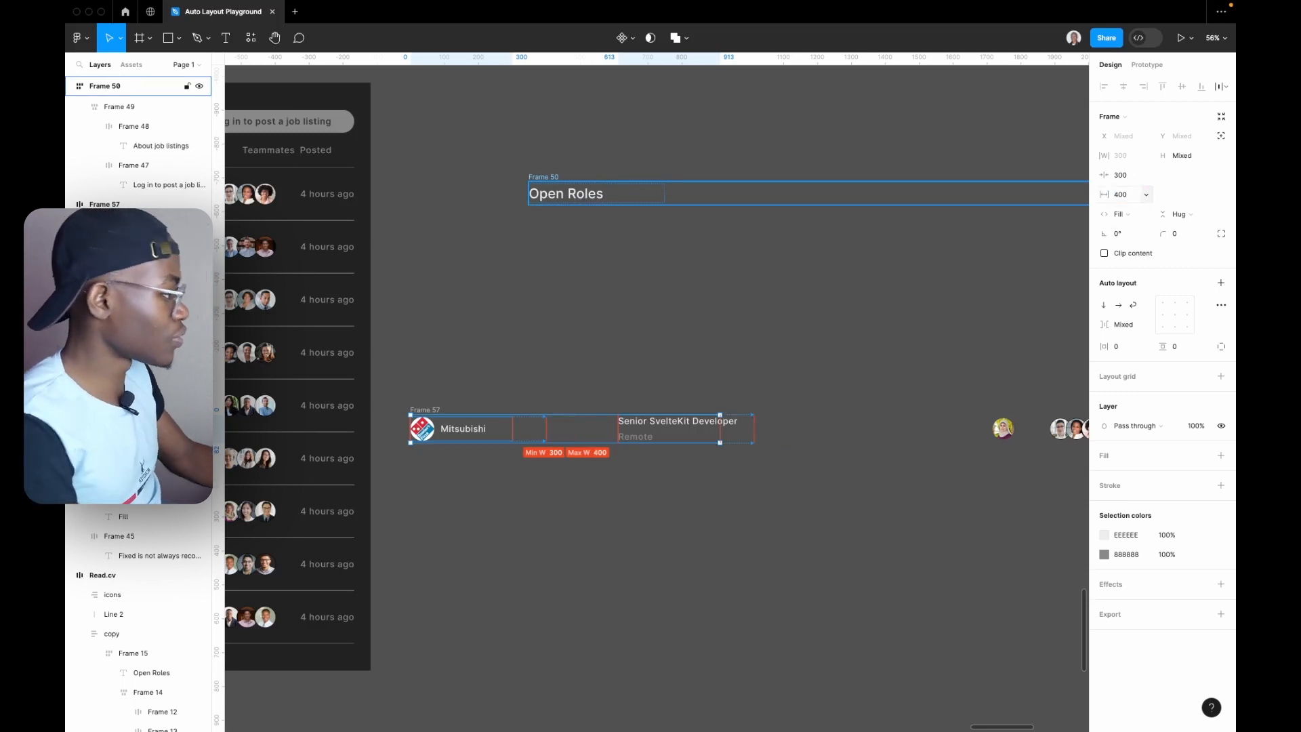
- Set the horizontal gap of the company-and-role group to Auto, comparing it with the fixed 313 gap
click(767, 441)
click(666, 426)
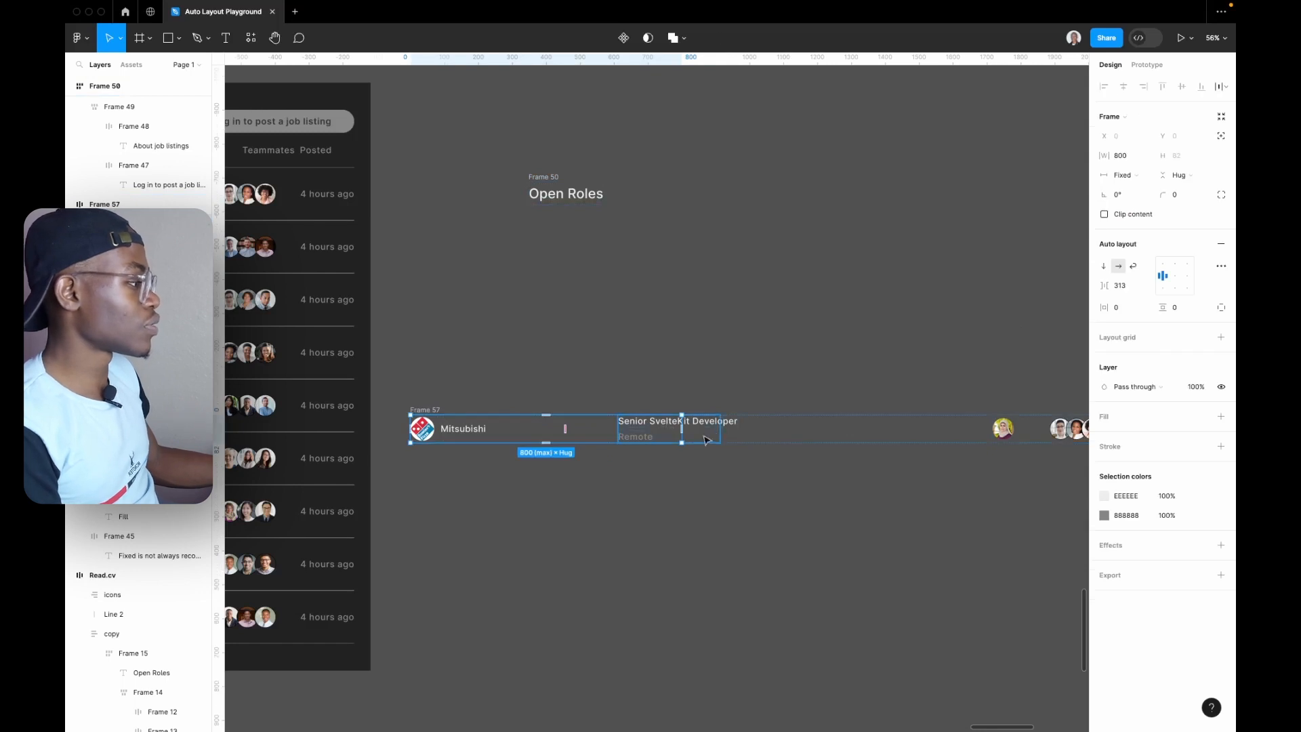
click(1145, 288)
click(1136, 300)
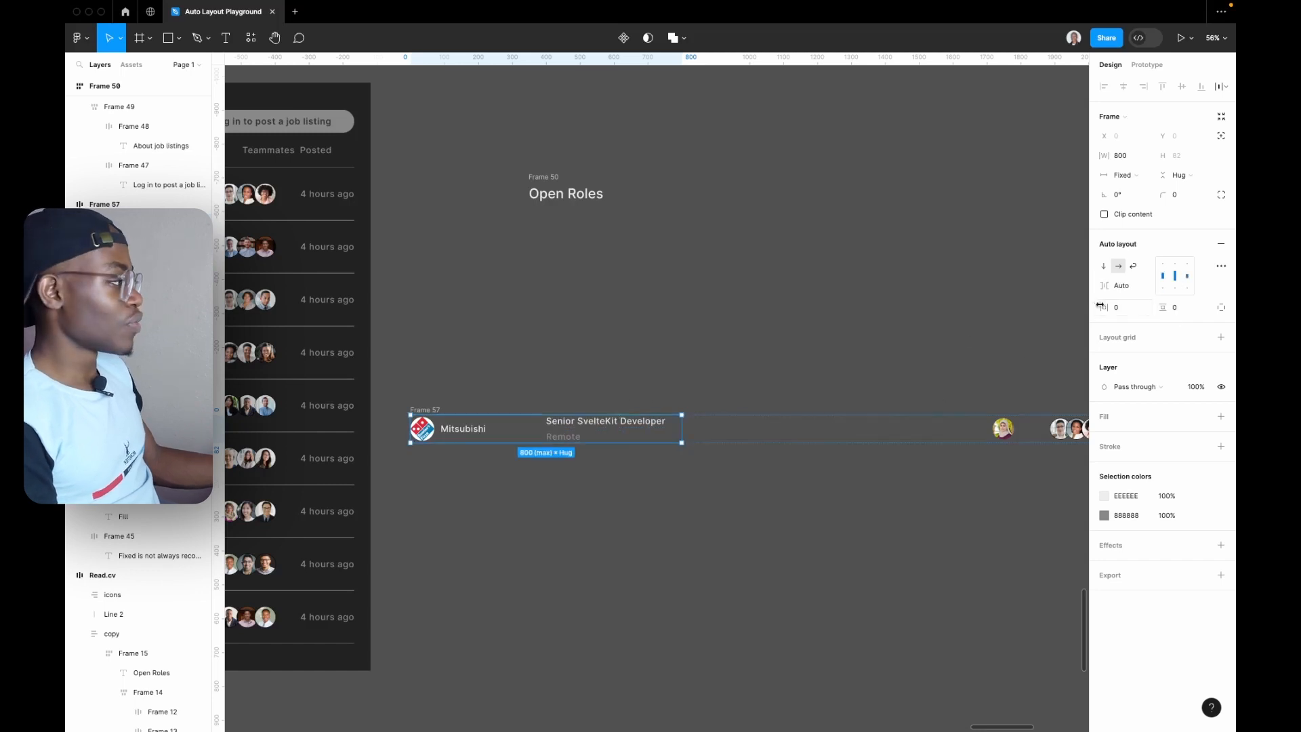
click(1146, 286)
click(1140, 268)
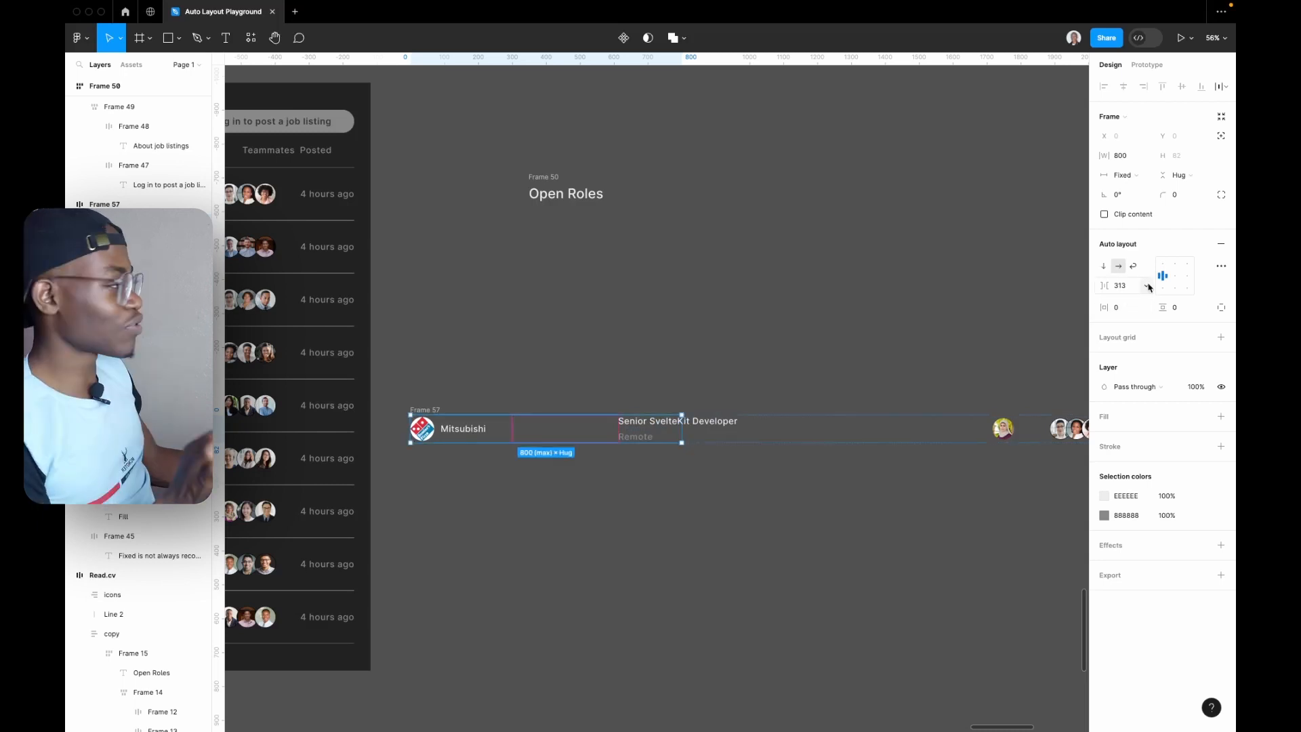
click(1147, 287)
click(1139, 301)
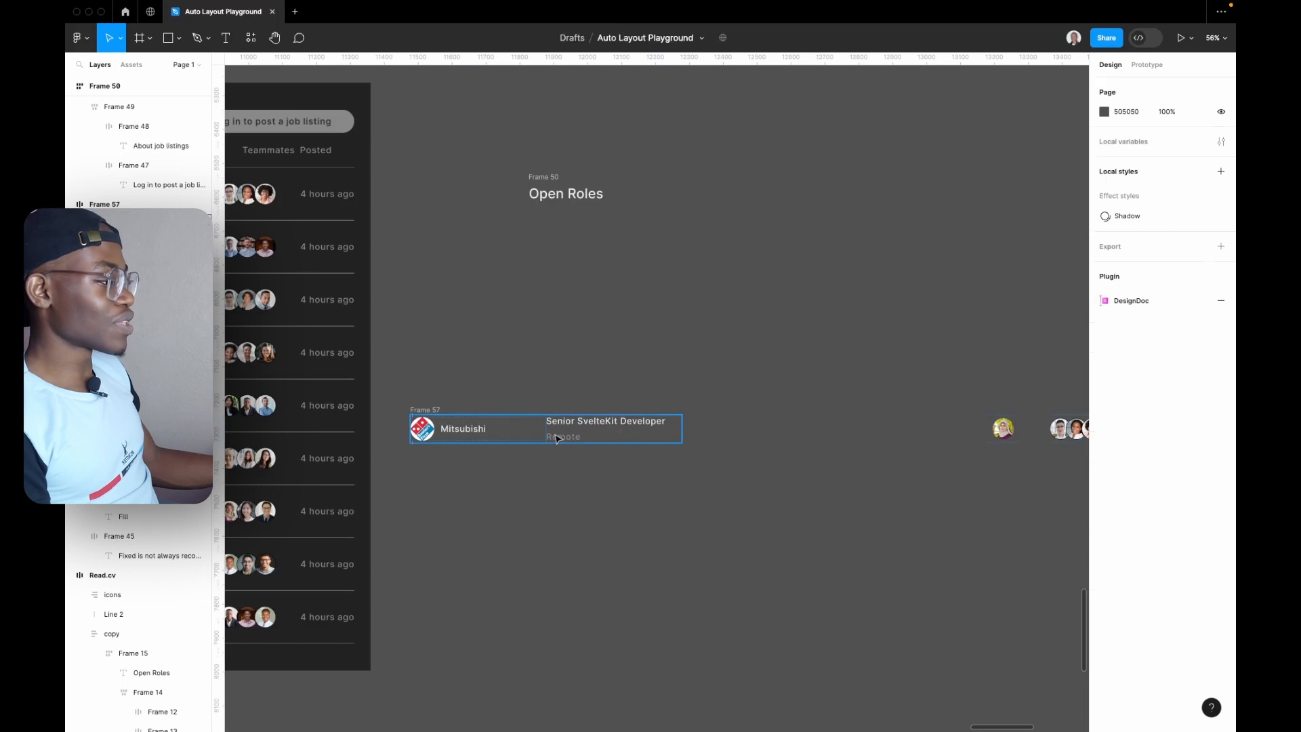
- Make the company-and-role group fill its container's width, and check the sizing of the nested company and role frames
click(1122, 175)
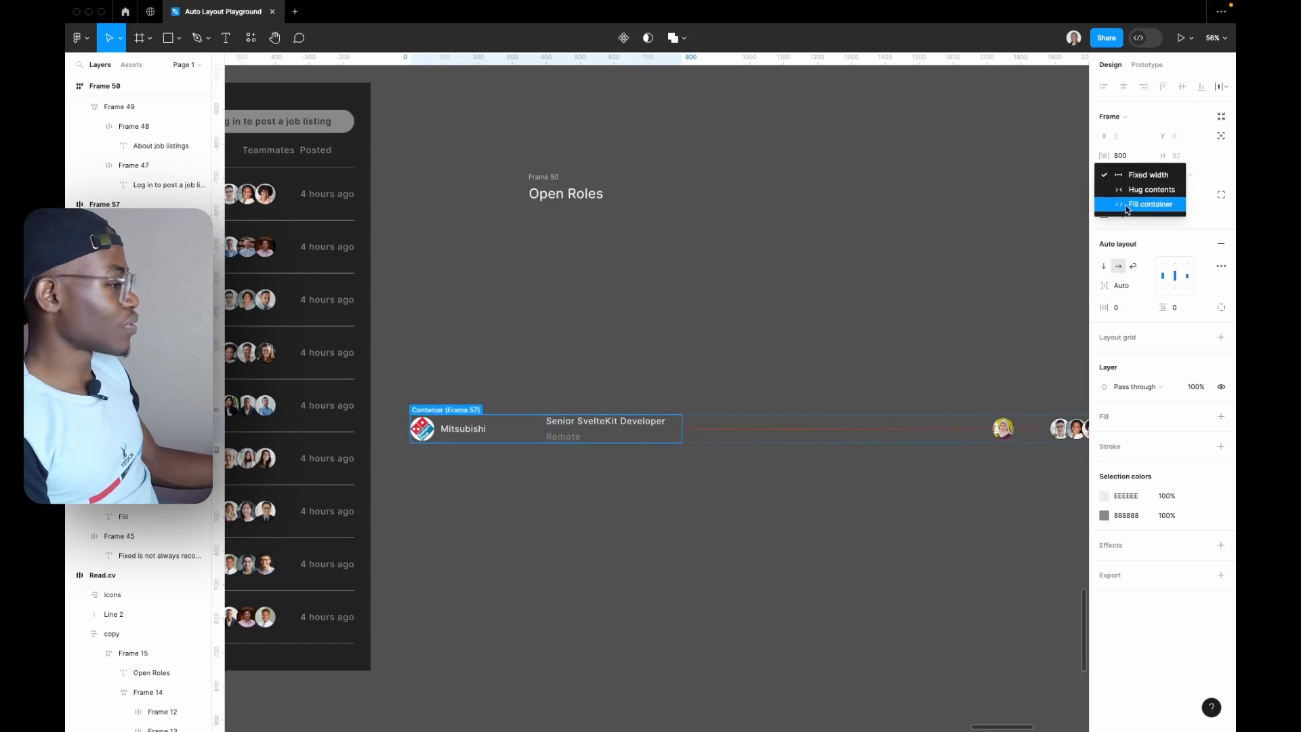
click(1122, 189)
scroll(902, 420, down, 3)
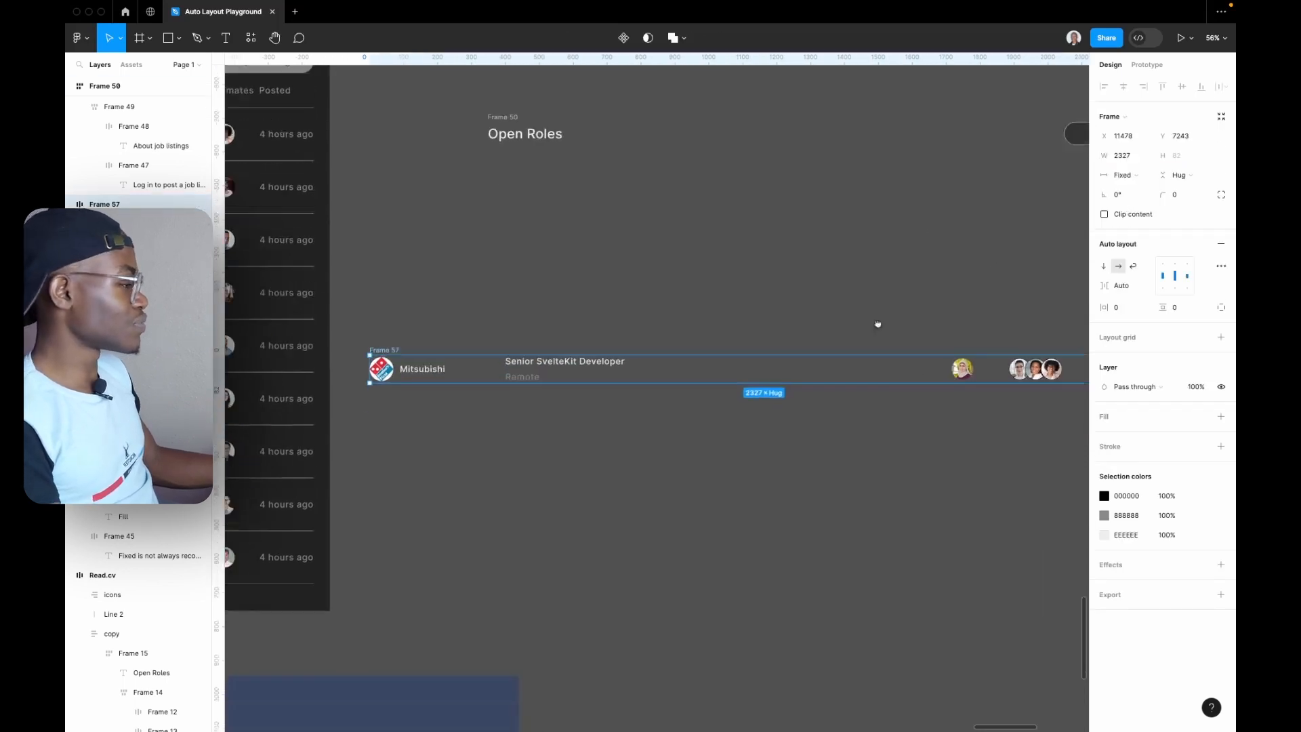
ctrl+scroll(794, 328, down, 3)
click(611, 319)
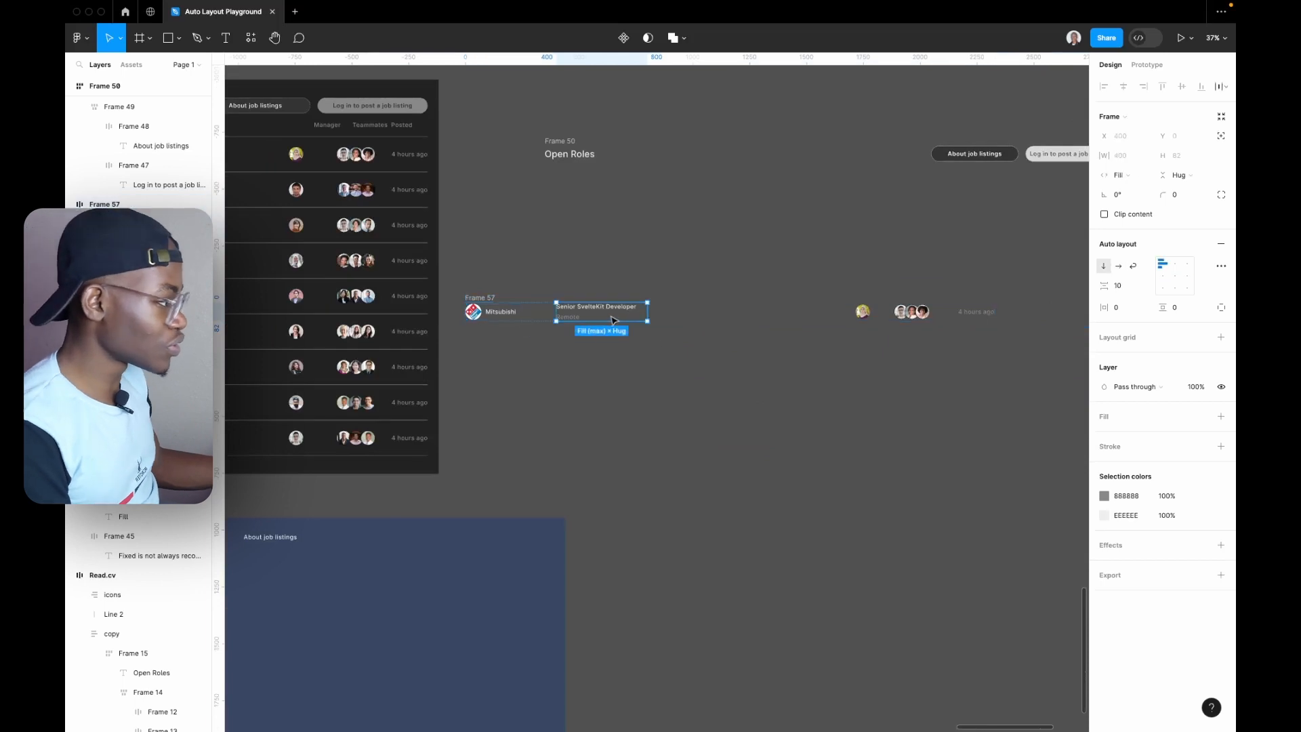
click(526, 317)
click(588, 353)
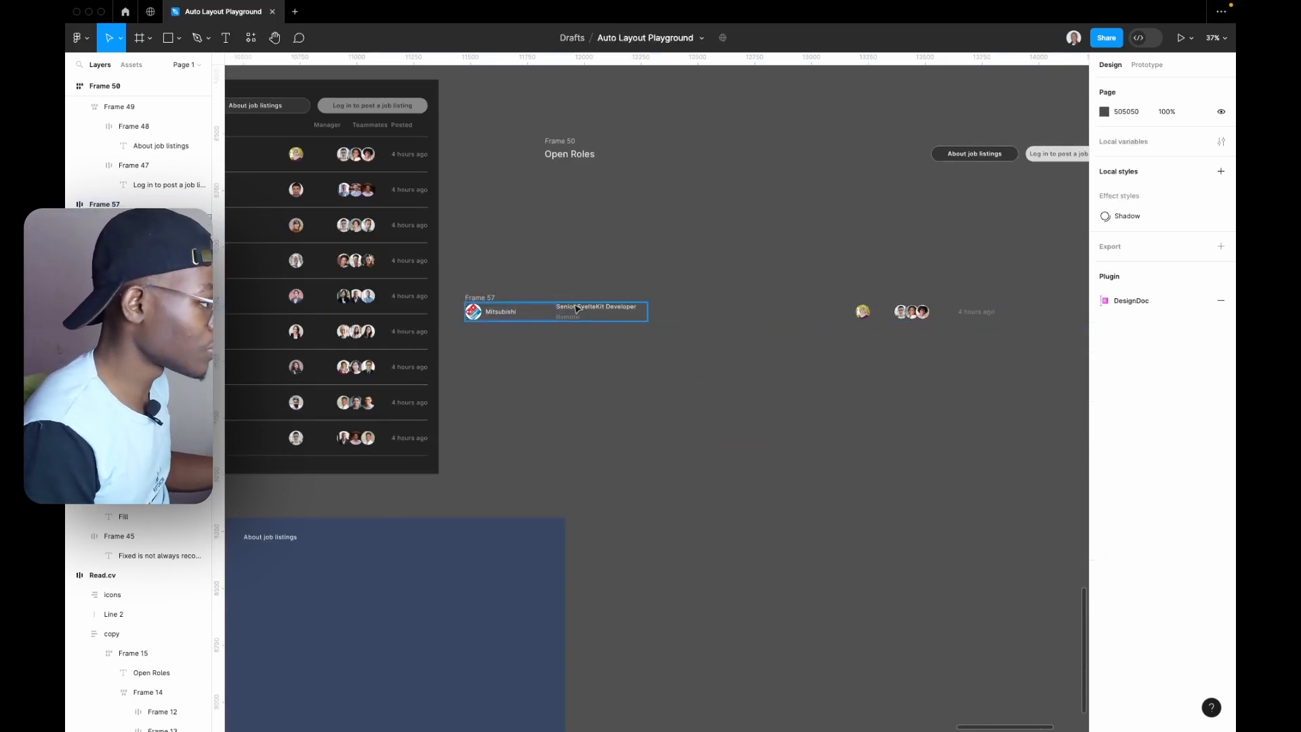
- Switch the company-and-role group to a wrapping auto layout with a vertical gap of 24
click(598, 316)
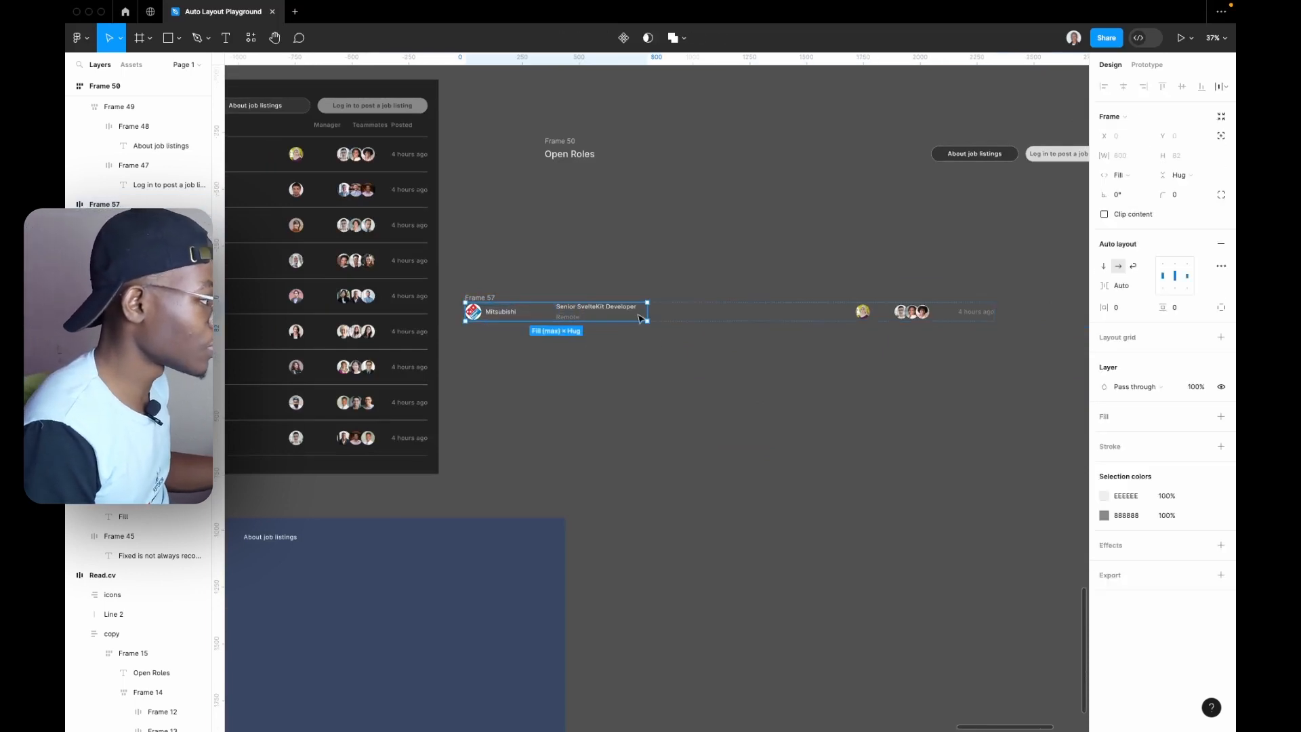
click(1135, 267)
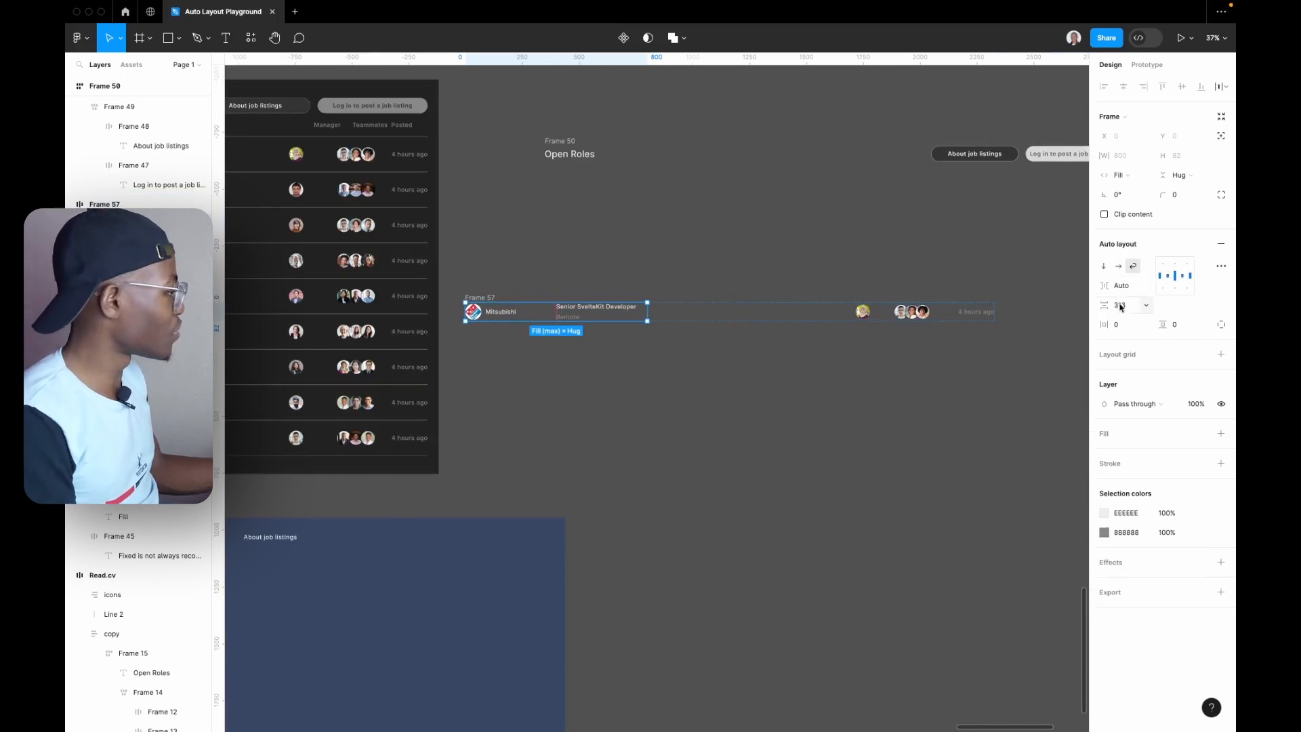
click(1121, 307)
text(16)
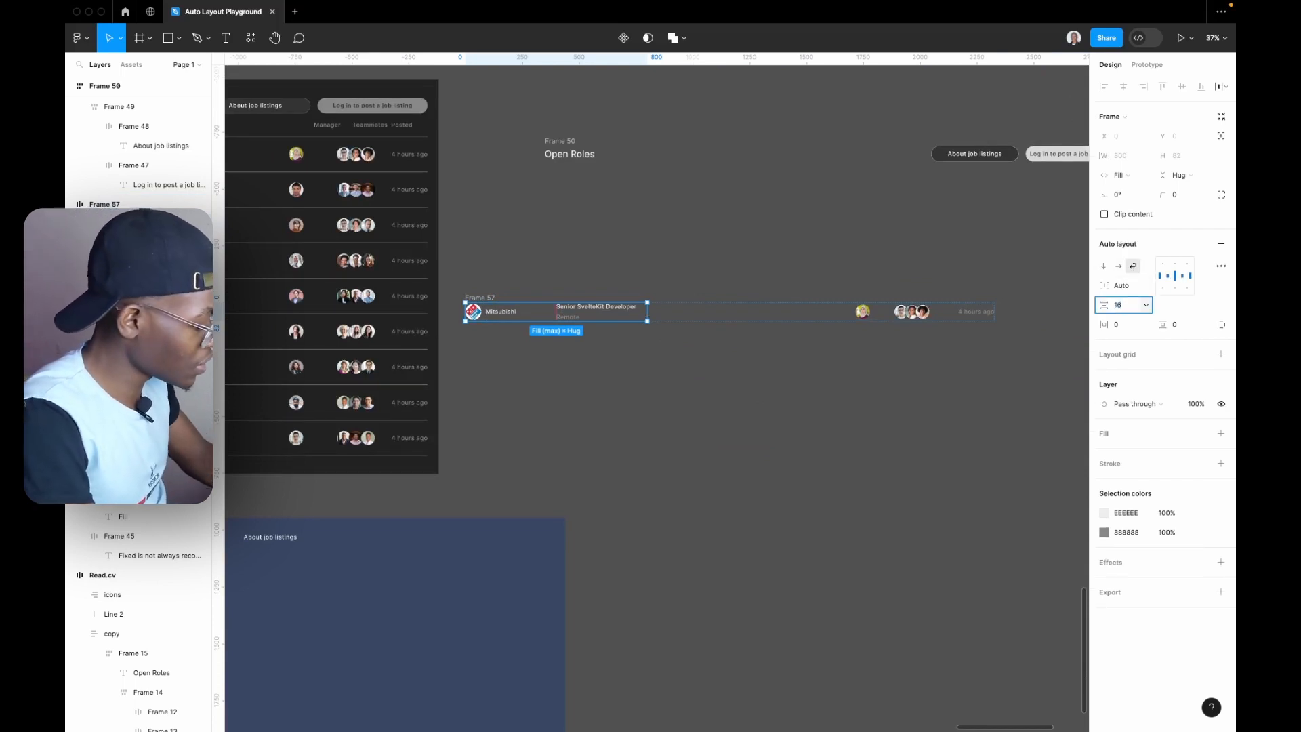
key(BackSpace)
text(24)
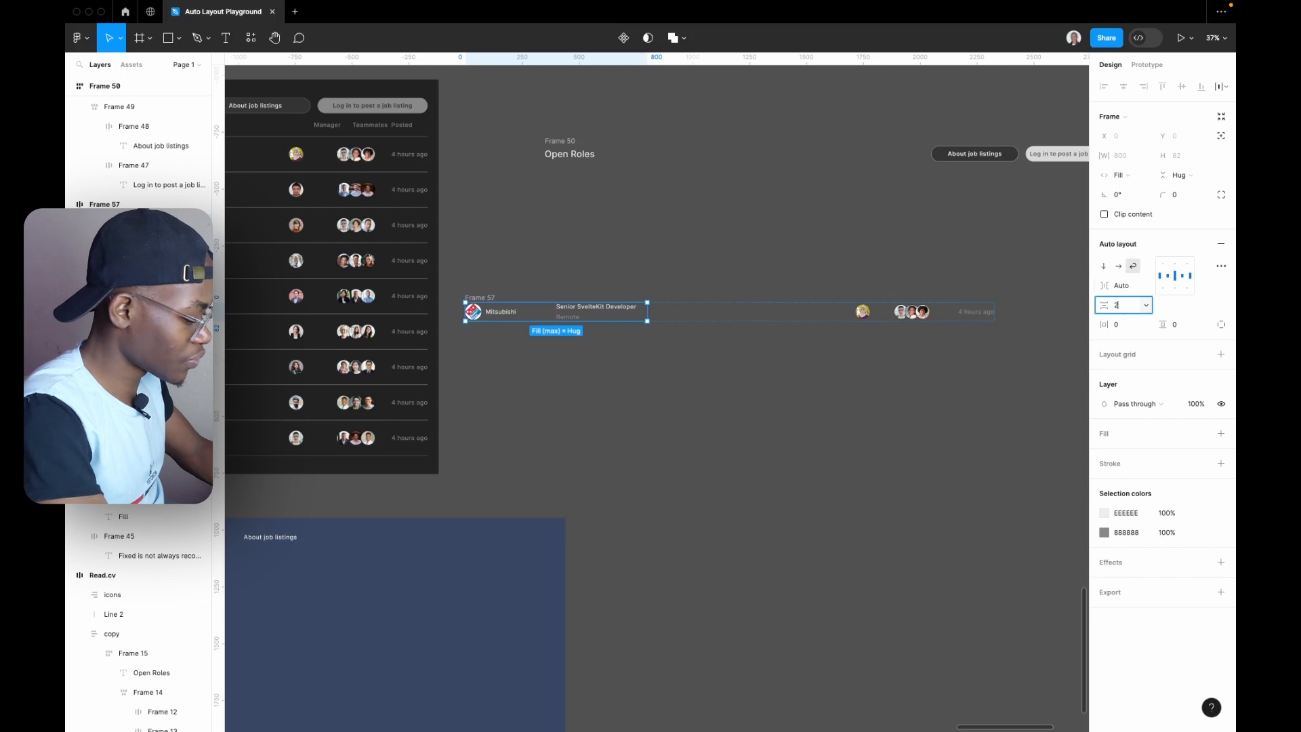
key(Return)
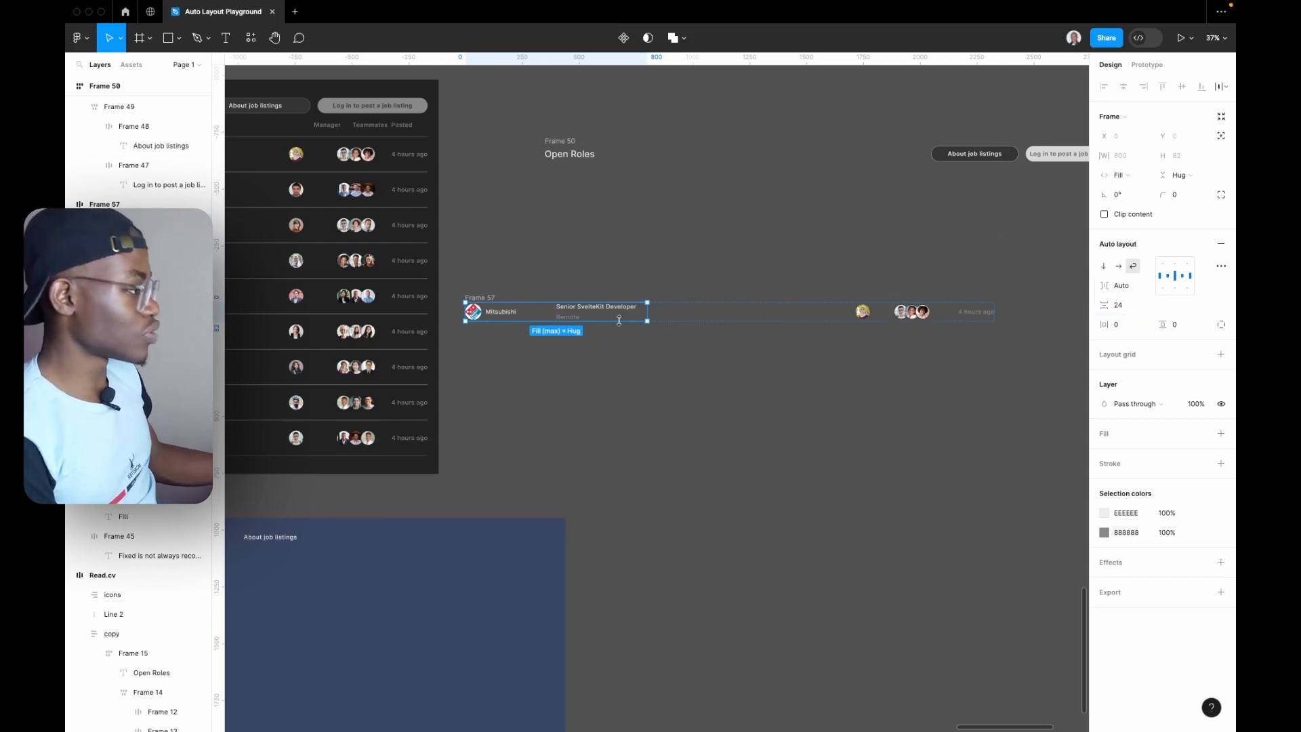
- Try widening the company-and-role group by hand, and restore its width to Fill container
key(shift+2)
scroll(913, 313, down, 3)
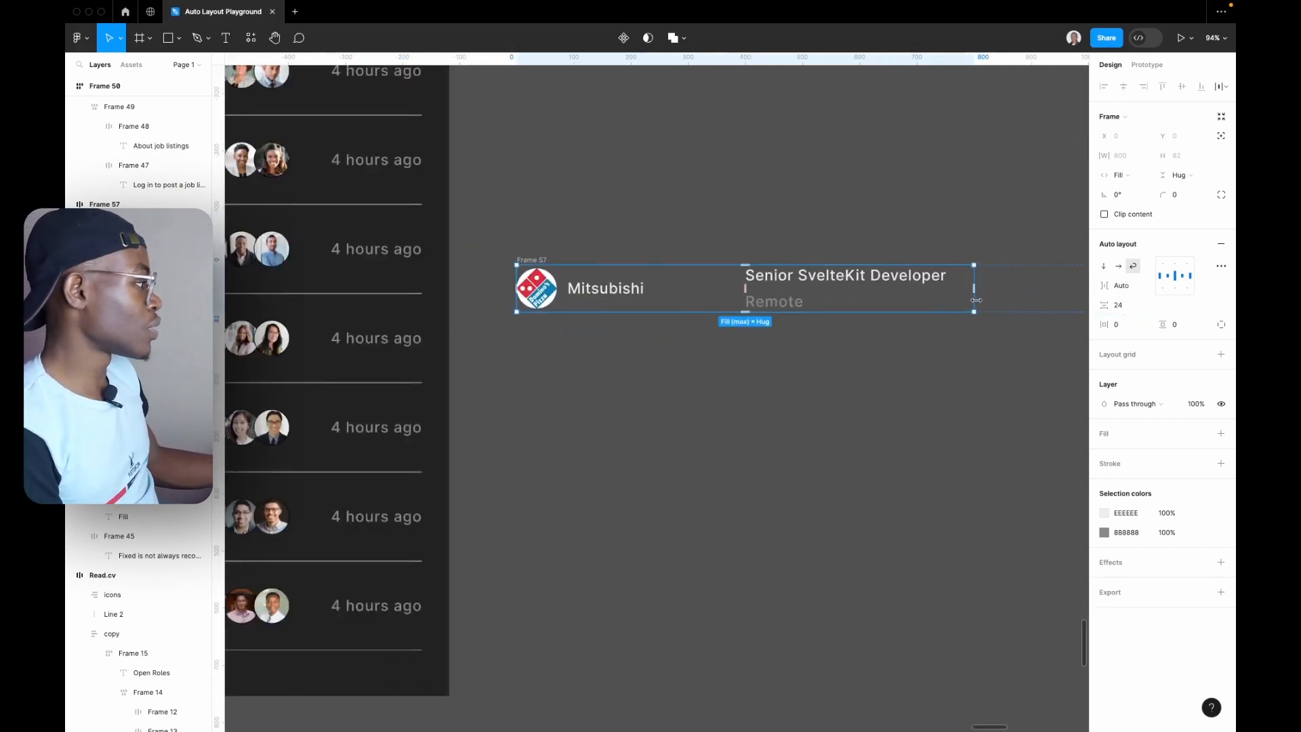
drag(973, 301, 1048, 309)
click(1147, 176)
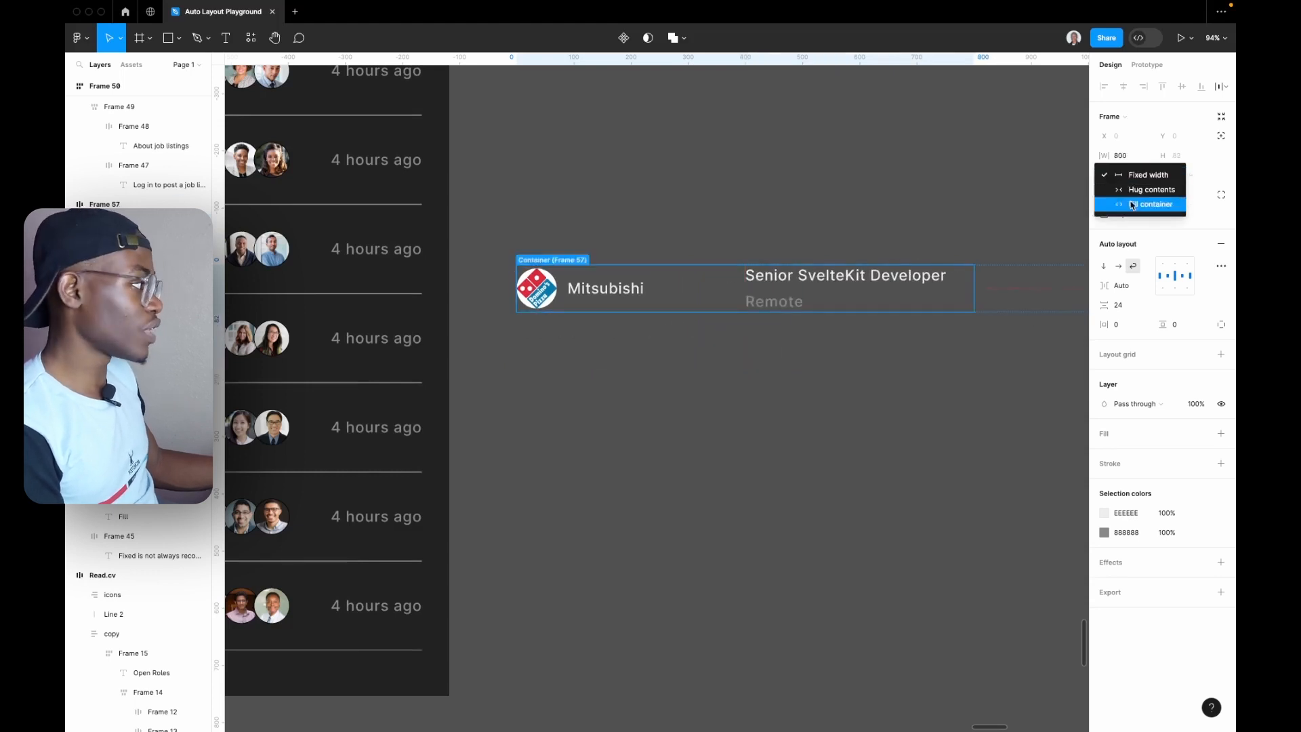
click(1132, 204)
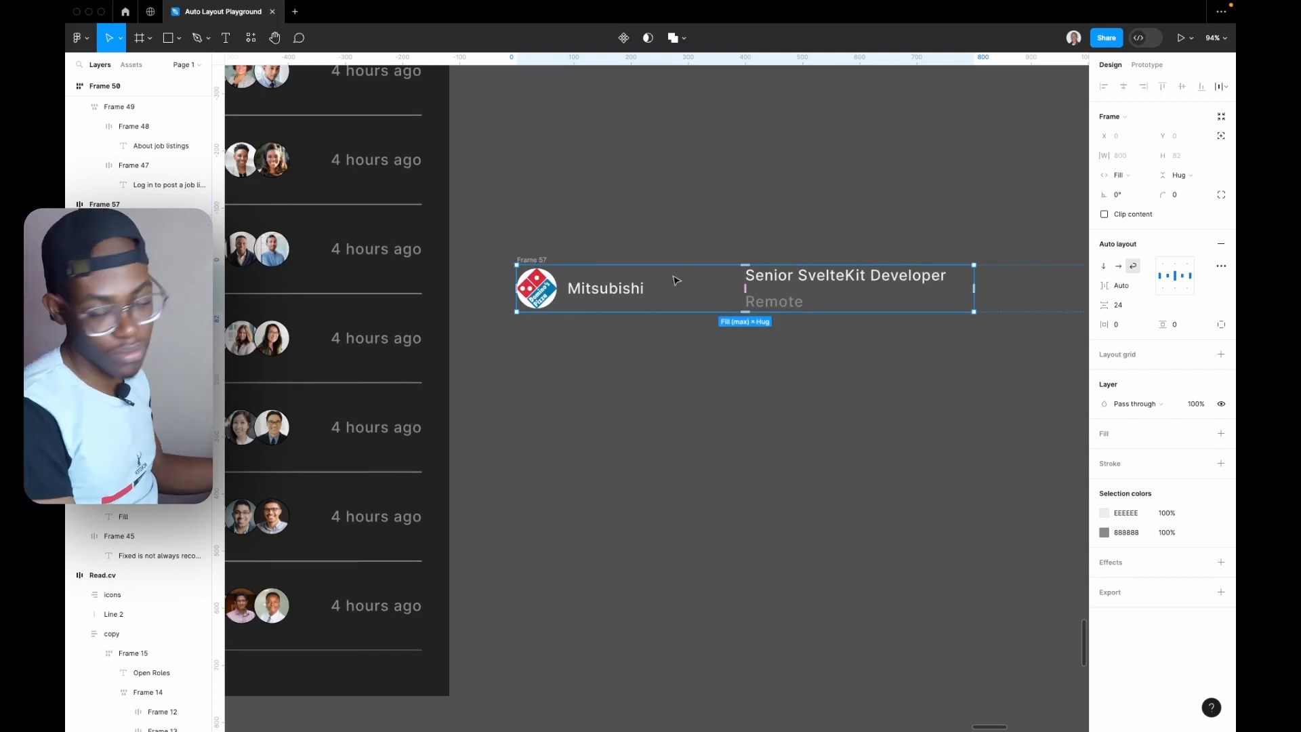
- Make the entire job row wrap with a vertical gap of 24, and test narrowing it, undoing the resize
scroll(628, 309, down, 6)
scroll(687, 360, right, 2)
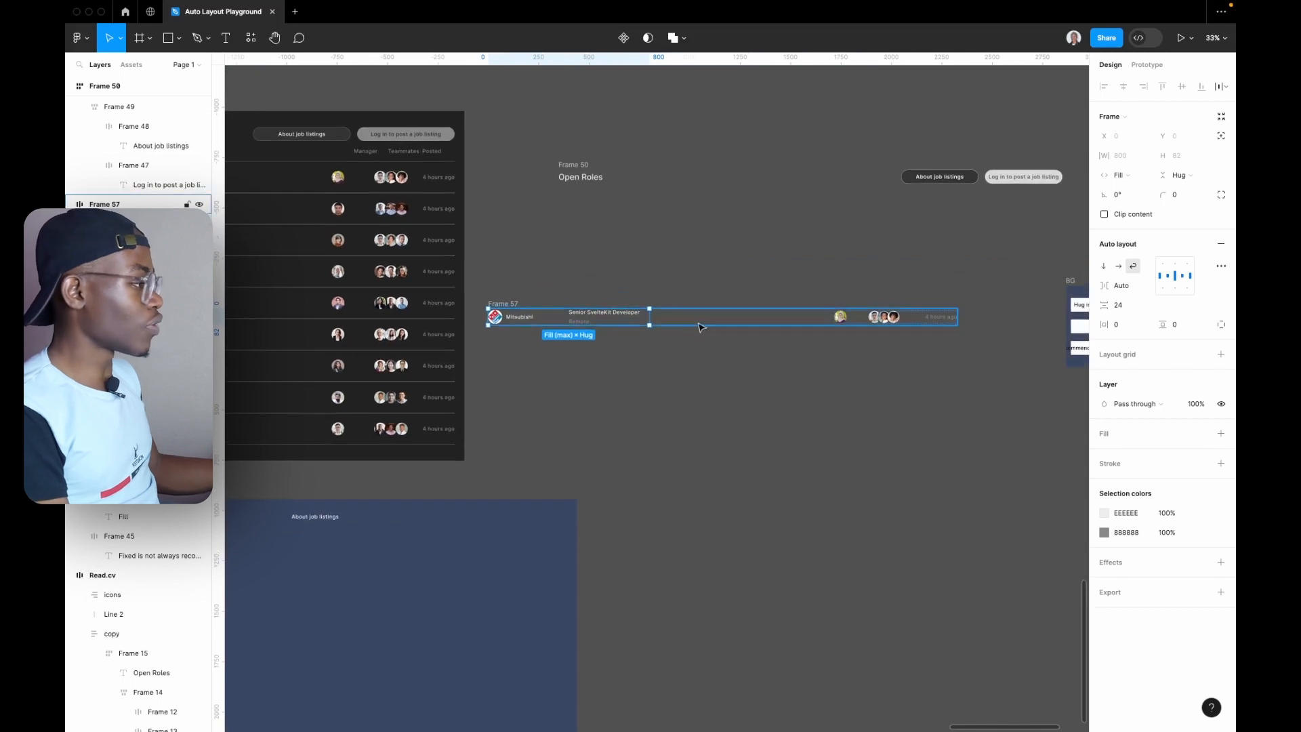
click(700, 323)
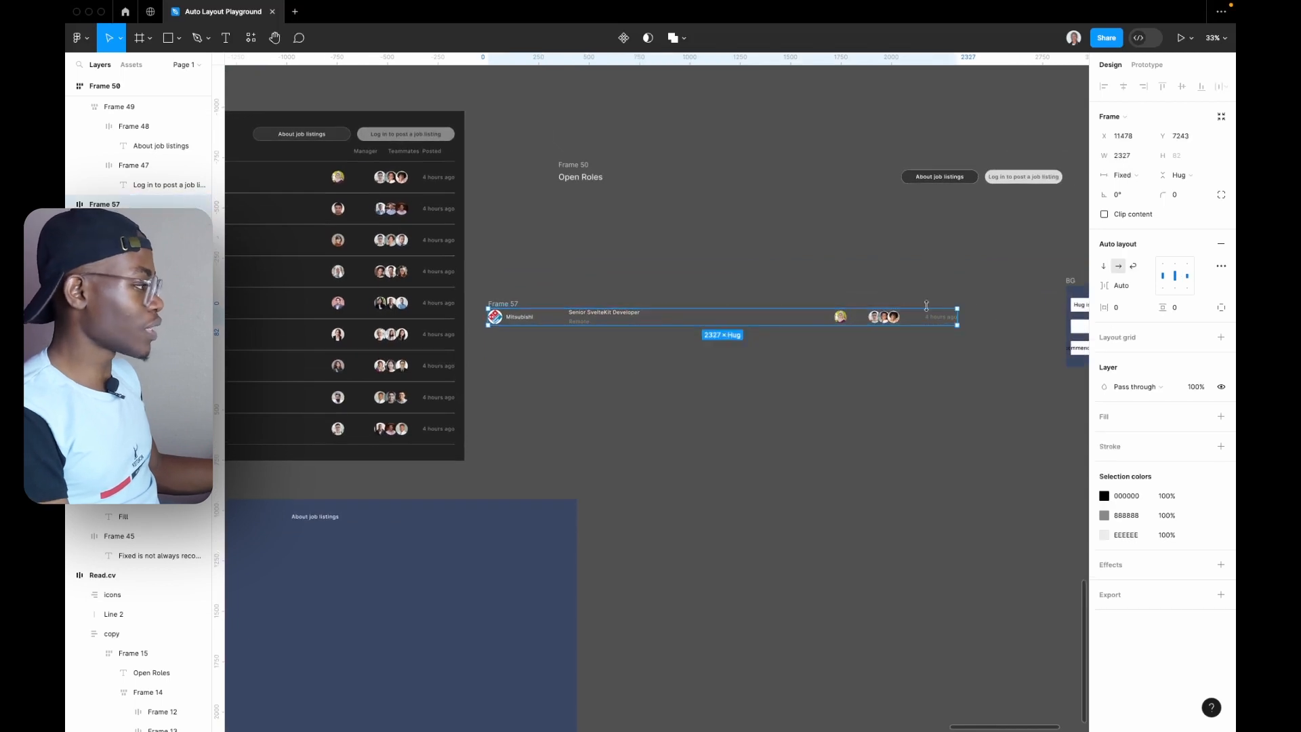
click(1135, 268)
click(1129, 306)
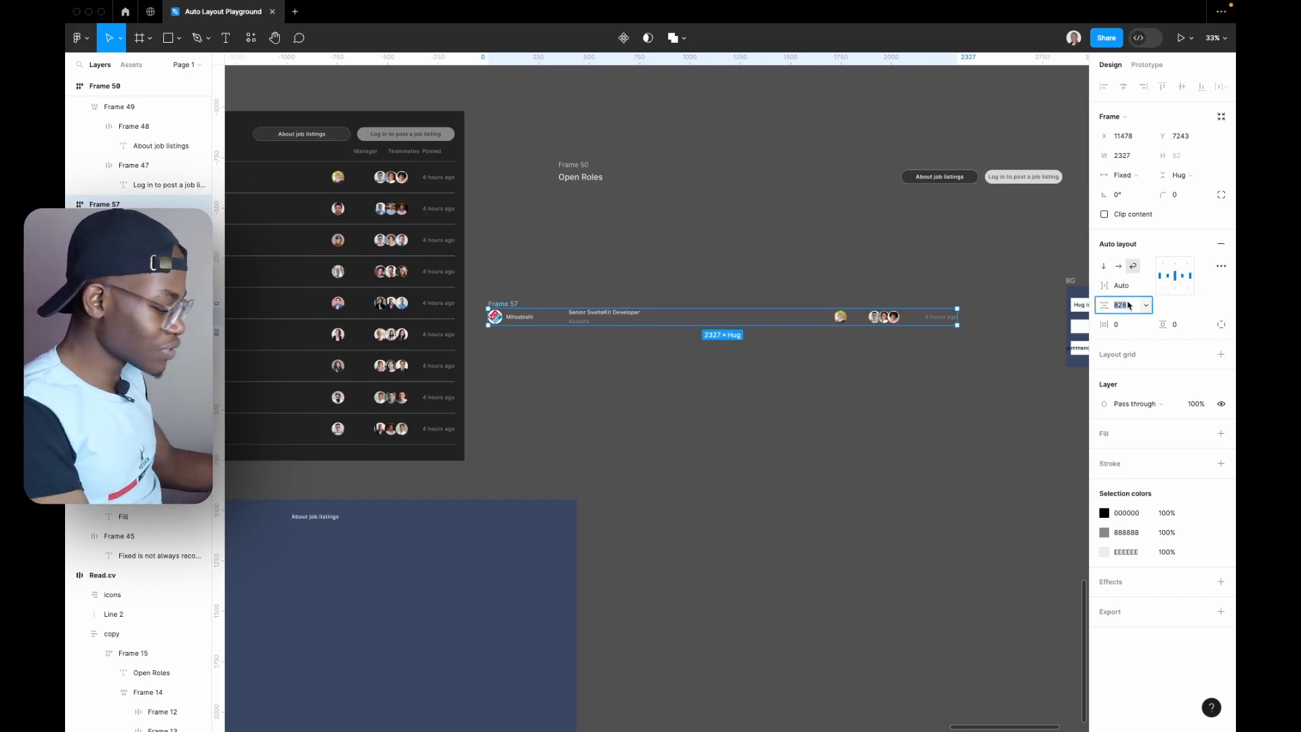
text(24)
key(Return)
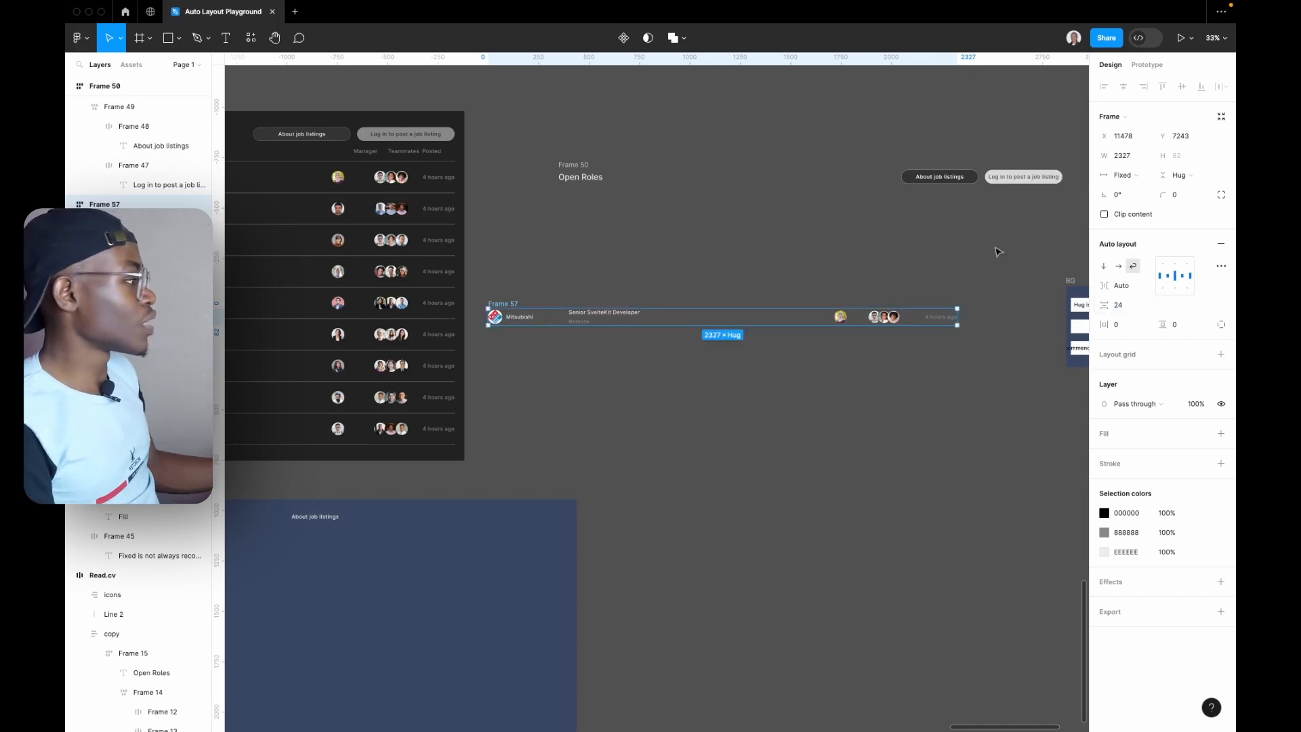
drag(963, 319, 698, 395)
key(ctrl+z)
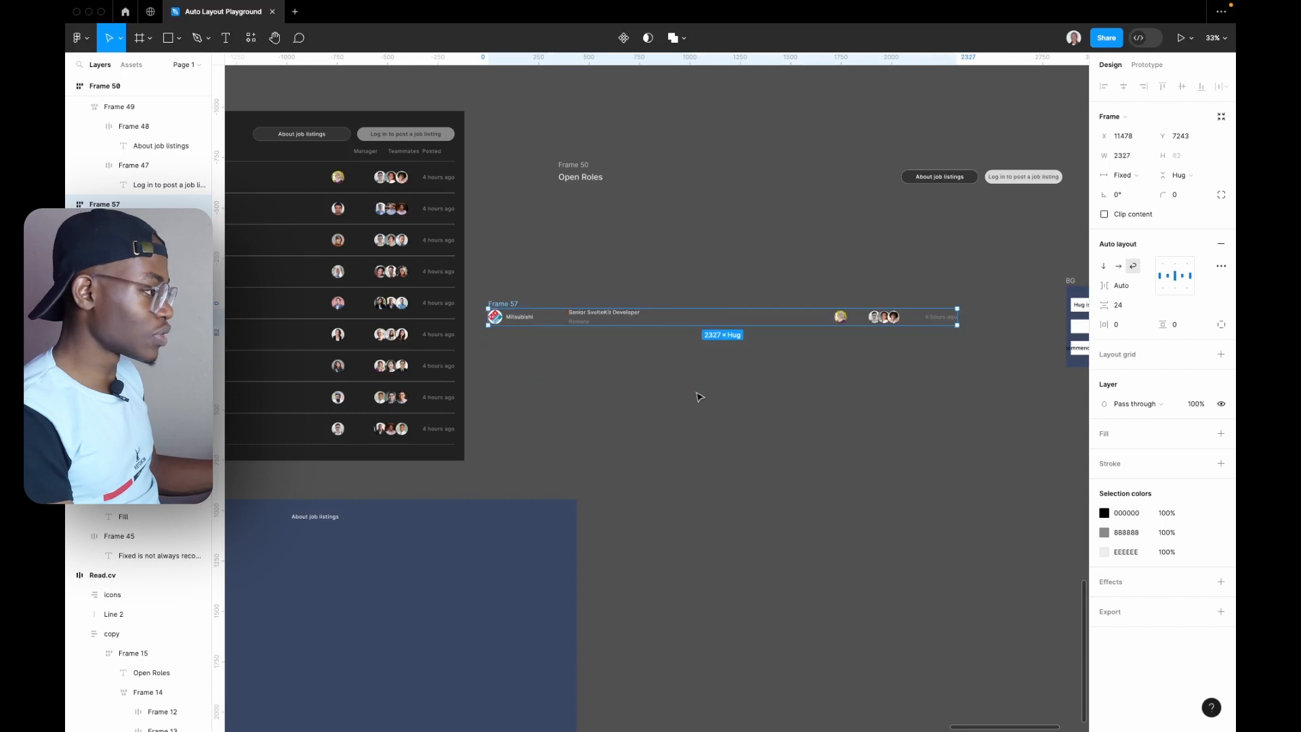
- Check the minimum and maximum width limits set on the Open Roles header frame
click(731, 178)
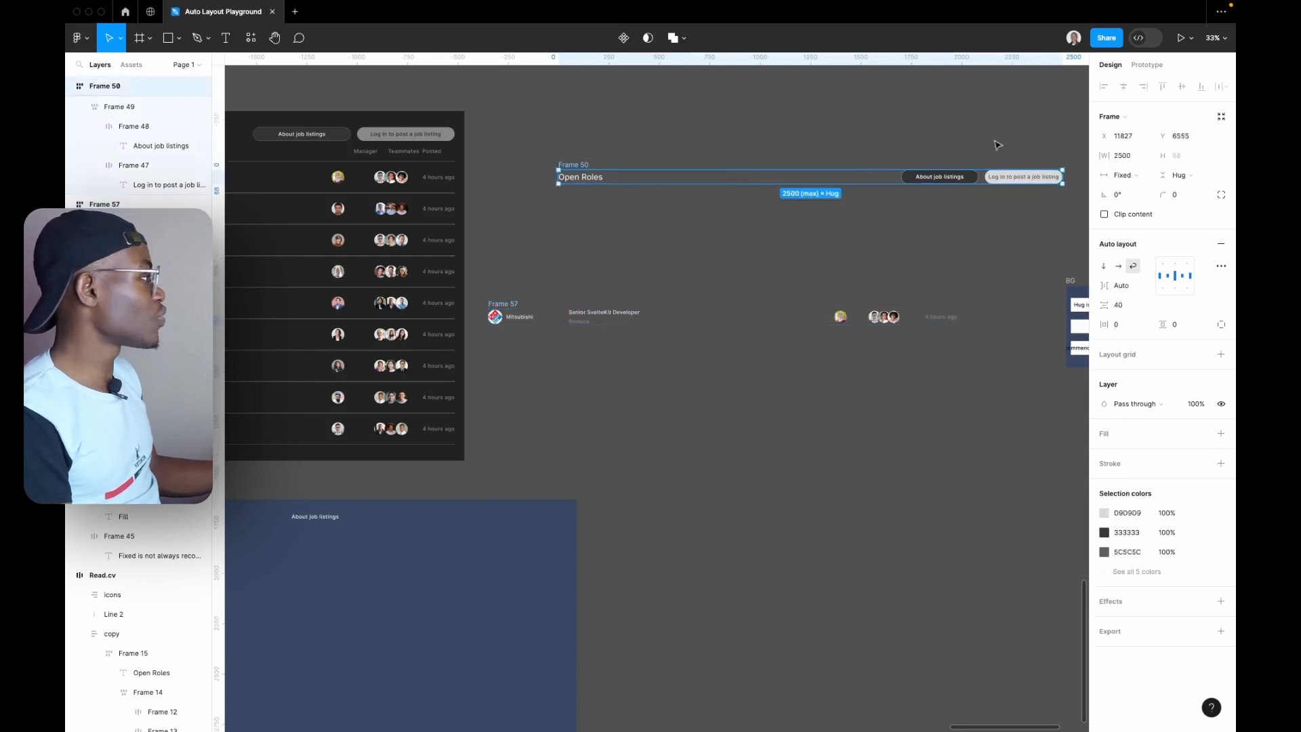
click(1148, 158)
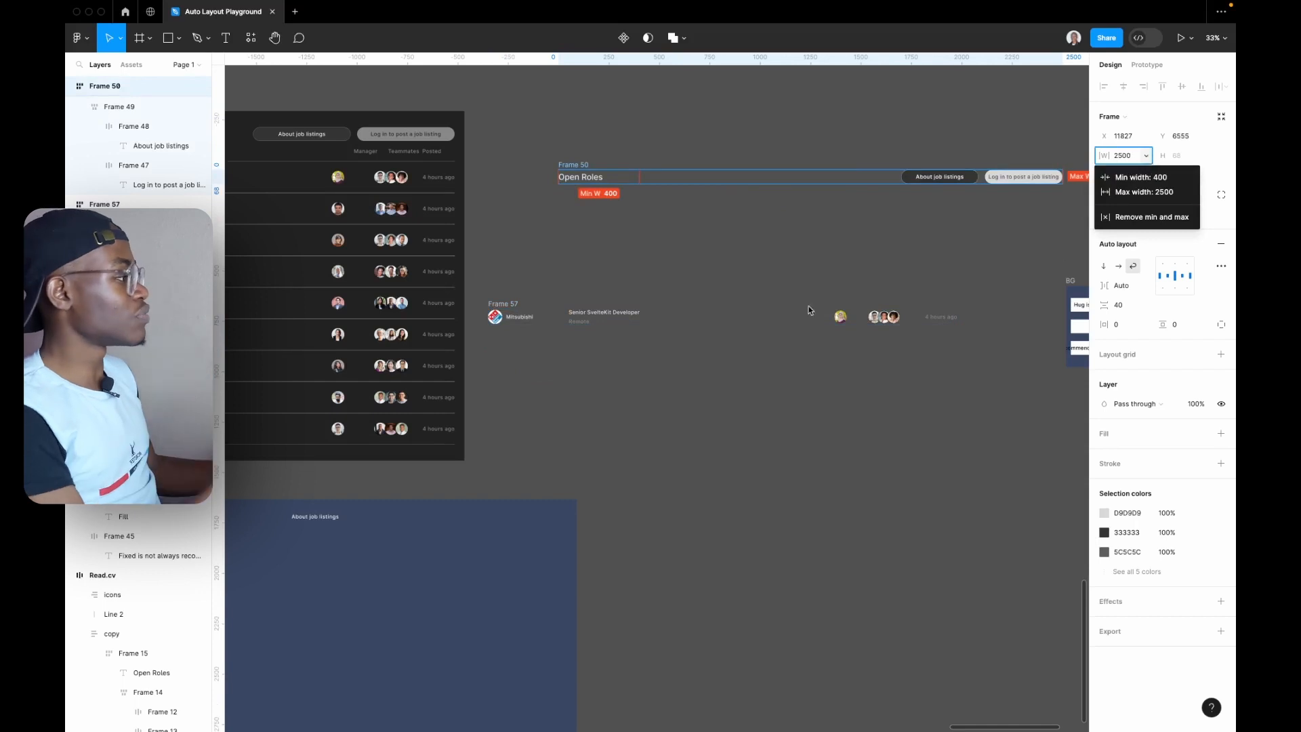
click(513, 309)
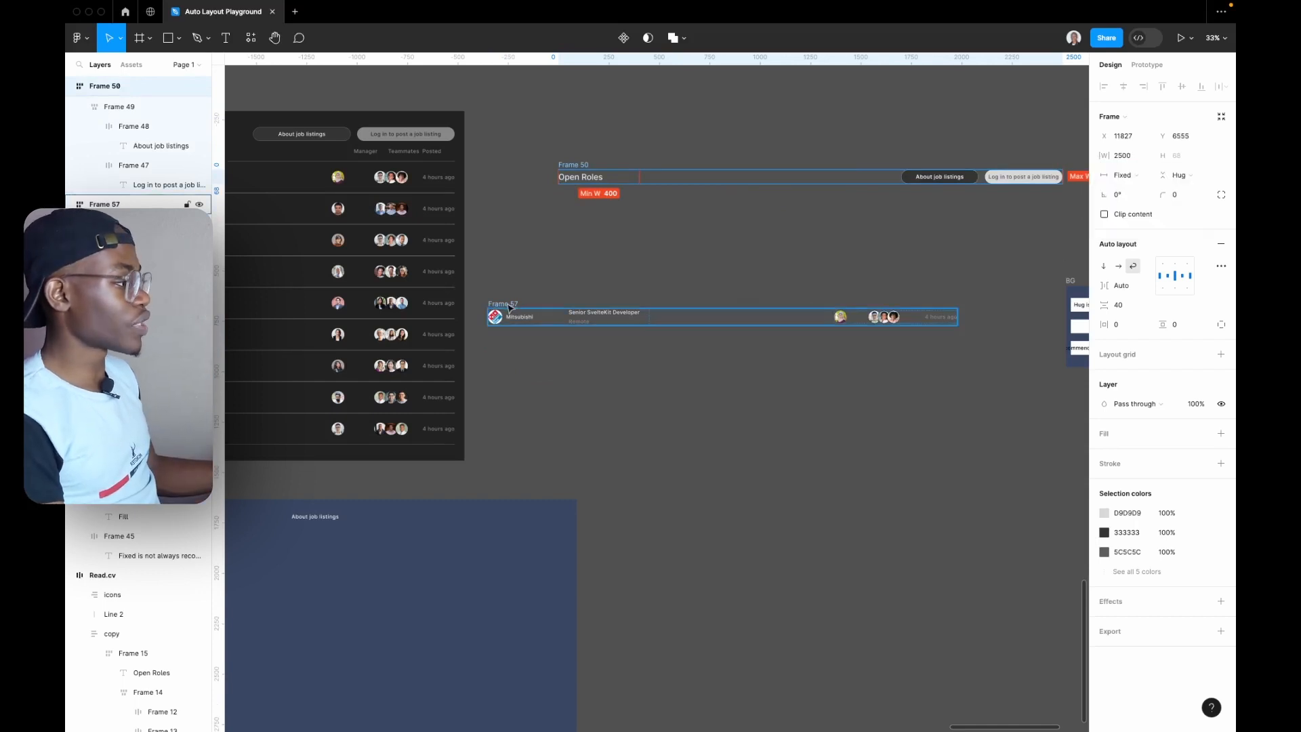
- Give the job row a maximum width of 2500 and a minimum width of 400, and widen it to the maximum
click(511, 309)
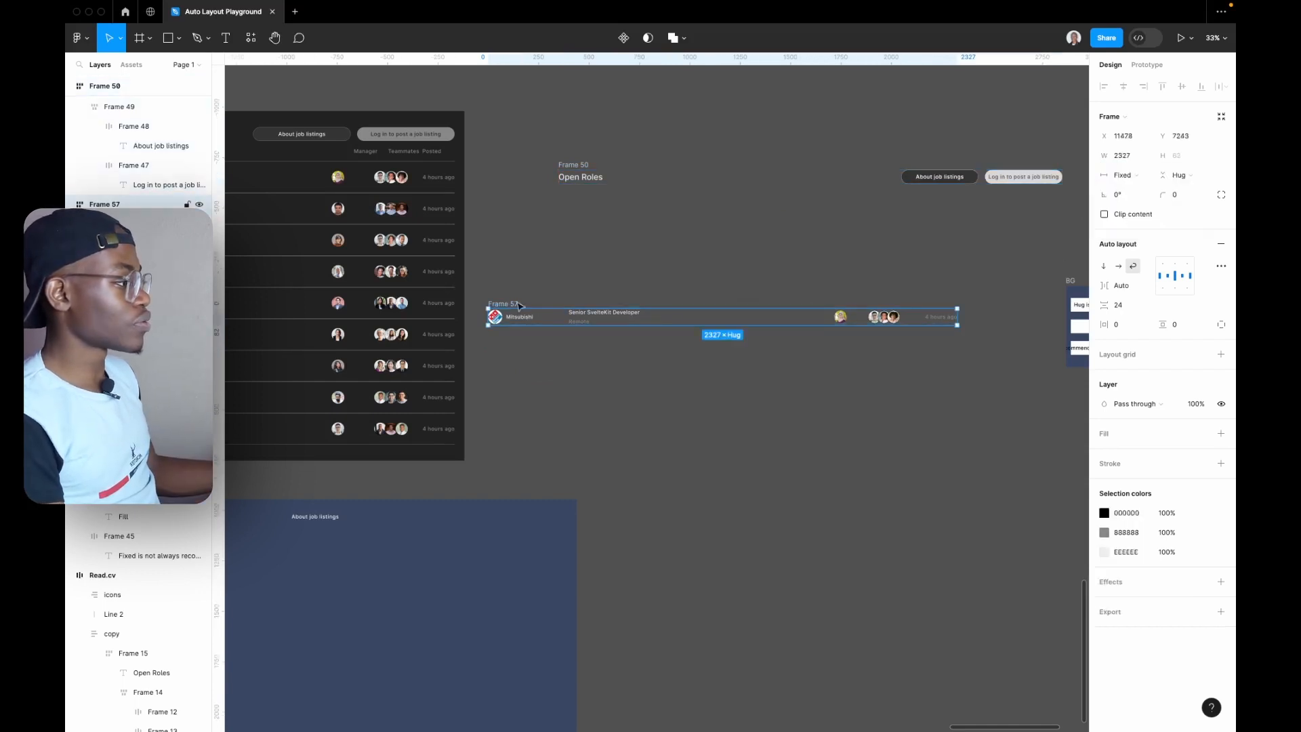
click(1146, 156)
click(1131, 196)
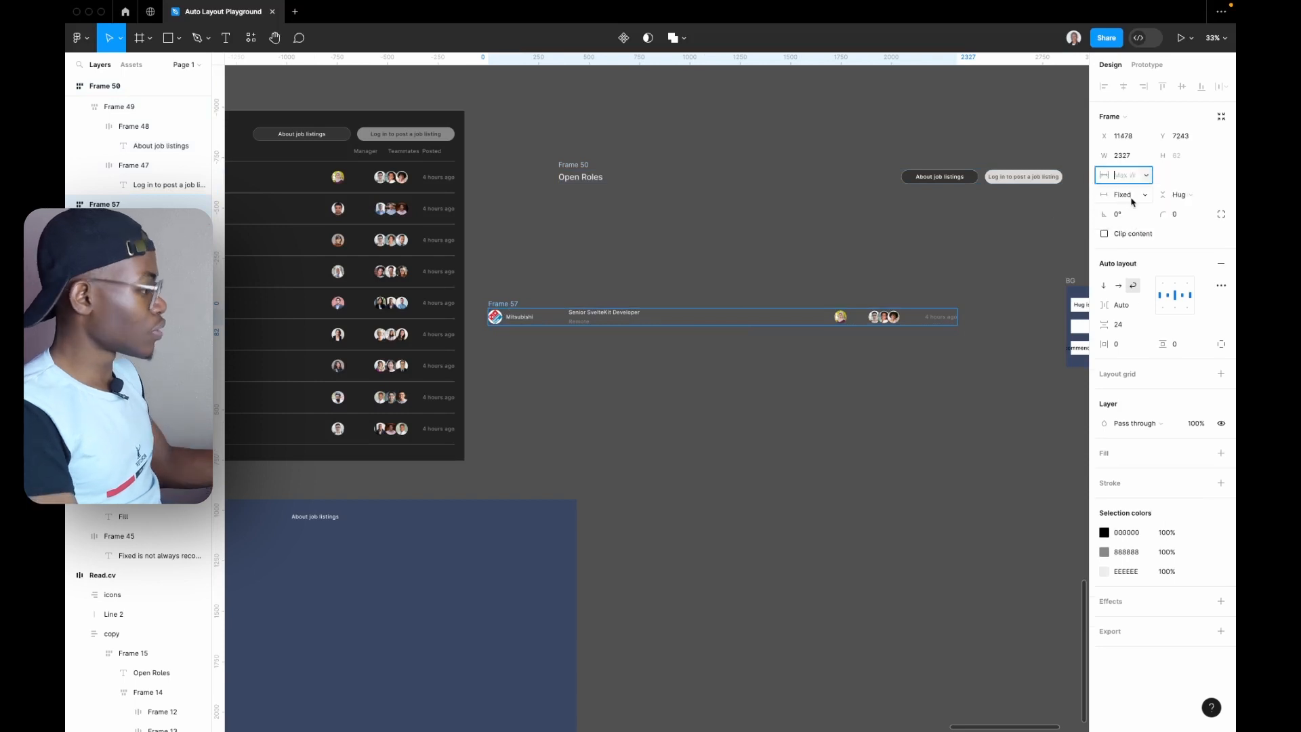
text(2500)
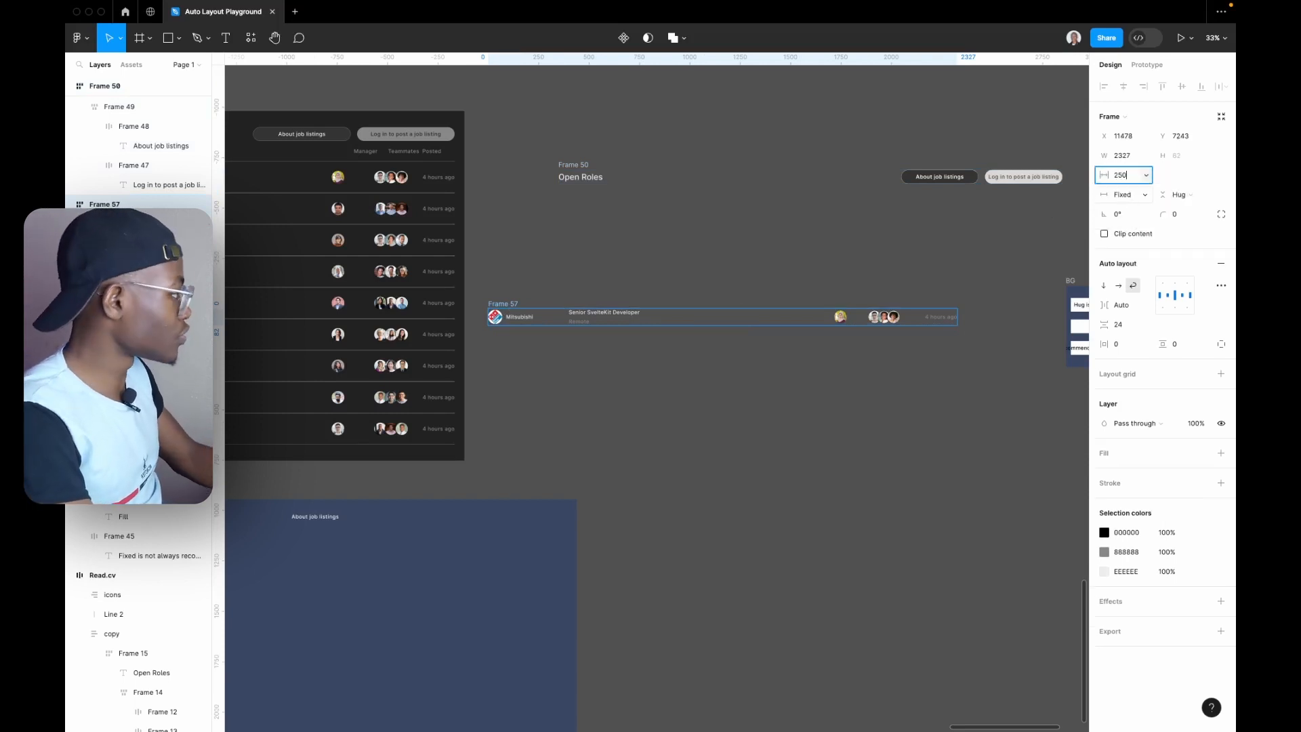
key(Return)
click(1145, 156)
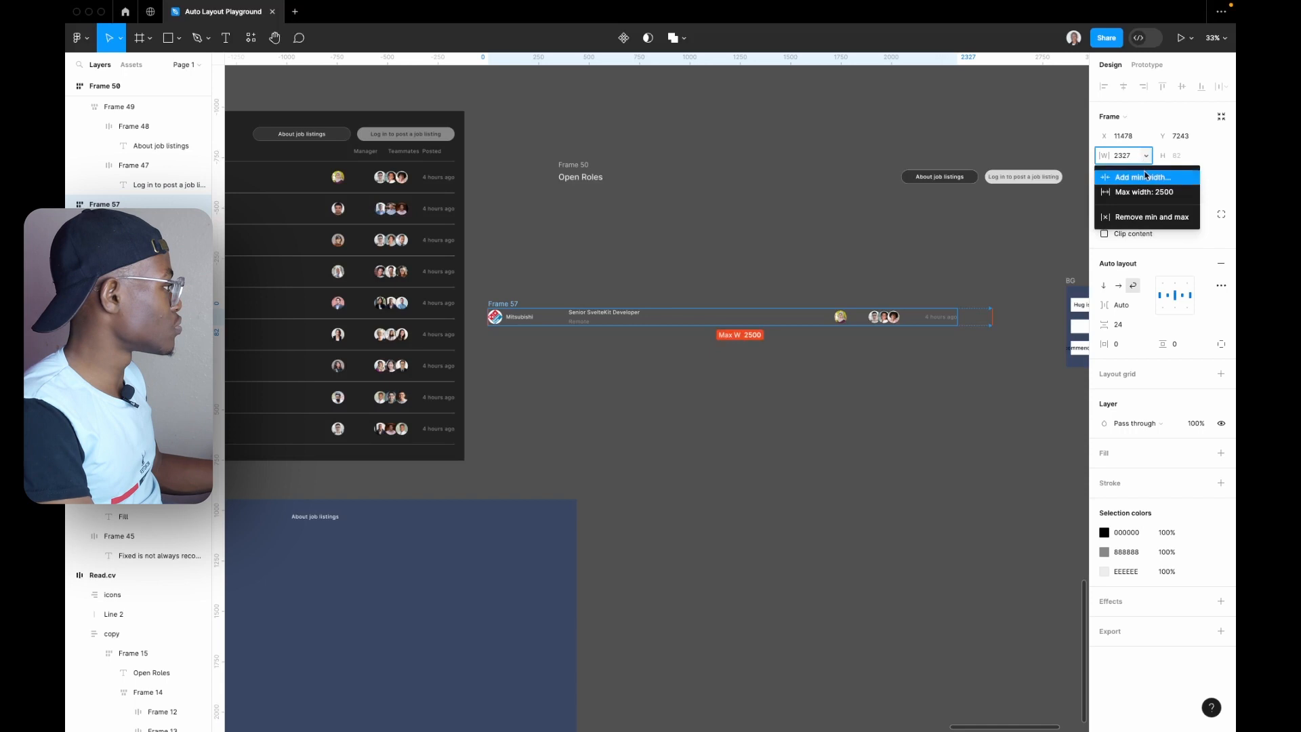
click(1145, 176)
text(4)
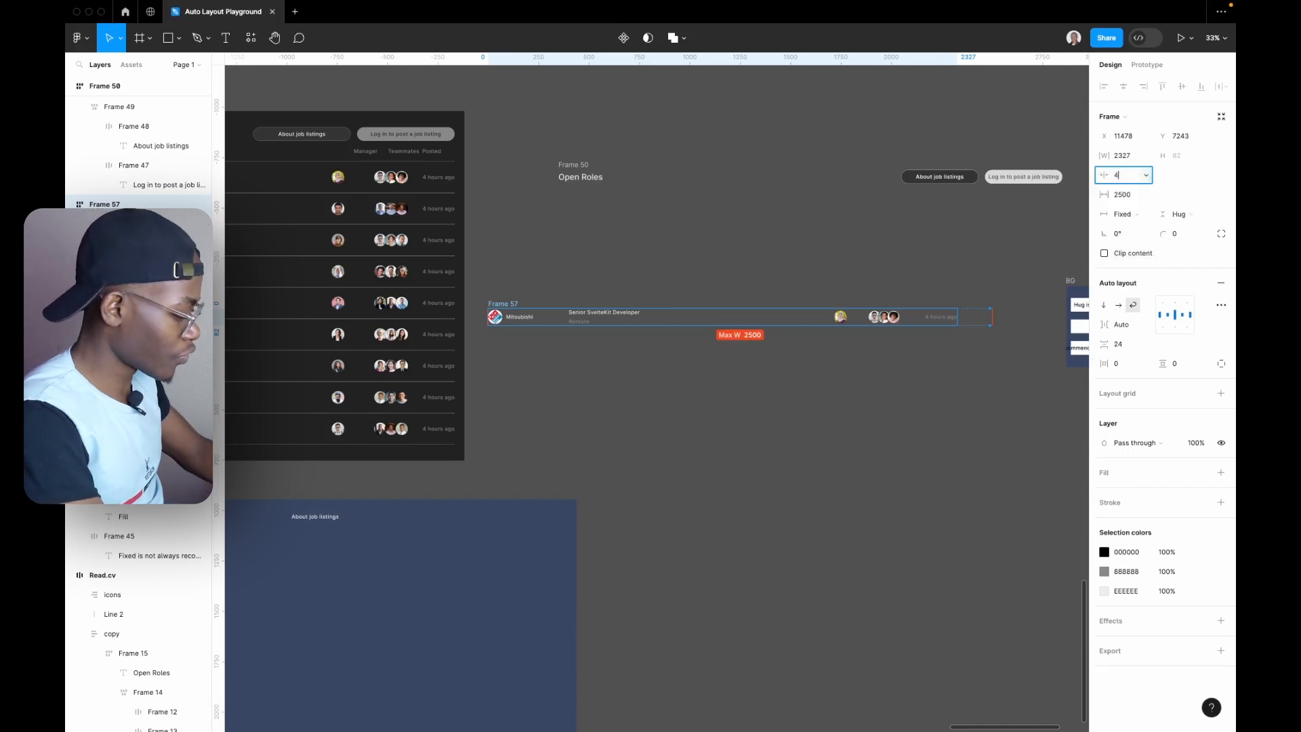
text(00)
key(Return)
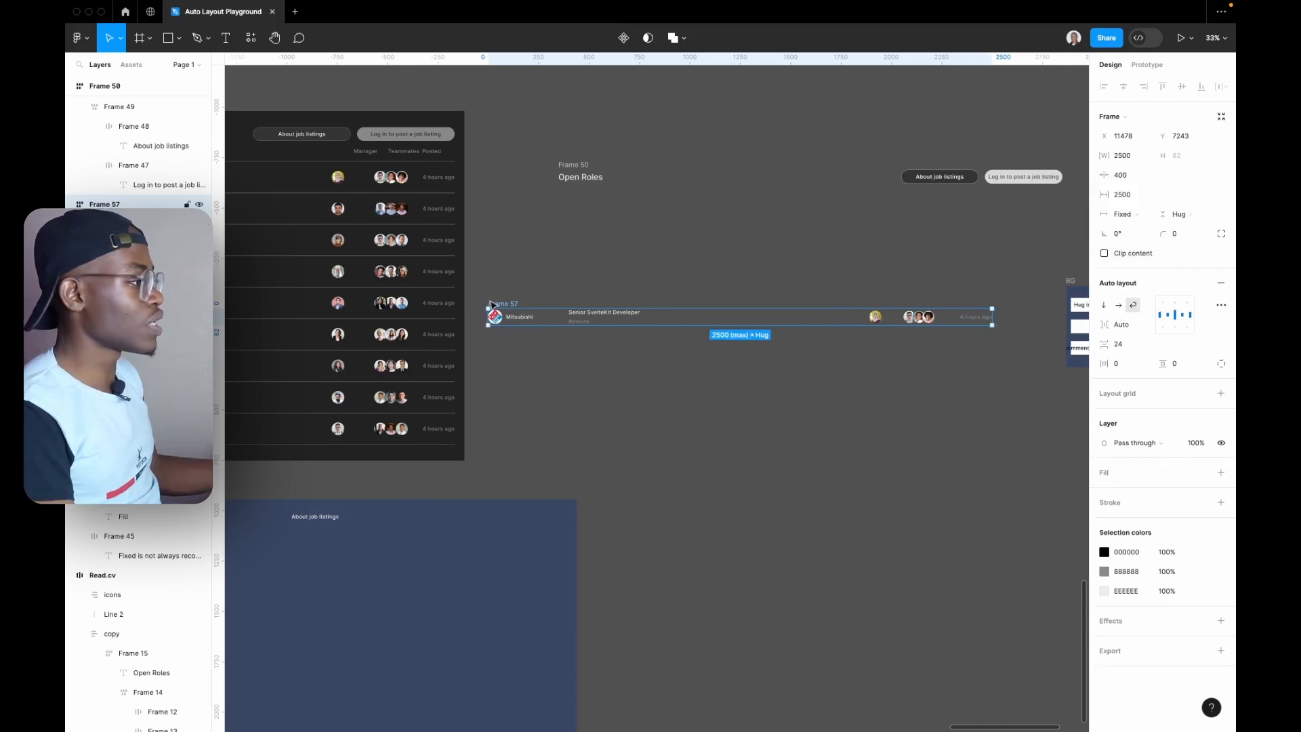
- Place the job row beneath the Open Roles header and combine both in a vertical auto layout with a gap of 50
drag(492, 305, 566, 215)
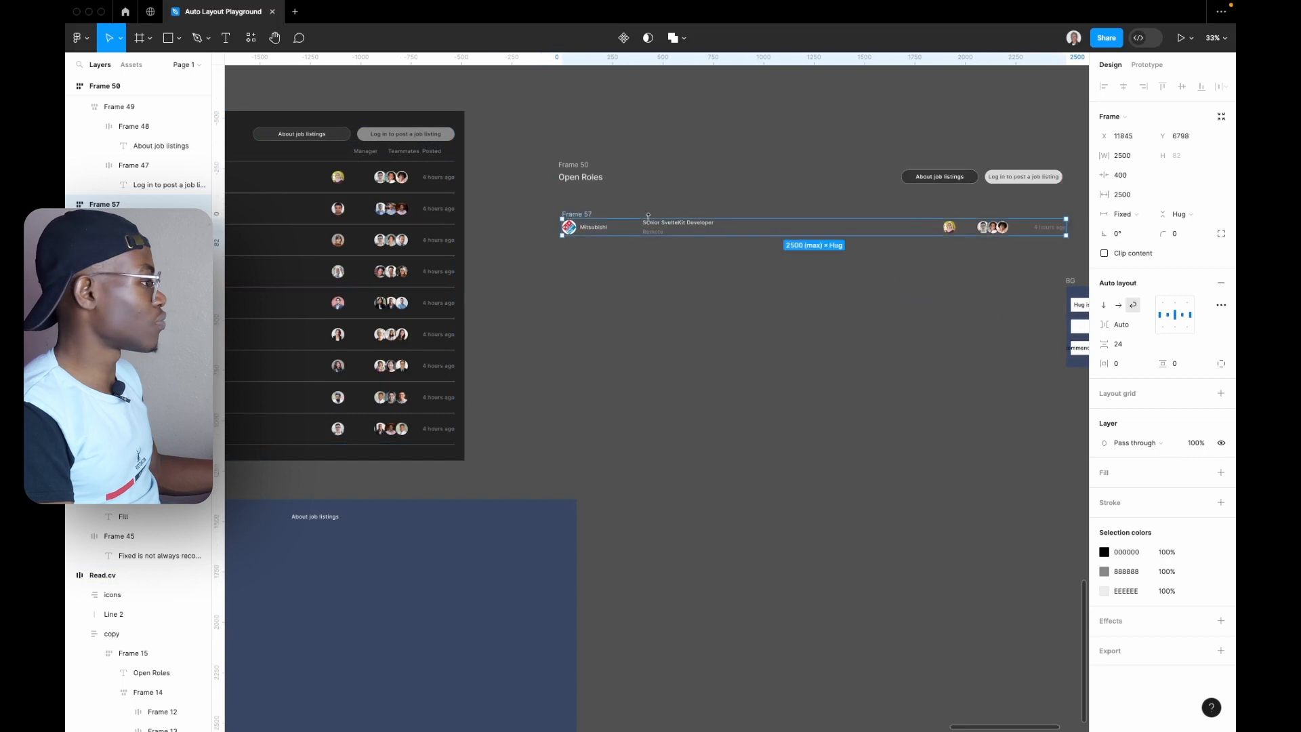
click(571, 168)
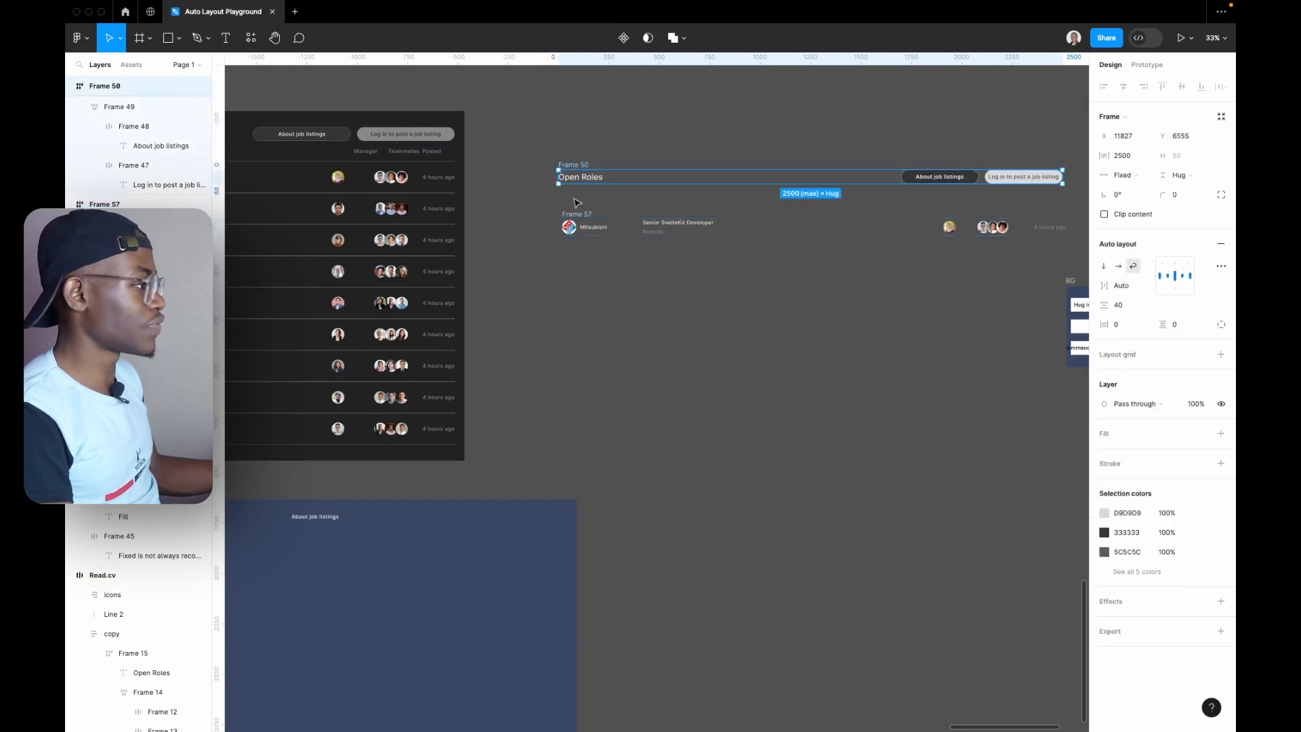
shift+click(577, 214)
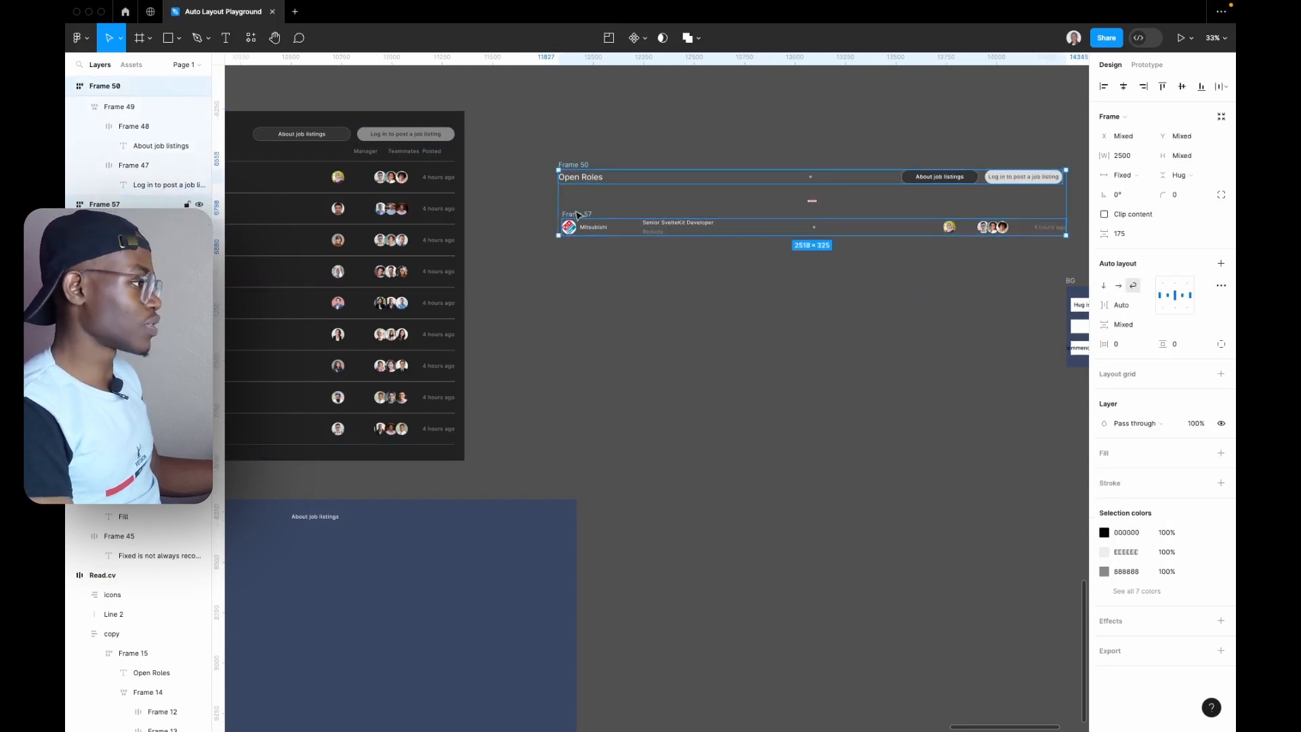
key(shift+a)
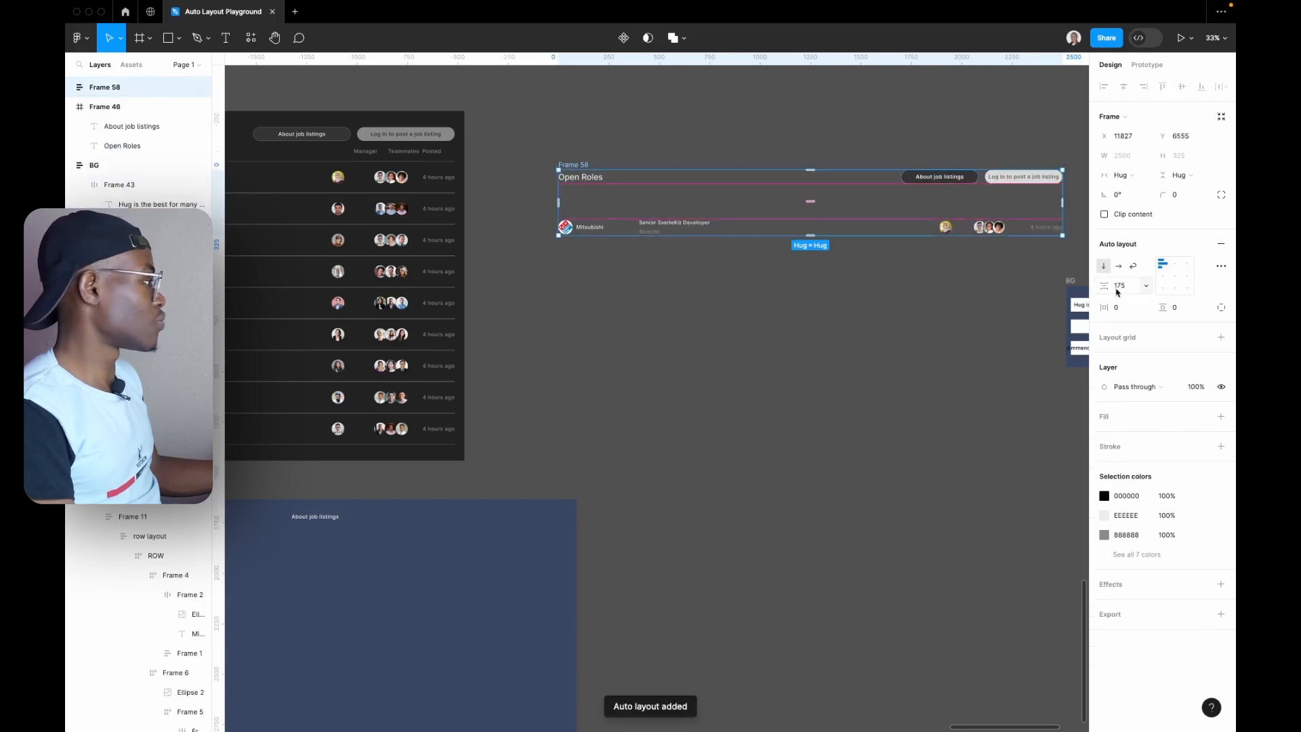
drag(1117, 292, 965, 309)
scroll(1083, 243, right, 3)
scroll(1083, 243, up, 1)
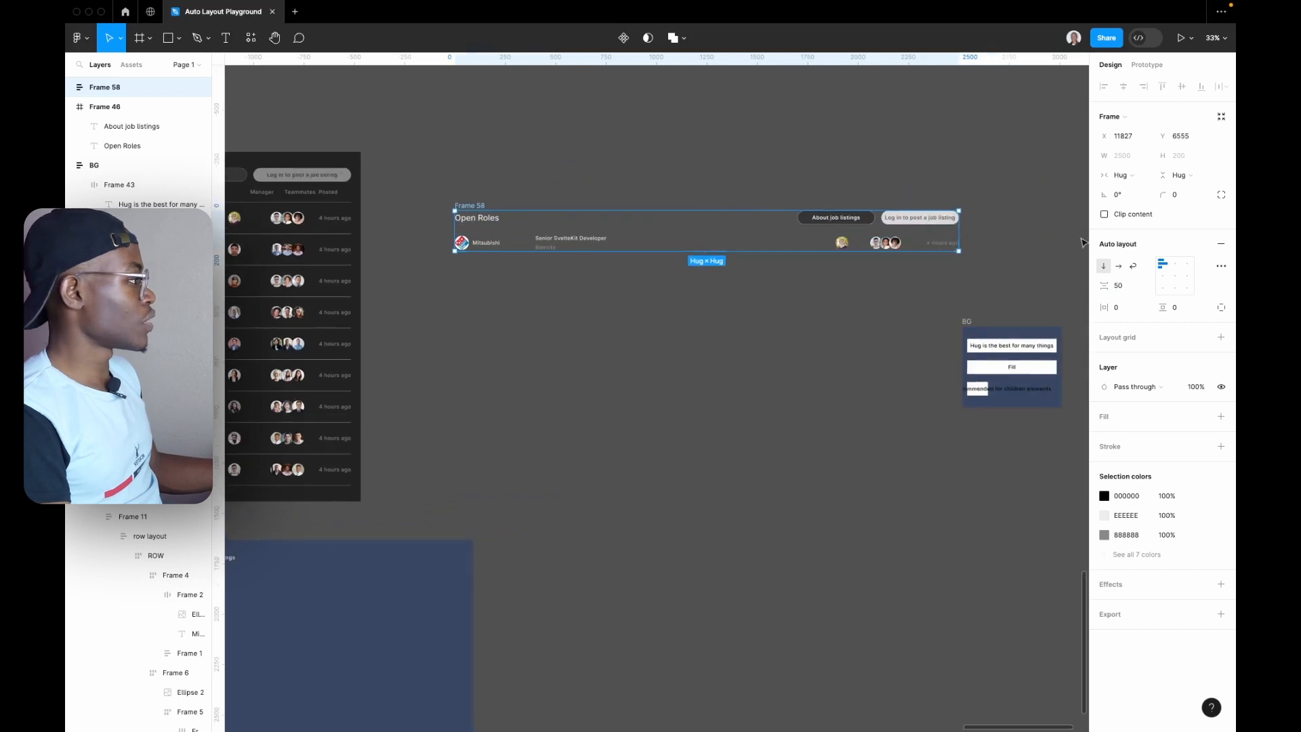
- Set the width of both the header and the job row to Fill container inside the new parent frame
key(Return)
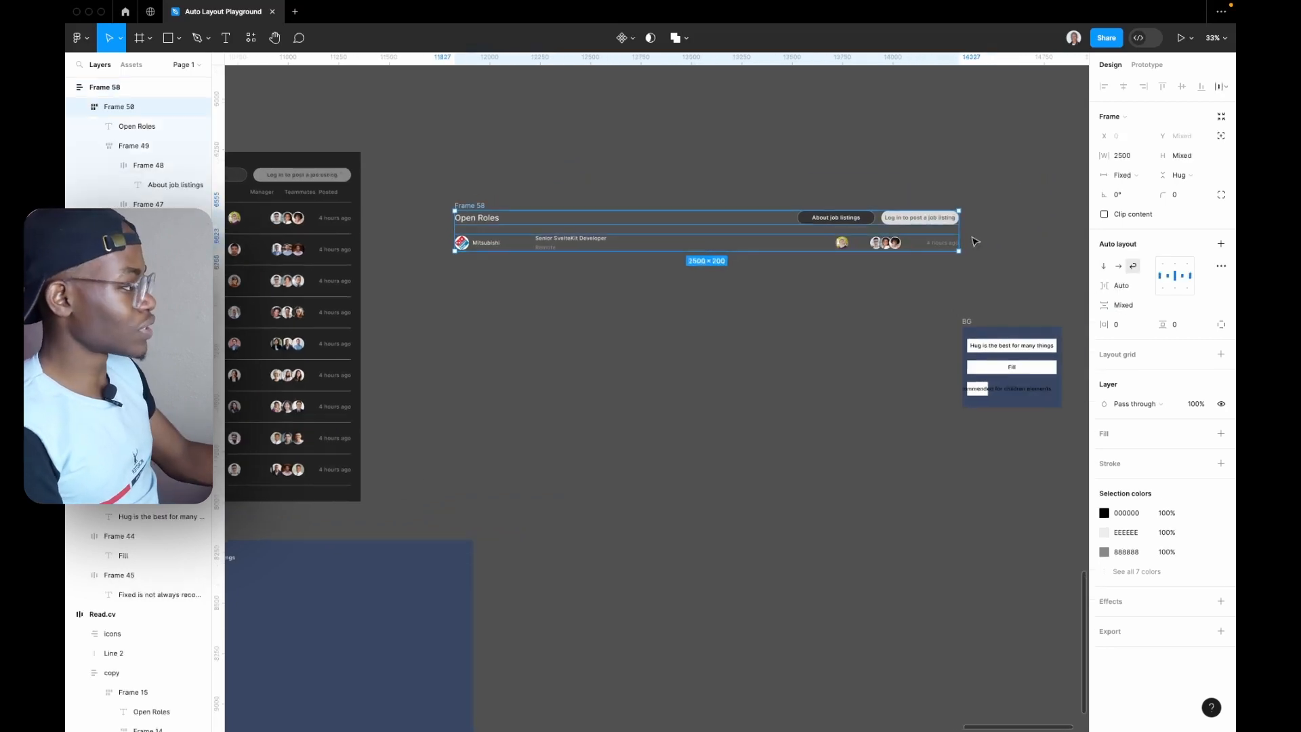
click(1134, 175)
click(1139, 204)
key(shift+Return)
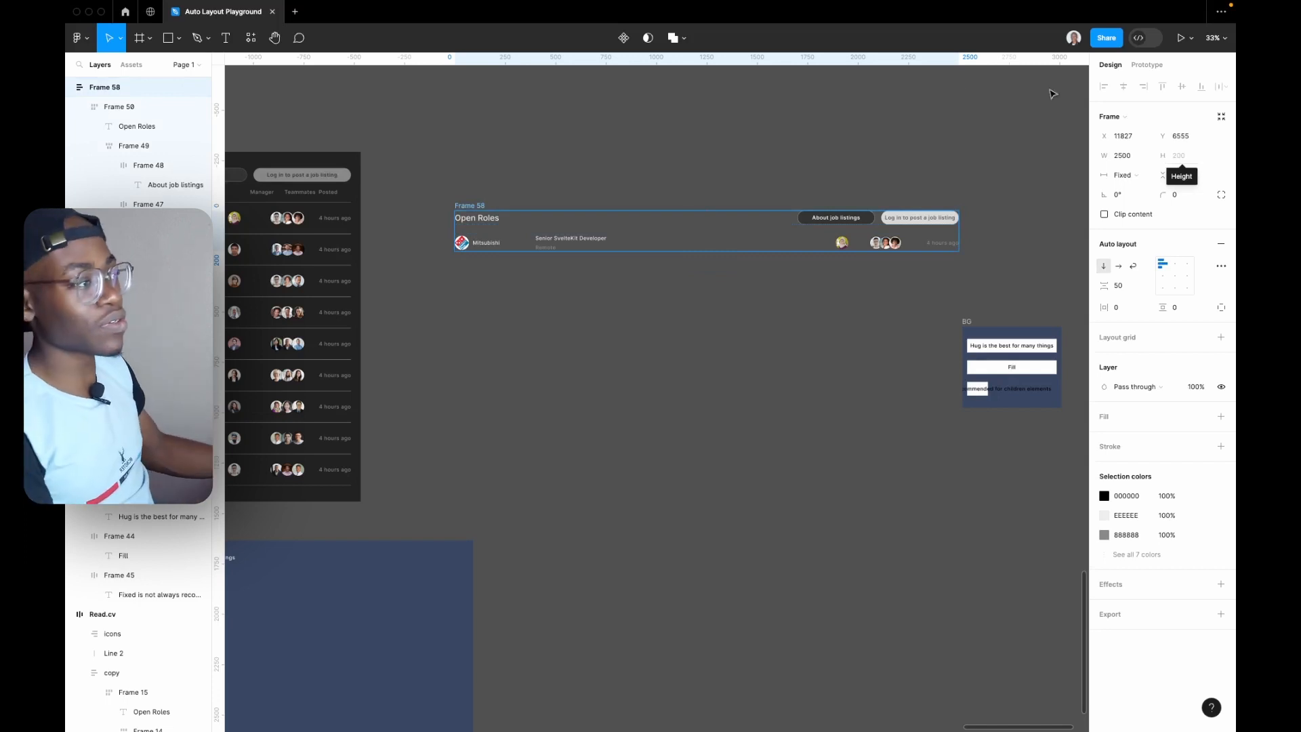
- Rename the parent frame holding the header and job row as Outer
double_click(118, 87)
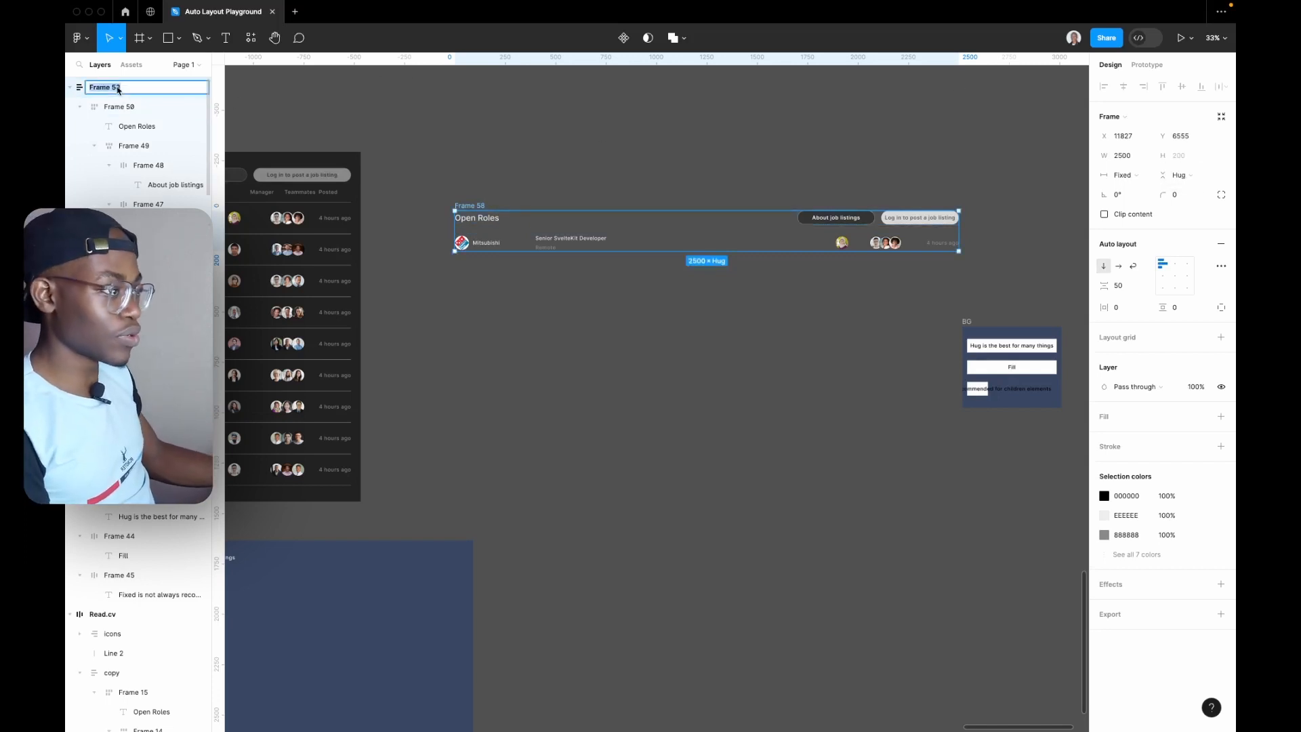
text(O)
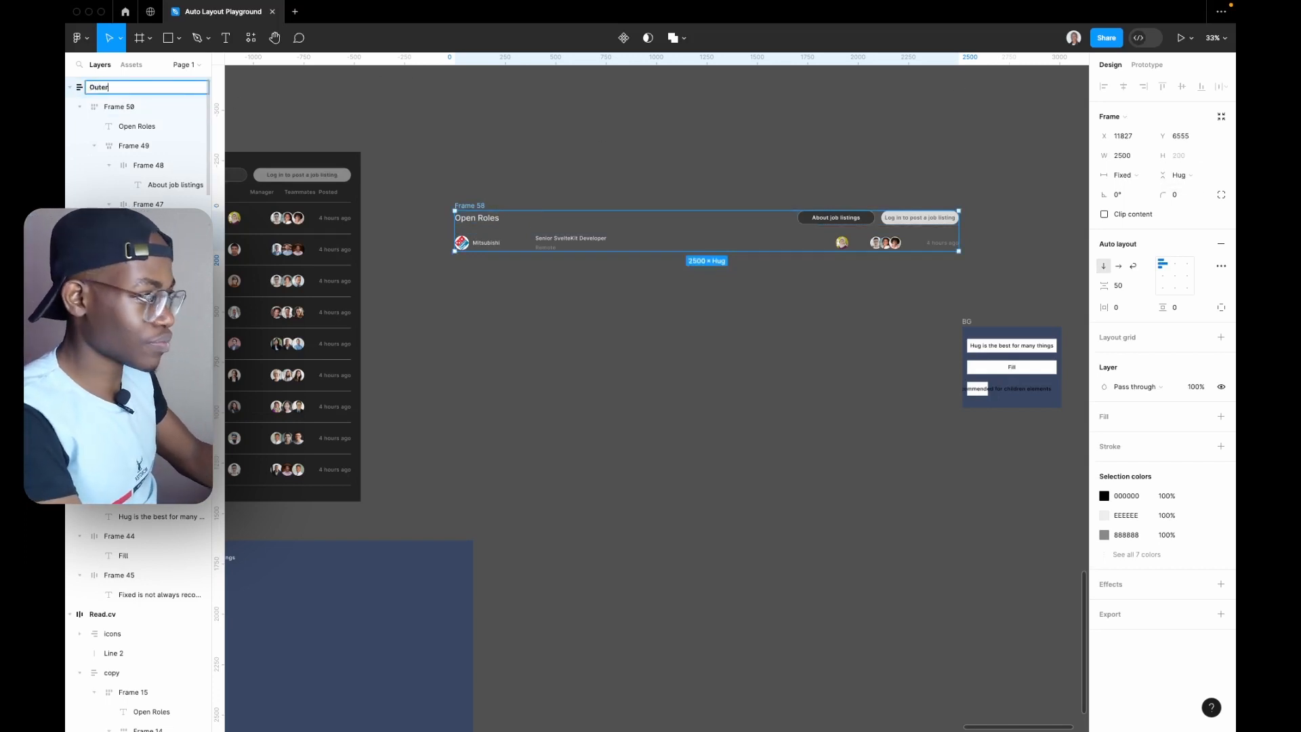
text(uter)
key(Return)
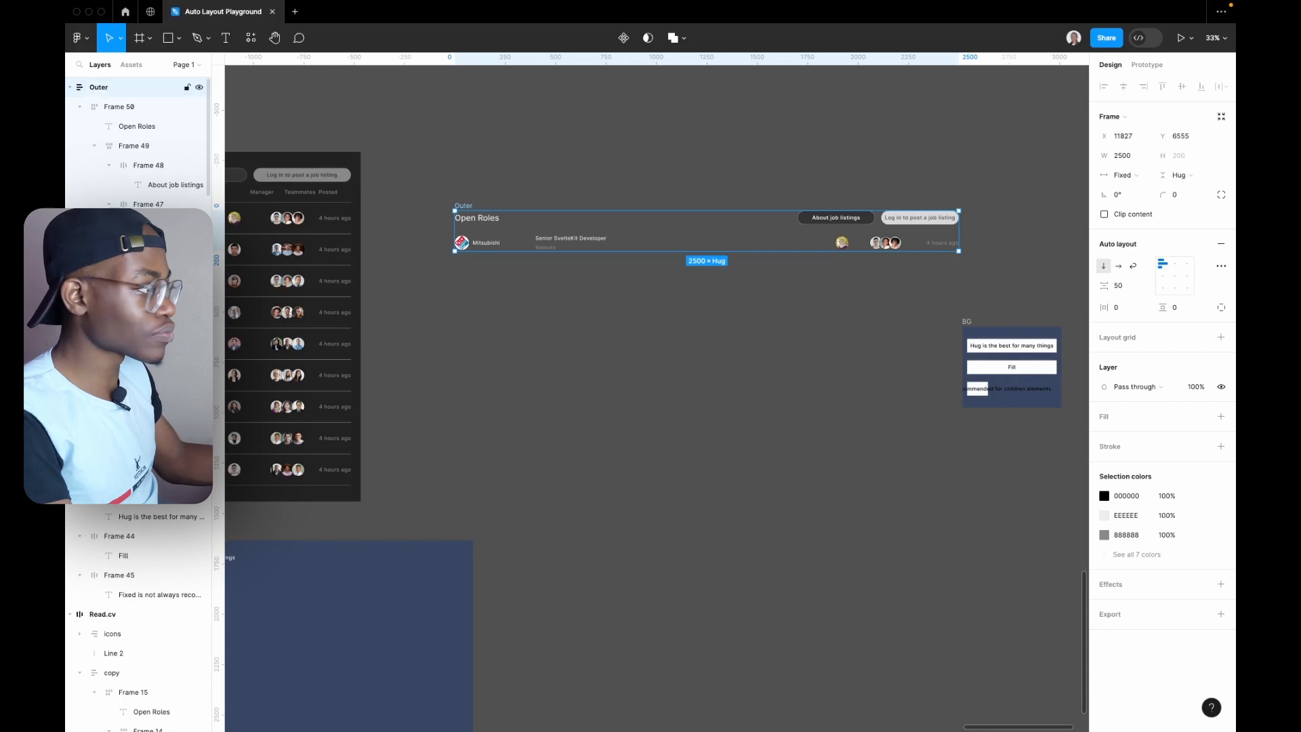
- Give the Outer frame a maximum width of 2500 and a minimum width of 450, and try to widen it beyond the maximum
click(1146, 155)
click(1145, 192)
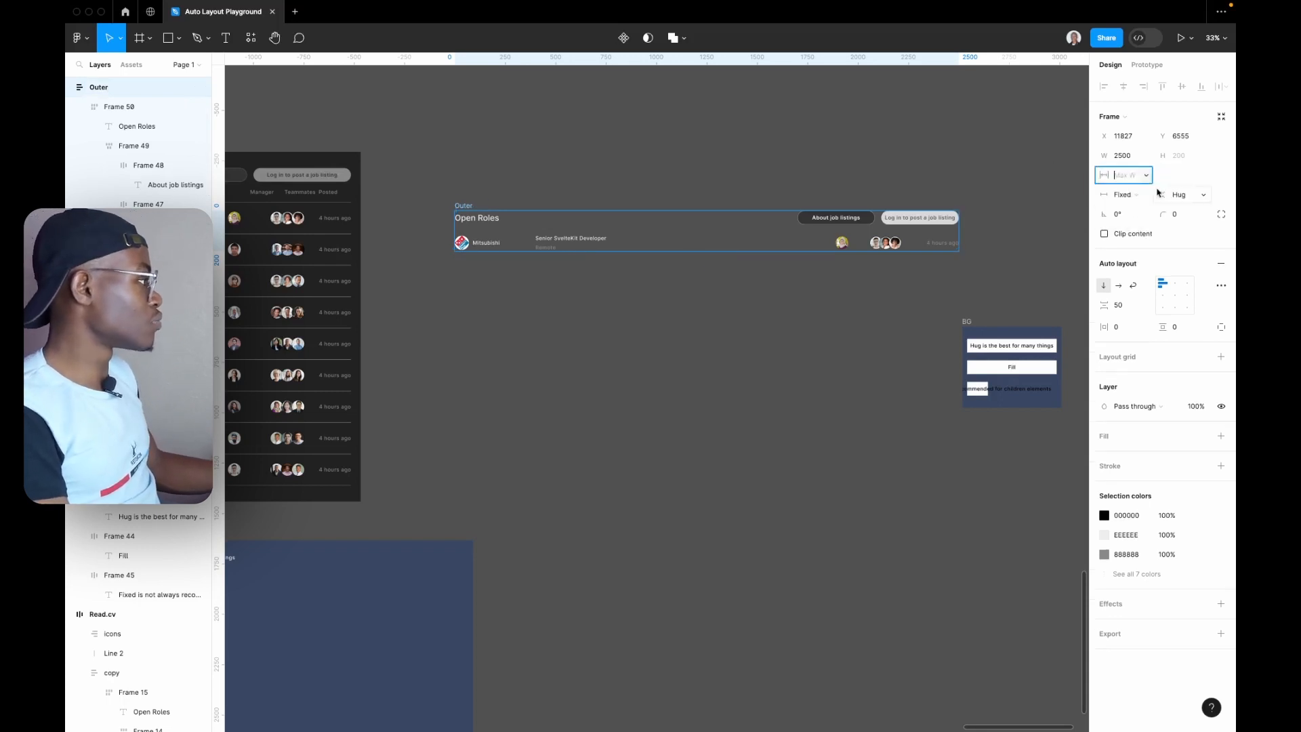
text(2500)
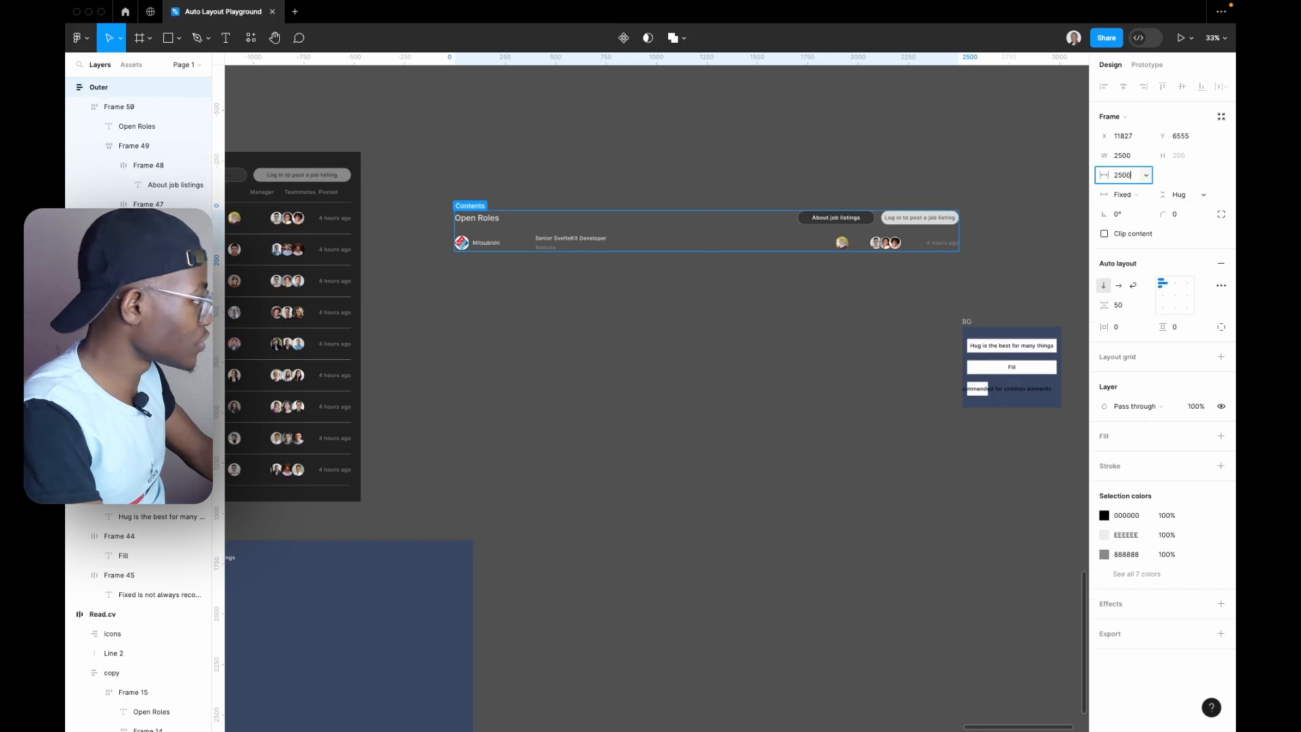
key(Return)
click(1144, 174)
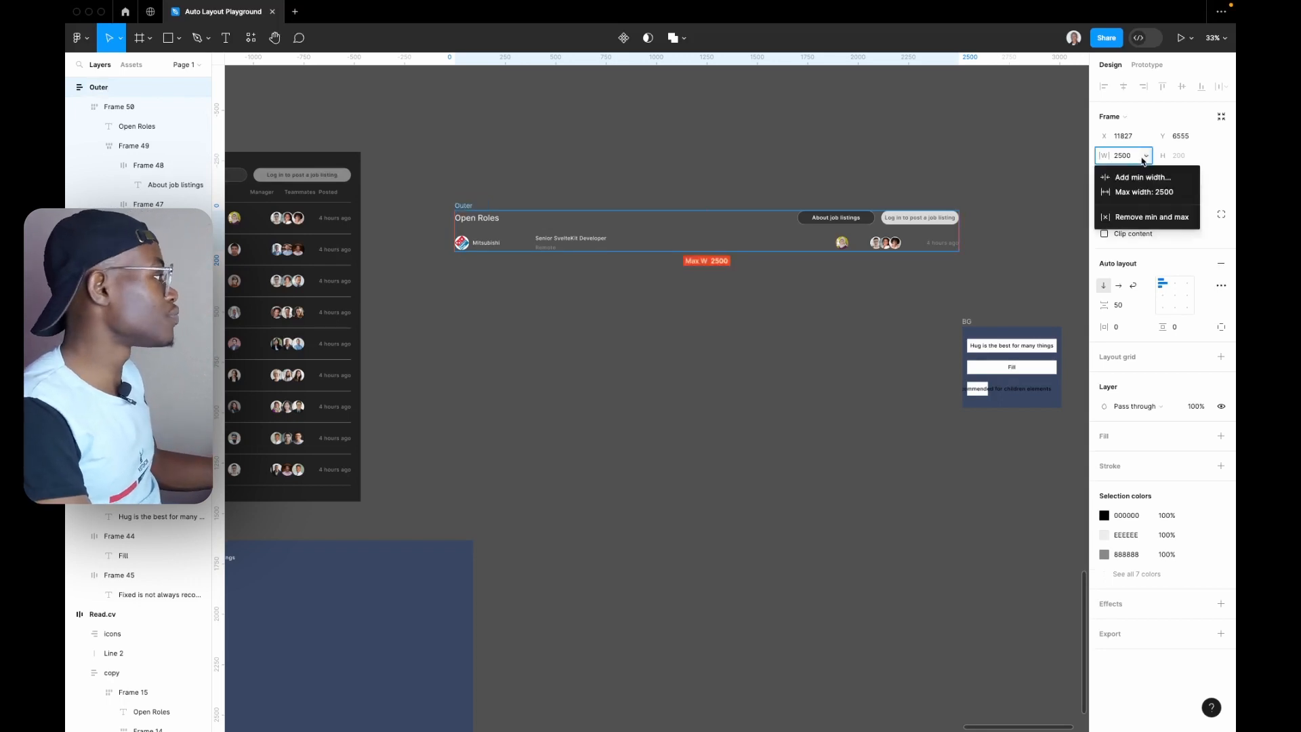
click(1142, 176)
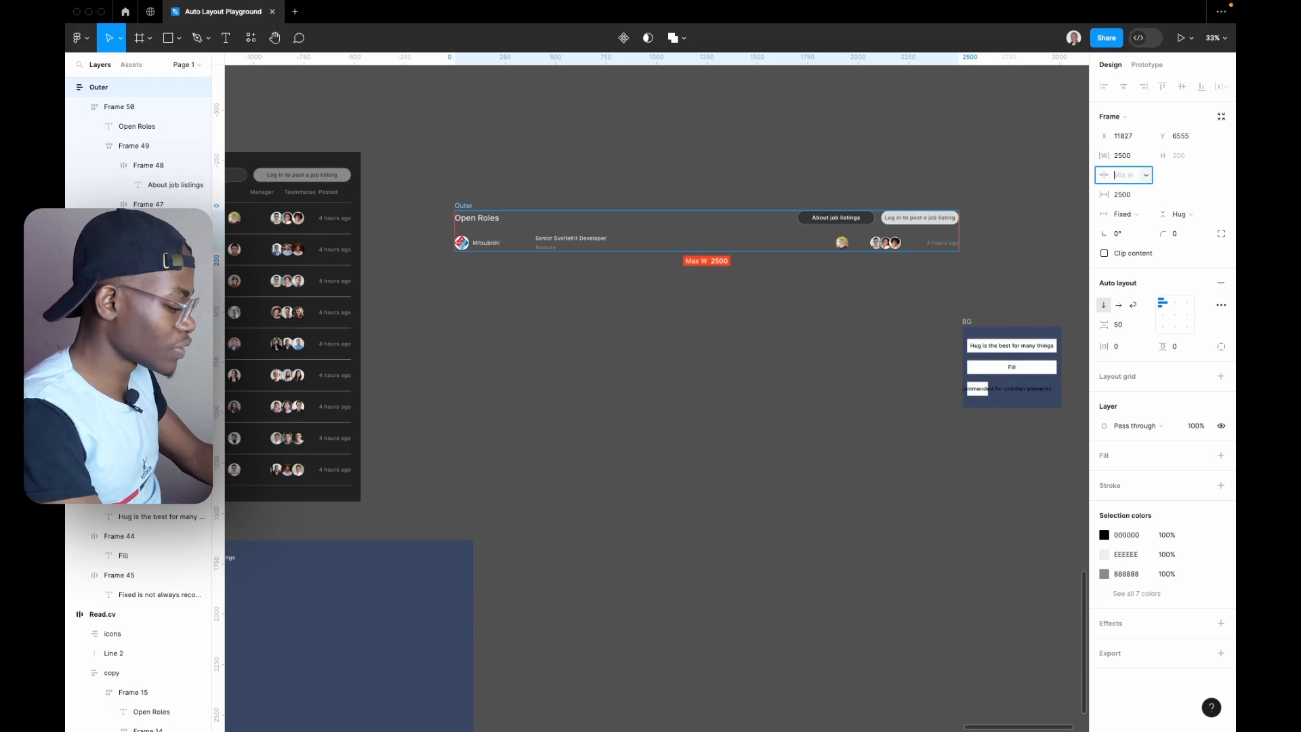
key(Return)
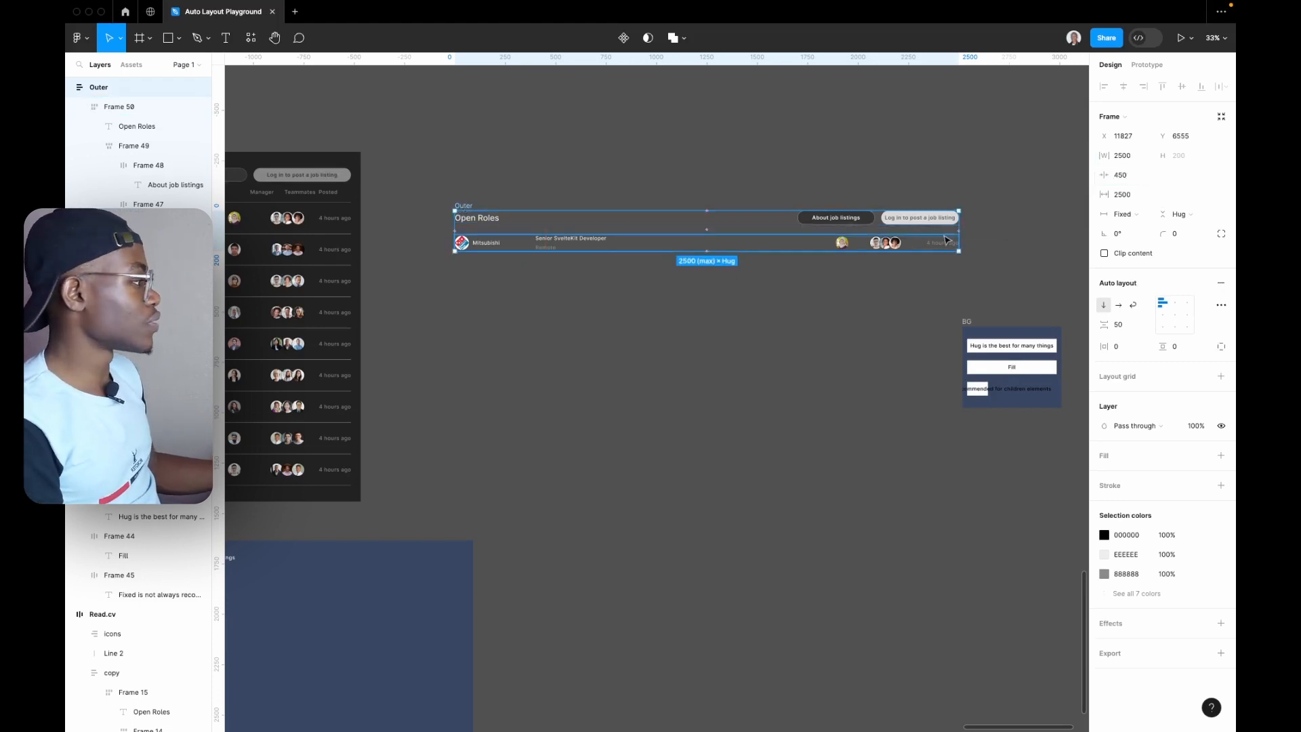
drag(961, 233, 1005, 239)
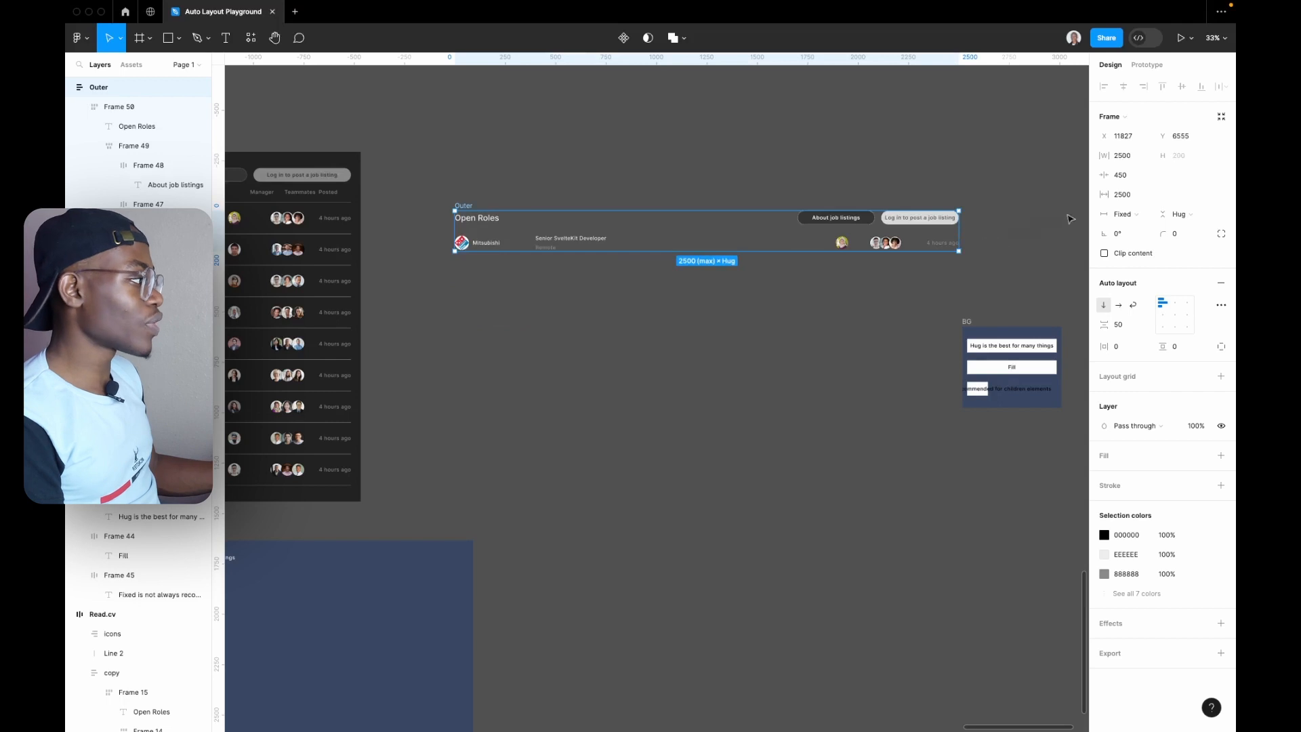
- Set the Outer frame's minimum width to 400 and narrow the frame to that minimum
click(1124, 177)
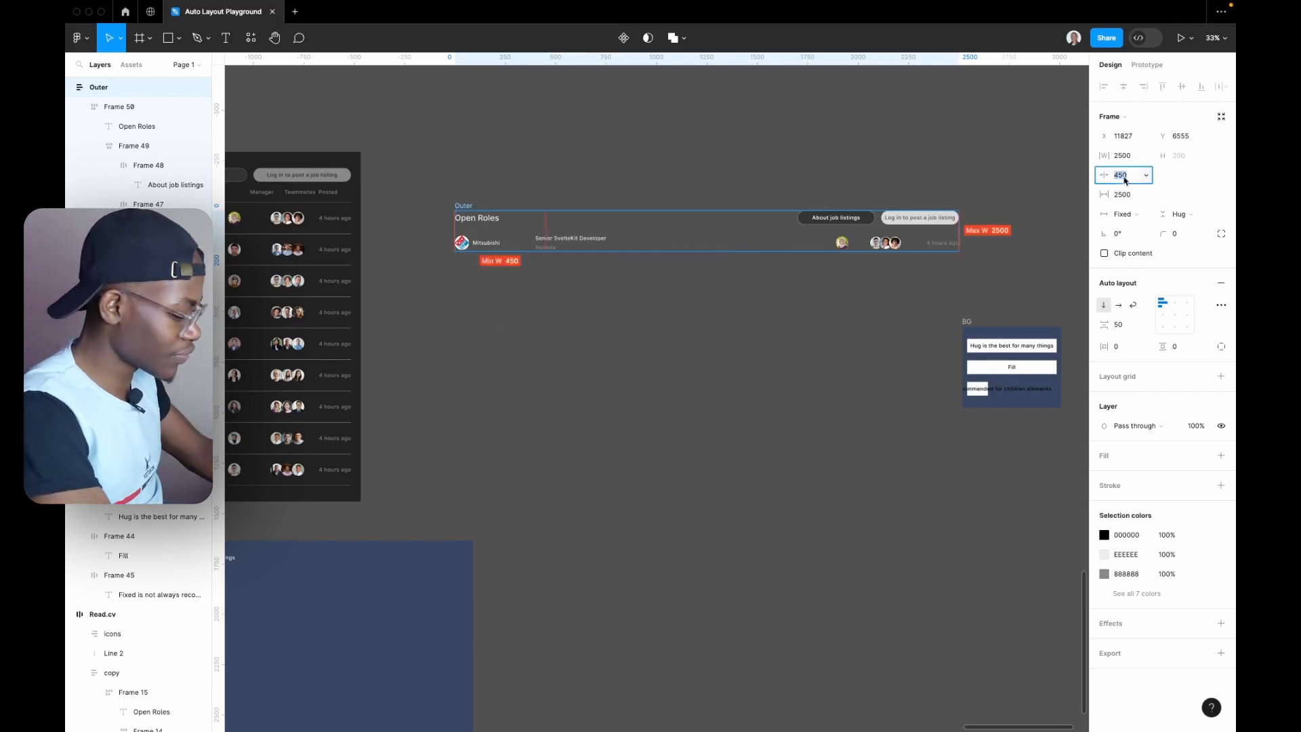
text(400)
key(Return)
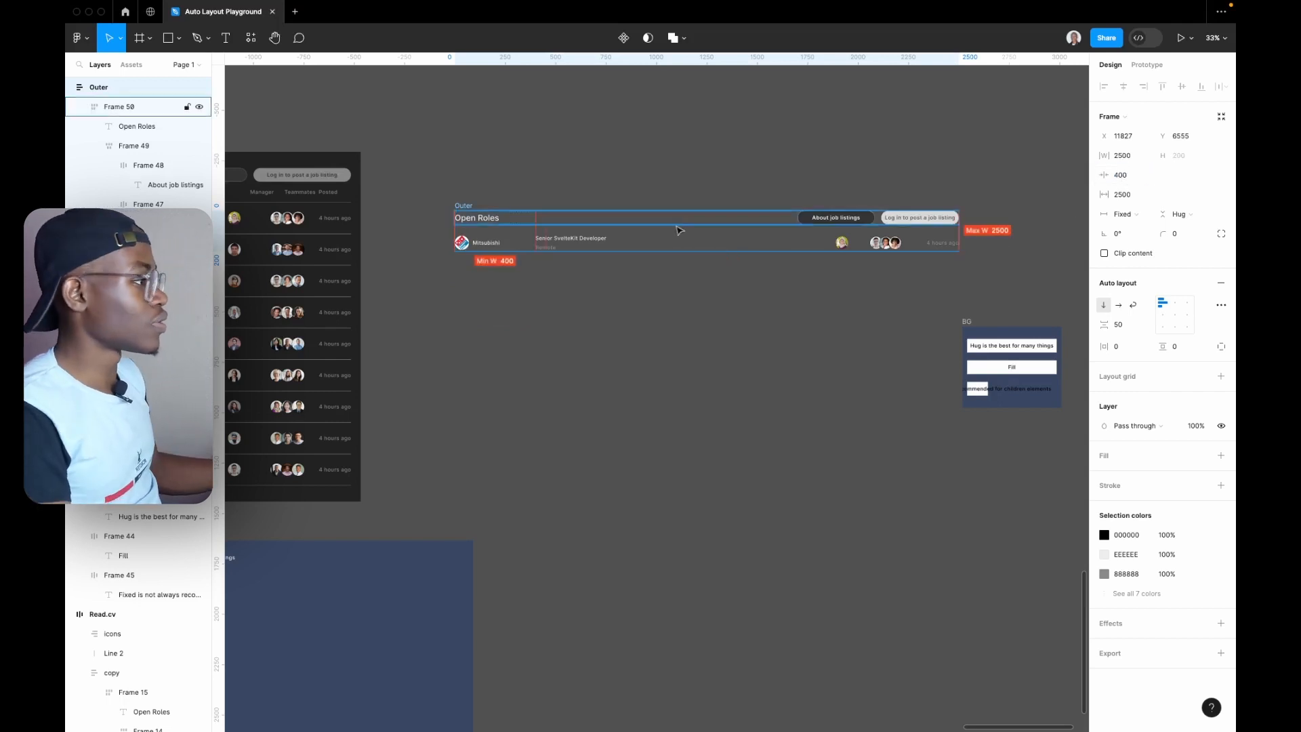
drag(958, 230, 535, 258)
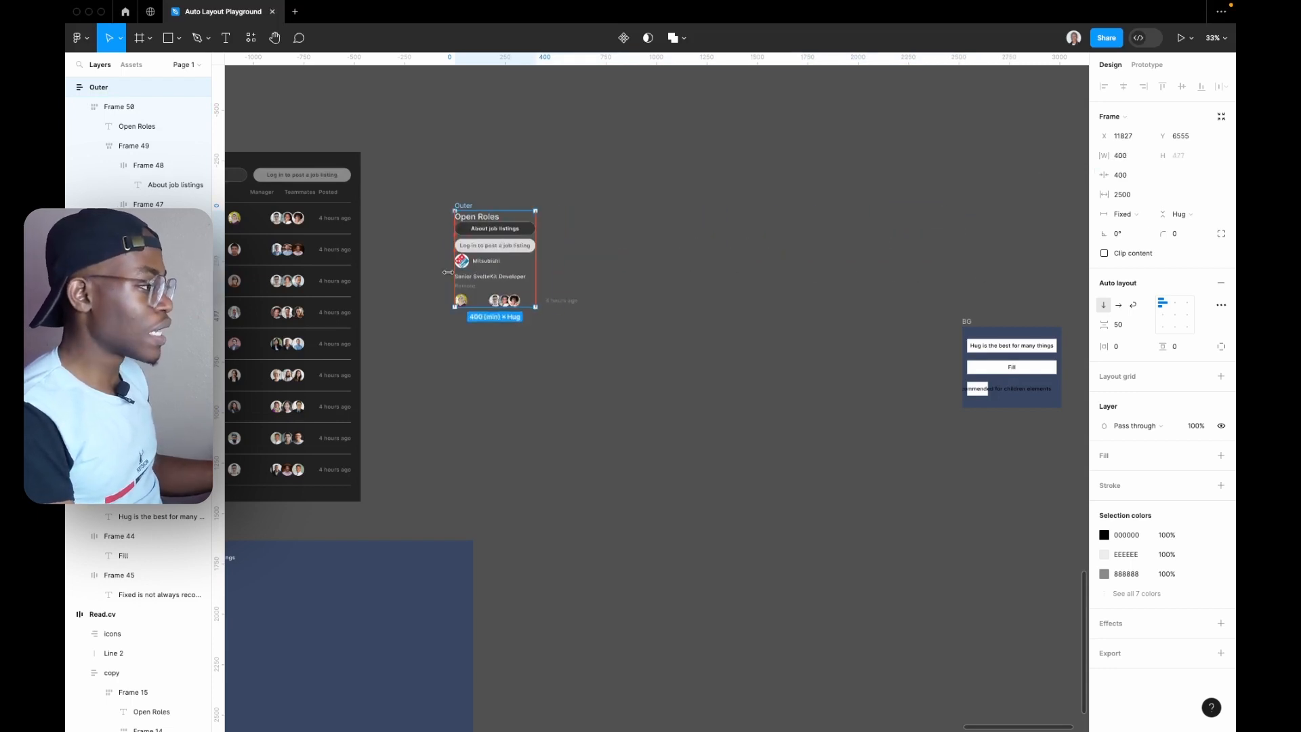
- Set the width of the job row's nested frame with the avatars and posted time to Fill container
click(518, 305)
click(518, 304)
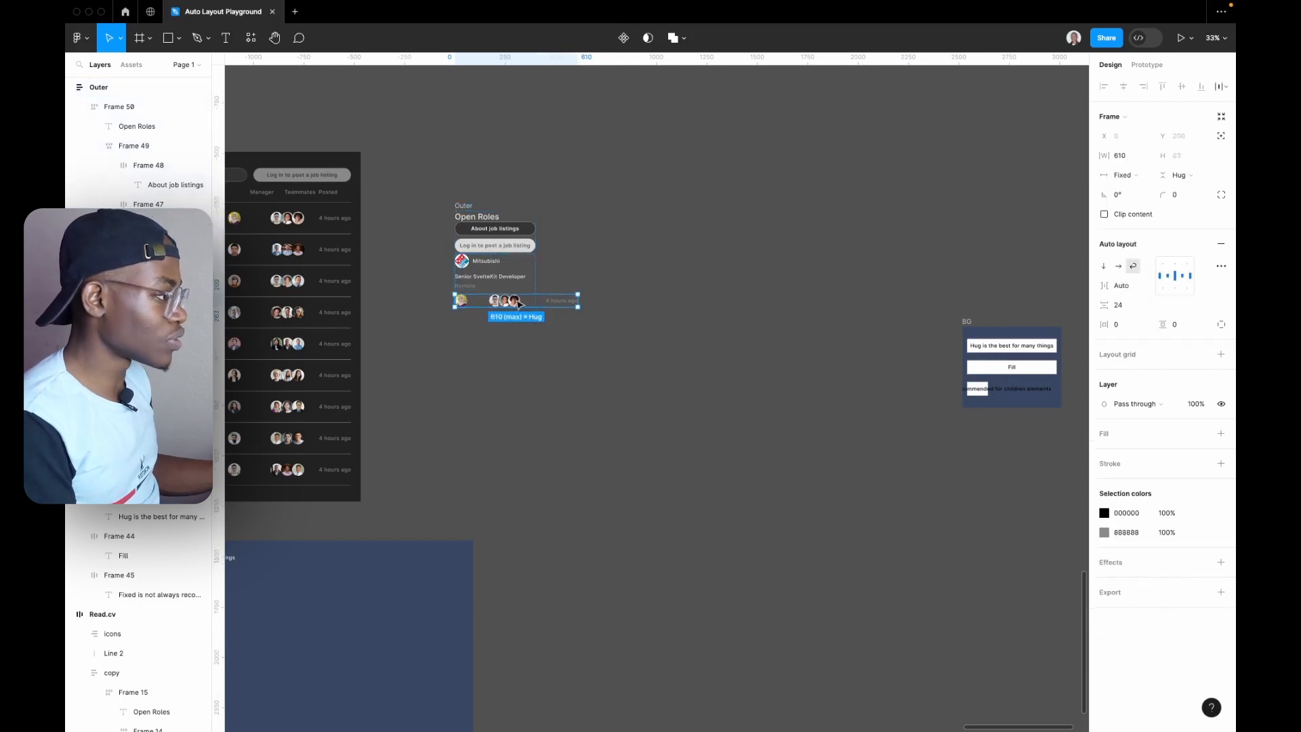
click(1142, 178)
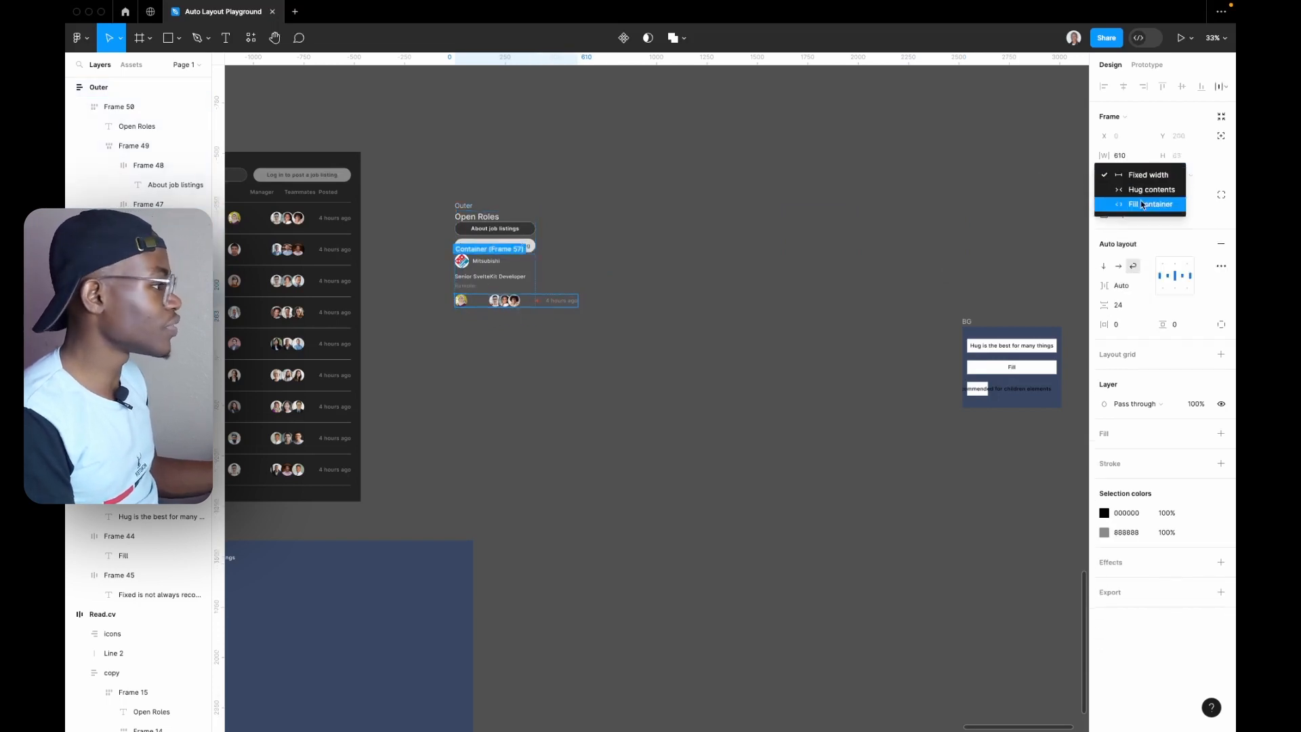
click(1143, 204)
scroll(442, 282, up, 5)
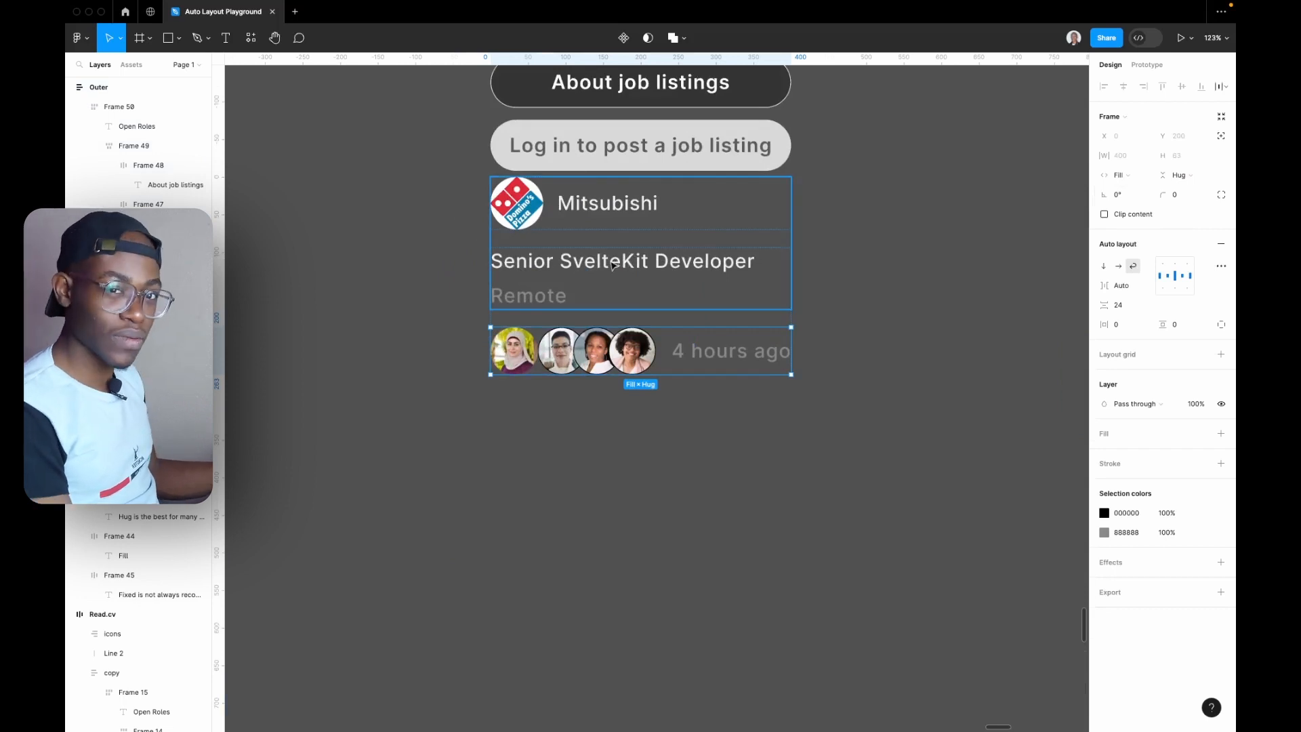
scroll(530, 261, down, 4)
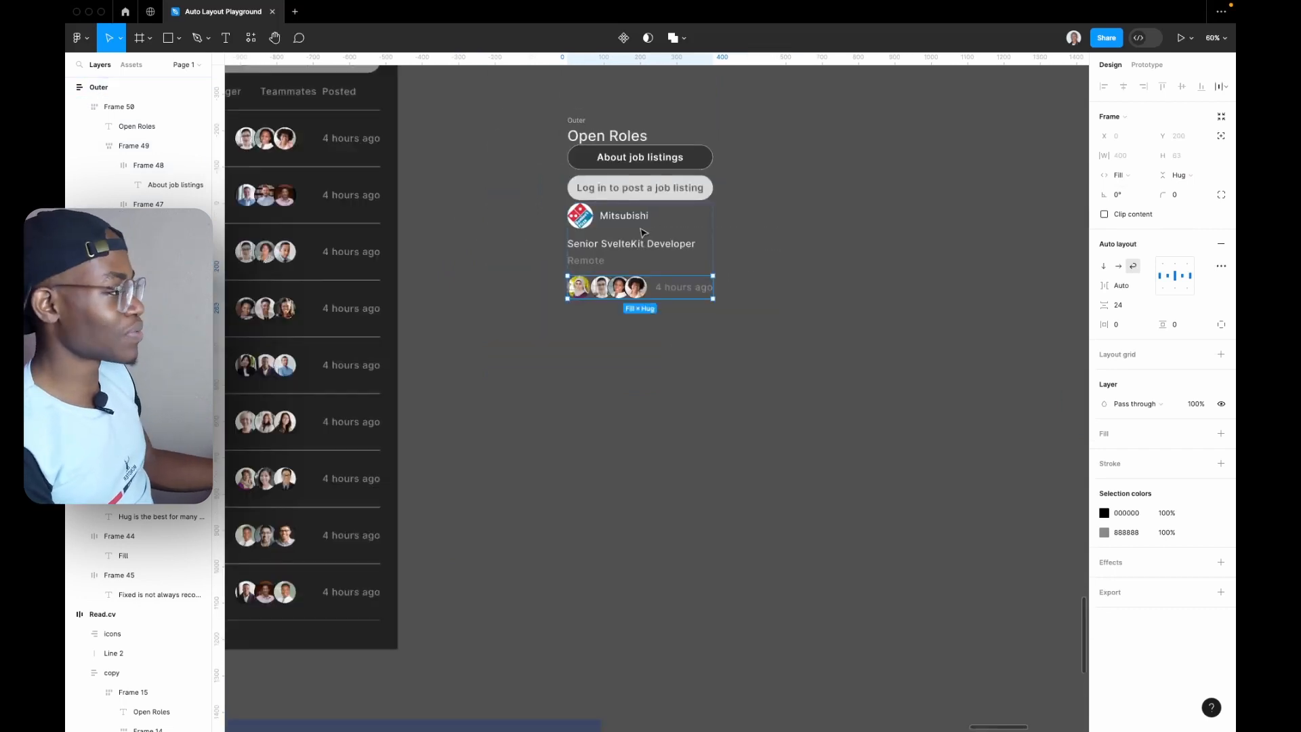
- Widen the Outer frame to its maximum width of 2500
click(536, 213)
scroll(614, 276, down, 3)
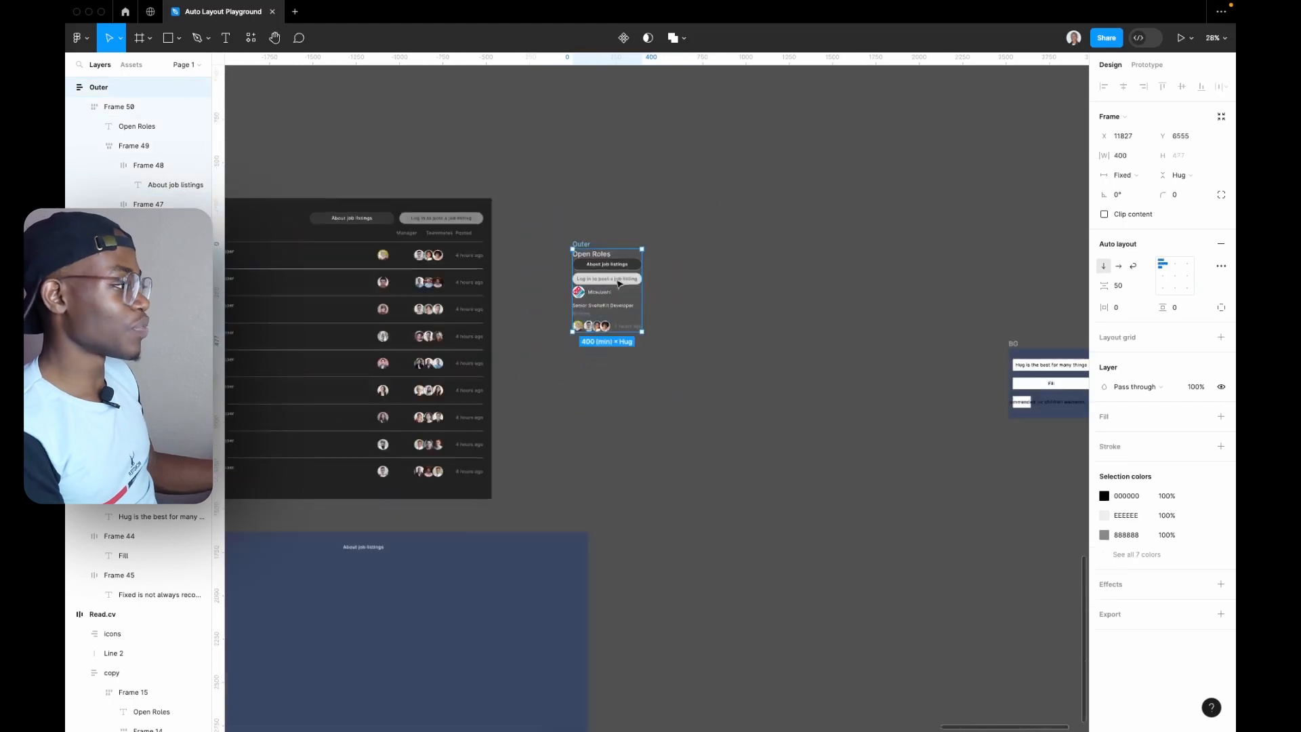
drag(641, 304, 1075, 320)
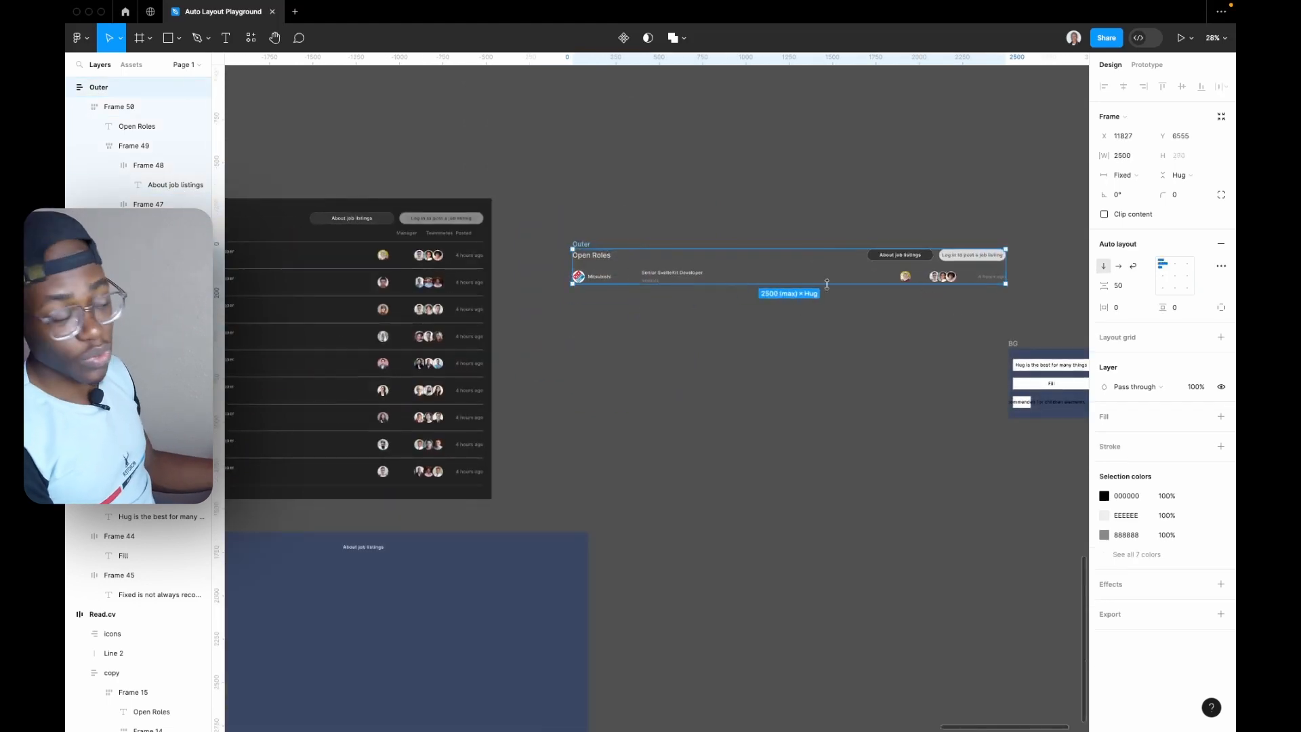
- Move the BG frame up and away from the Outer frame to clear the space beneath it
scroll(697, 334, down, 2)
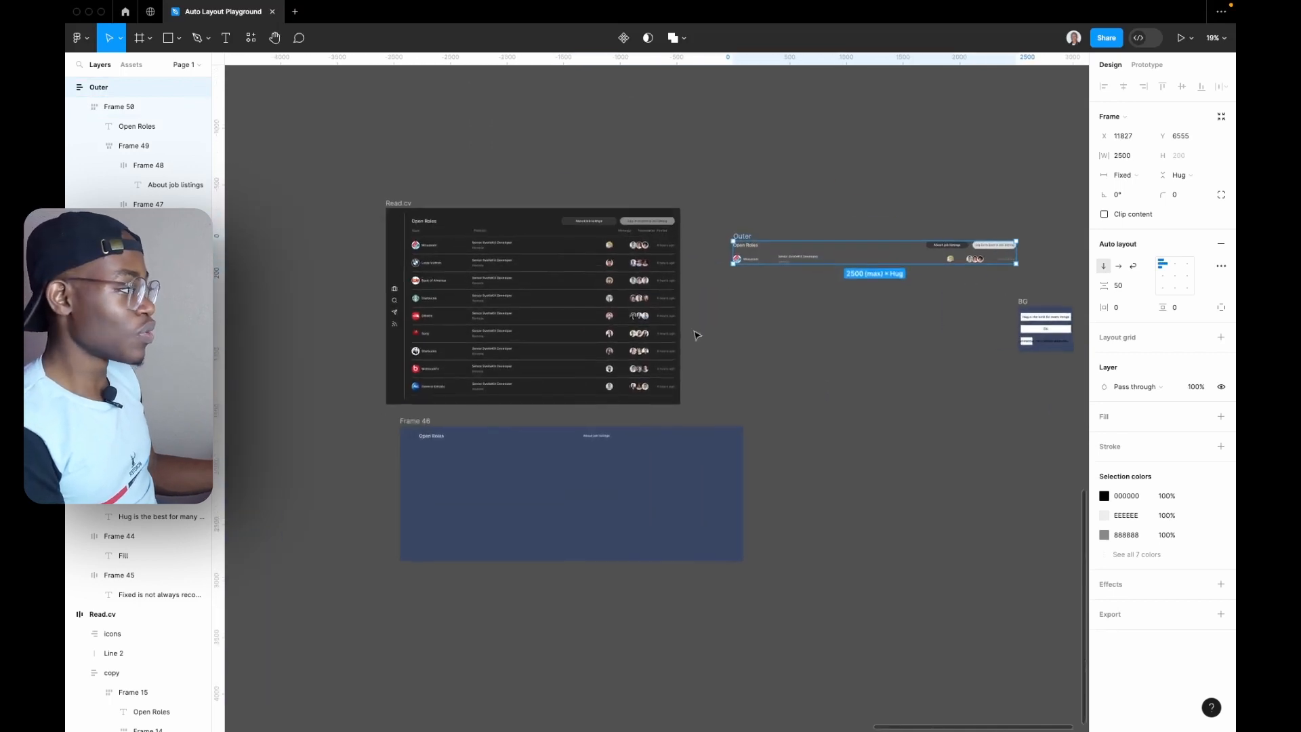
scroll(707, 317, right, 5)
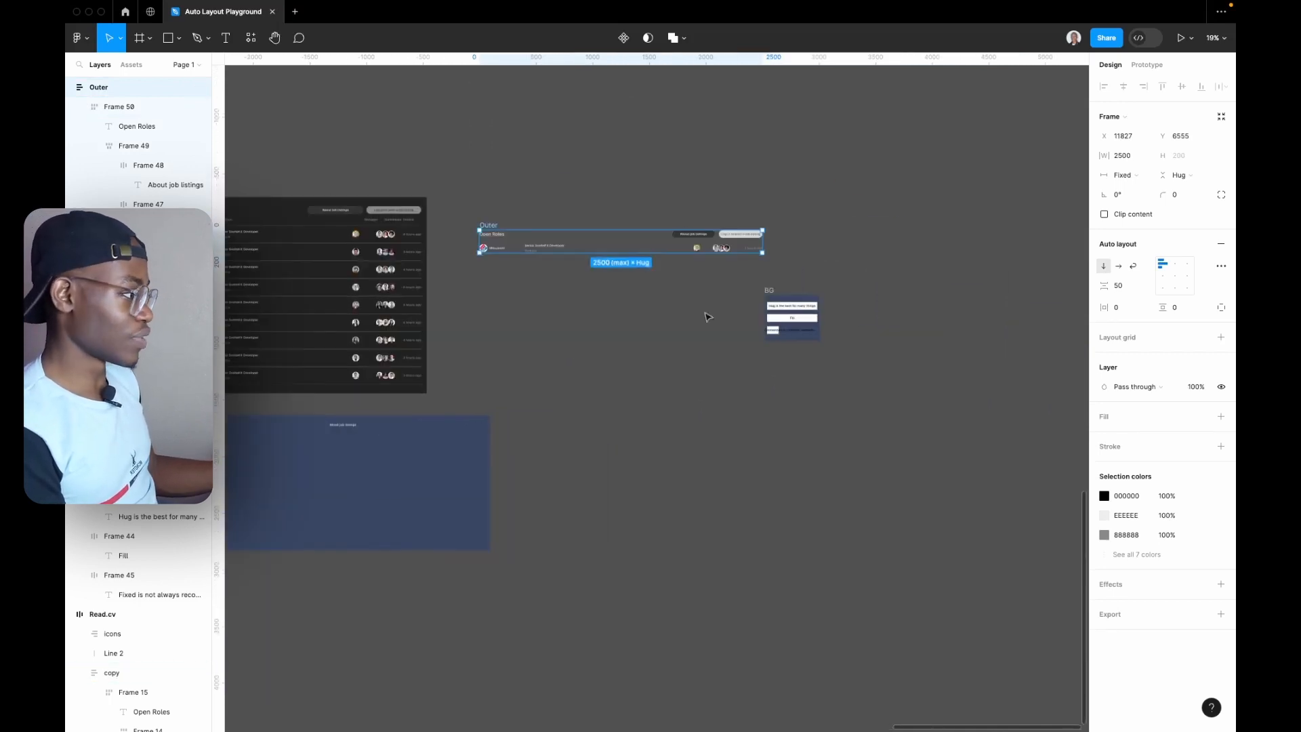
drag(792, 293, 959, 177)
- Rename the job row frame inside Outer as Row and collapse its layers
click(618, 256)
key(shift+2)
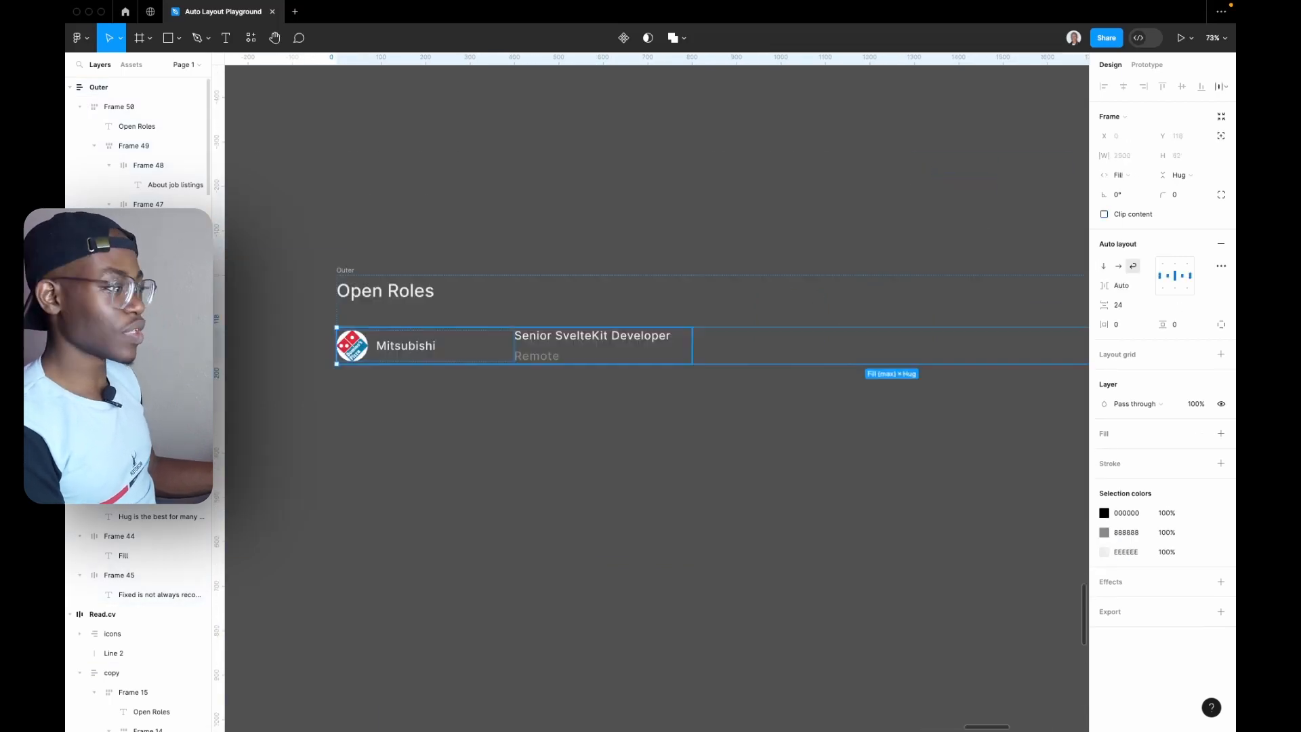
double_click(123, 246)
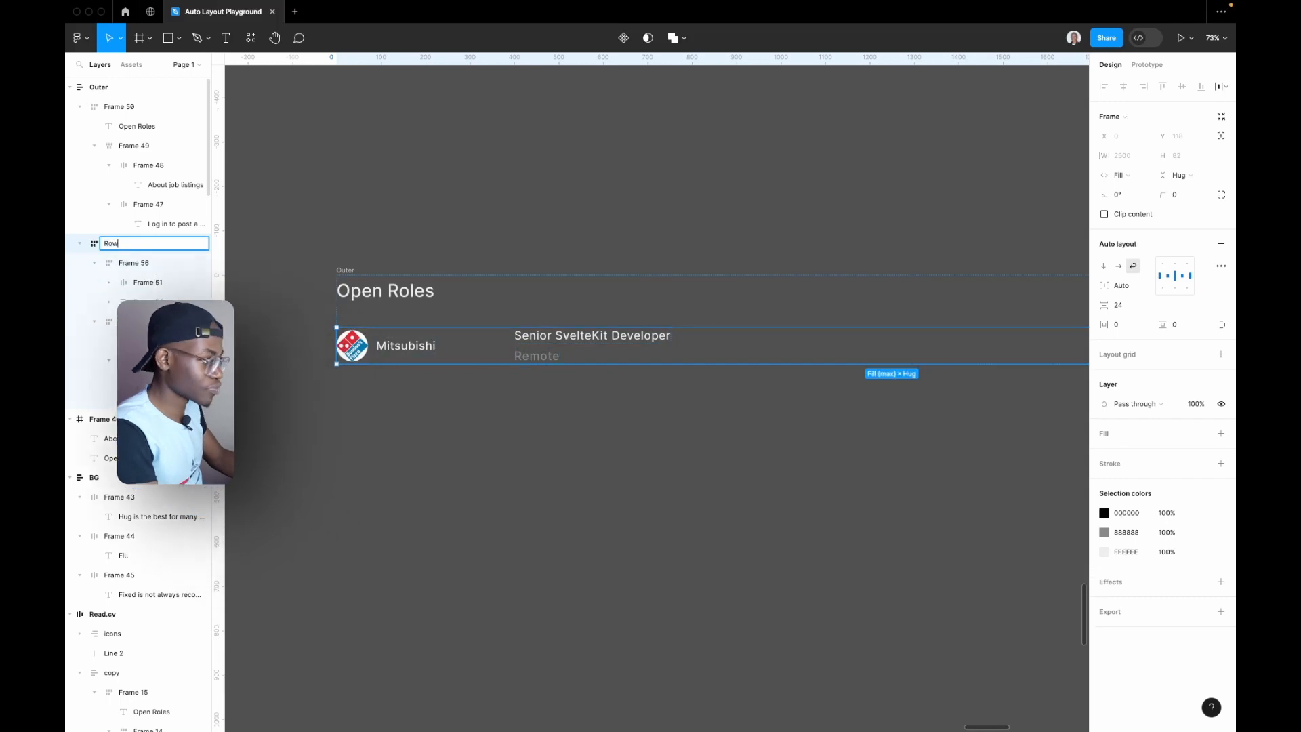
text(Row)
key(Return)
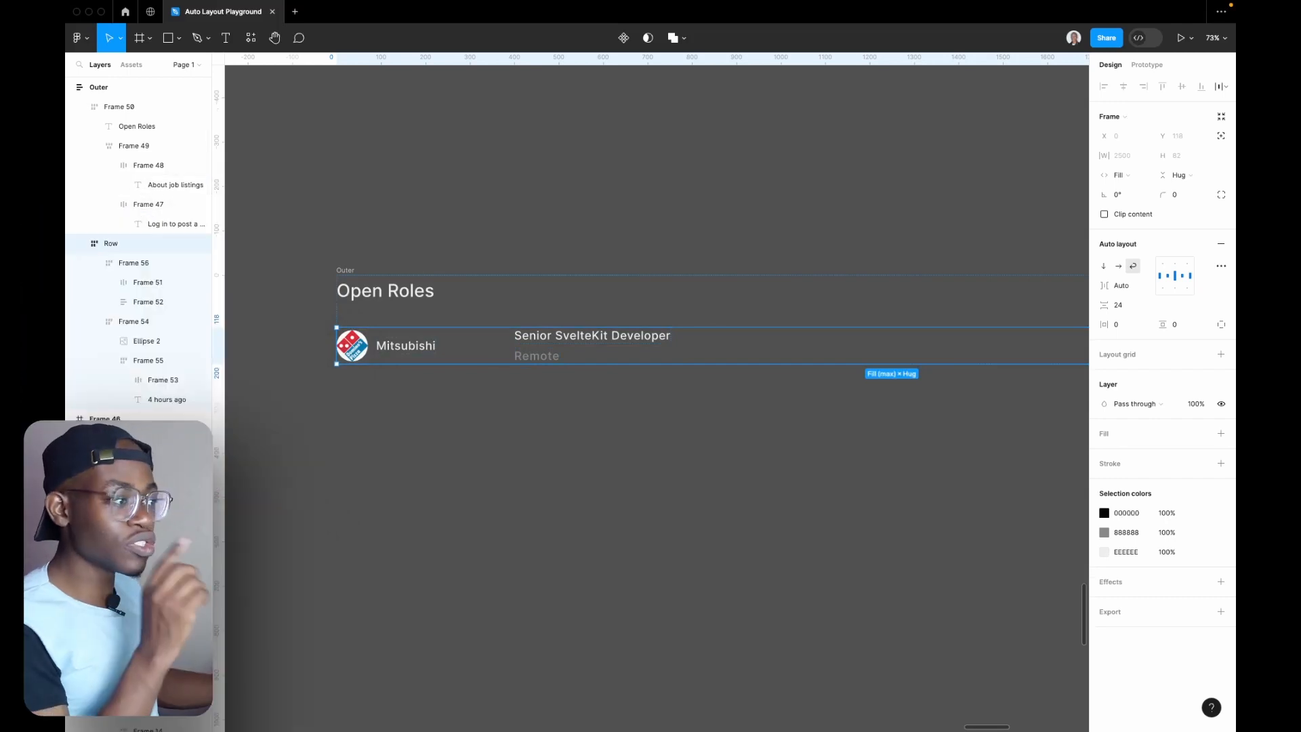
click(79, 244)
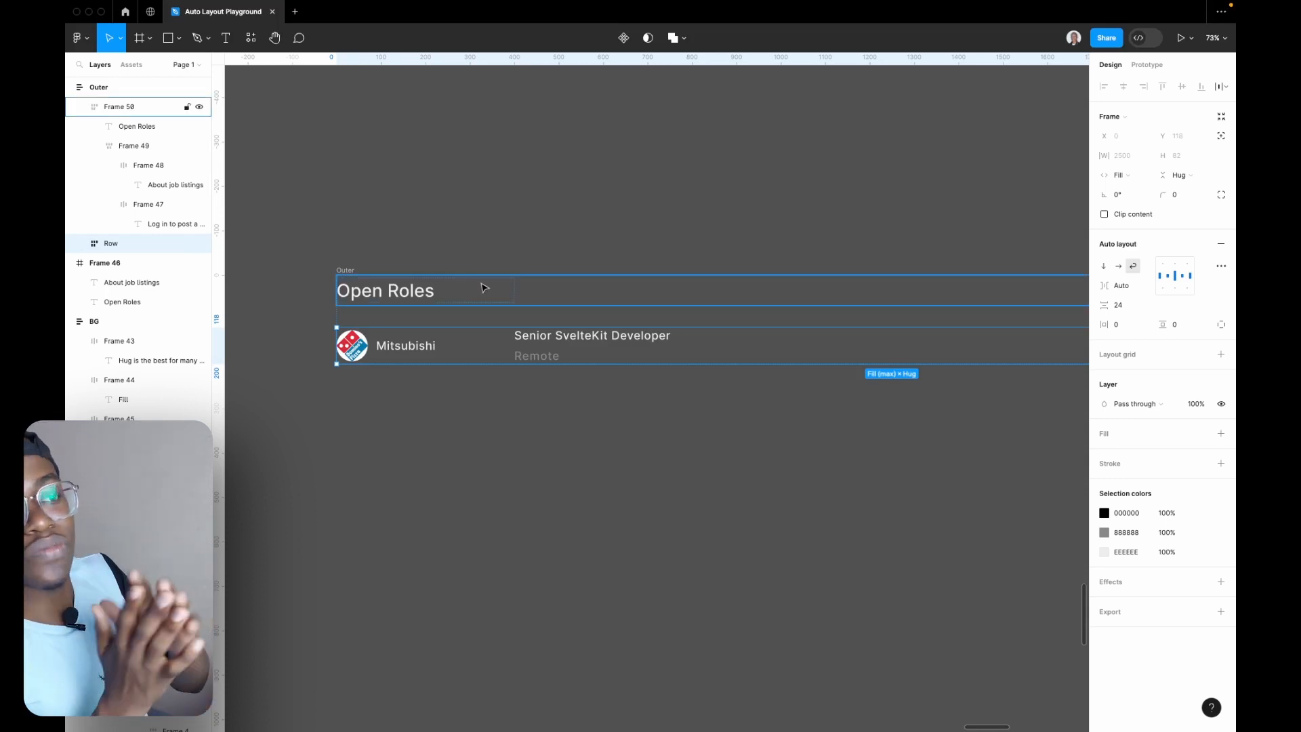
- Examine how the header and job rows are grouped and spaced in the original Read.cv table
scroll(515, 370, down, 5)
scroll(483, 345, up, 8)
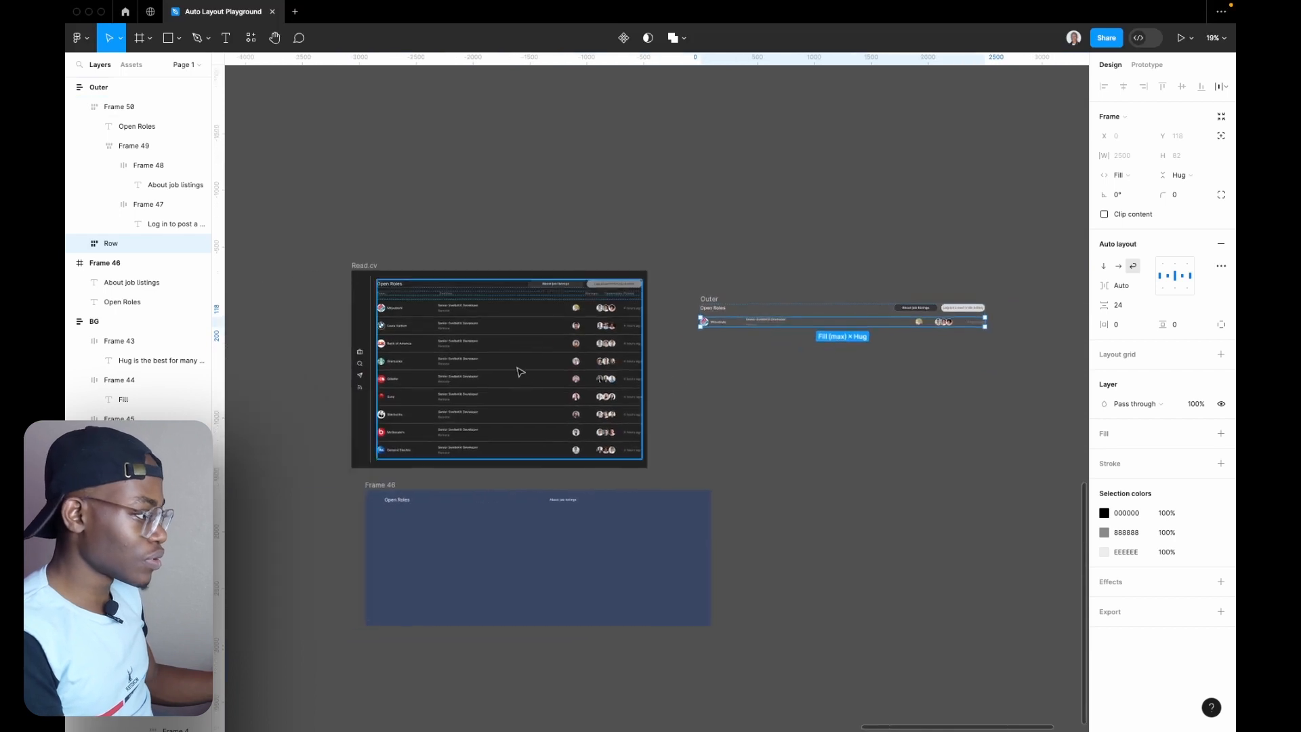
scroll(529, 278, up, 3)
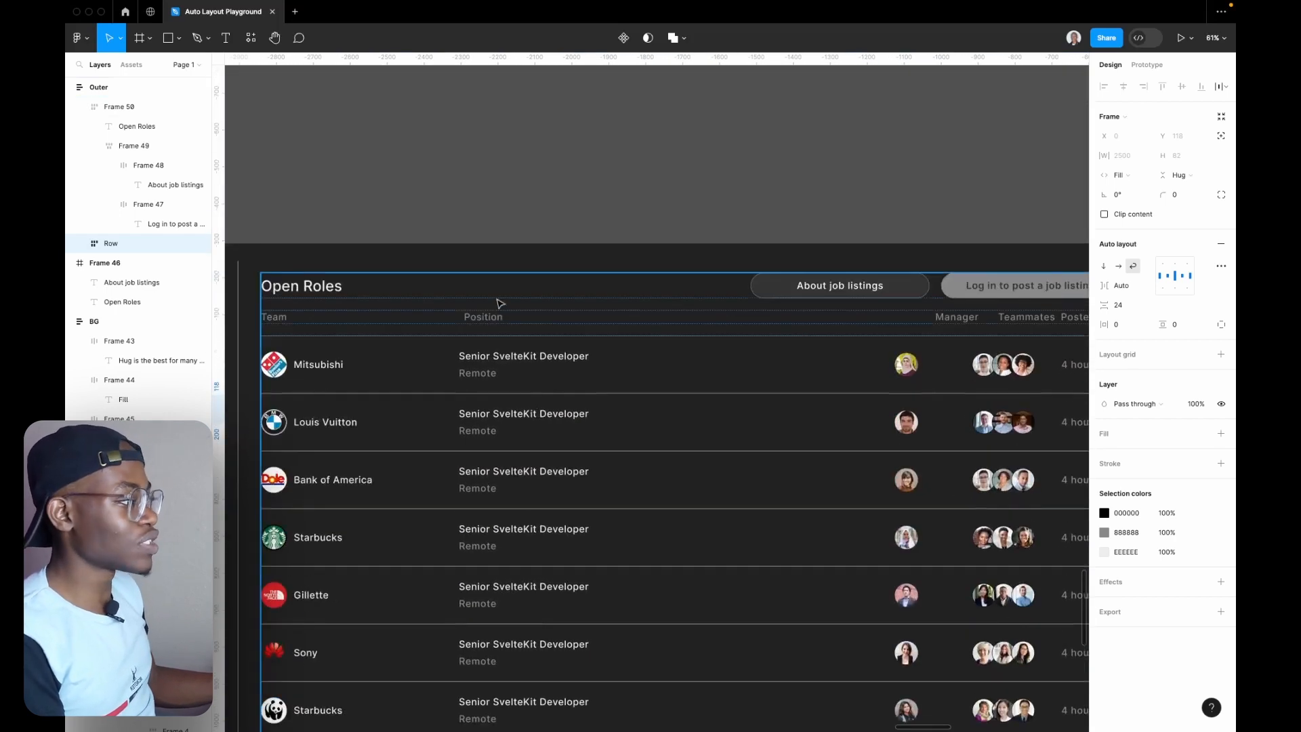
click(493, 332)
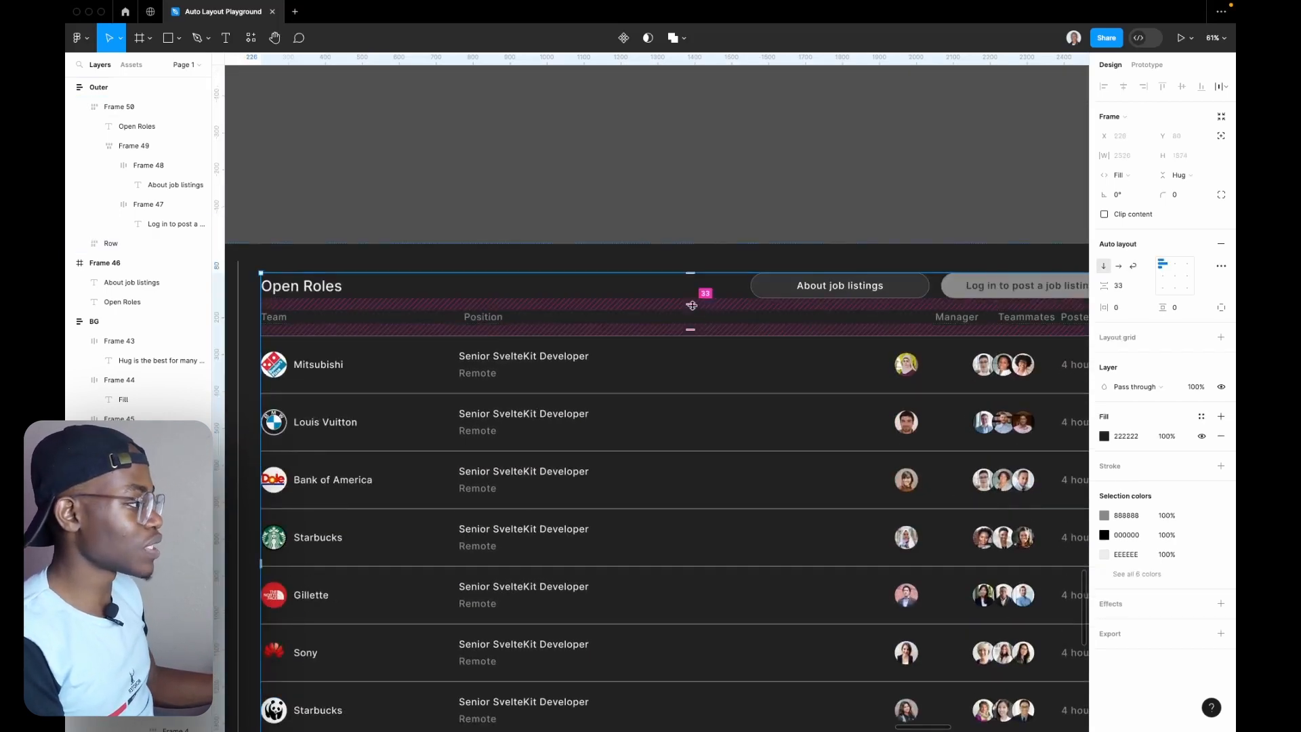
click(554, 414)
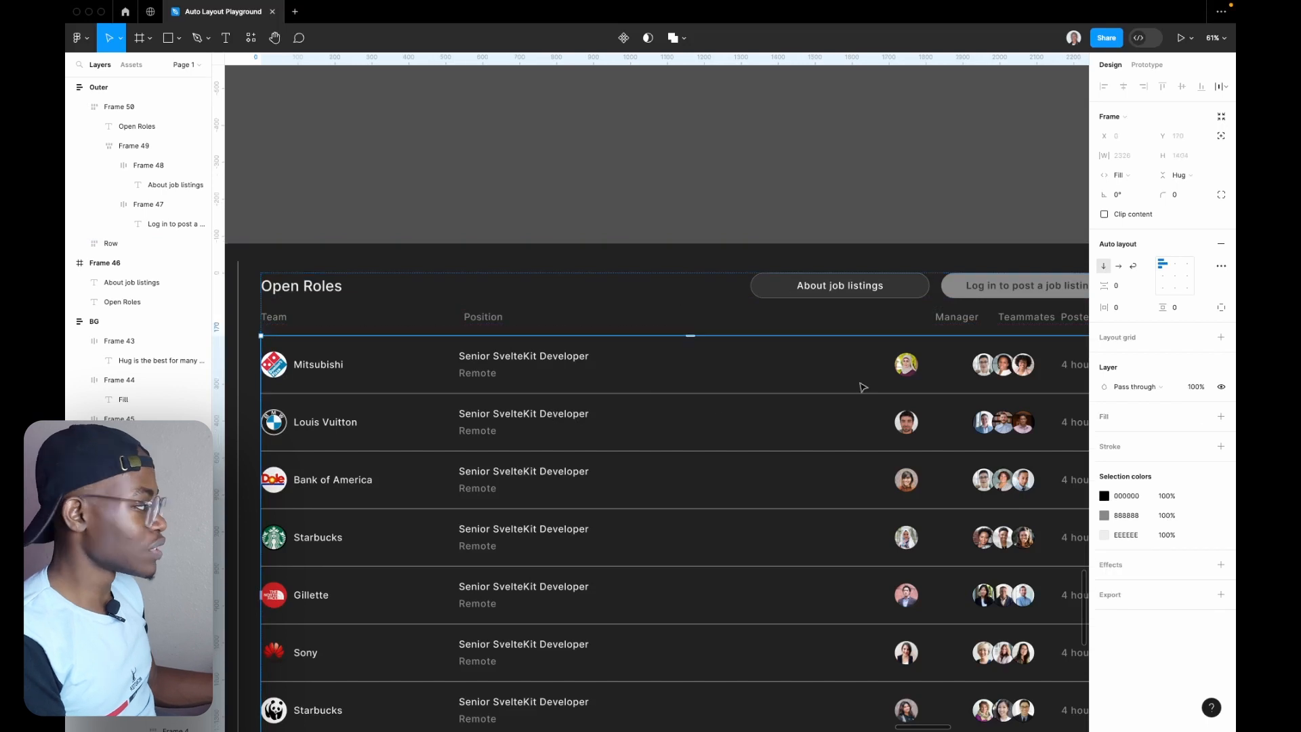
scroll(503, 315, down, 5)
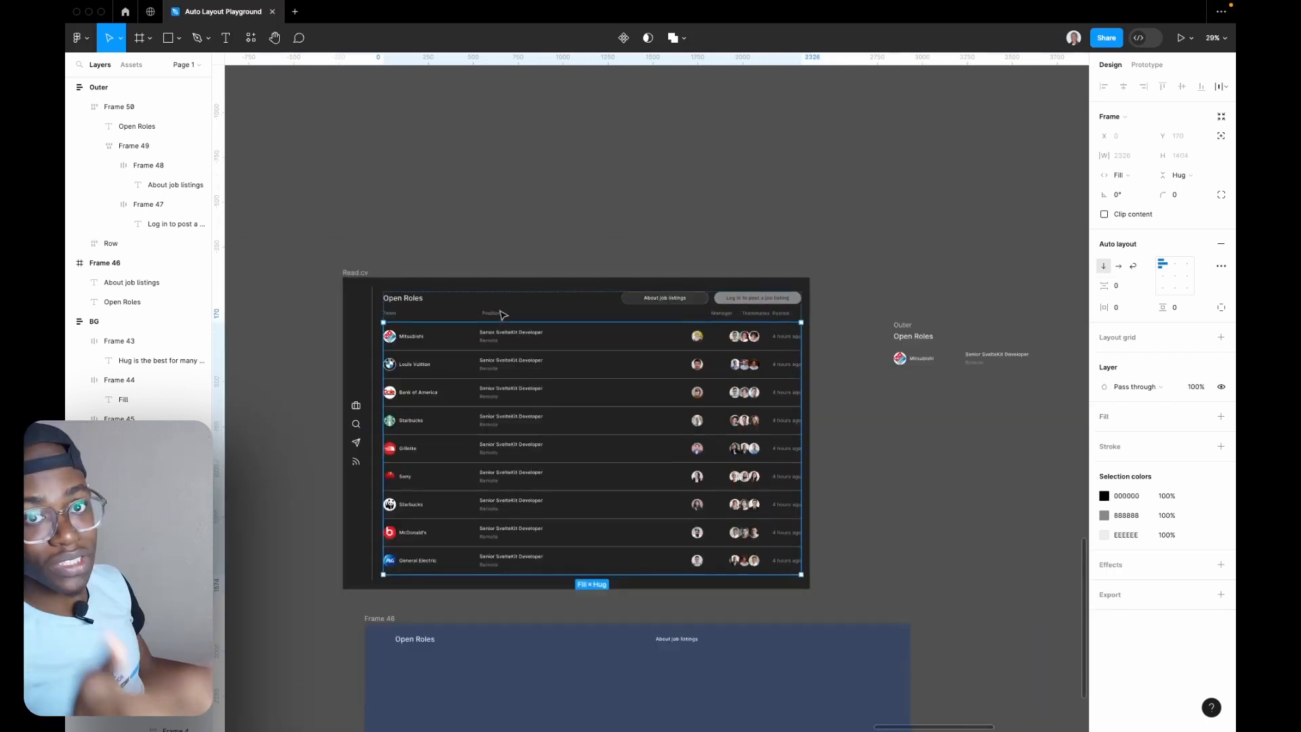
scroll(930, 364, right, 5)
- Wrap the Row frame in its own vertical auto layout and name that wrapper Row layout
click(779, 316)
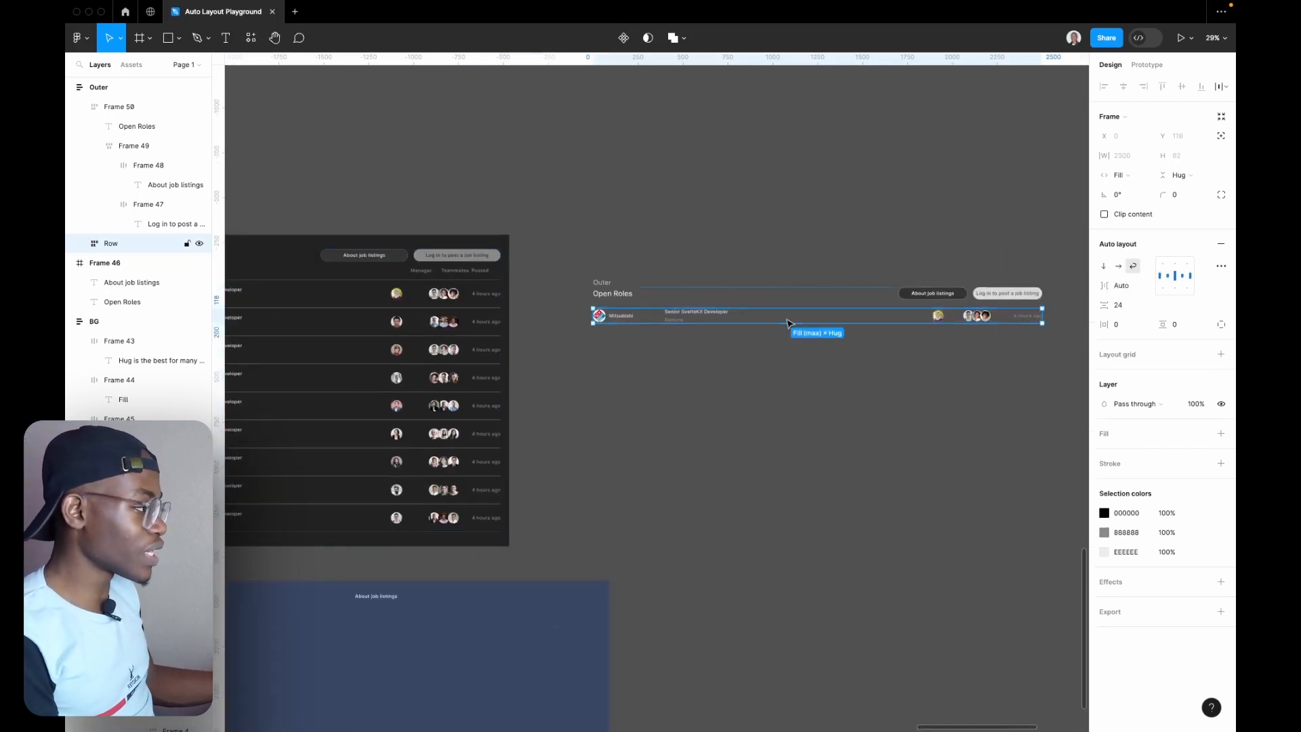
key(shift+a)
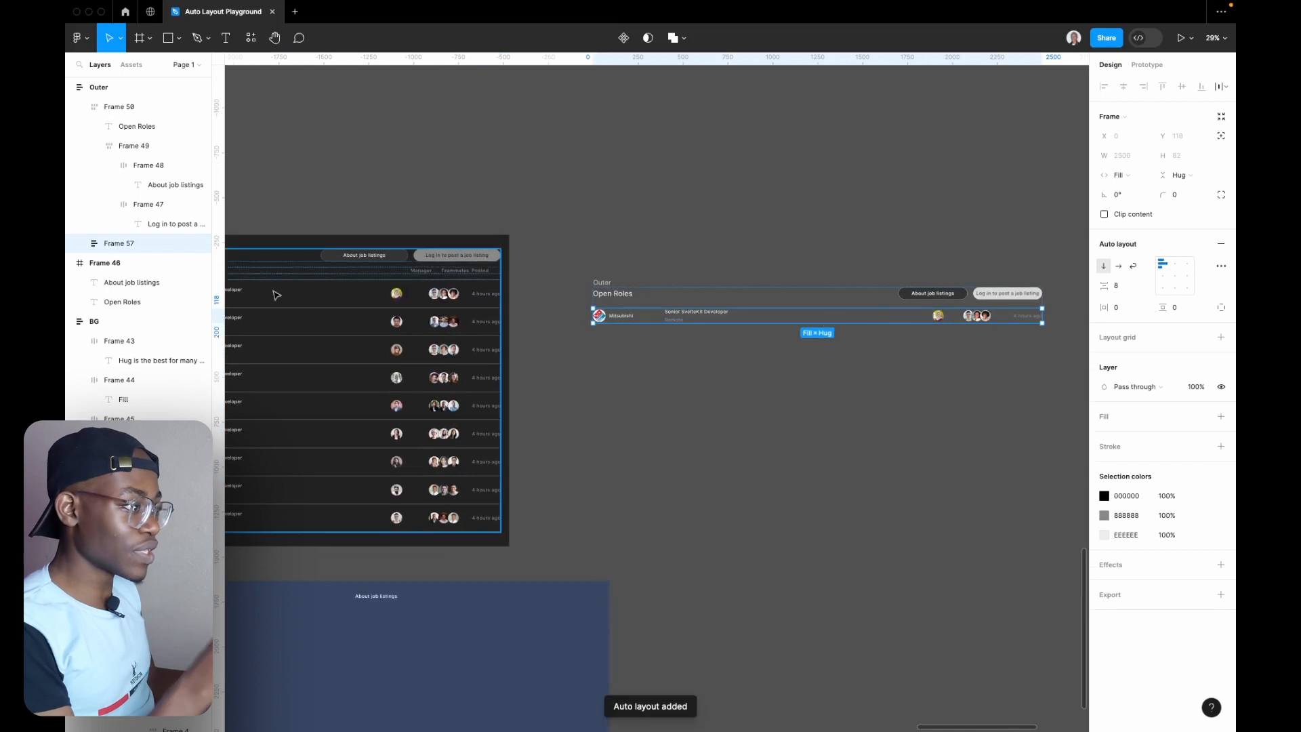
double_click(132, 246)
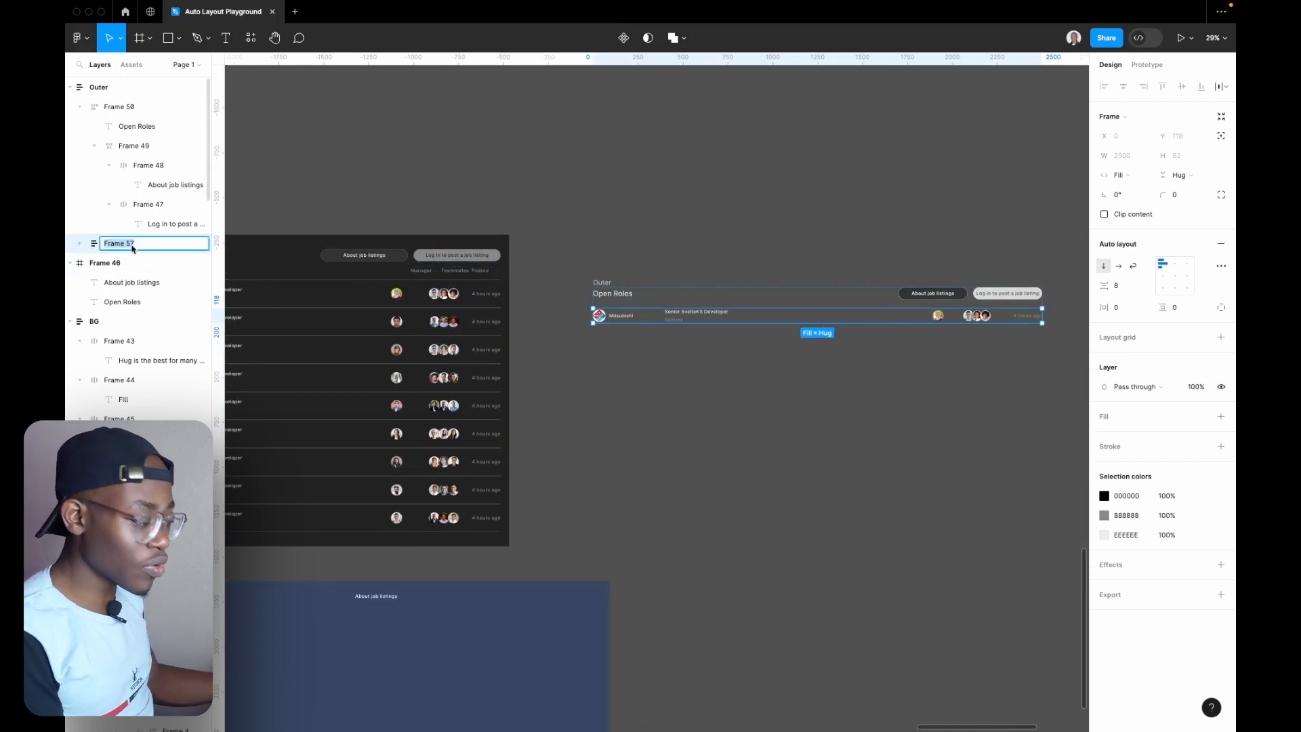
text(Row la)
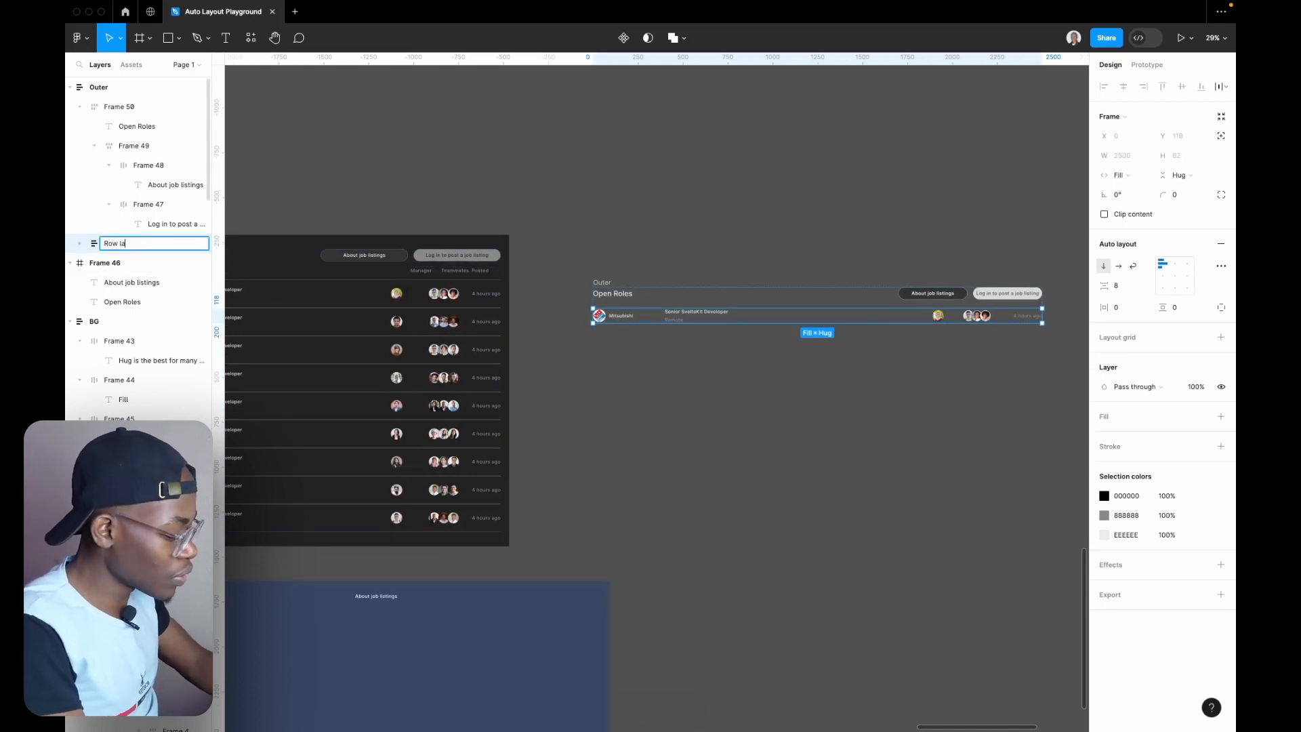
text(yout)
key(Return)
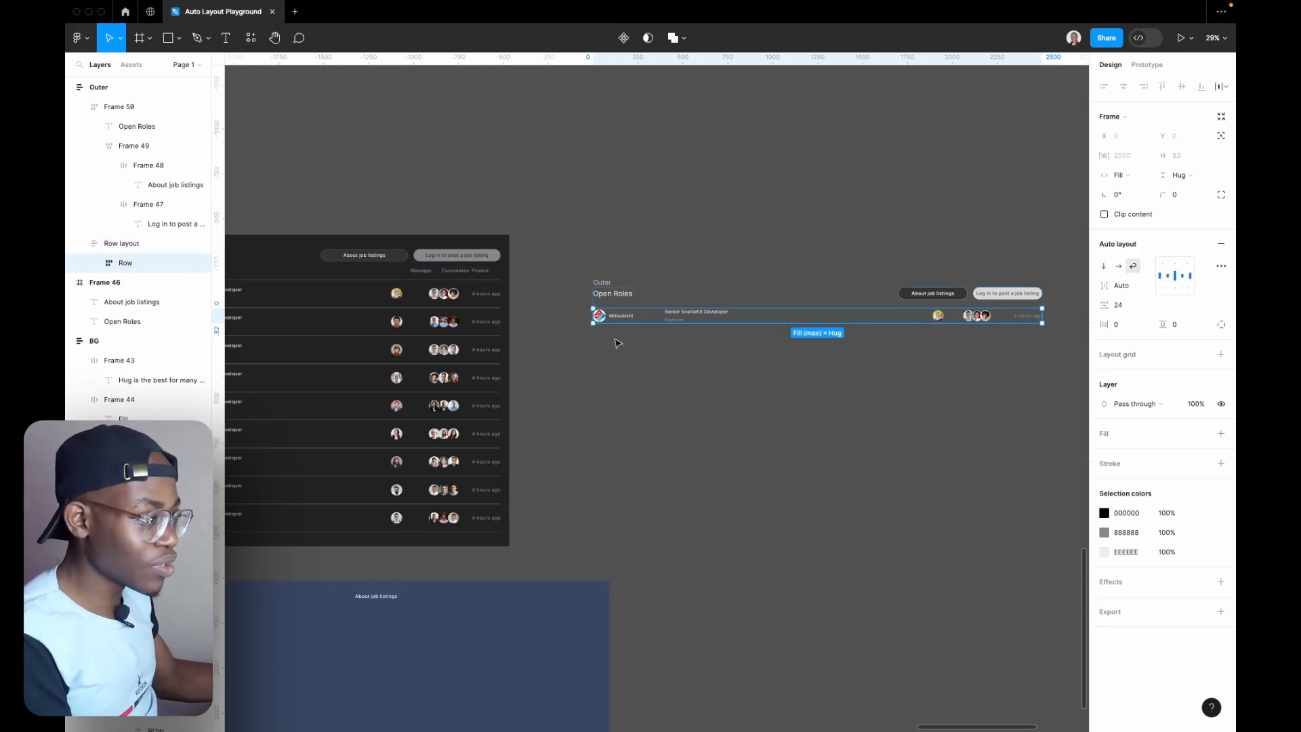
- Duplicate the Row frame eight times inside Row layout to make a nine-row job list
scroll(853, 315, right, 5)
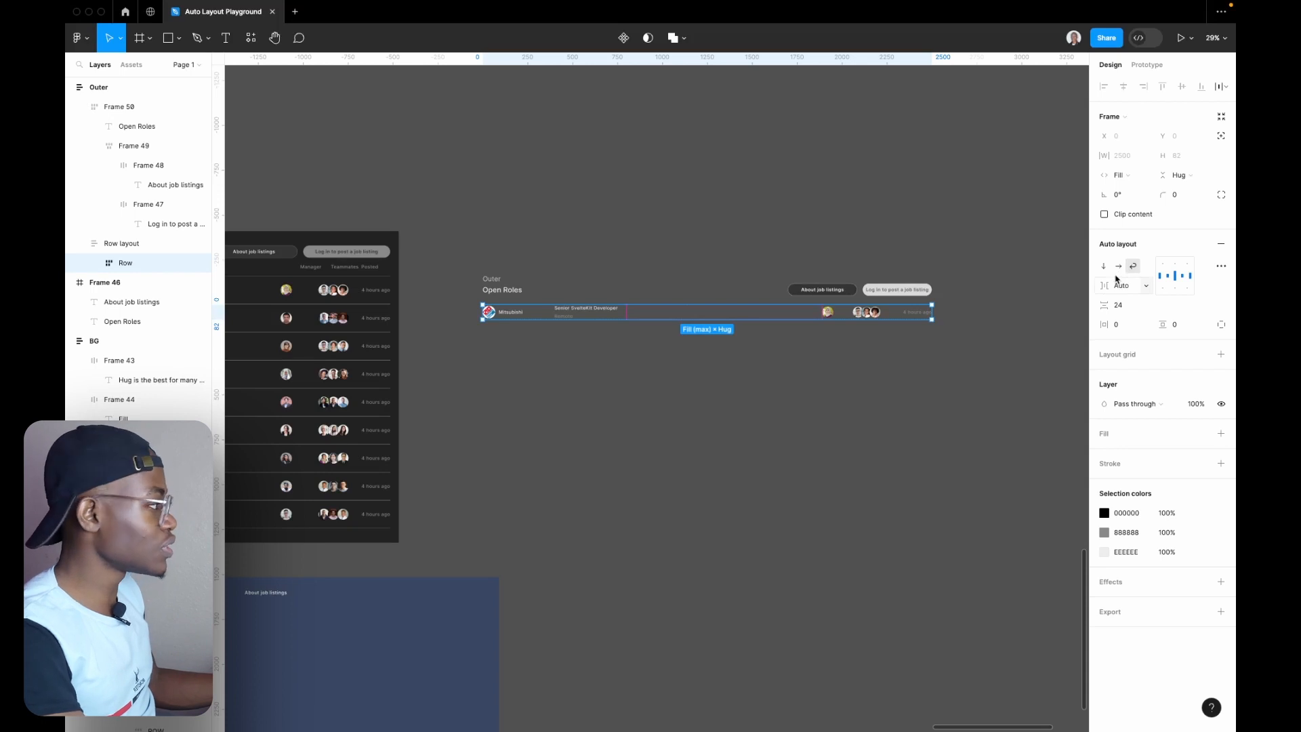
key(super+d)
key(super+d)
key(super+d)
key(super+d)
key(super+d)
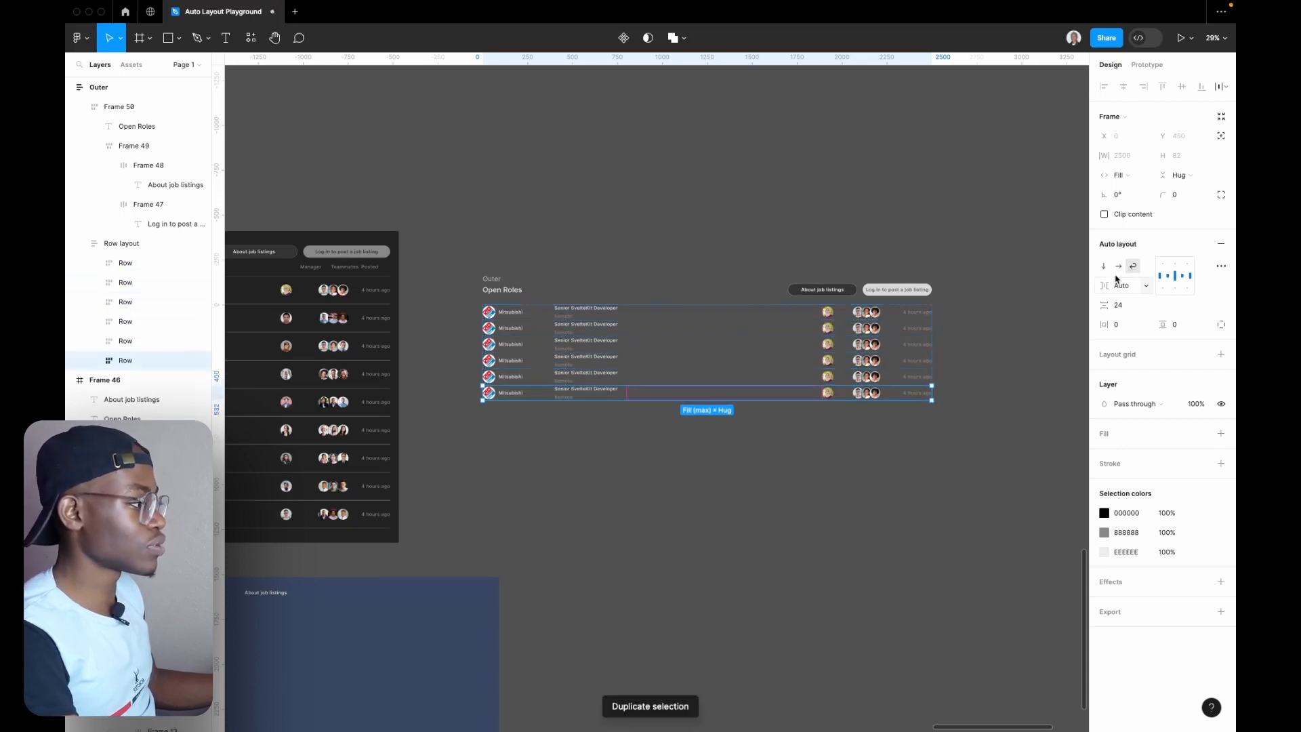
key(super+d)
key(super+d)
key(super+d)
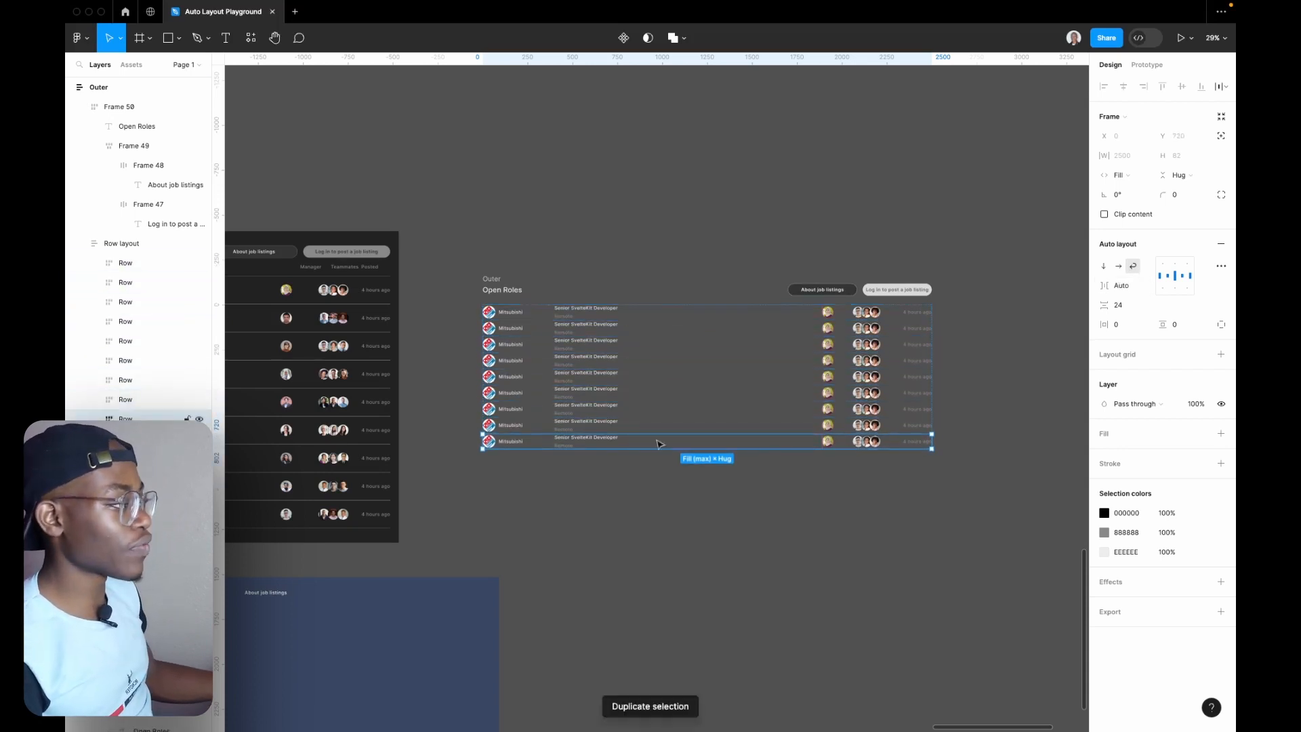
- Test resizing the Outer frame's width and inspect the duplicated job rows up close
click(499, 279)
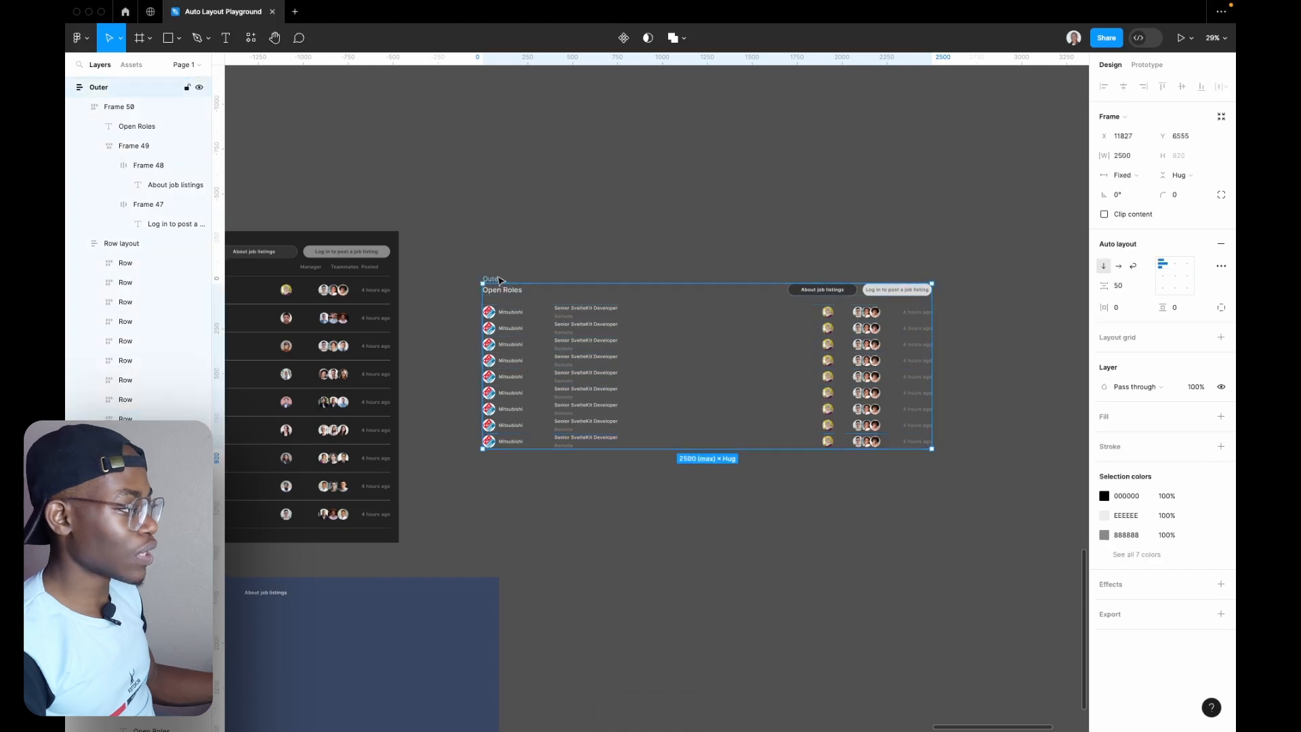
drag(933, 340, 1003, 419)
scroll(625, 330, up, 6)
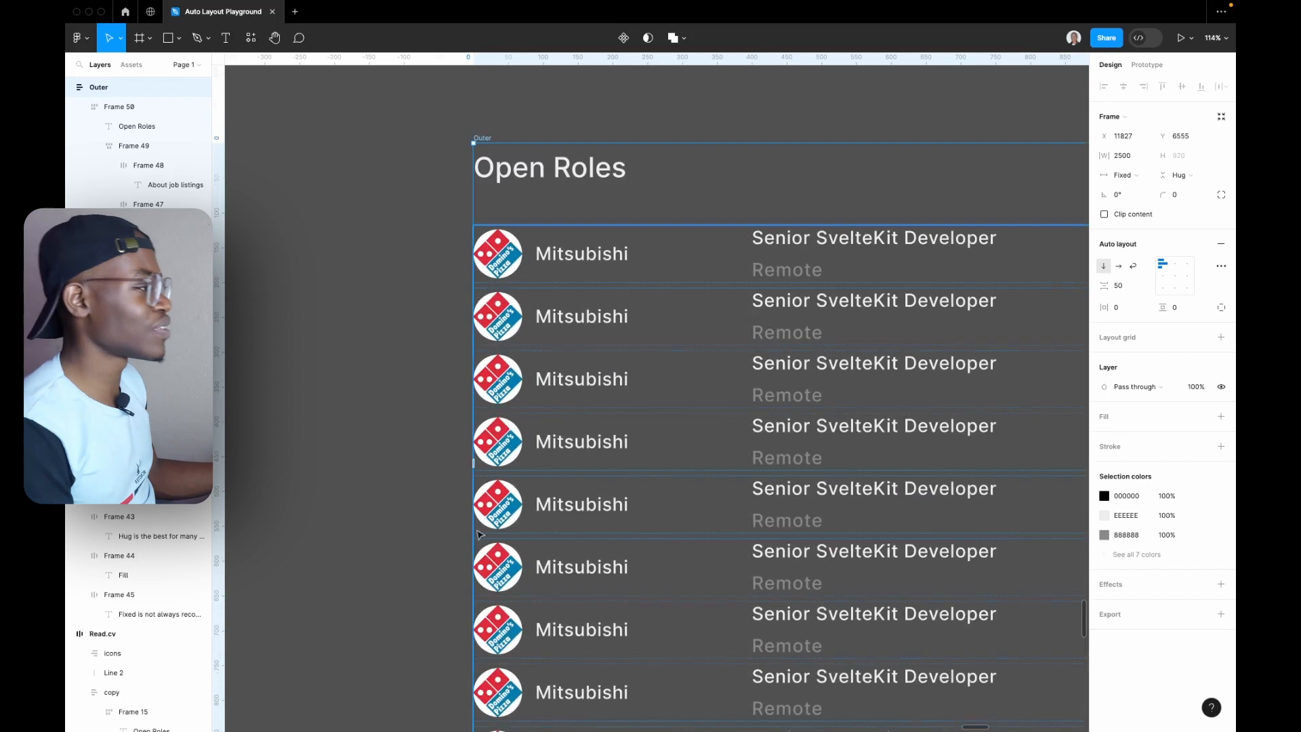
click(350, 411)
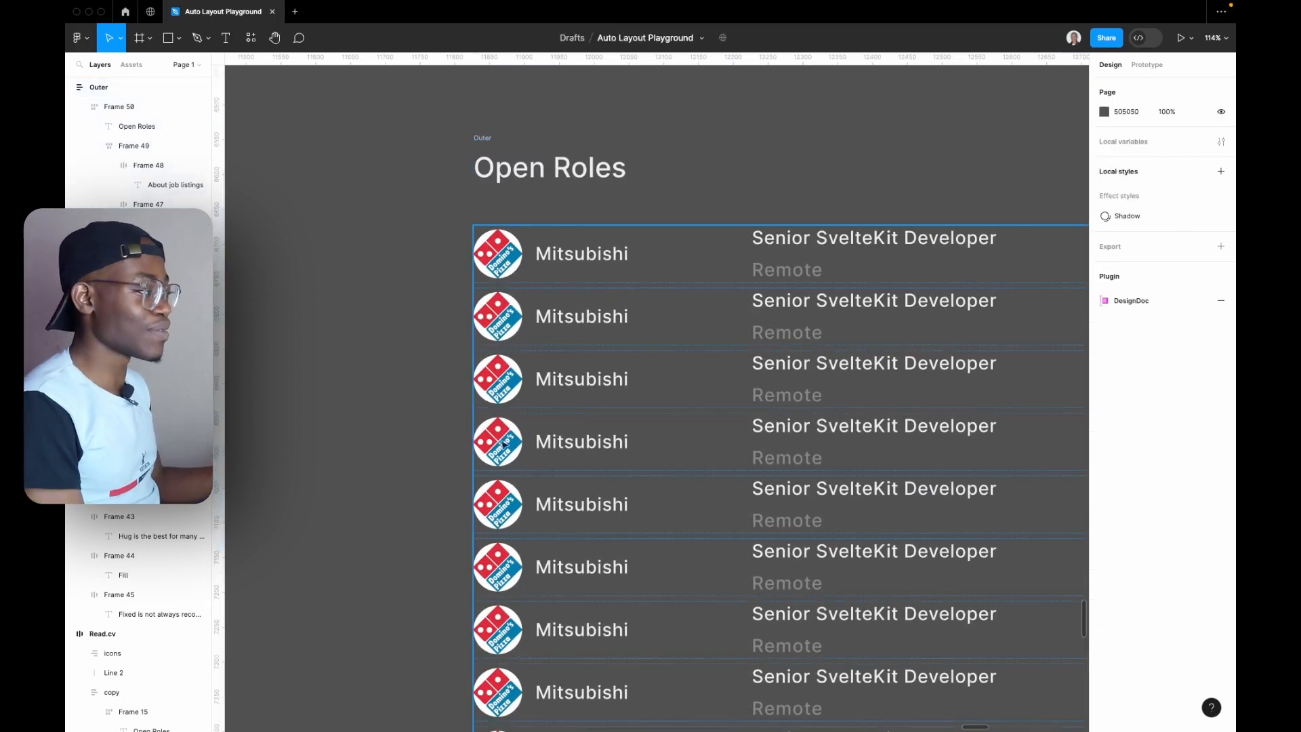
scroll(504, 444, down, 3)
scroll(654, 450, down, 6)
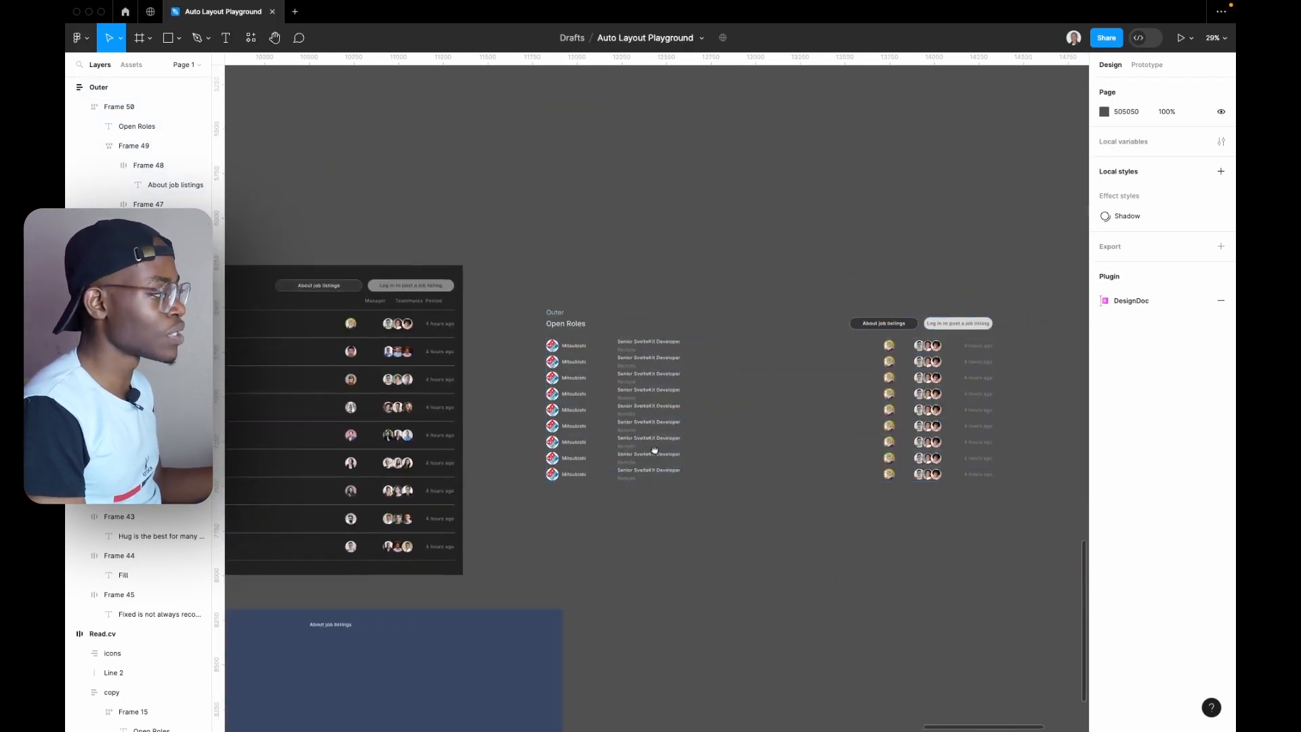
- Add a fill to the Outer frame and sample the dark background colour 222222 from the original Read.cv table
click(551, 314)
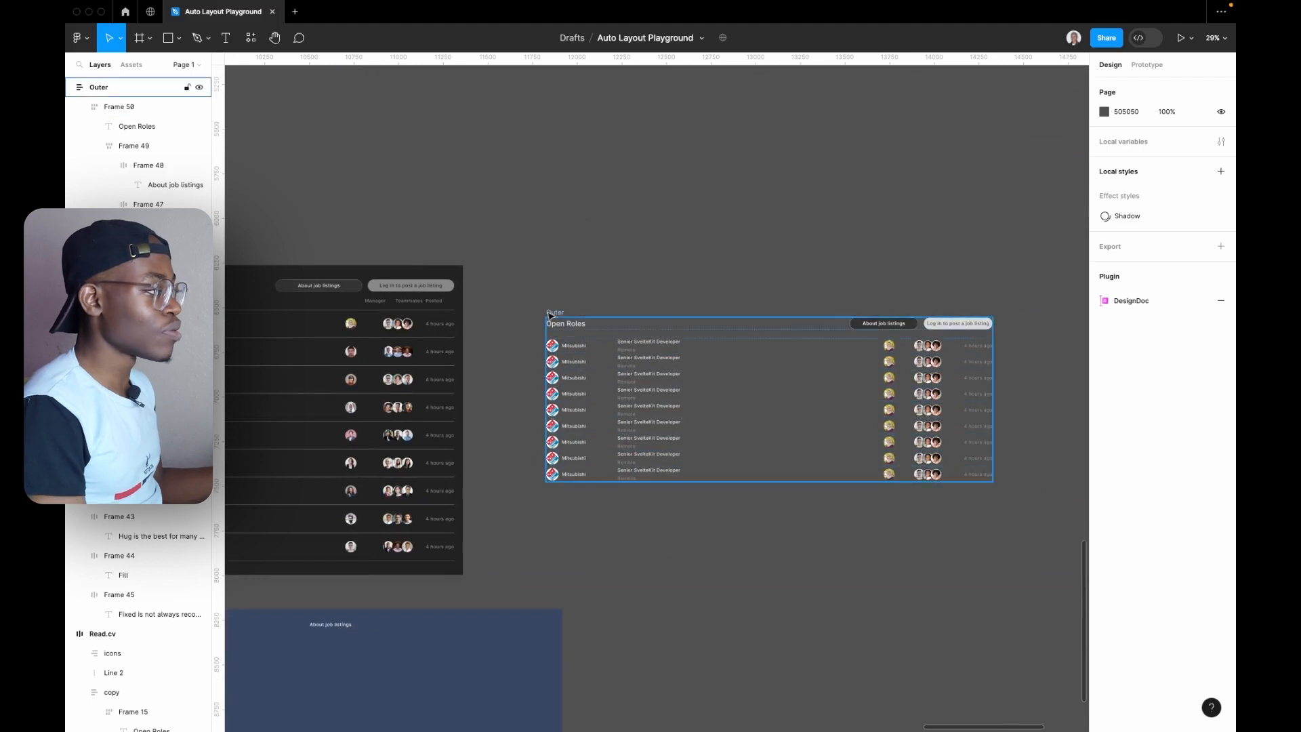
click(551, 314)
click(1138, 418)
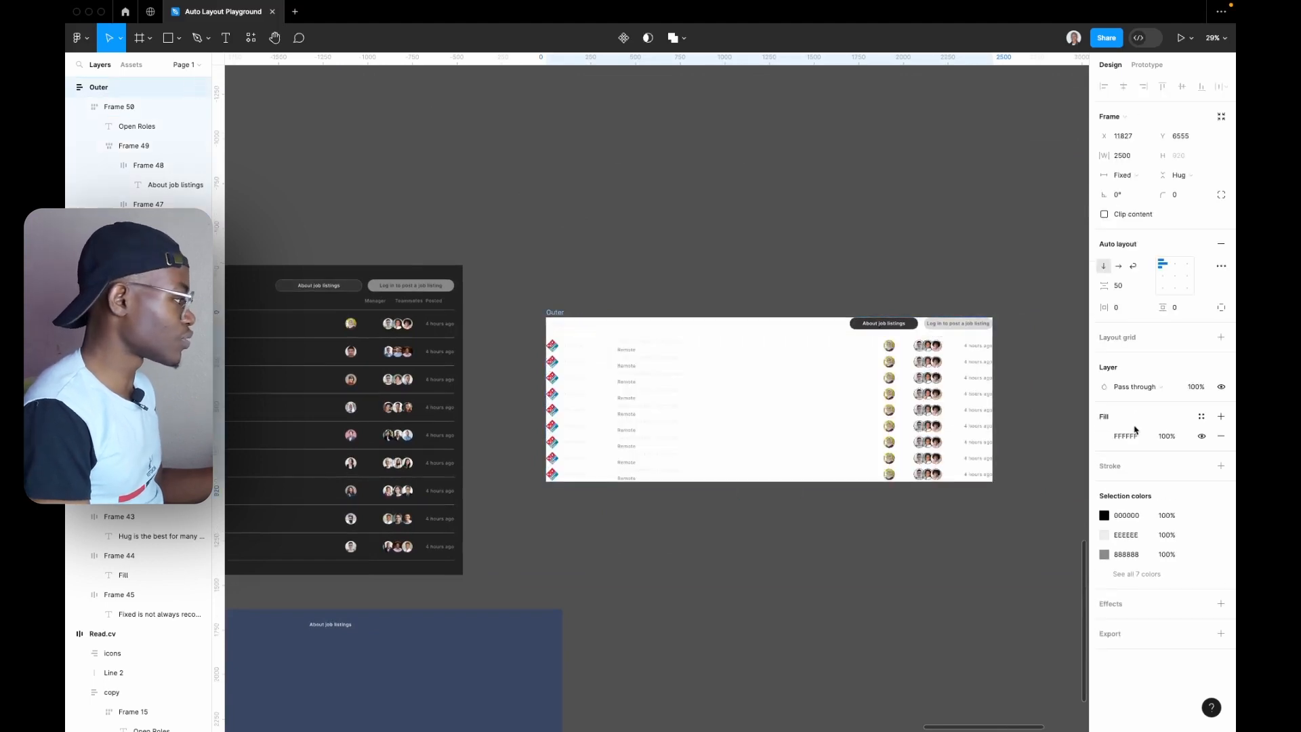
click(1105, 437)
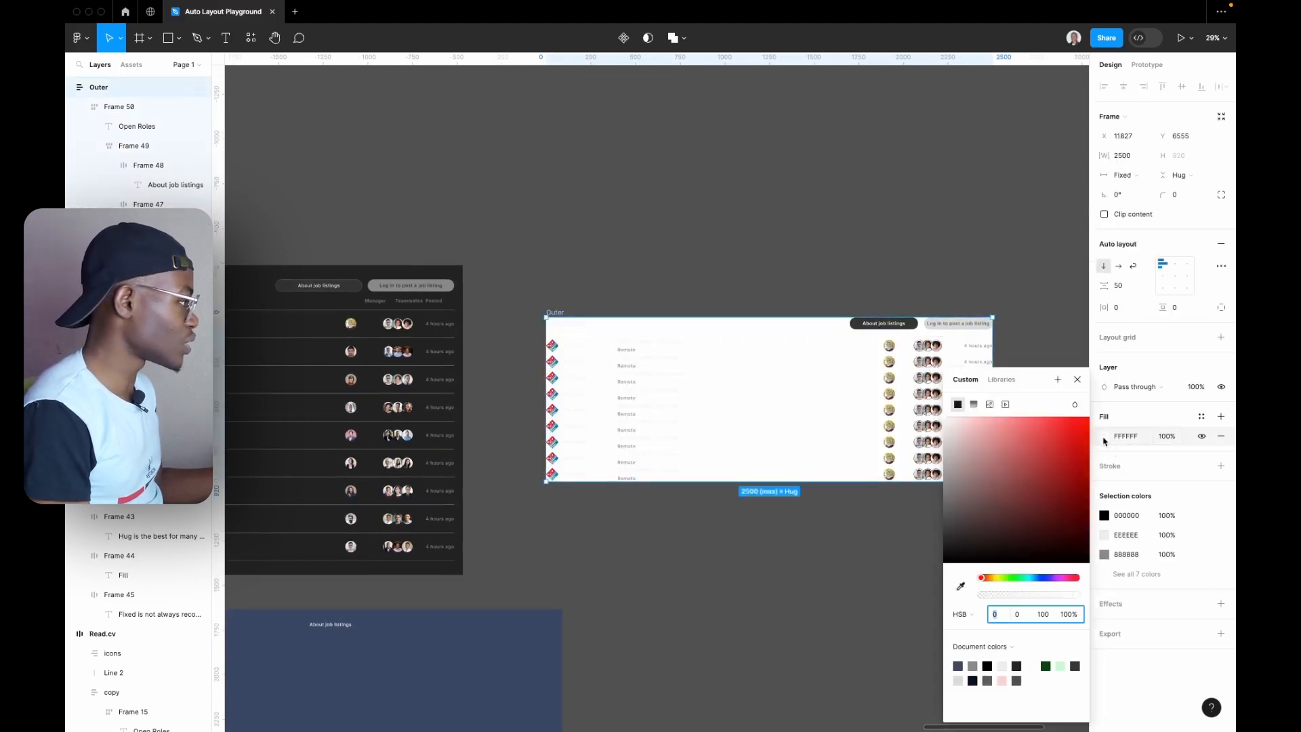
click(960, 587)
click(299, 400)
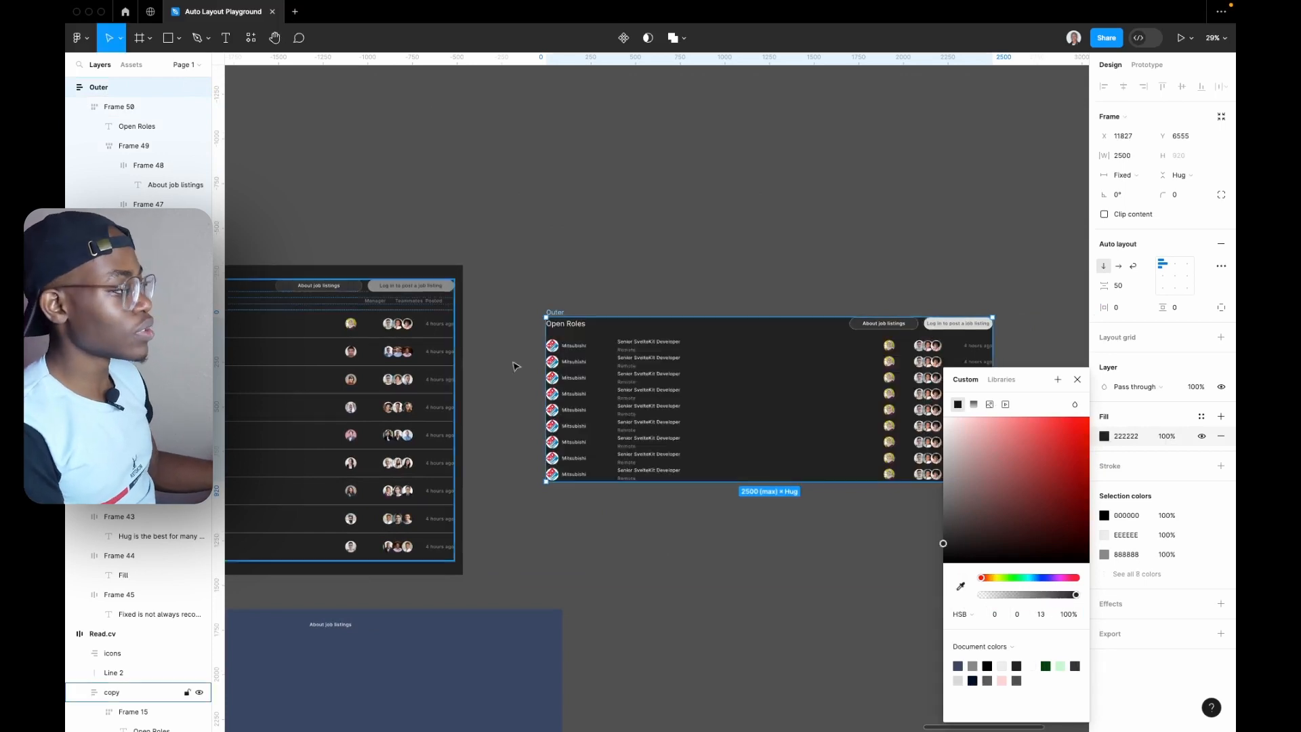
click(615, 220)
- Set the Outer frame's auto layout padding to 48 horizontal and 24 vertical
click(555, 312)
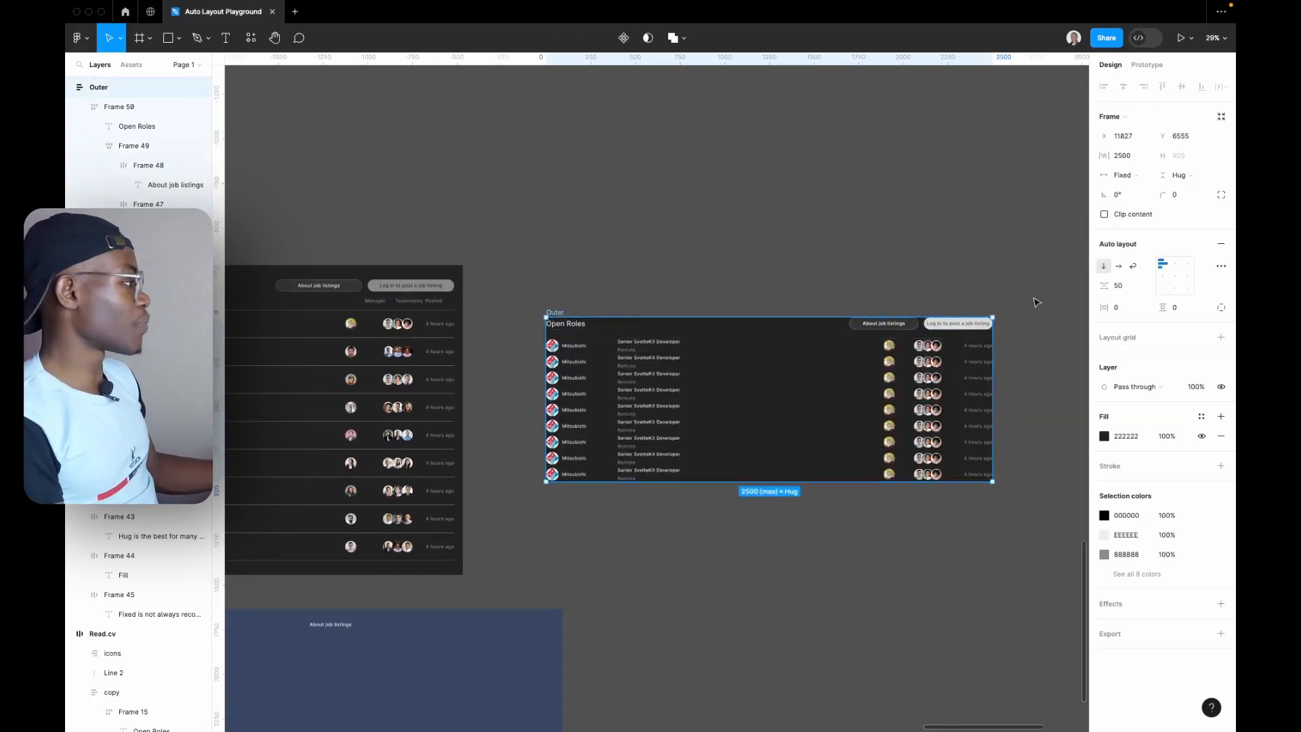
drag(1105, 310, 1193, 329)
drag(714, 218, 661, 141)
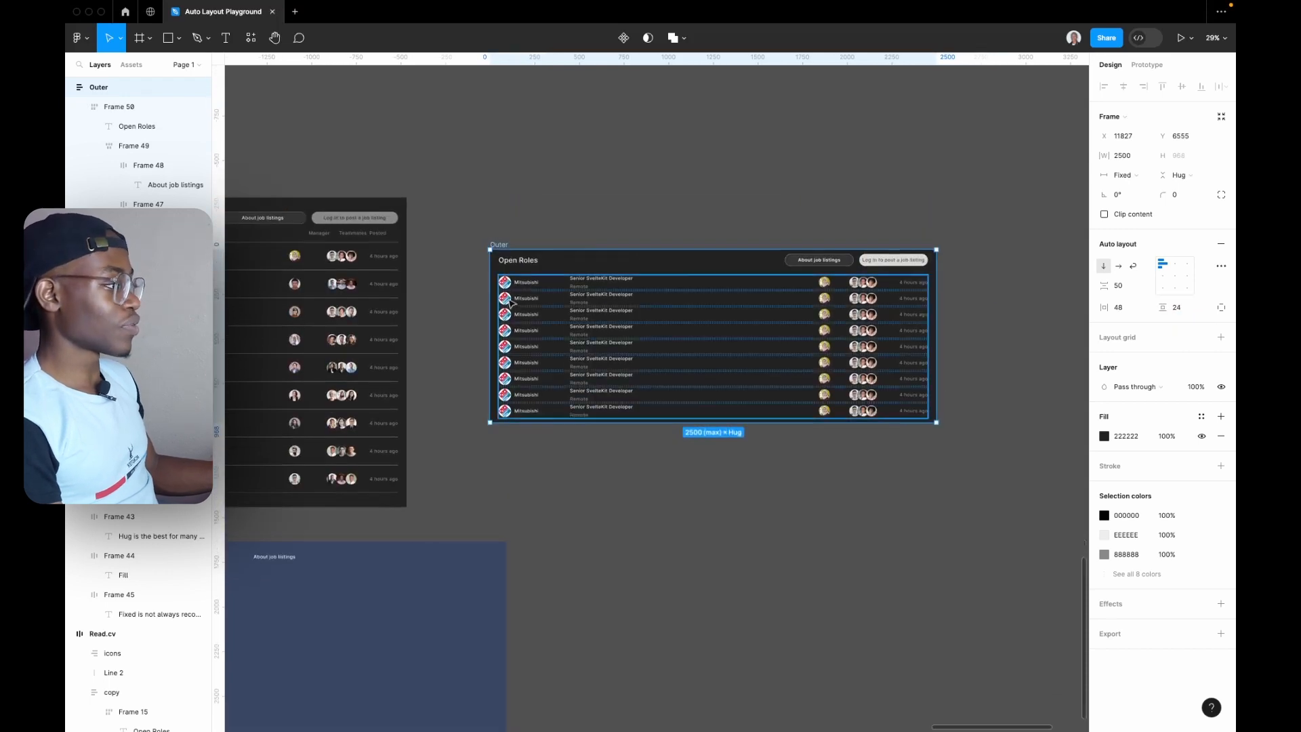
- Replace the company logo ellipses in all nine rows with random images from the Content Reel plugin's "logo" set
scroll(569, 308, up, 5)
scroll(423, 262, down, 3)
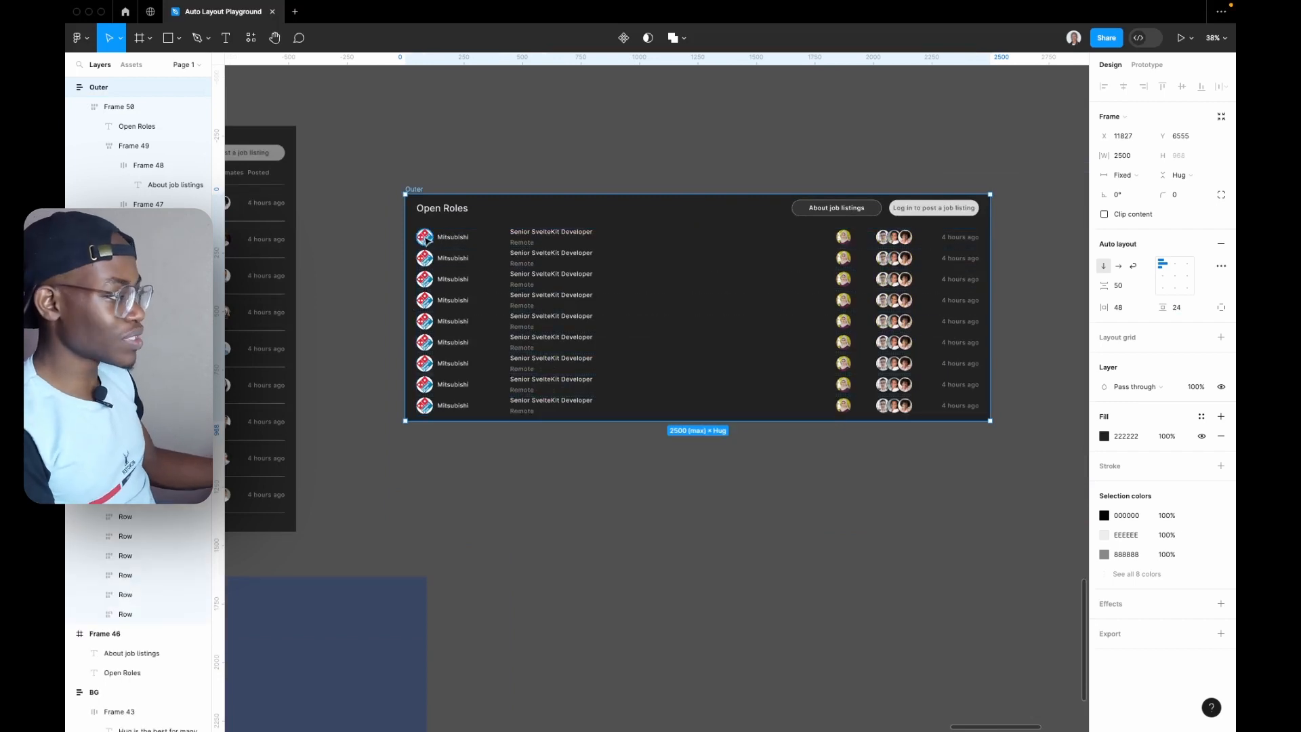
super+click(425, 240)
shift+super+click(429, 264)
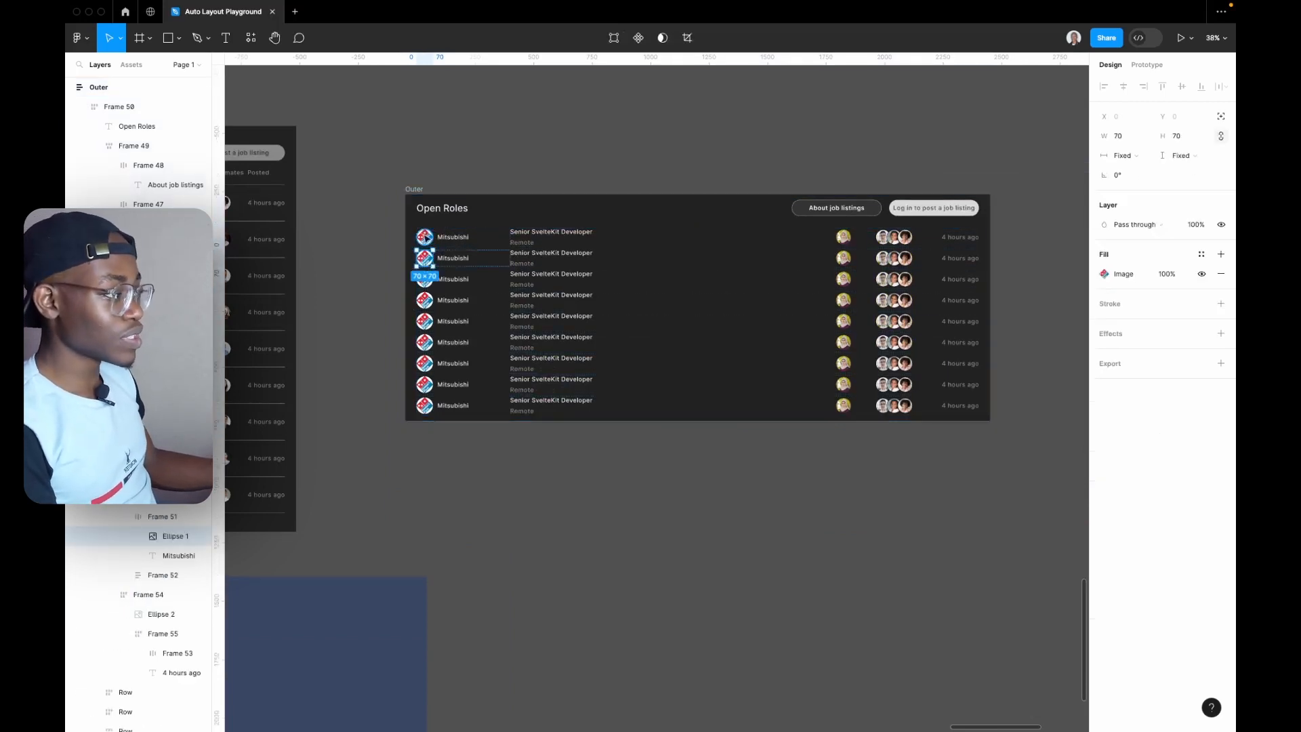
shift+super+click(431, 286)
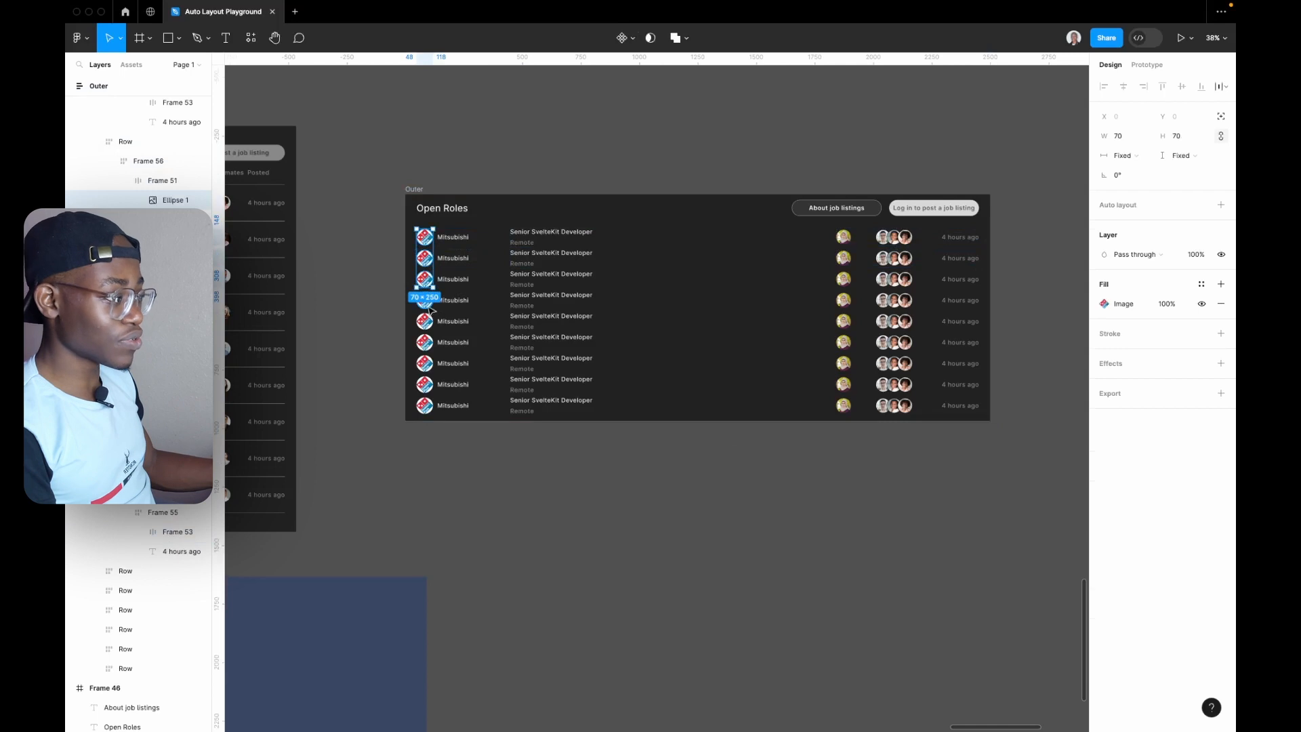
shift+super+click(429, 305)
shift+super+click(429, 323)
shift+super+click(427, 343)
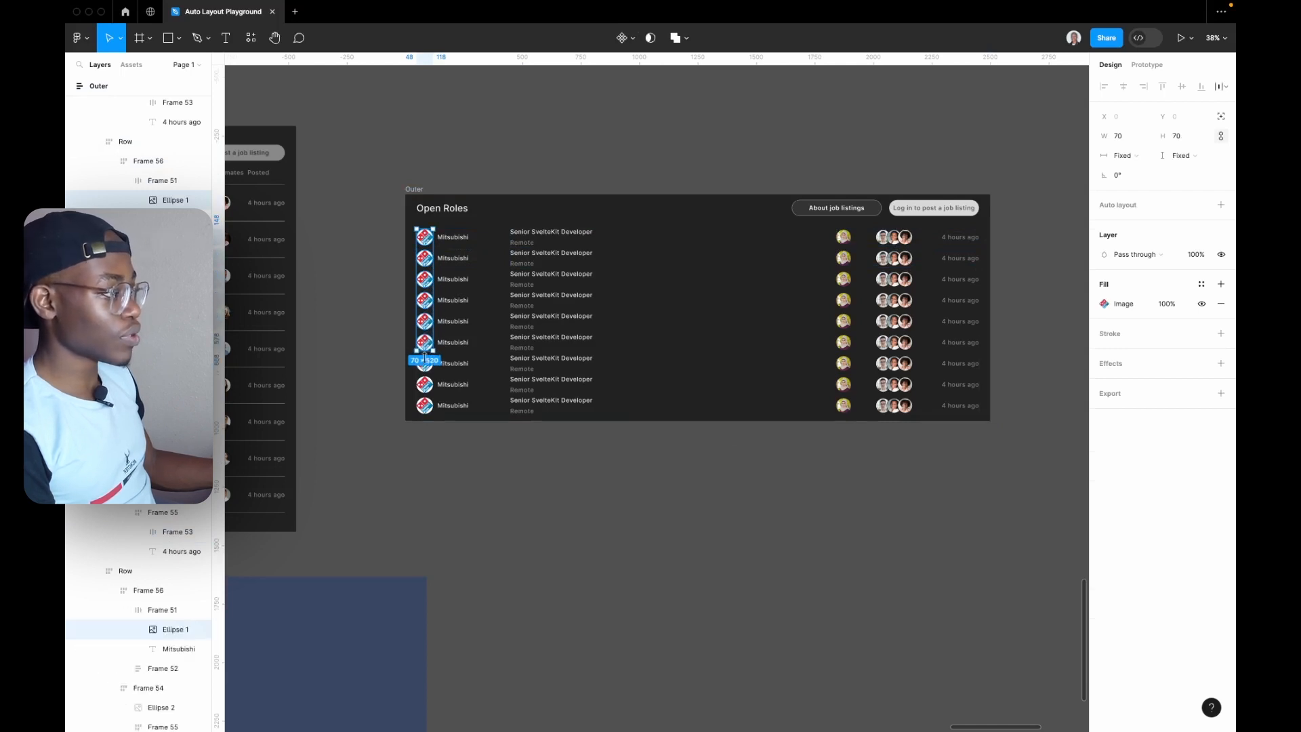
shift+super+click(425, 364)
shift+super+click(425, 385)
shift+super+click(425, 406)
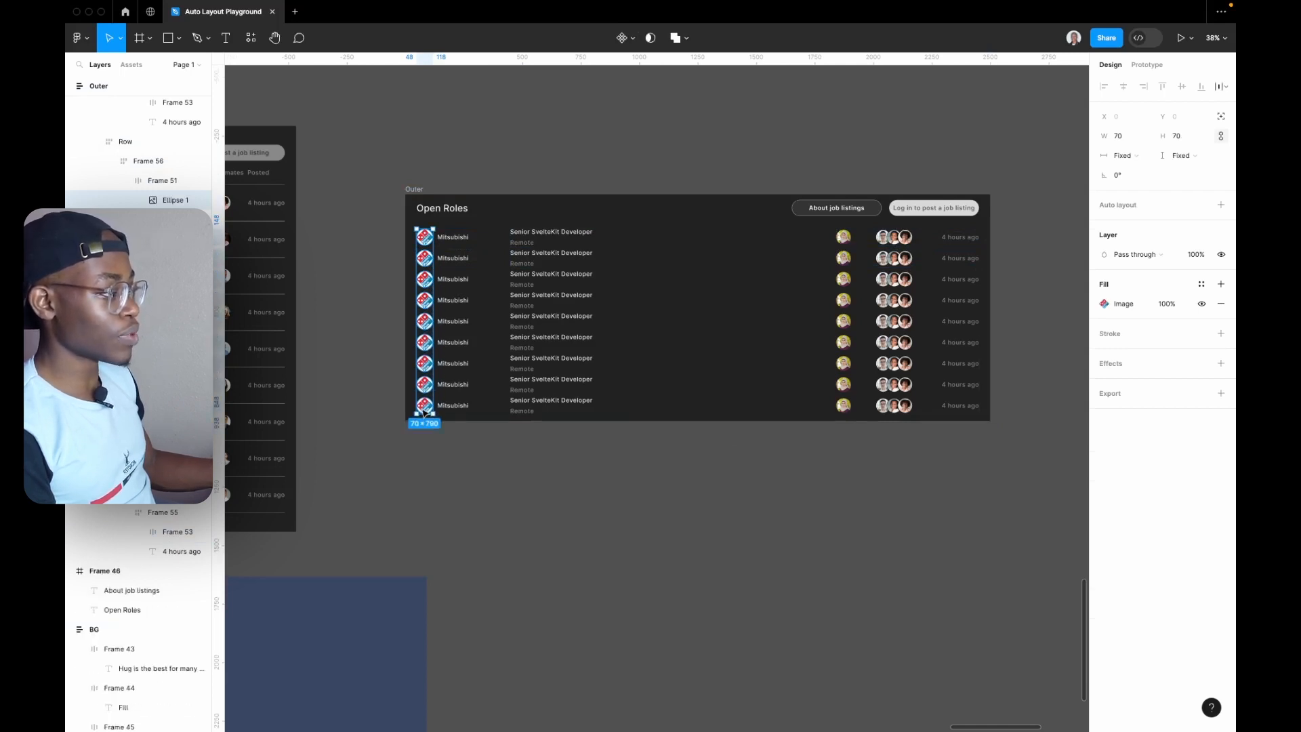
click(252, 39)
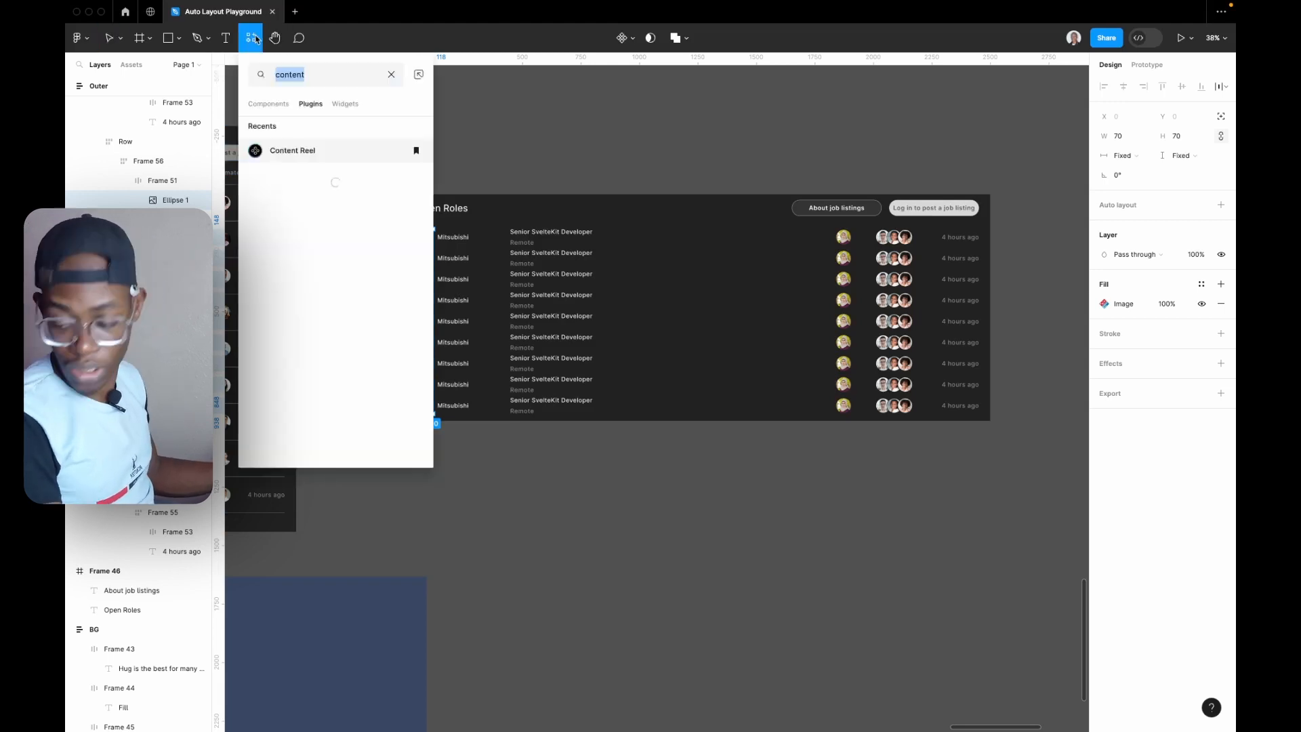
click(339, 151)
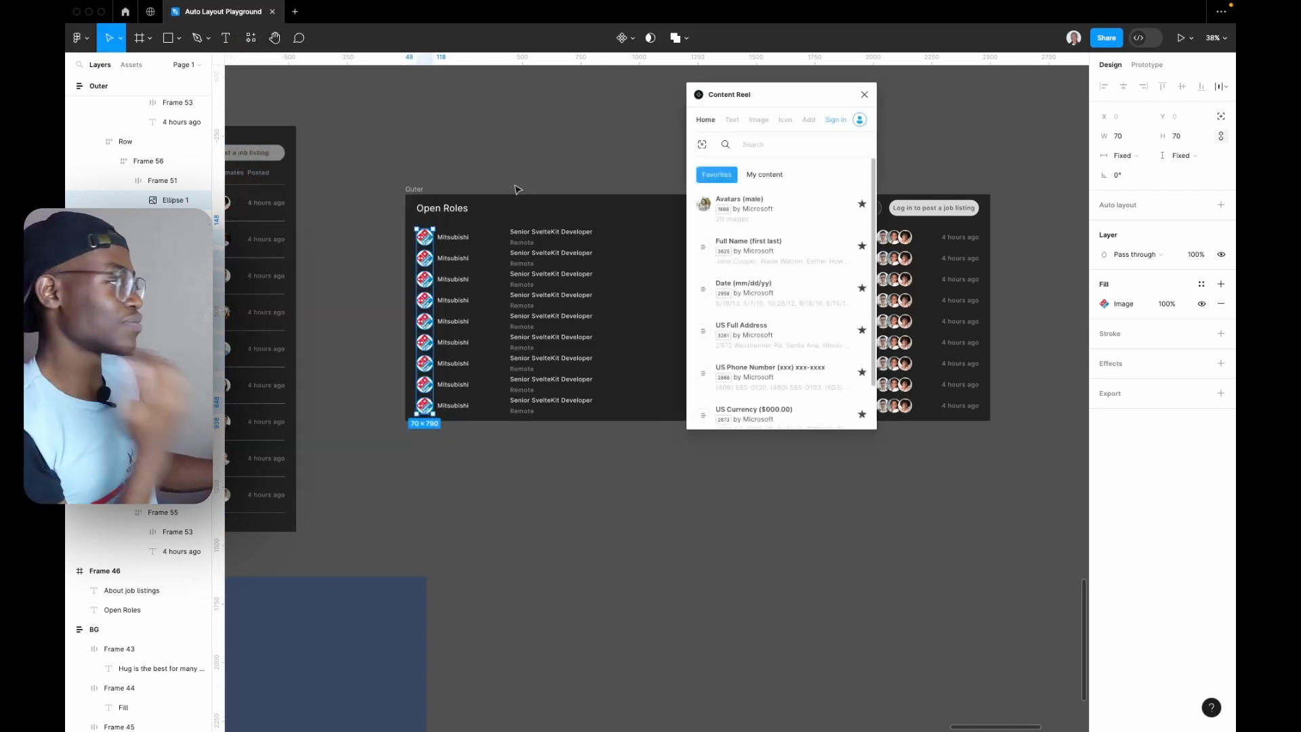
click(759, 120)
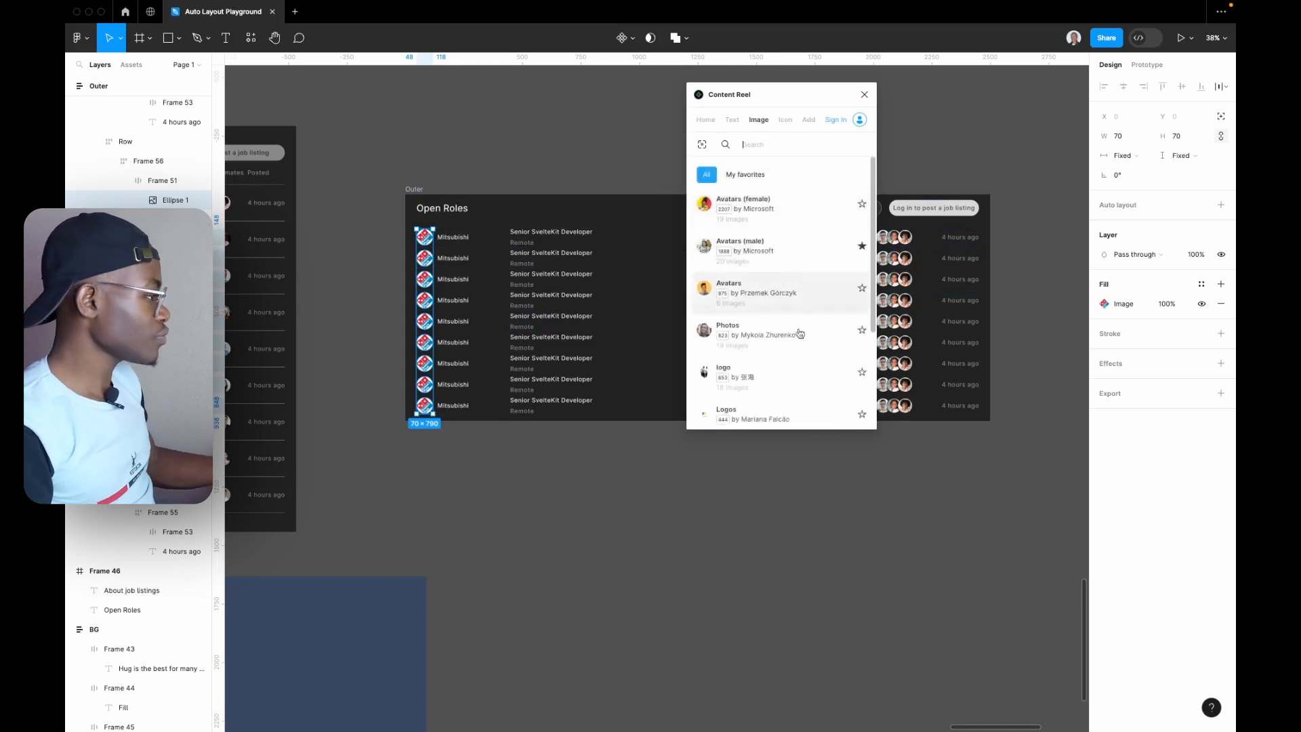
click(781, 372)
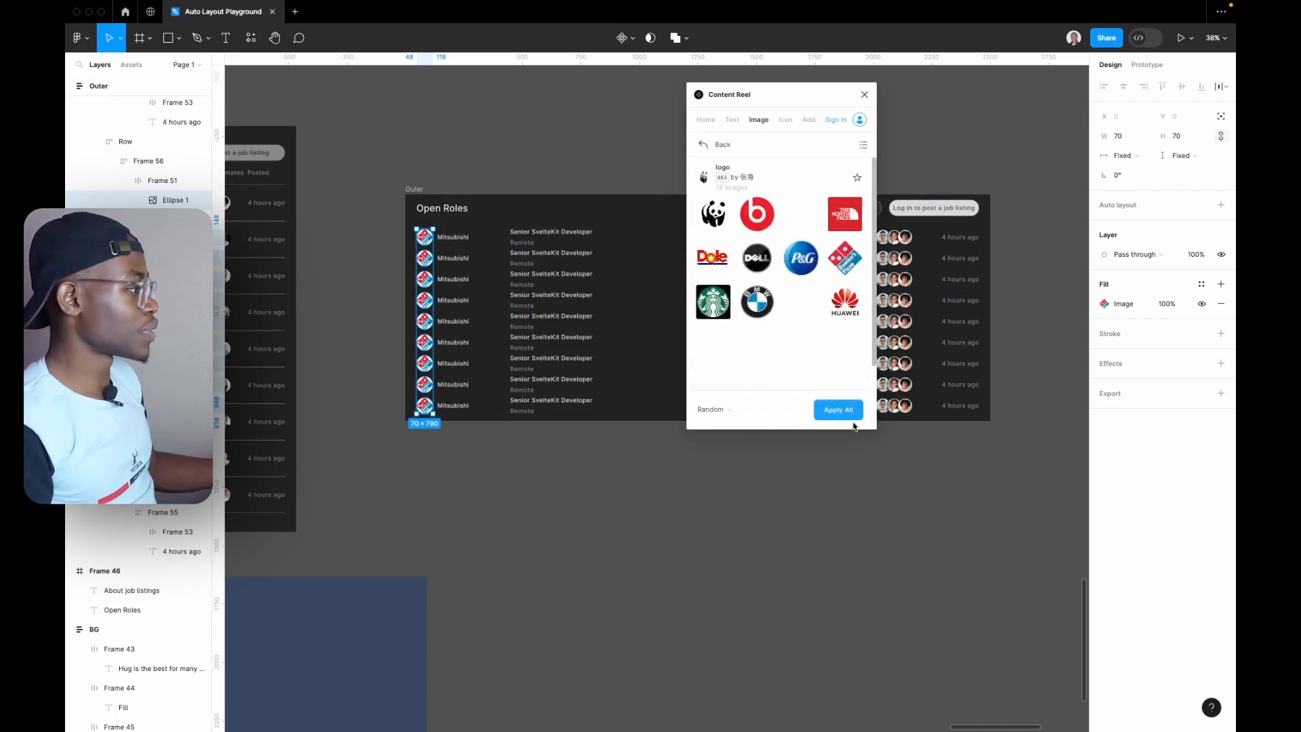
click(838, 410)
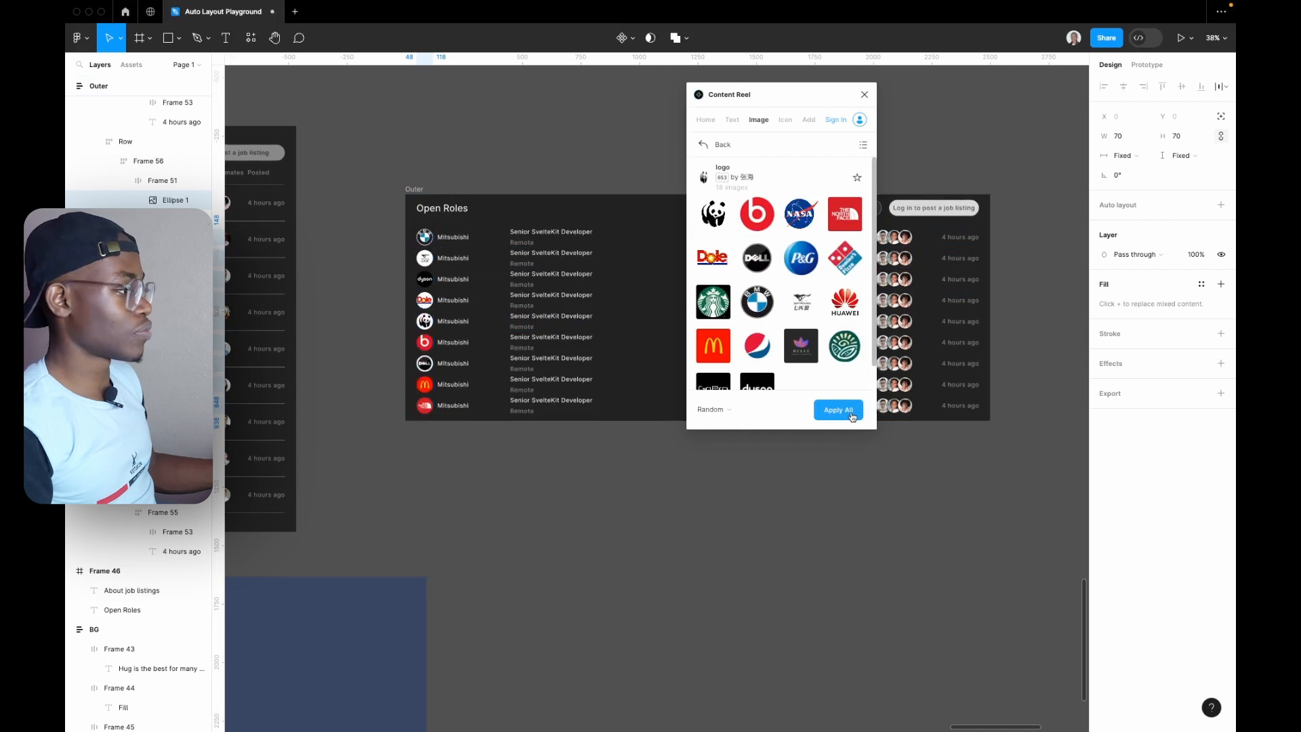
- Replace the Mitsubishi labels in all nine rows with Content Reel's Company text set by Microsoft, and close the plugin
click(453, 238)
shift+click(453, 259)
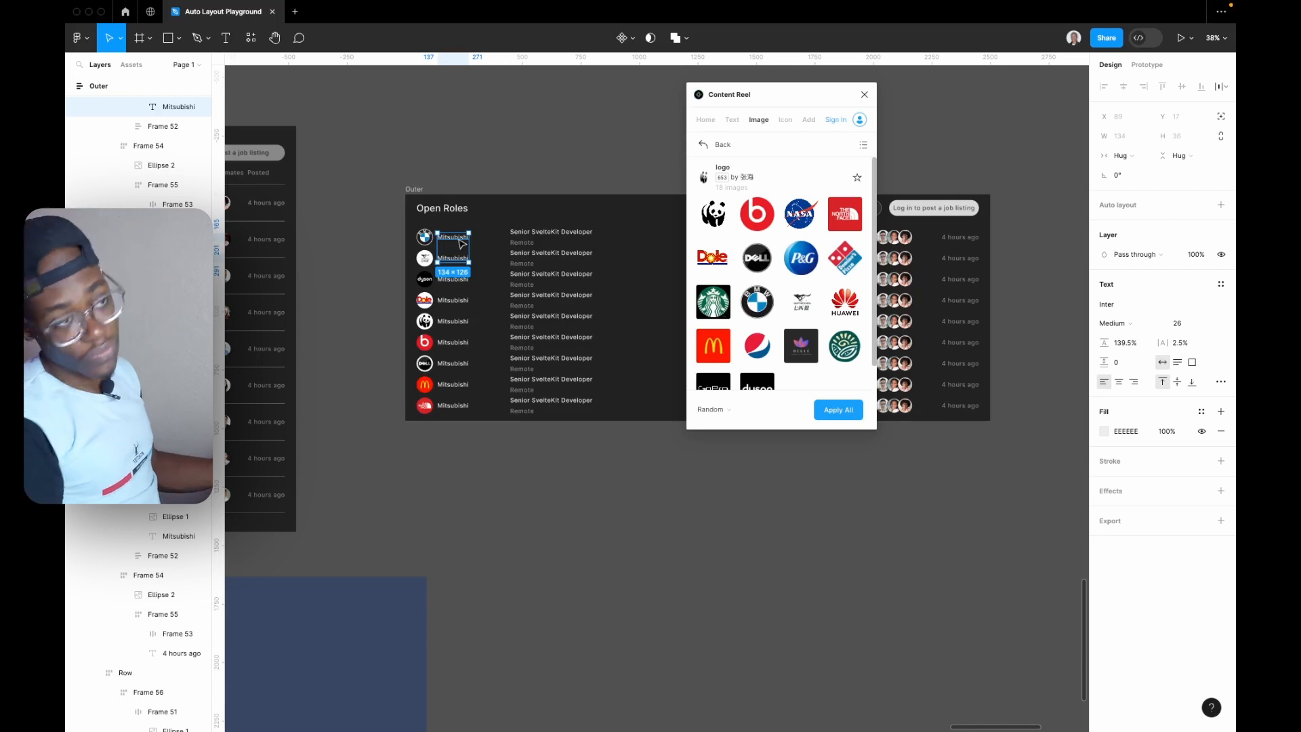
shift+click(454, 280)
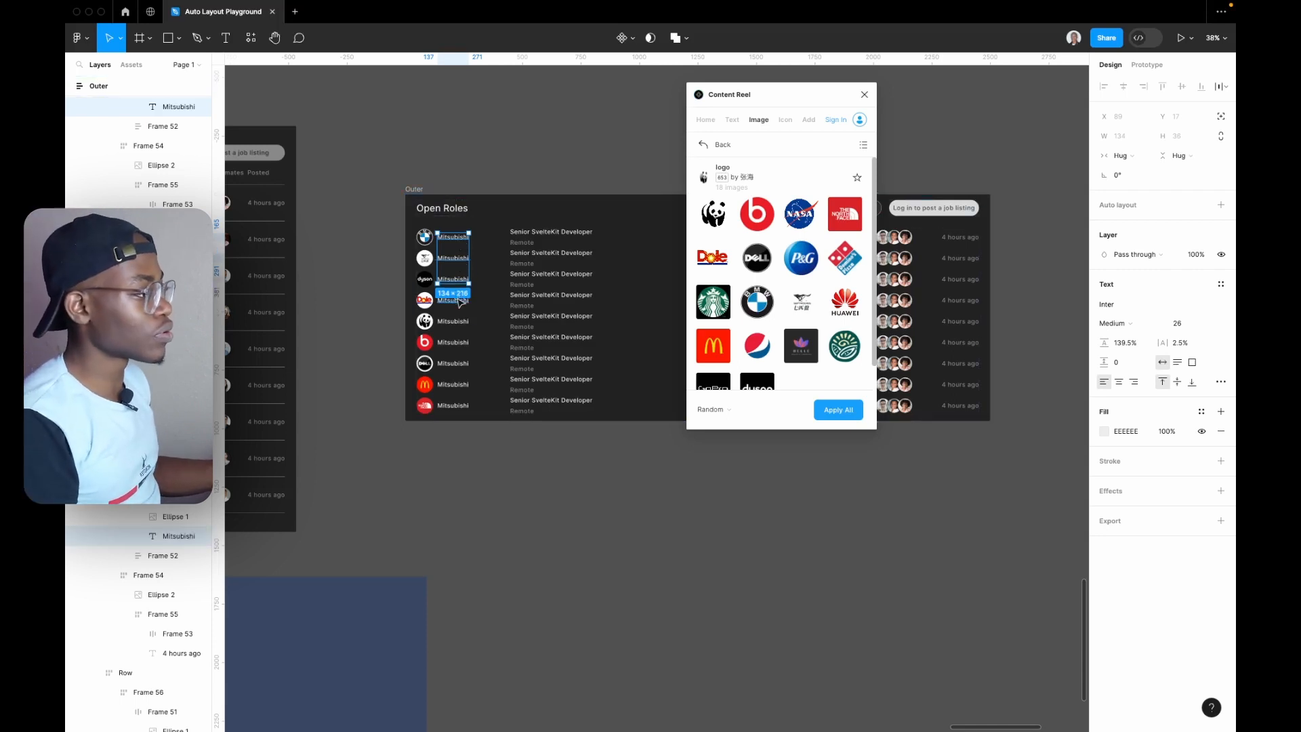
shift+click(454, 301)
shift+click(458, 323)
shift+click(455, 343)
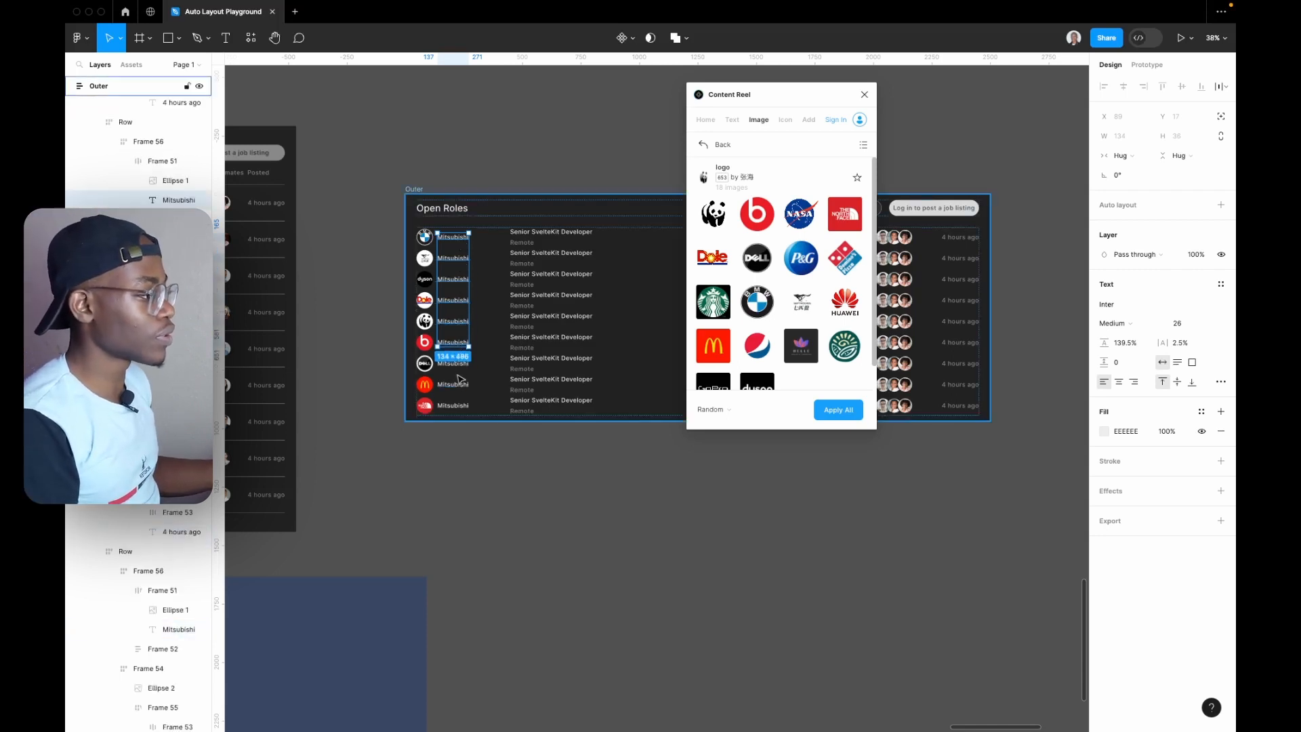
shift+click(455, 363)
shift+click(461, 384)
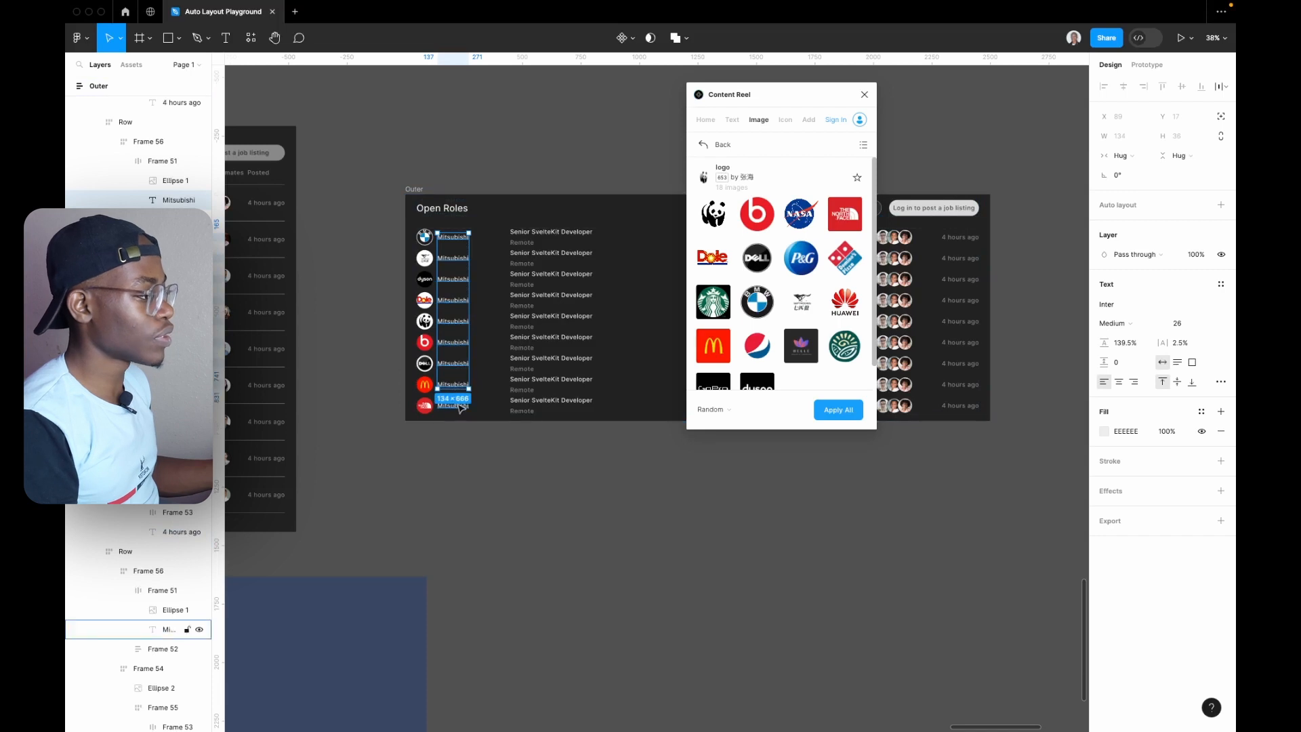
shift+click(454, 406)
click(733, 120)
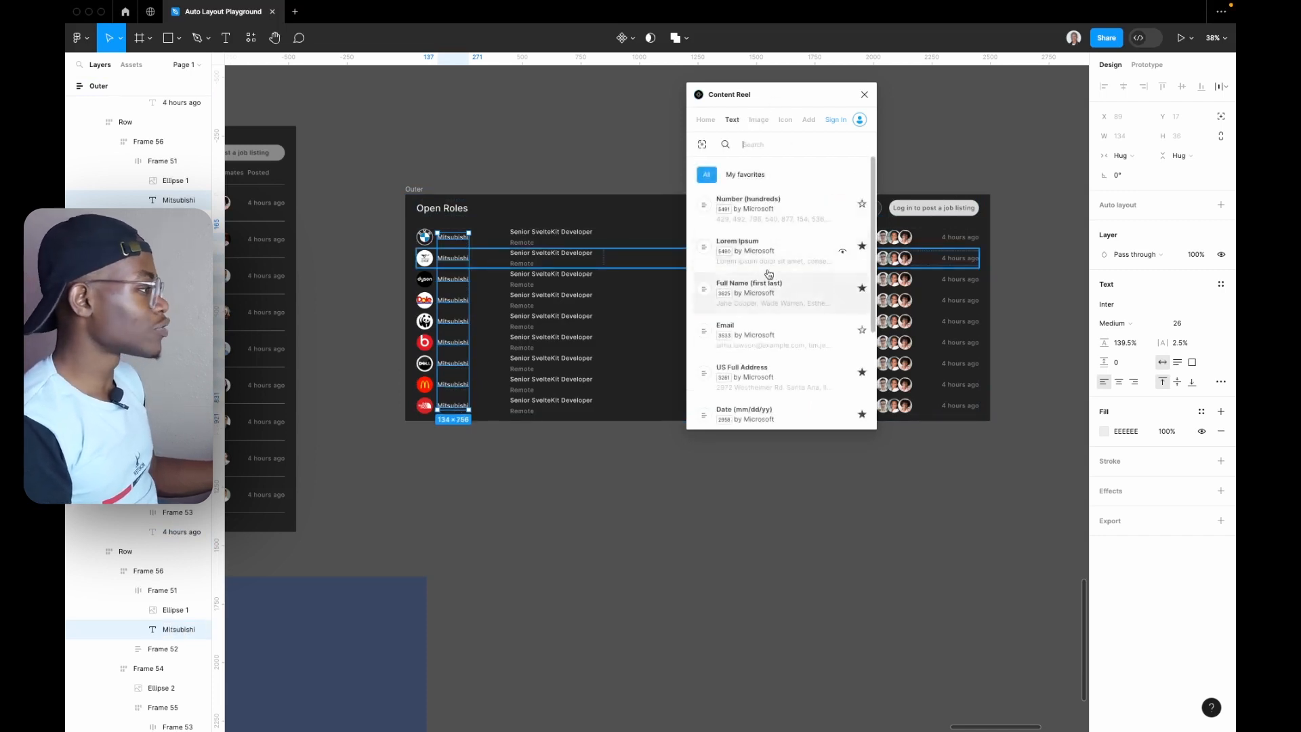
scroll(770, 299, down, 10)
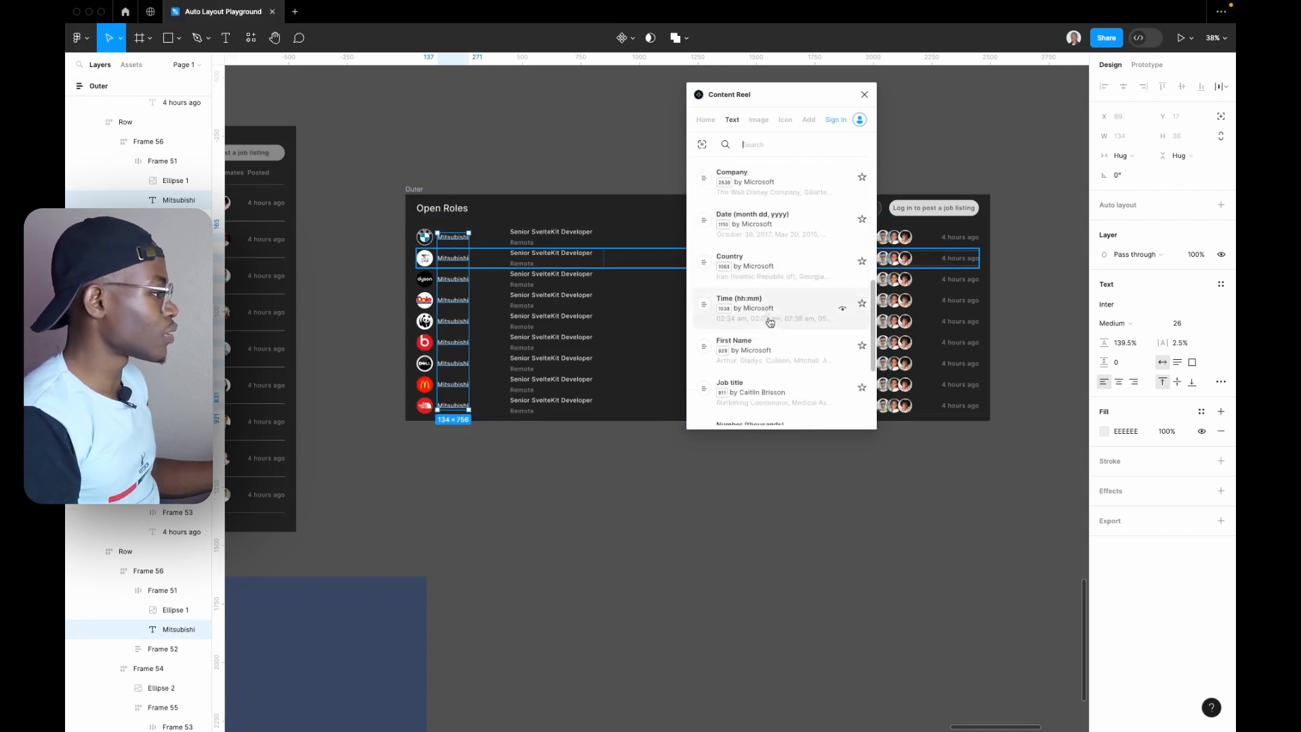
click(771, 321)
click(772, 187)
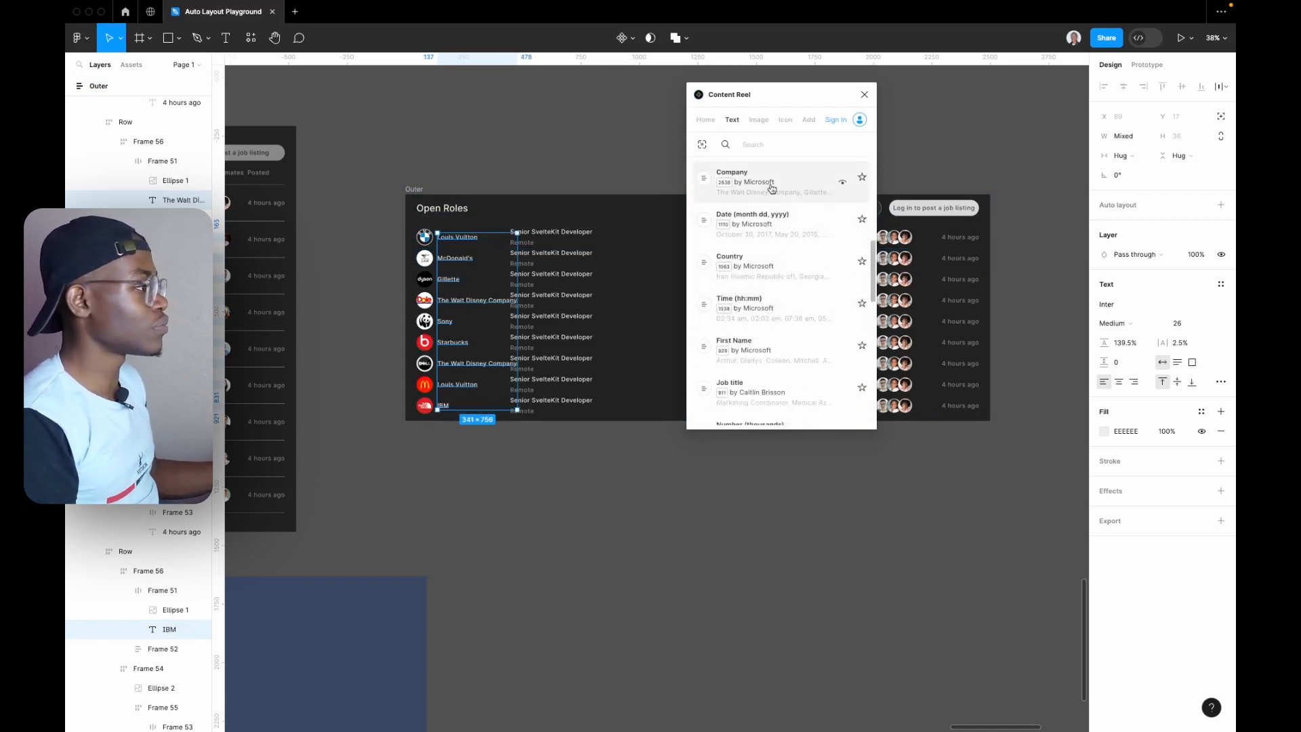
scroll(487, 321, up, 5)
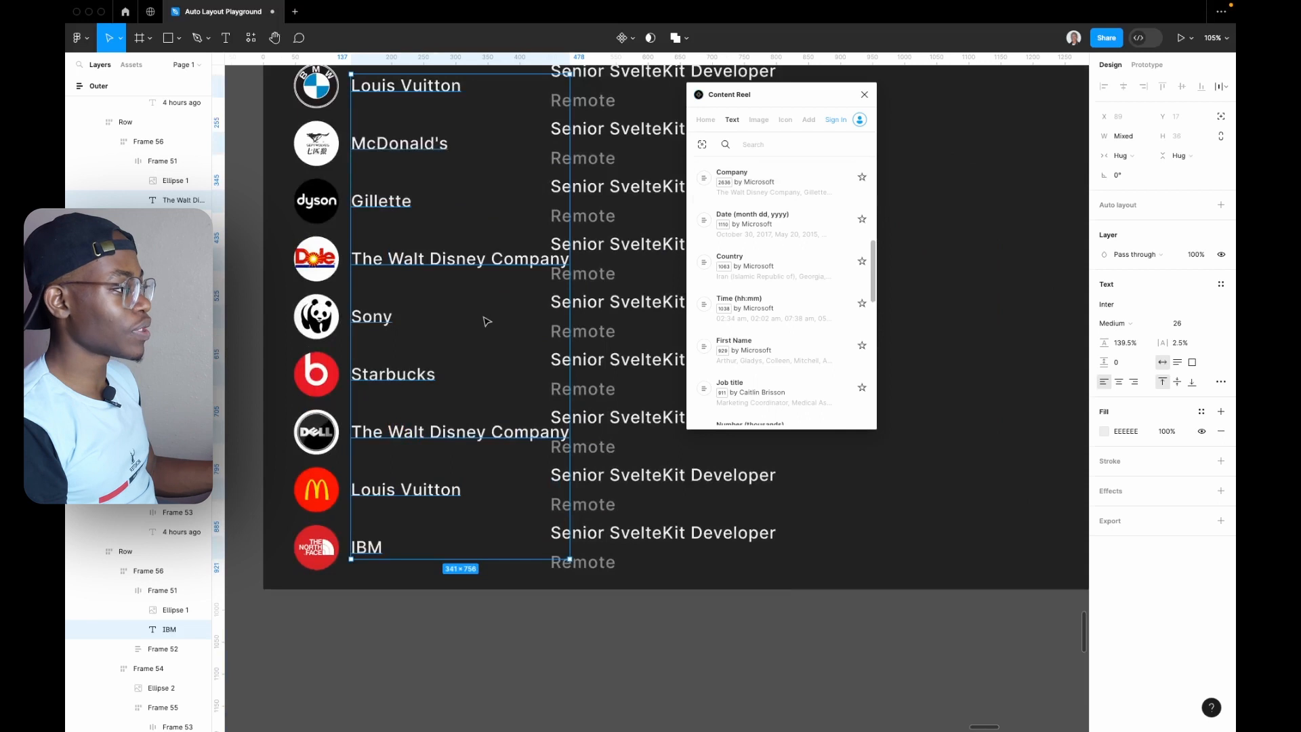
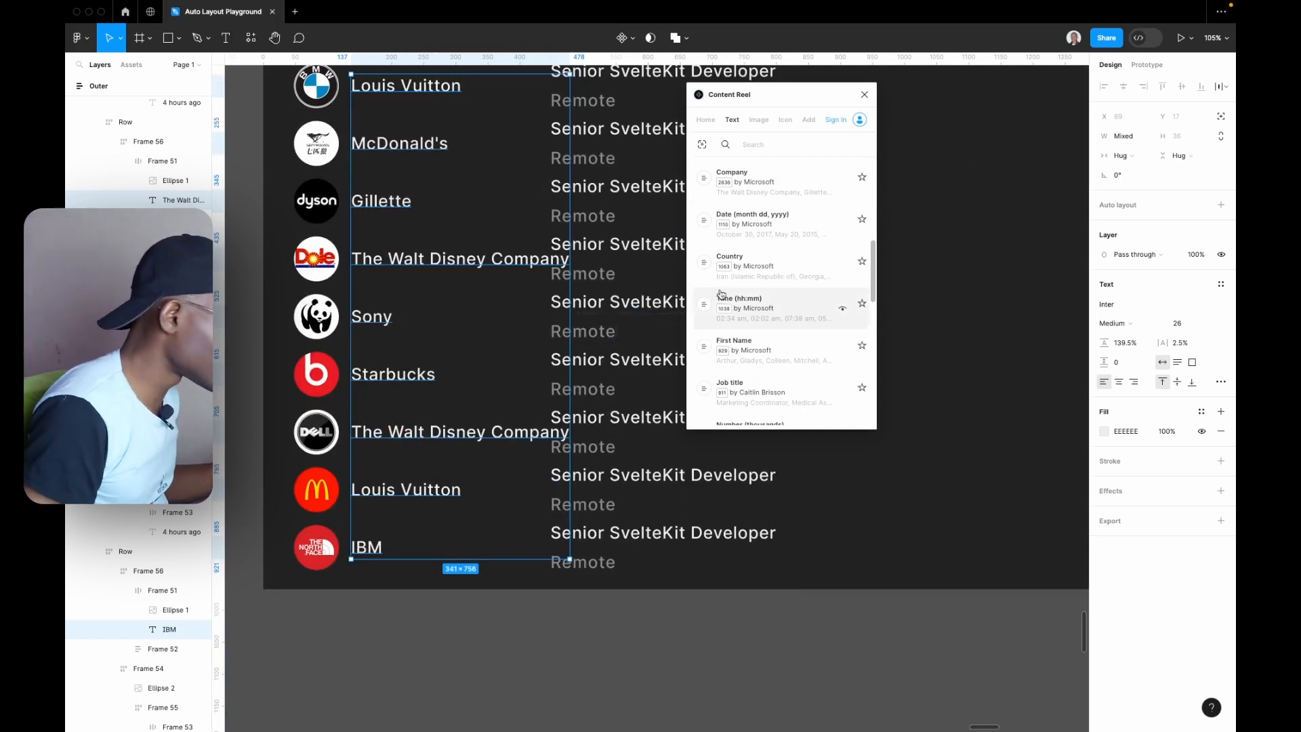
scroll(780, 298, up, 4)
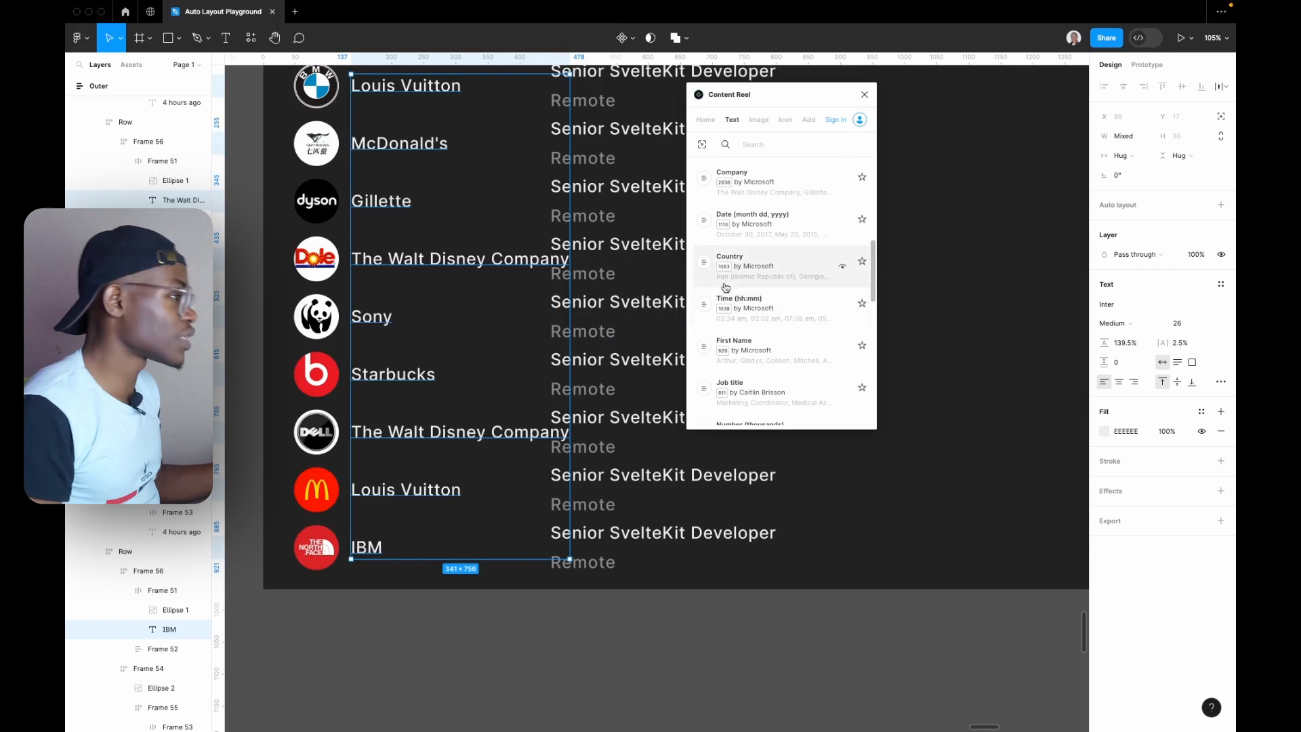
click(861, 96)
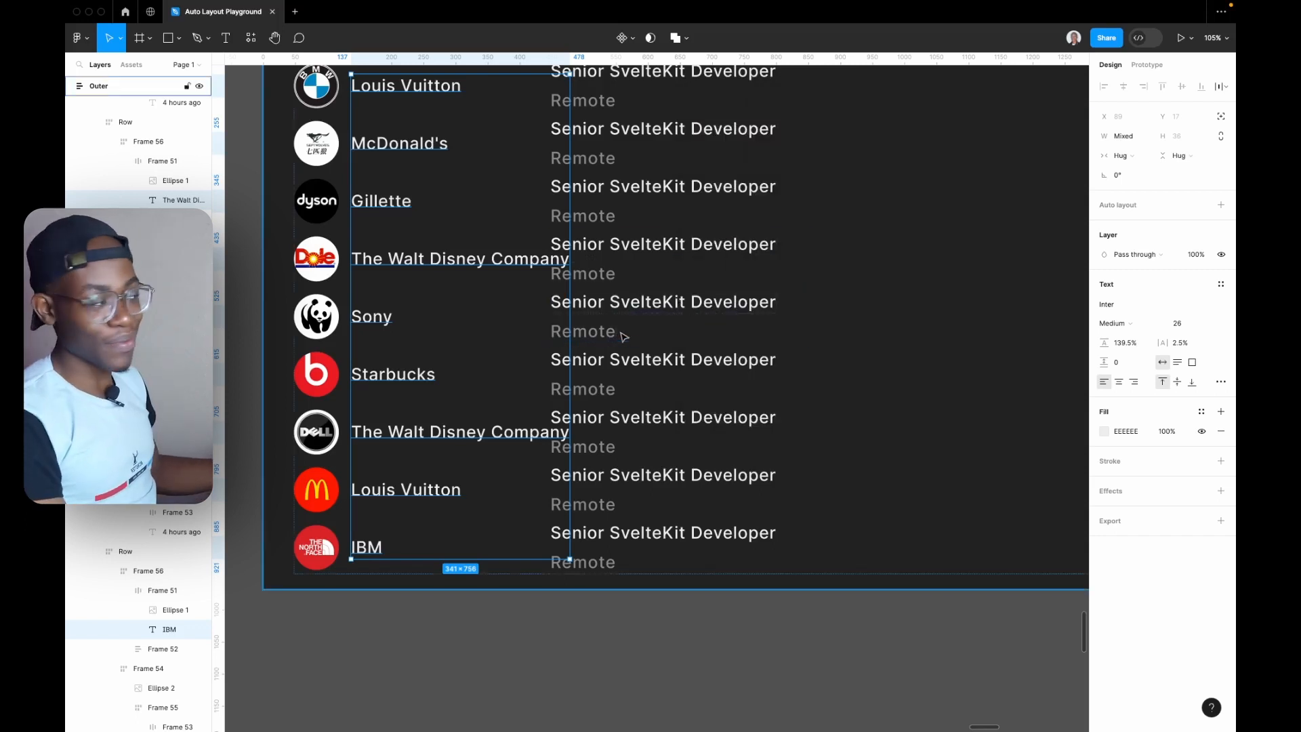
- Test how the filled Outer frame and its rows respond to horizontal resizing
scroll(624, 337, down, 3)
scroll(624, 375, down, 5)
drag(624, 376, 633, 474)
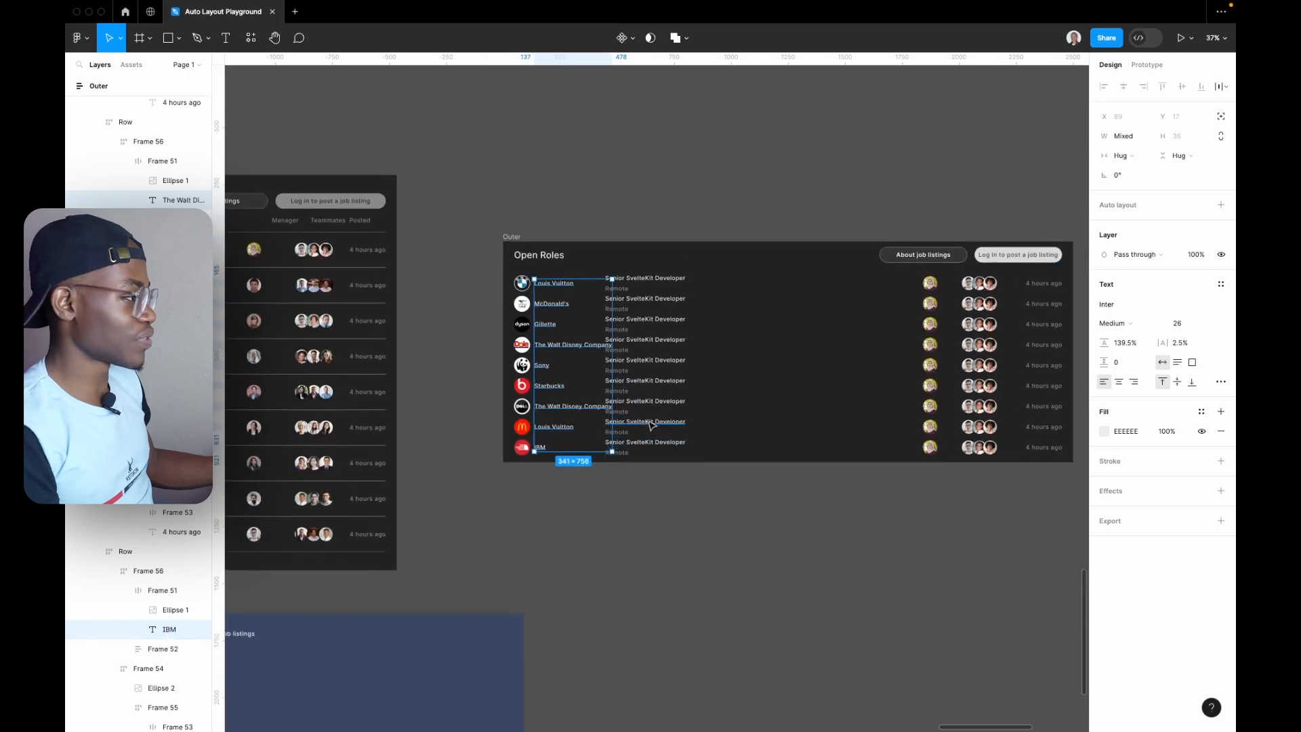
scroll(648, 428, down, 1)
click(742, 328)
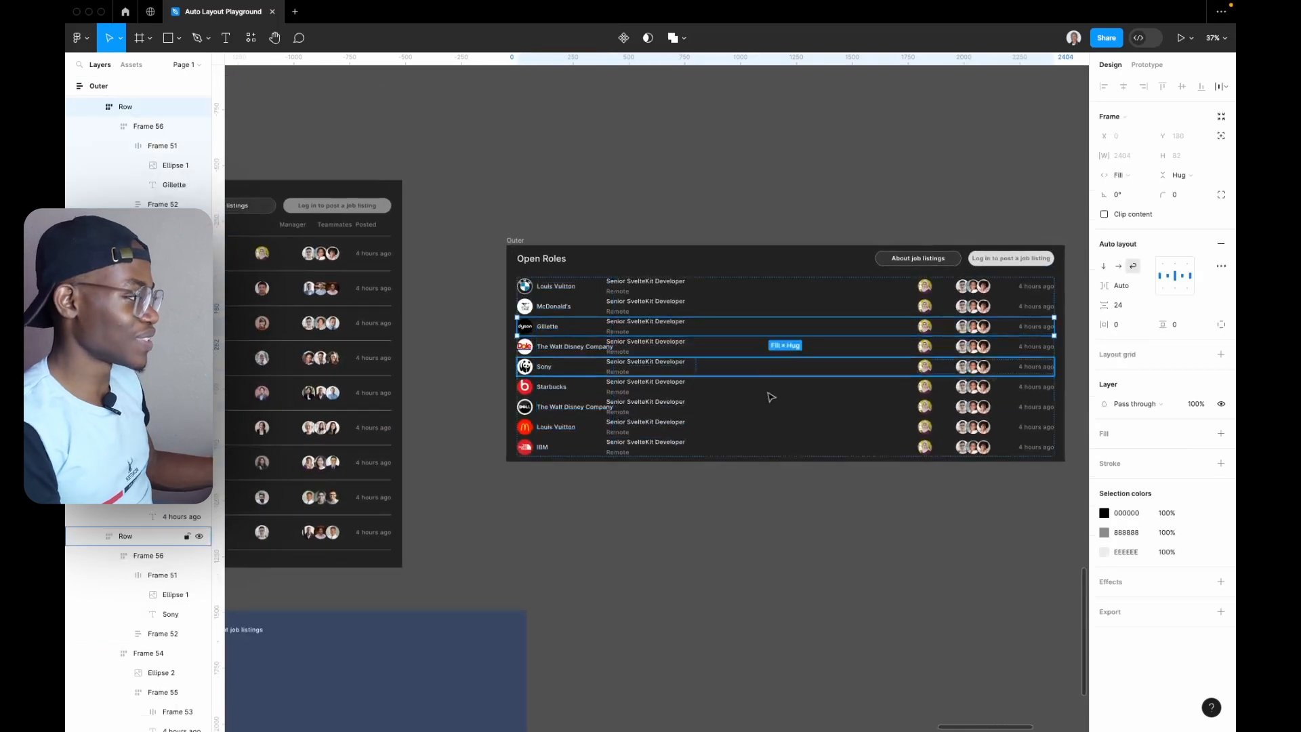
click(529, 244)
scroll(882, 352, right, 3)
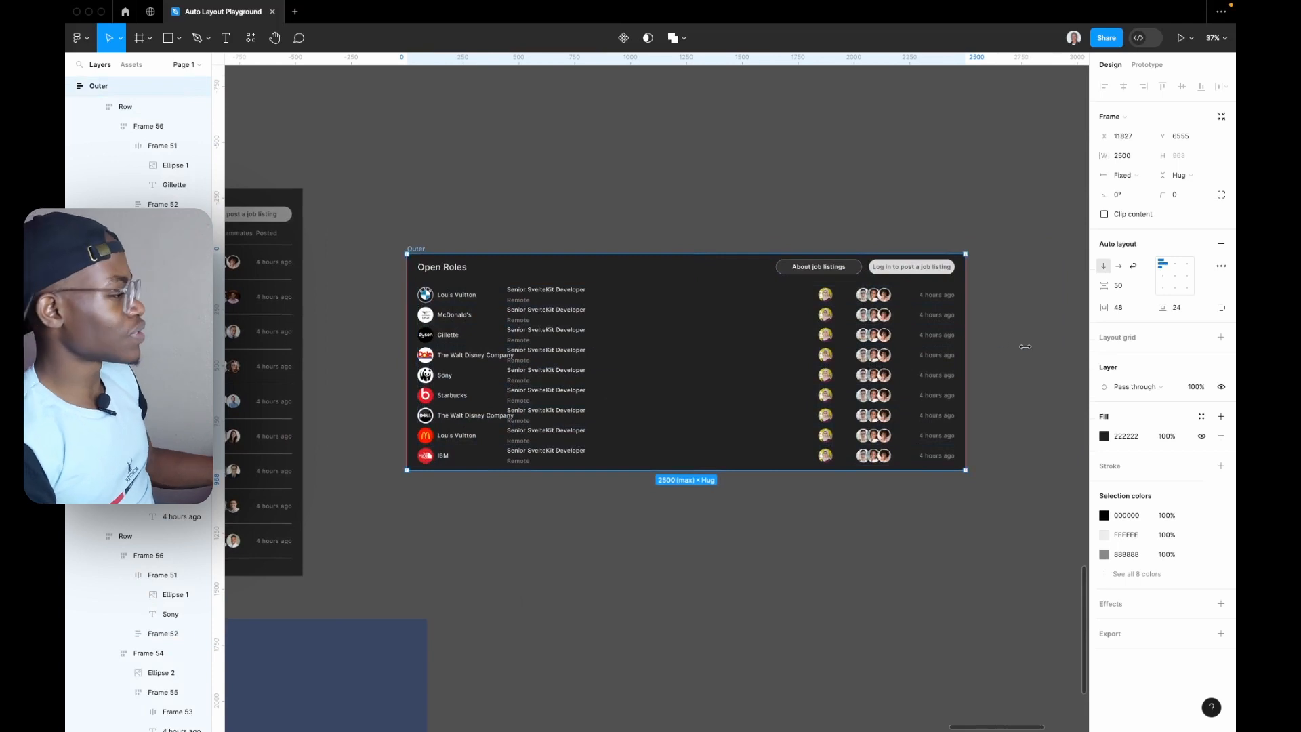
drag(965, 360, 999, 450)
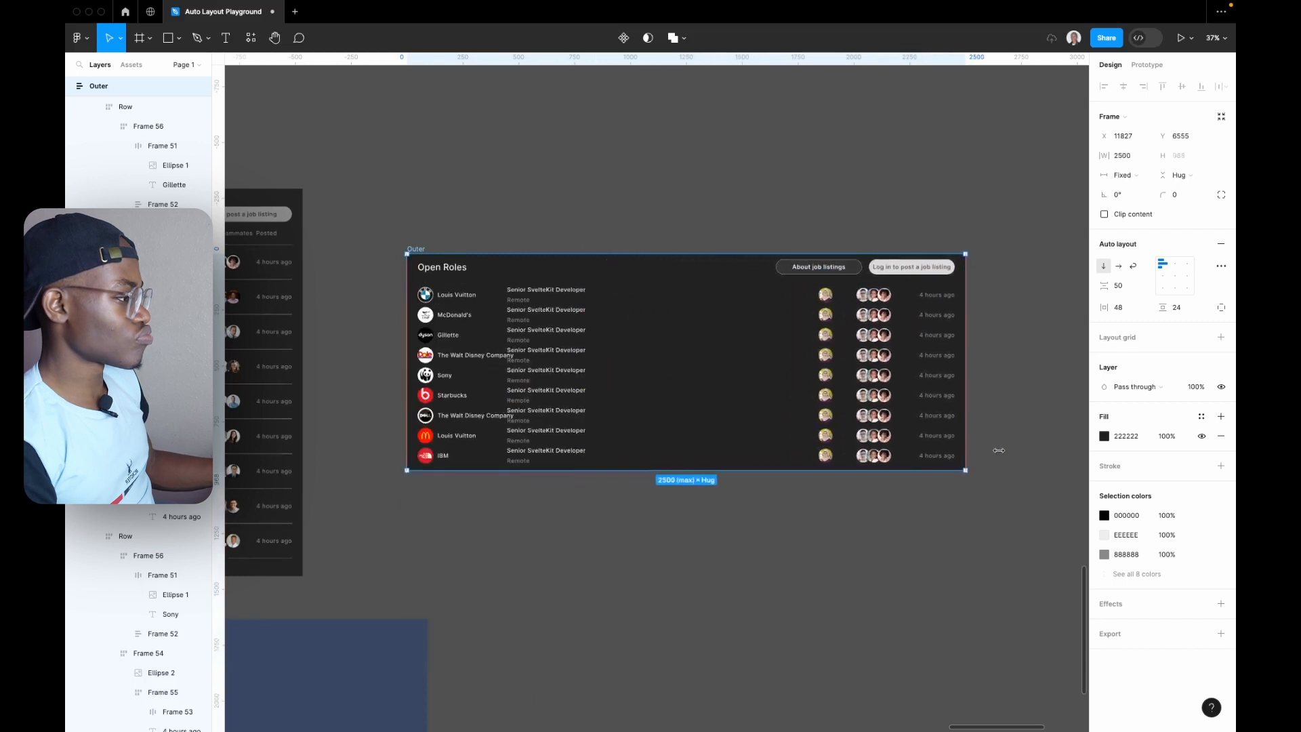
- Set the fourth row's company name text to fill its container width so the long name wraps
scroll(465, 372, up, 5)
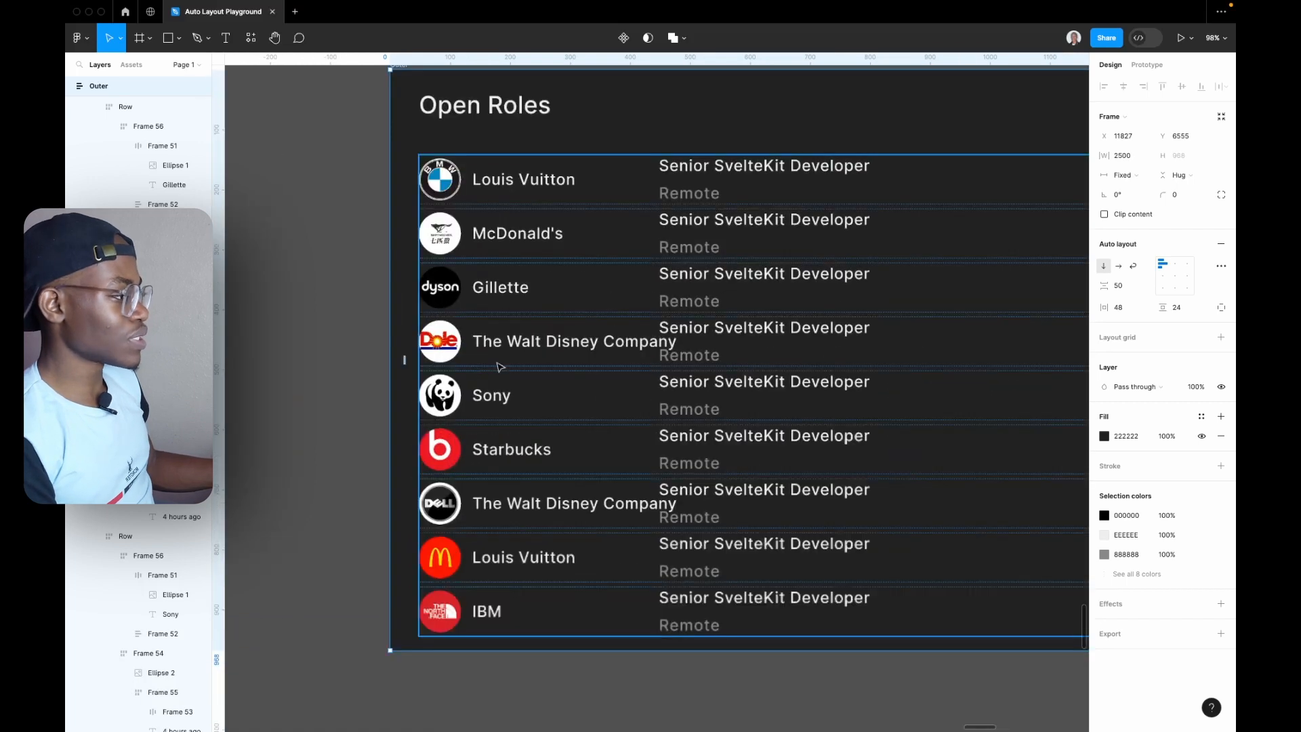
click(527, 339)
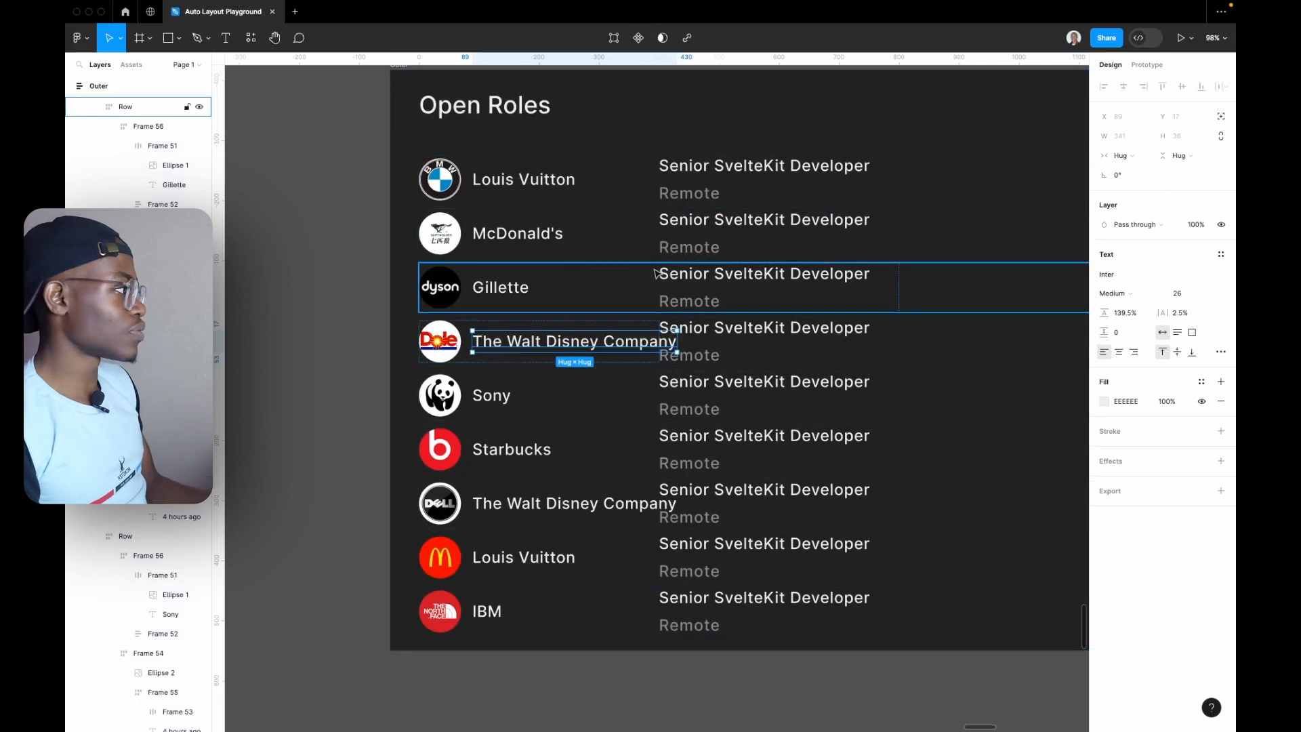
shift+click(519, 290)
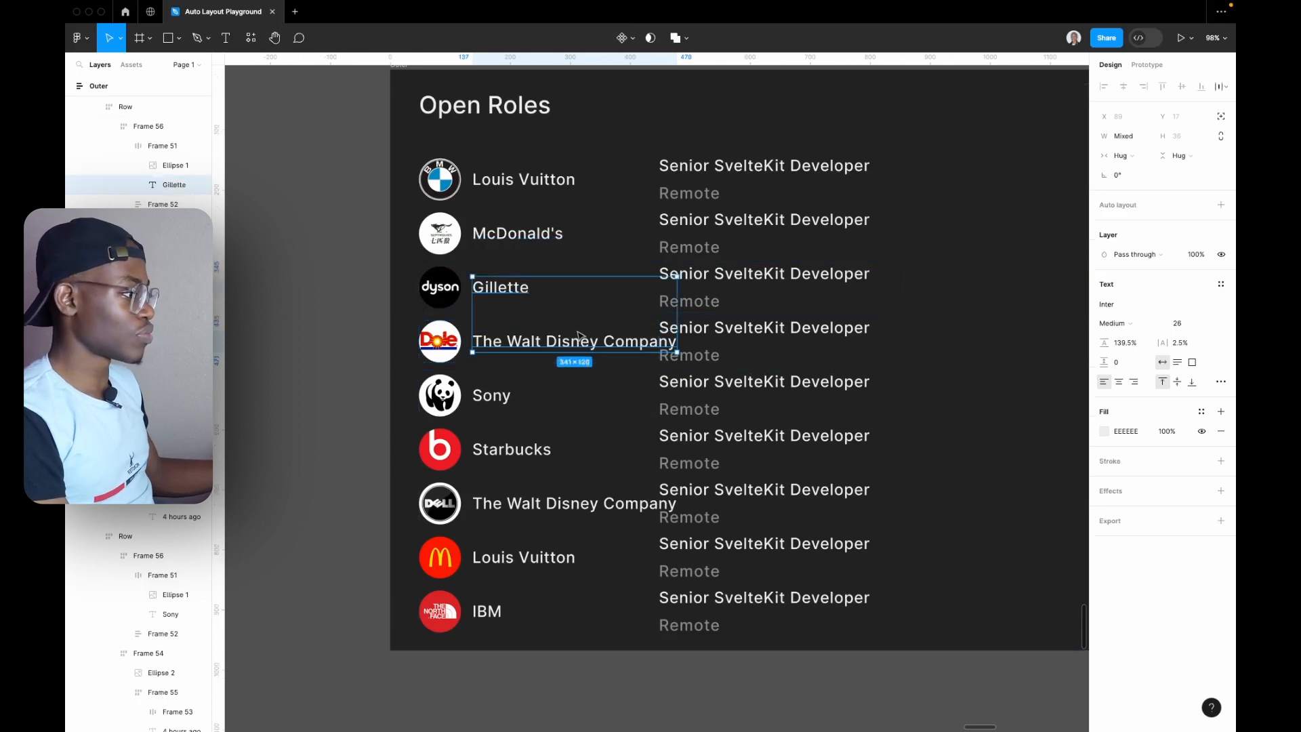
click(580, 335)
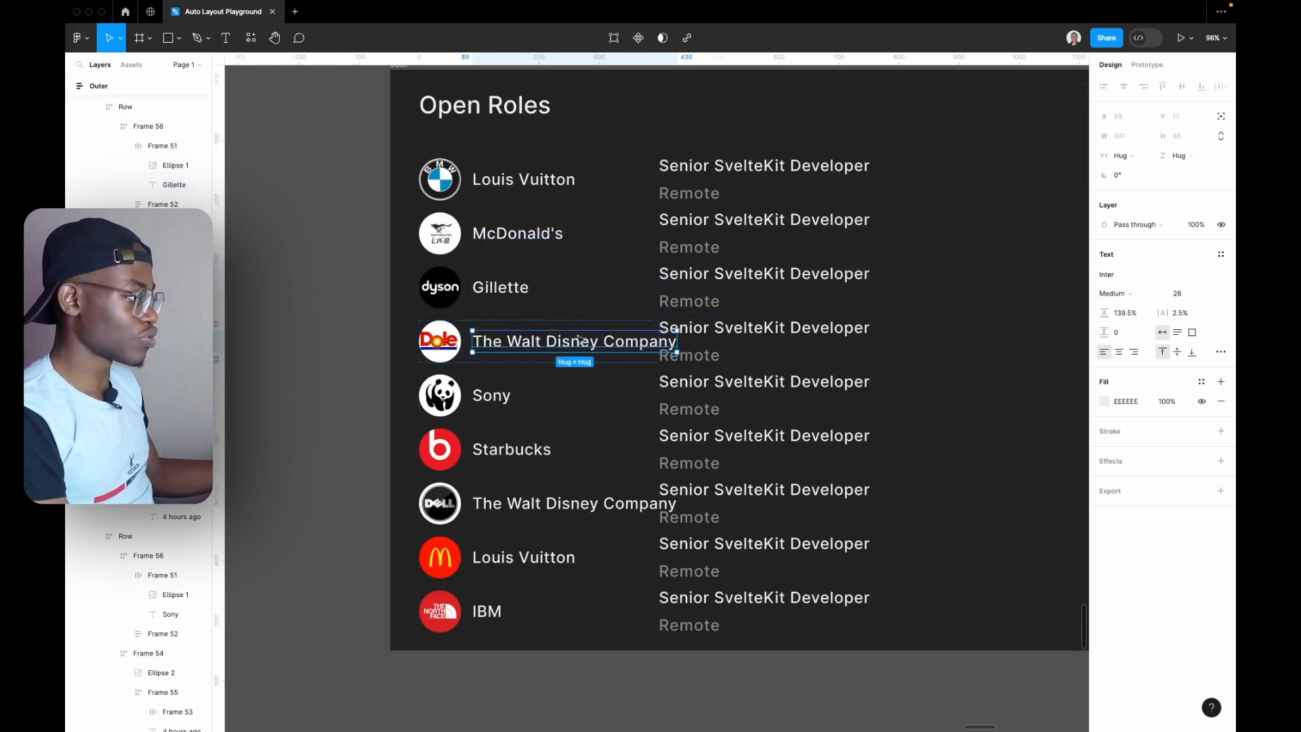
click(1130, 156)
click(1138, 170)
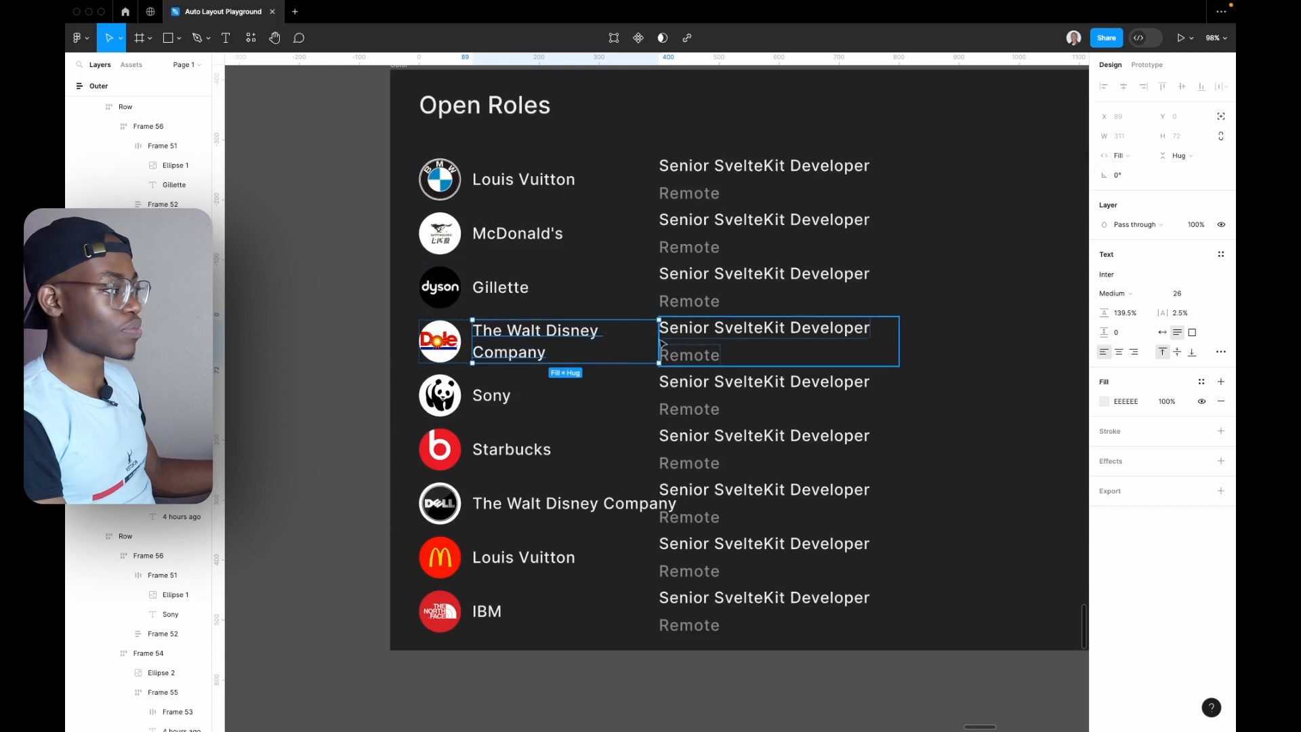
- Set the company name texts in the other eight rows to fill their container width
click(502, 290)
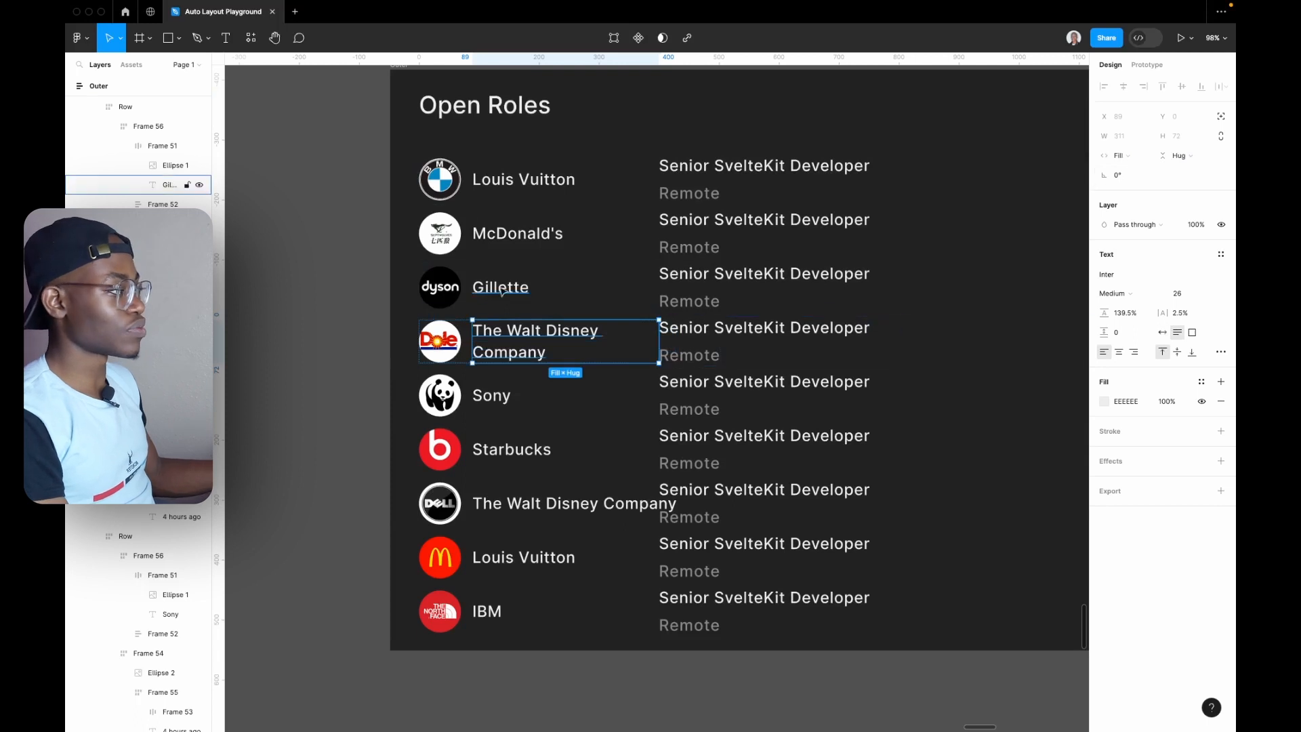
shift+click(517, 235)
shift+click(523, 178)
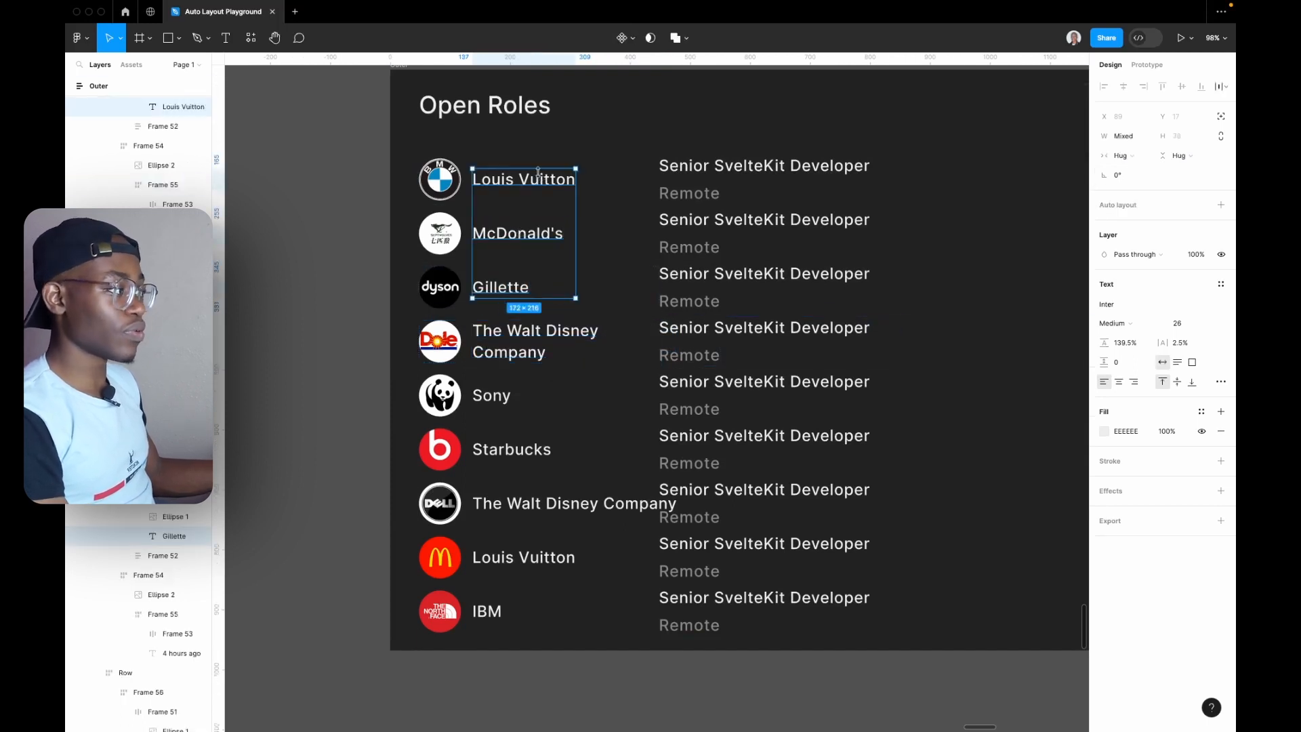
shift+click(498, 395)
shift+click(522, 450)
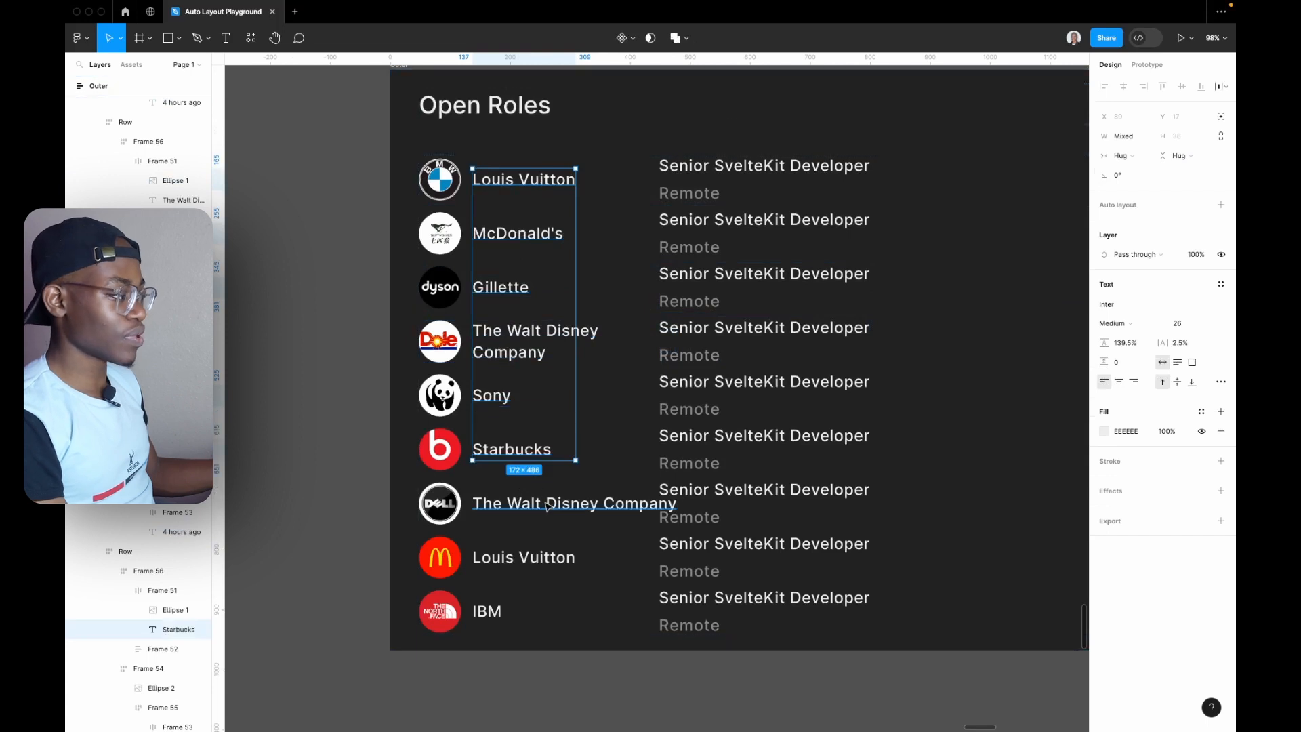
shift+click(547, 505)
shift+click(532, 559)
shift+click(489, 610)
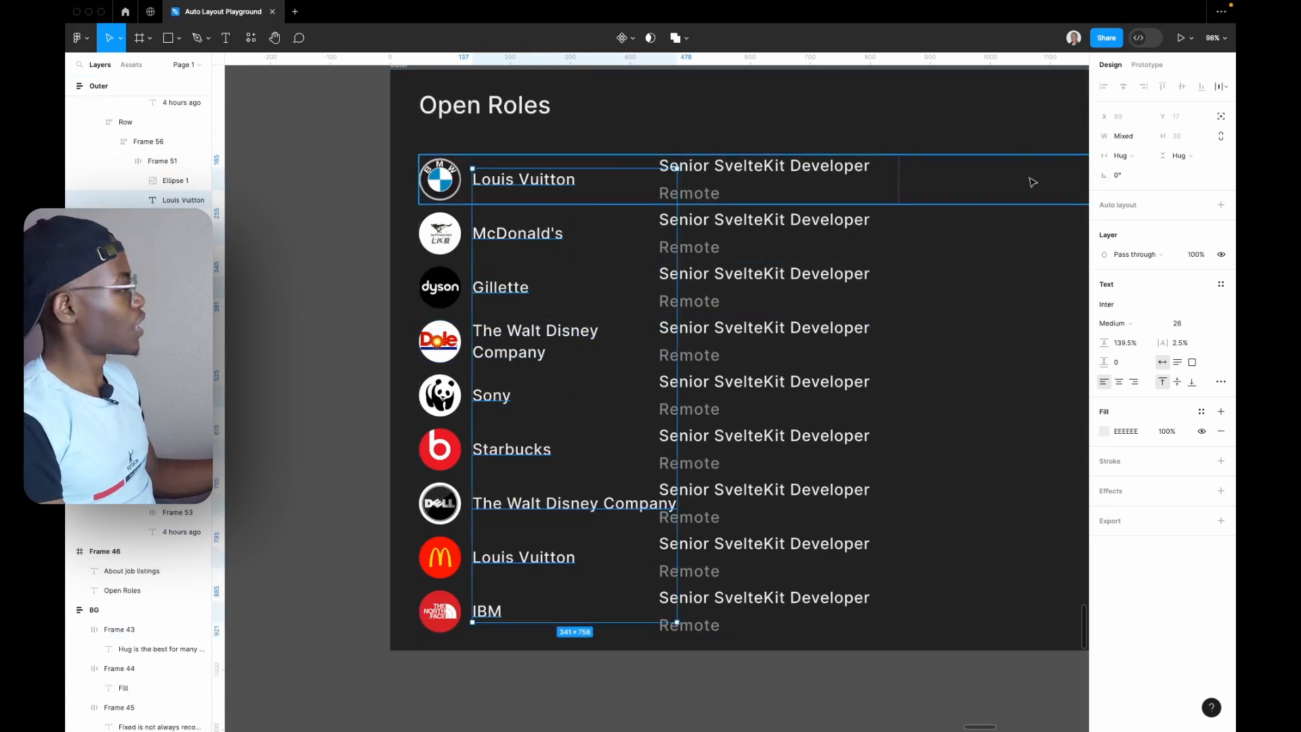
click(1121, 155)
click(1128, 172)
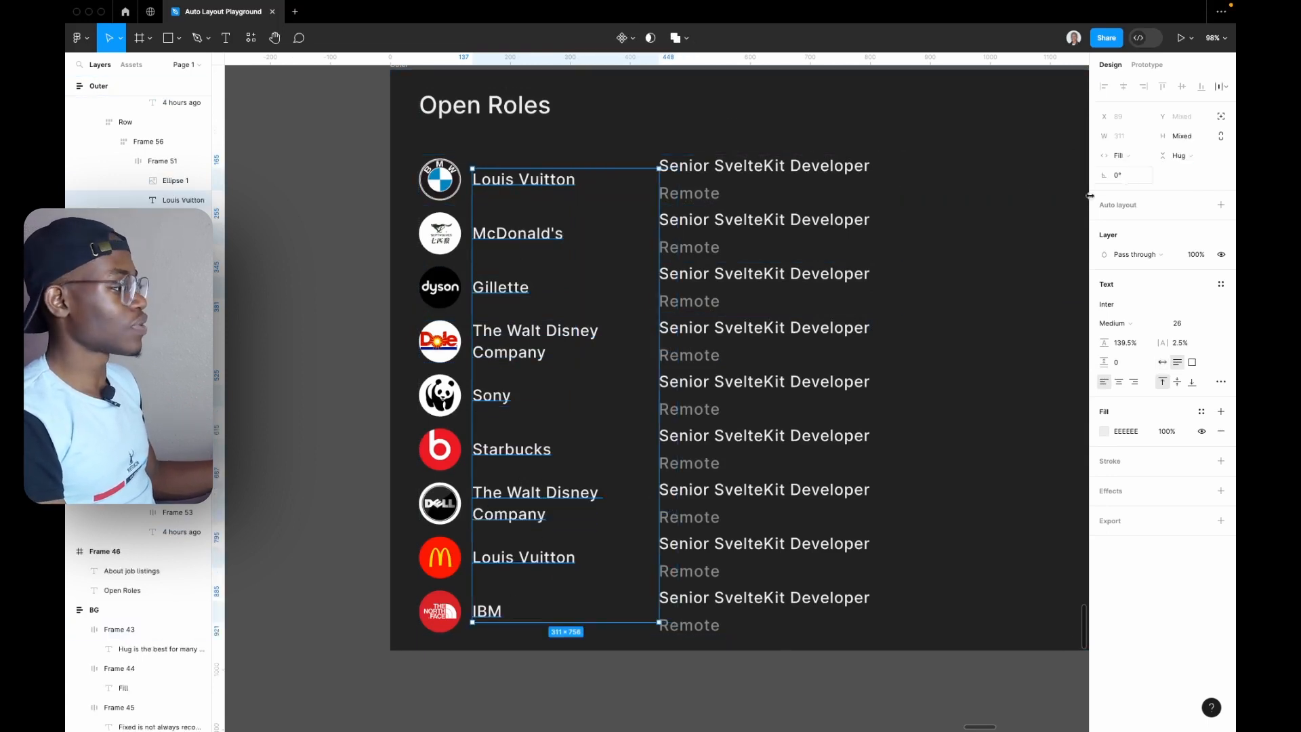
- Shrink the Outer frame to its 400 minimum width to check how the header and rows fit inside it
scroll(557, 331, down, 5)
click(479, 271)
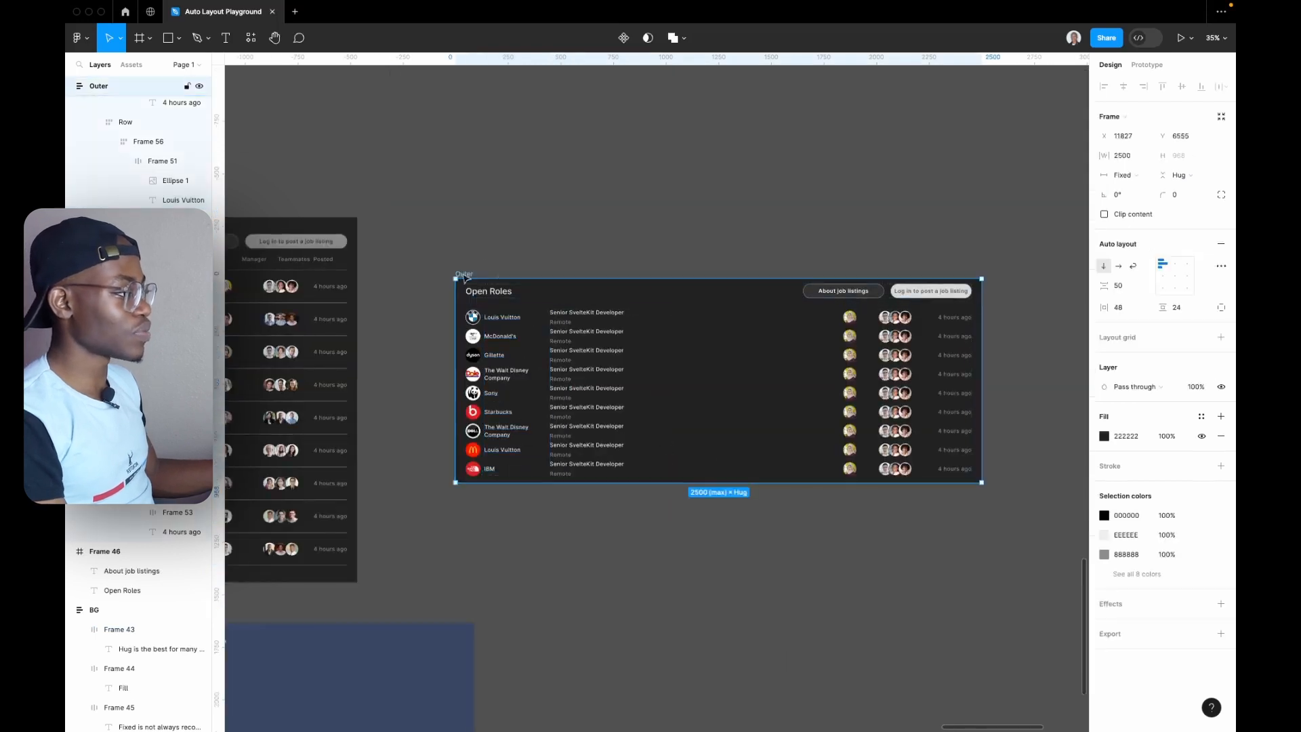
drag(984, 350, 440, 405)
click(433, 318)
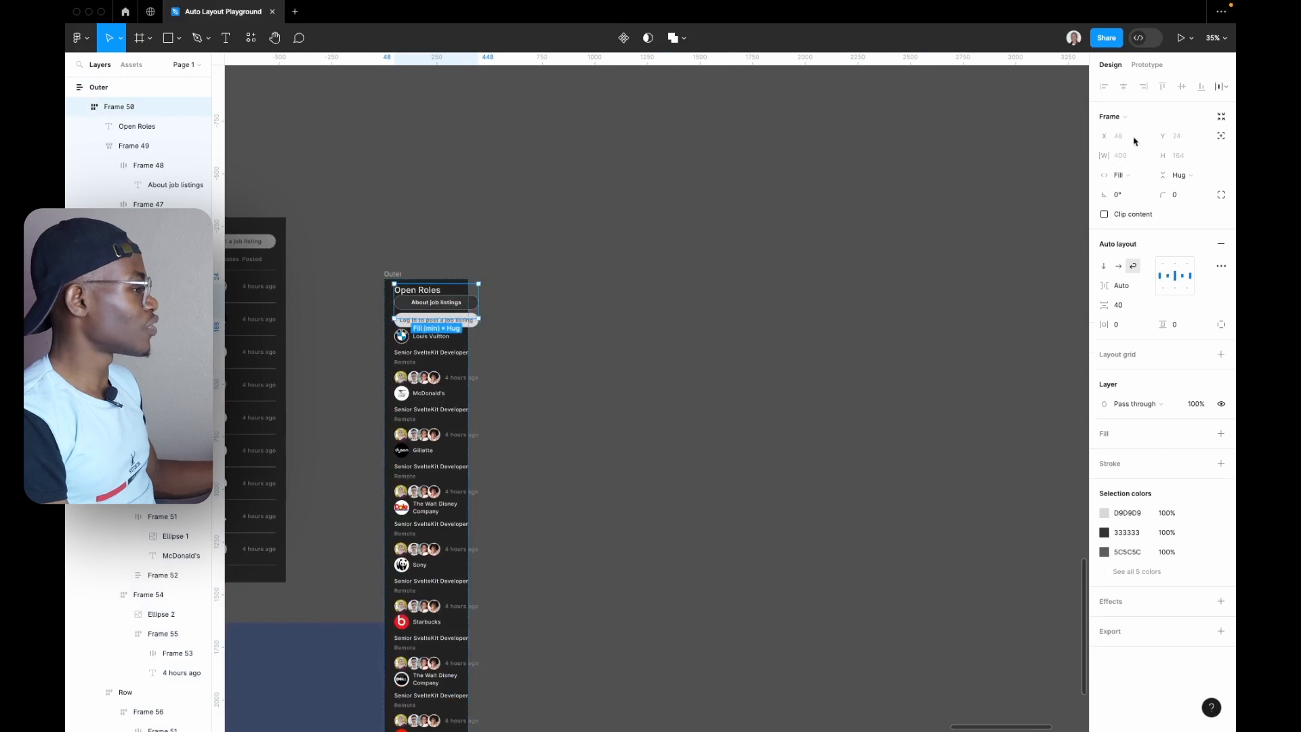
click(394, 275)
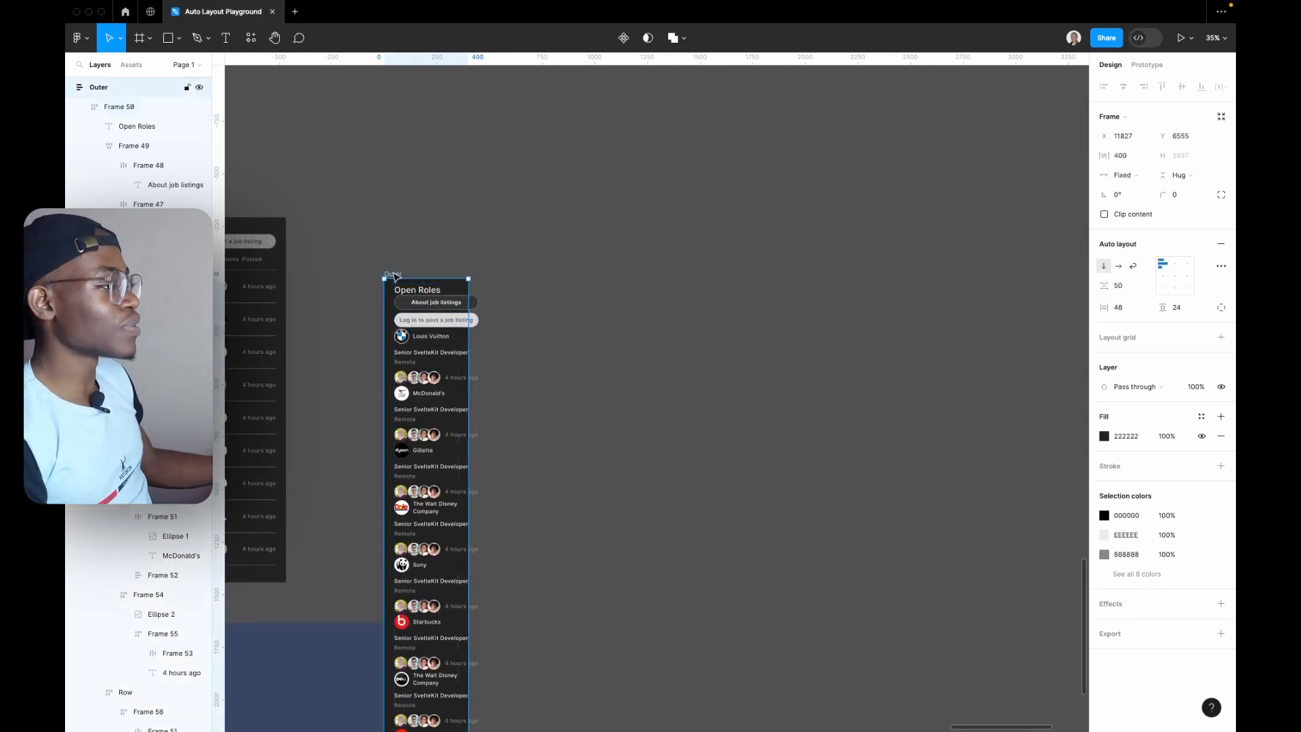
drag(466, 372, 467, 424)
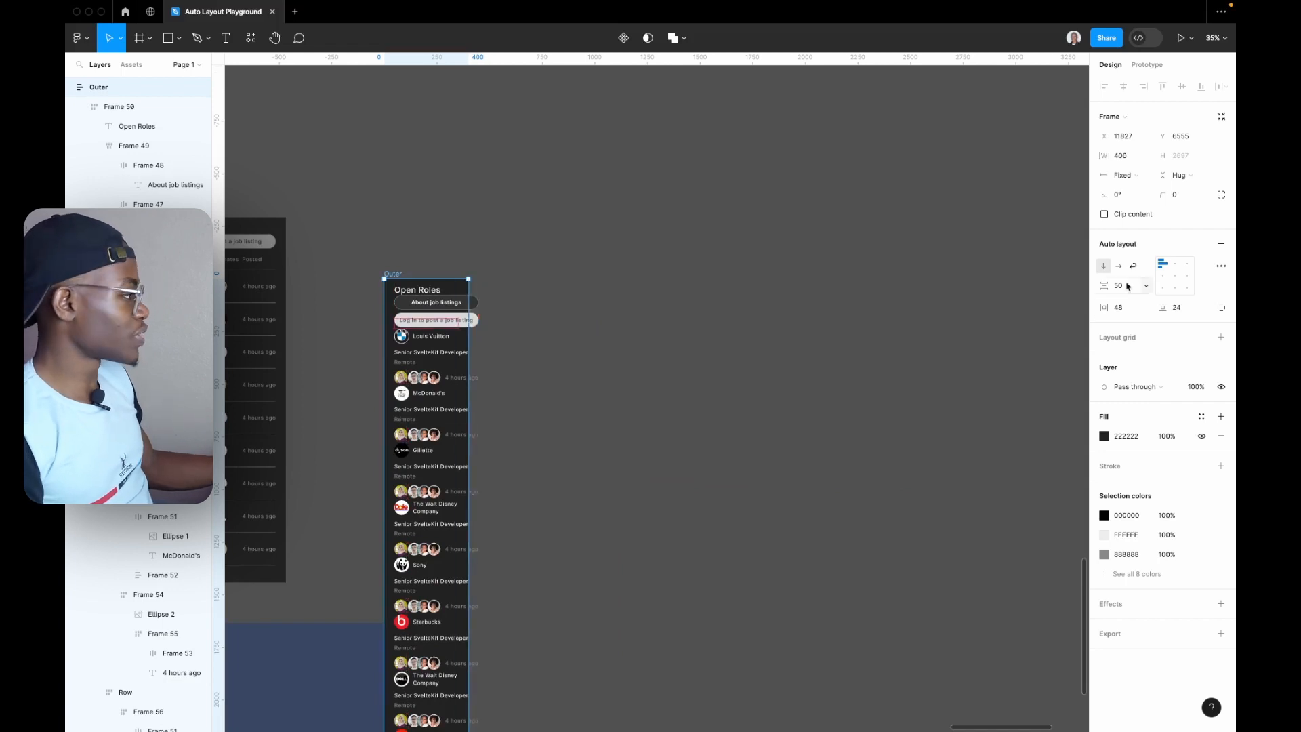
- Try reducing the Outer frame's horizontal padding to 0, and undo the change
drag(1105, 307, 975, 310)
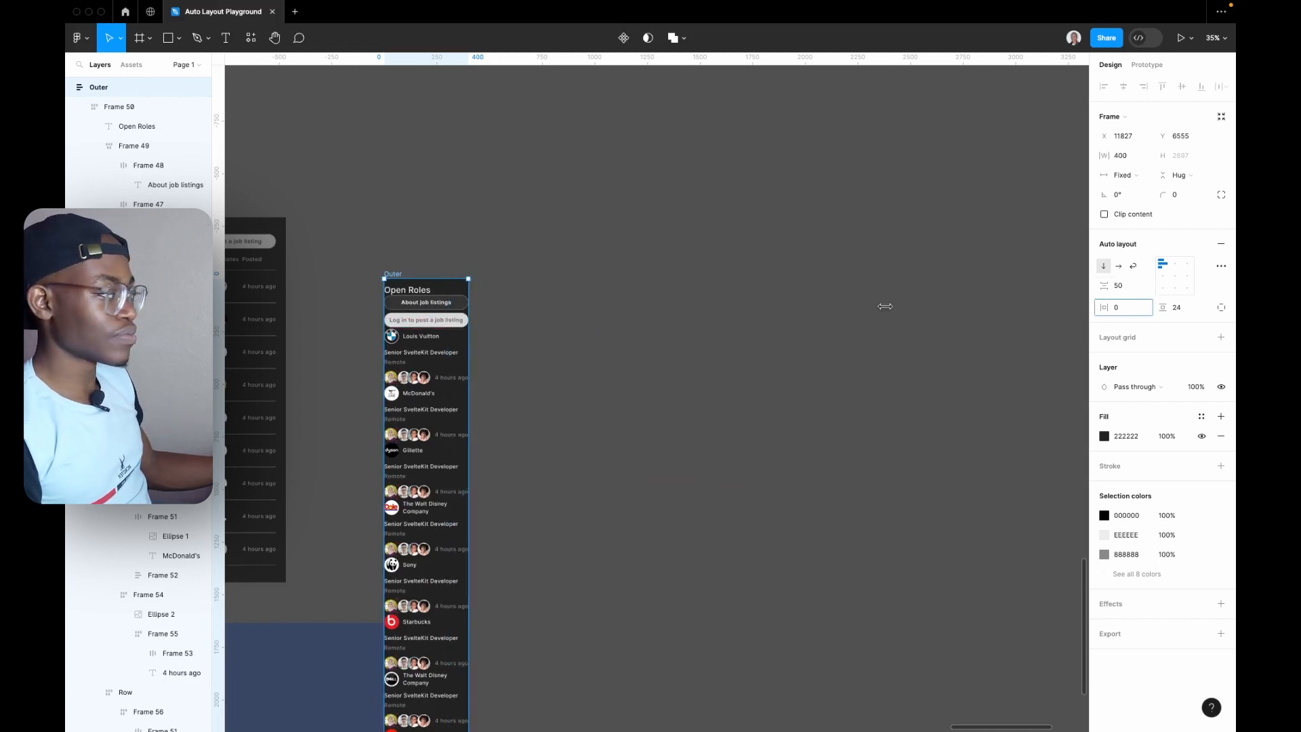
key(super+z)
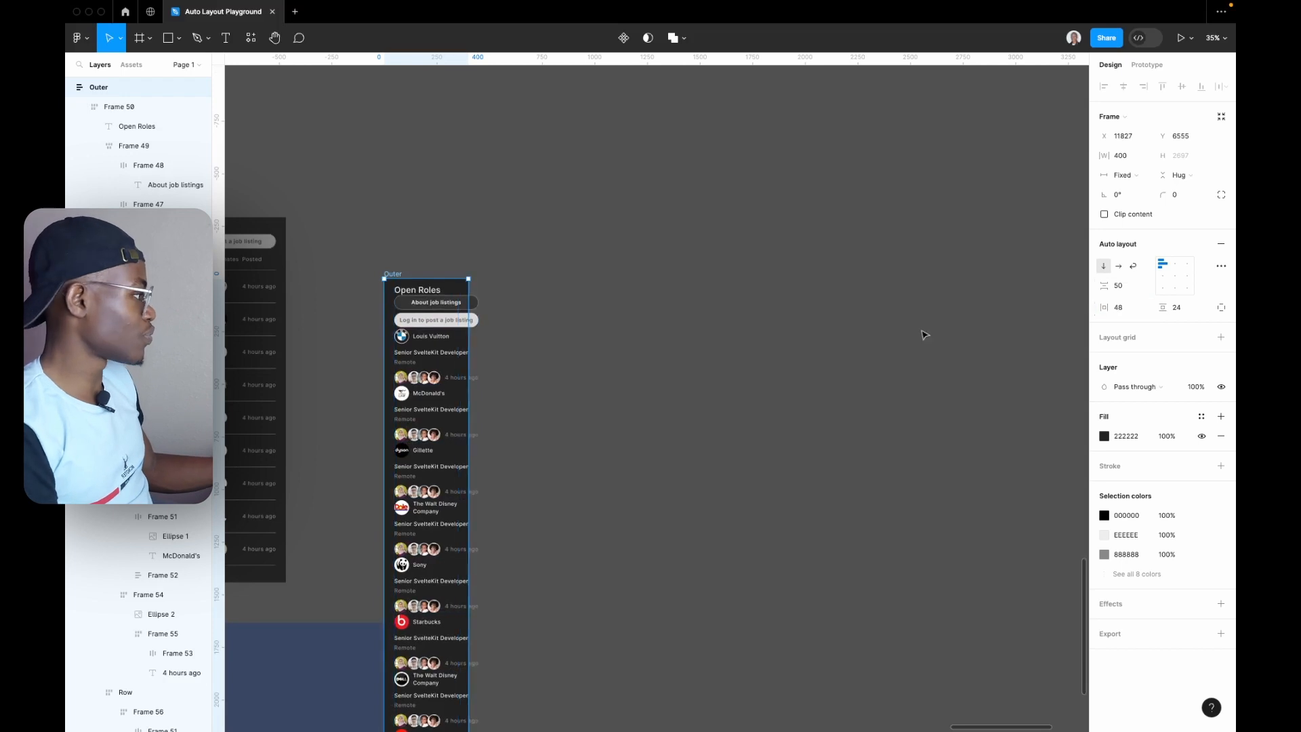
click(924, 334)
- Stretch the Outer frame to its 2500 maximum width, and set its minimum width to 450
click(393, 274)
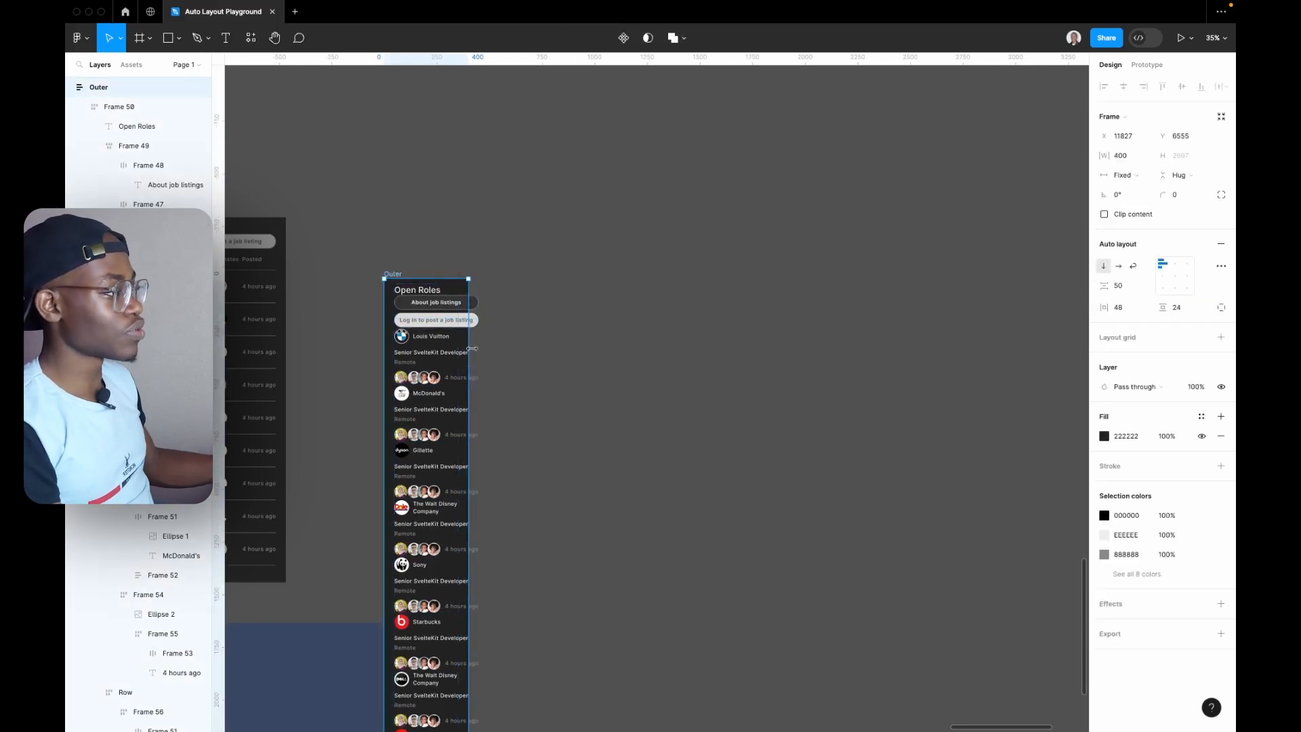
drag(469, 353, 910, 356)
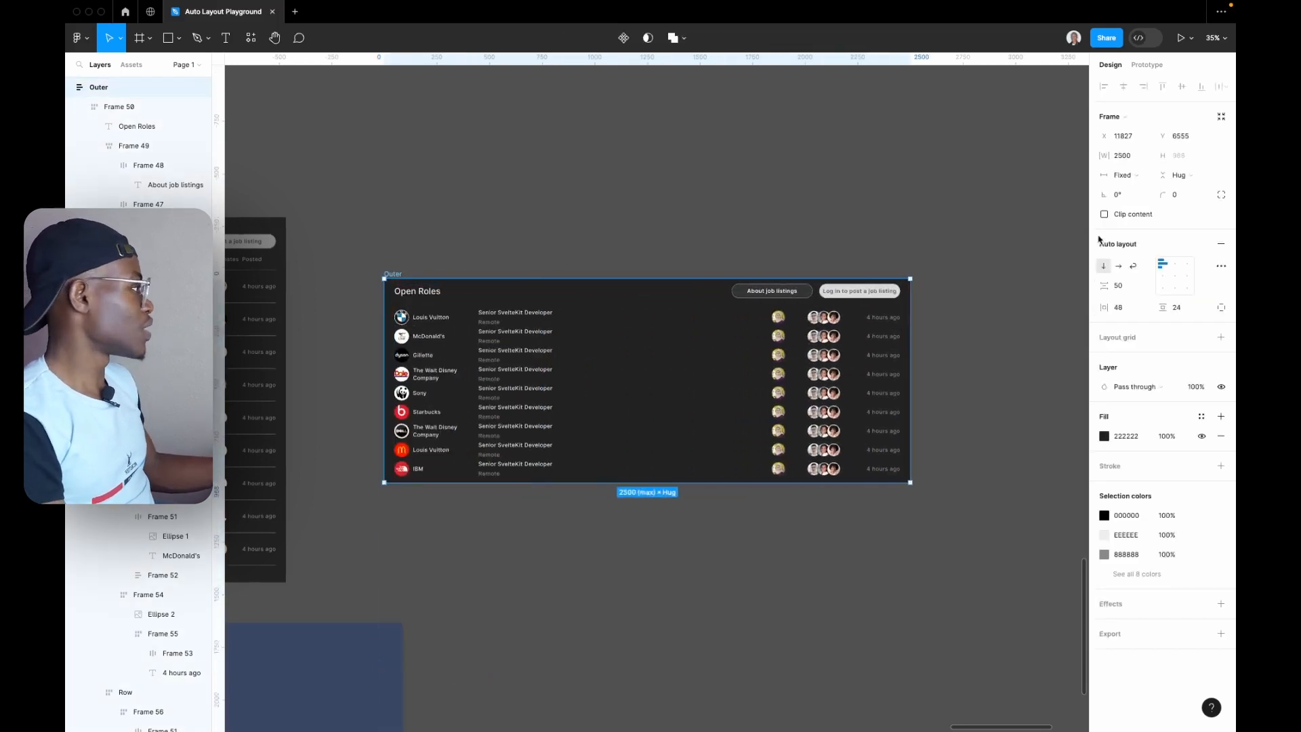
click(1138, 156)
click(1142, 176)
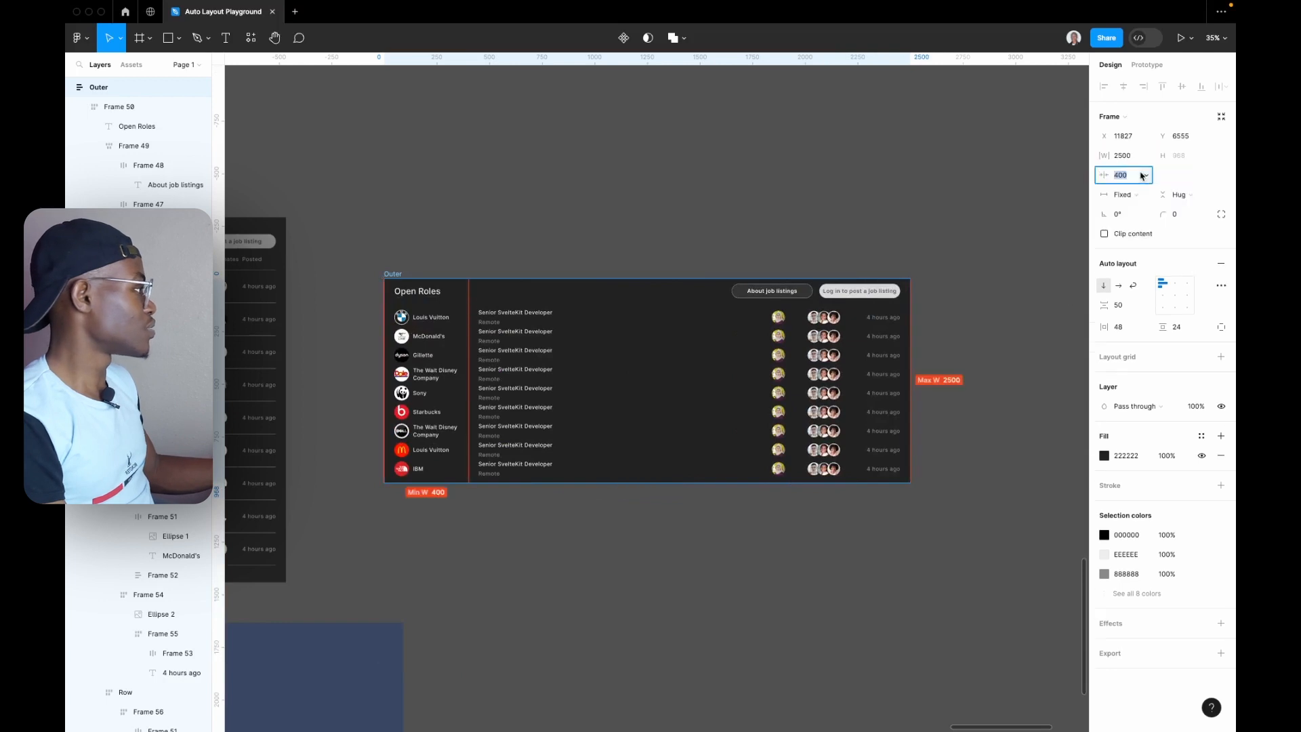
text(45)
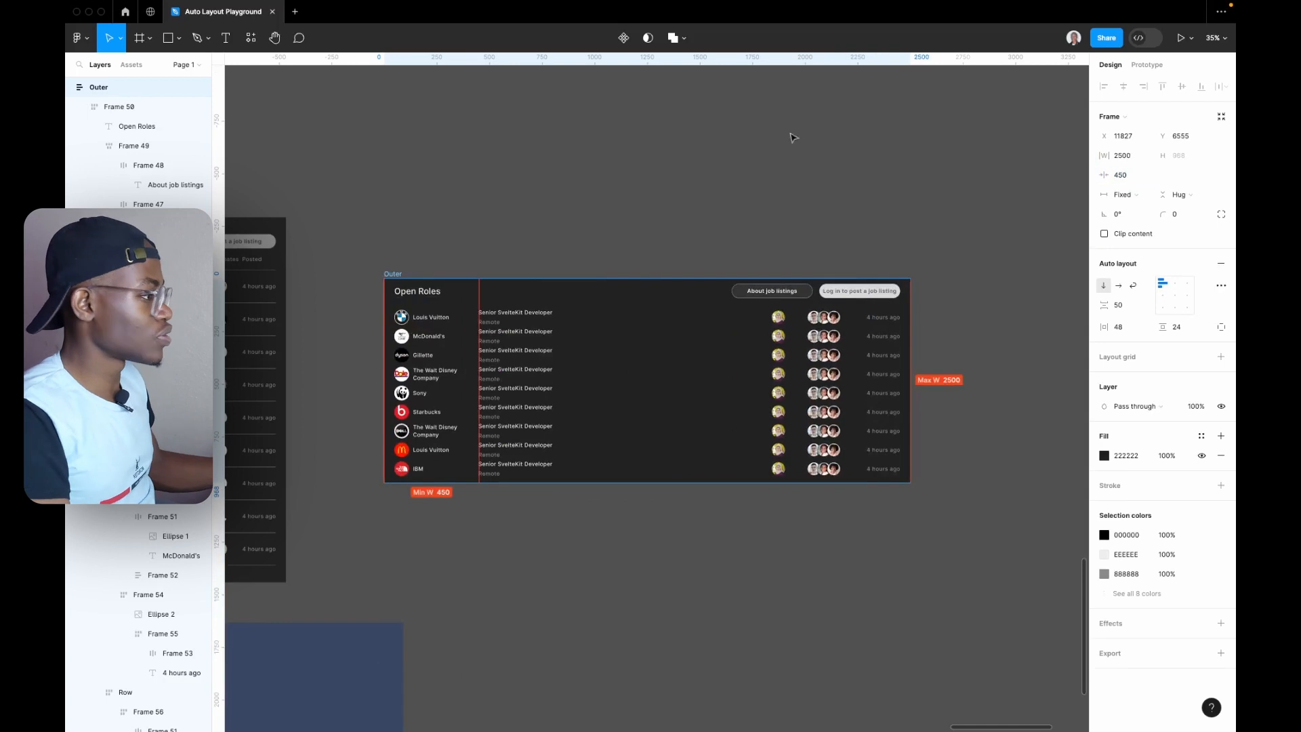
drag(914, 341, 1023, 417)
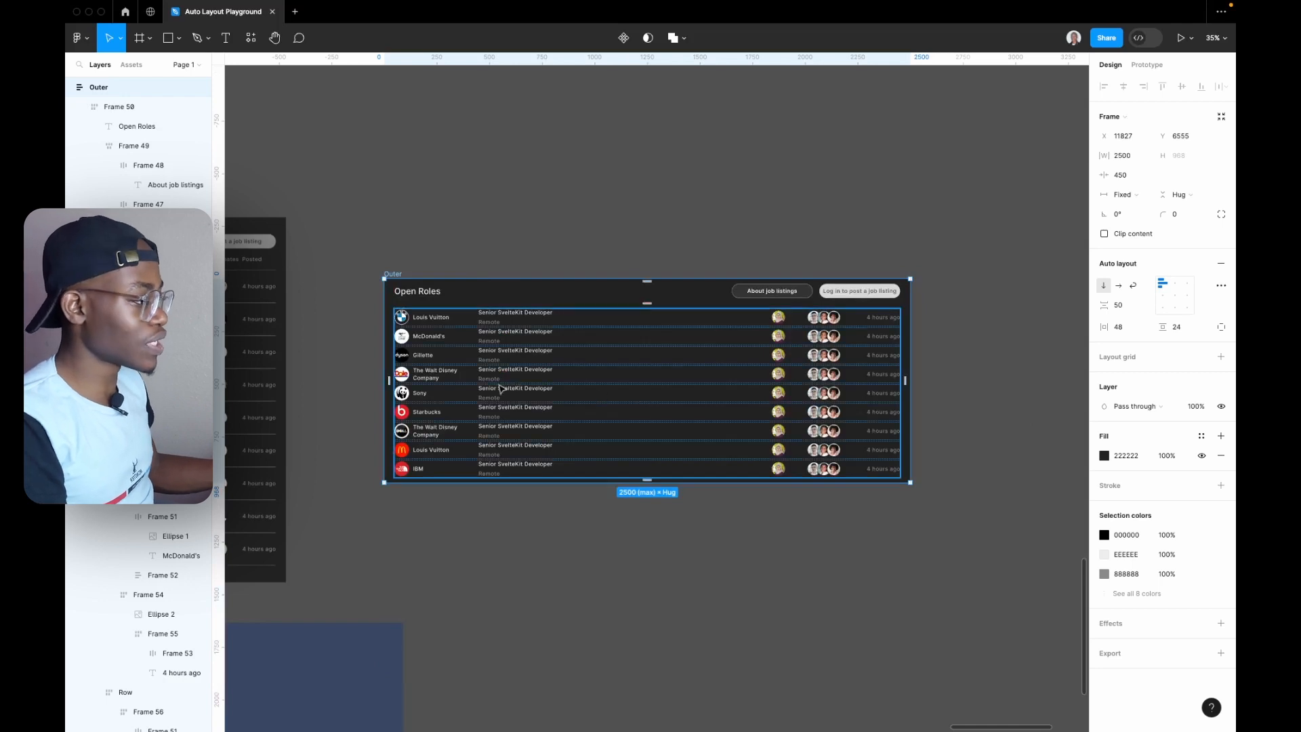
- Compare the Outer frame's rows with the original Read.cv table, examining row spacing, avatars and divider lines
scroll(711, 389, up, 5)
scroll(709, 364, down, 5)
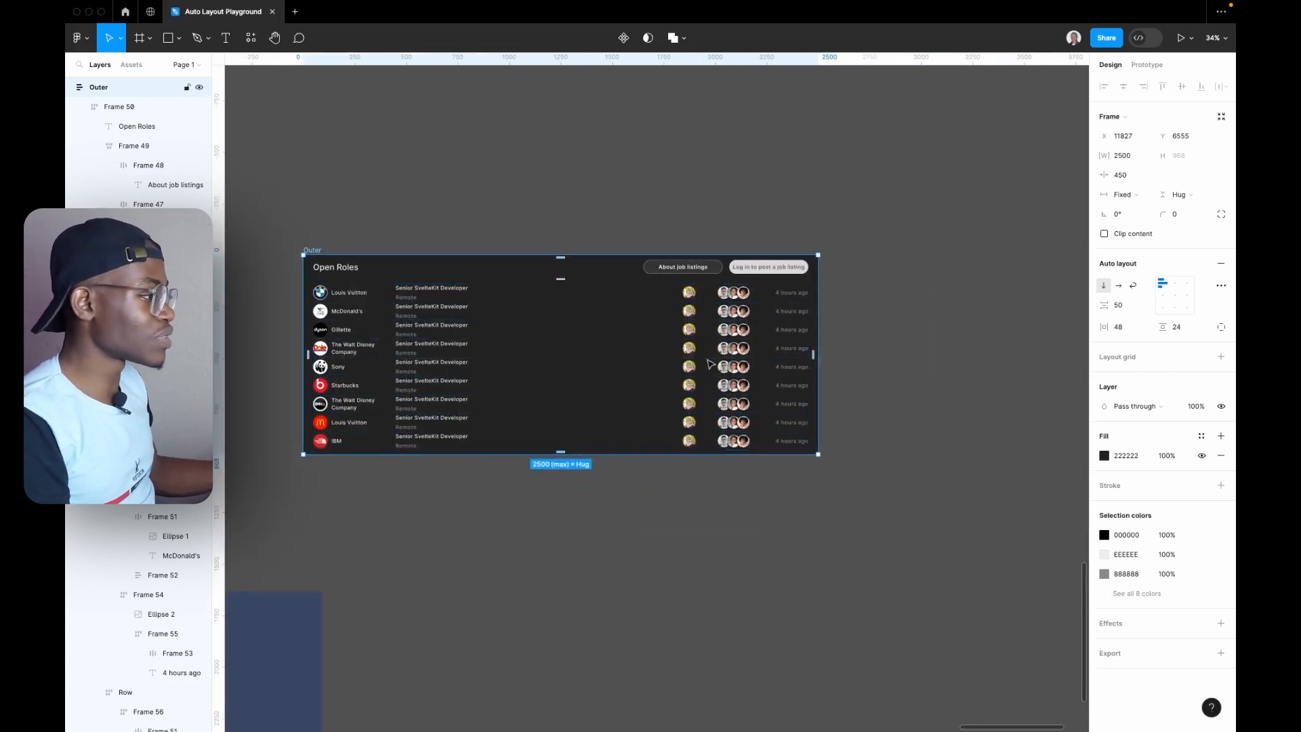
scroll(709, 364, up, 5)
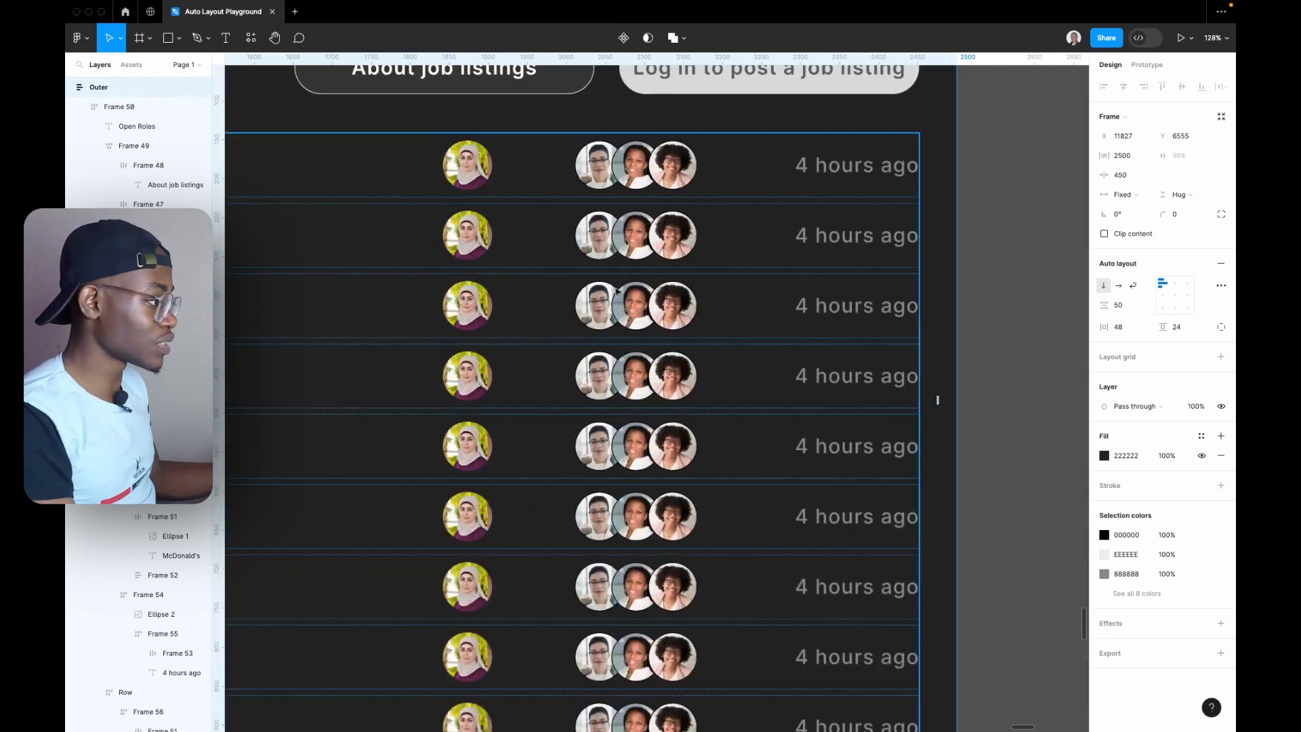
scroll(617, 290, down, 5)
scroll(564, 421, down, 5)
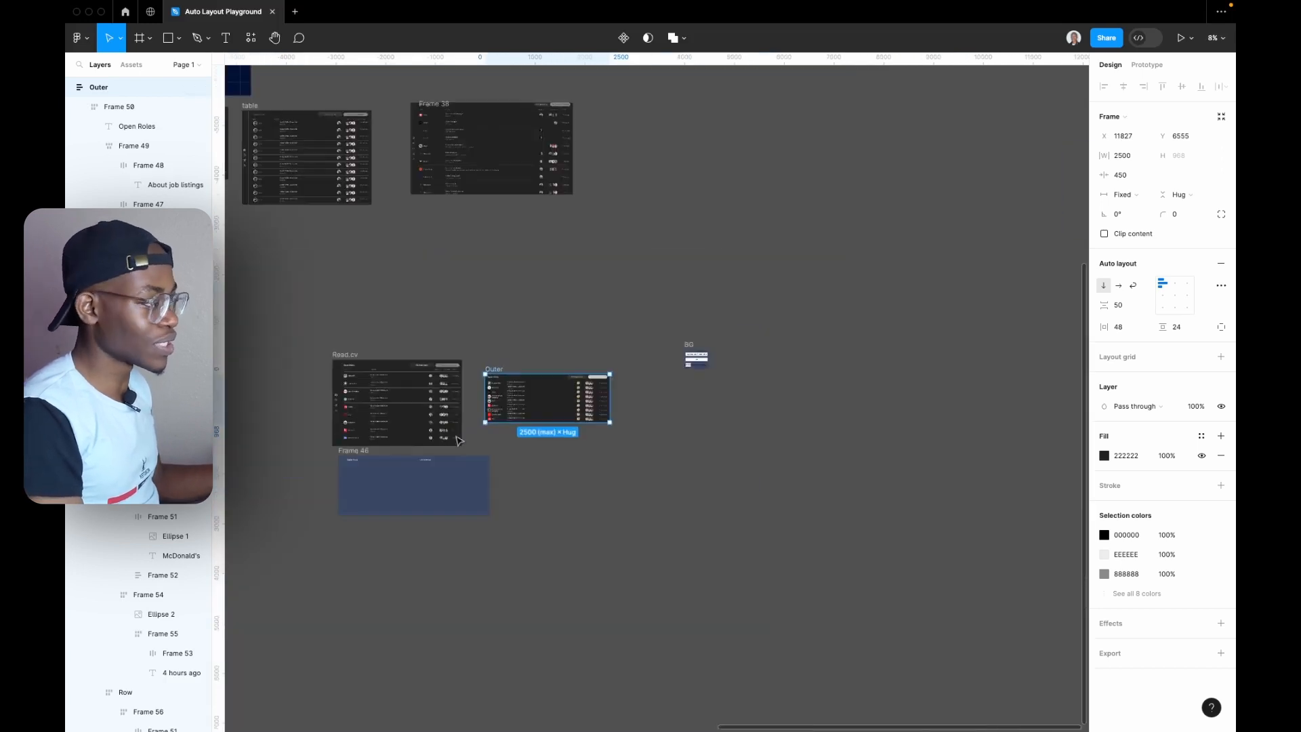
scroll(778, 465, up, 10)
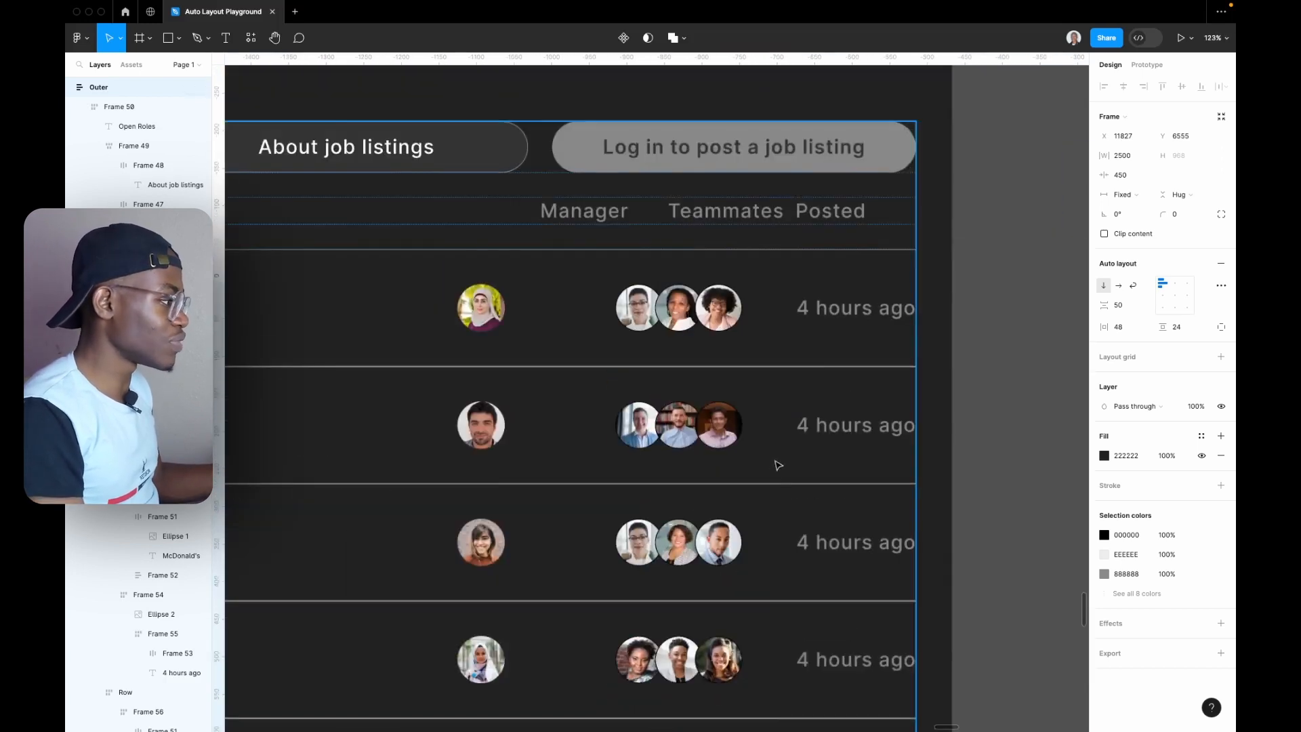
scroll(672, 485, down, 5)
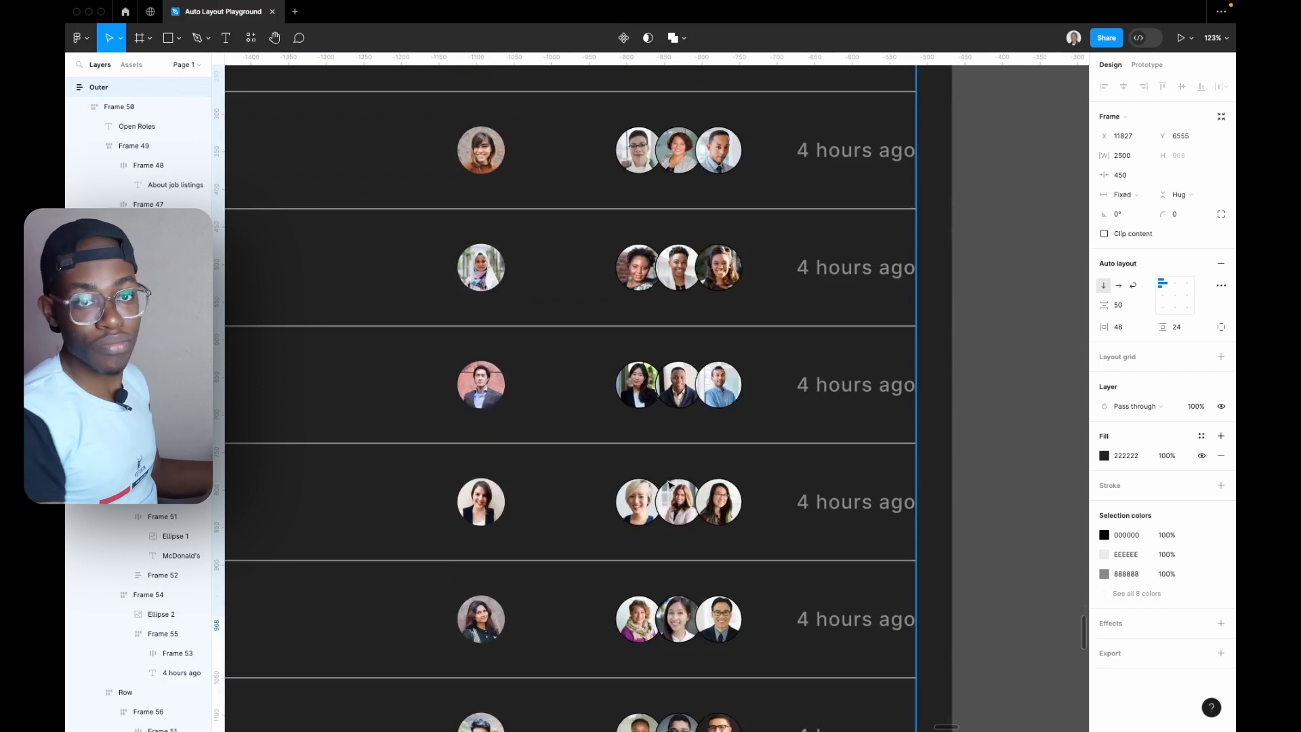
scroll(664, 470, down, 8)
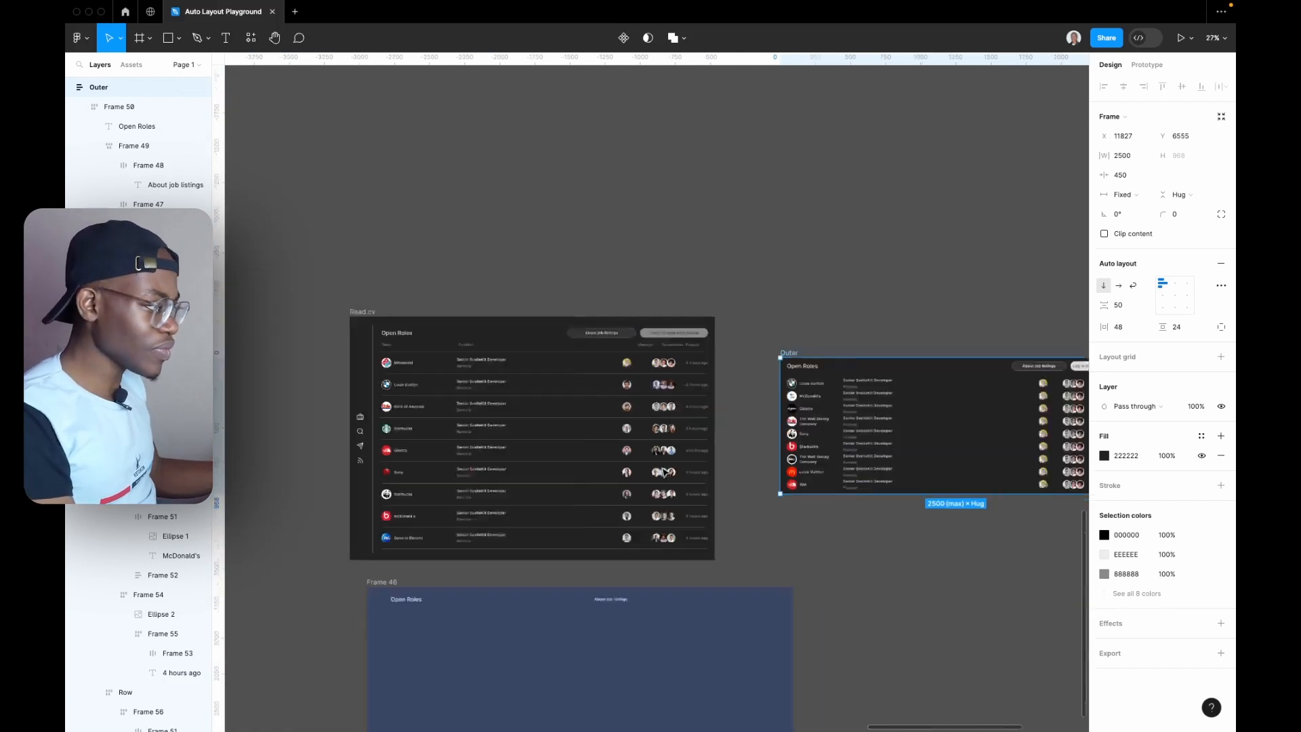
scroll(662, 427, up, 5)
drag(646, 370, 610, 466)
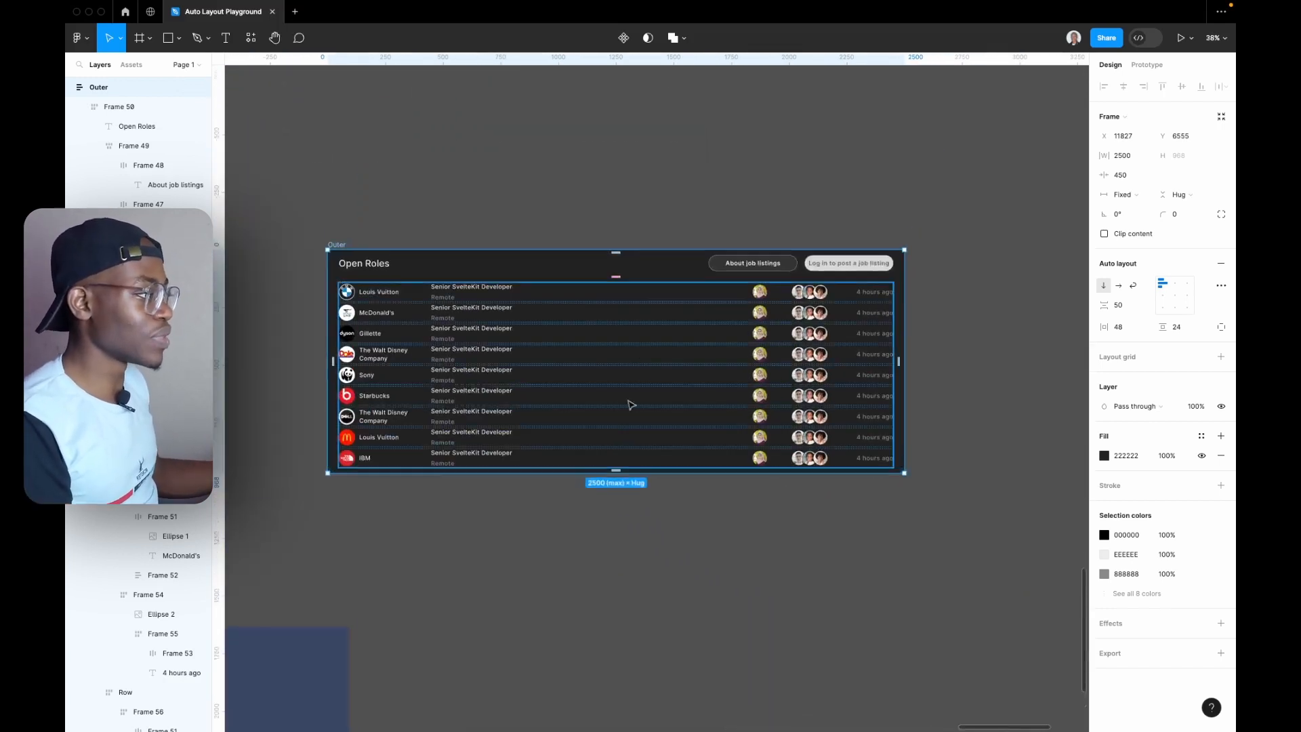
- Add a stroke to all nine job rows inside the Outer frame
click(442, 464)
scroll(442, 464, up, 5)
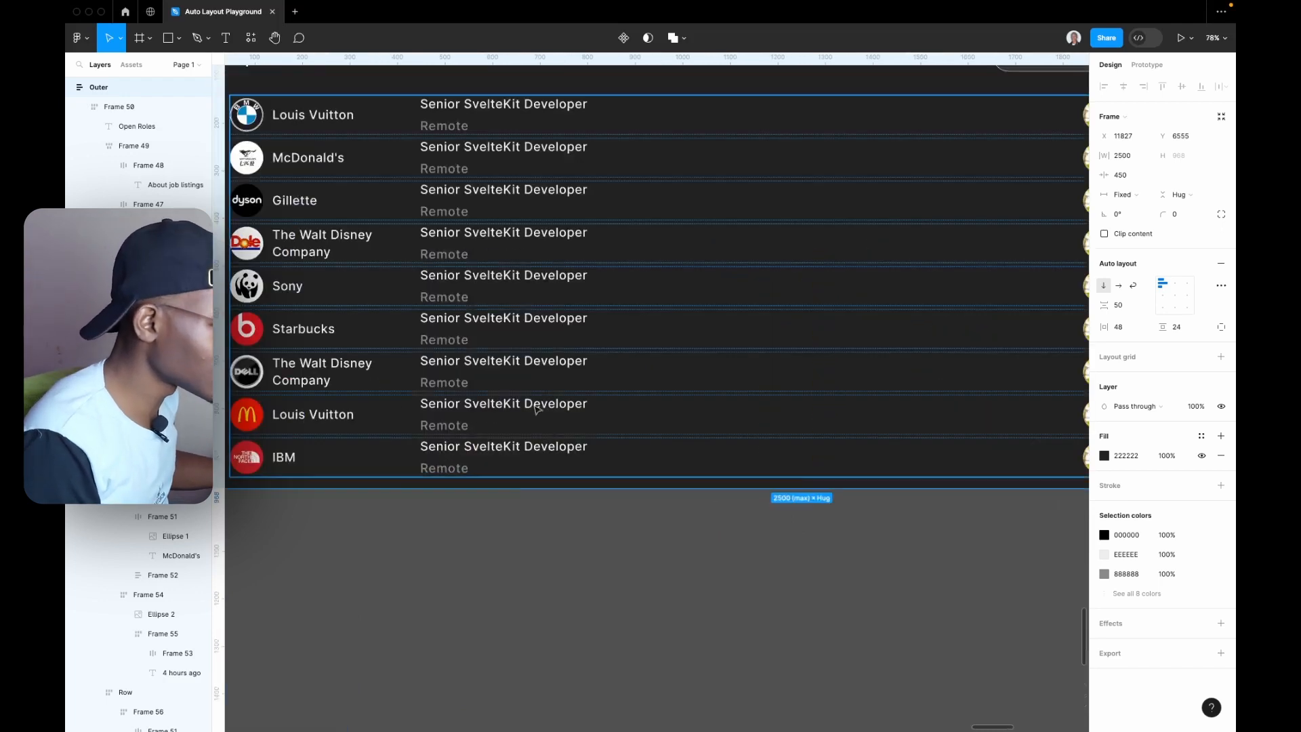
click(546, 410)
click(543, 449)
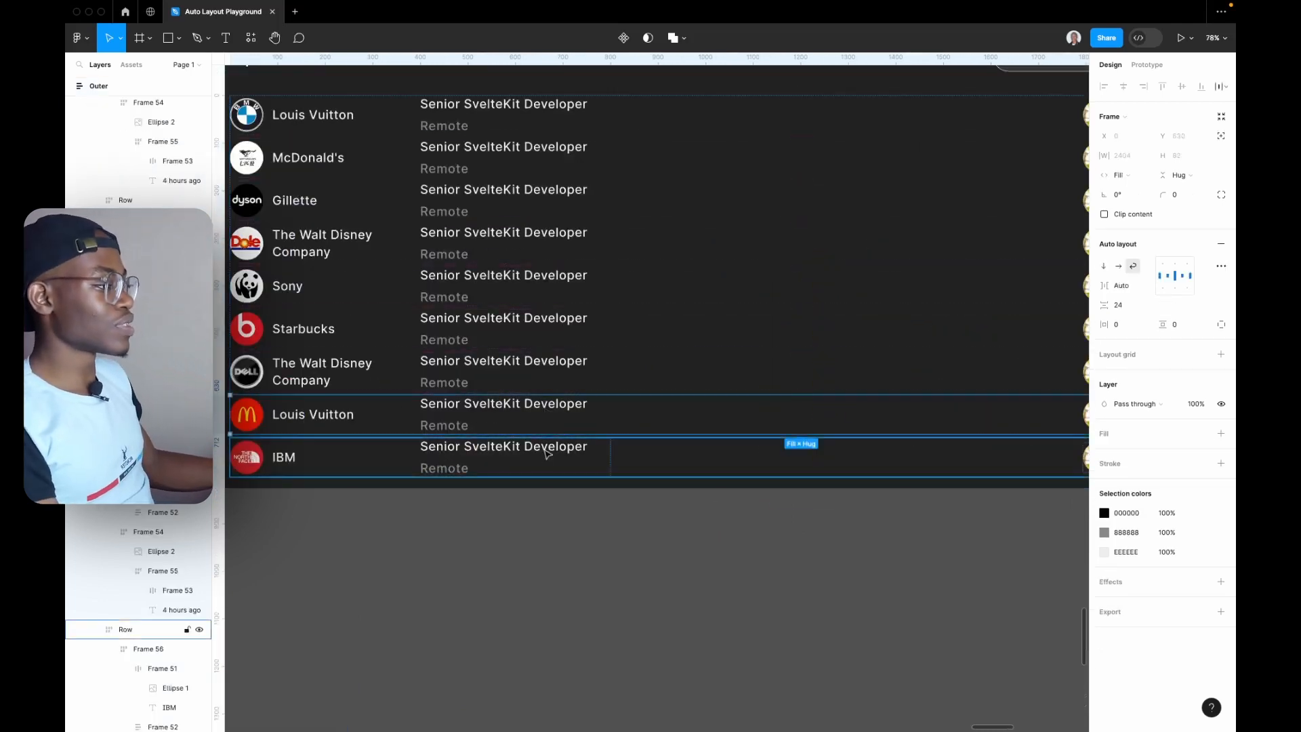
shift+click(546, 414)
shift+click(555, 363)
shift+click(559, 333)
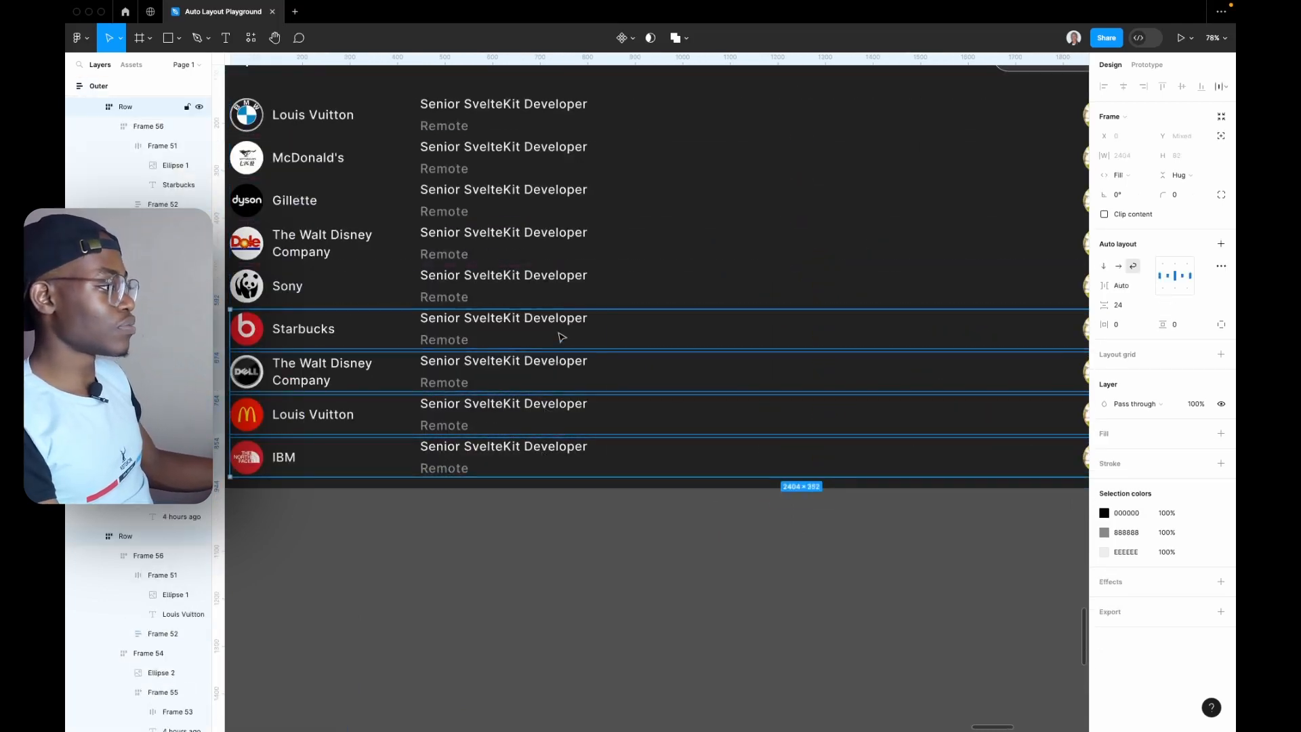
shift+click(573, 290)
shift+click(587, 245)
shift+click(584, 198)
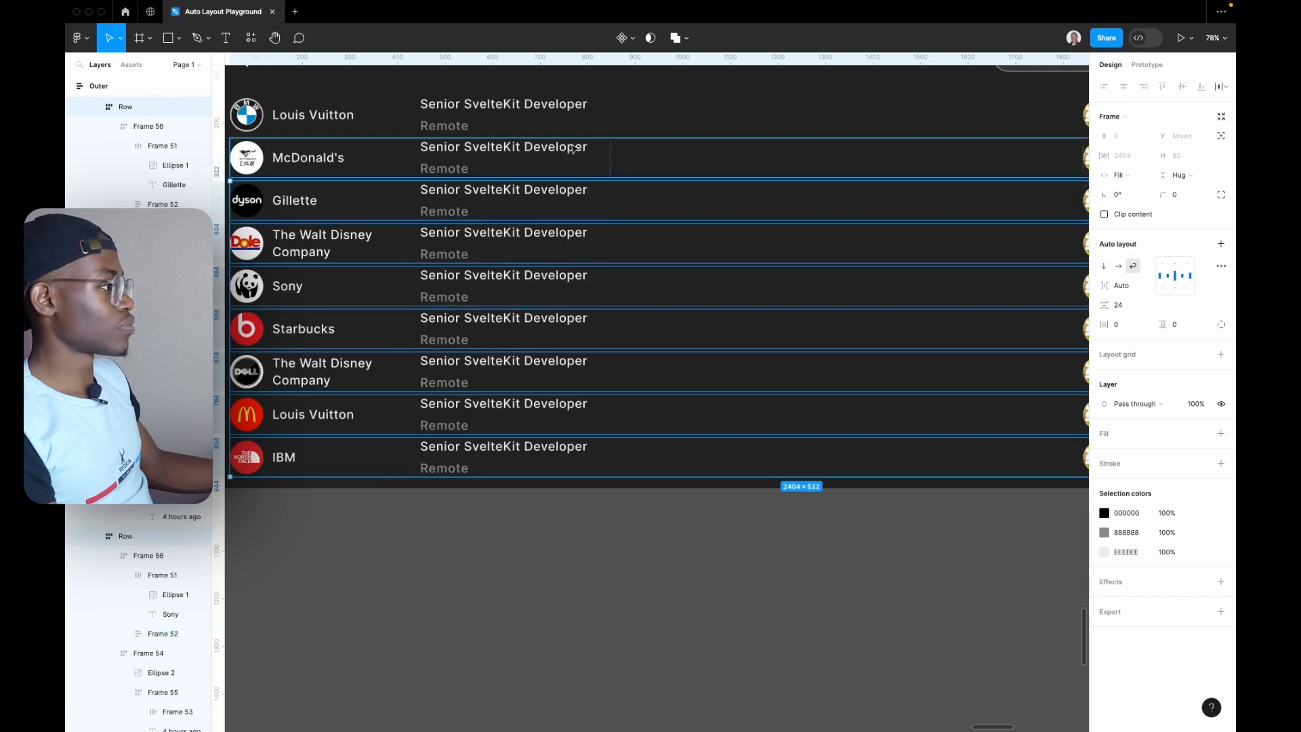
shift+click(576, 149)
shift+click(573, 122)
scroll(624, 225, up, 3)
scroll(623, 225, left, 4)
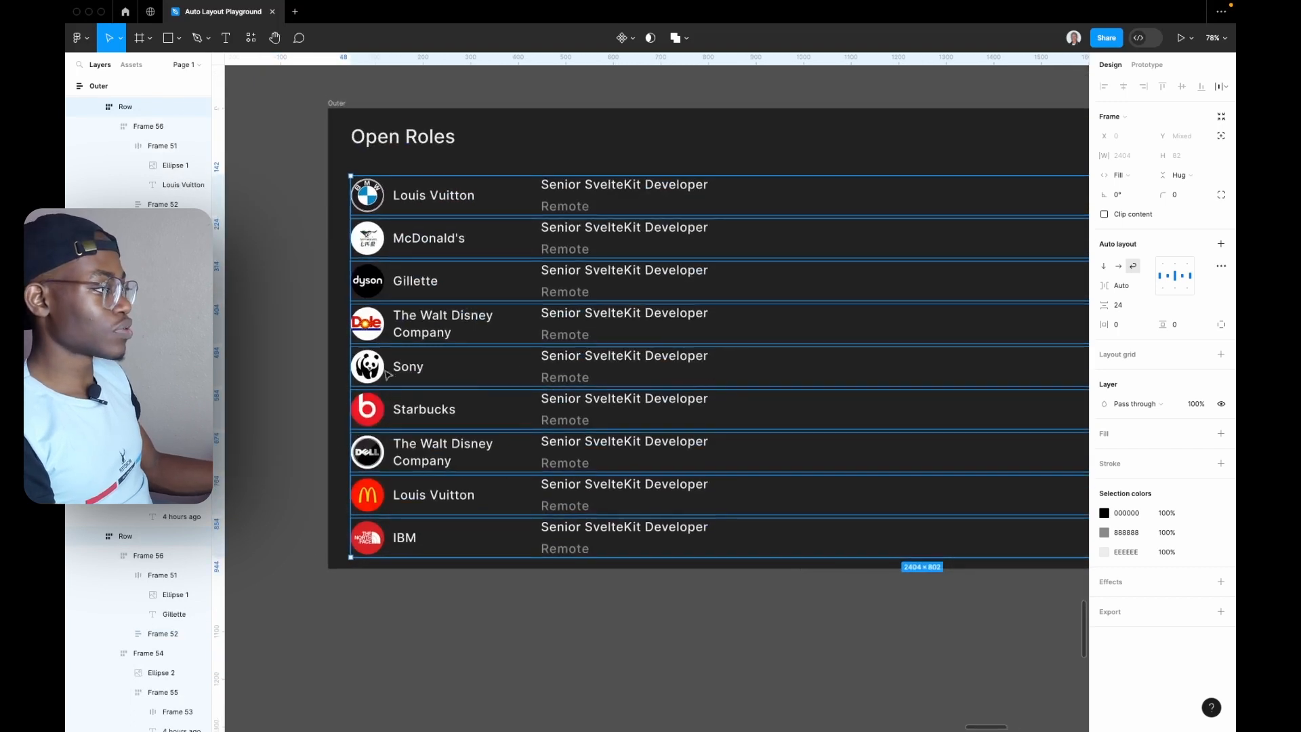
scroll(511, 326, down, 5)
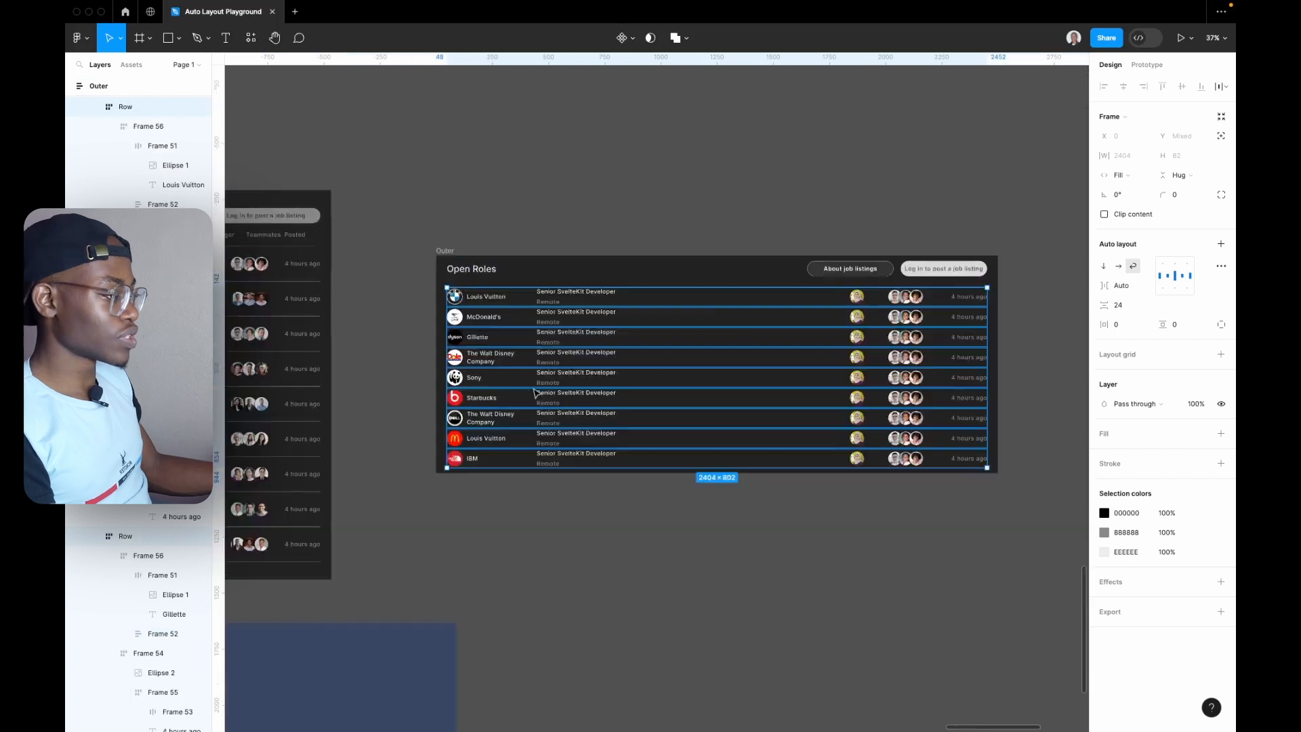
scroll(474, 353, left, 3)
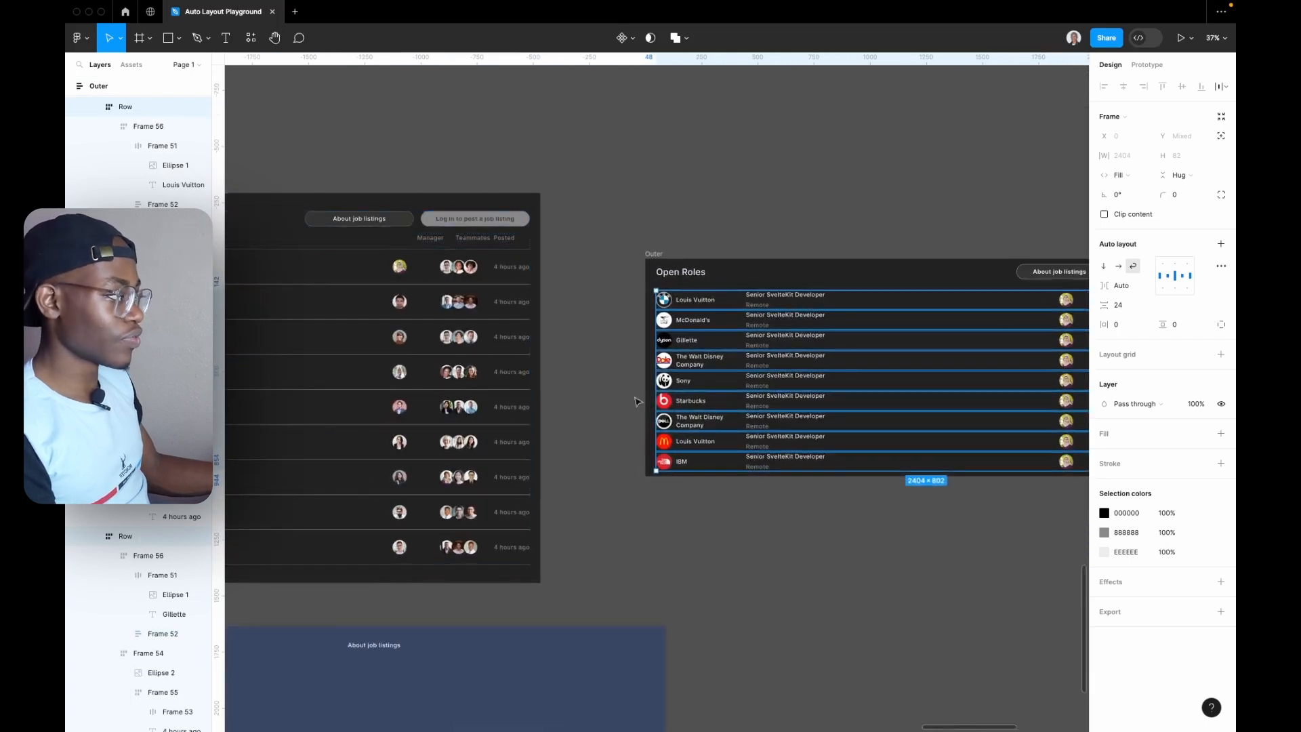
scroll(799, 373, right, 4)
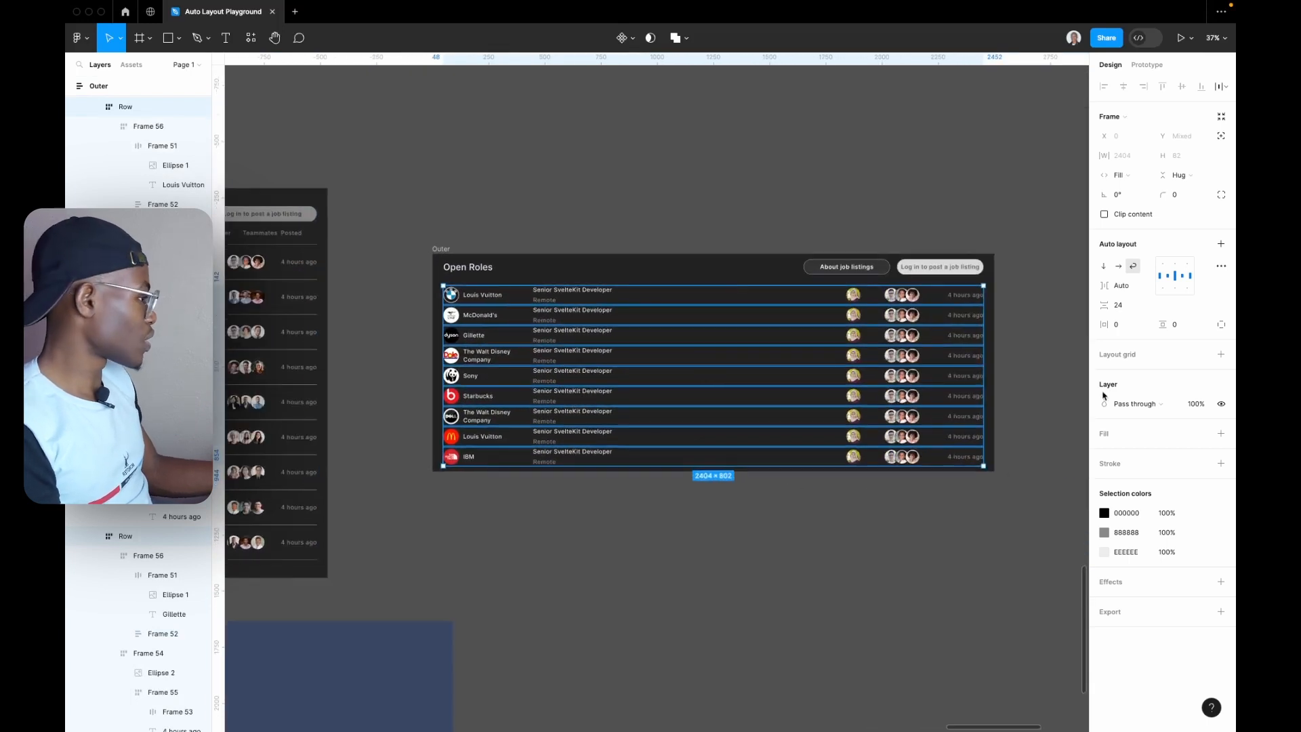
click(1156, 468)
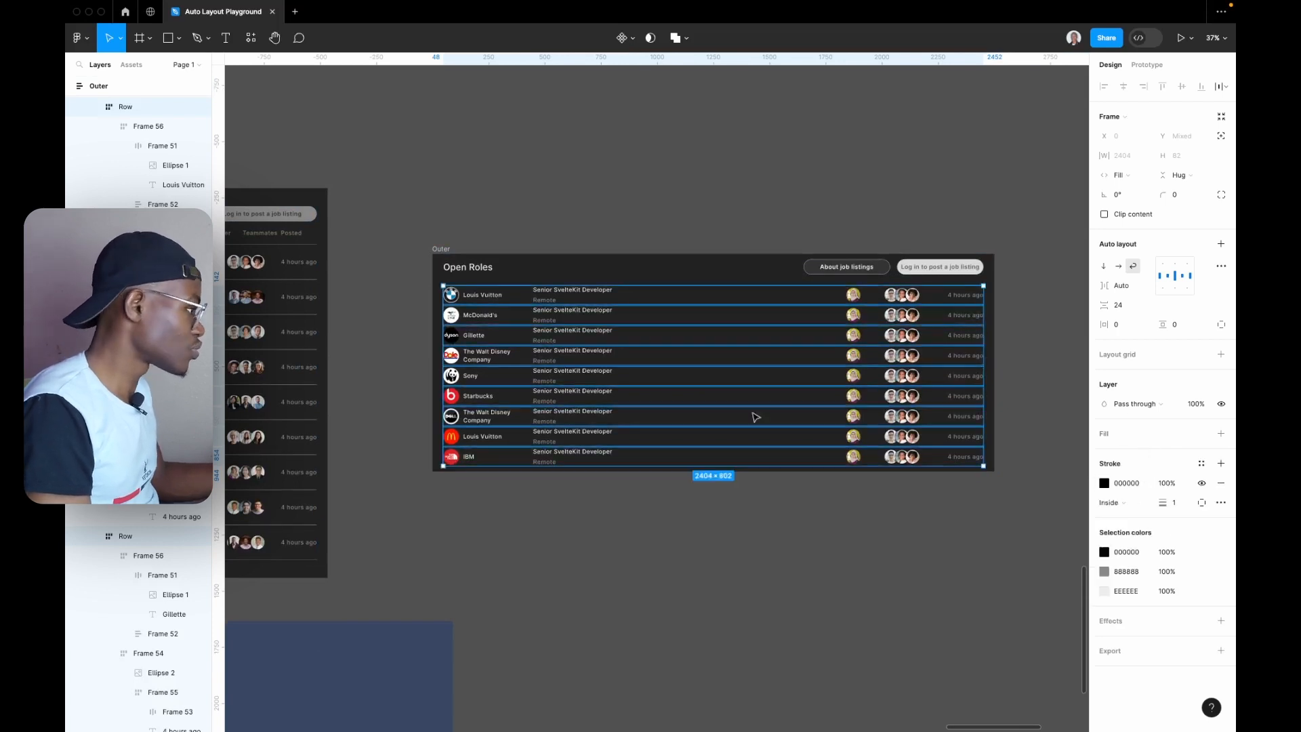
- Set the stroke colour of the nine job rows to 888888
scroll(752, 415, up, 5)
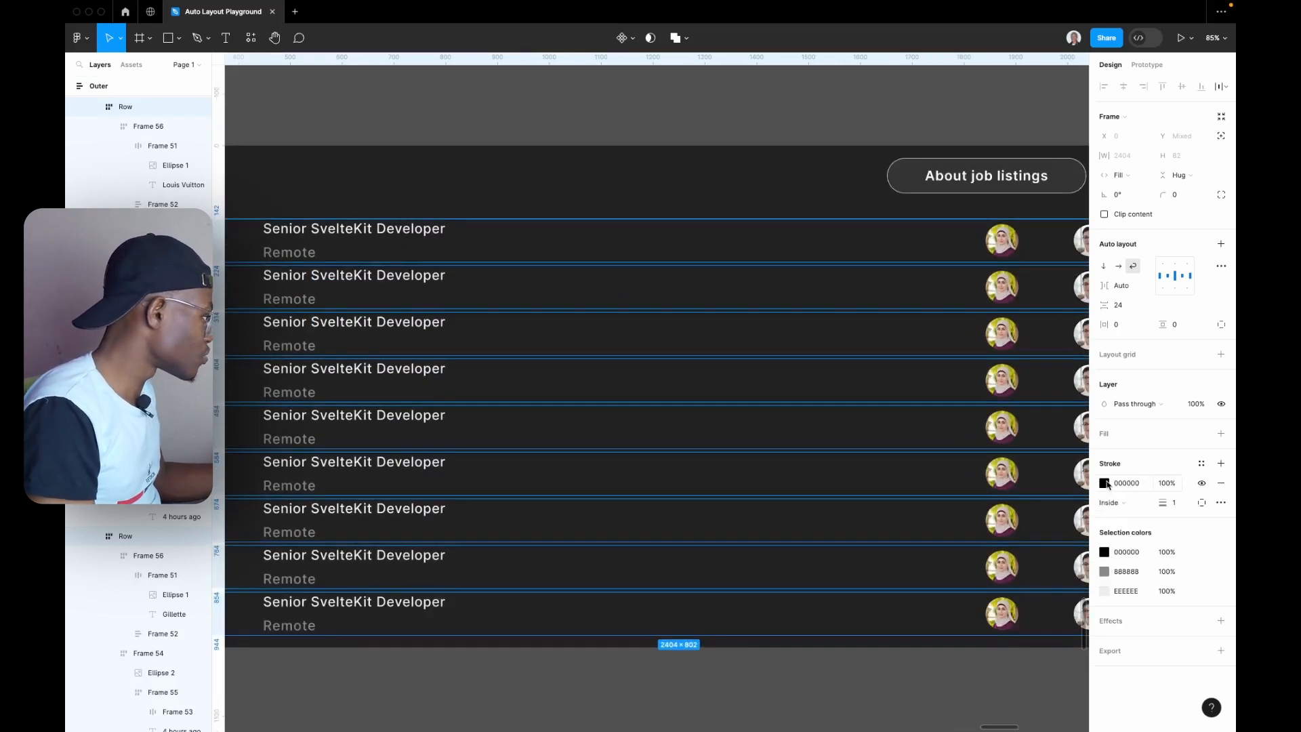
click(1105, 483)
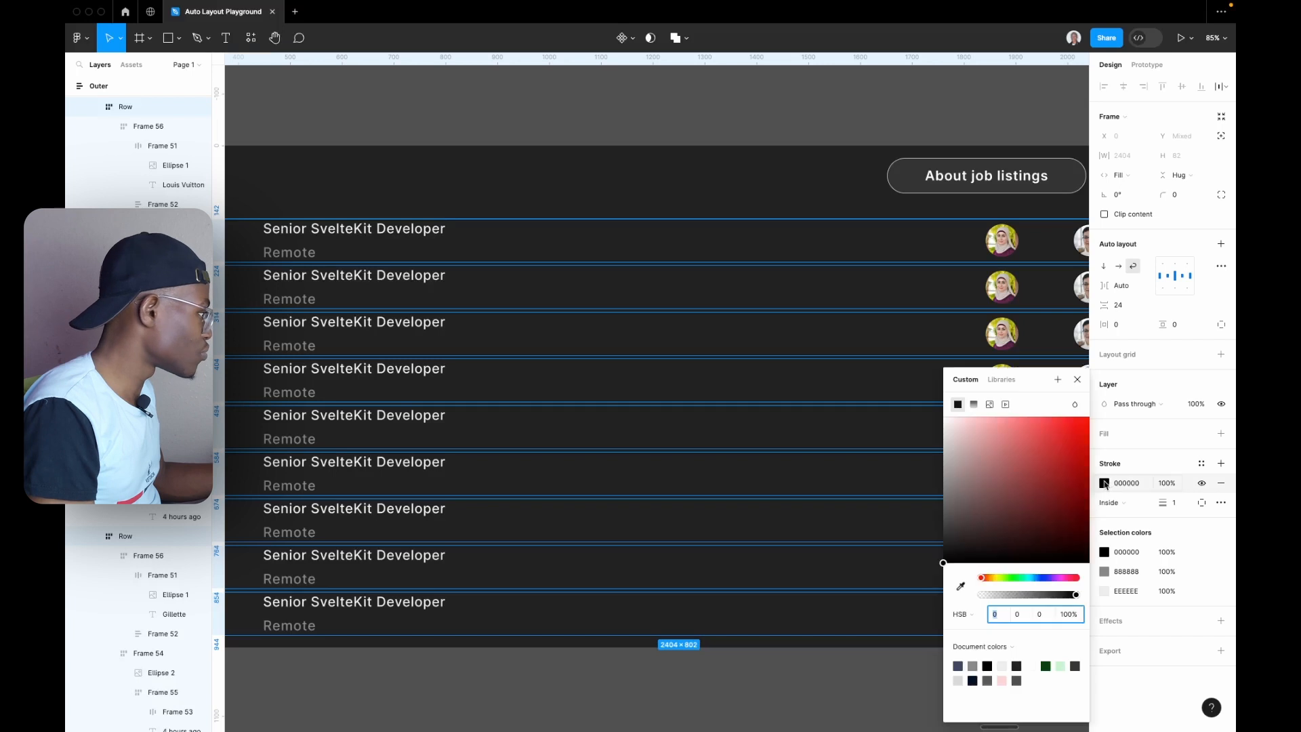
click(977, 662)
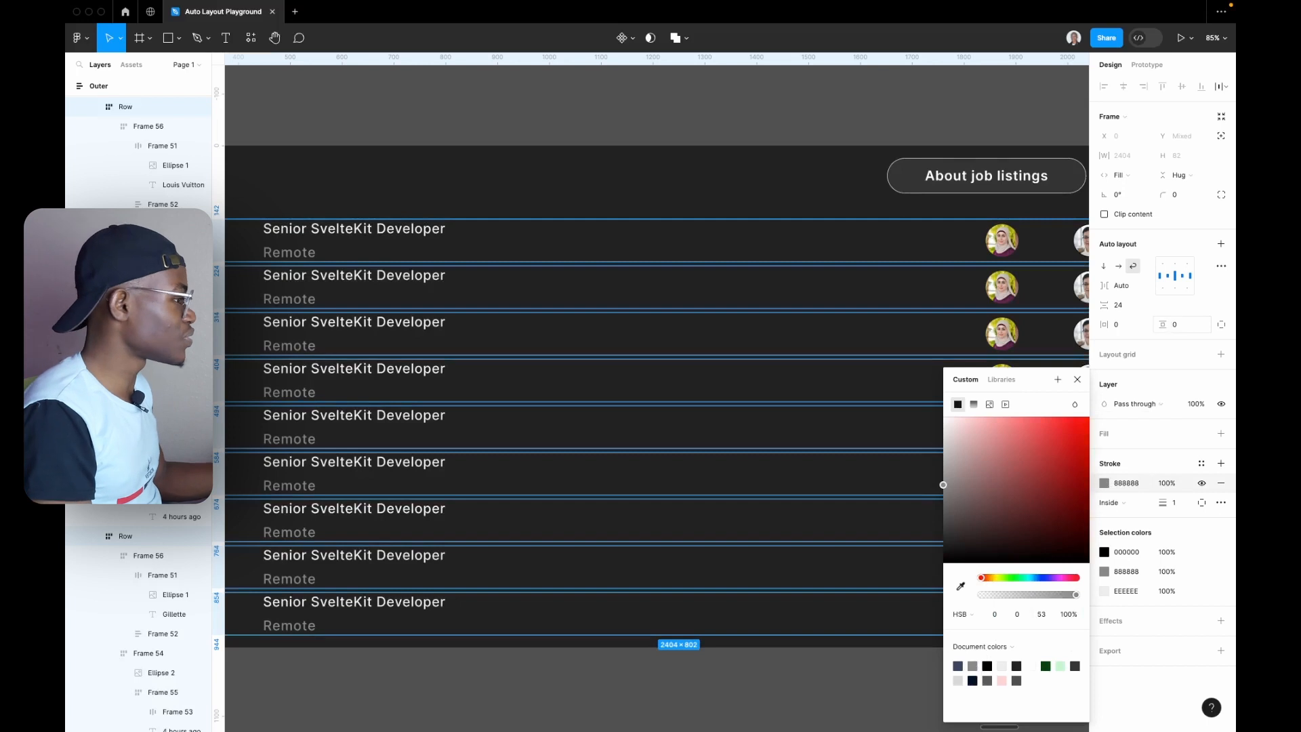
- Set the vertical padding of all nine job rows to 16
drag(1163, 325, 1186, 347)
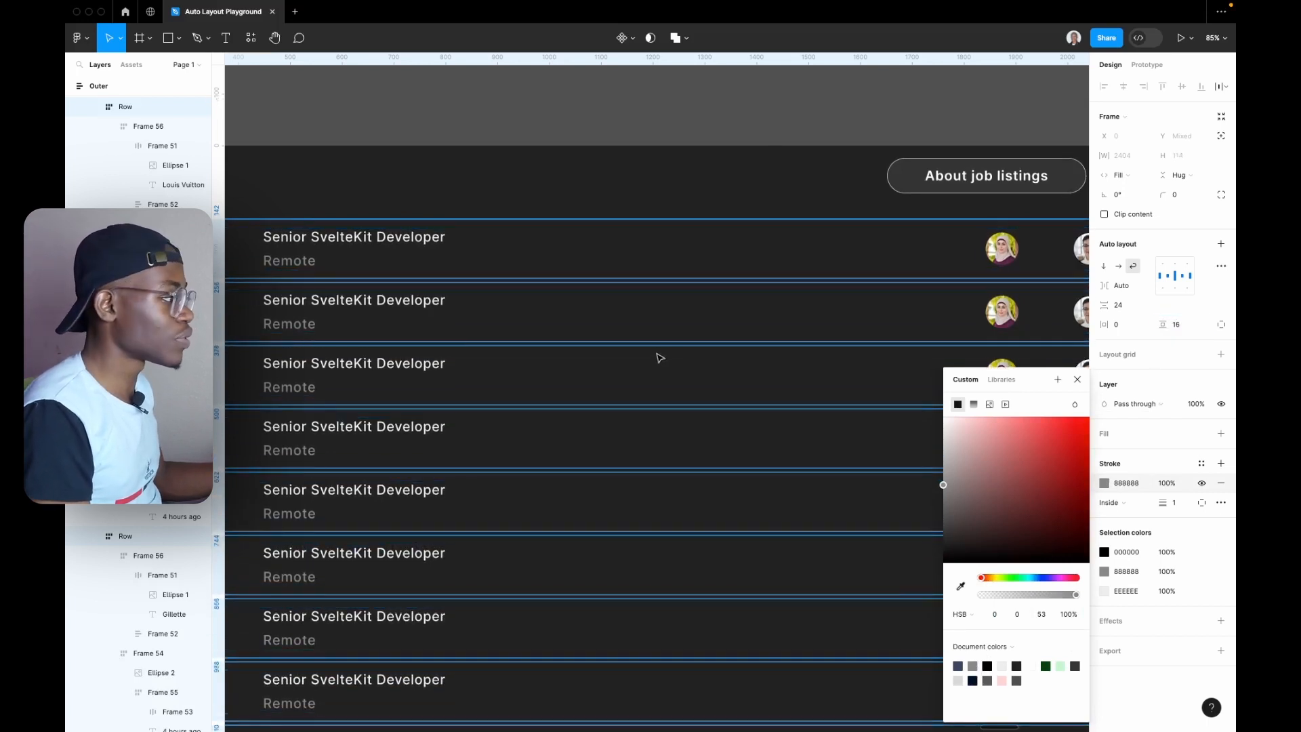
scroll(837, 388, down, 5)
click(642, 635)
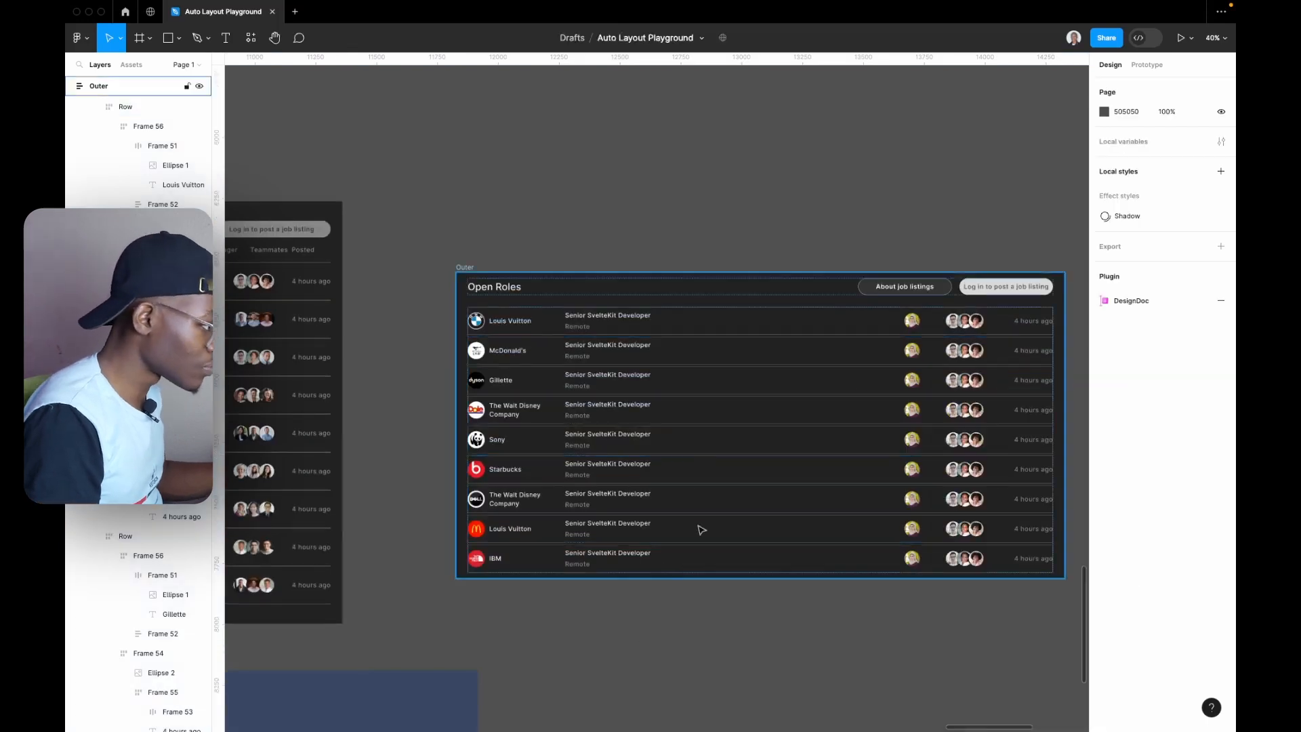
scroll(697, 529, up, 5)
scroll(717, 508, down, 5)
- Set the vertical gap between the rows of the Row layout frame to 0
double_click(740, 423)
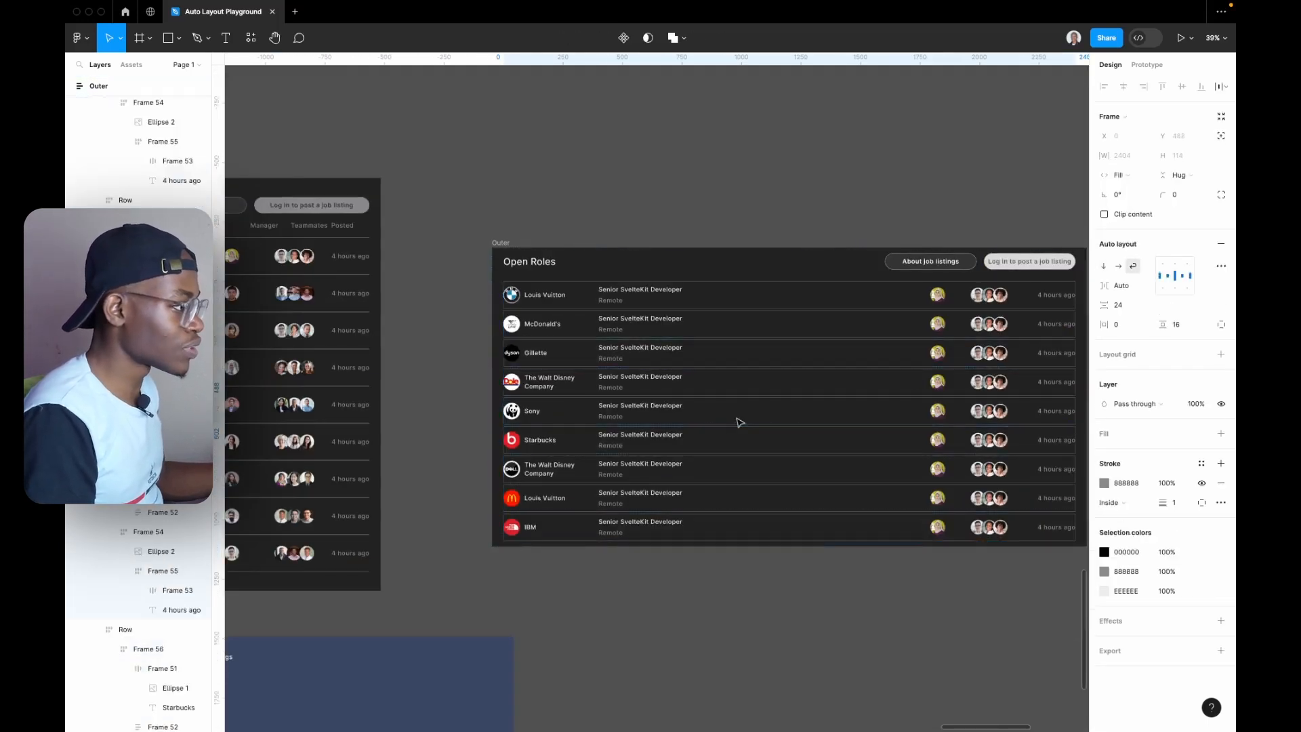
click(598, 582)
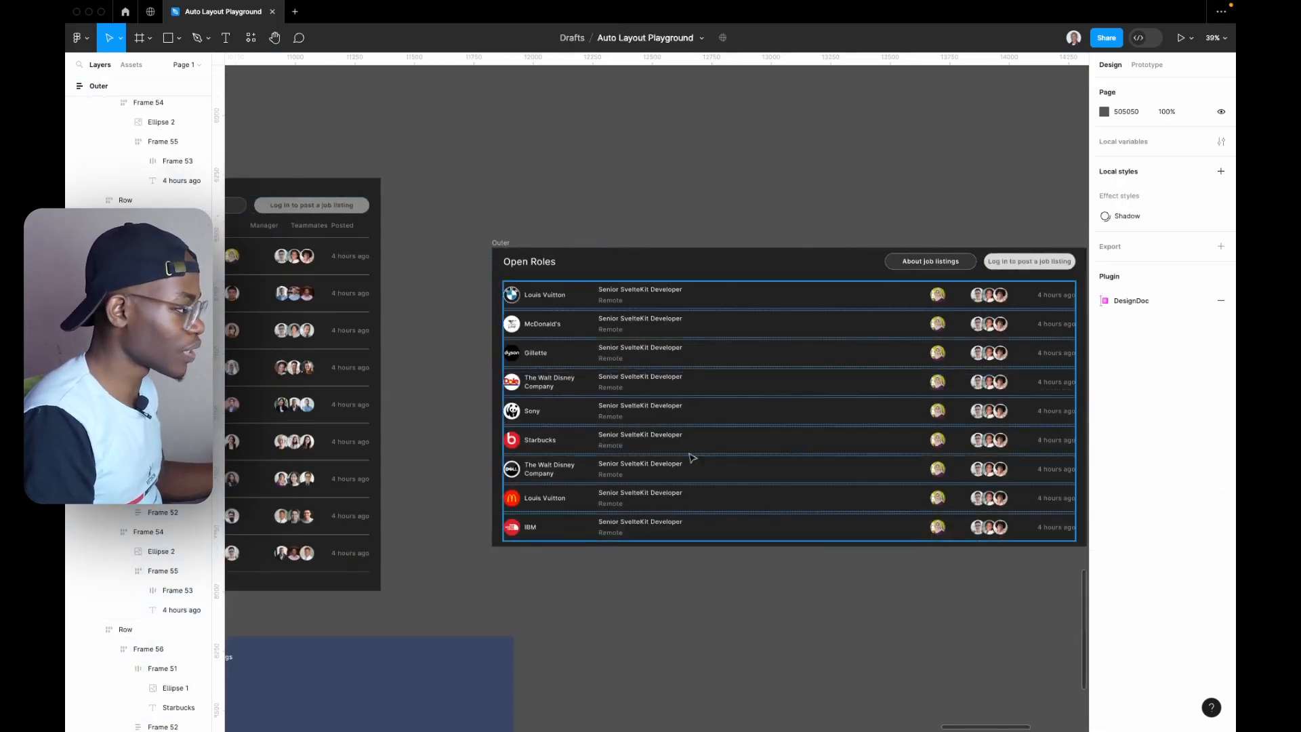
click(698, 449)
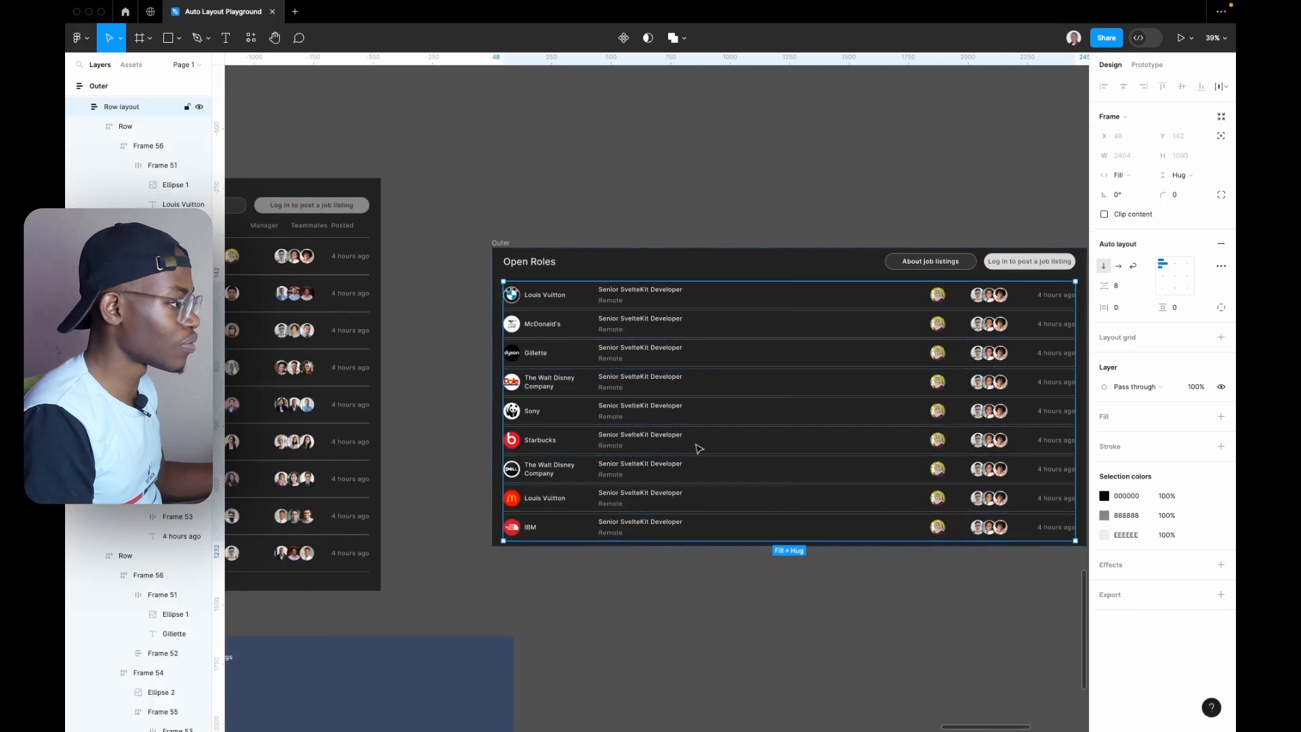
click(1119, 290)
text(0)
key(Return)
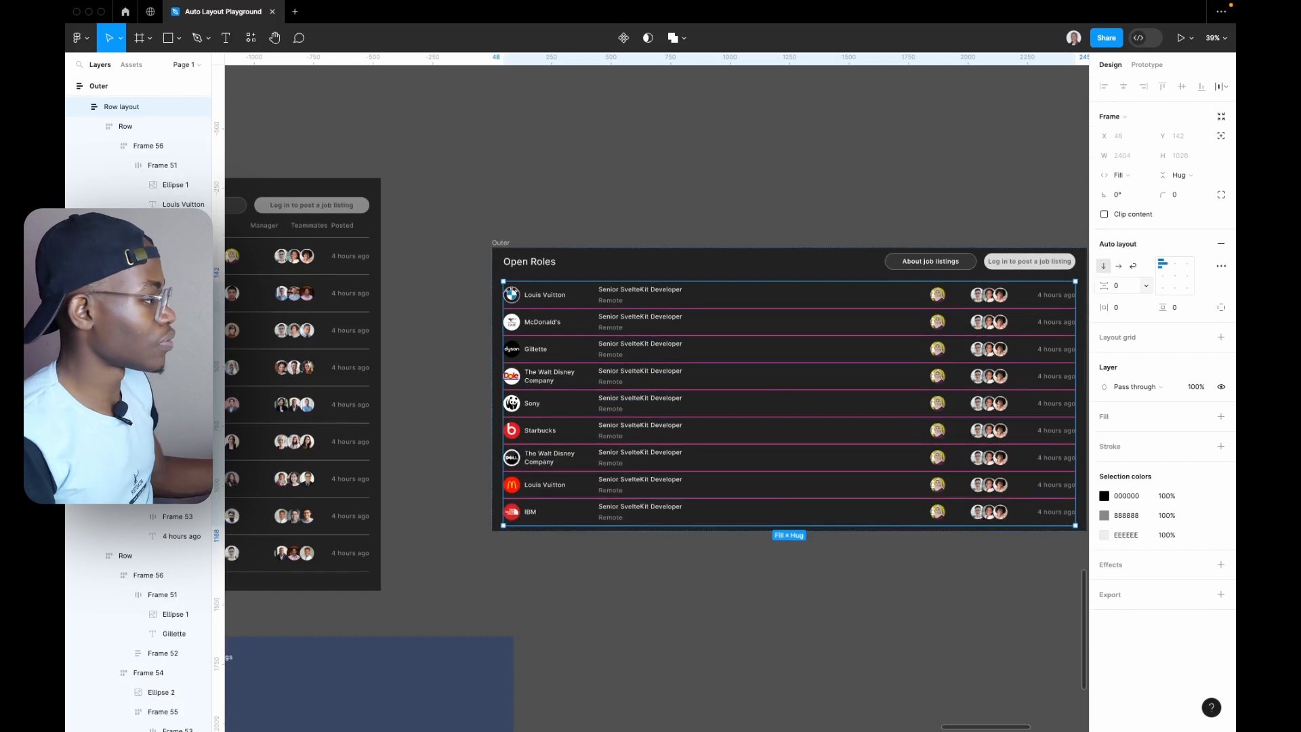
click(807, 542)
scroll(776, 508, up, 5)
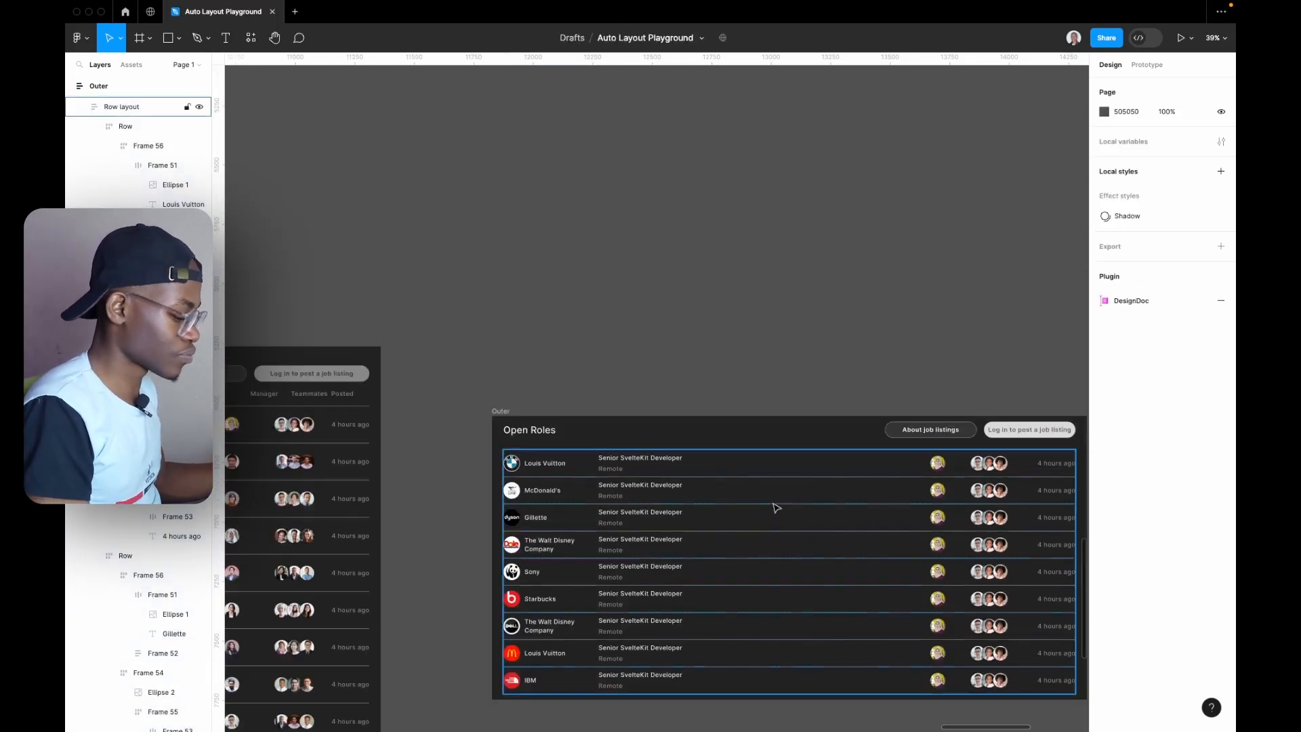
scroll(776, 508, up, 5)
scroll(485, 508, down, 3)
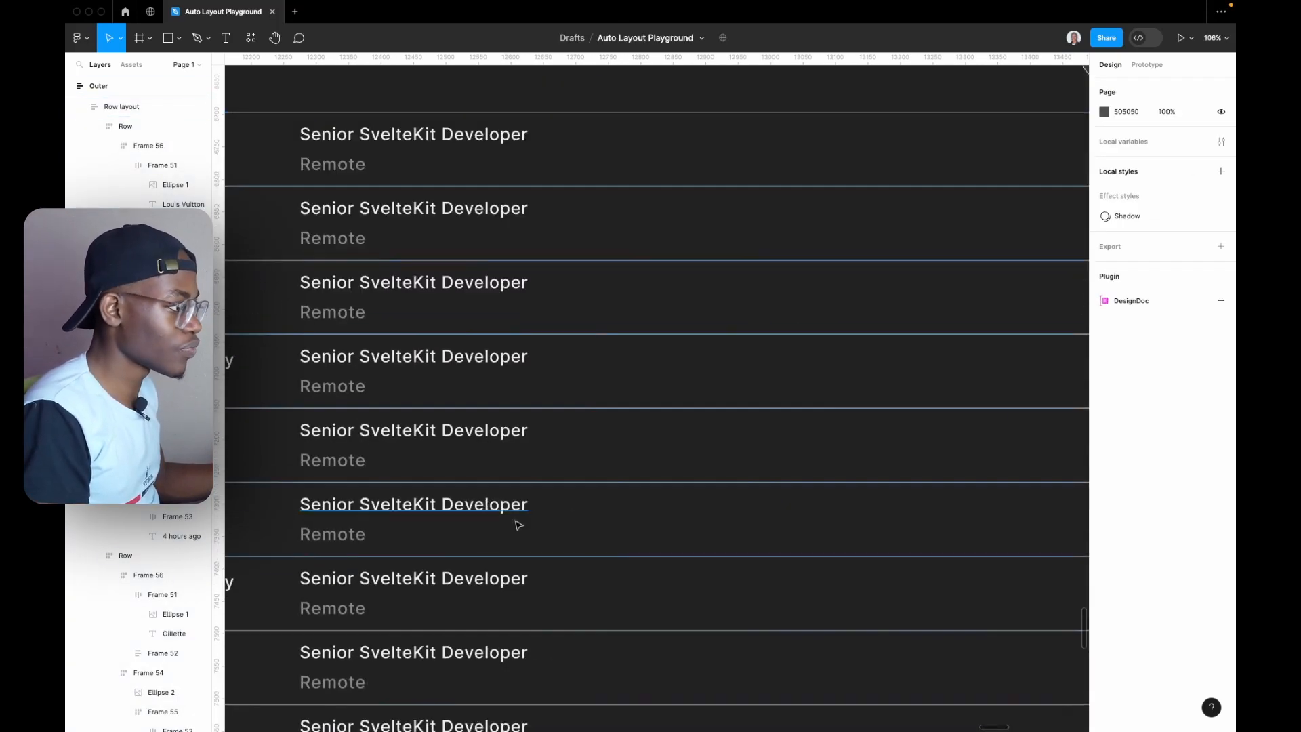
scroll(518, 523, down, 5)
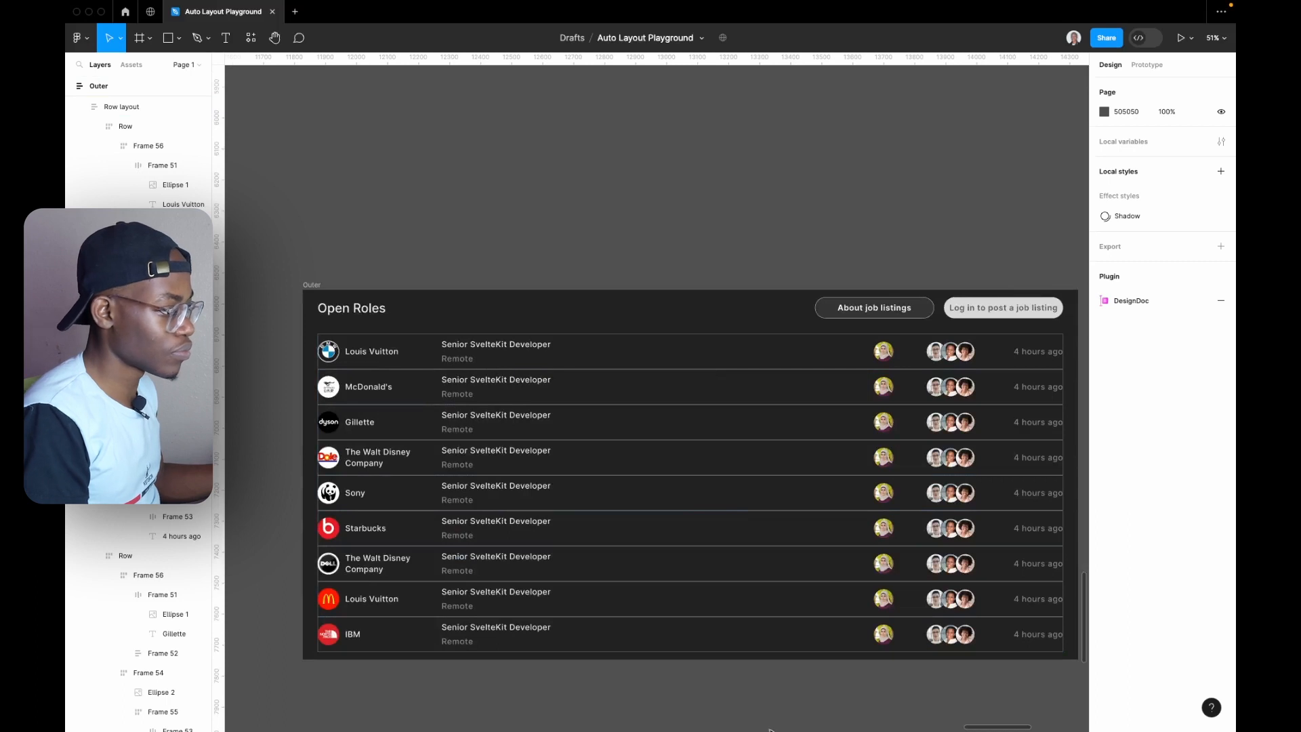
- Restrict the stroke of all rows in the Row layout frame to the bottom side only
click(665, 488)
key(Return)
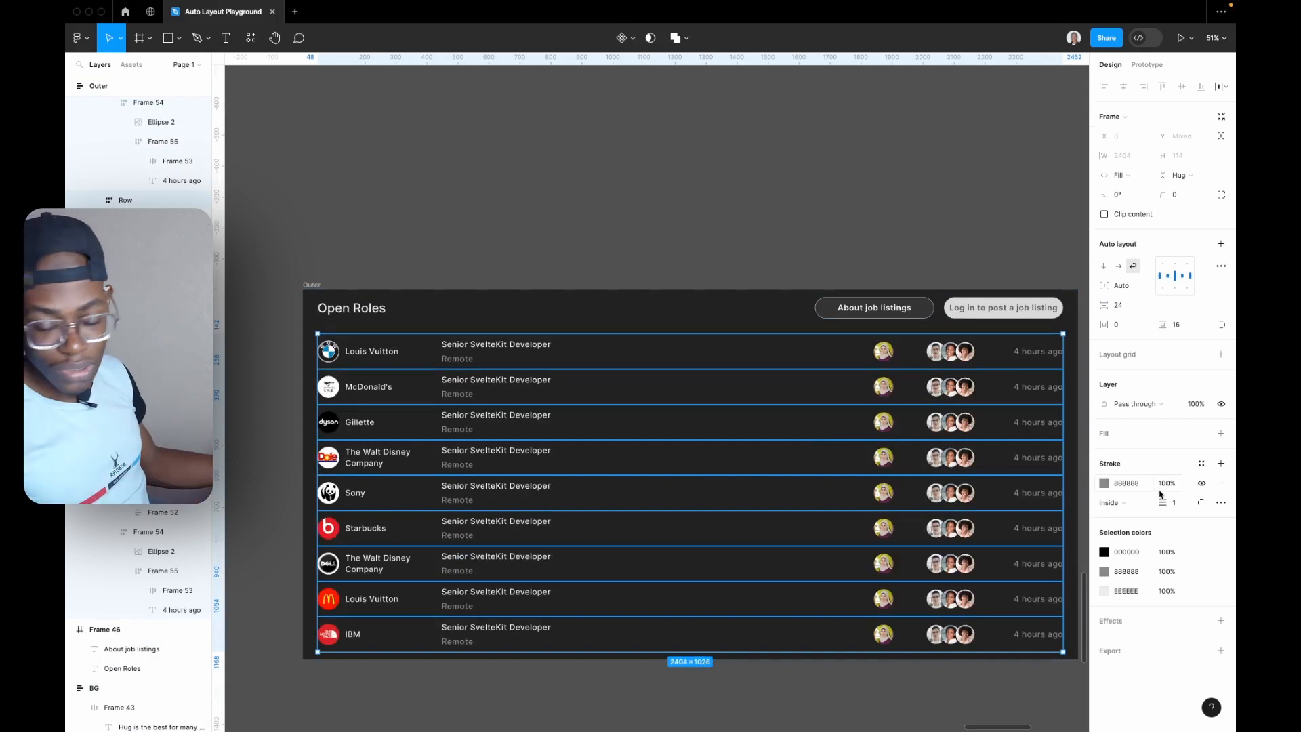
click(1201, 502)
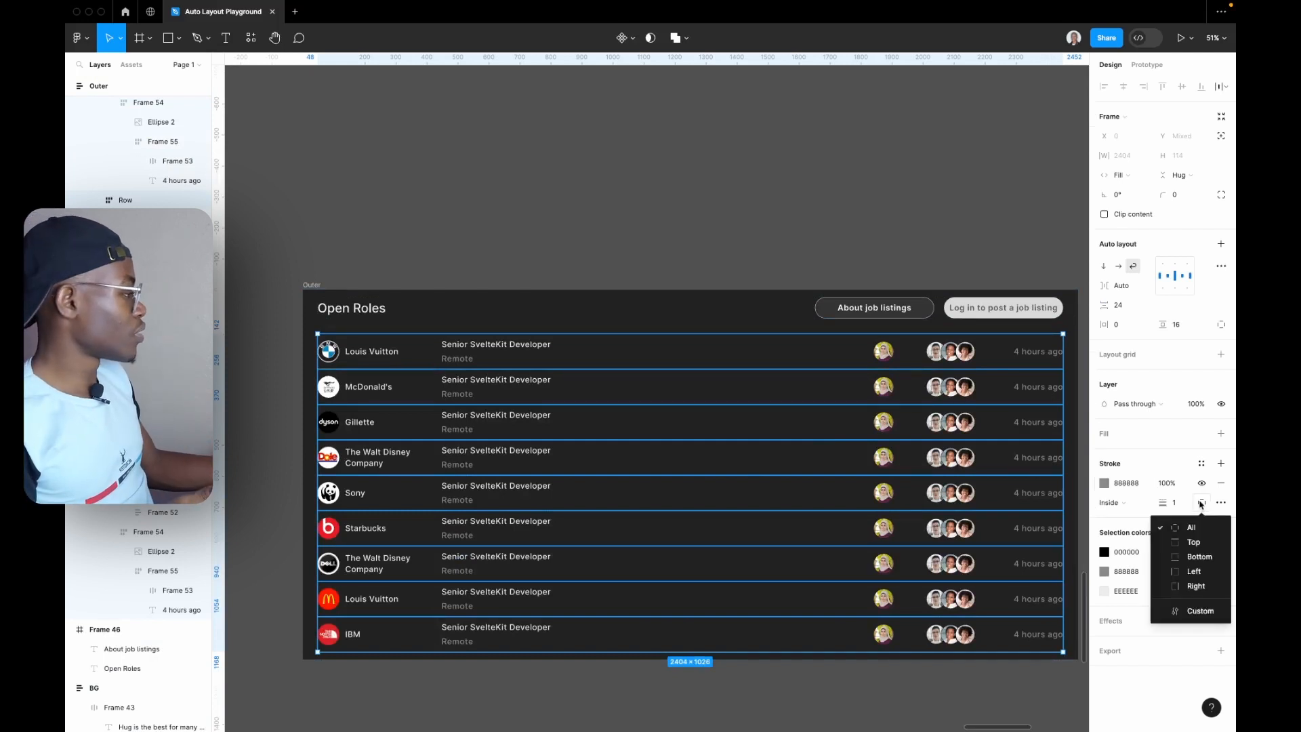
click(1196, 557)
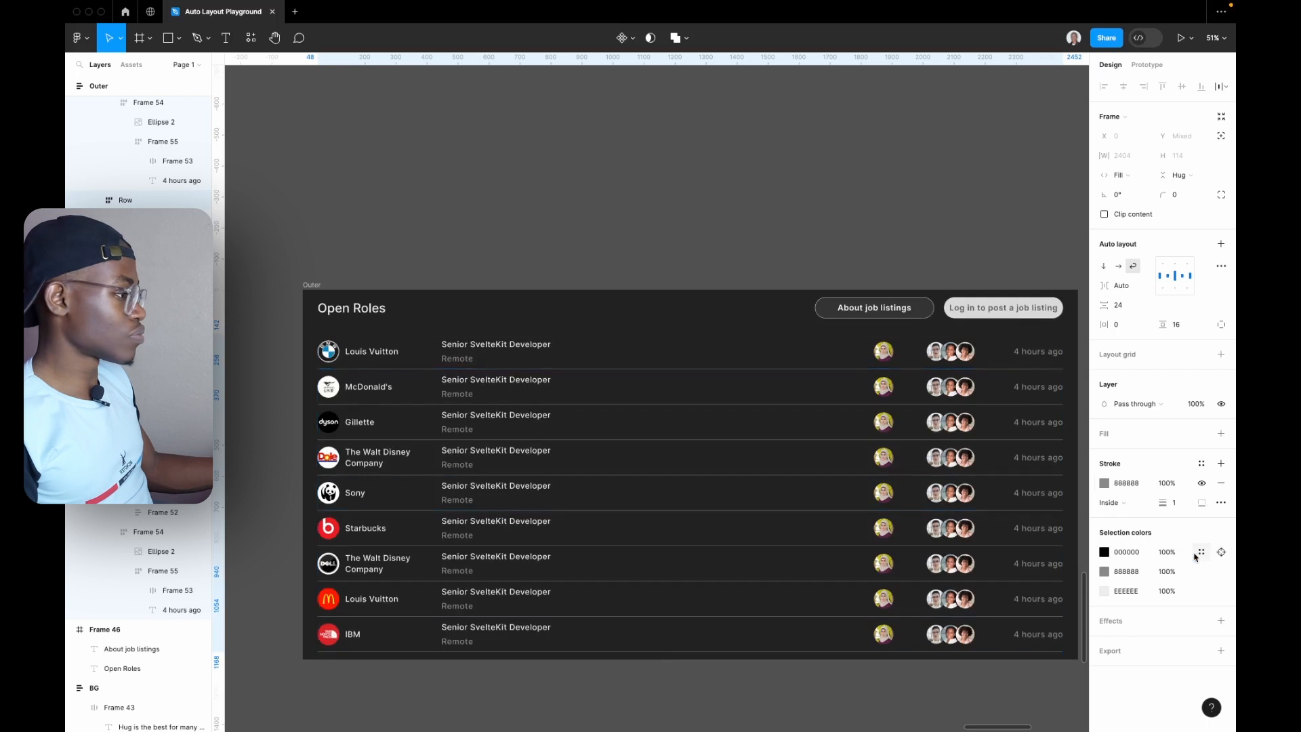
- Switch the rows' stroke to custom sides and set the top stroke weight to 1
click(1201, 504)
click(1197, 608)
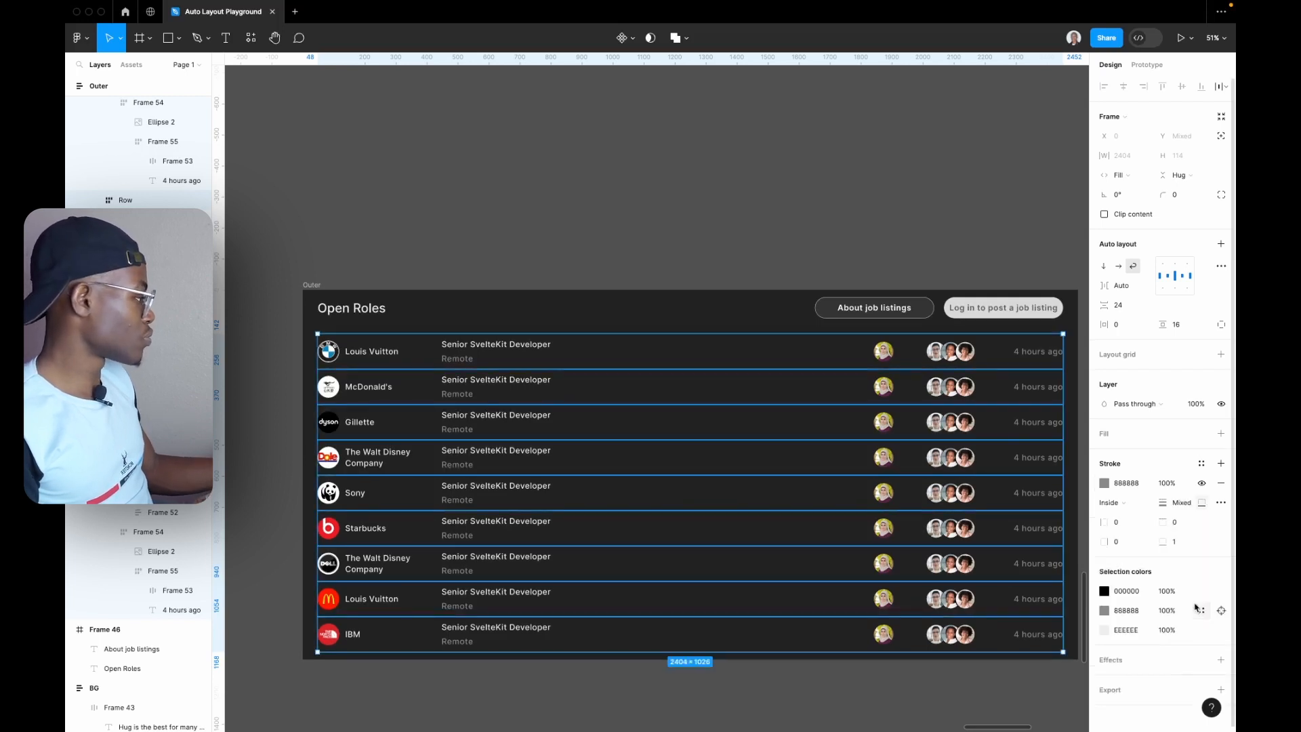
click(1185, 527)
text(1)
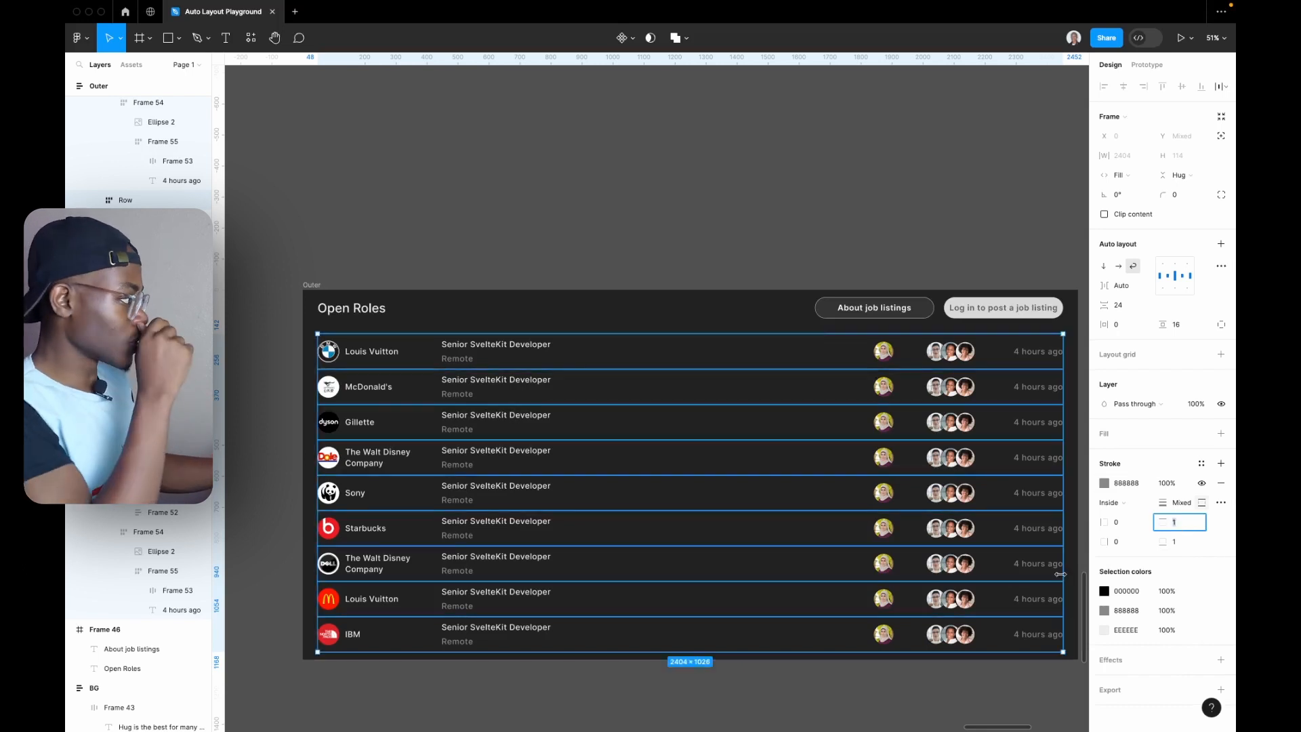
- Set the vertical padding of all nine job rows to 24
click(1188, 324)
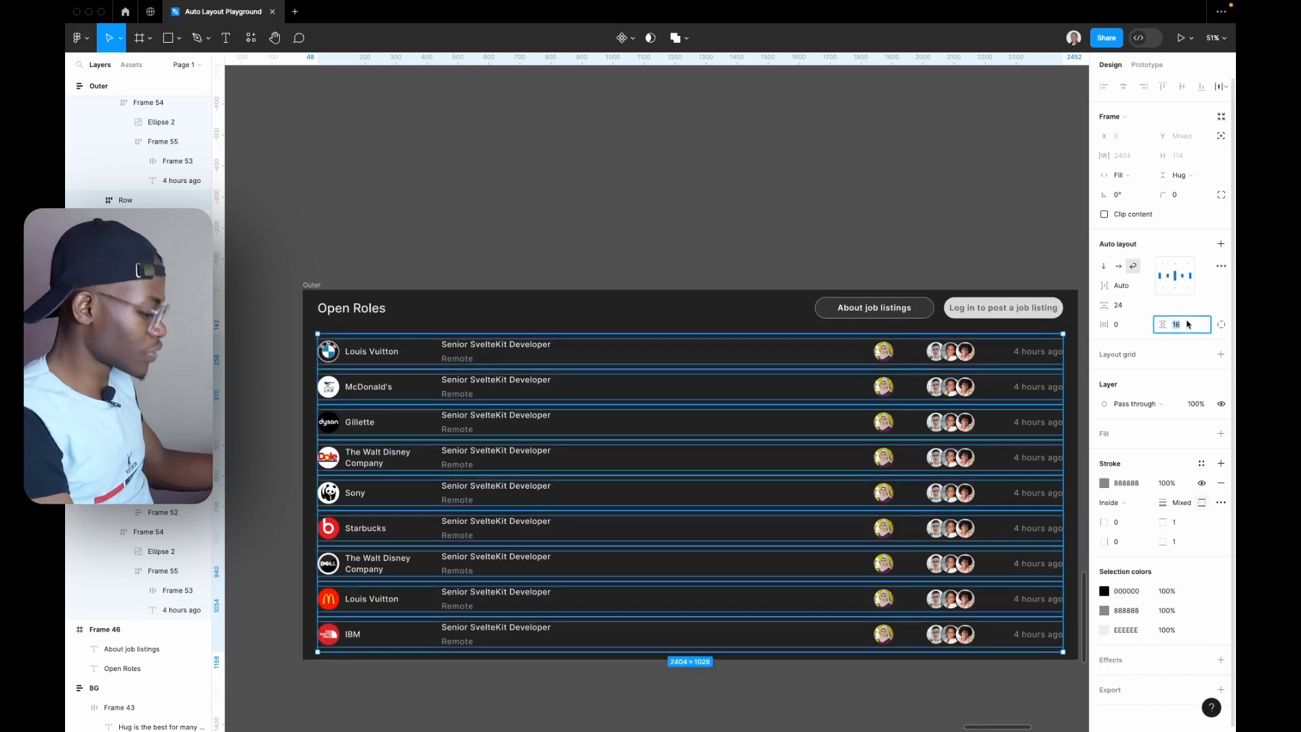
text(24)
key(Return)
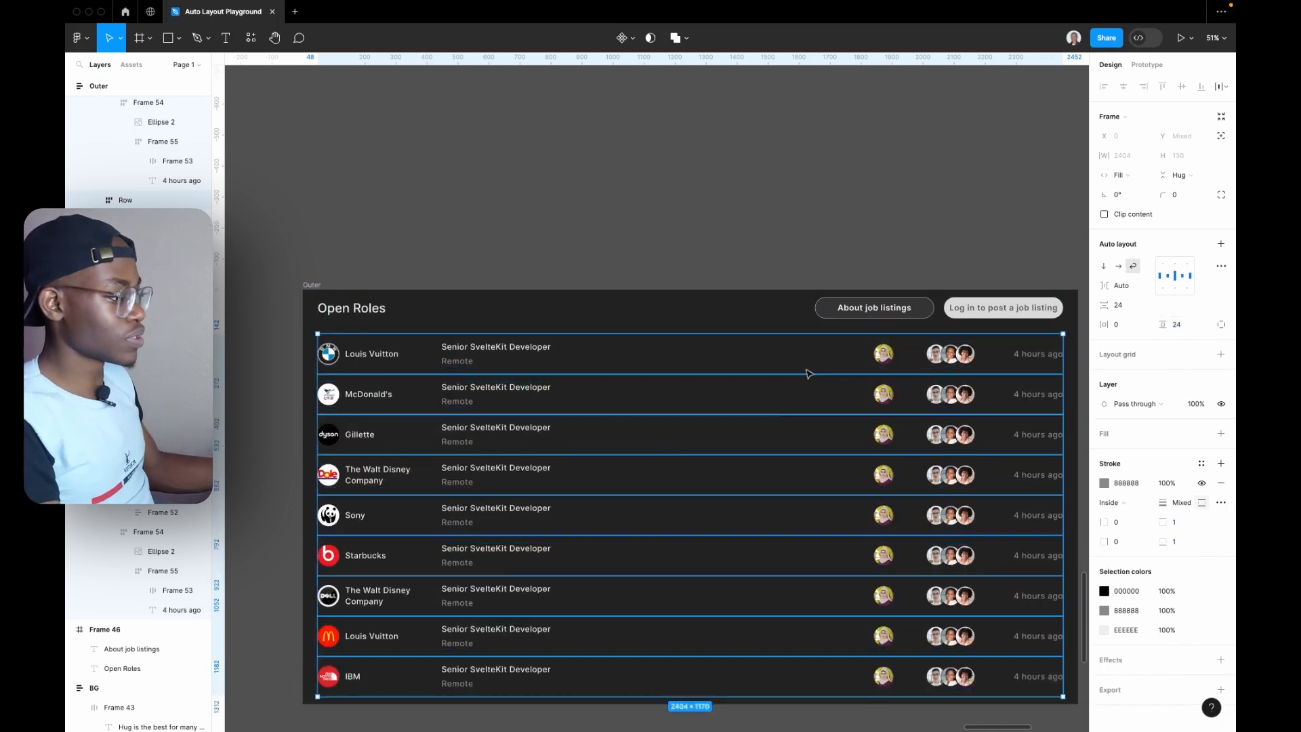
scroll(673, 444, down, 5)
scroll(689, 467, right, 1)
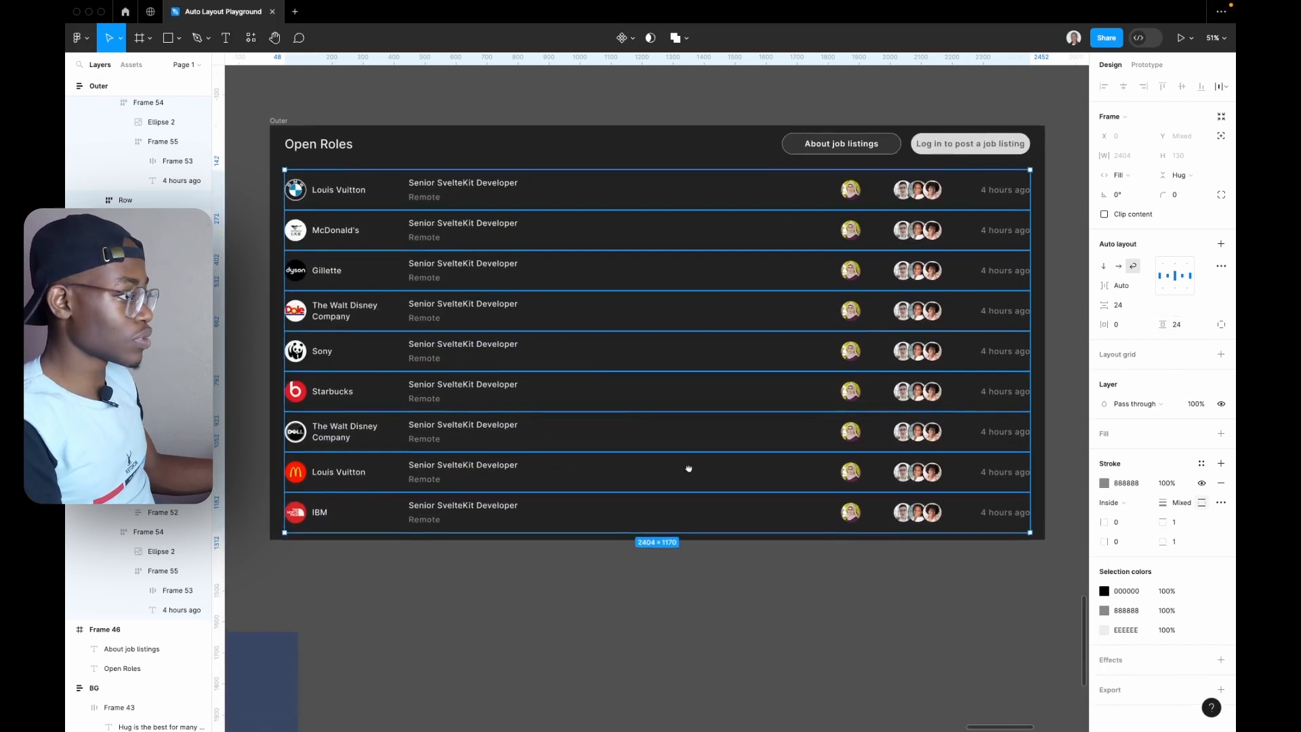
- Narrow the Outer frame to test how its header and divided rows adapt
click(296, 123)
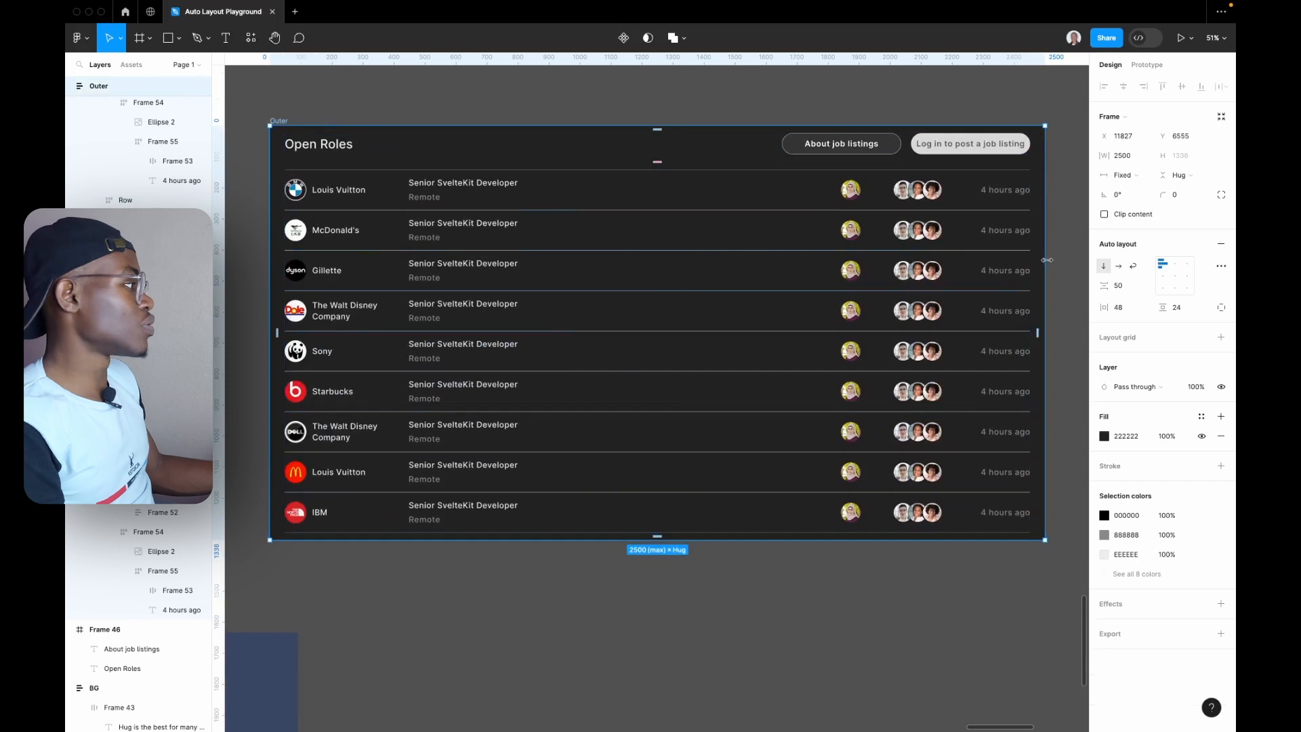
drag(1047, 259, 976, 298)
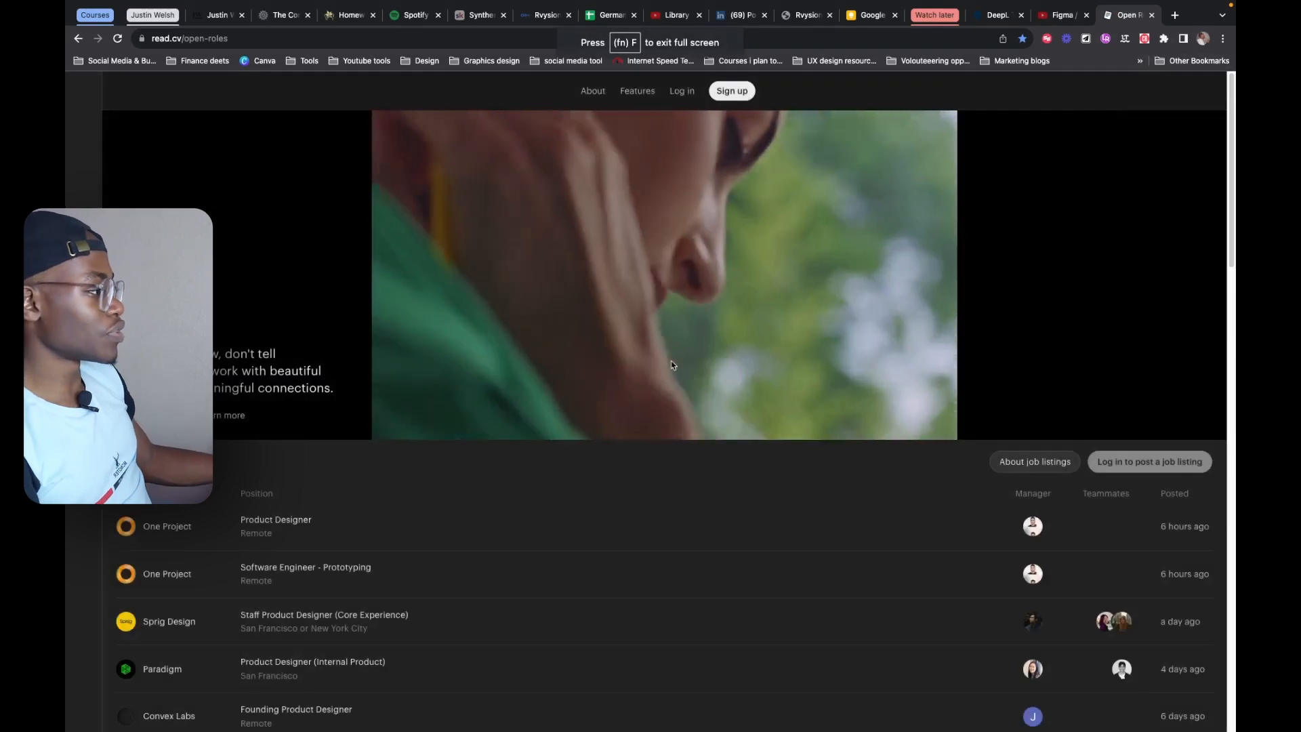
- Switch to the Read.cv open-roles page in Chrome and inspect it in the developer tools' responsive view
right_click(748, 362)
click(745, 532)
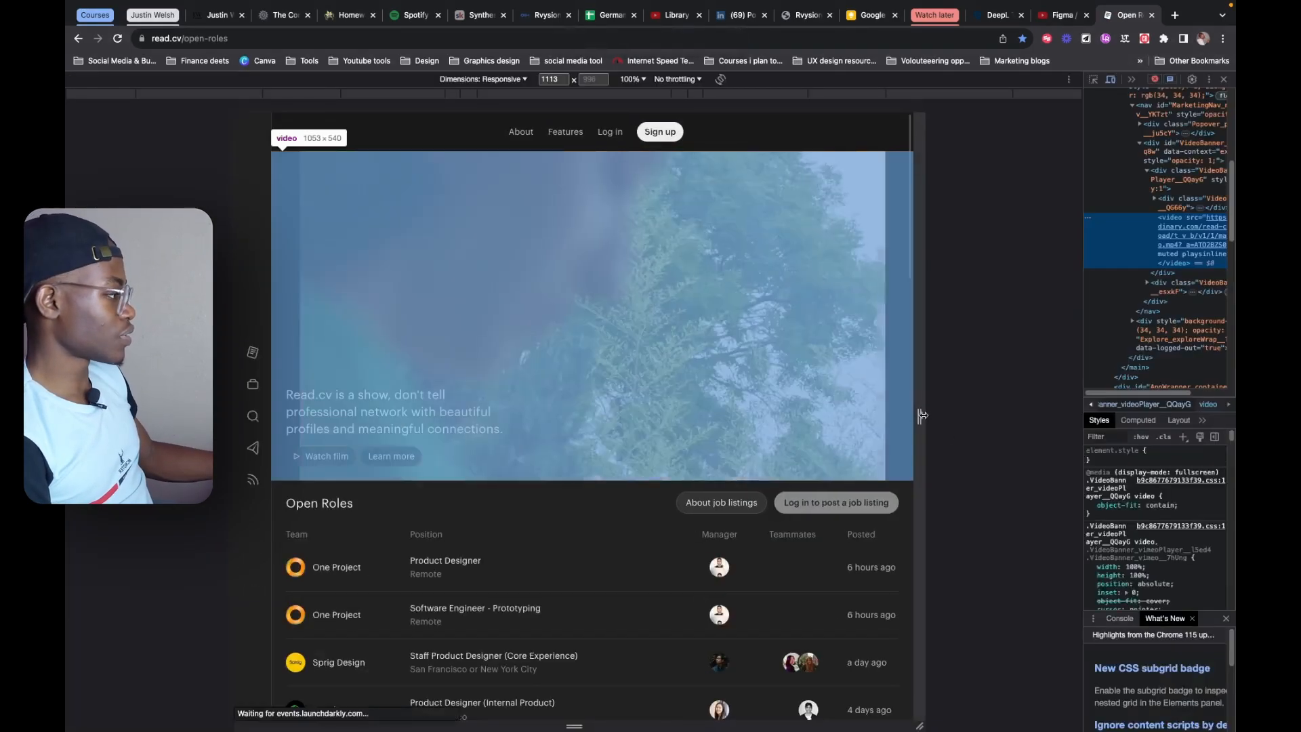
scroll(921, 415, down, 3)
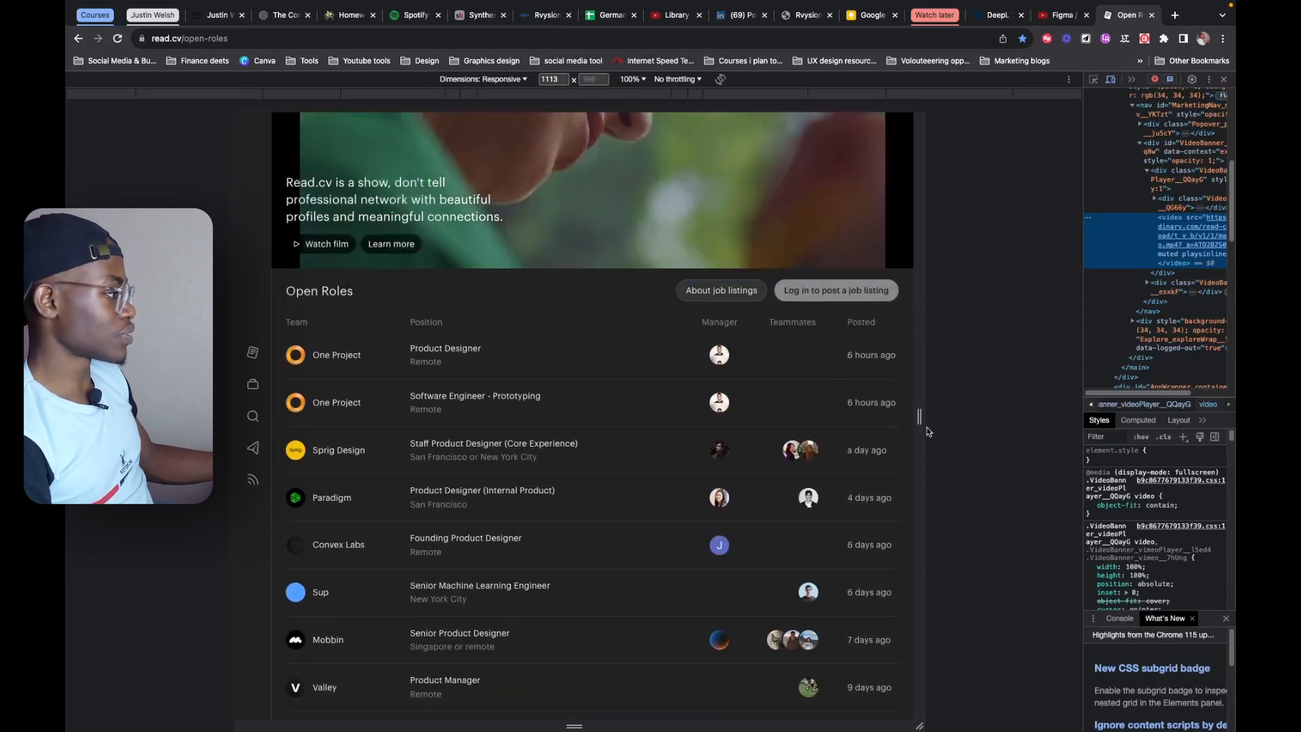
- Resize the responsive preview to widths of 598, 550, 576 and 499, then widen it, examining how the job table's columns and header adapt
drag(928, 432, 763, 519)
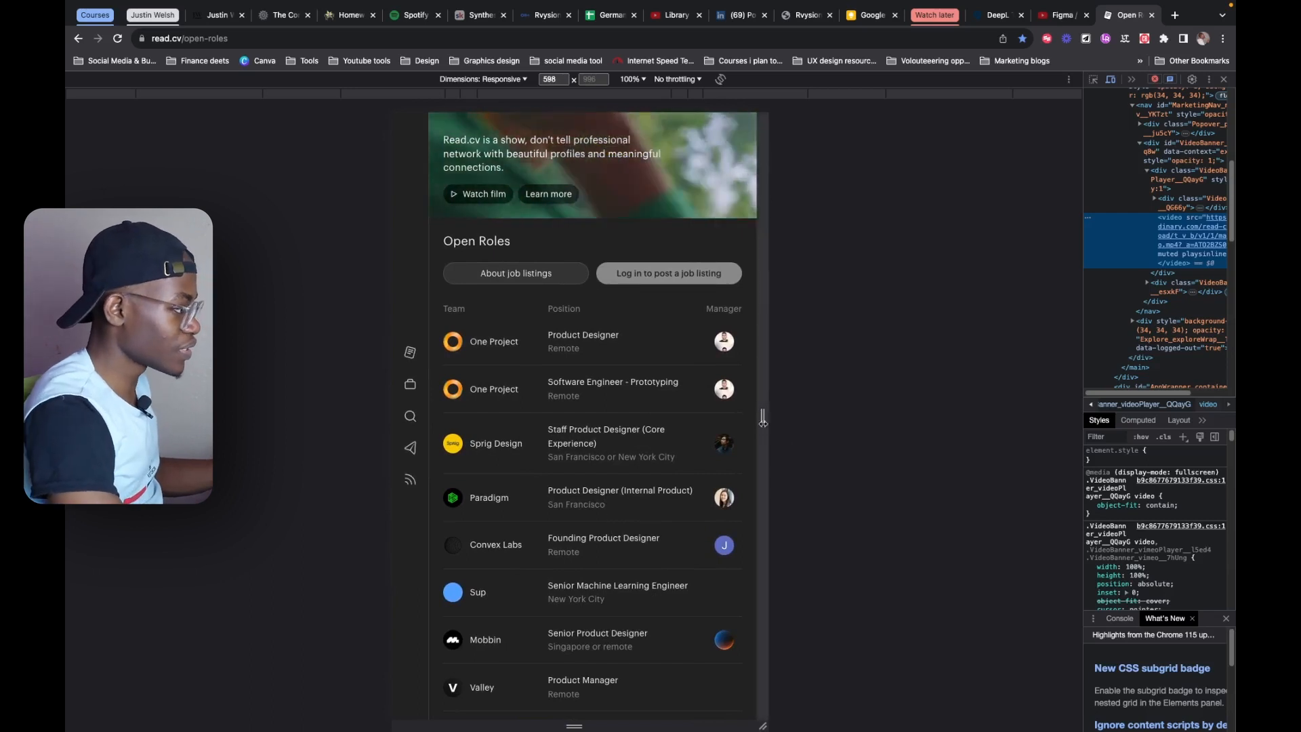
drag(763, 421, 751, 424)
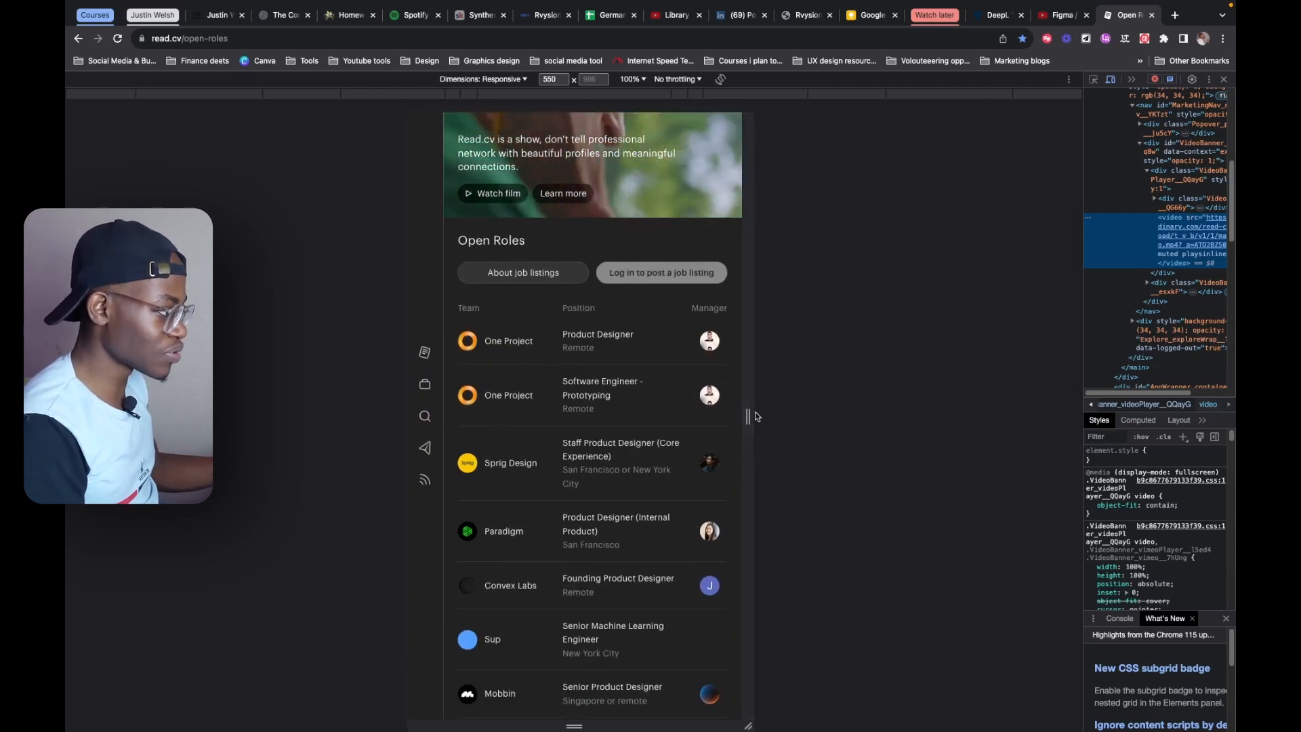
drag(749, 417, 758, 463)
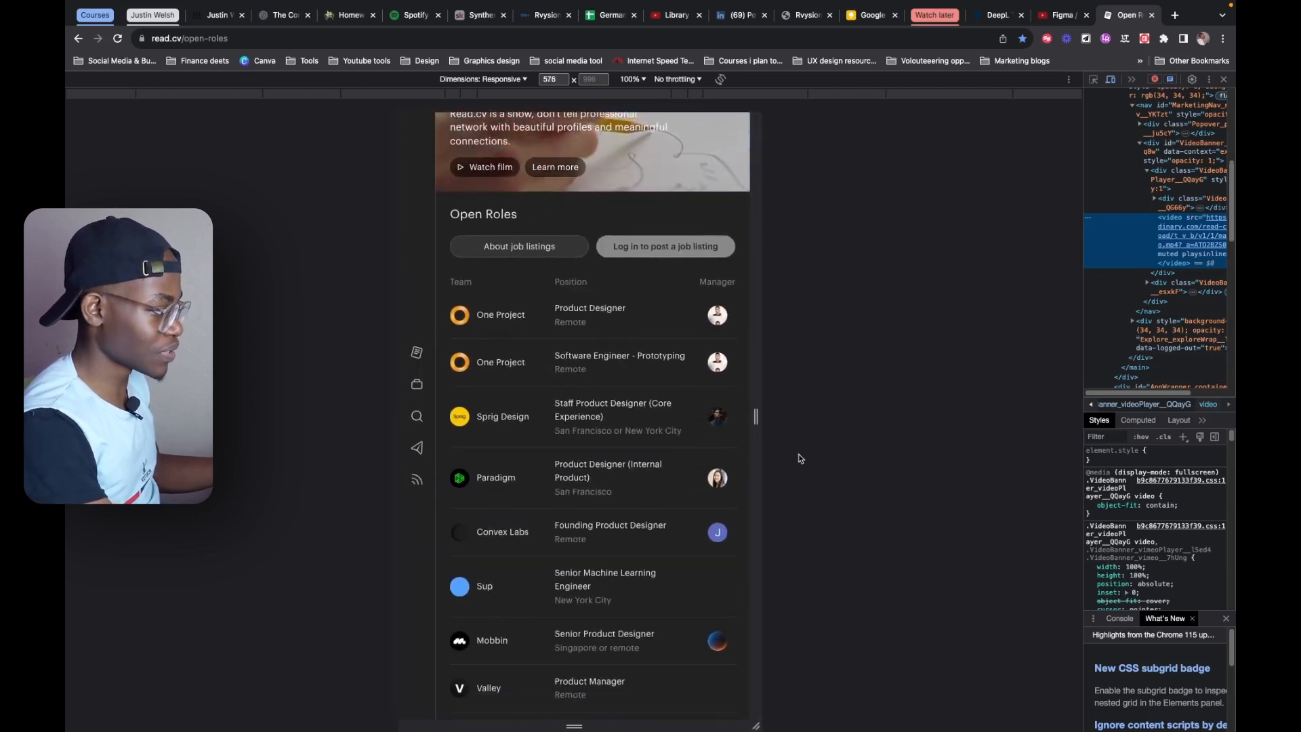
drag(754, 425, 734, 430)
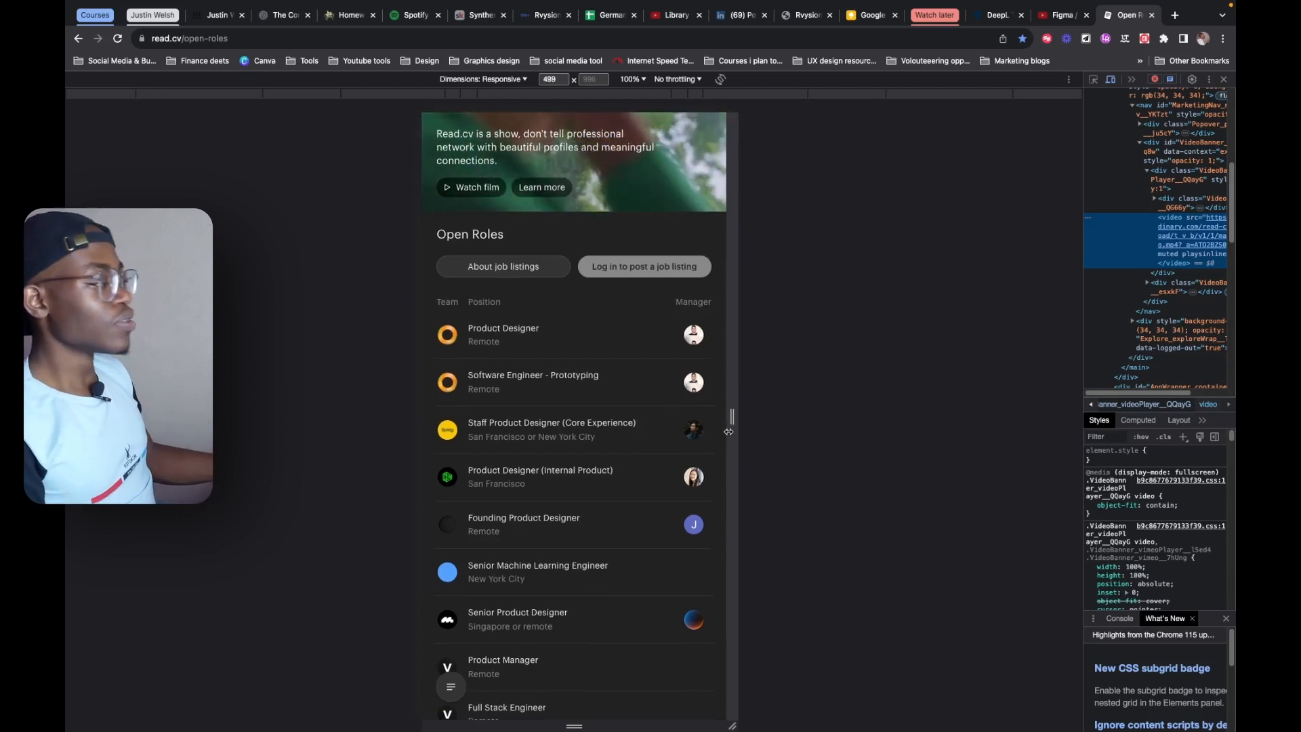
drag(734, 430, 831, 483)
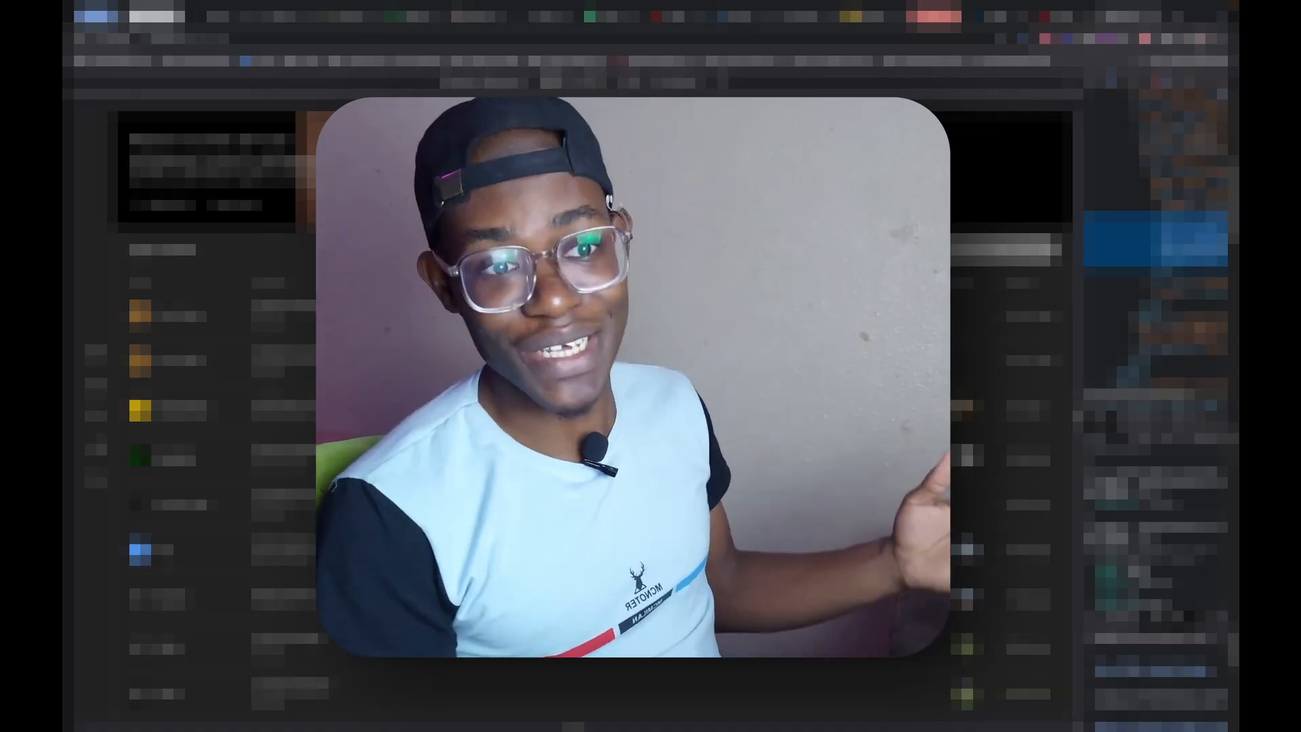